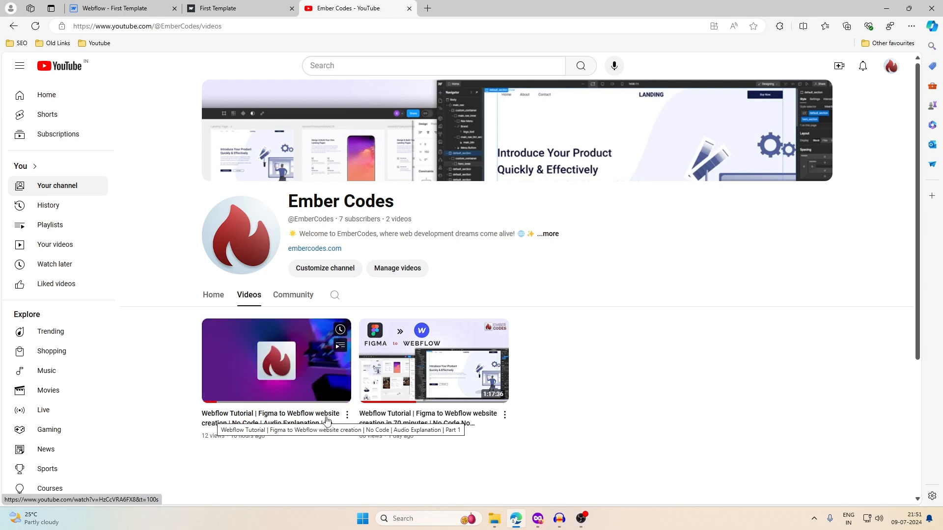
Step: Switch to the Figma landing page design and review it from the hero section down to the footer
left_click(538, 518)
scroll(664, 298, "up", 3)
scroll(664, 298, "down", 4)
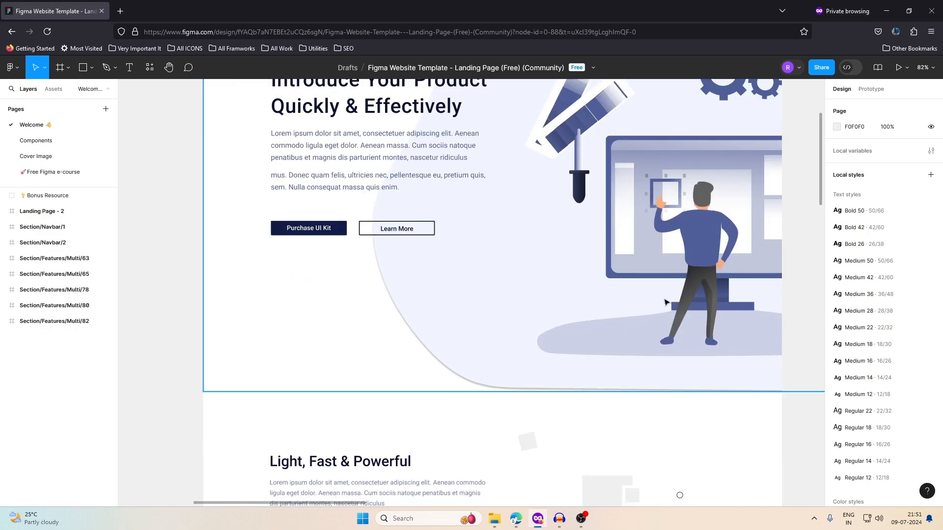
scroll(665, 301, "down", 15)
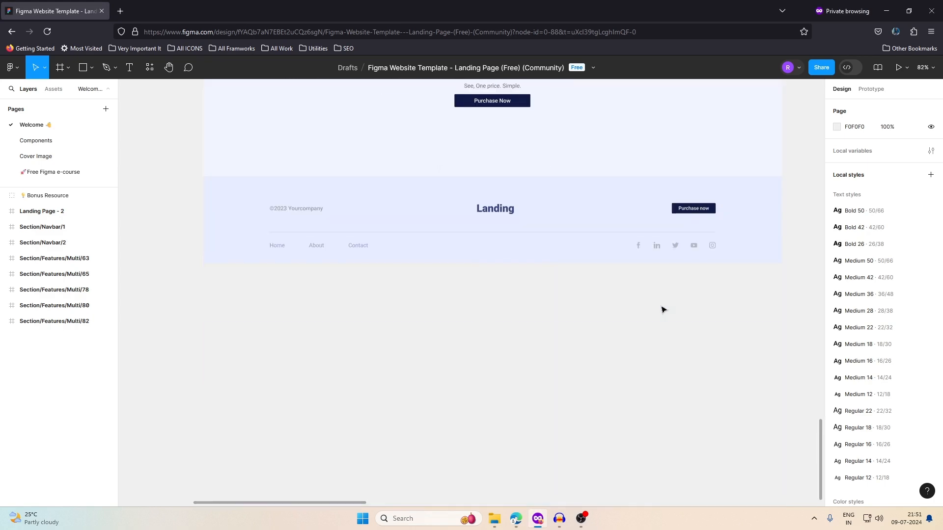
scroll(663, 309, "up", 15)
scroll(663, 310, "up", 3)
Step: Switch to the Webflow First Template project and inspect its hero section and navigation bar container
left_click(515, 519)
left_click(118, 8)
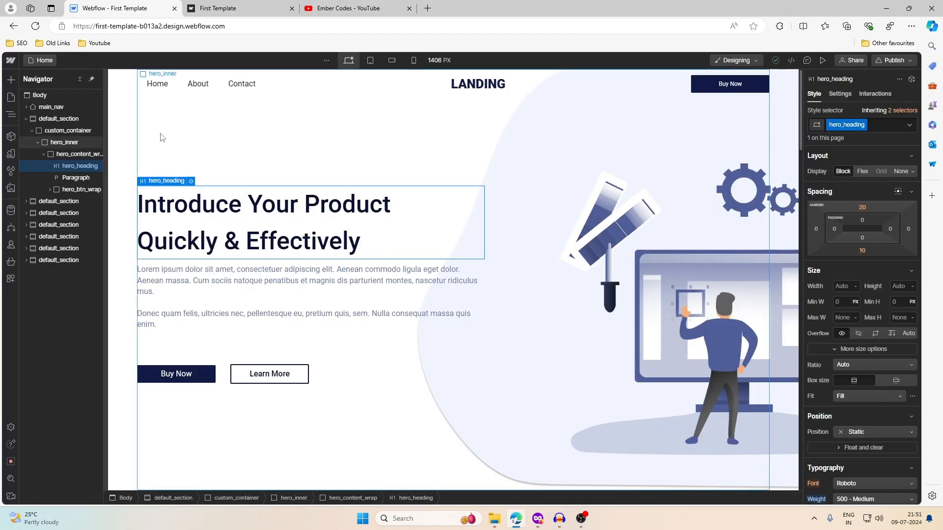
left_click(691, 251)
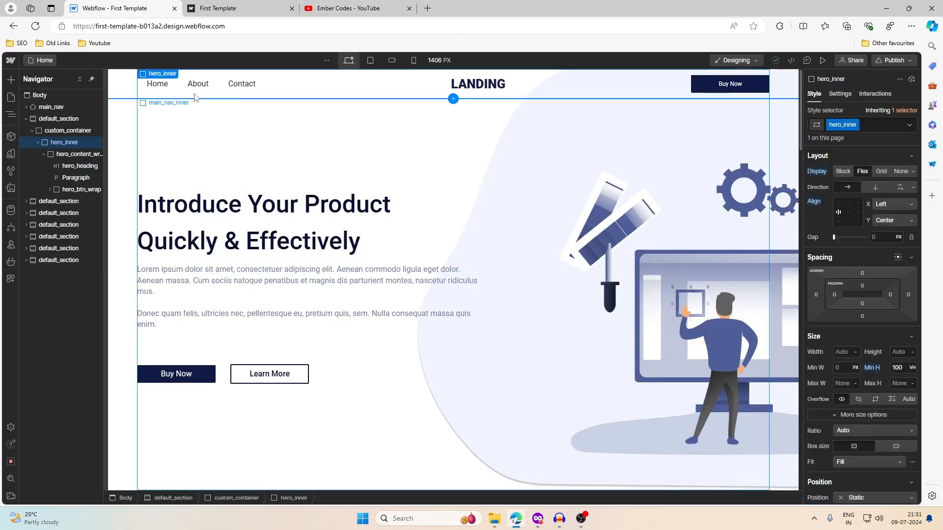
left_click(134, 94)
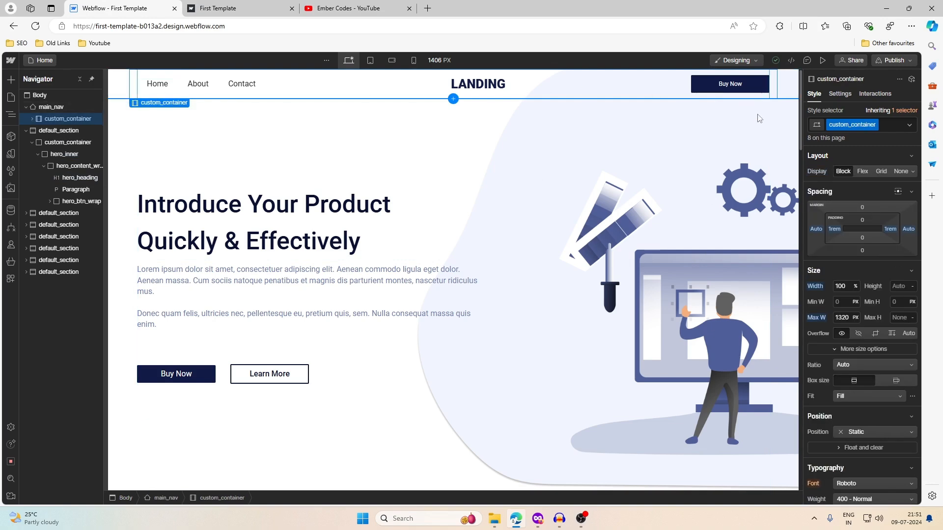
left_click(740, 234)
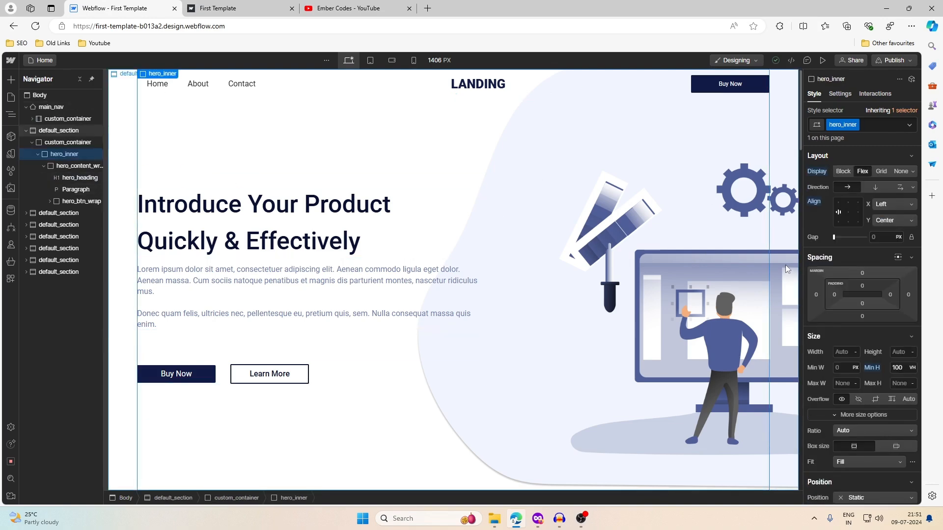
Step: Return to the Figma design and examine the feature sections and the start of the pricing section
left_click(538, 518)
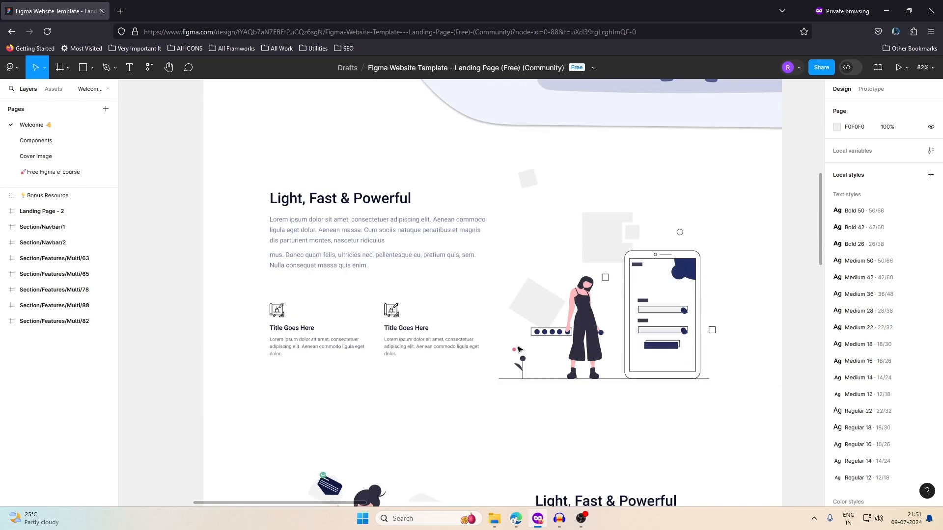
scroll(487, 277, "down", 20)
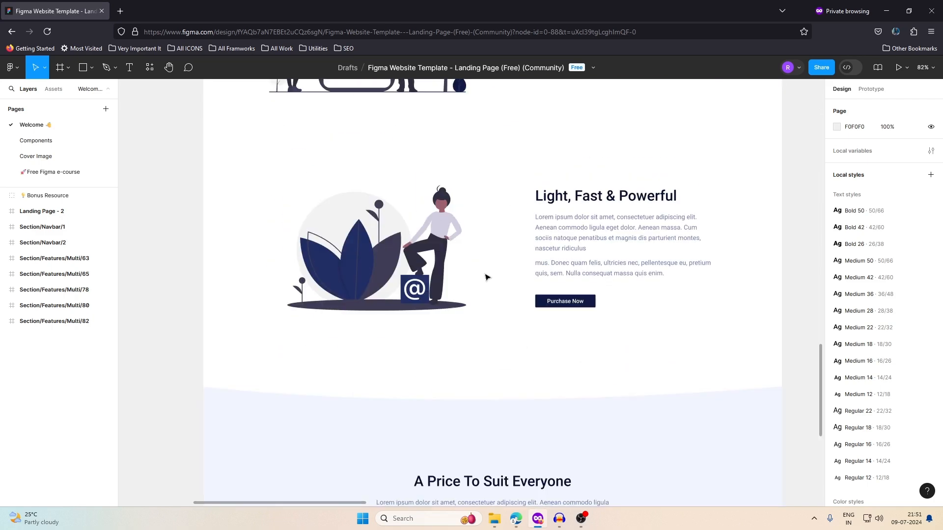
scroll(486, 276, "up", 10)
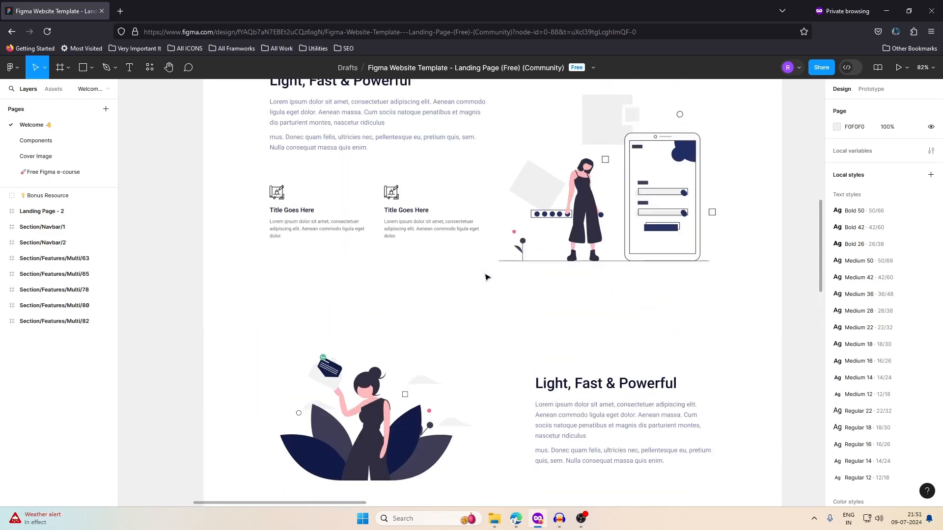
scroll(542, 314, "down", 12)
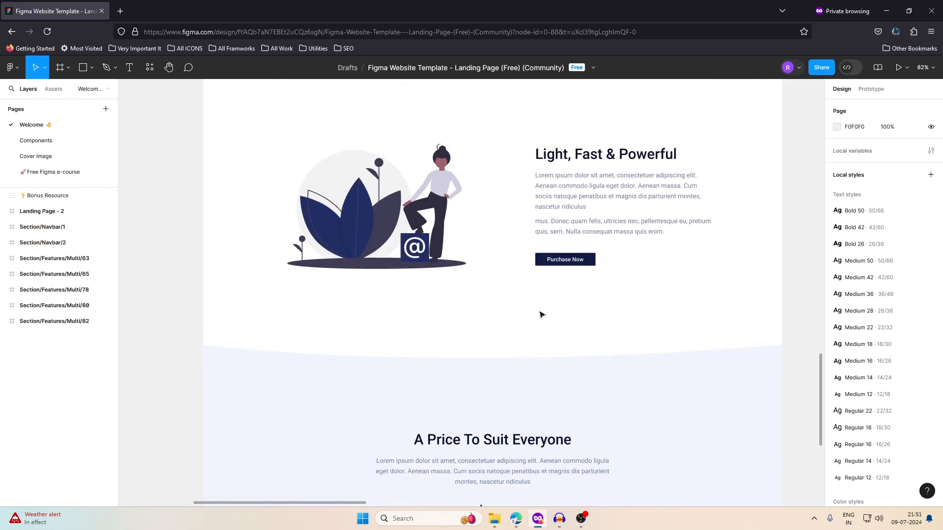
scroll(541, 314, "up", 3)
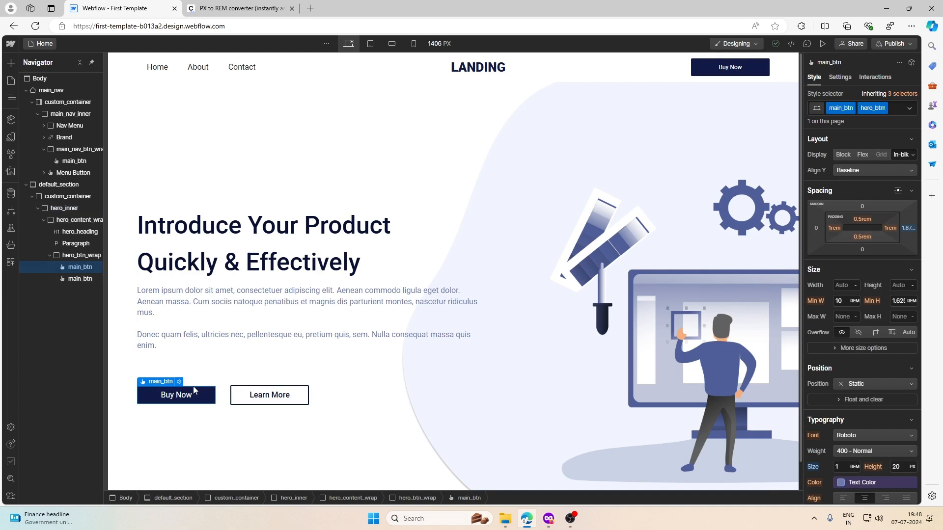
Step: Select the Buy Now button in the Webflow page's navigation bar and check its style states
left_click(419, 272)
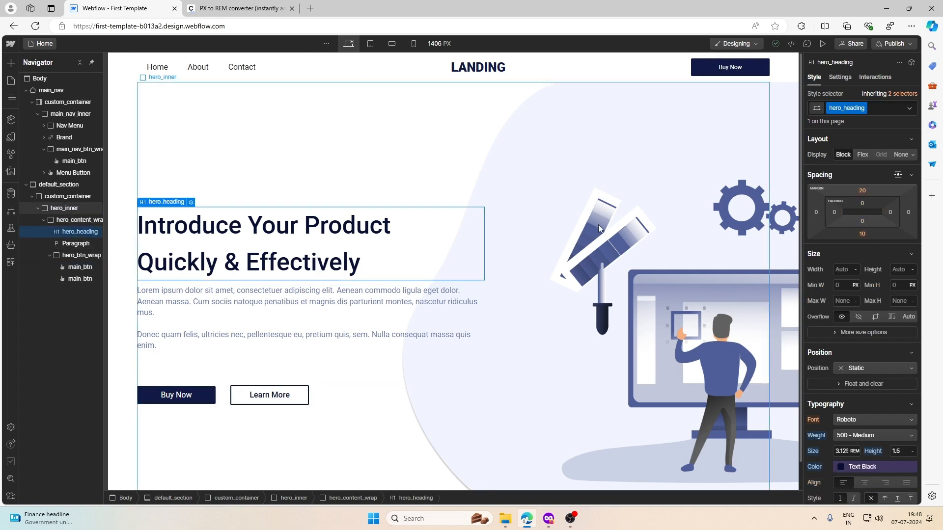
left_click(702, 73)
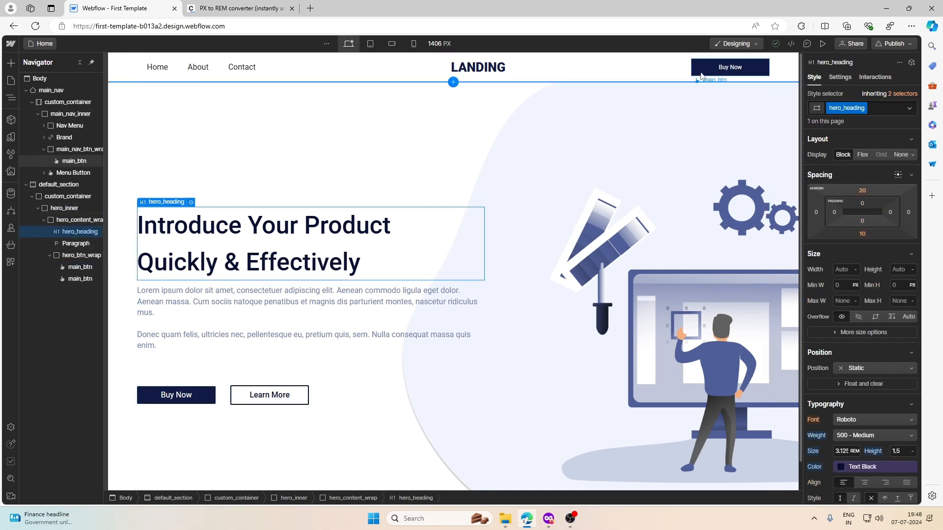
left_click(907, 109)
left_click(857, 152)
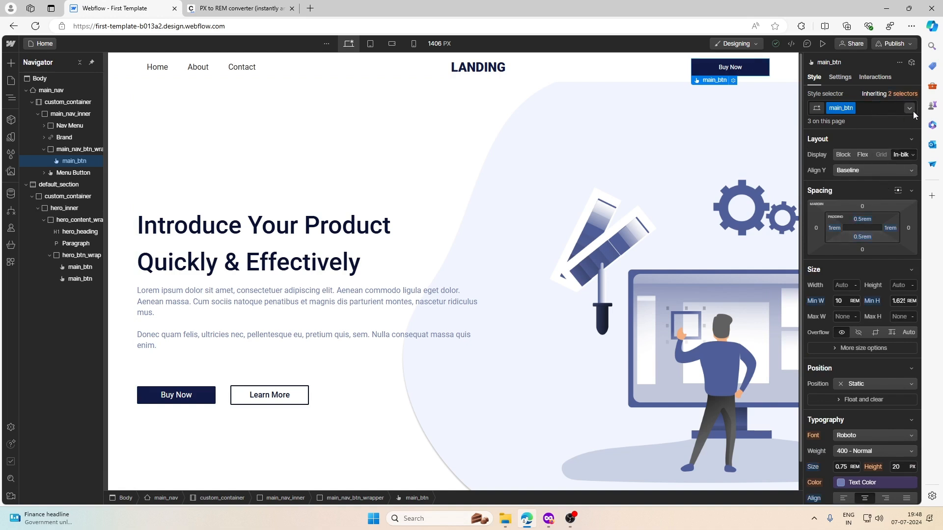
scroll(862, 289, "down", 10)
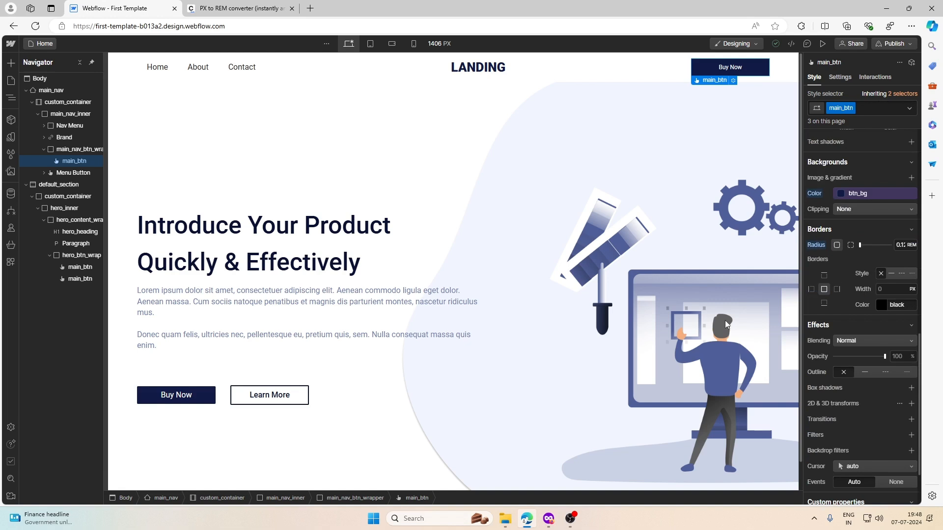
scroll(886, 358, "down", 3)
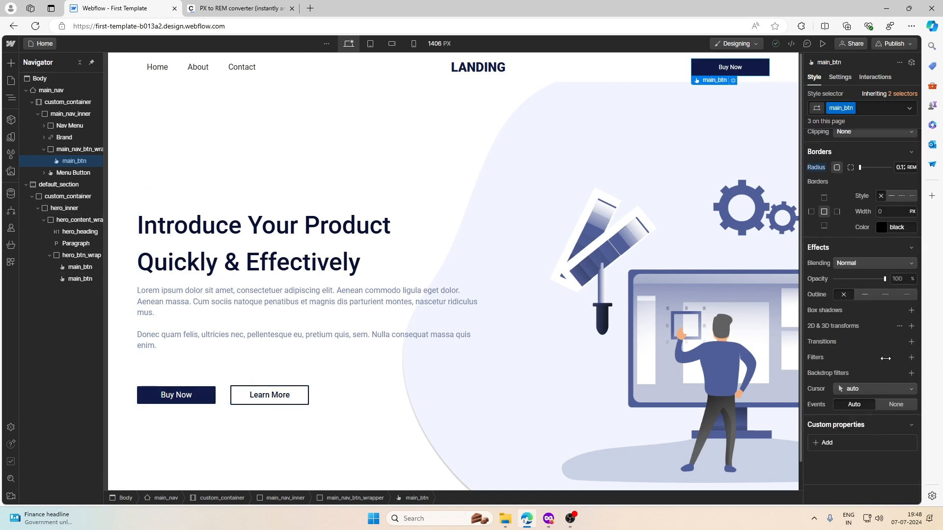
left_click(911, 311)
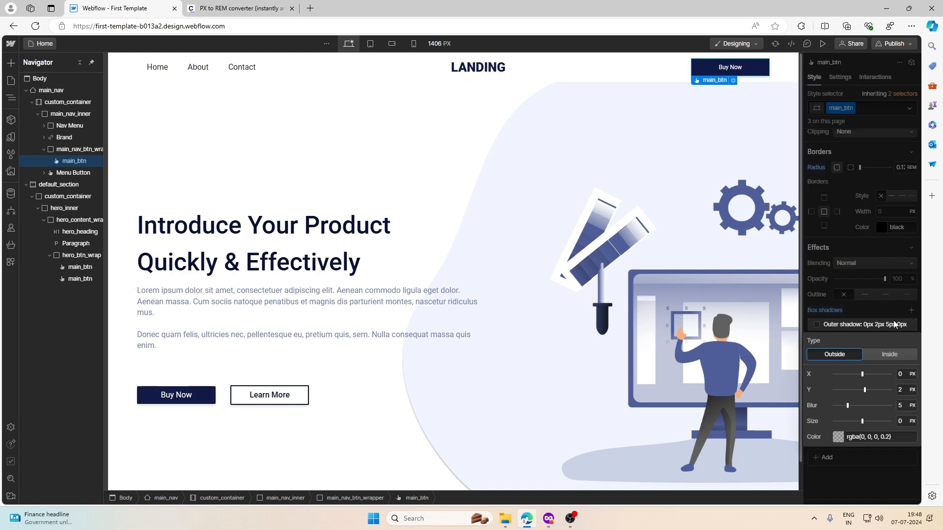
left_click(858, 310)
left_click(838, 311)
left_click(832, 328)
scroll(860, 300, "up", 10)
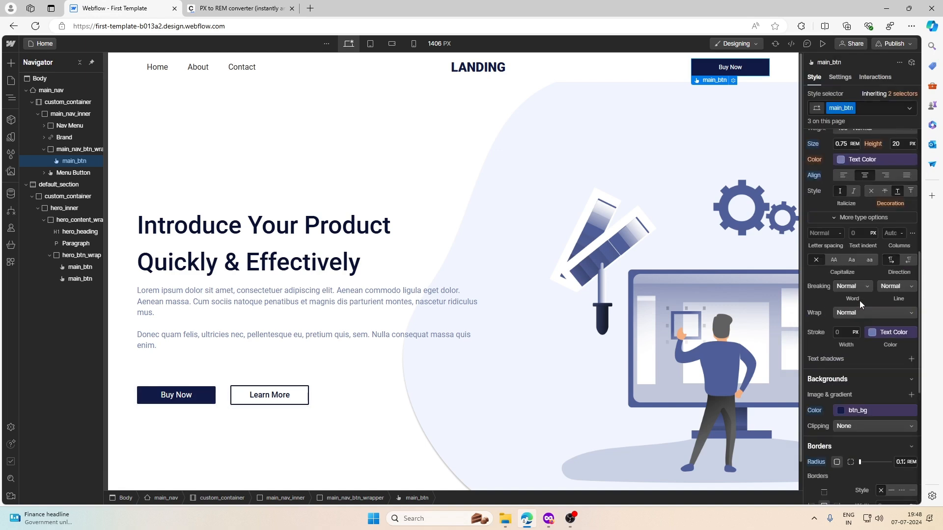
Step: Give the Hover state of main_btn an outside box shadow with a Y offset of 0 px and a blur of 0.5rem
left_click(871, 109)
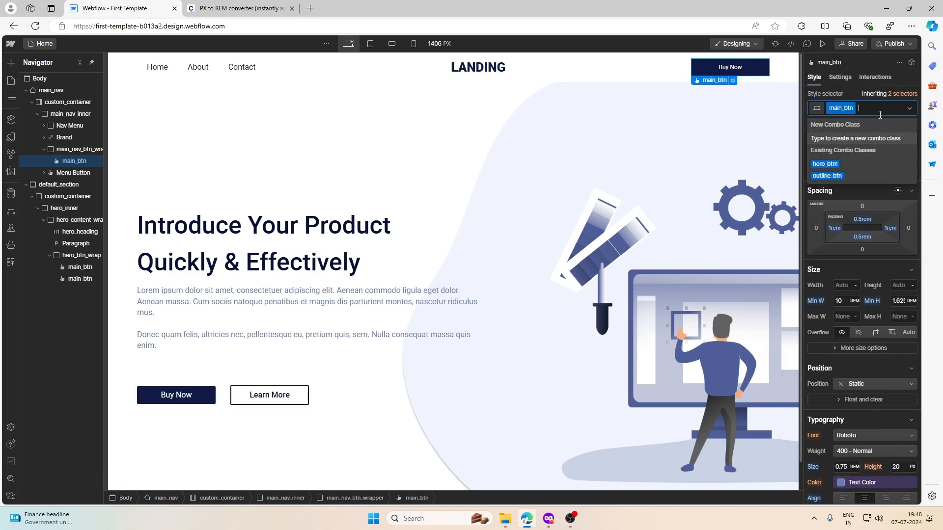
left_click(913, 108)
left_click(841, 148)
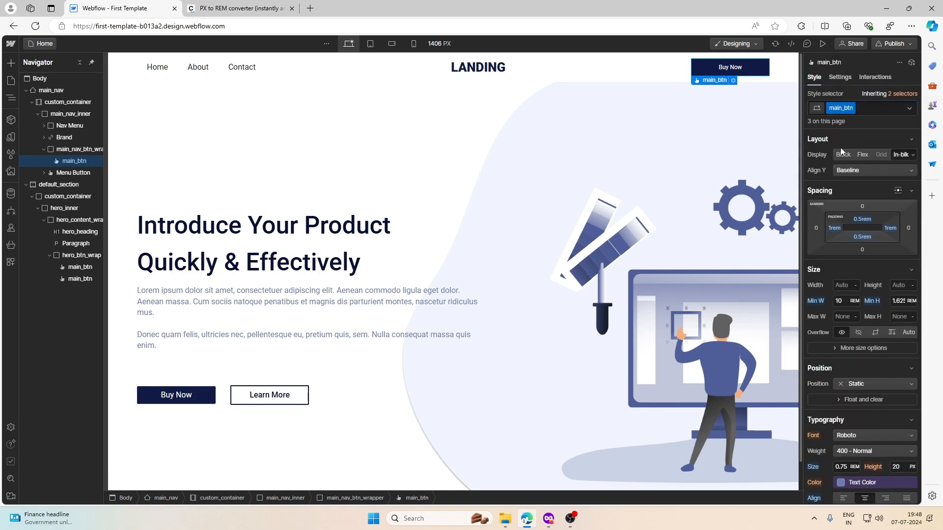
scroll(859, 311, "down", 2)
scroll(857, 312, "down", 6)
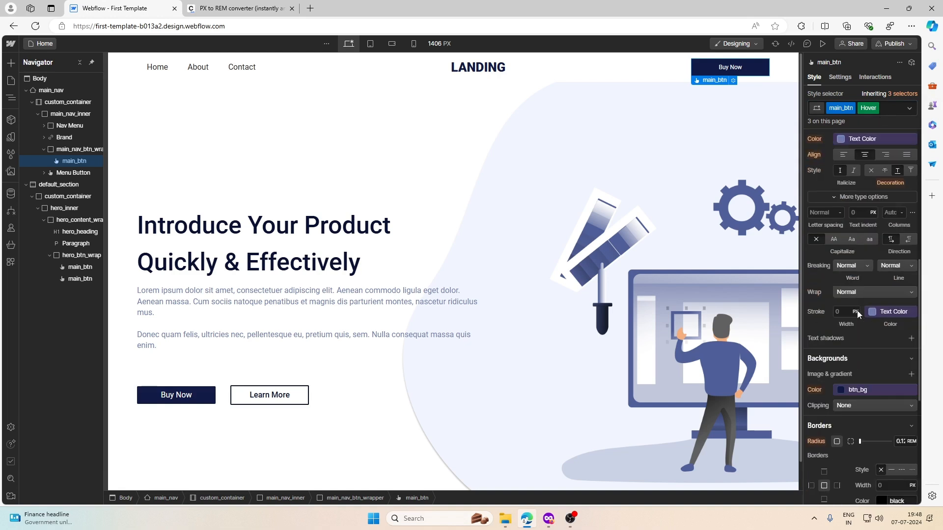
scroll(858, 314, "down", 1)
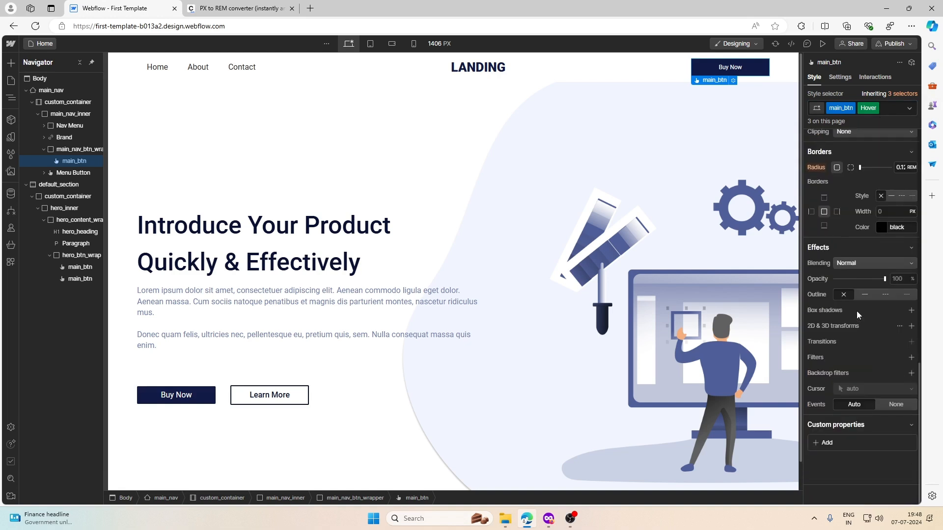
left_click(912, 310)
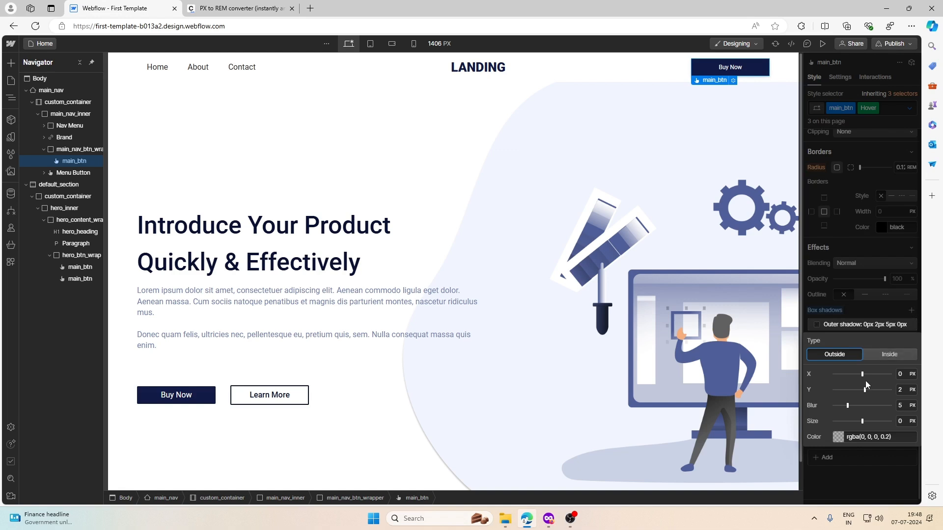
left_click_drag(864, 389, 852, 410)
left_click(905, 404)
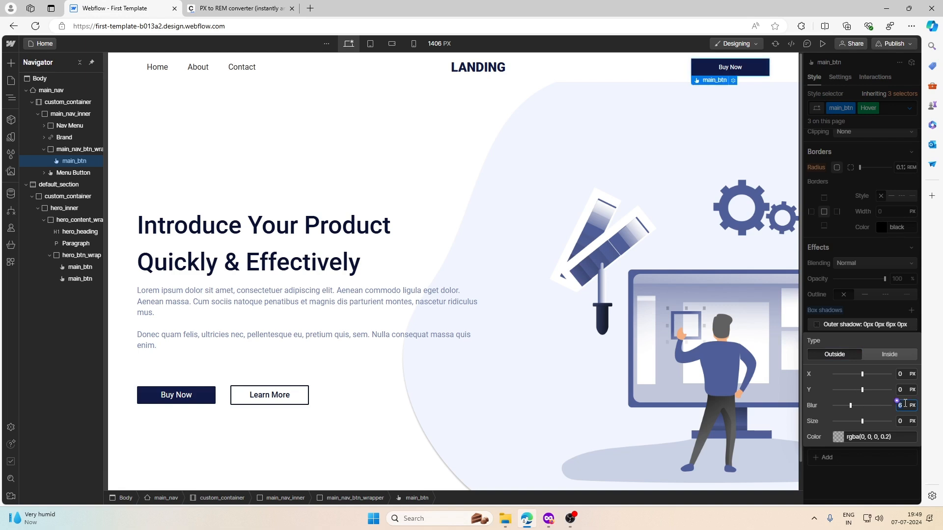
type("0.5rem")
key("Return")
Step: Set the hover box shadow's colour to black at 35% opacity
left_click(838, 437)
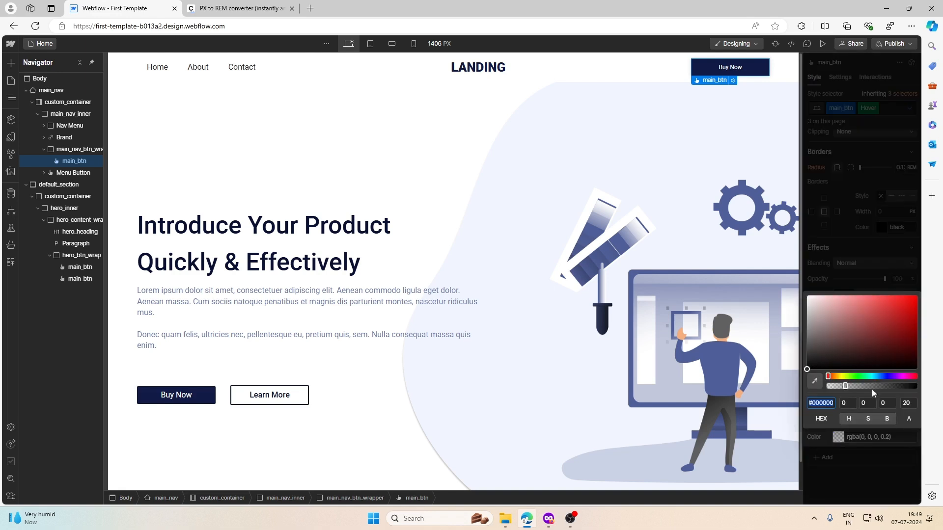
left_click_drag(845, 386, 851, 386)
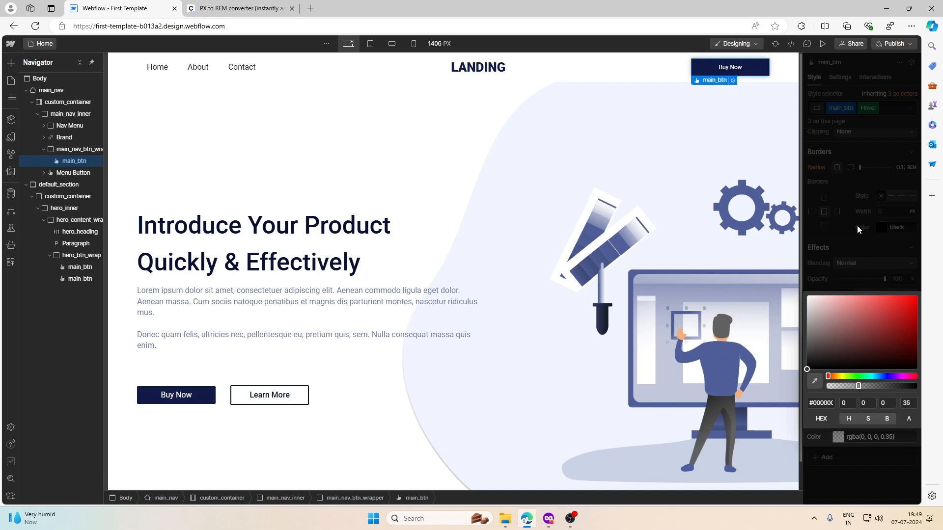
left_click(845, 270)
left_click(858, 293)
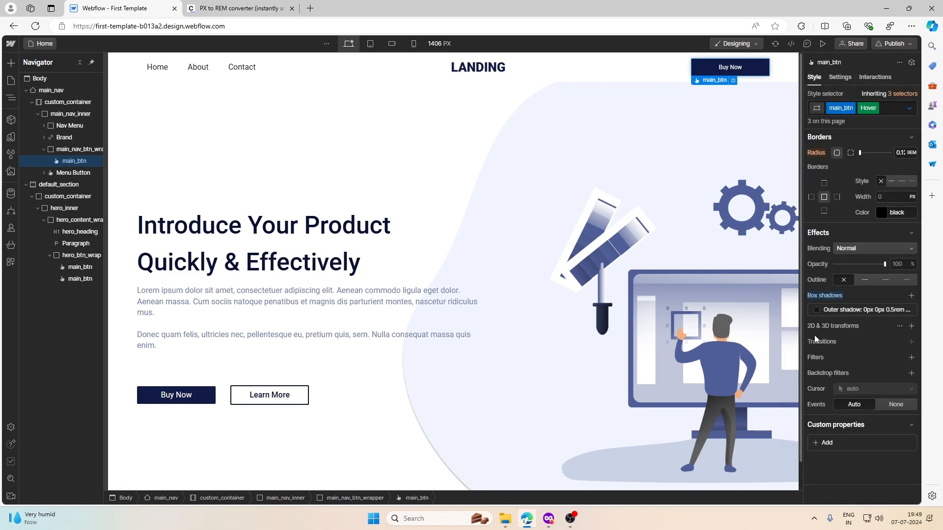
Step: Add a scale transform of 1.01 in X and Y to the button's Hover state
left_click(912, 326)
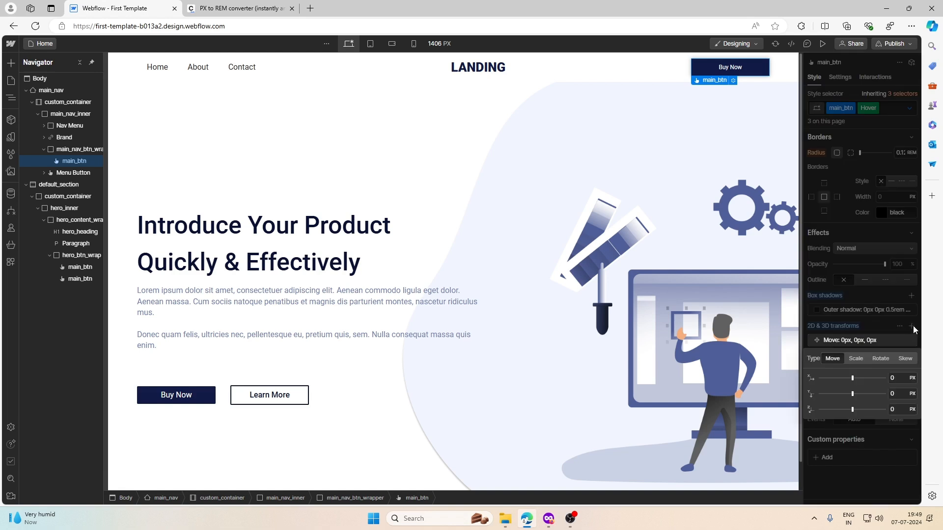
left_click(859, 363)
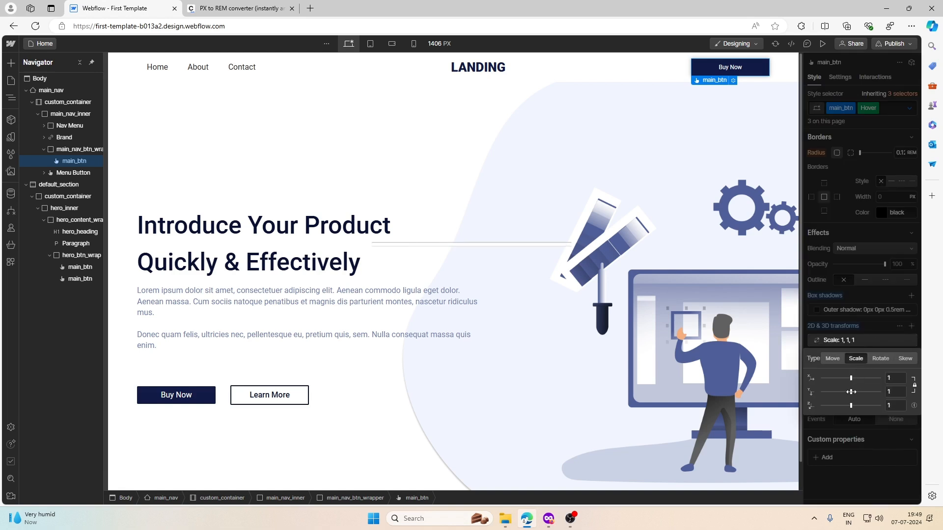
left_click(890, 391)
type(".5")
key("Return")
type("1.01")
key("Return")
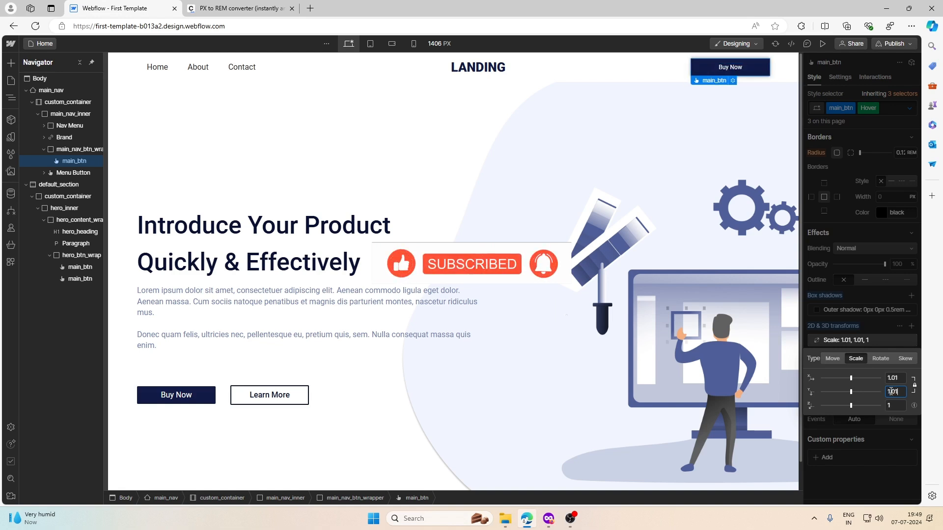
Step: Return main_btn to its normal state and add an All Properties transition with a 350 ms duration and Linear easing
scroll(873, 335, "up", 10)
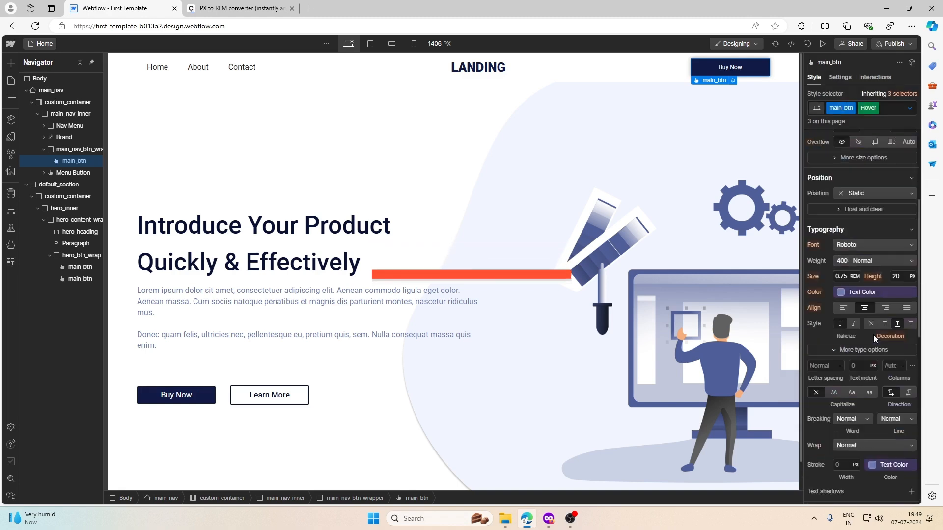
left_click(875, 108)
scroll(847, 333, "down", 10)
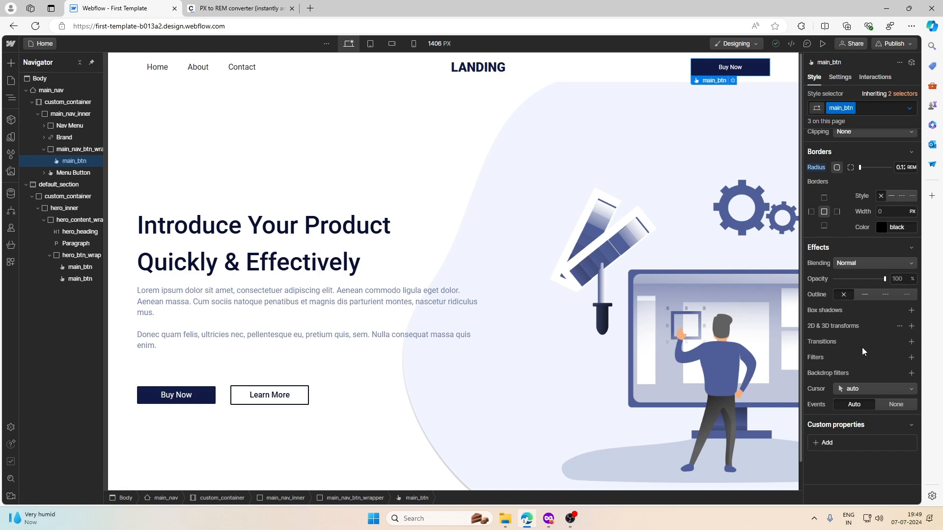
left_click(911, 341)
left_click(870, 374)
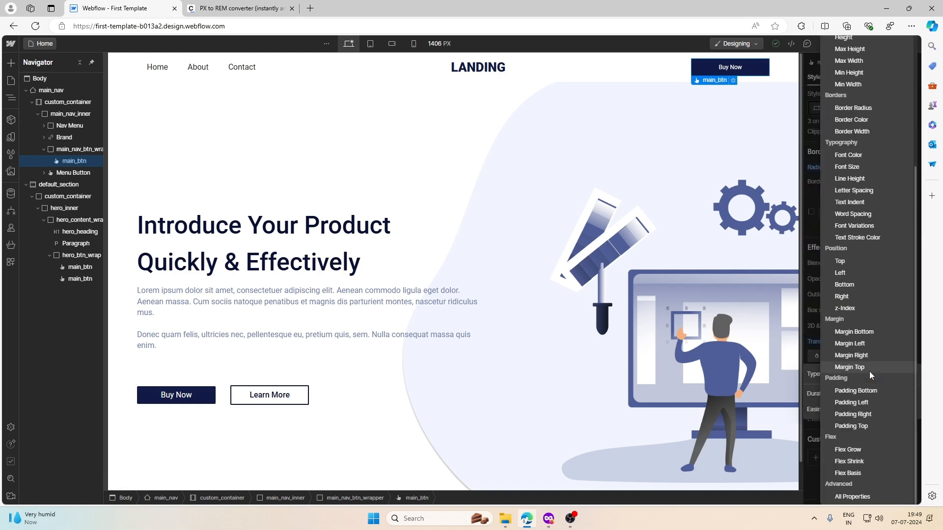
left_click(857, 504)
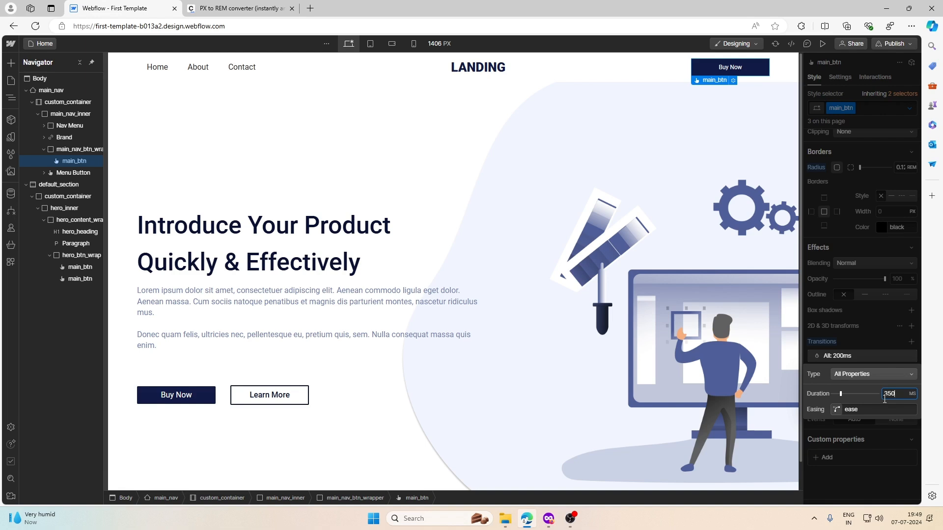
left_click(837, 410)
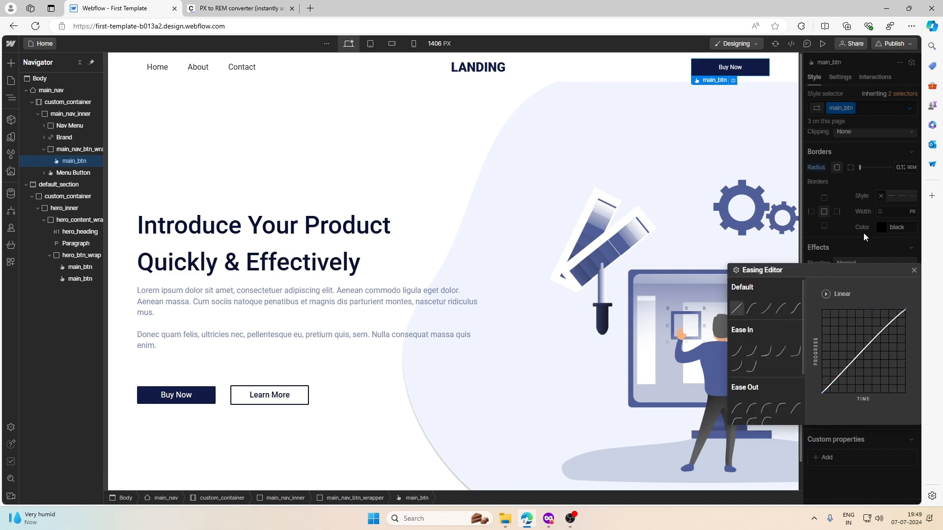
Step: Preview the page to check the hover effect on the hero buttons, and return to editing
scroll(855, 237, "up", 10)
left_click(823, 43)
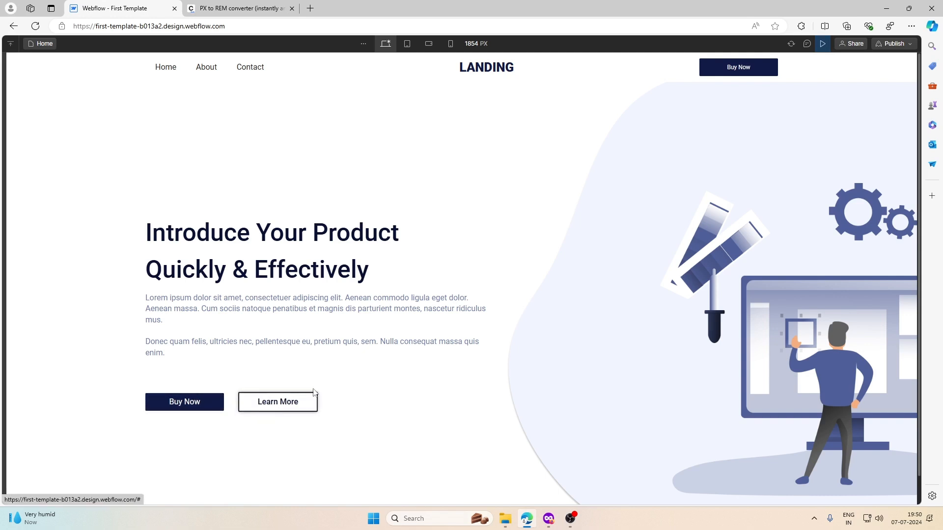
left_click(824, 44)
Step: Switch to Figma, examine the navigation bar and hero section of the landing page design, and return to Webflow
left_click(548, 518)
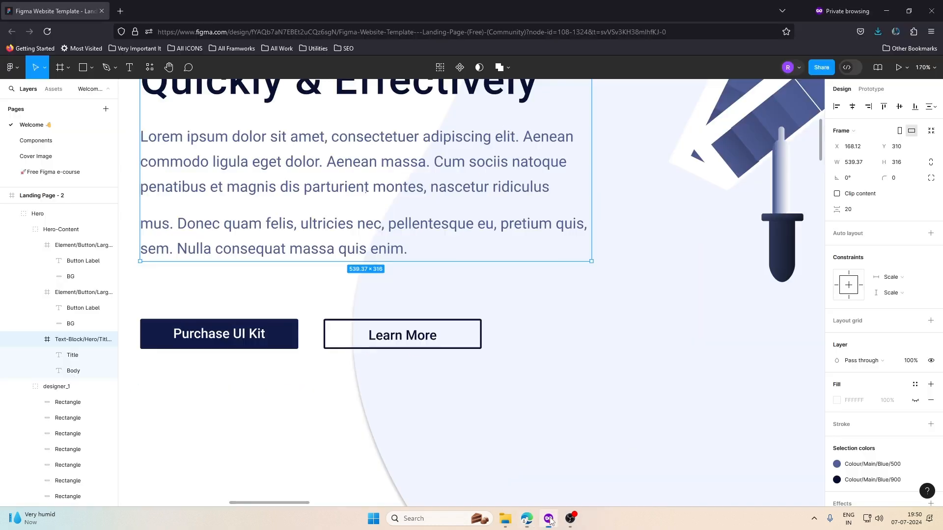
scroll(588, 396, "up", 7)
scroll(592, 378, "up", 1)
scroll(592, 380, "down", 10)
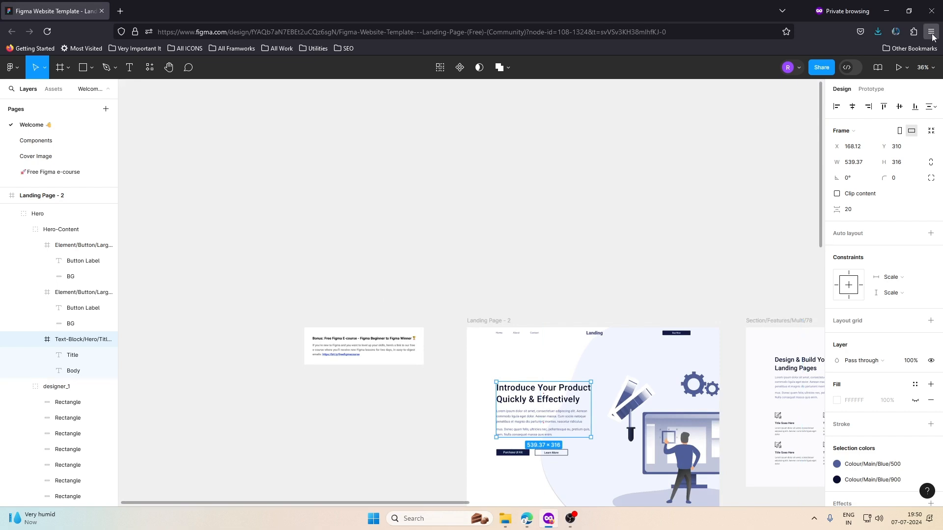
left_click(886, 11)
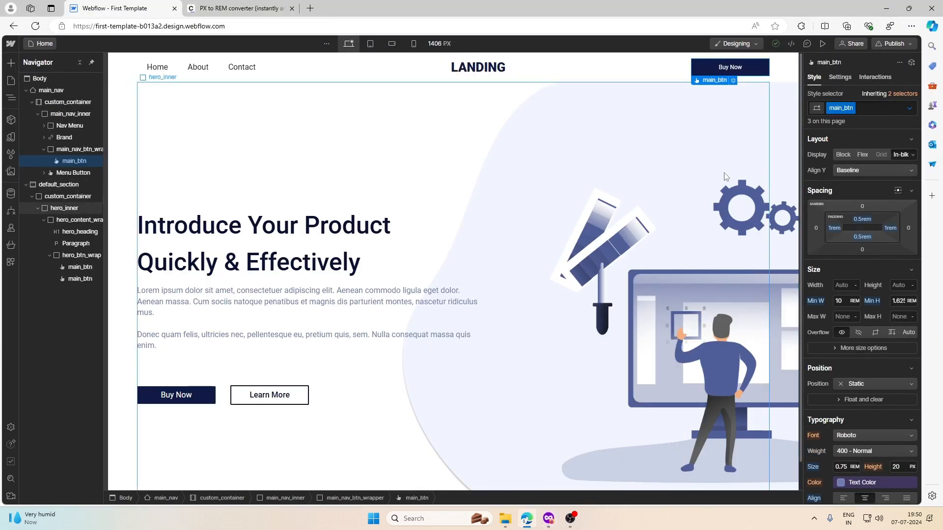
Step: Select the main_nav element and collapse main_nav and default_section in the Navigator
left_click(647, 68)
left_click(788, 77)
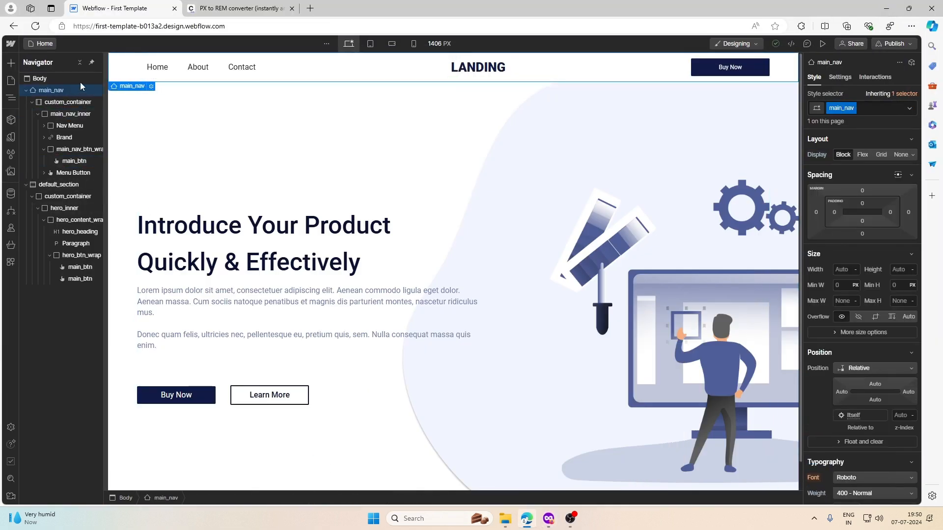
left_click(27, 90)
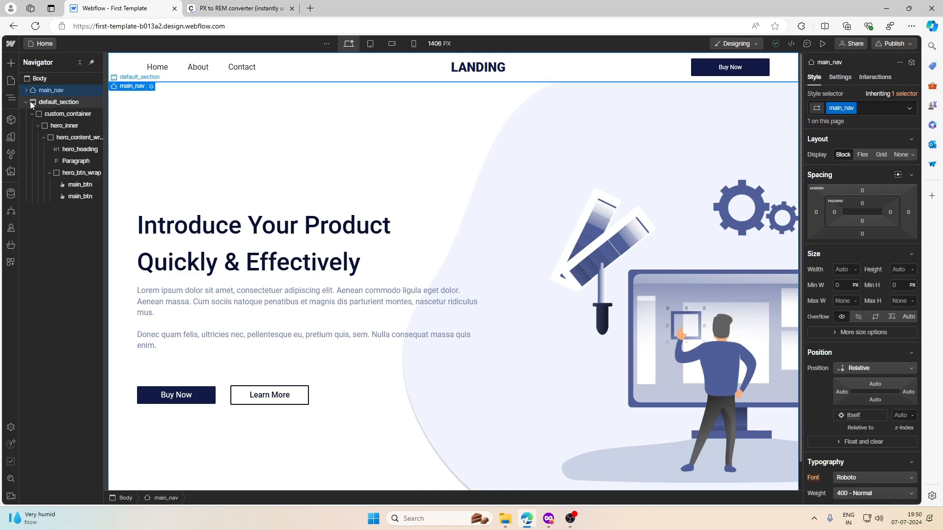
left_click(26, 102)
Step: Set the position of main_nav to Fixed
scroll(831, 191, "down", 3)
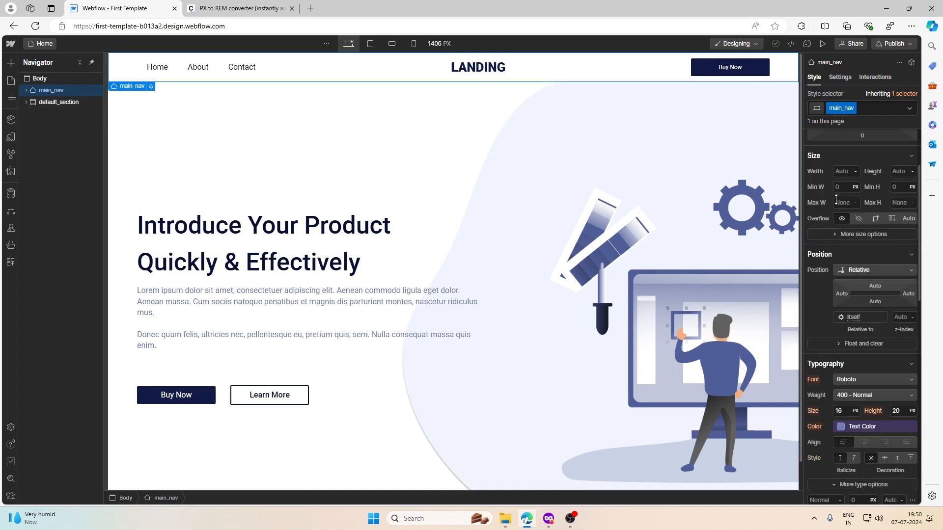
left_click(859, 216)
left_click(859, 223)
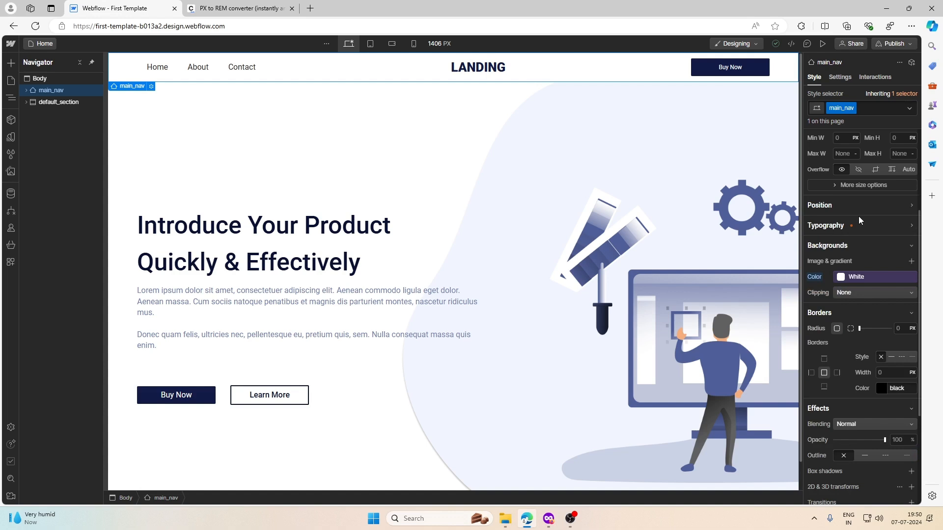
left_click(856, 225)
left_click(856, 207)
left_click(862, 222)
left_click(860, 249)
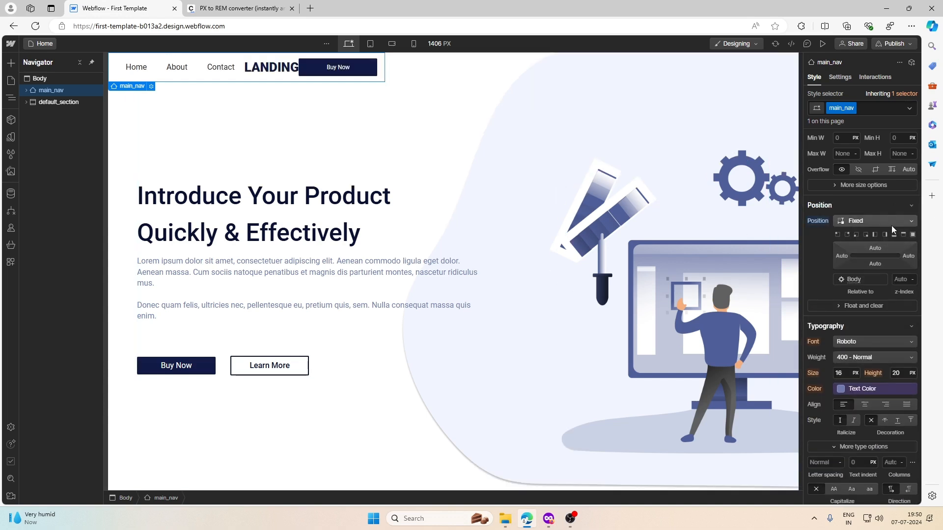
Step: Set the width of main_nav to 100%
scroll(864, 236, "up", 3)
left_click(847, 269)
type("100")
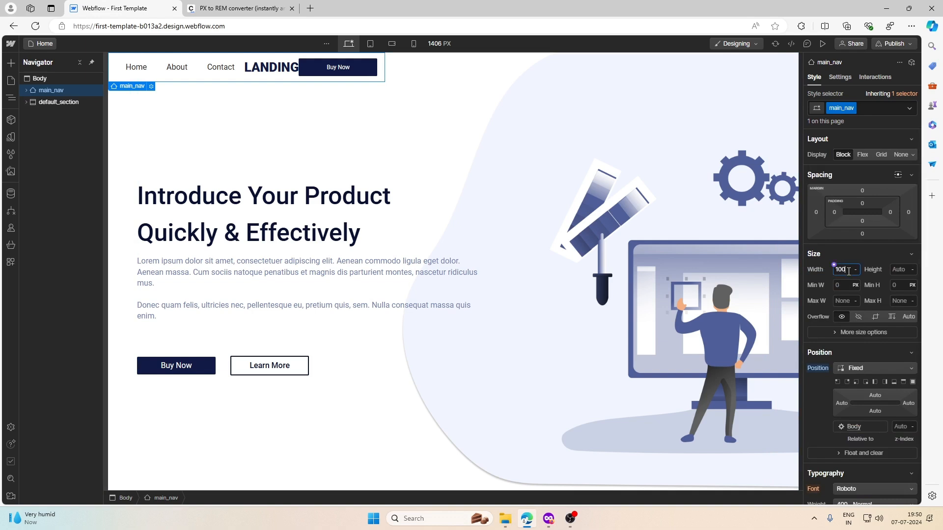
type("%")
key("Return")
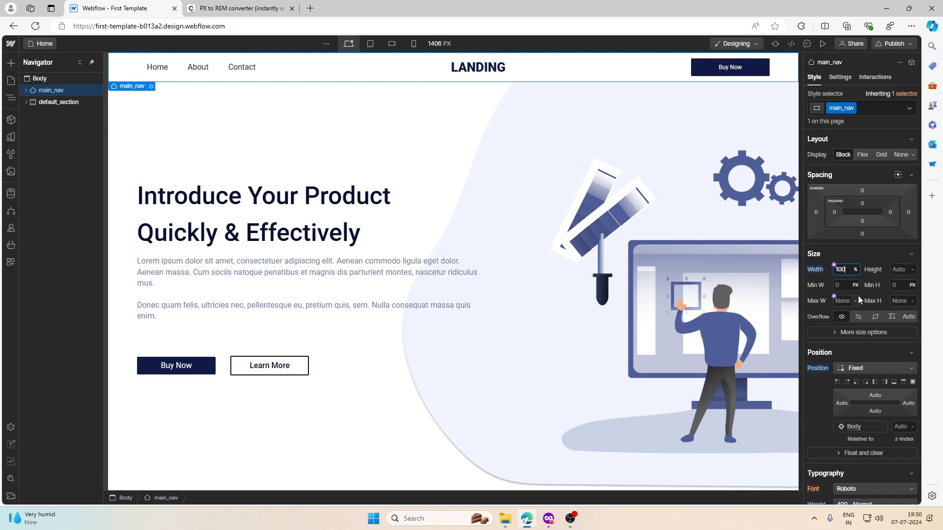
Step: Unlink main_nav's background colour from the White variable and make the white fully transparent at 0% opacity
scroll(858, 295, "down", 7)
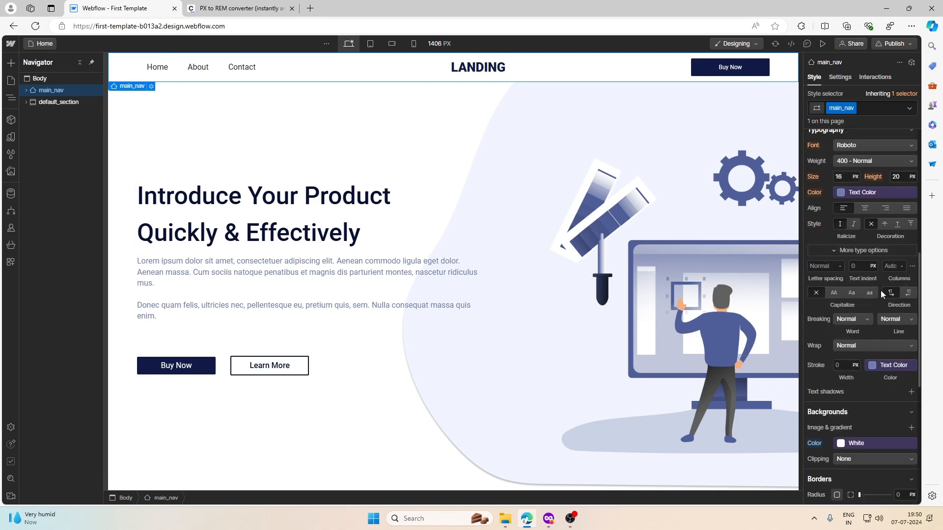
scroll(867, 312, "down", 3)
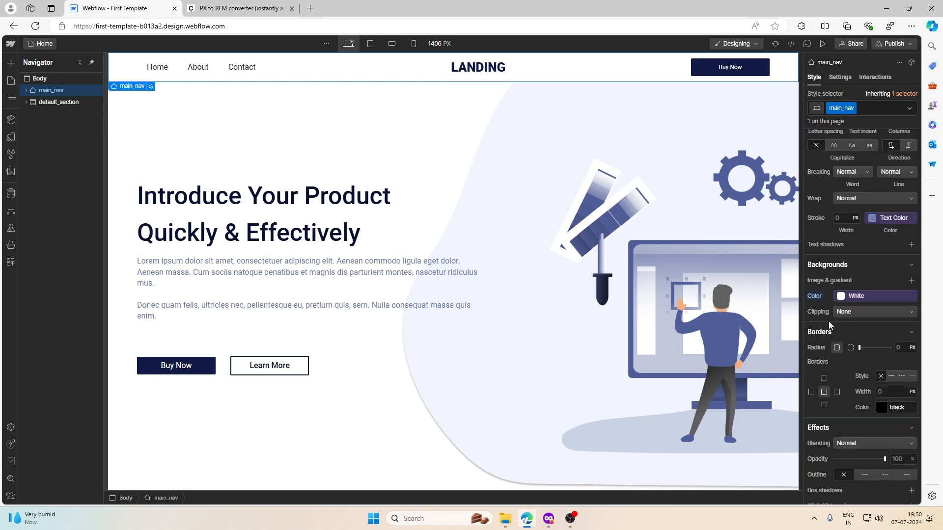
left_click(841, 296)
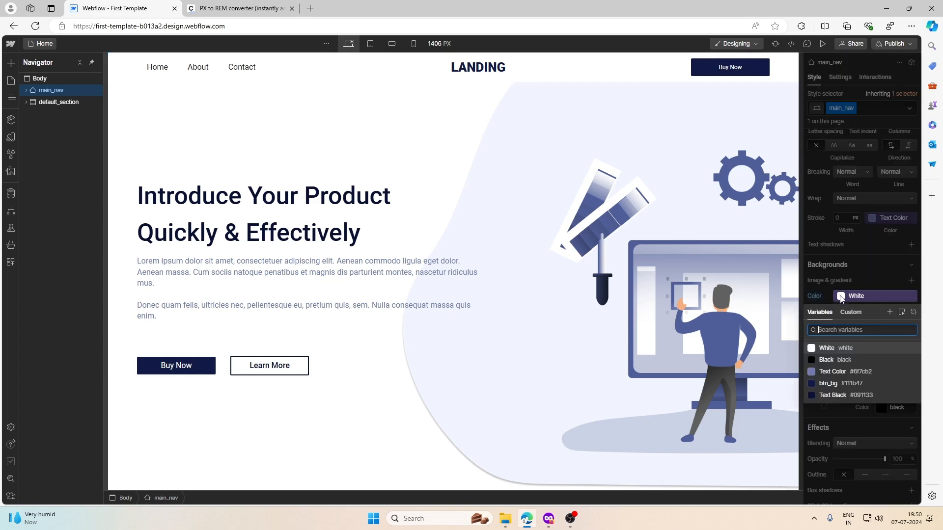
left_click(913, 312)
left_click(839, 297)
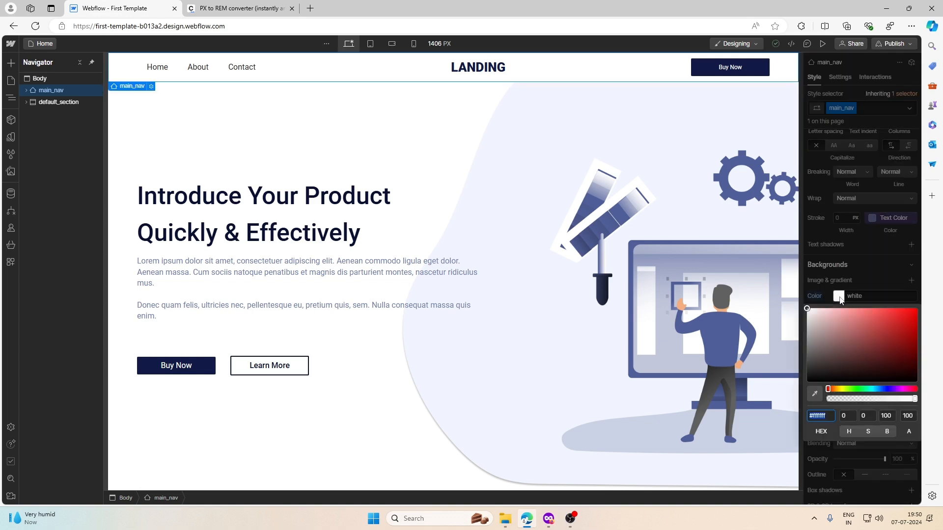
left_click(829, 399)
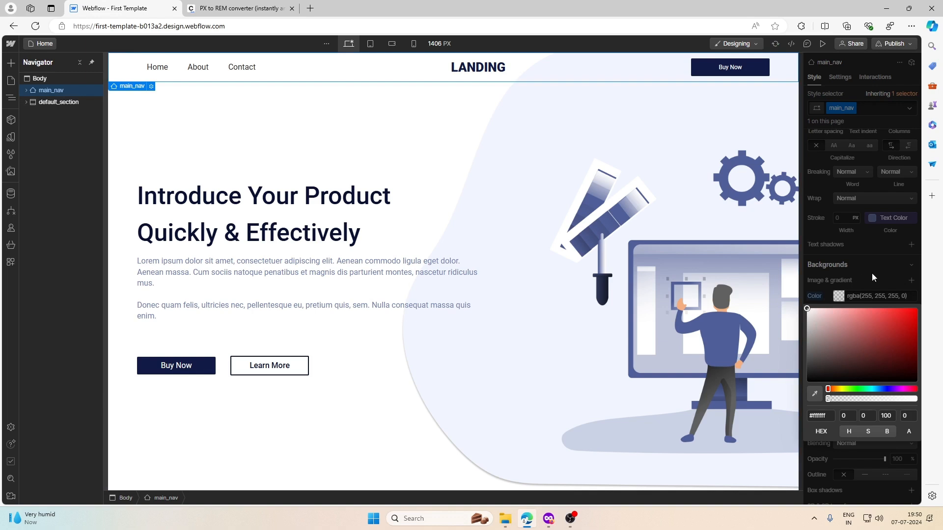
left_click(871, 277)
left_click(513, 256)
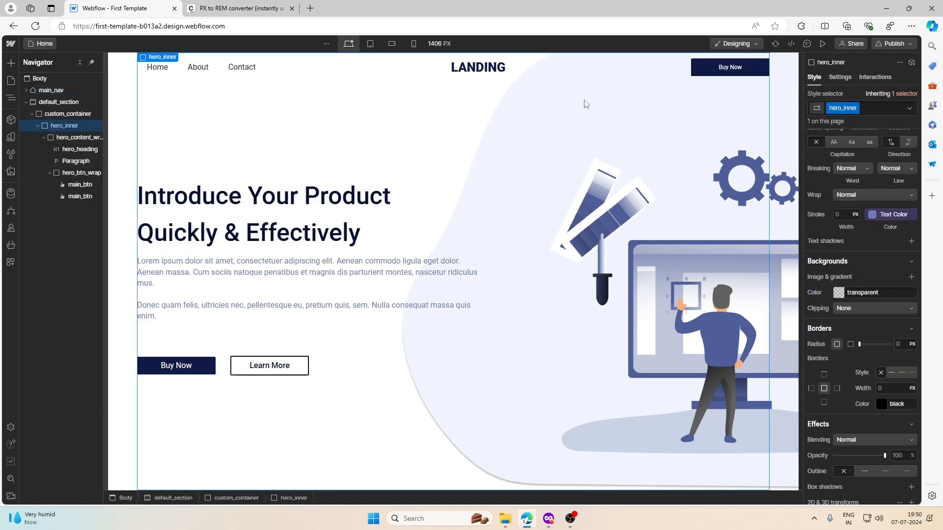
Step: Collapse the main_nav tree in the Navigator, select default_section on the canvas and collapse it too
left_click(592, 80)
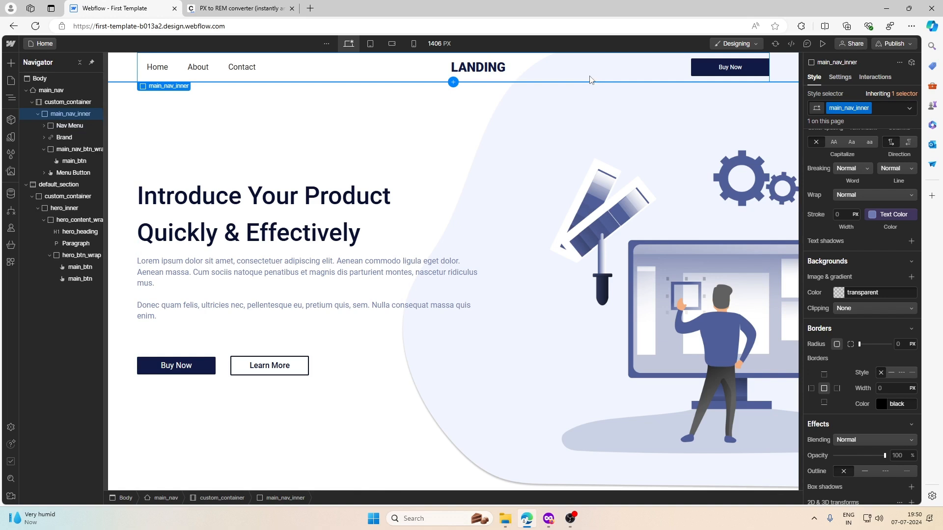
left_click(121, 85)
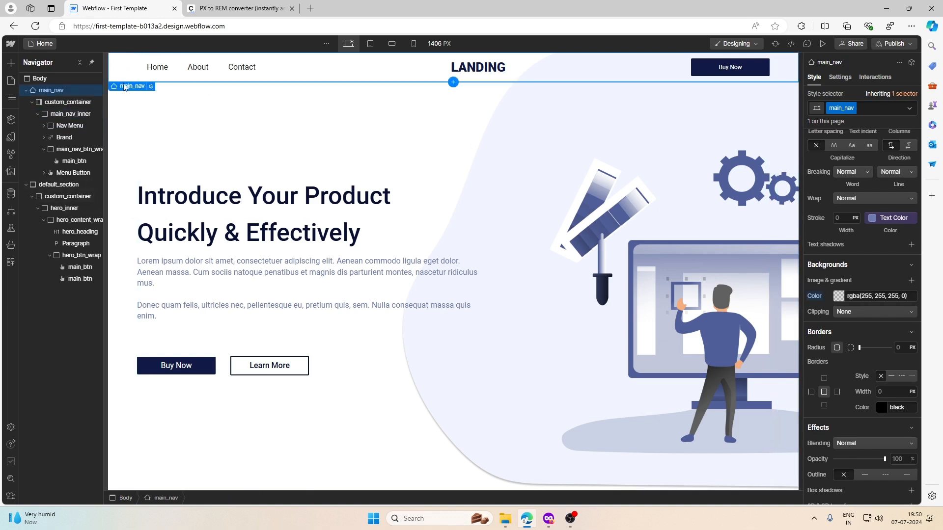
left_click(26, 90)
left_click(26, 103)
left_click(472, 271)
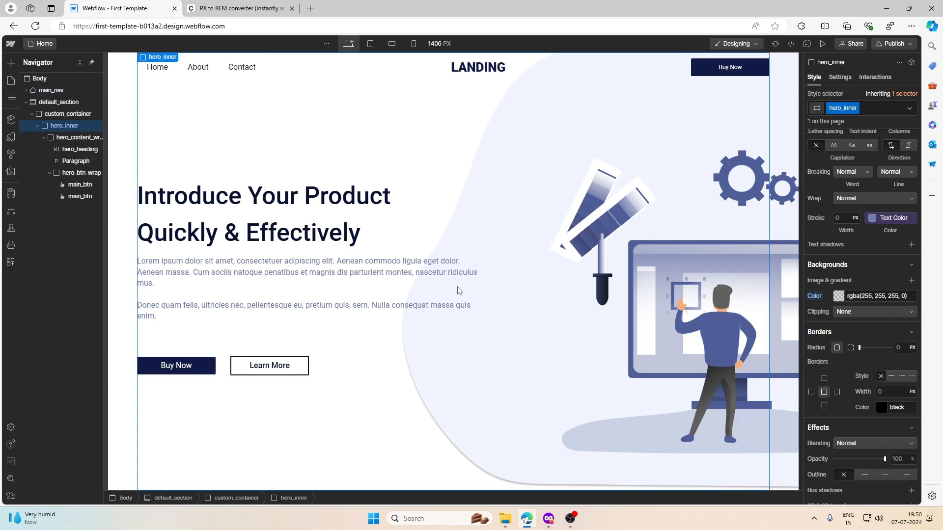
left_click(118, 371)
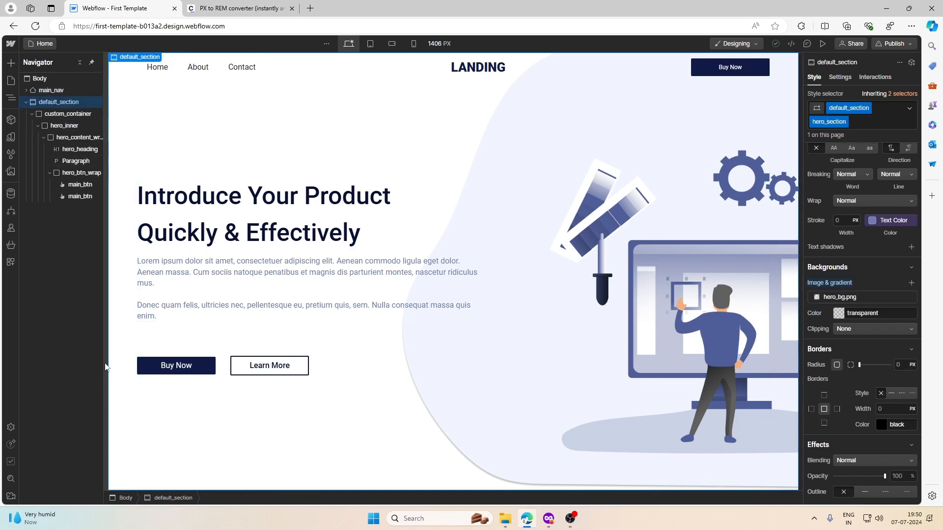
left_click(27, 103)
Step: Switch to Figma and select the mobile login illustration in the first "Light, Fast & Powerful" section
key("alt+Tab")
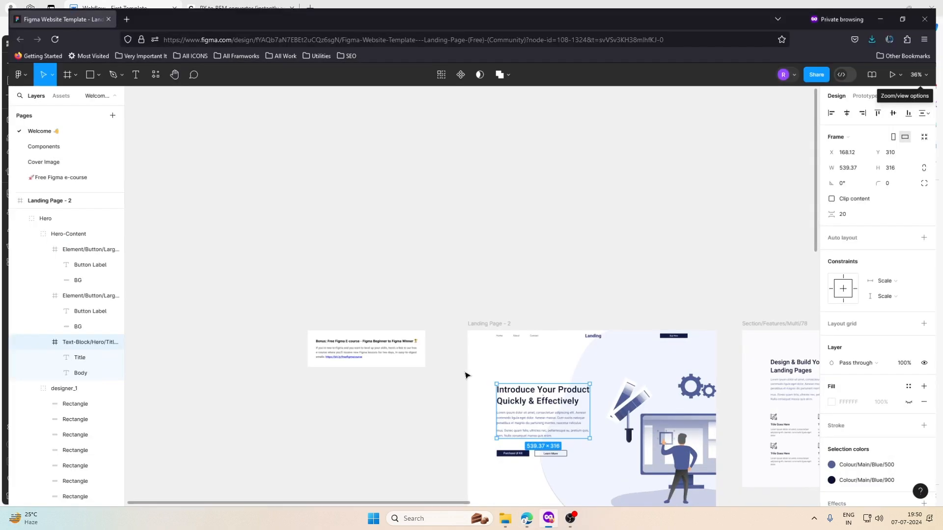
left_click(589, 309)
scroll(589, 310, "down", 7)
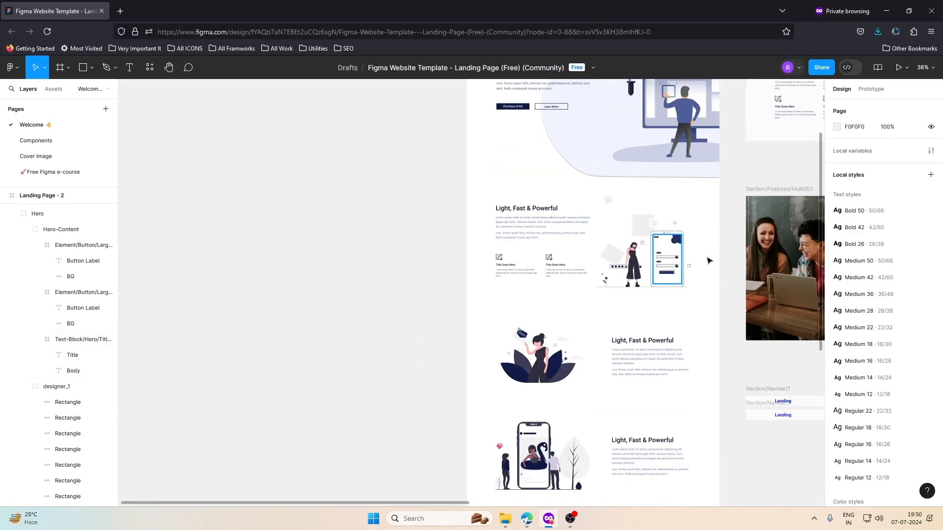
scroll(703, 263, "up", 5, "ctrl")
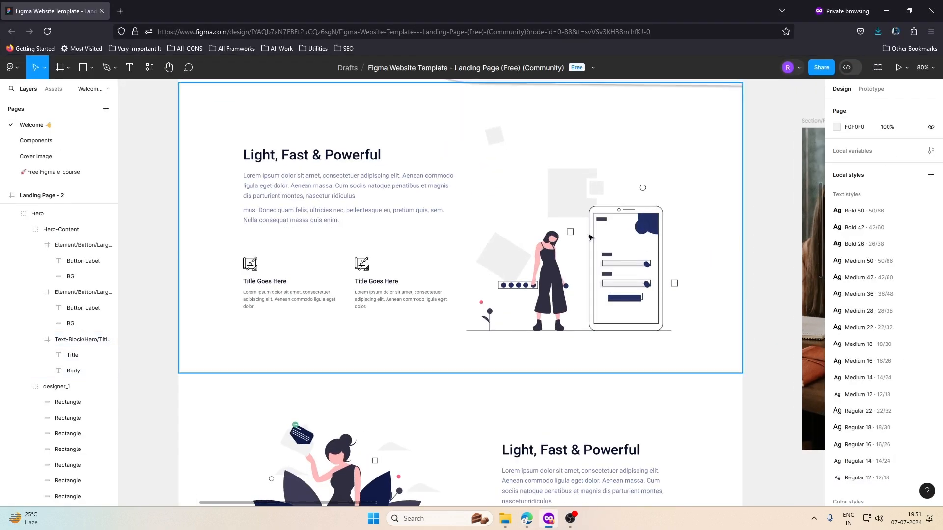
left_click(731, 319)
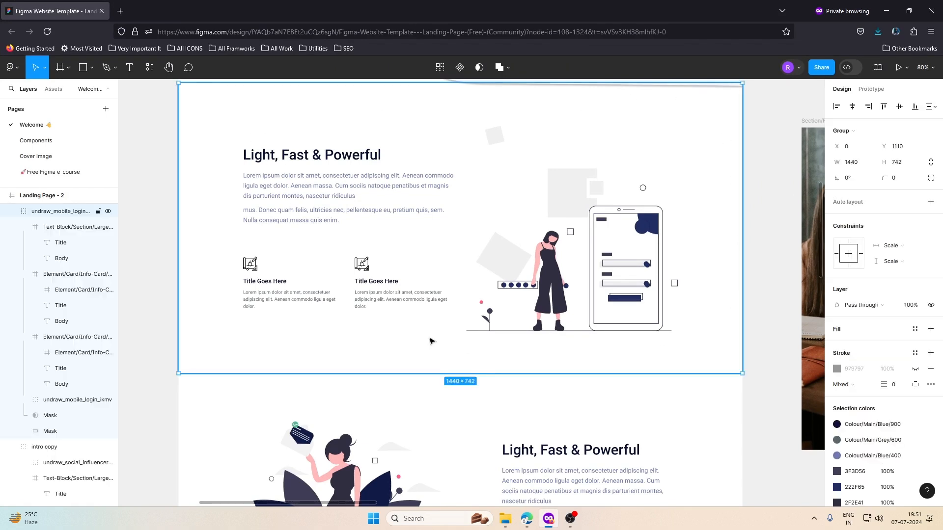
double_click(551, 209)
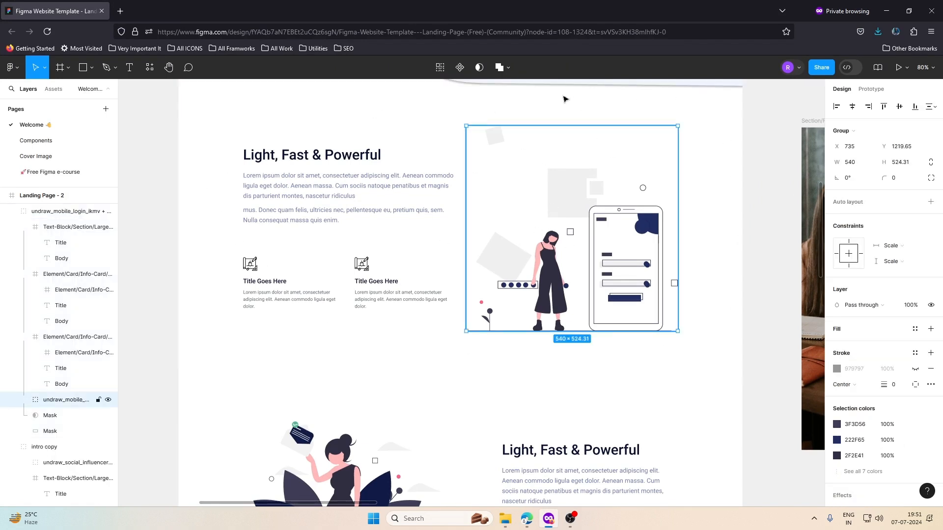
double_click(548, 164)
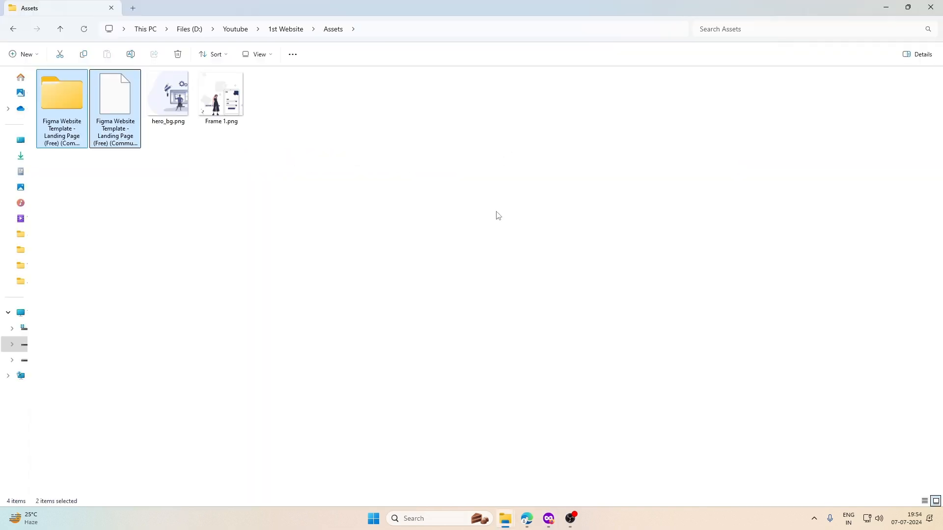
Step: In the Assets folder, permanently delete the two Figma Website Template items and rename Frame 1.png as second_sec_img.png
key("shift+Delete")
key("Return")
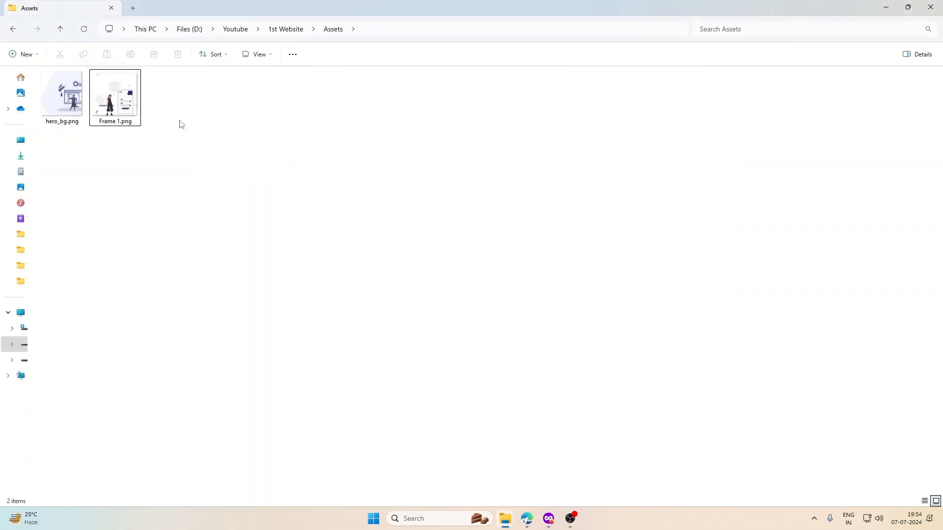
key("F2")
type("second_sec")
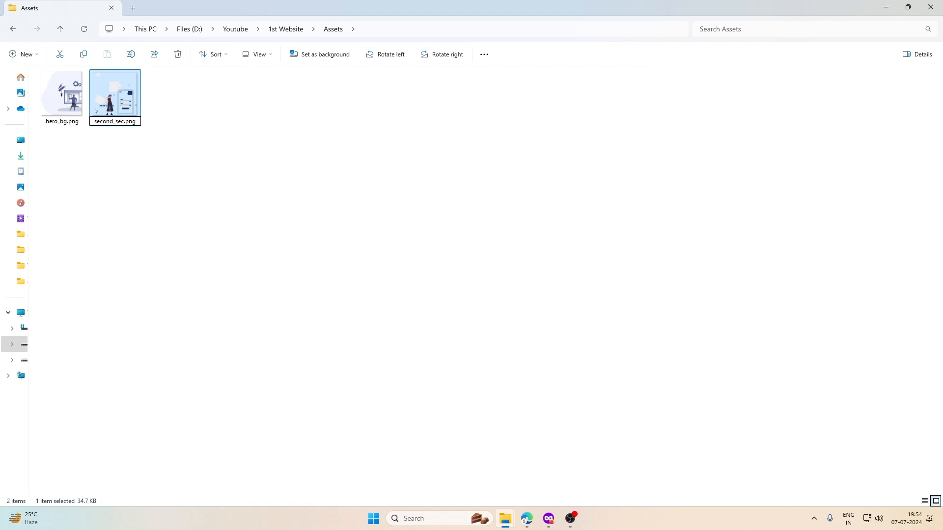
type("_img")
key("Return")
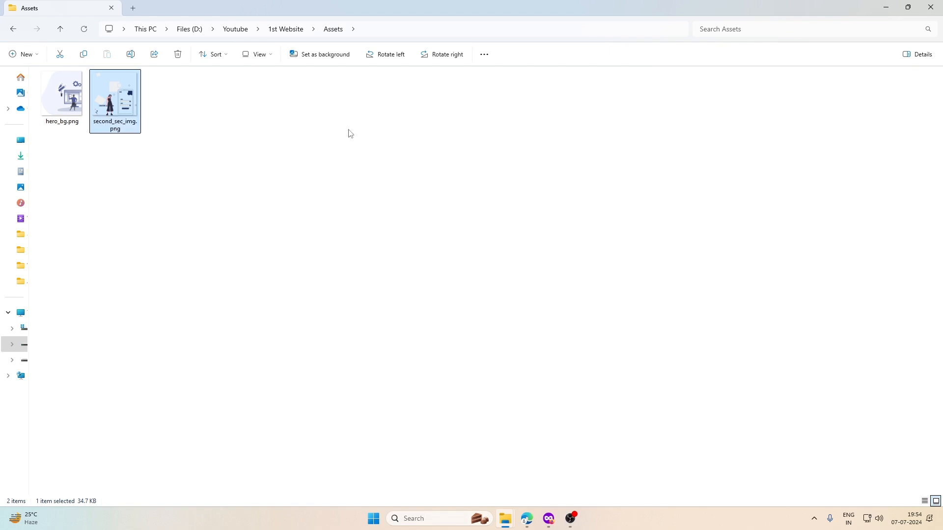
Step: Switch back to Webflow, collapse default_section in the Navigator and add a Div Block to the Body below it
left_click(547, 524)
left_click(527, 518)
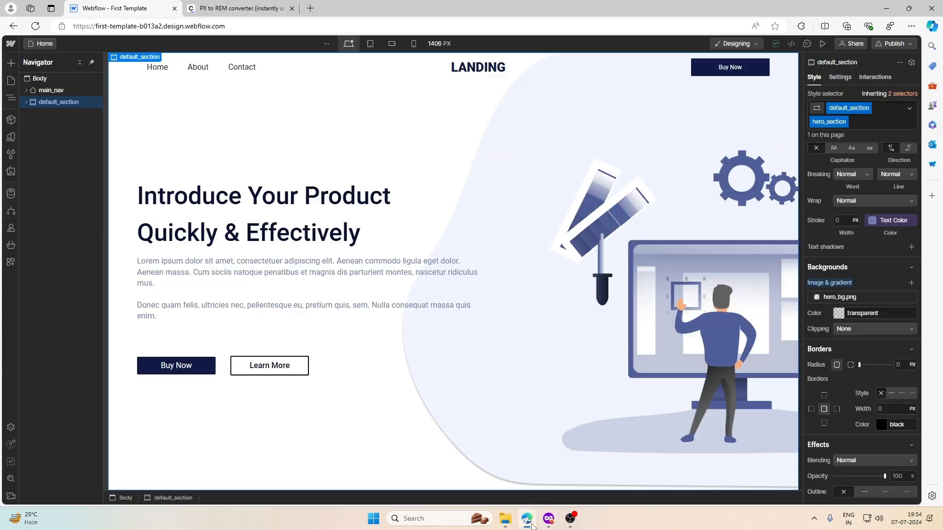
left_click(260, 481)
left_click(116, 452)
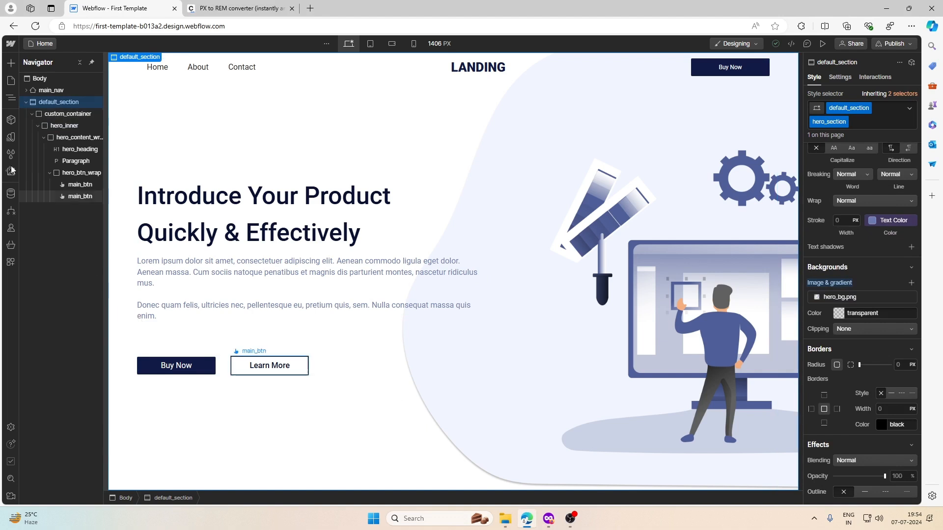
left_click(26, 102)
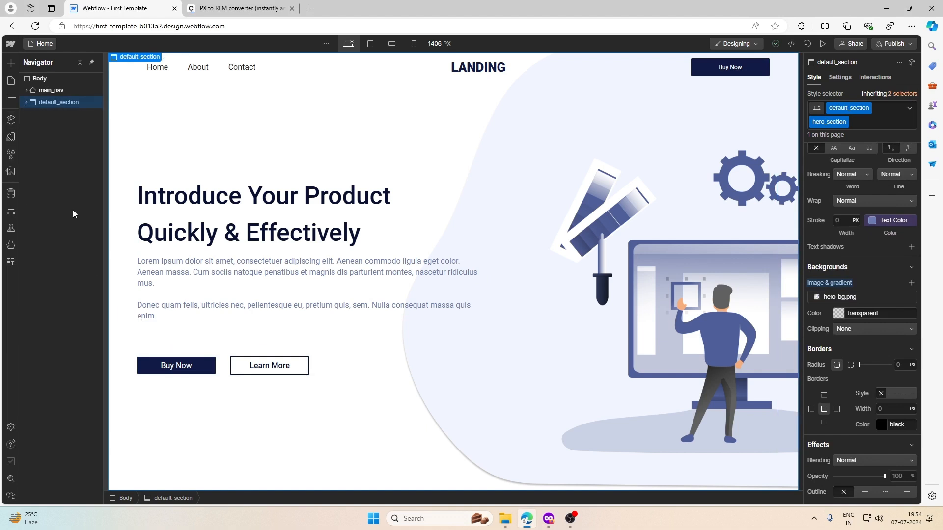
left_click(46, 79)
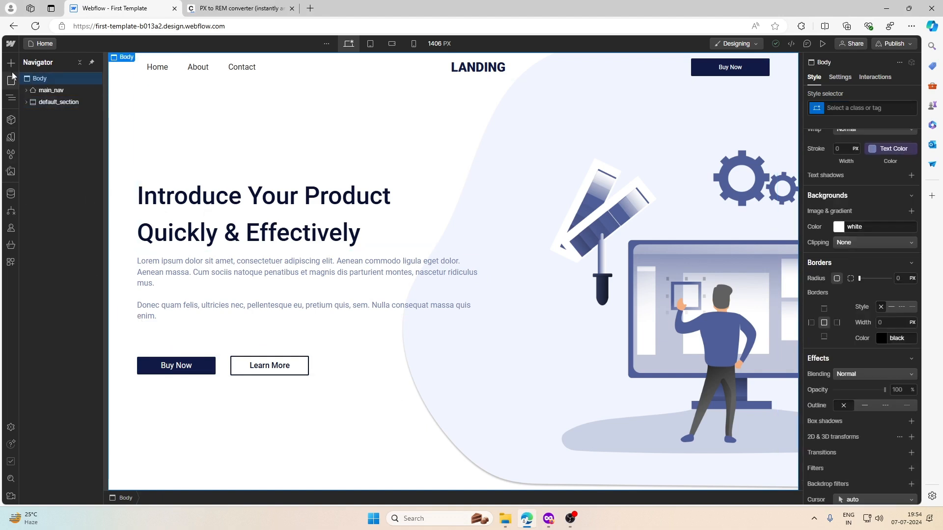
left_click(11, 62)
left_click(40, 258)
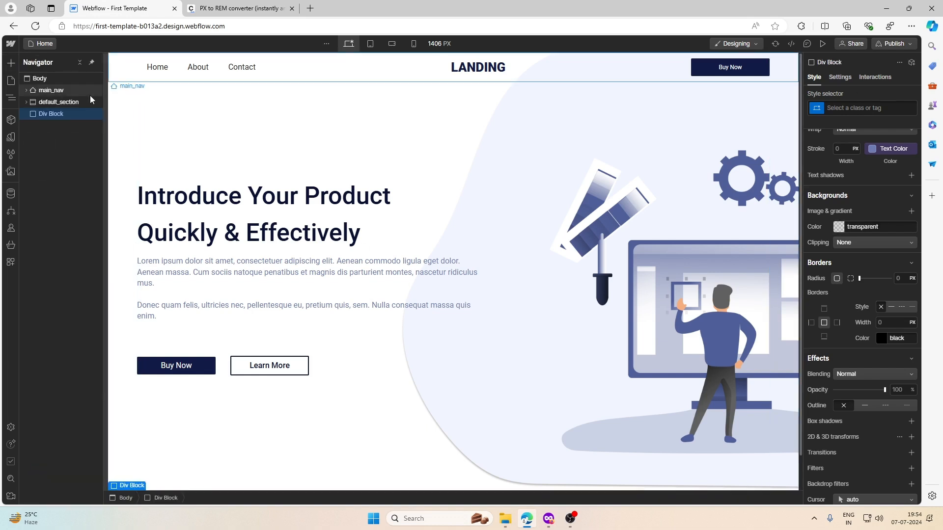
Step: Delete the new Div Block, add a Section to the Body in its place and give it the existing default_section class
key("Delete")
left_click(11, 62)
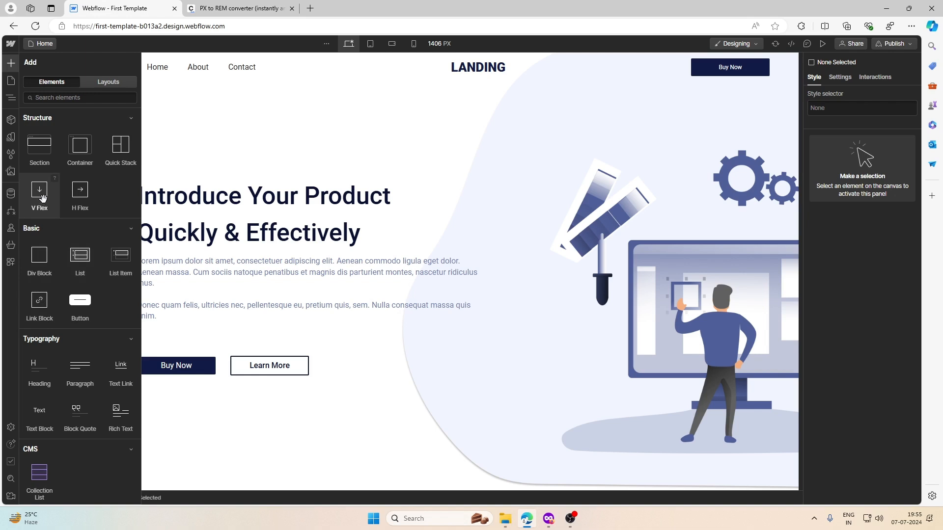
left_click(44, 147)
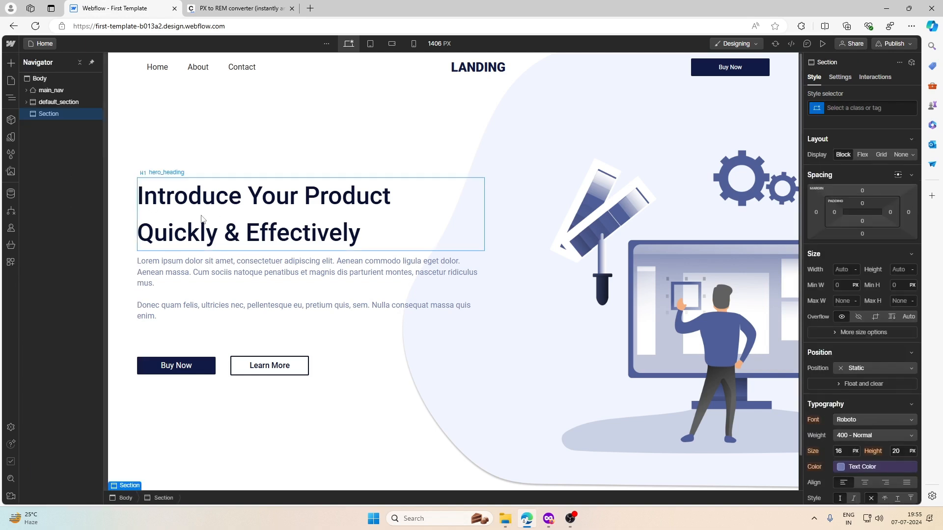
left_click(864, 108)
type("de")
left_click(844, 164)
Step: Create the combo class sec_section on the new section
left_click(883, 106)
type("sec")
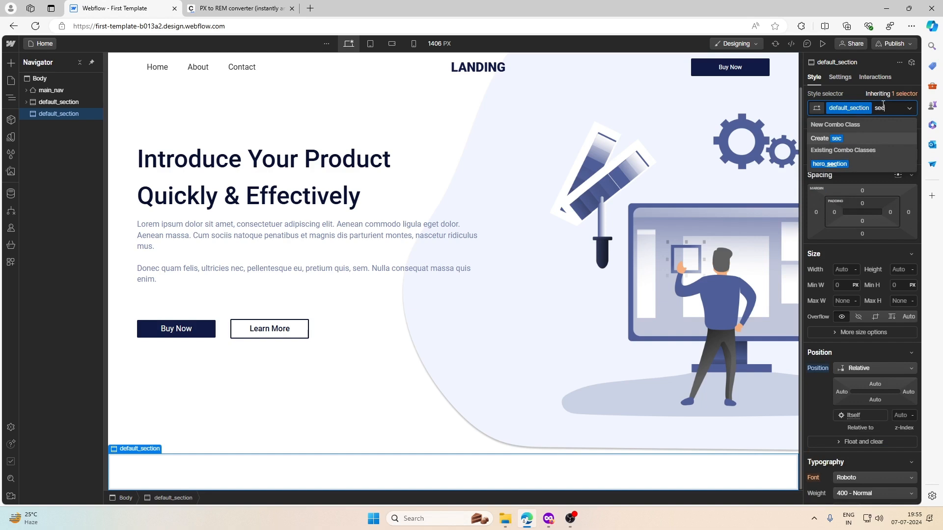
type("_secti")
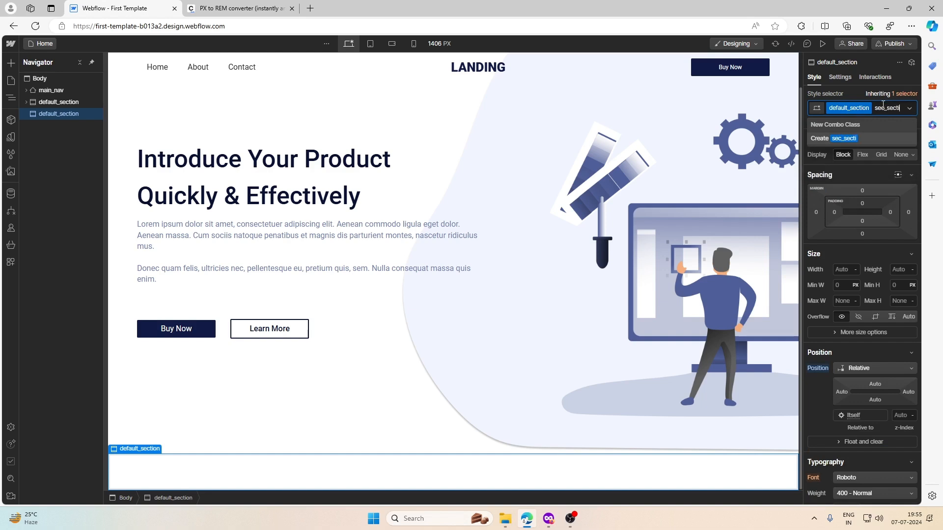
type("on")
key("Return")
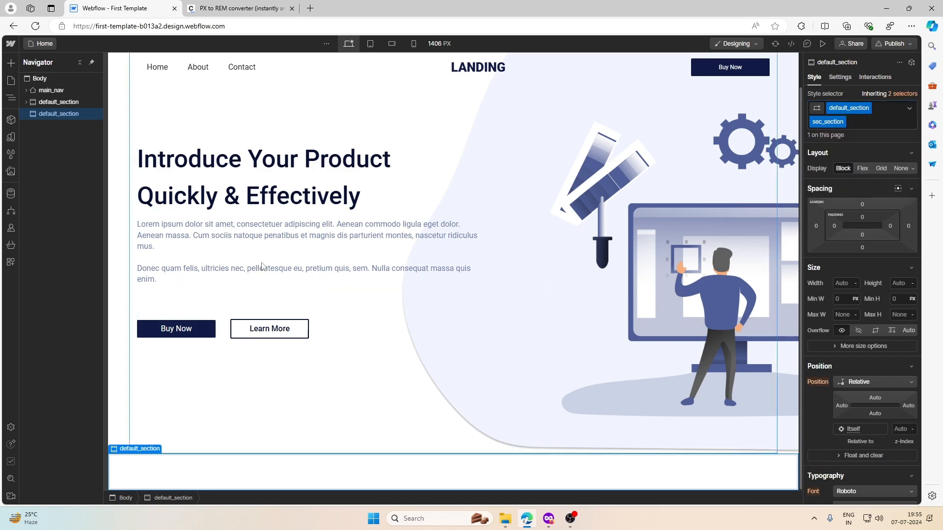
Step: Add a Div Block inside the new section and assign it the existing custom_container class
left_click(11, 62)
left_click(36, 251)
left_click(866, 104)
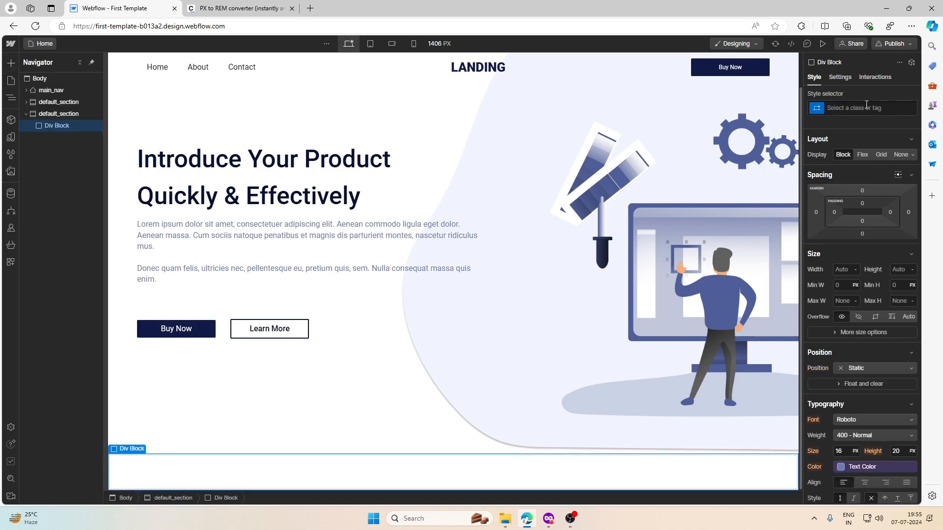
type("custo")
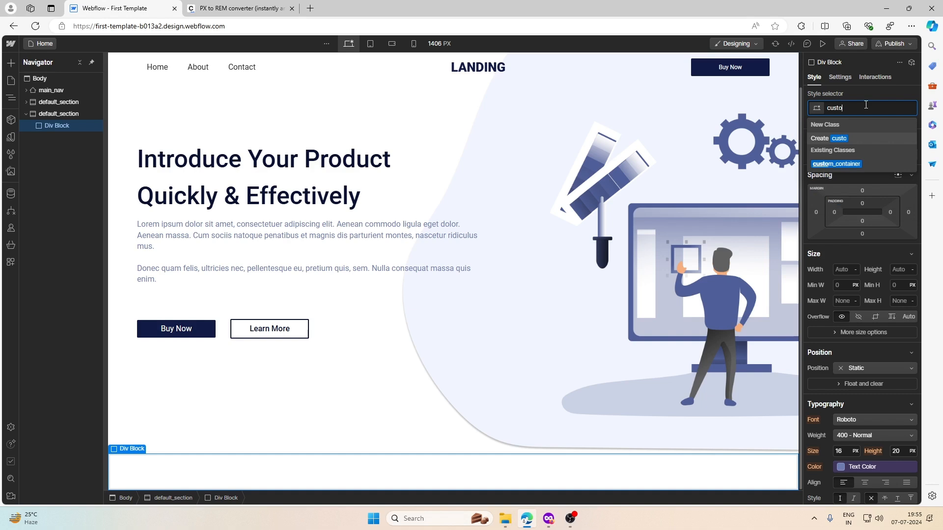
left_click(837, 164)
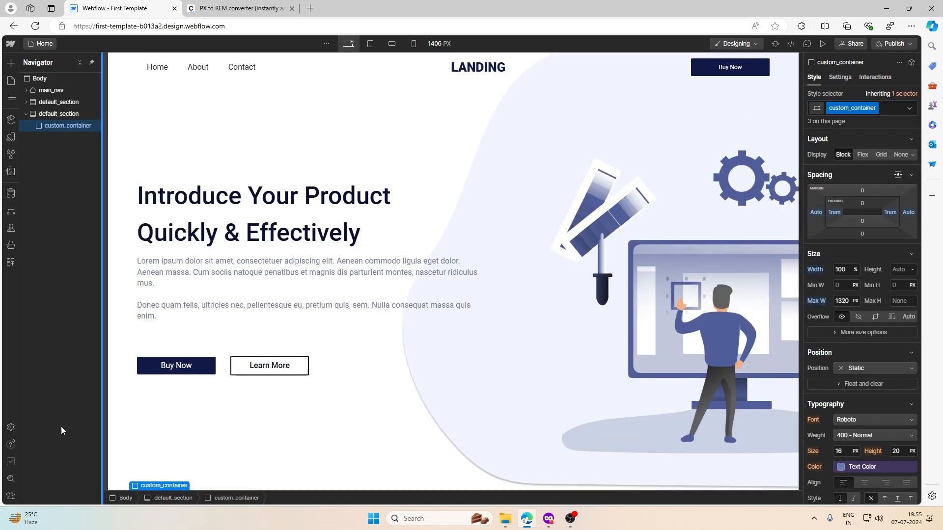
Step: Add a Div Block inside the new section's custom_container and give it the new class second_sec_inner
left_click(10, 63)
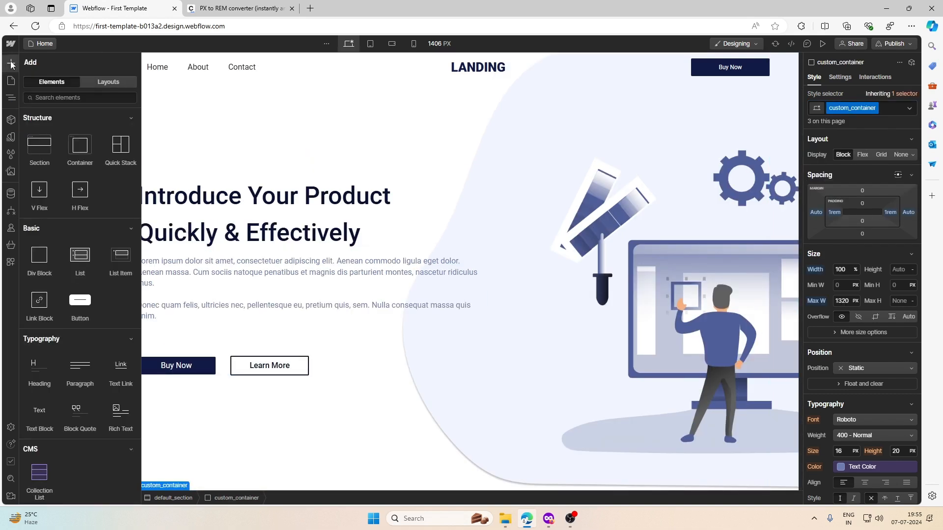
left_click(11, 63)
left_click(11, 62)
left_click(39, 255)
scroll(863, 197, "down", 1)
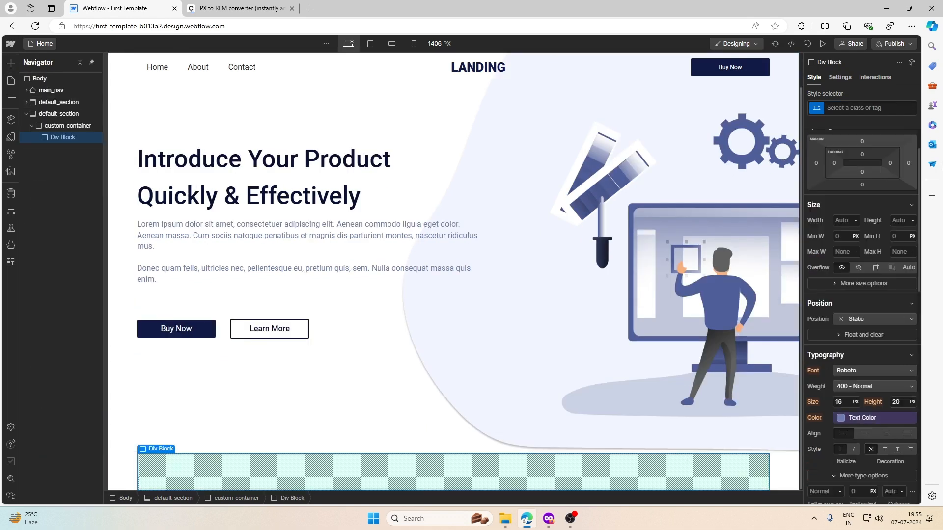
left_click(863, 109)
type("sec")
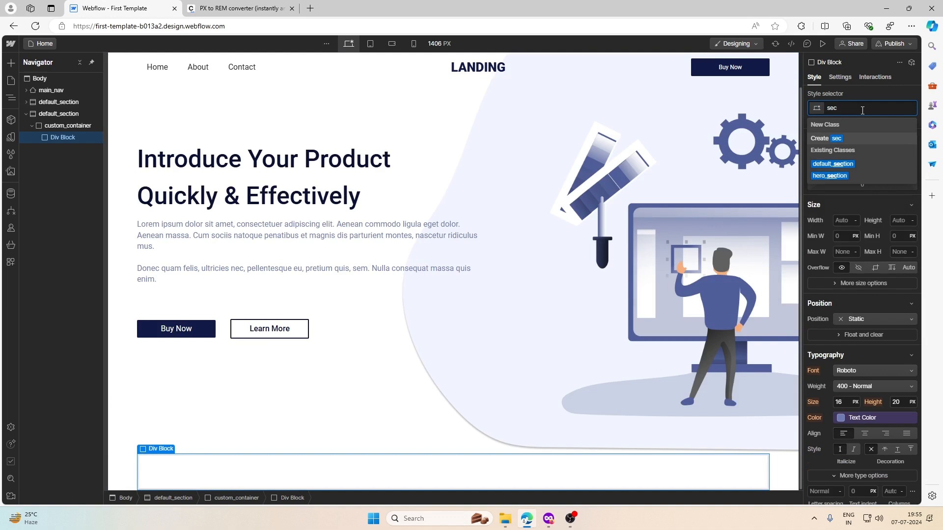
type("ond")
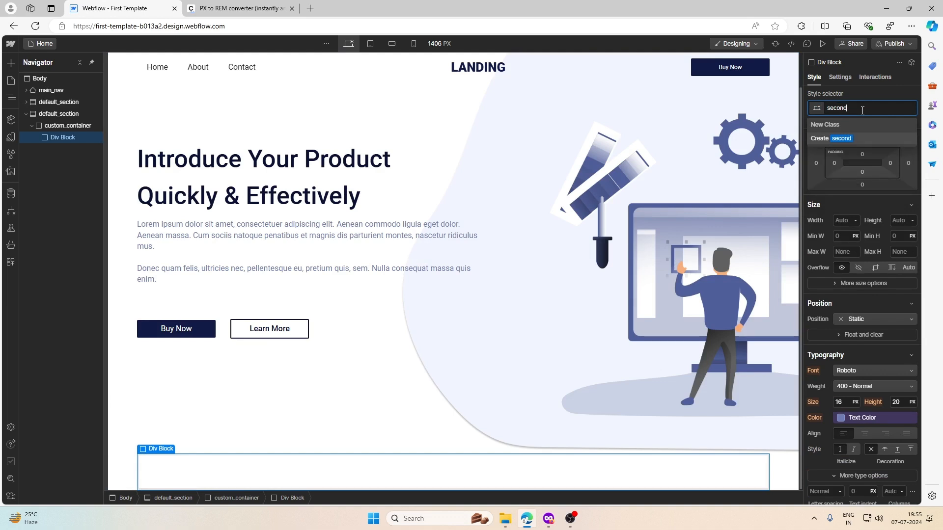
type("_sec_inner")
key("Return")
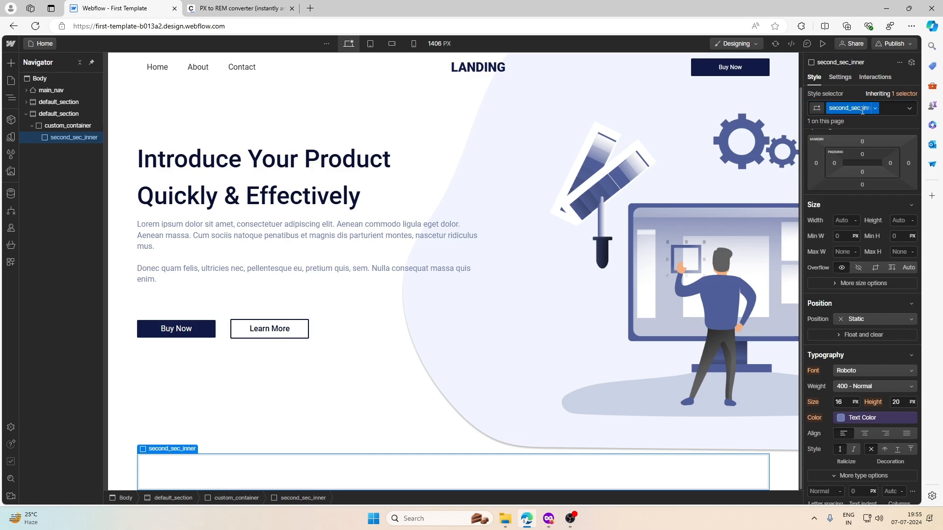
Step: Switch to Figma, select the text block of the first "Light, Fast & Powerful" section for reference, and return to Webflow
left_click(547, 519)
left_click(437, 153)
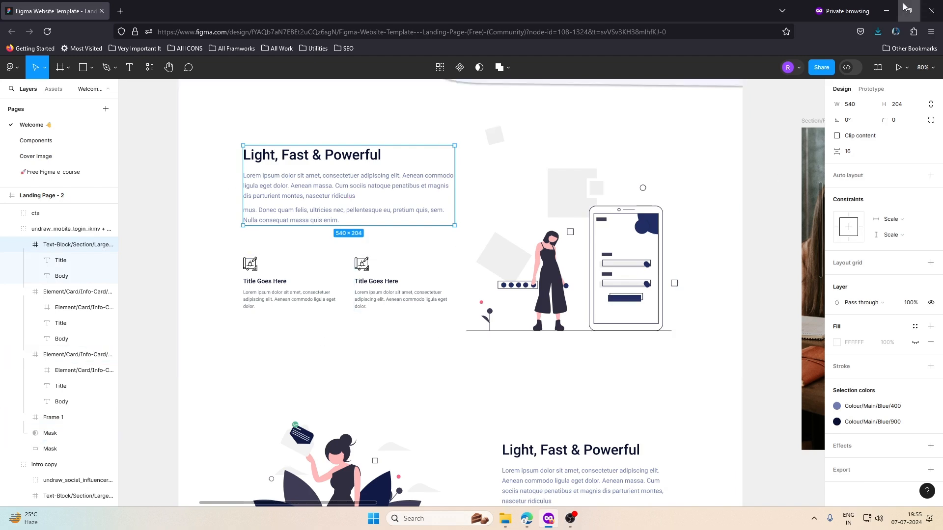
left_click(886, 11)
Step: Add a Div Block inside second_sec_inner and give it the new class second_sec_content_wrap
left_click(11, 64)
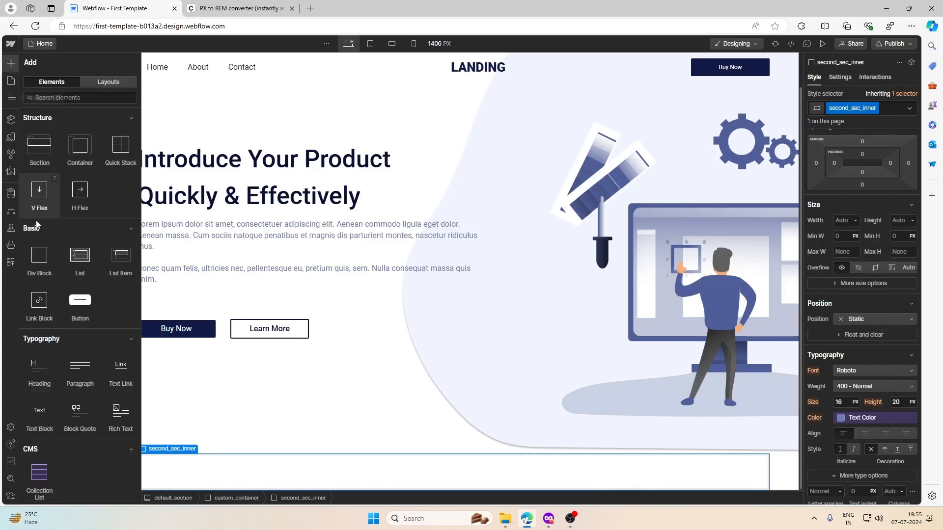
left_click(40, 259)
left_click(863, 108)
type("sec")
type("one")
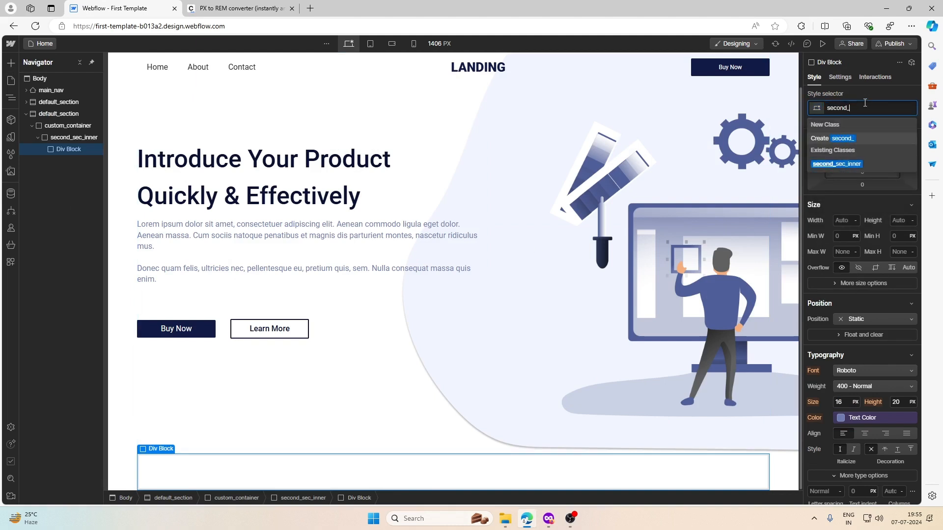
type("d_sec_content_w")
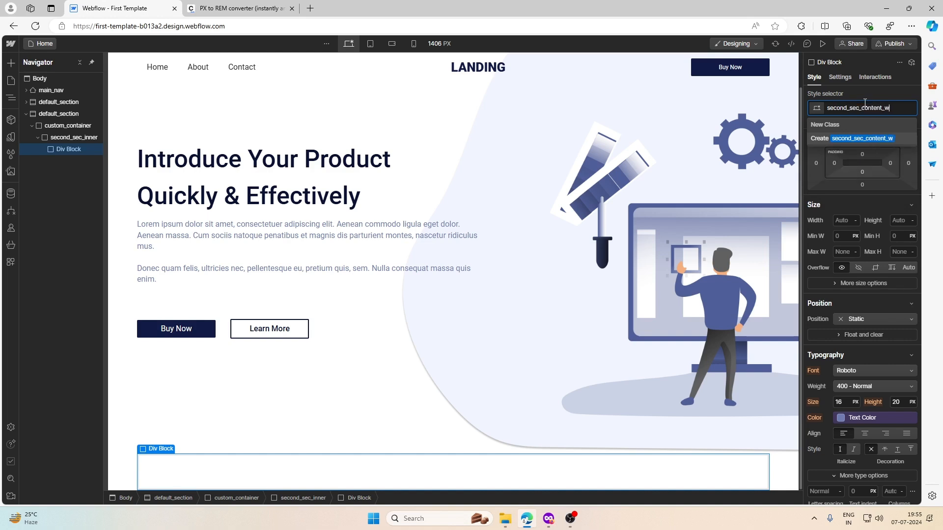
type("rap")
key("Return")
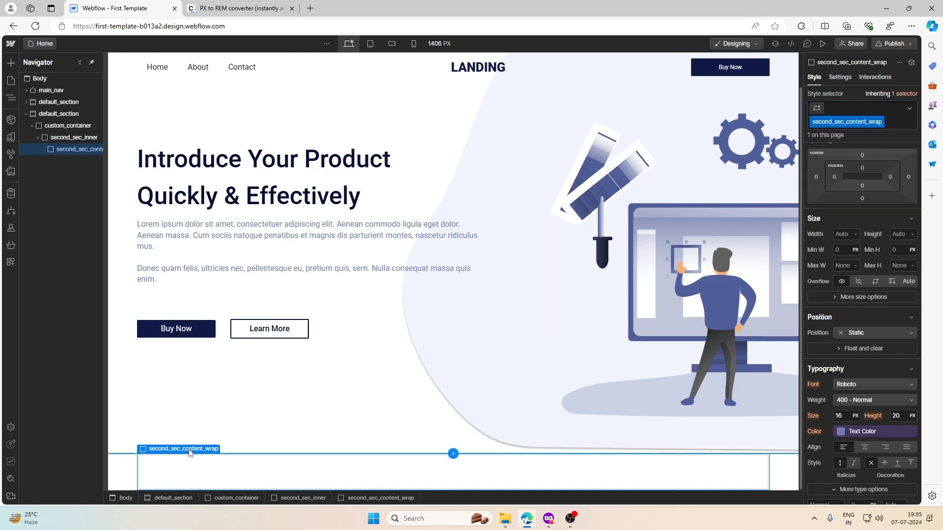
Step: Add another Div Block inside second_sec_inner, beside the content wrap, and give it the new class second_sec_img_wrap
left_click(174, 438)
left_click(11, 63)
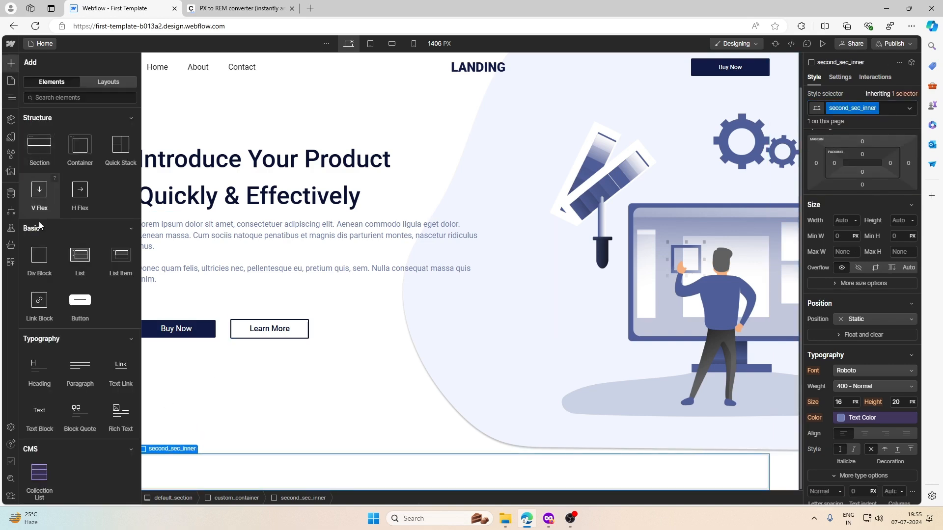
left_click(39, 260)
left_click(885, 109)
type("sec")
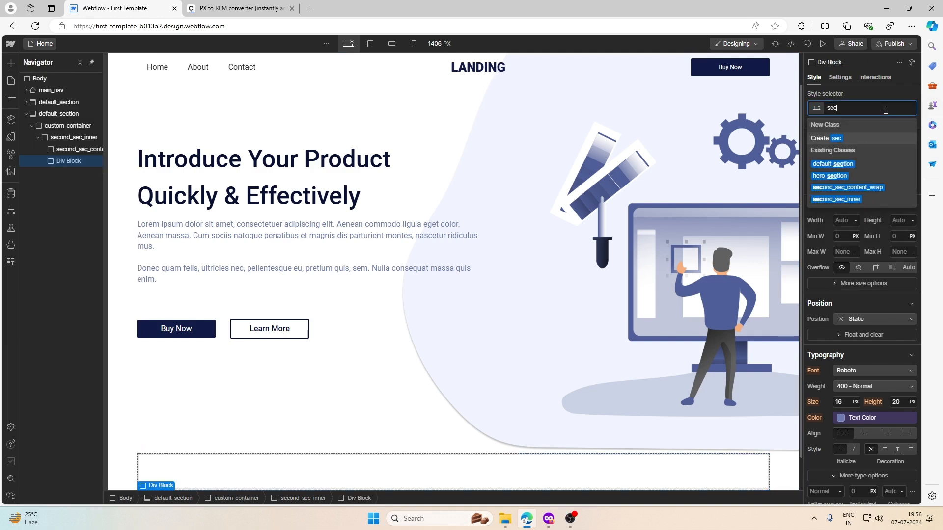
type("ond_sev")
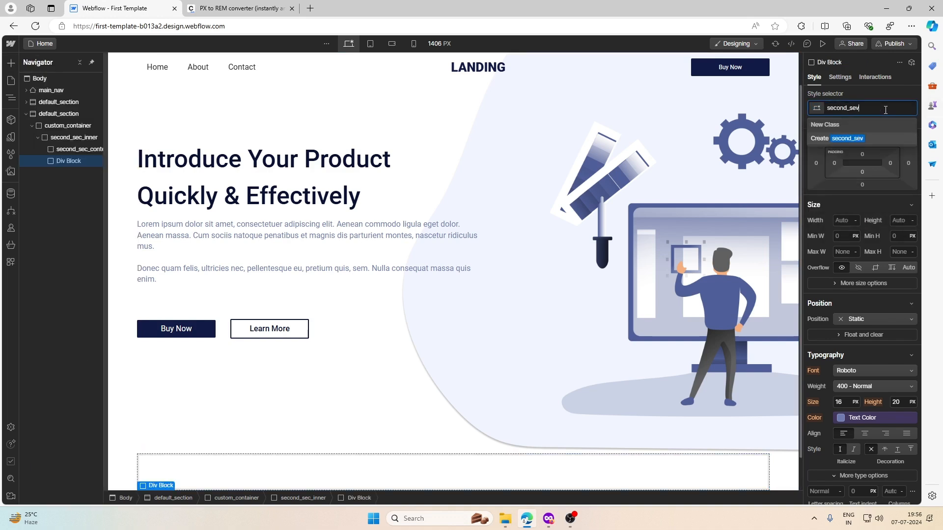
key("BackSpace")
type("c_")
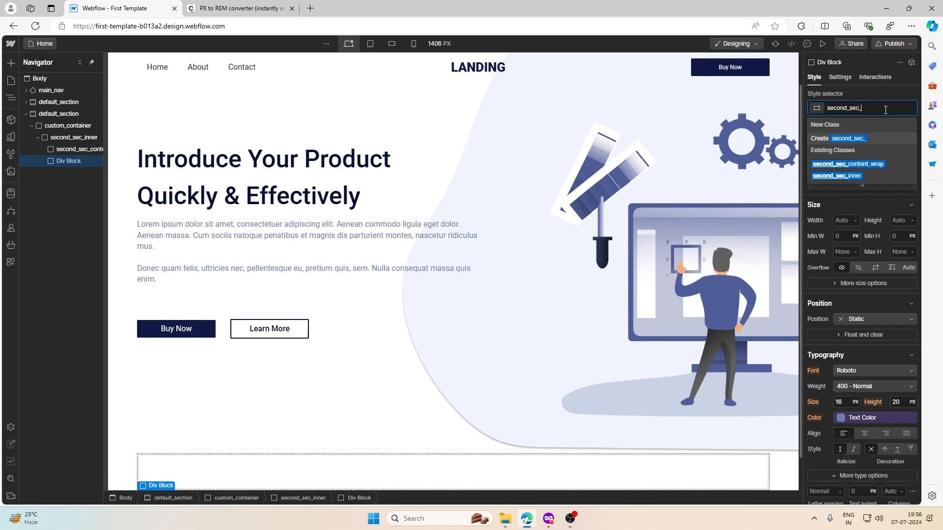
type("img_wrap")
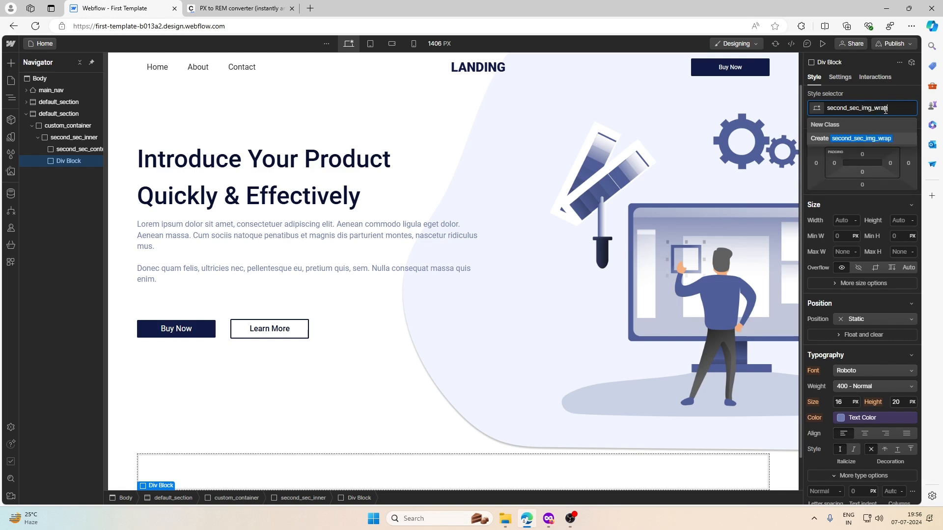
key("Return")
Step: Select second_sec_inner and set its display to Flex
scroll(471, 155, "down", 1)
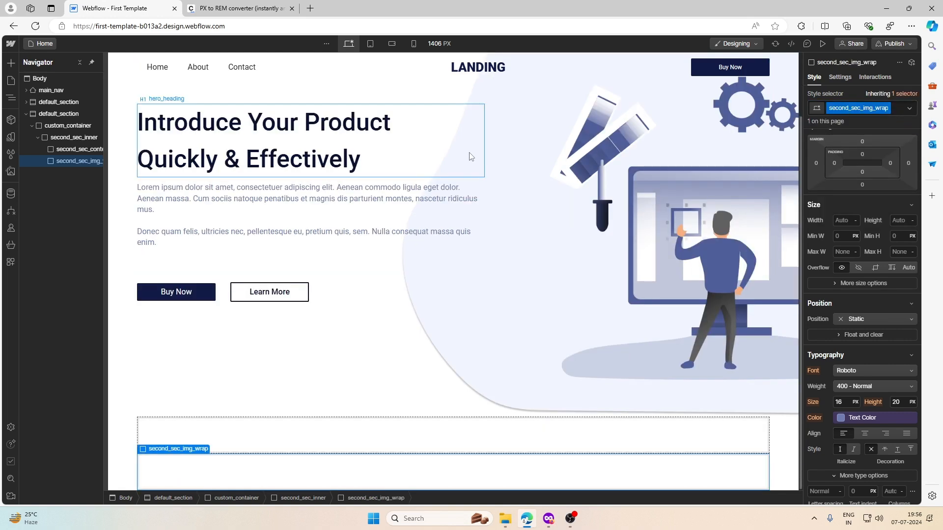
left_click(172, 438)
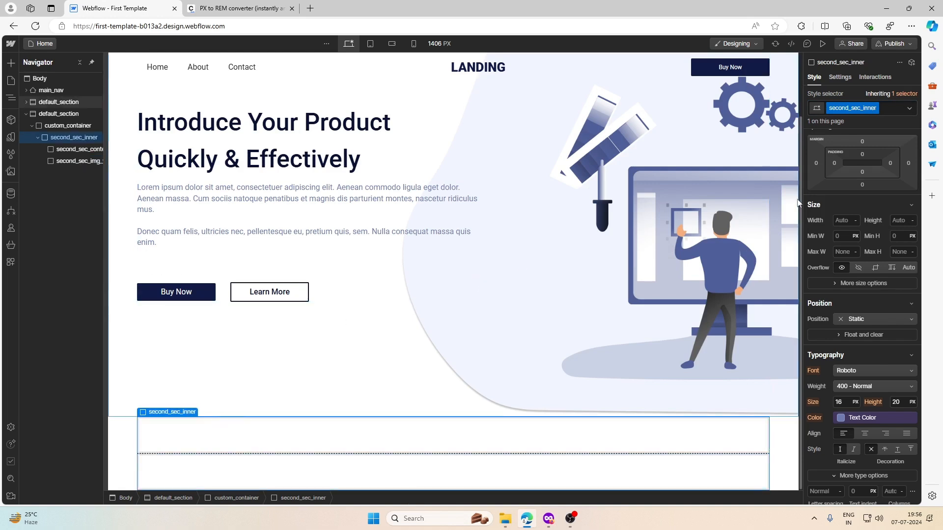
scroll(844, 154, "up", 1)
left_click(862, 154)
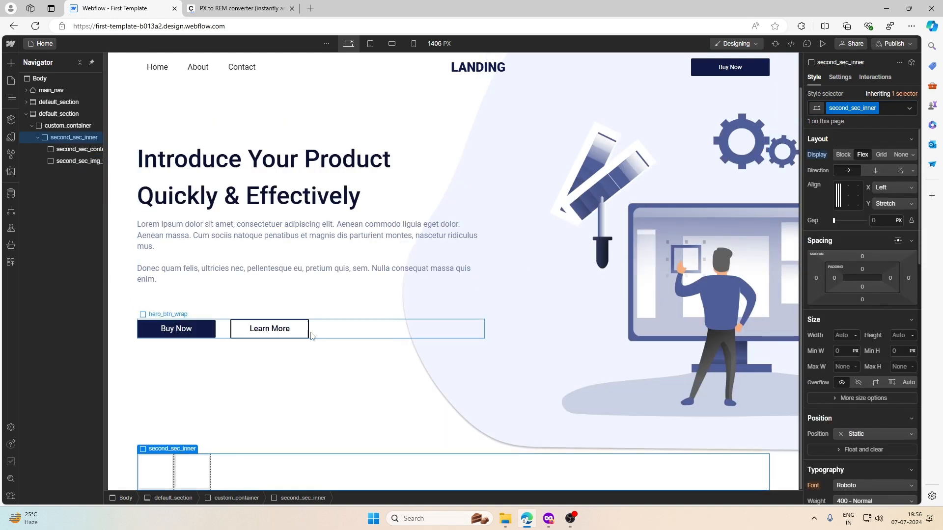
Step: Remove the second_sec_content_wrap and second_sec_img_wrap classes from the two Div Blocks inside second_sec_inner
left_click(162, 478)
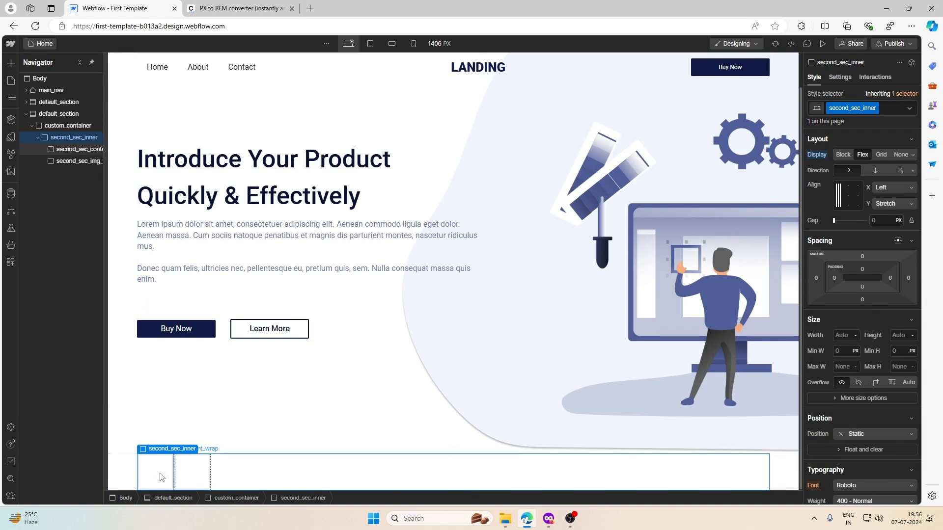
scroll(849, 245, "down", 3)
scroll(839, 237, "up", 3)
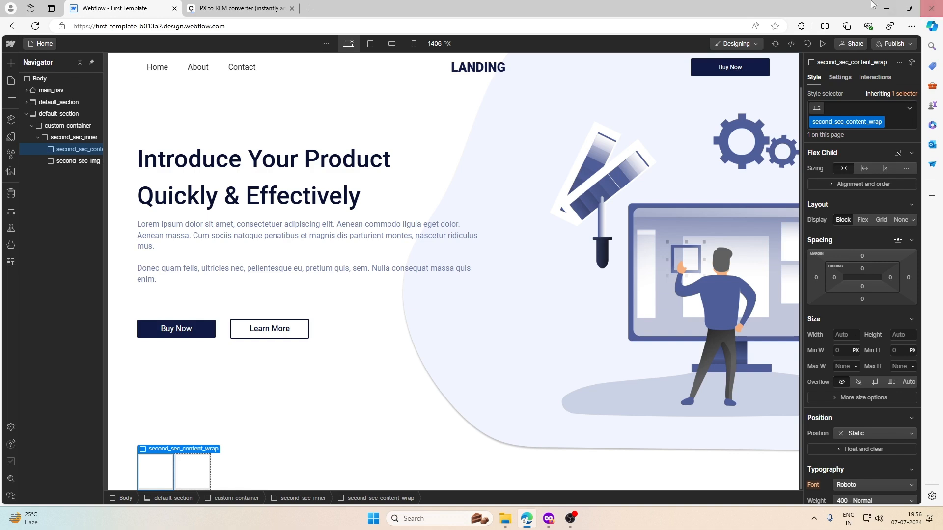
left_click(880, 122)
left_click(858, 163)
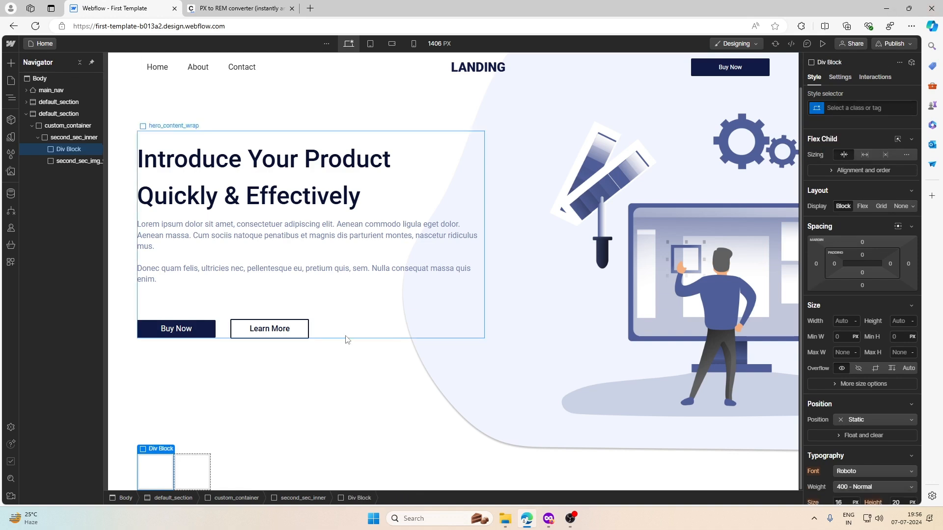
left_click(196, 462)
left_click(885, 112)
left_click(873, 148)
Step: Give the first Div Block in second_sec_inner the new class w-50 and set its width to 50%
left_click(155, 471)
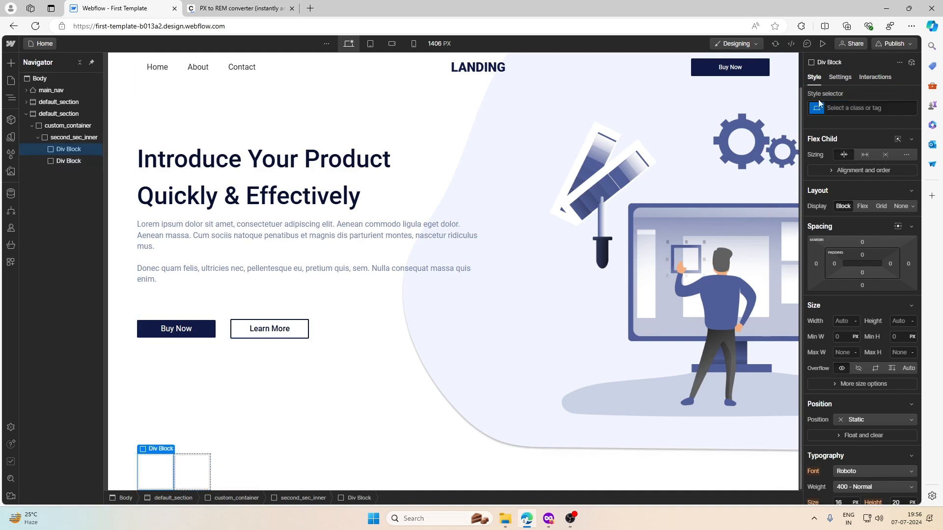
left_click(836, 108)
type("w-5")
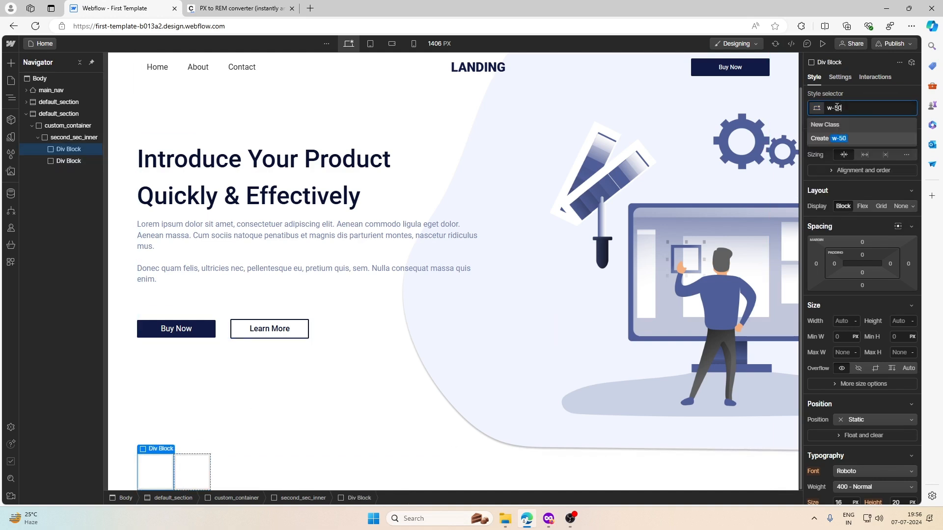
type("0")
key("Return")
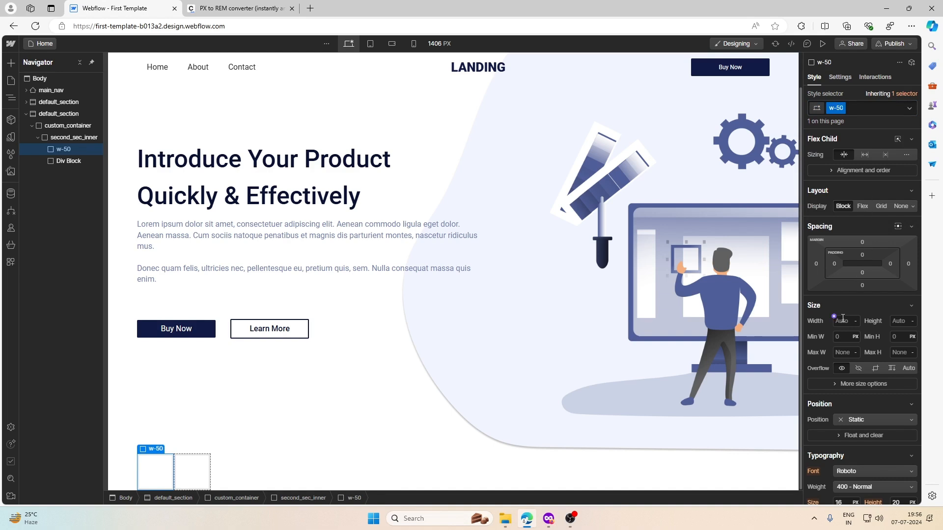
key("Return")
Step: Apply the existing w-50 class to the second Div Block in second_sec_inner
left_click(470, 475)
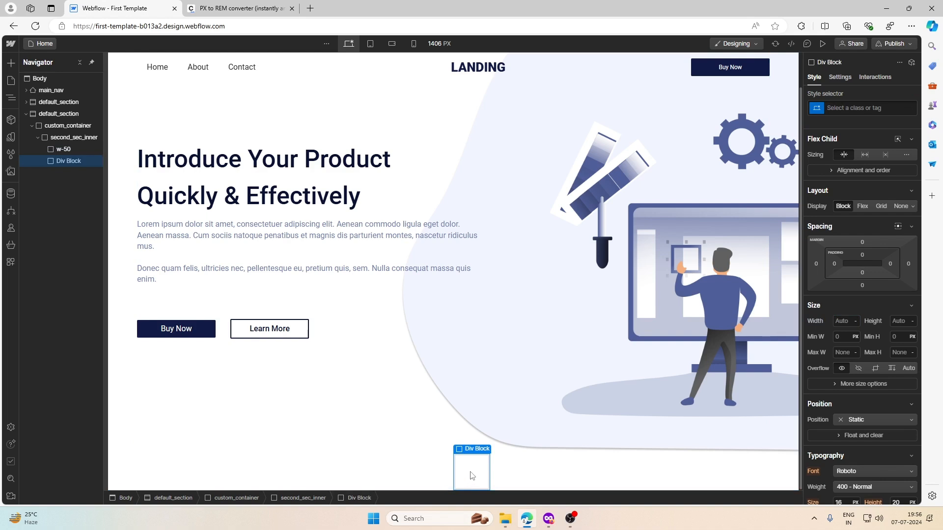
left_click(849, 108)
type("w")
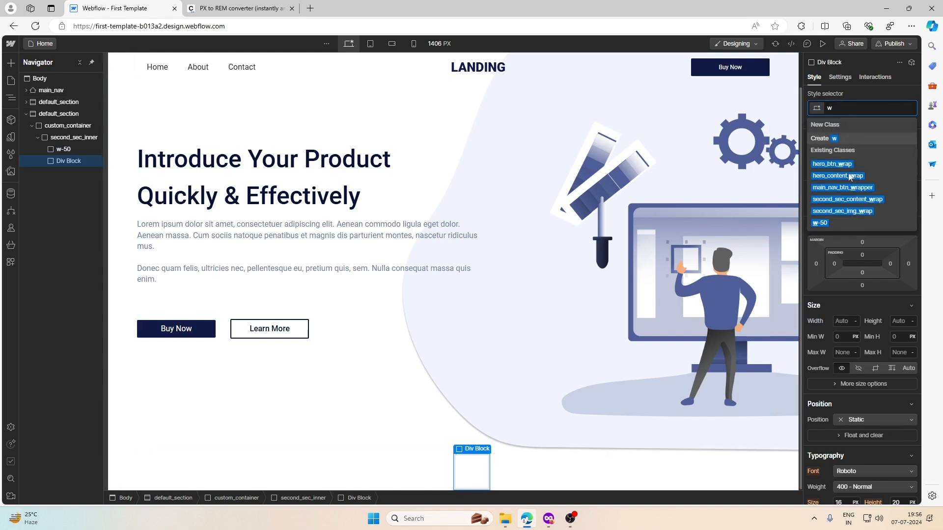
left_click(820, 222)
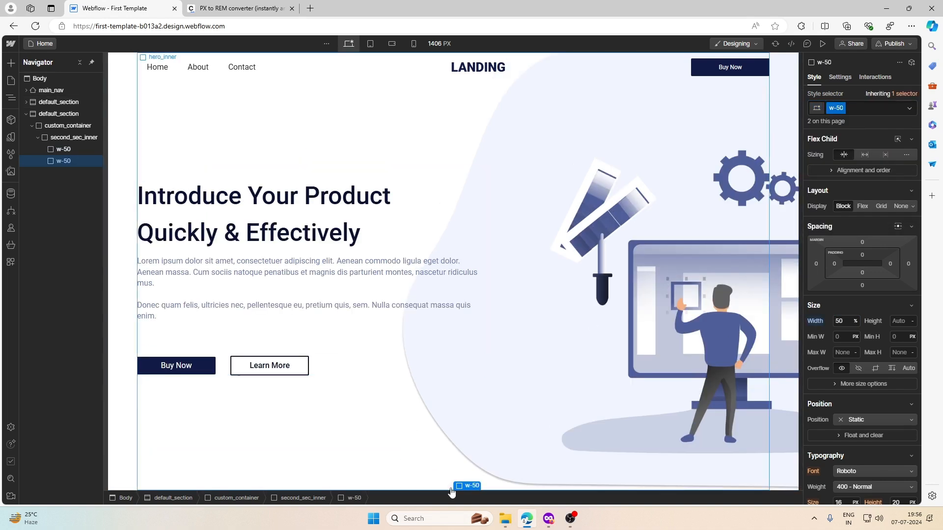
Step: Duplicate the hero section's hero_heading into the first w-50 block of second_sec_inner
left_click(455, 472)
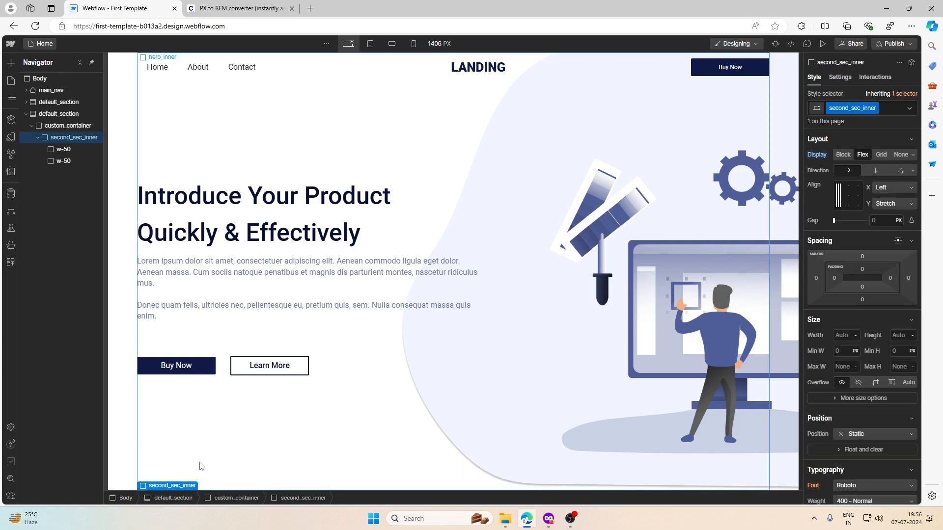
left_click(64, 149)
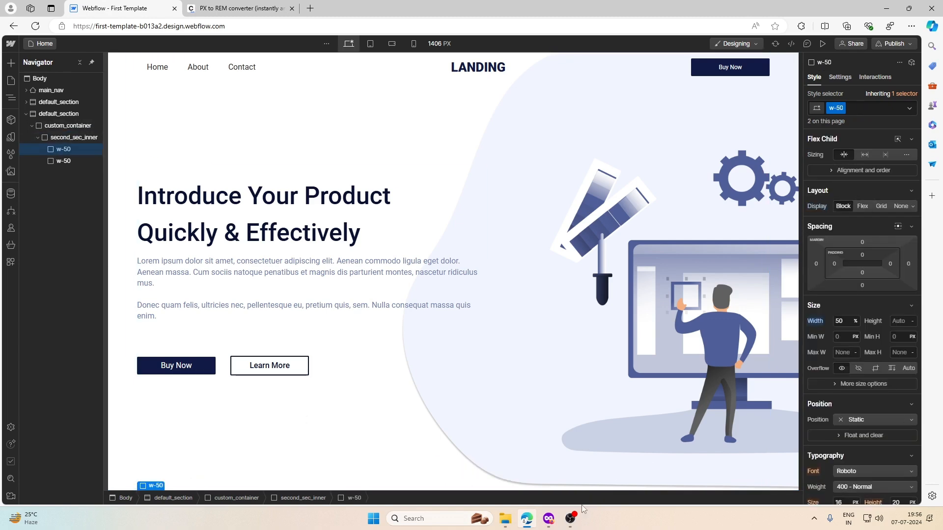
left_click(548, 519)
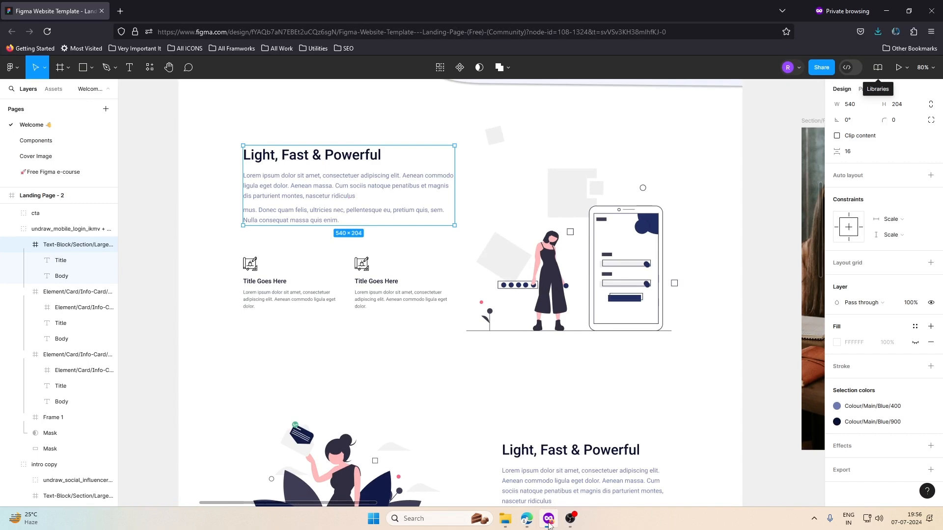
scroll(373, 192, "up", 1)
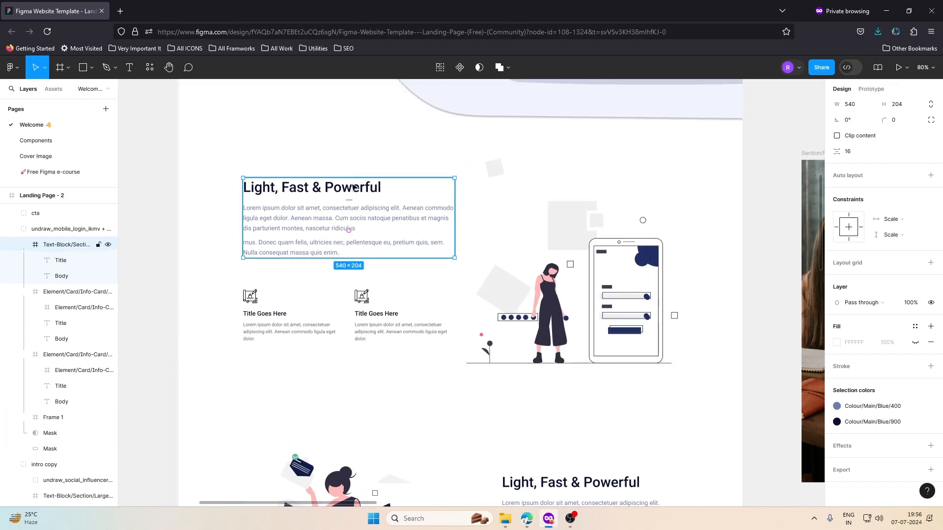
left_click(886, 11)
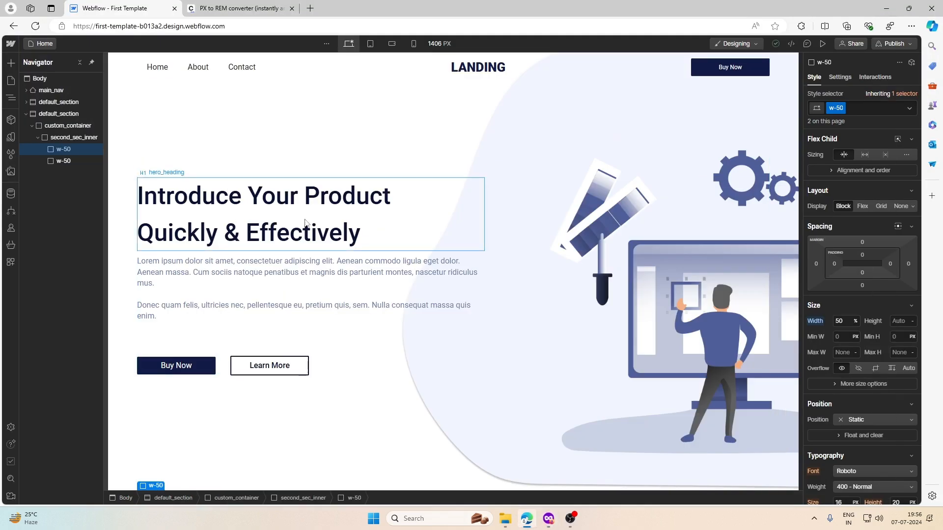
left_click(324, 229)
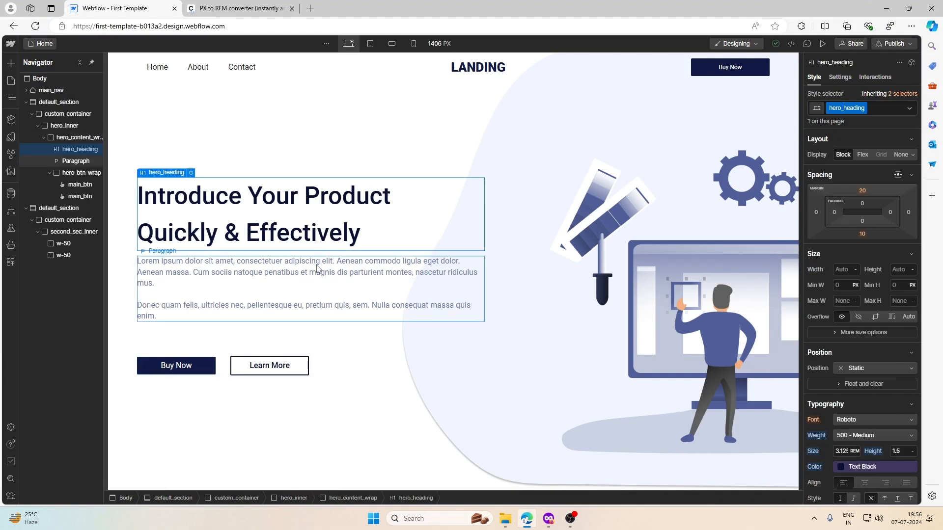
left_click(318, 269)
left_click(360, 222)
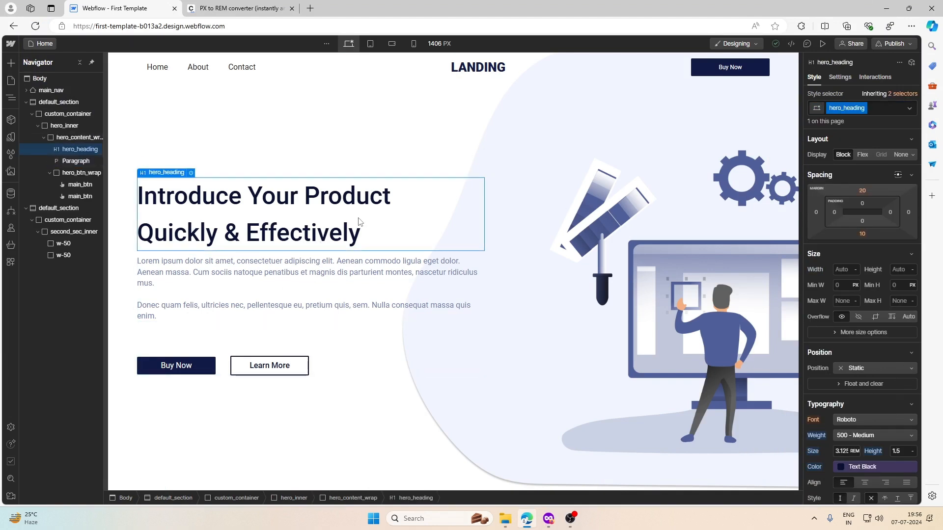
left_click(56, 244)
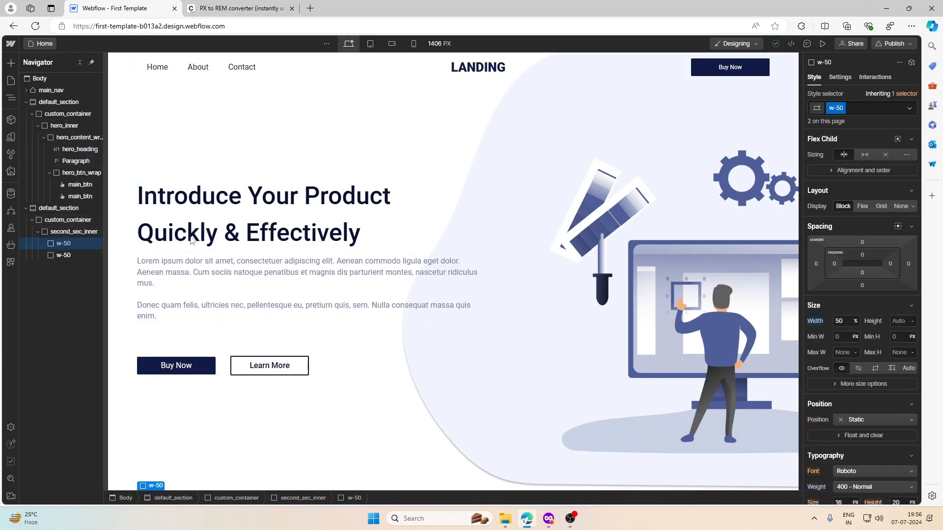
scroll(201, 241, "down", 2)
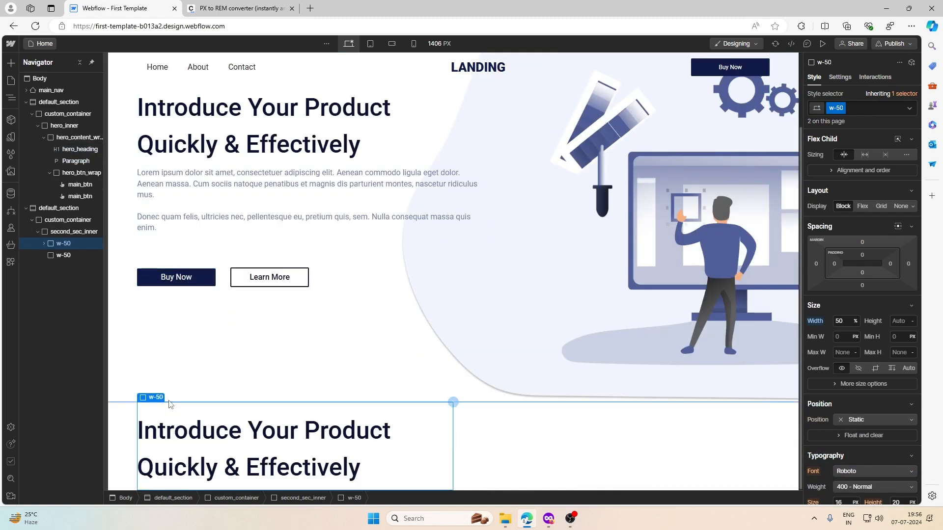
Step: Copy the hero section's paragraph and paste it below the heading in the first w-50 block of second_sec_inner
left_click(157, 388)
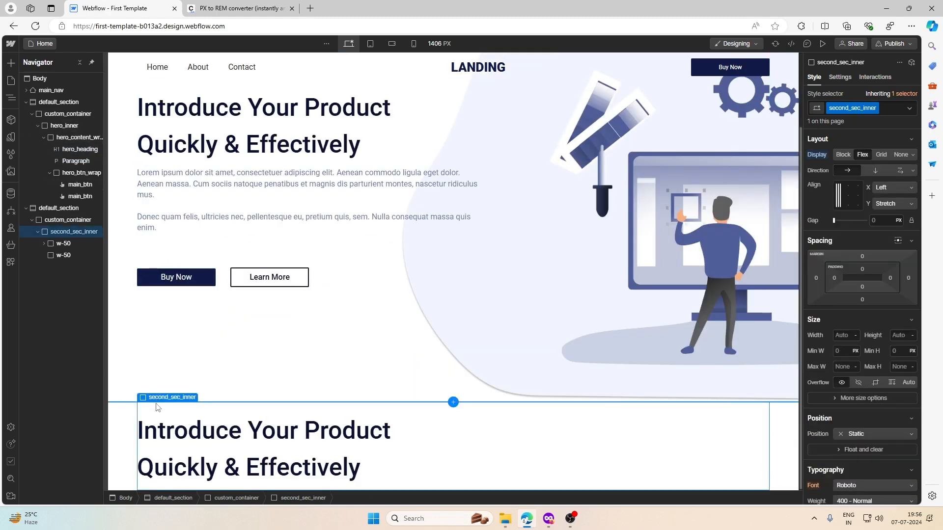
left_click(156, 421)
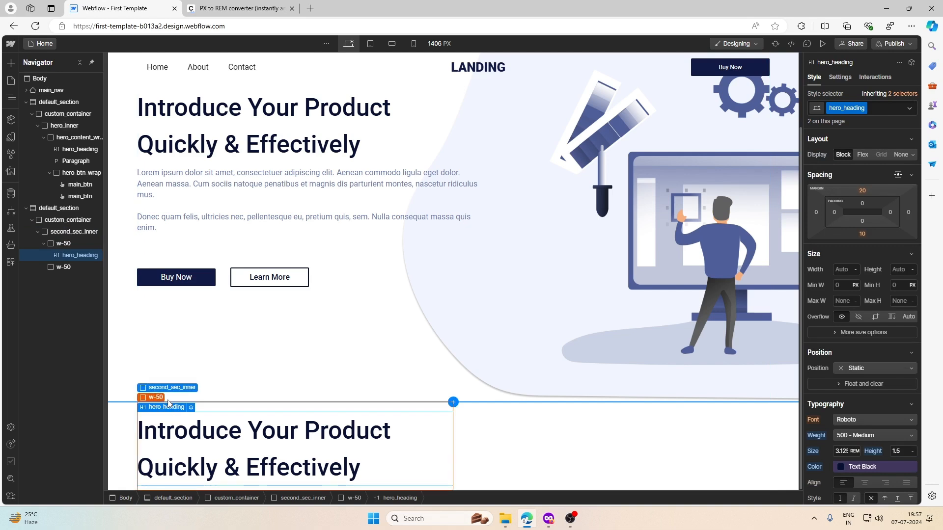
left_click(182, 398)
left_click(213, 217)
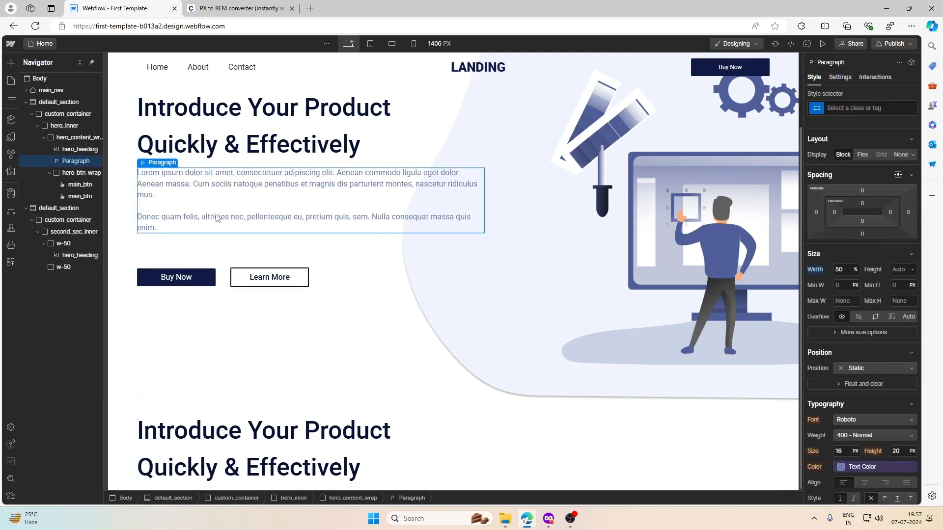
left_click(164, 415)
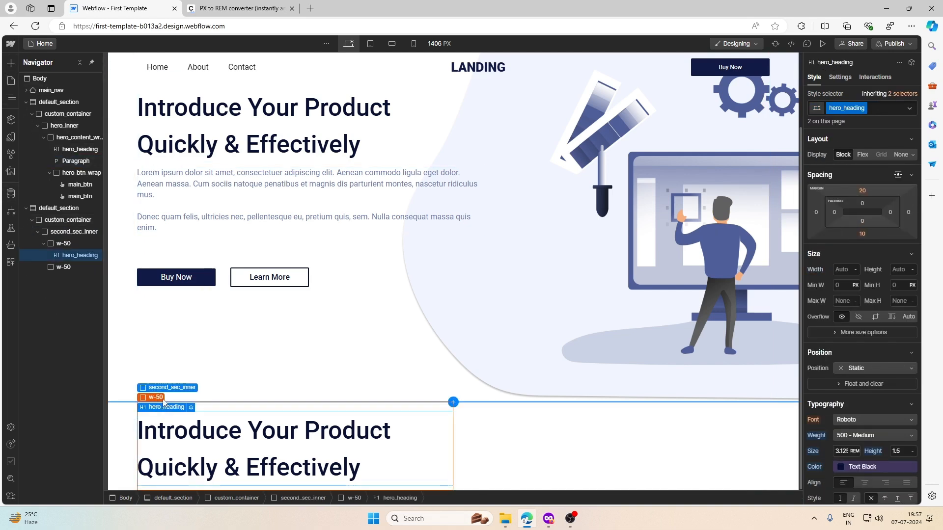
left_click(163, 399)
key("ctrl+v")
scroll(164, 403, "down", 1)
left_click(239, 410)
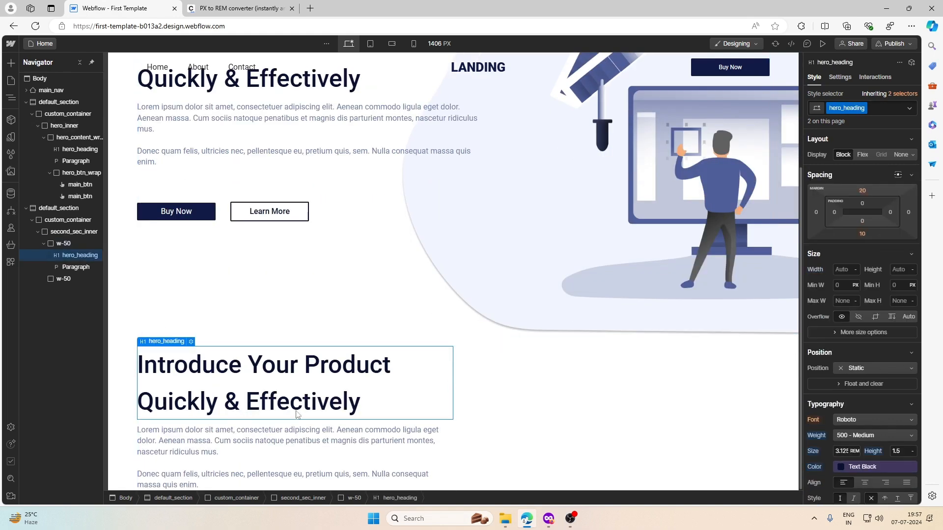
left_click(429, 446)
Step: Add an Image element inside the second w-50 block of second_sec_inner
left_click(565, 384)
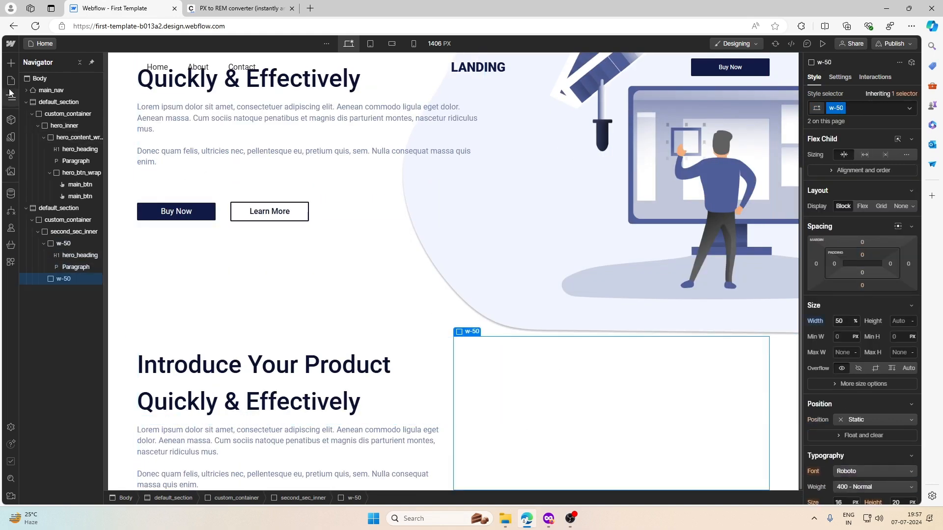
left_click(11, 63)
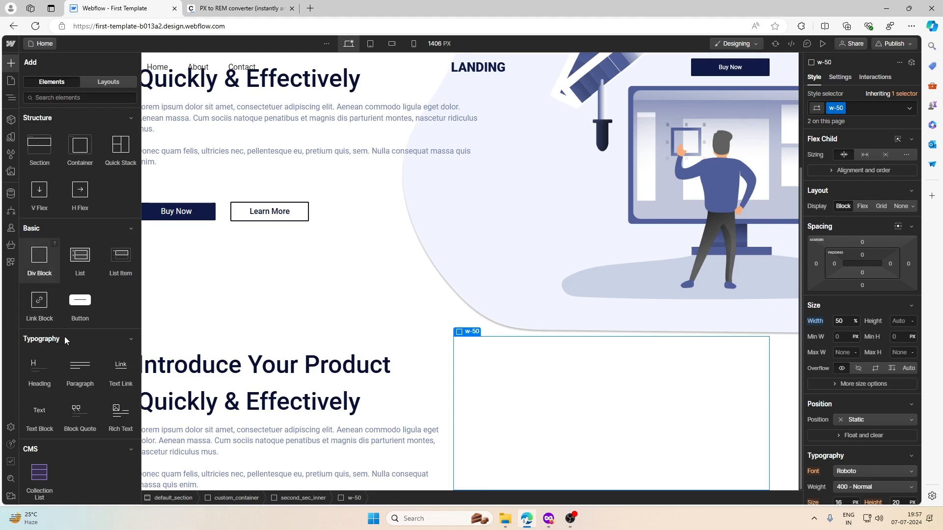
scroll(68, 344, "down", 4)
left_click(43, 345)
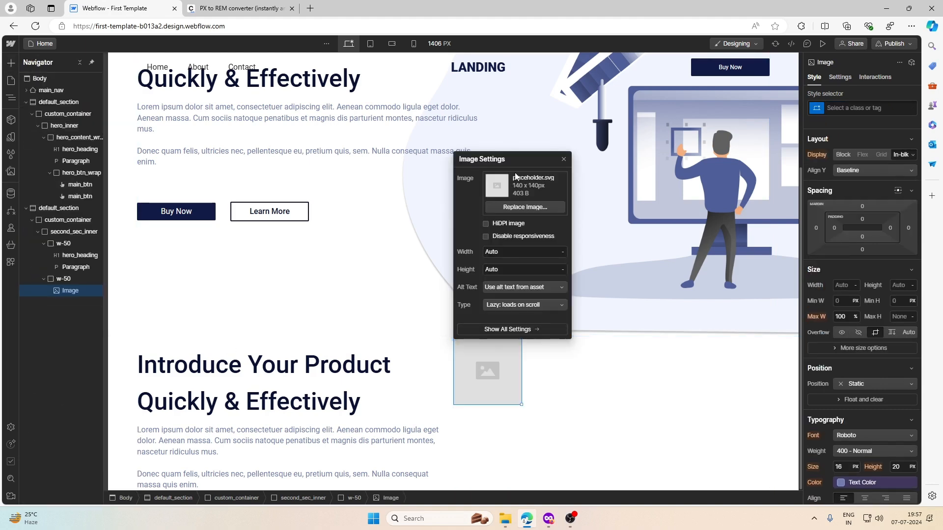
Step: Upload the second_sec_img picture to the assets and use it to replace the new Image element's placeholder
left_click(514, 207)
left_click(127, 80)
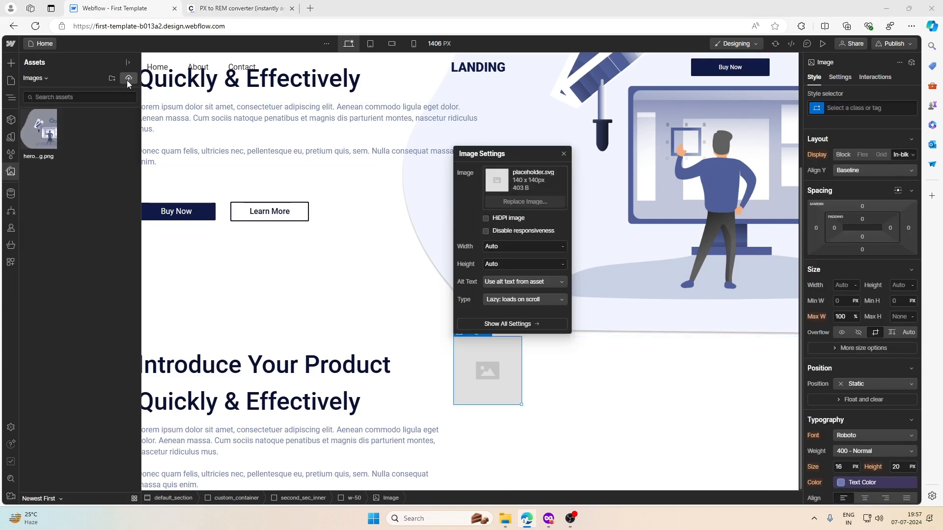
left_click(168, 88)
left_click(379, 250)
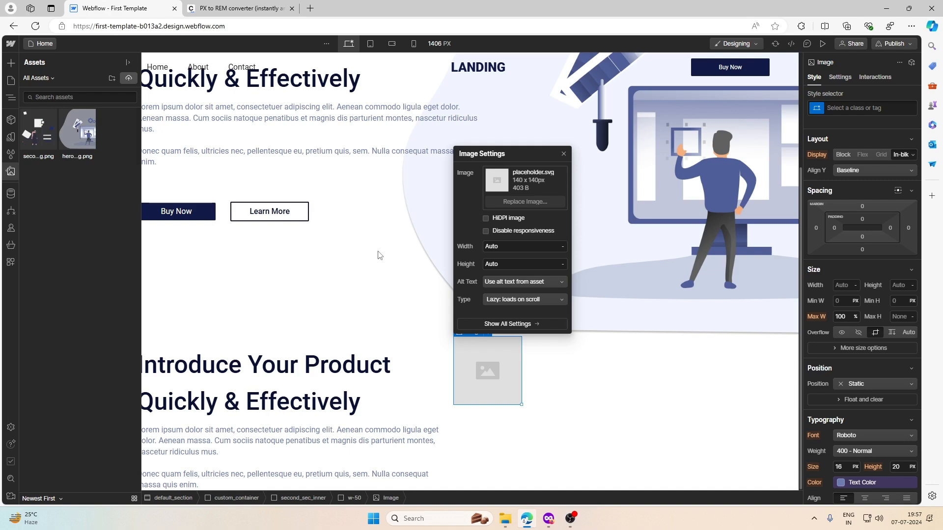
left_click(32, 131)
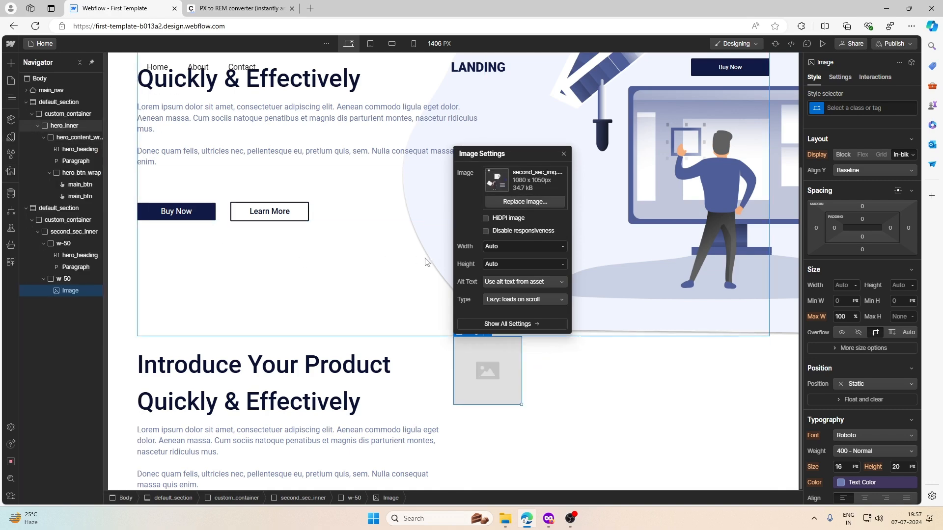
left_click(563, 155)
scroll(385, 268, "down", 3)
Step: Copy the title "Light, Fast & Powerful" from the Figma design and replace the second section's heading text with it
left_click(295, 434)
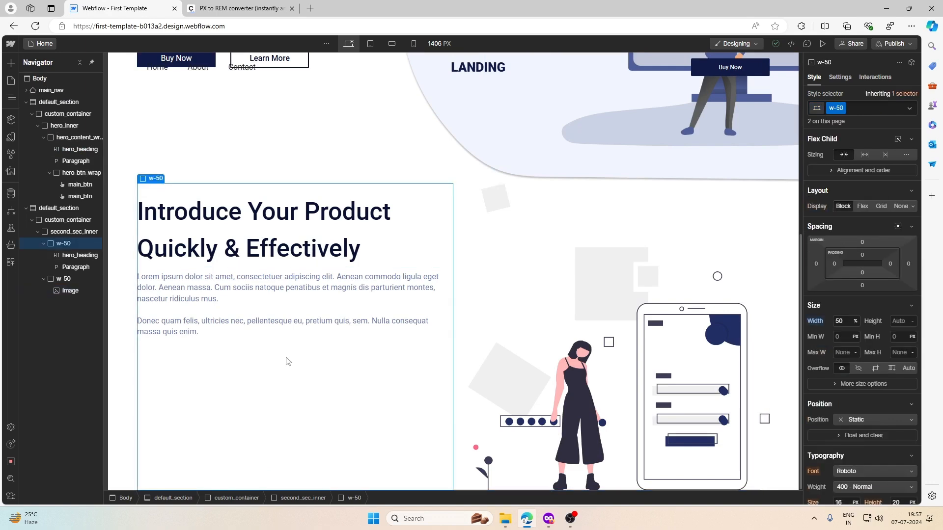
left_click(549, 519)
double_click(338, 196)
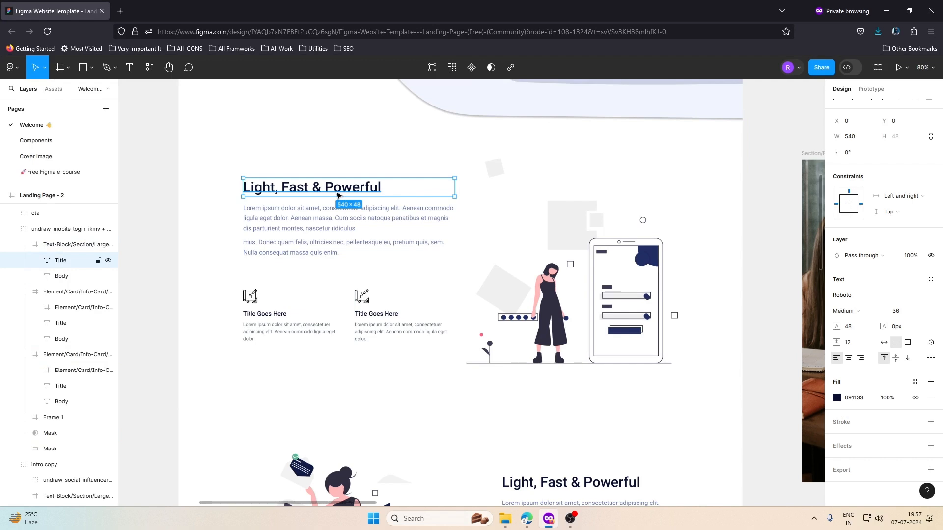
double_click(337, 195)
key("ctrl+c")
left_click(887, 11)
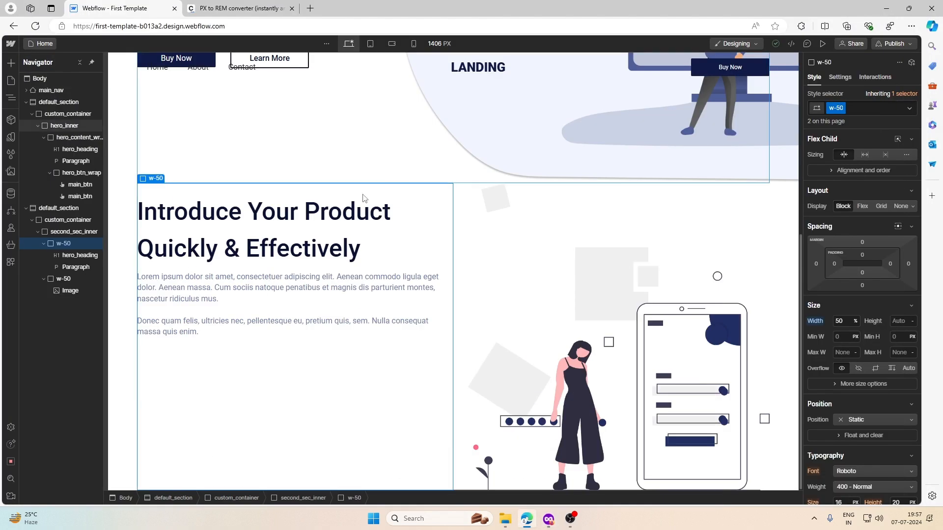
double_click(302, 231)
left_click_drag(360, 248, 139, 211)
key("ctrl+v")
left_click(294, 250)
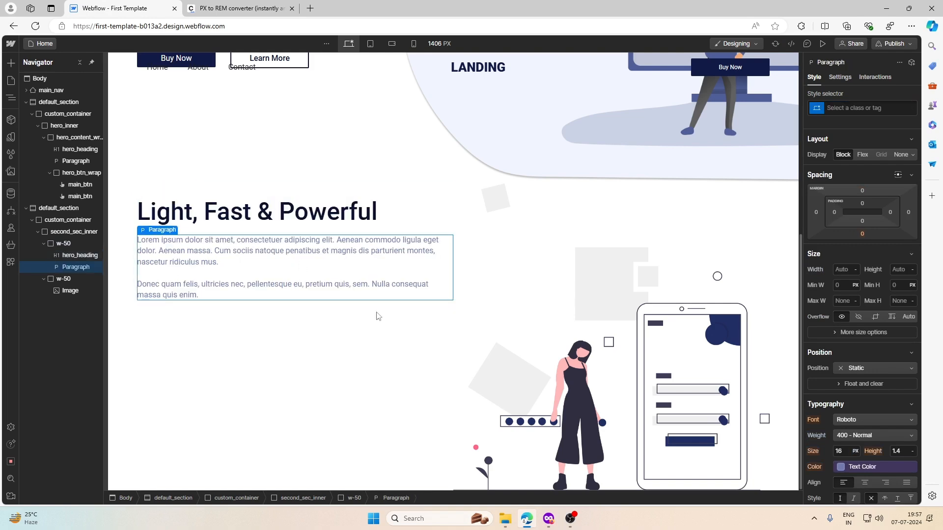
left_click(549, 519)
left_click(547, 519)
left_click(547, 519)
left_click(546, 520)
Step: Add the existing second_sec_content_wrap class as a combo class to the w-50 block holding the heading and paragraph
left_click(260, 294)
left_click(44, 243)
left_click(43, 255)
left_click(44, 244)
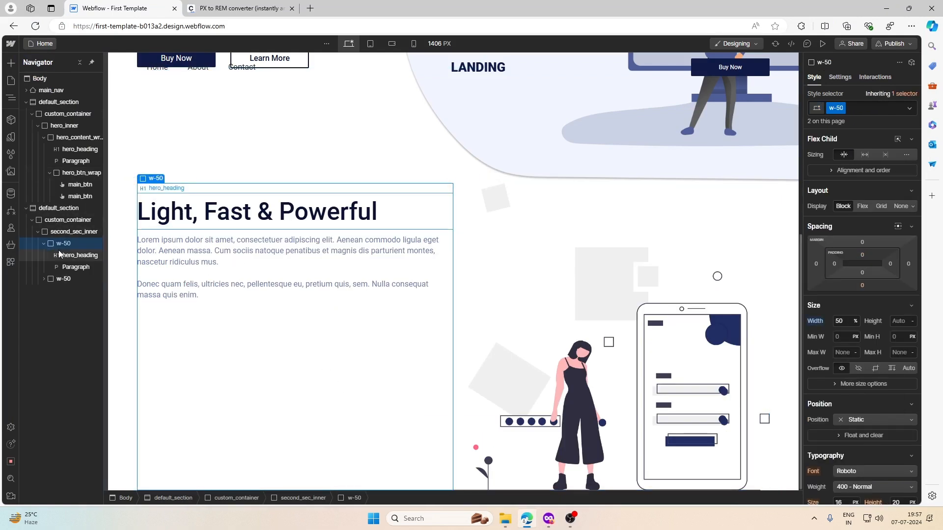
left_click(866, 109)
type("sec")
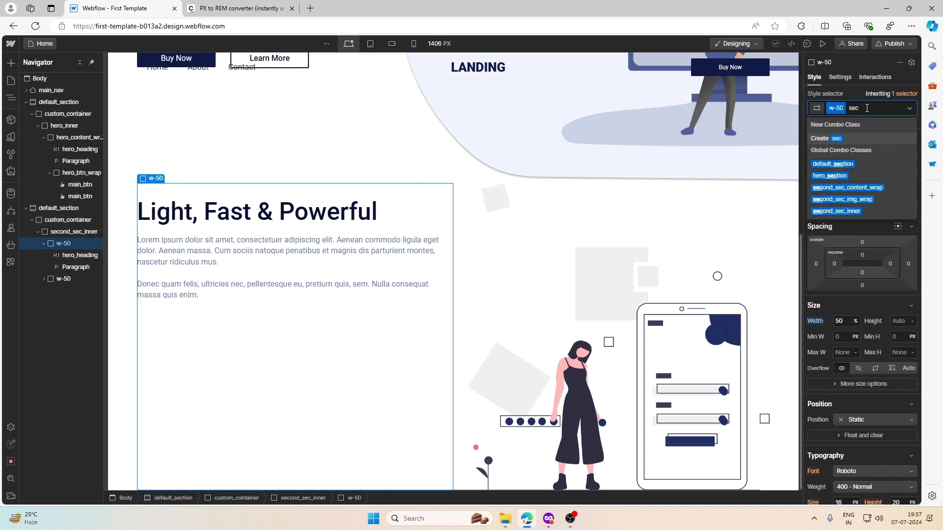
Step: Add a combo class to the second w-50 block, which holds the image
left_click(535, 250)
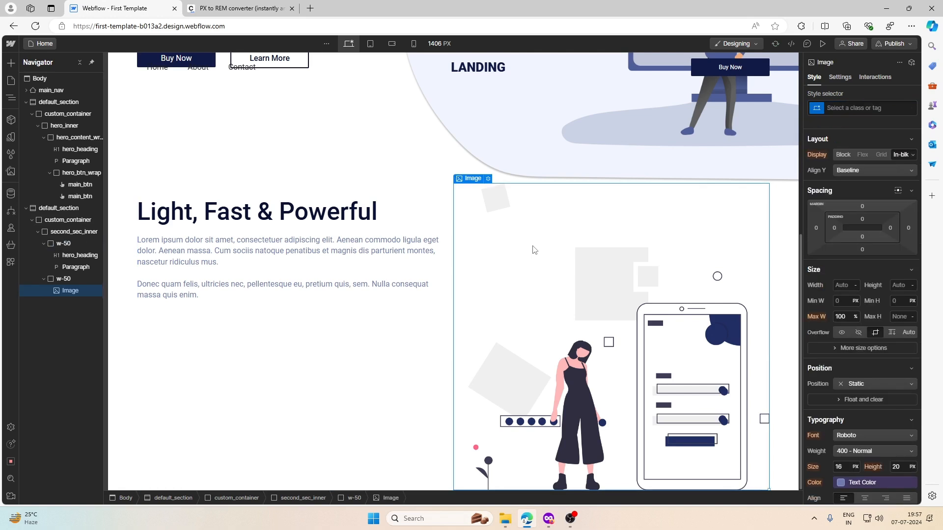
left_click(469, 158)
left_click(867, 109)
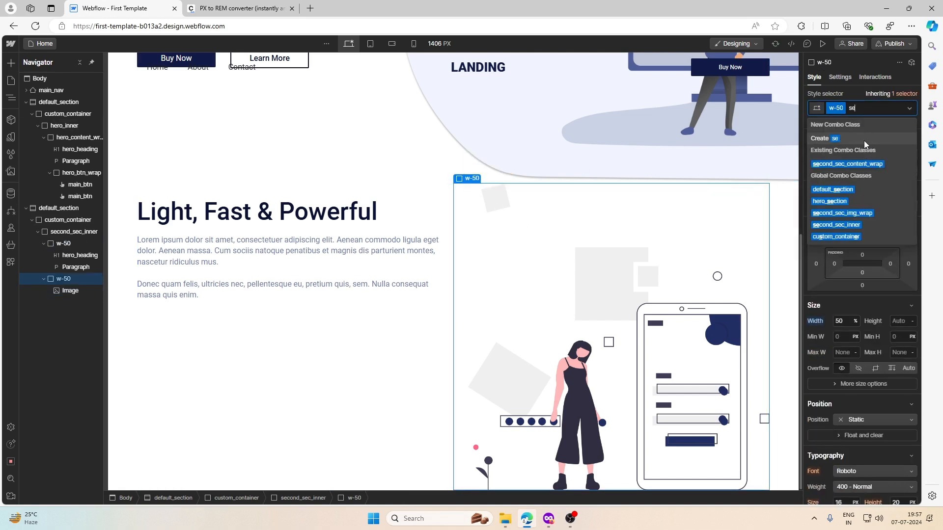
key("Return")
Step: Add a Div Block below the paragraph in the second section's text column
left_click(370, 312)
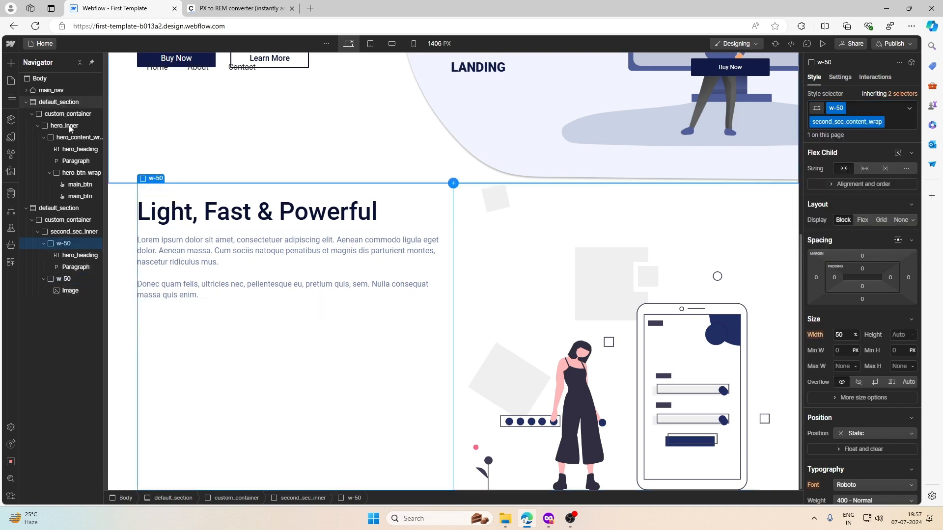
left_click(11, 64)
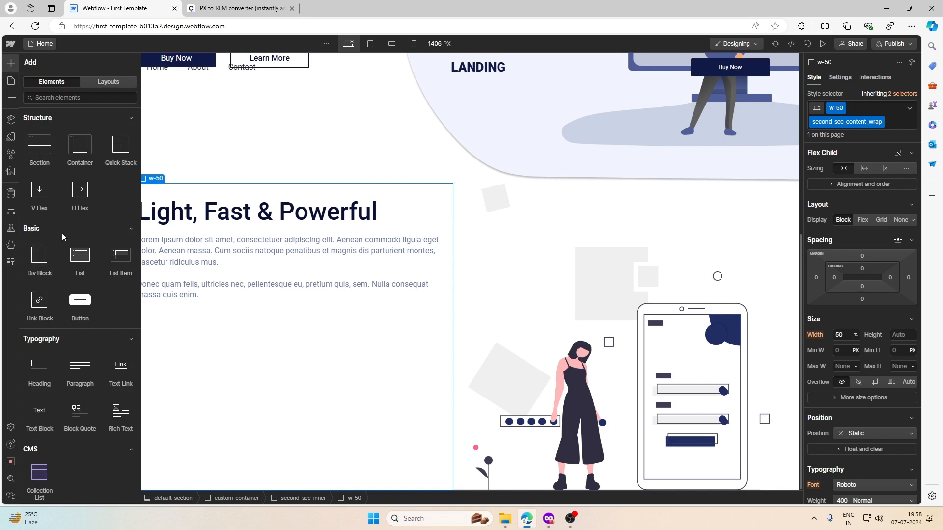
scroll(83, 219, "down", 4)
scroll(83, 219, "up", 4)
left_click(39, 255)
Step: Give the new Div Block the class second_sec_bottom_wrap
left_click(873, 108)
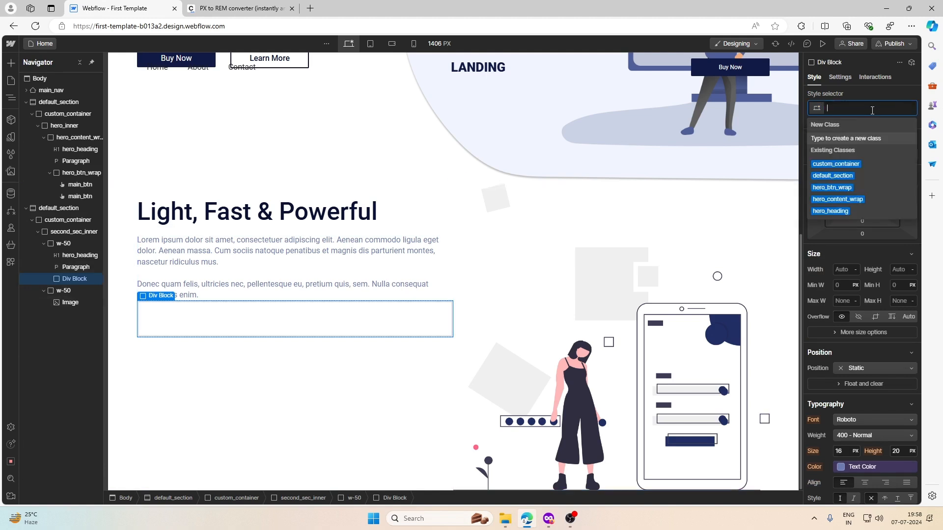
type("second")
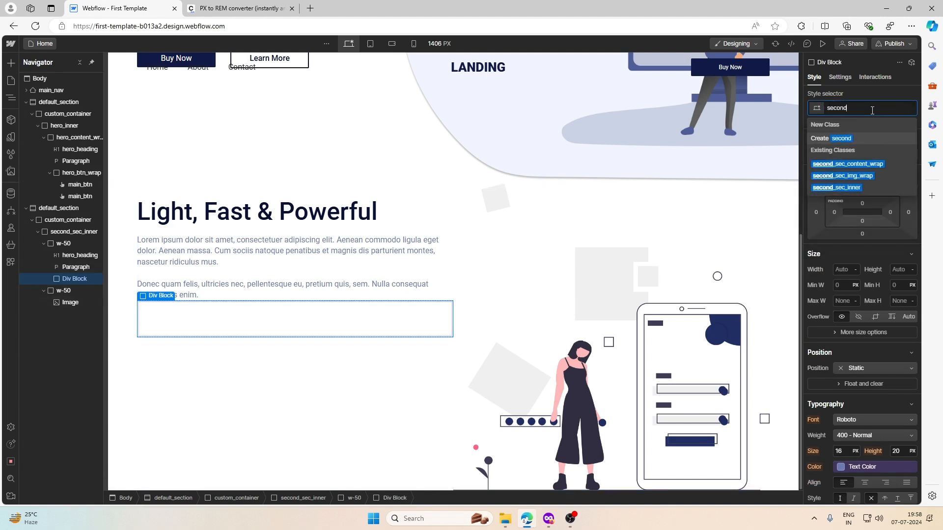
type("_sec_bo")
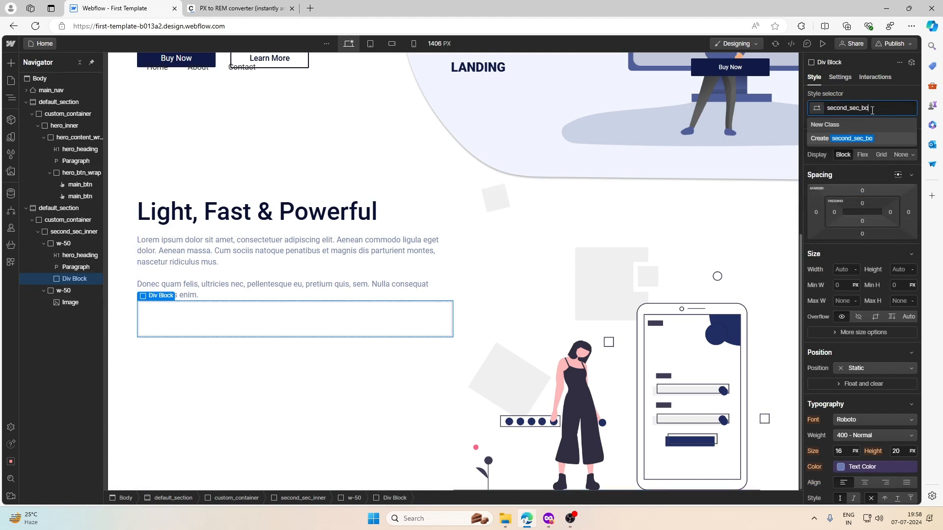
type("ttom_wrap")
key("Return")
Step: Switch to the Figma design and inspect the first "Title Goes Here" info card's frame below the section text
left_click(545, 520)
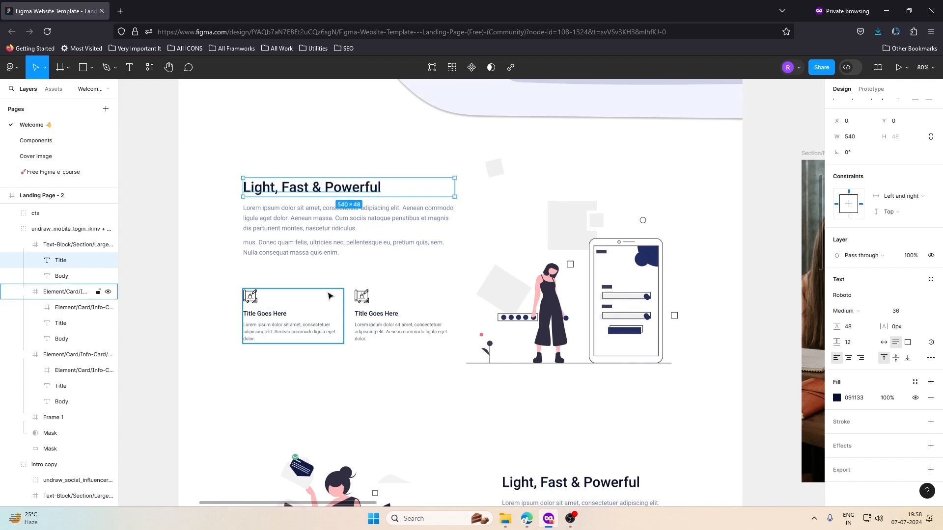
left_click(432, 292)
left_click(316, 292)
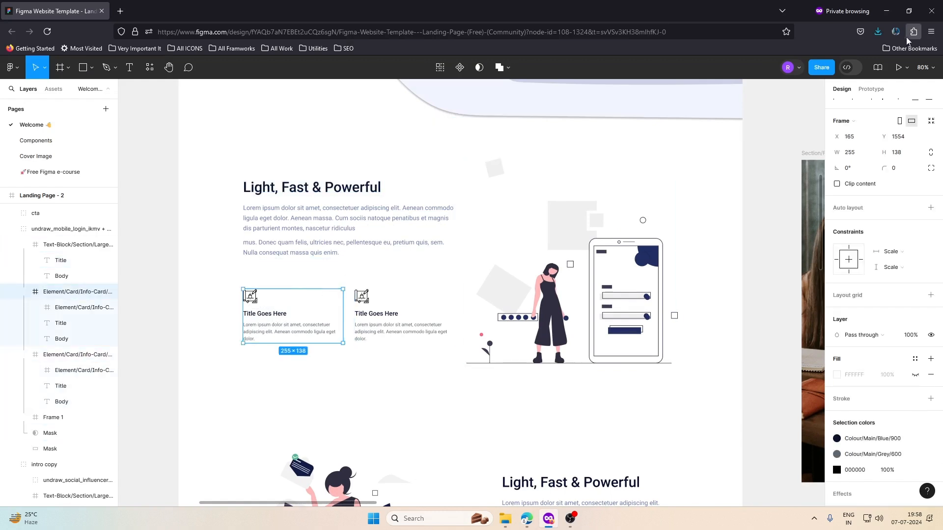
Step: Return to Webflow and add a Div Block with the class second_section_card inside second_sec_bottom_wrap
left_click(886, 11)
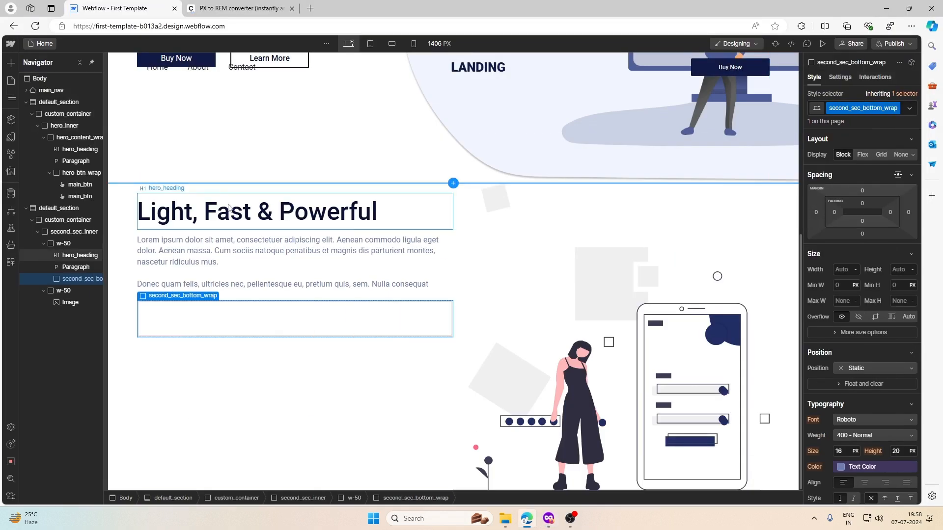
left_click(11, 63)
left_click(38, 263)
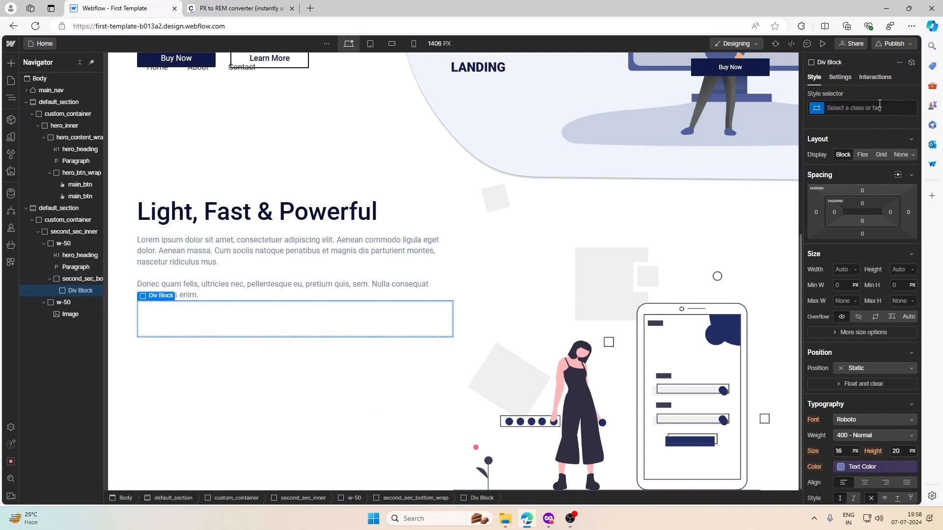
left_click(868, 109)
type("sec")
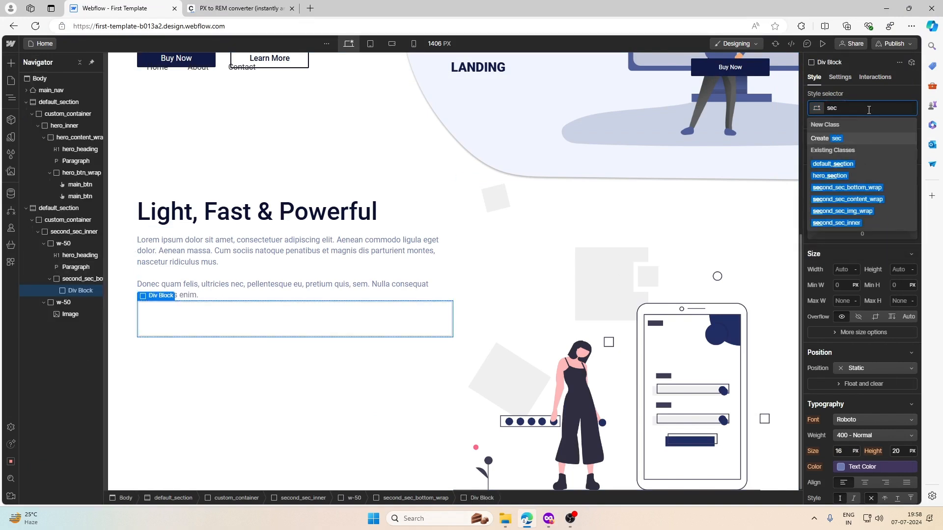
type("ond_section_card")
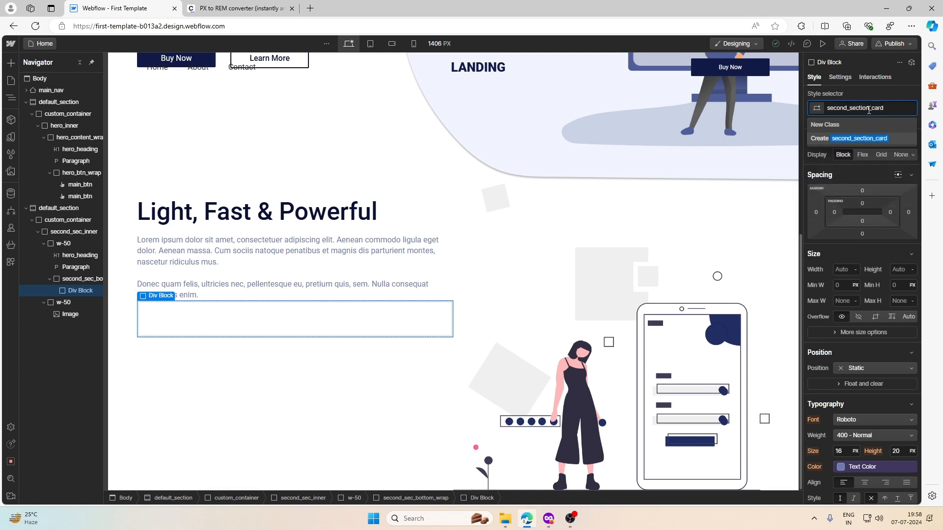
key("Return")
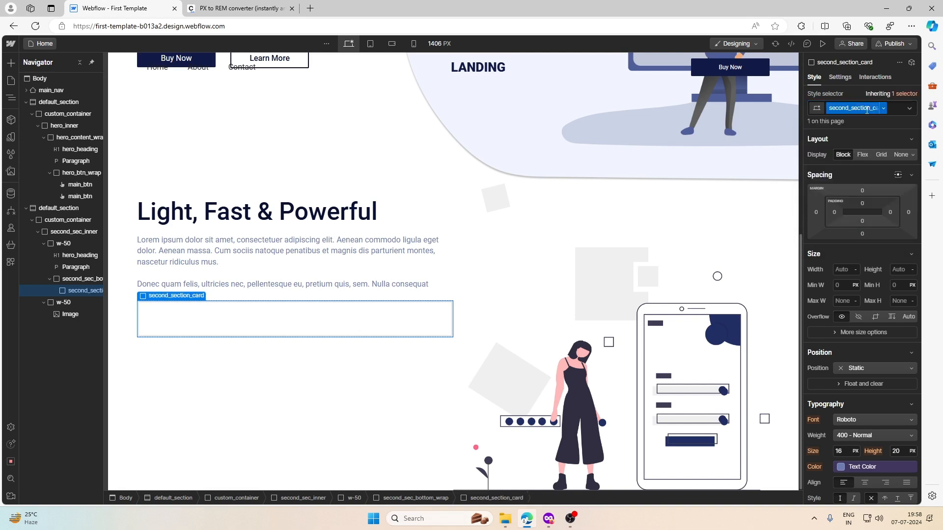
Step: Switch to the Figma design and export the first info card's icon as Icon.png into the Assets folder
mouse_move(570, 509)
left_click(567, 474)
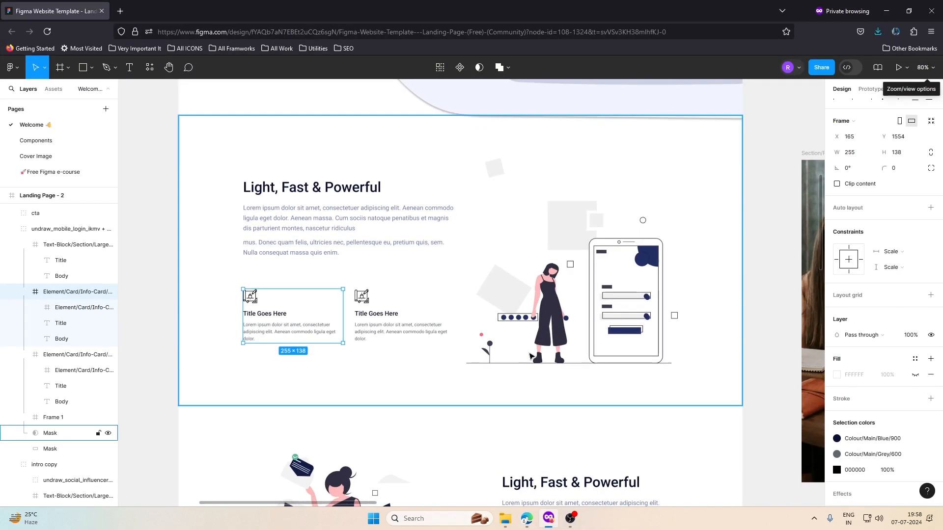
double_click(251, 298)
double_click(250, 297)
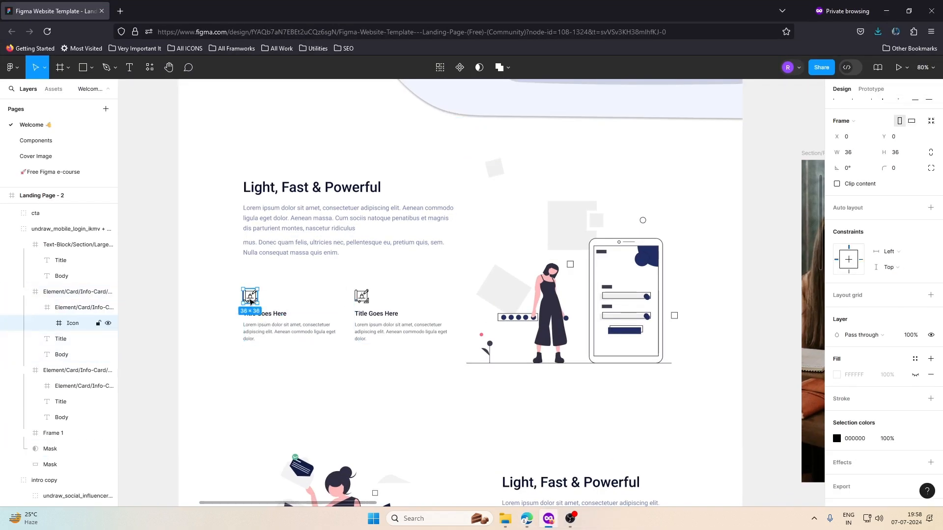
scroll(857, 477, "down", 1)
left_click(930, 470)
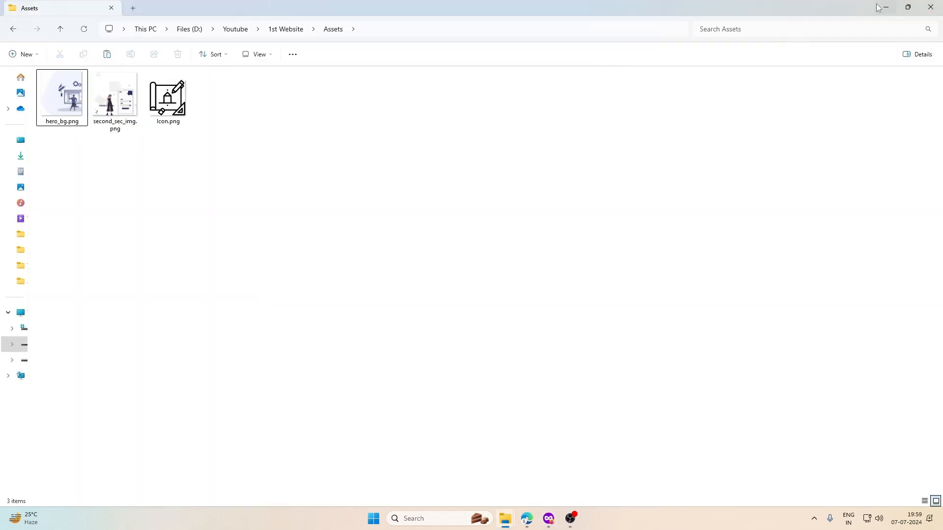
left_click(884, 7)
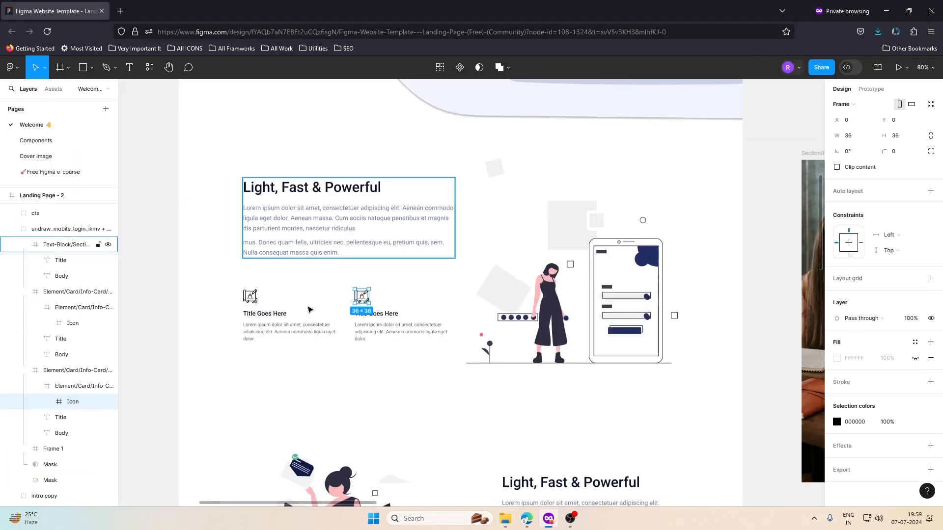
Step: Review the layout of the info cards in the Figma design and return to Webflow
scroll(275, 337, "down", 1)
left_click(275, 337)
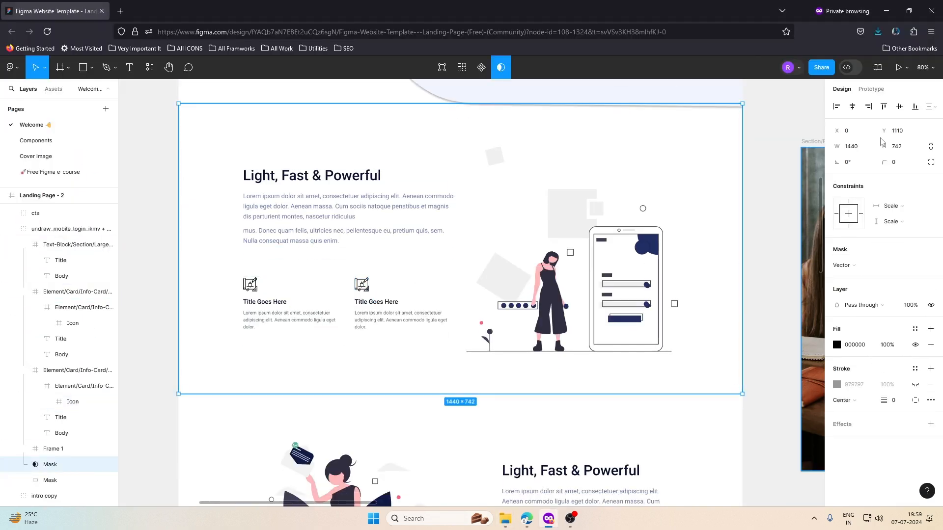
scroll(383, 342, "down", 1)
left_click(526, 518)
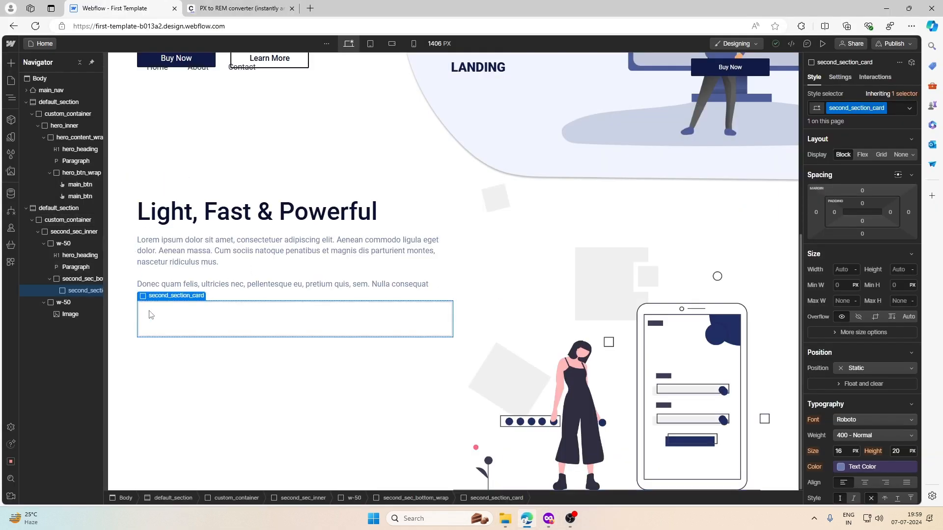
left_click(548, 520)
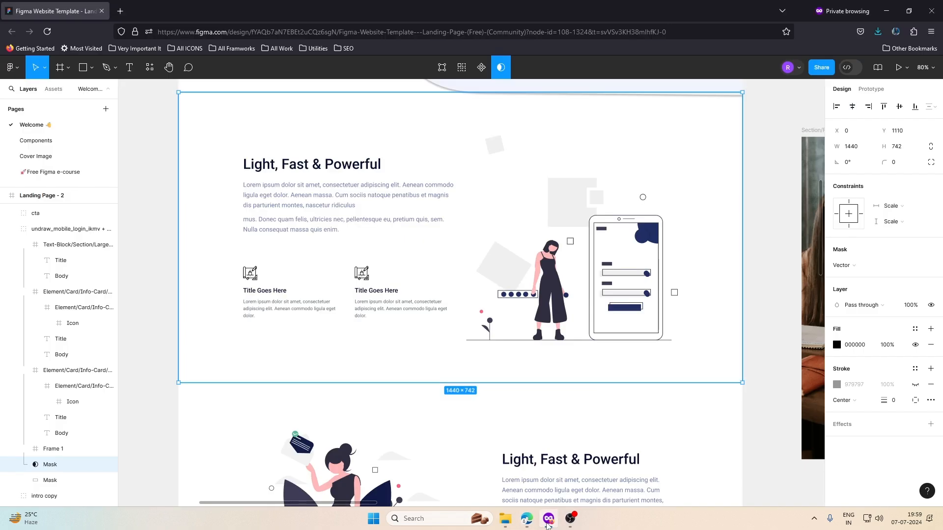
left_click(527, 518)
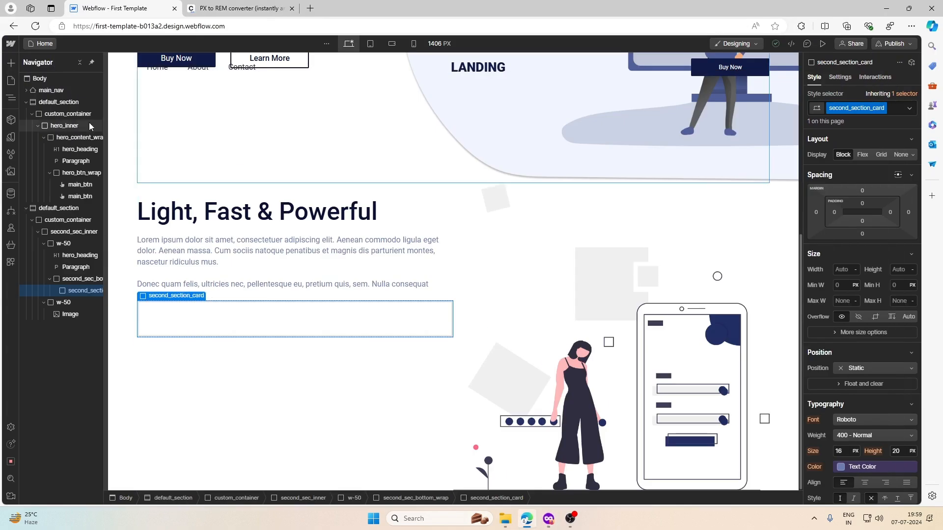
Step: Add a Div Block with the class second_sec_card_img inside the second_section_card block
left_click(11, 62)
left_click(40, 260)
left_click(860, 108)
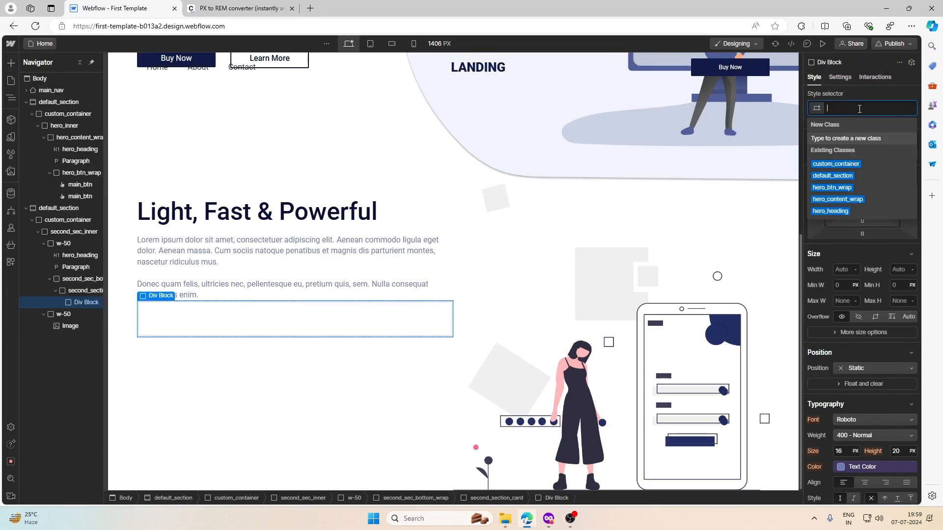
type("sec")
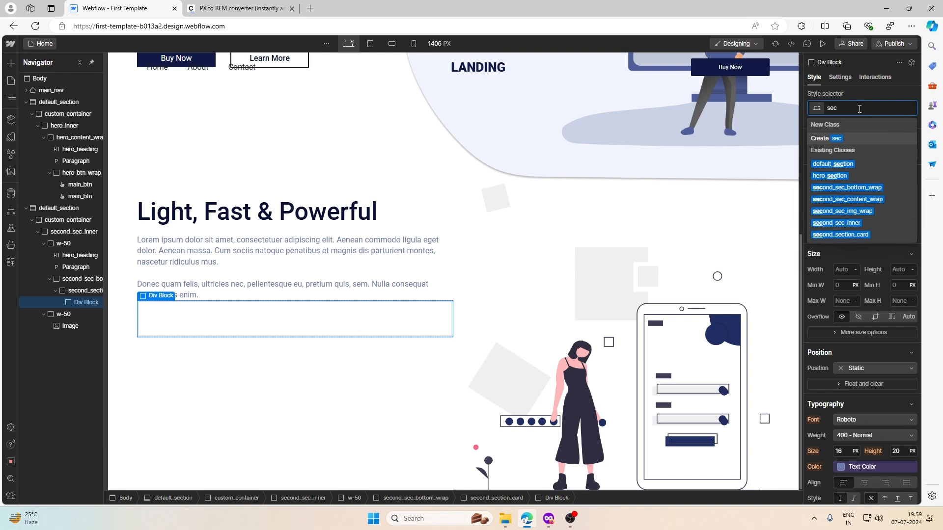
type("ond_sec_")
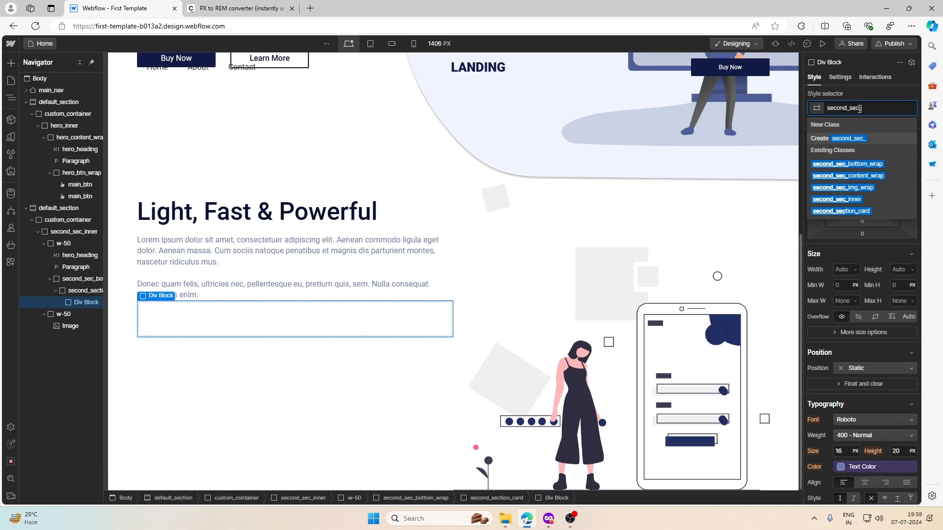
type("care")
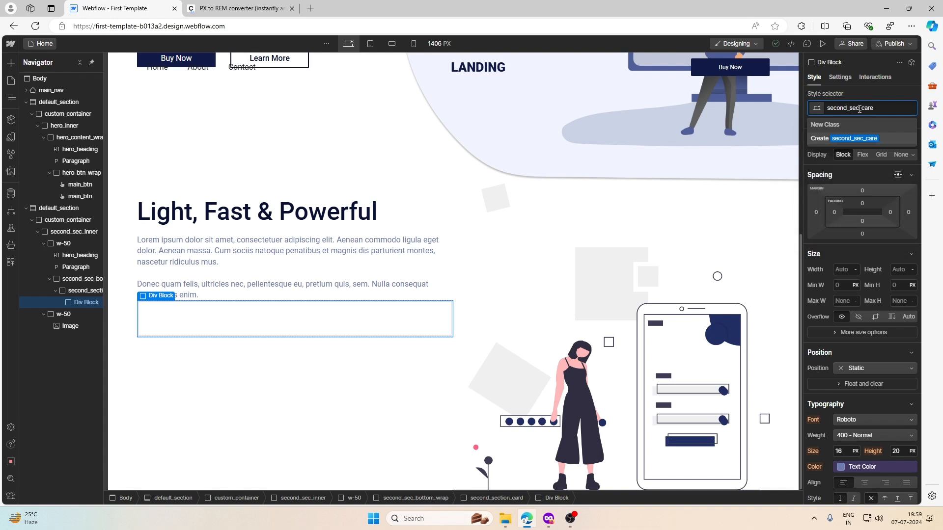
key("BackSpace")
type("d_img")
key("Return")
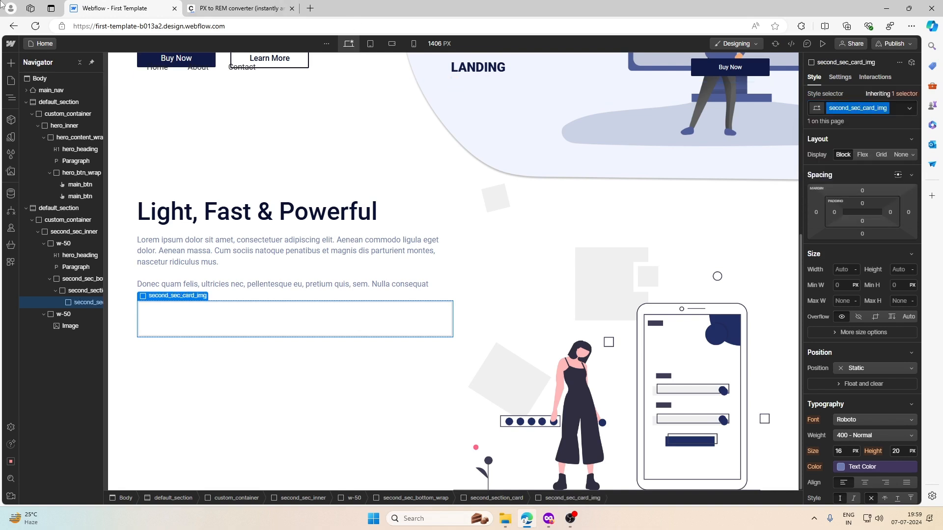
Step: Add an Image element inside the second_sec_card_img block
left_click(11, 80)
left_click(11, 65)
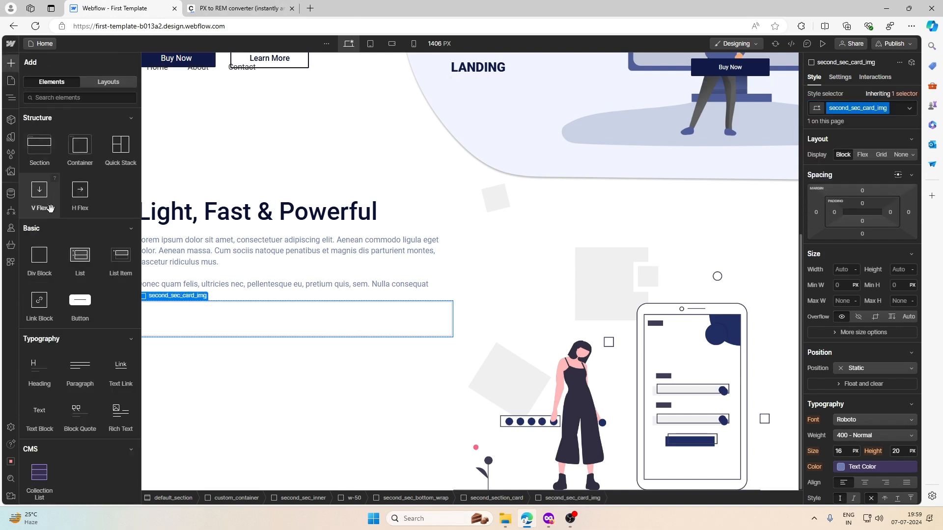
scroll(88, 184, "down", 4)
scroll(89, 184, "down", 2)
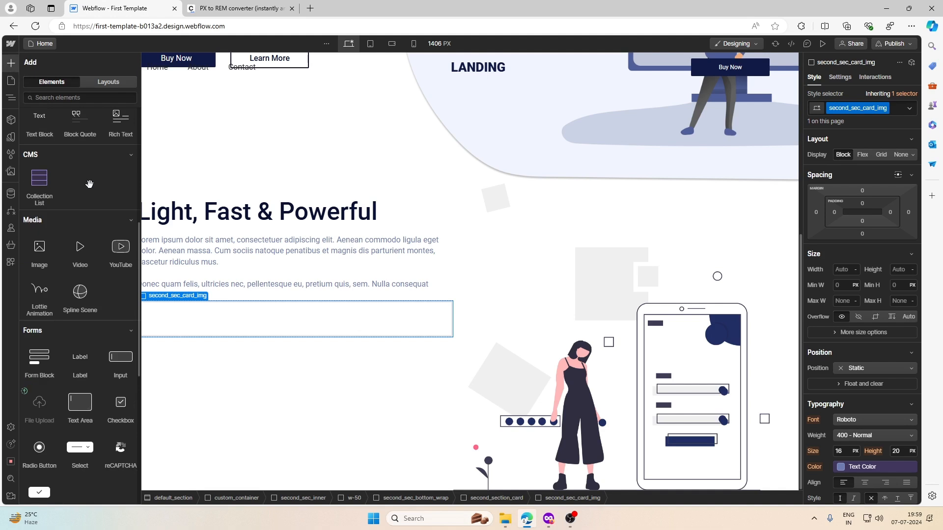
left_click(39, 253)
Step: Upload Icon.png from the Assets folder and use it as the source of the card's image
left_click(181, 167)
left_click(131, 77)
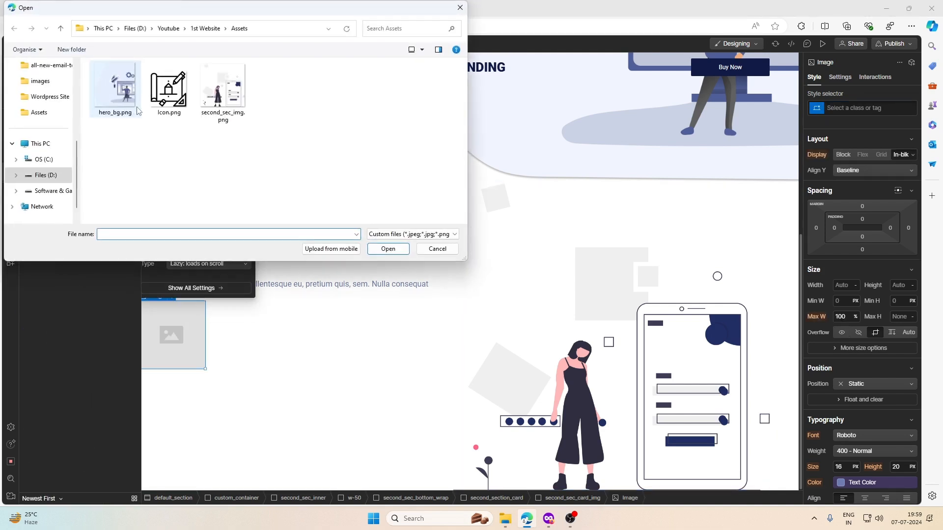
left_click(172, 101)
left_click(388, 249)
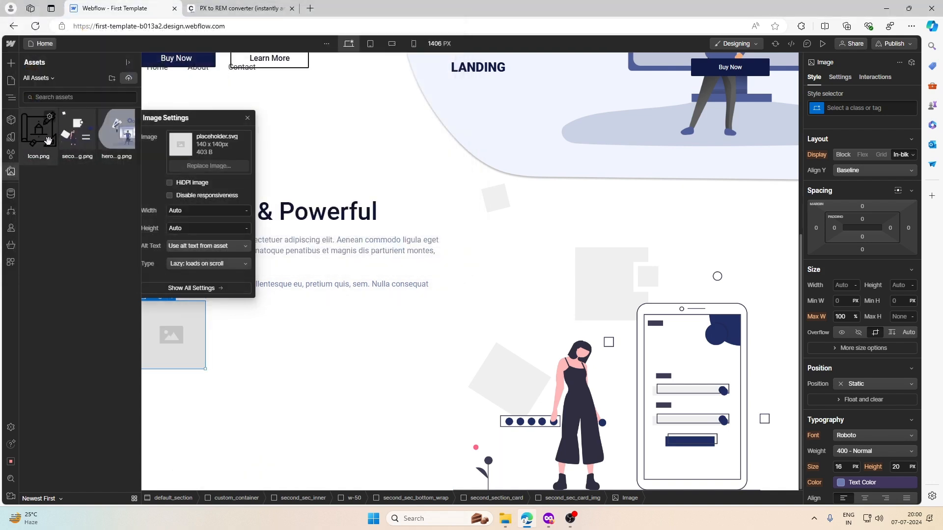
left_click(38, 129)
Step: Add a Heading inside second_section_card, below the icon block
left_click(220, 324)
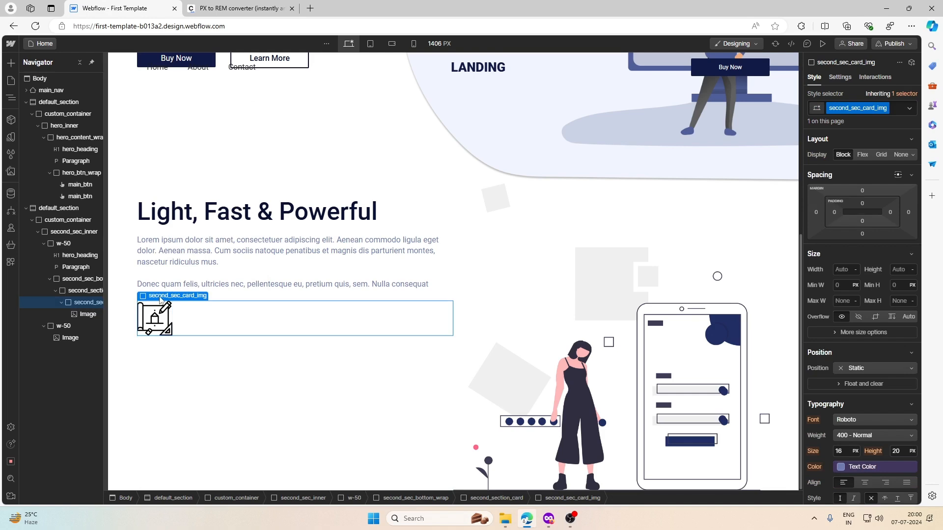
left_click(164, 287)
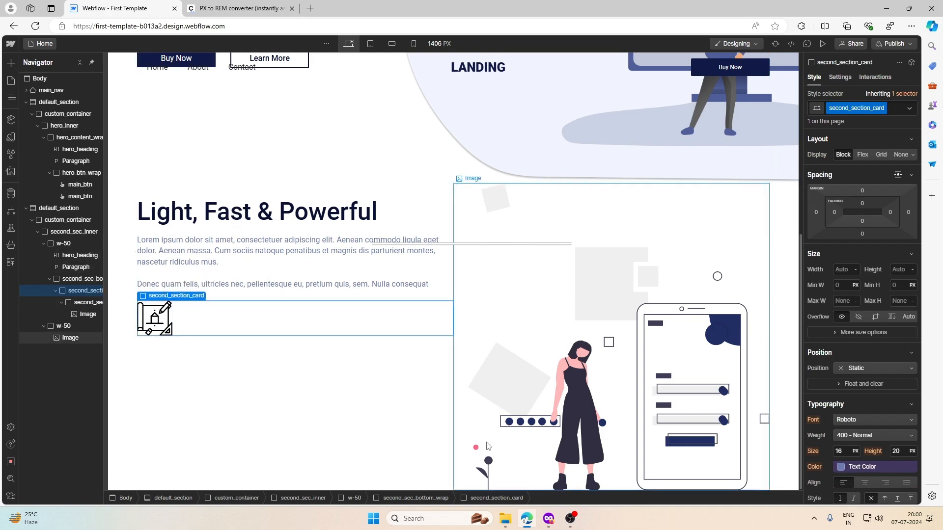
left_click(548, 519)
left_click(548, 519)
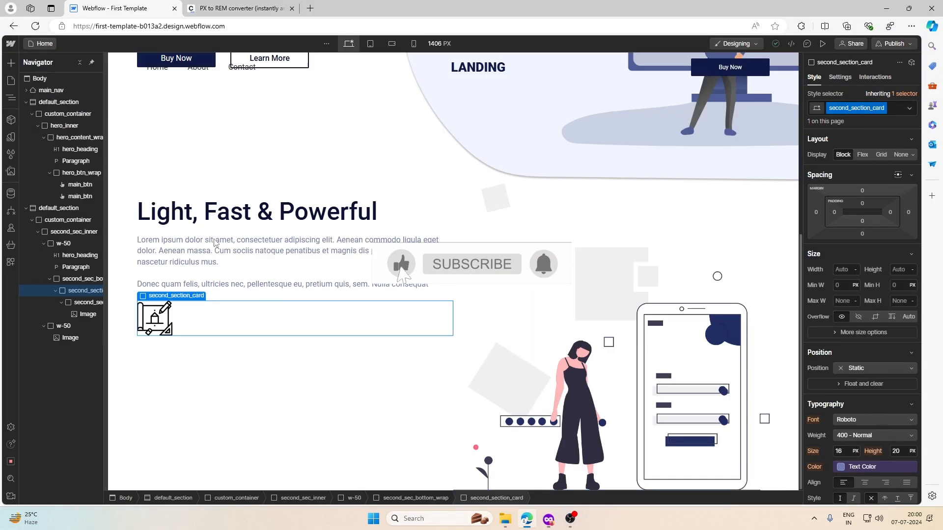
left_click(11, 63)
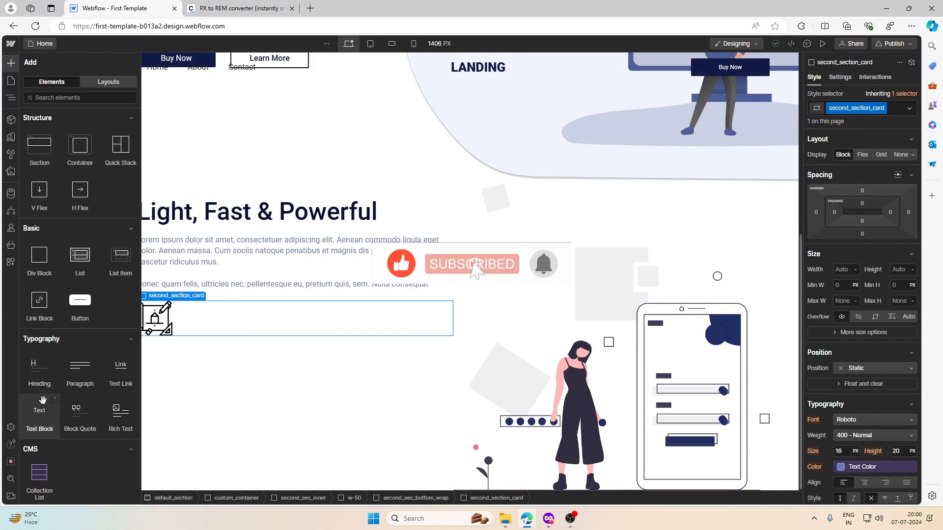
left_click(39, 373)
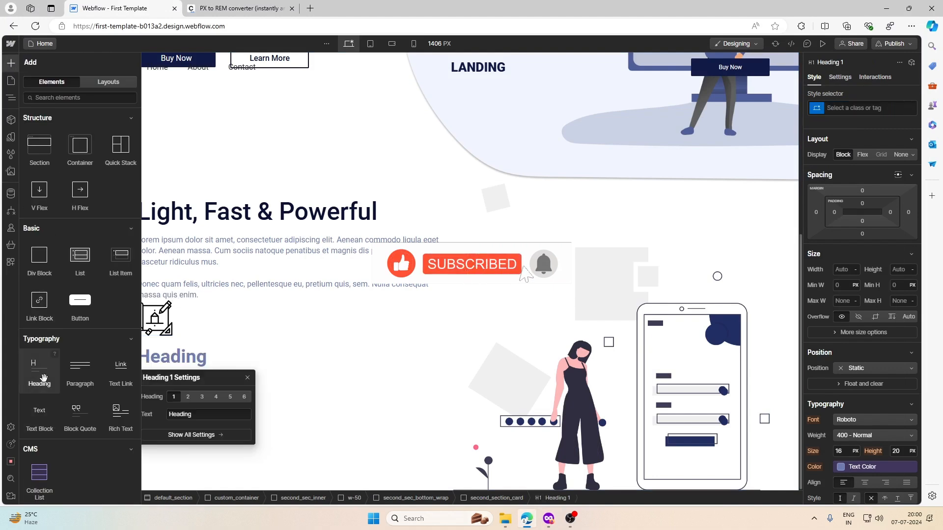
Step: Give the card heading the class second_sec_card_title and set its level to H4
left_click(856, 108)
type("second_")
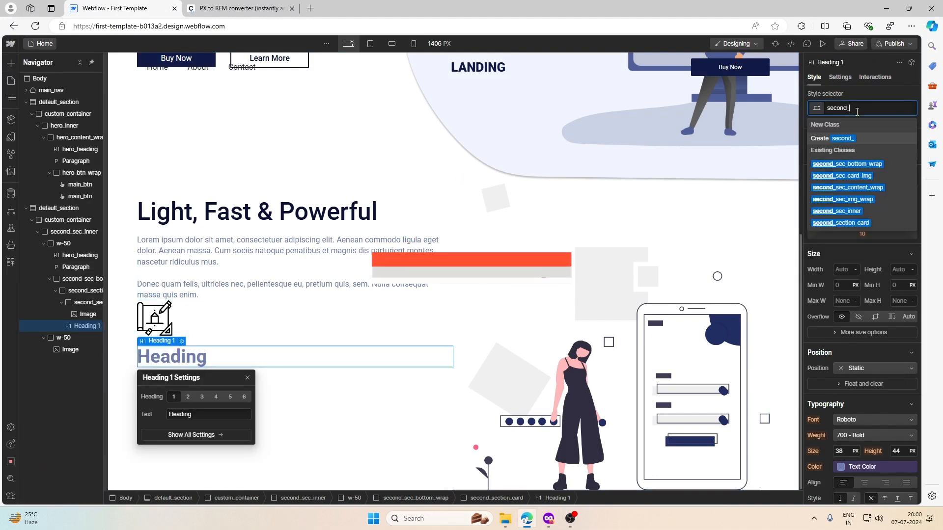
type("sec_card_he")
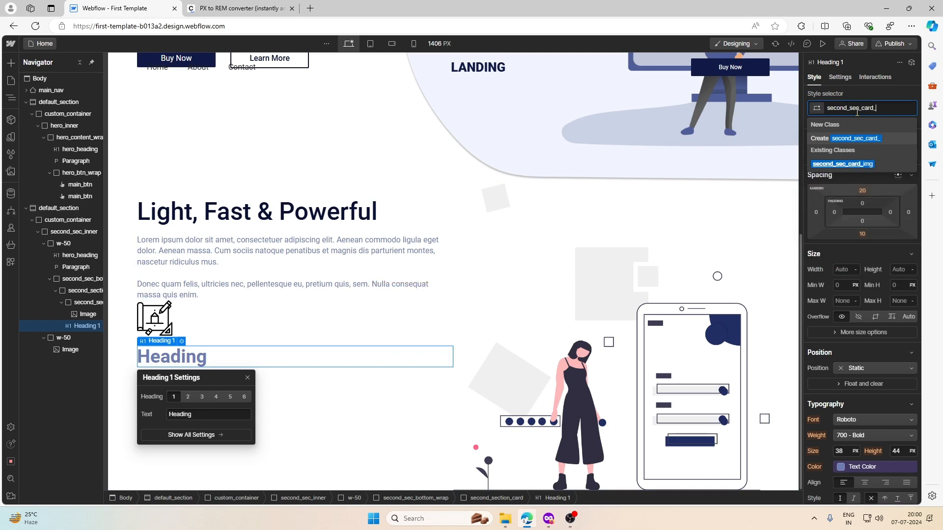
key("BackSpace")
key("BackSpace")
type("title")
key("Return")
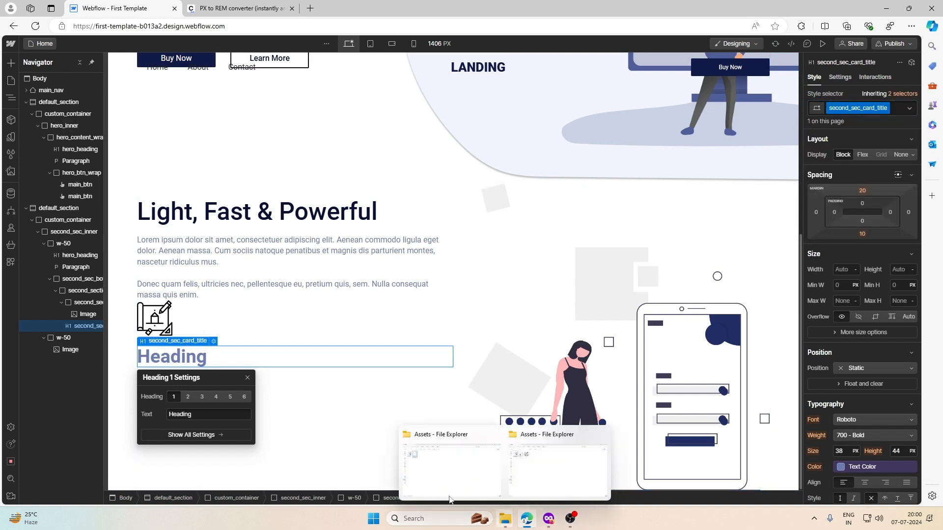
left_click(212, 400)
Step: Inspect the first card's title in the Figma design and change the Webflow card heading's text to "First Service"
key("alt+Tab")
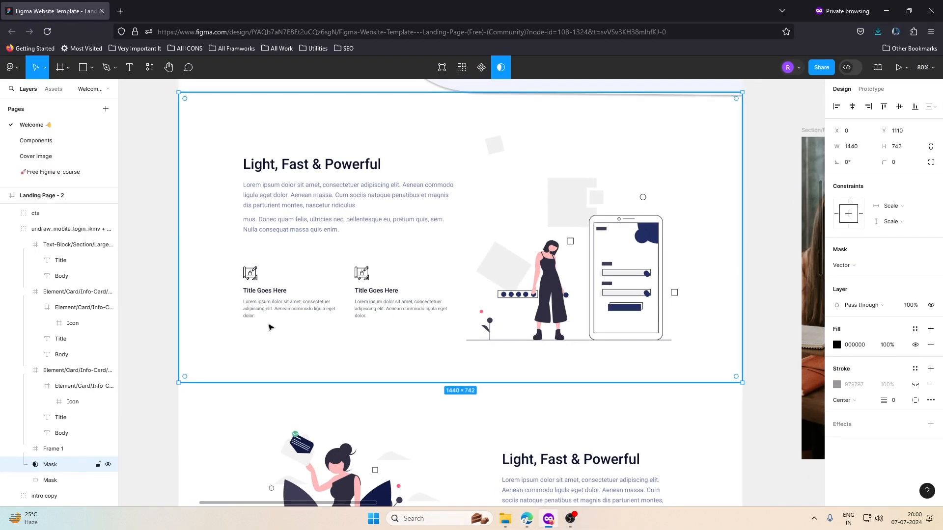
double_click(272, 292)
double_click(273, 292)
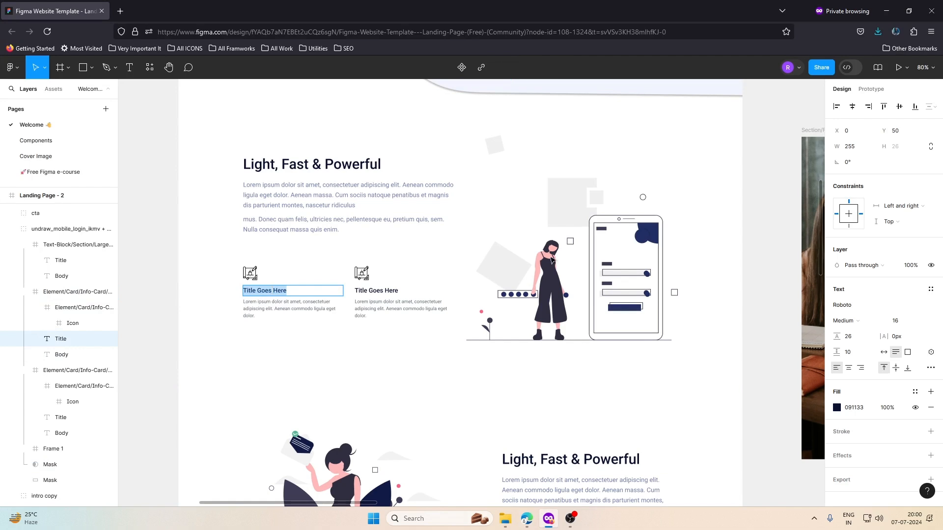
left_click(889, 11)
double_click(193, 348)
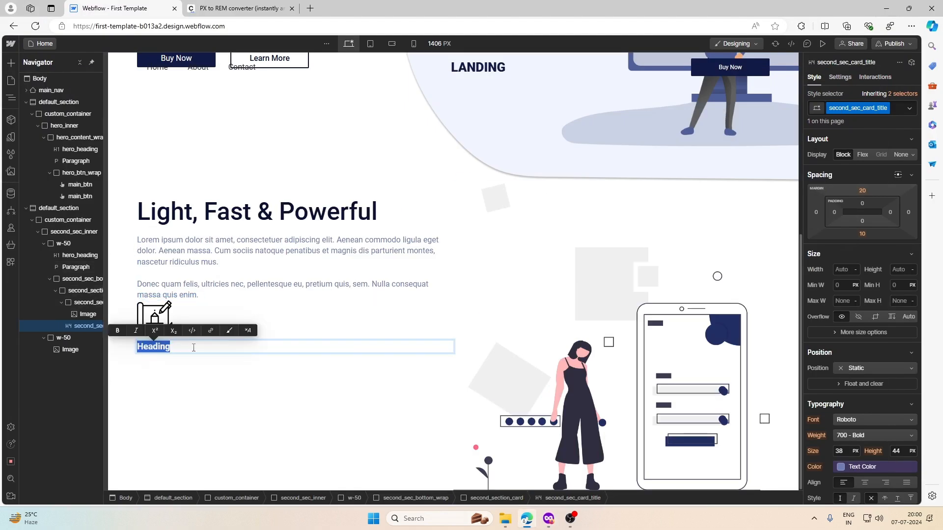
type("DF")
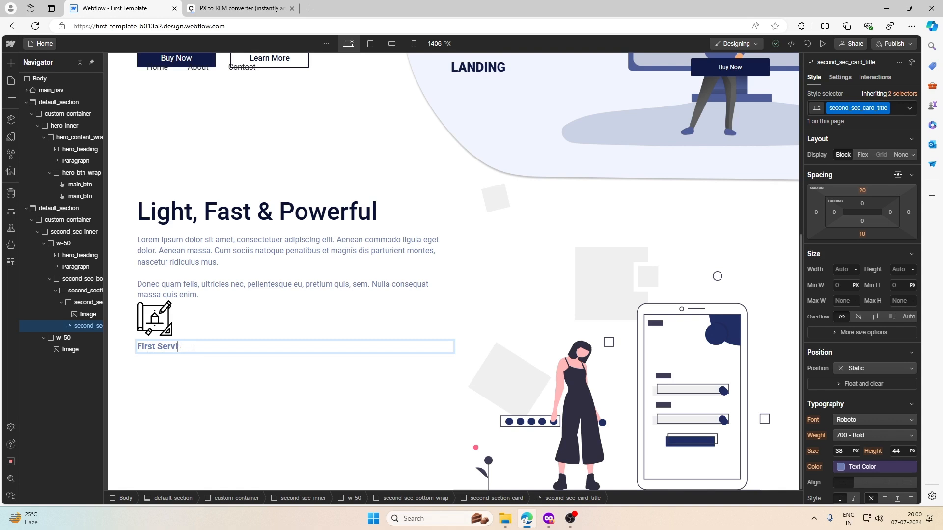
left_click(194, 360)
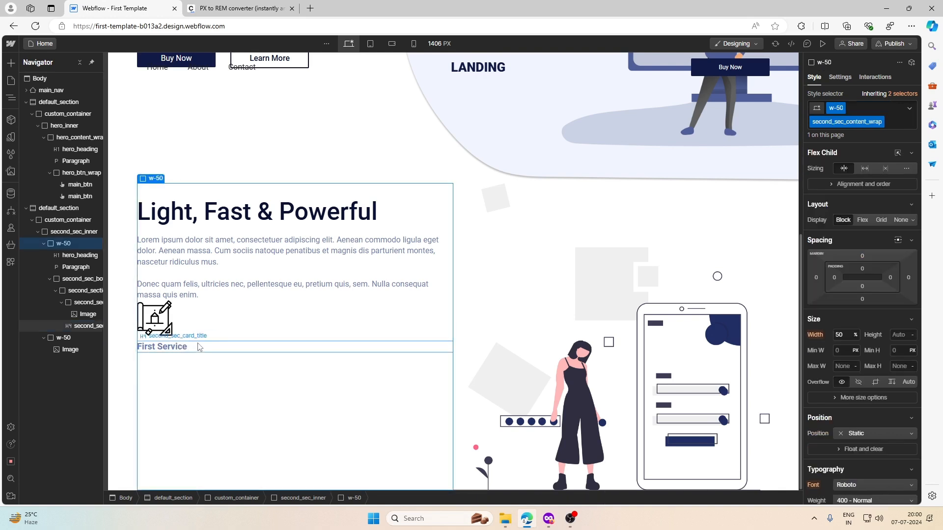
Step: Duplicate the paragraph under the "Light, Fast & Powerful" heading into second_section_card, below the First Service title
left_click(198, 347)
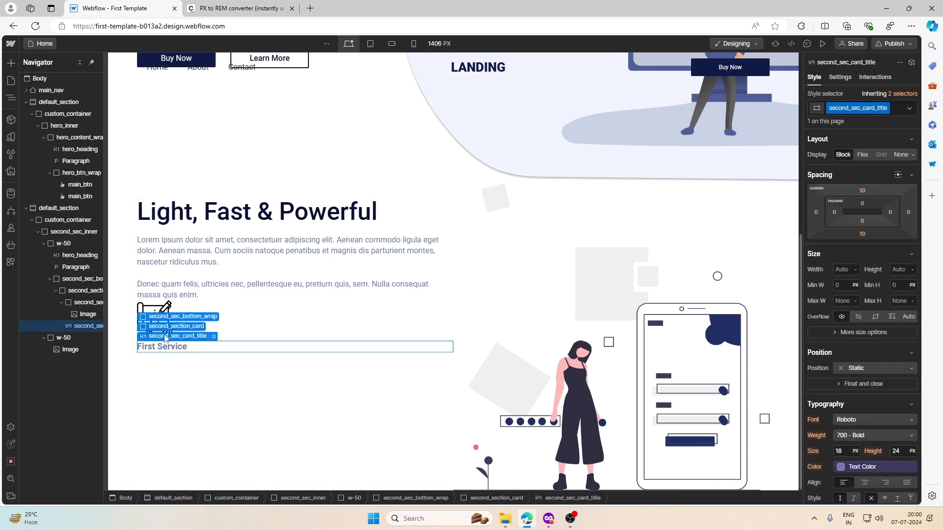
left_click(172, 326)
left_click(185, 270)
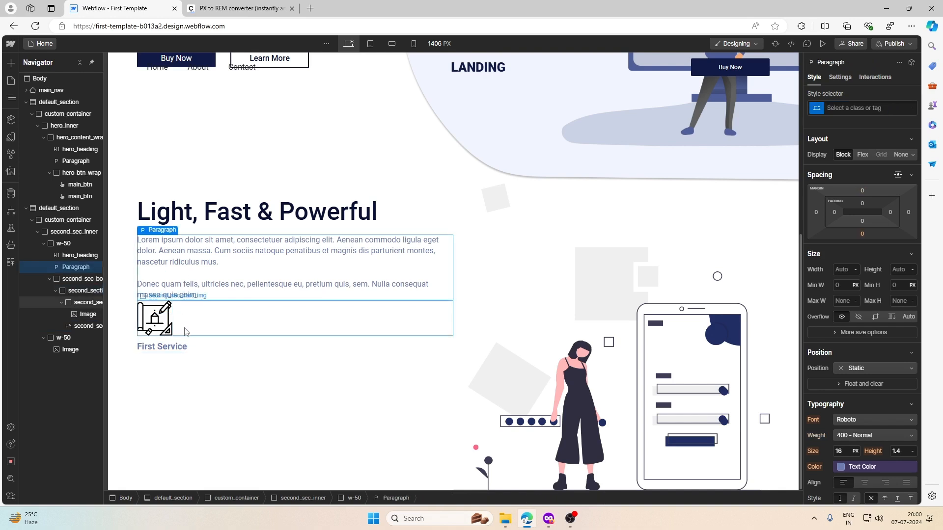
left_click(195, 339)
key("ctrl+v")
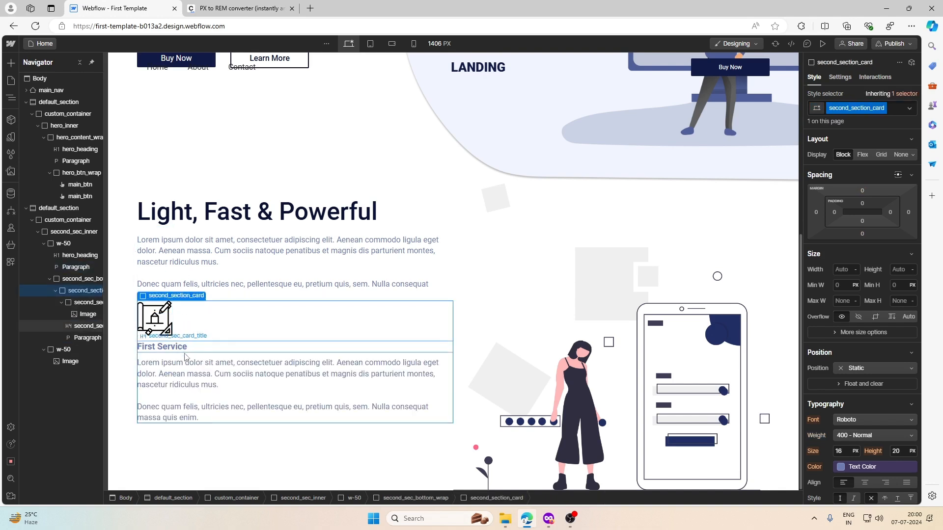
Step: Copy the first card's body text from the Figma design and replace the Webflow card paragraph's text with it
left_click(351, 384)
mouse_move(549, 519)
left_click(514, 472)
double_click(293, 305)
key("ctrl+c")
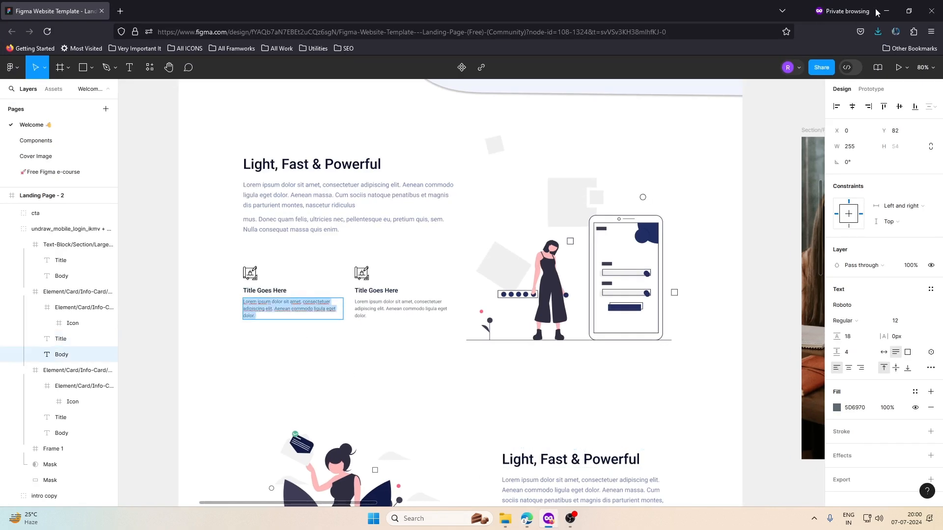
left_click(886, 11)
triple_click(269, 391)
left_click_drag(234, 416, 89, 352)
key("ctrl+v")
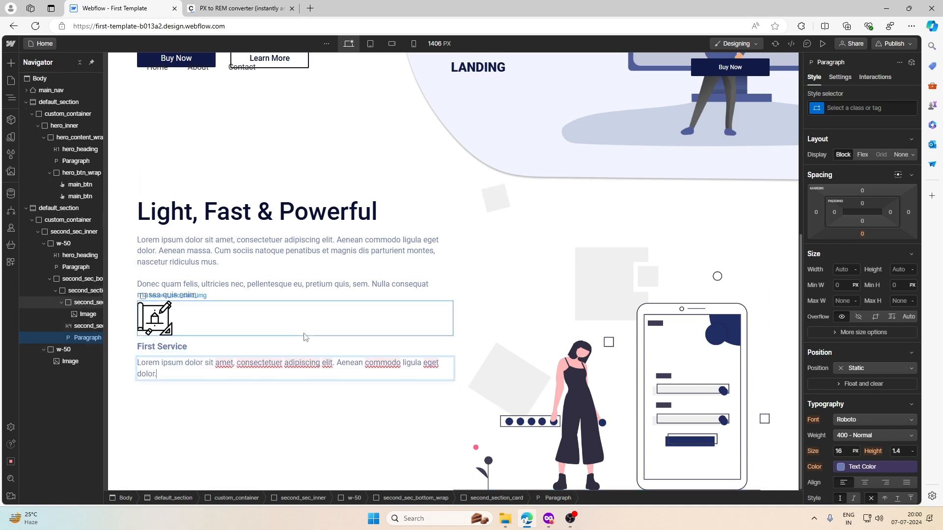
left_click(306, 338)
Step: Check the first card's title in the Figma design and set the Webflow card title's top and bottom margins to 0
left_click(255, 342)
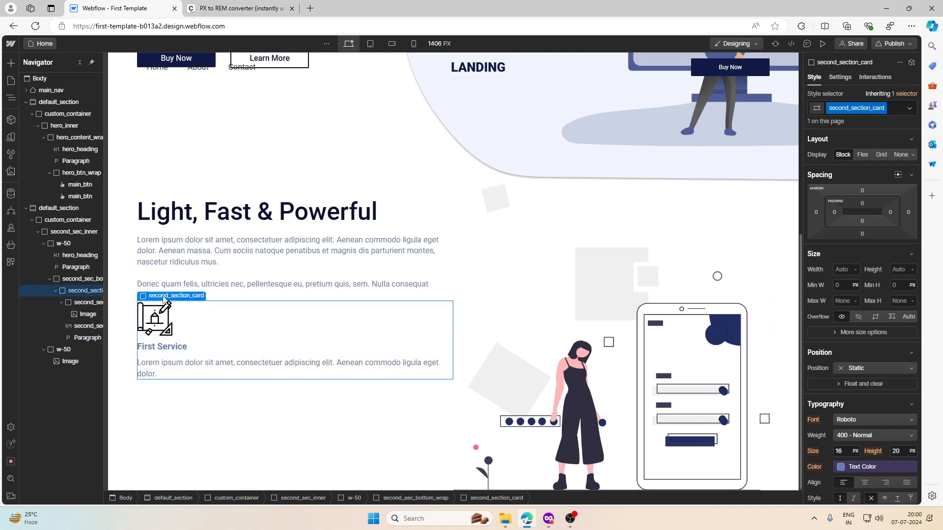
left_click(210, 344)
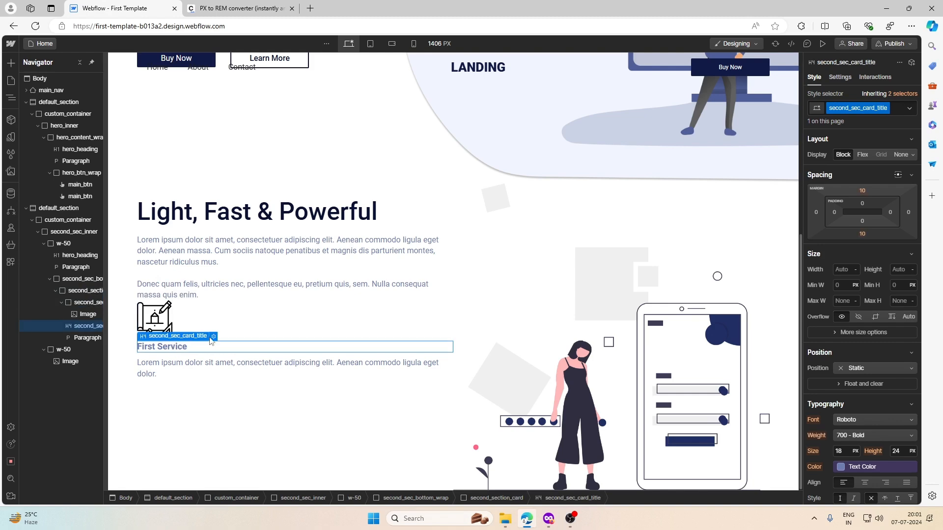
left_click(548, 520)
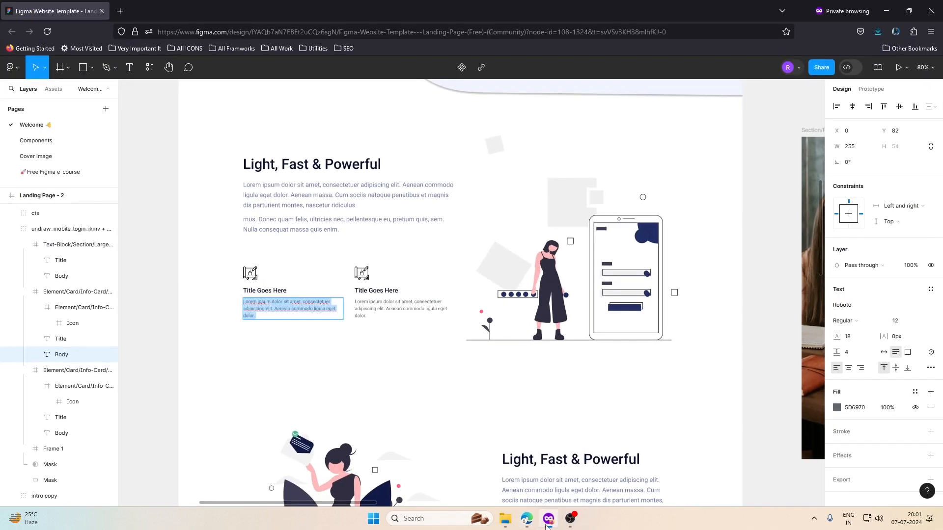
left_click(273, 290)
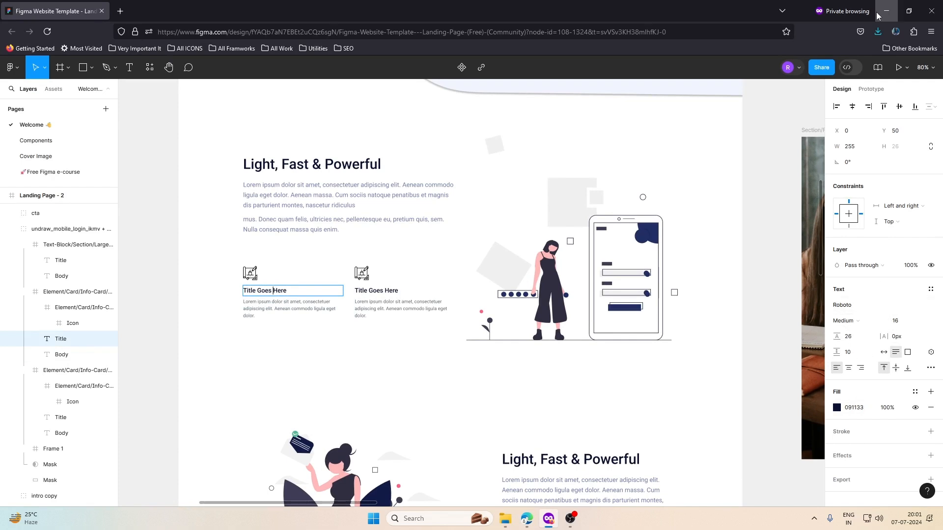
key("alt+Tab")
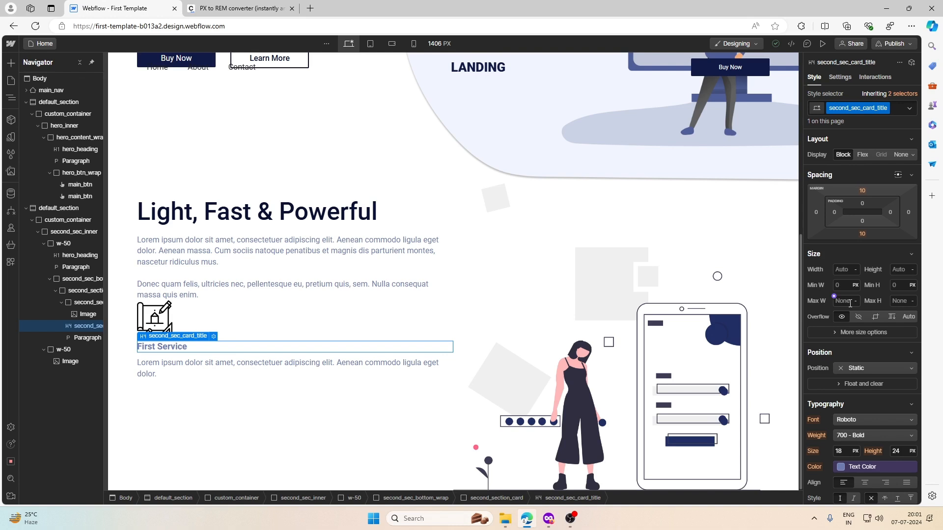
left_click(862, 191)
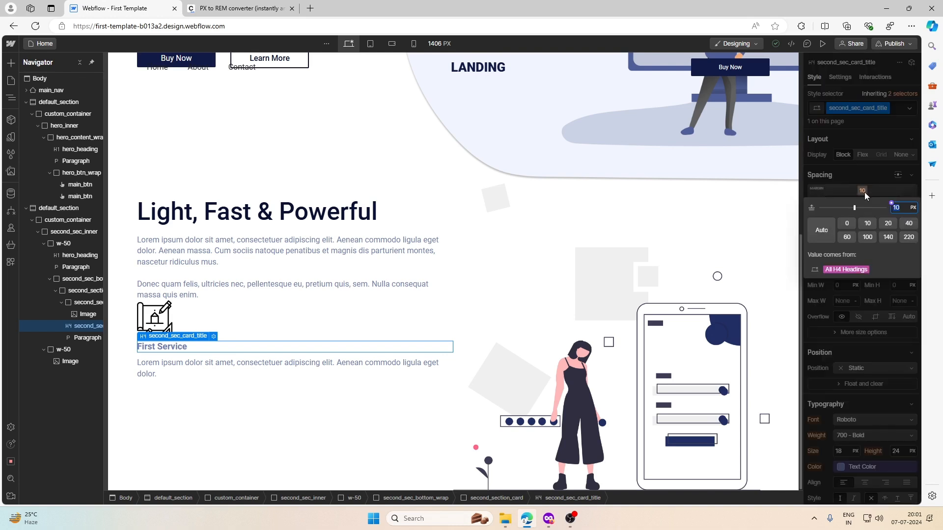
left_click(845, 224)
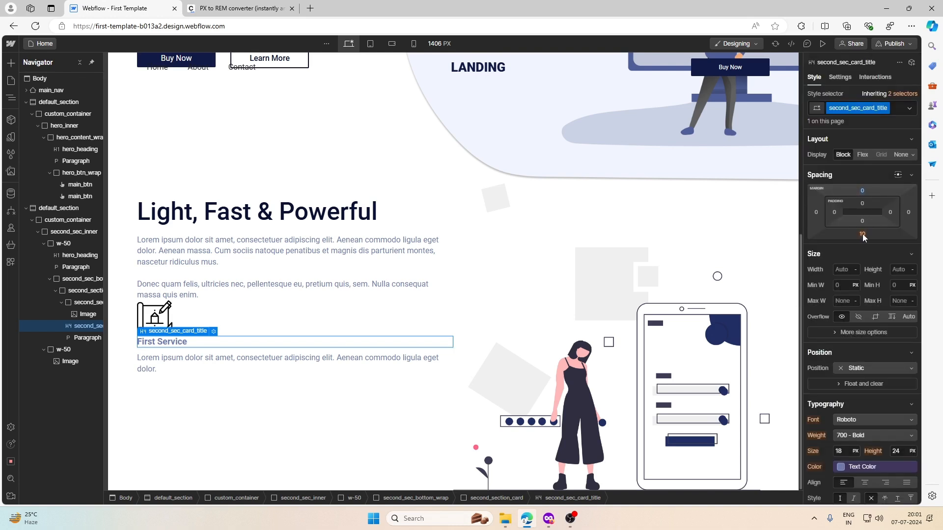
left_click(862, 234)
left_click(846, 266)
left_click(857, 178)
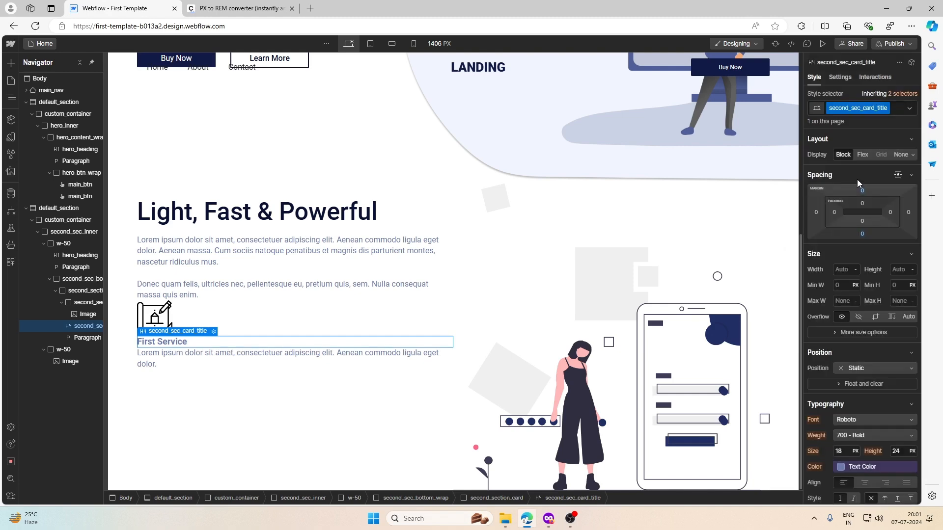
Step: Measure the gap between the first card's title and body text in the Figma design
left_click(555, 518)
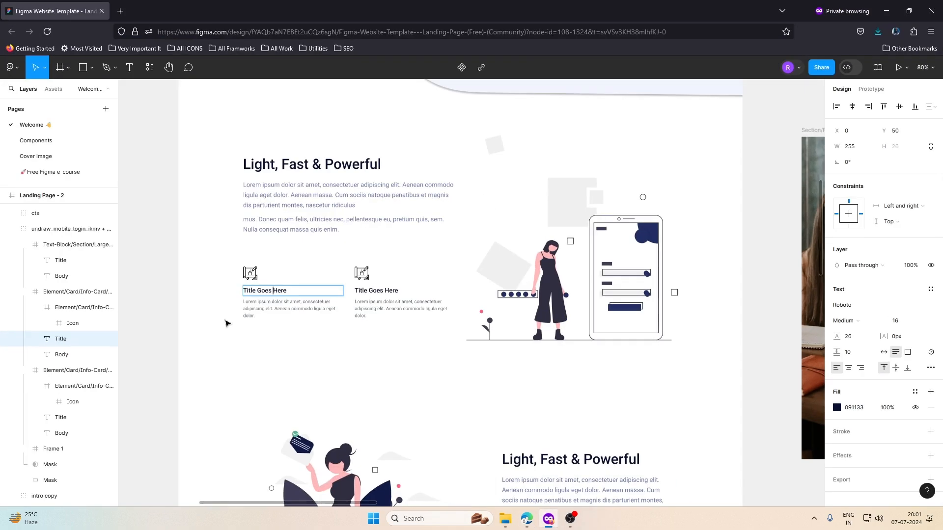
key("alt")
left_click(326, 274)
key("alt")
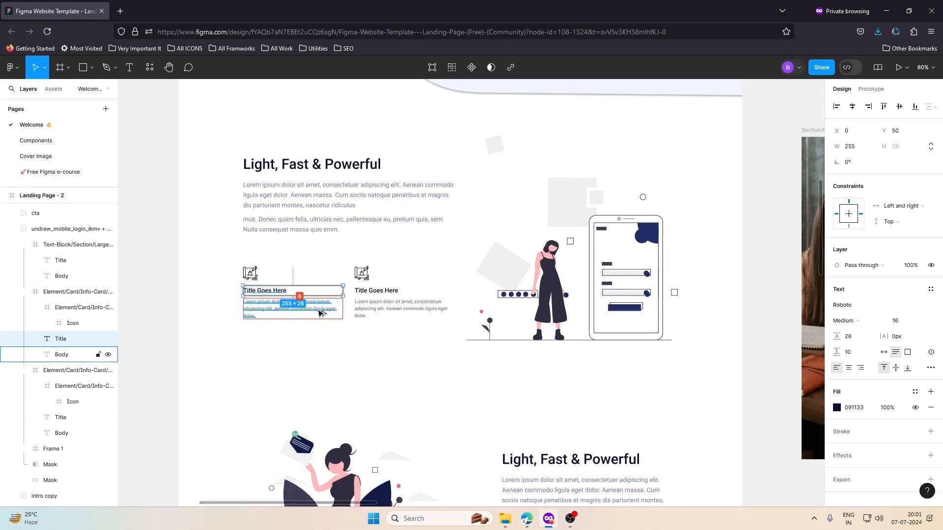
scroll(319, 312, "up", 3)
scroll(320, 313, "down", 2)
scroll(310, 380, "up", 3)
scroll(311, 383, "up", 5)
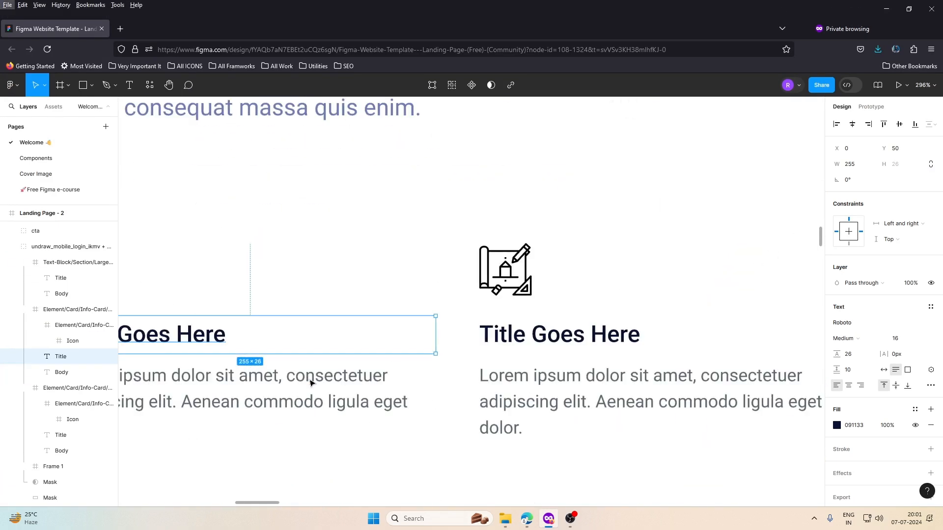
left_click(309, 328)
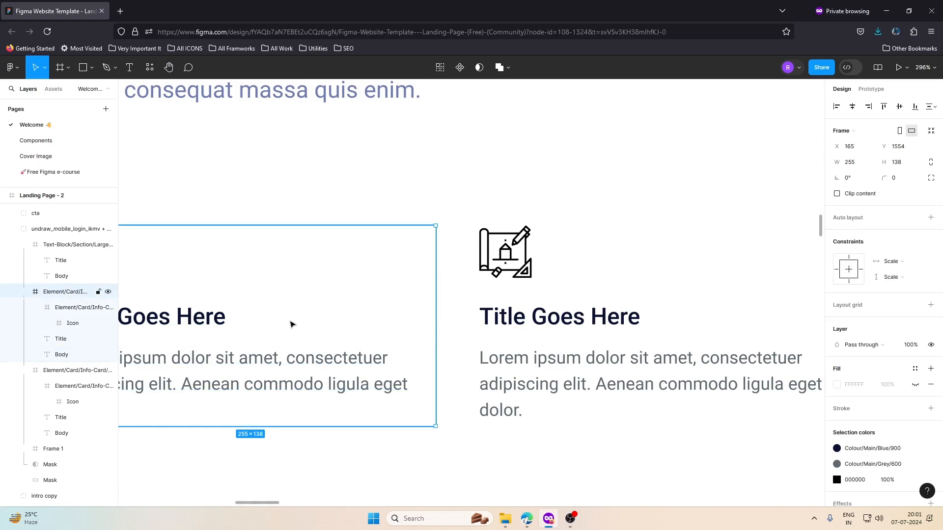
left_click(244, 325)
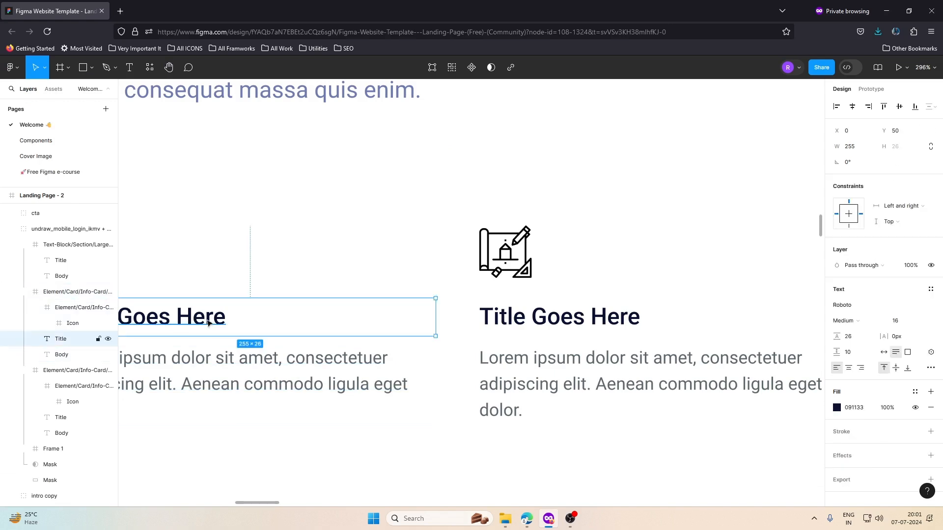
key("alt")
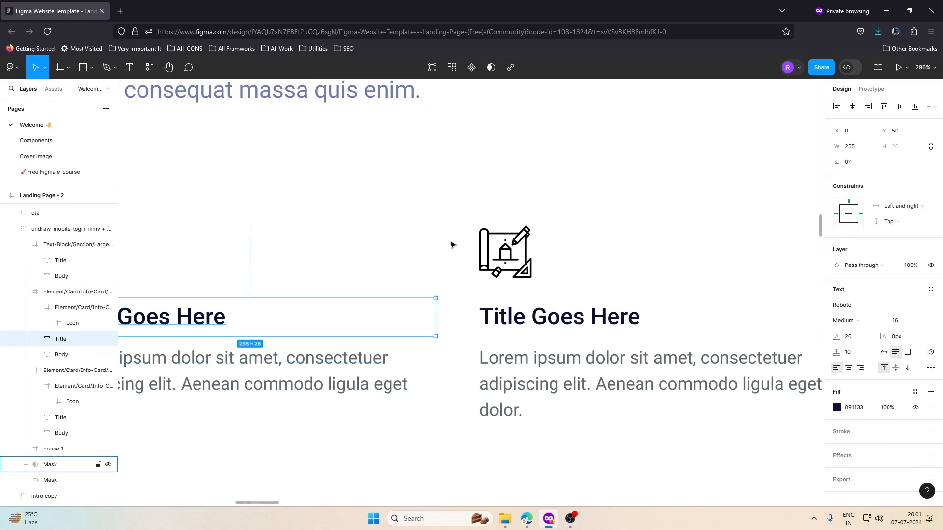
Step: Switch back to Webflow and set the second_sec_card_title bottom margin to 0.5rem
left_click(887, 9)
left_click(861, 234)
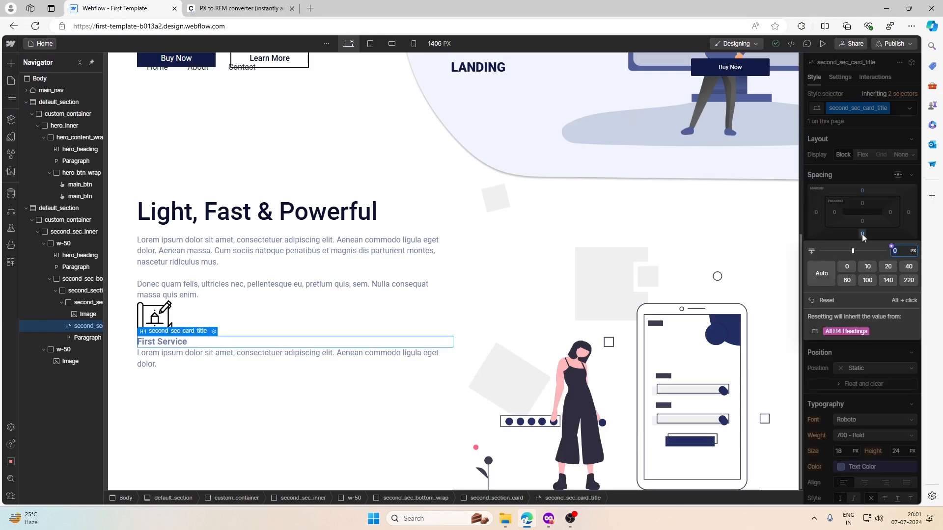
type(".5rem")
key("Return")
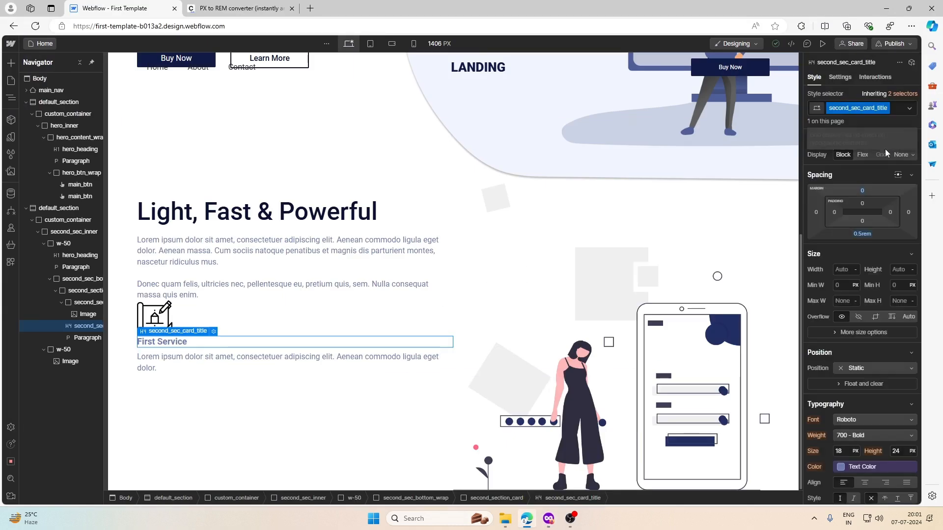
Step: Set the font weight of second_sec_card_title to 500 - Medium
scroll(880, 346, "down", 2)
left_click(859, 319)
left_click(859, 319)
left_click(861, 336)
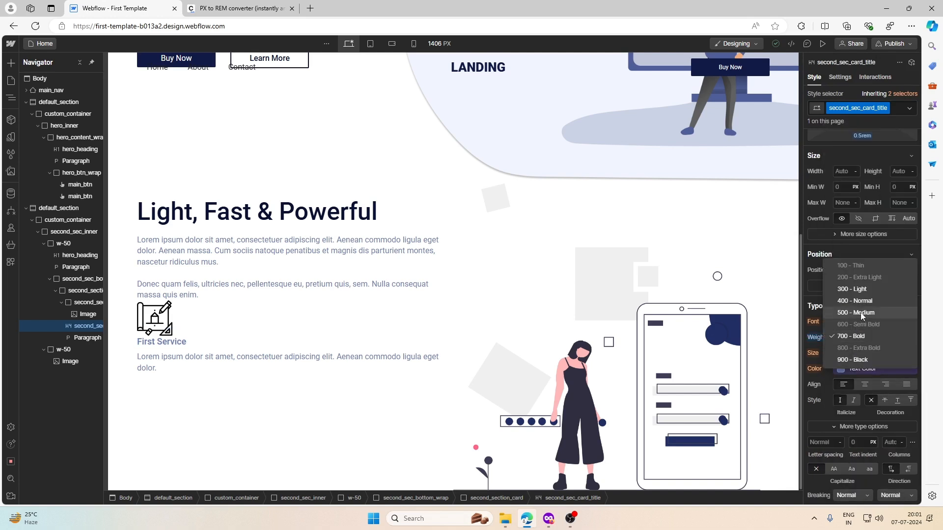
left_click(860, 312)
Step: Apply the Text Black color variable to the First Service card title
left_click(839, 368)
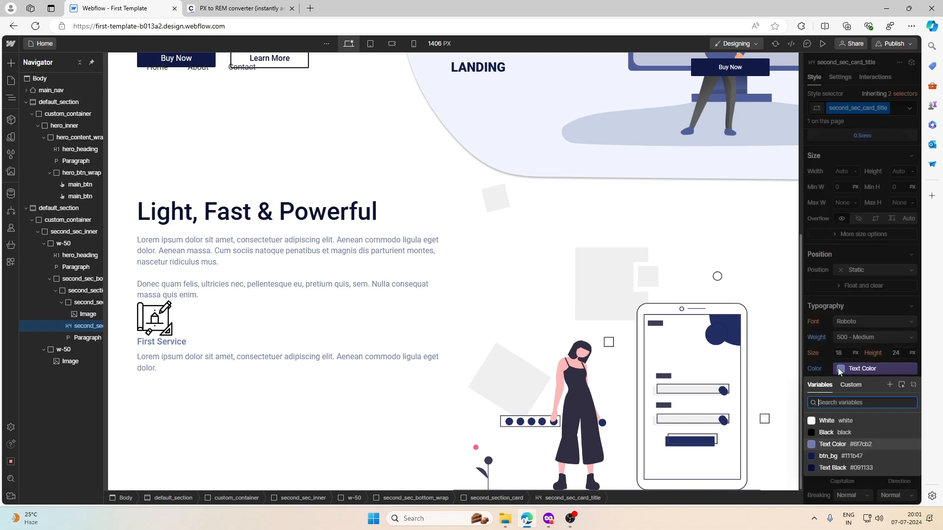
left_click(912, 382)
left_click(838, 371)
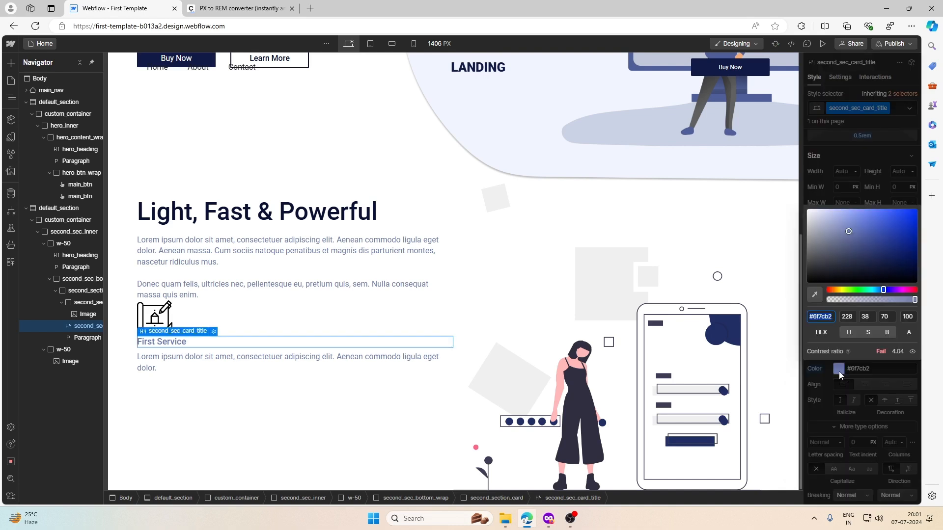
left_click(832, 371)
left_click(834, 363)
left_click(822, 467)
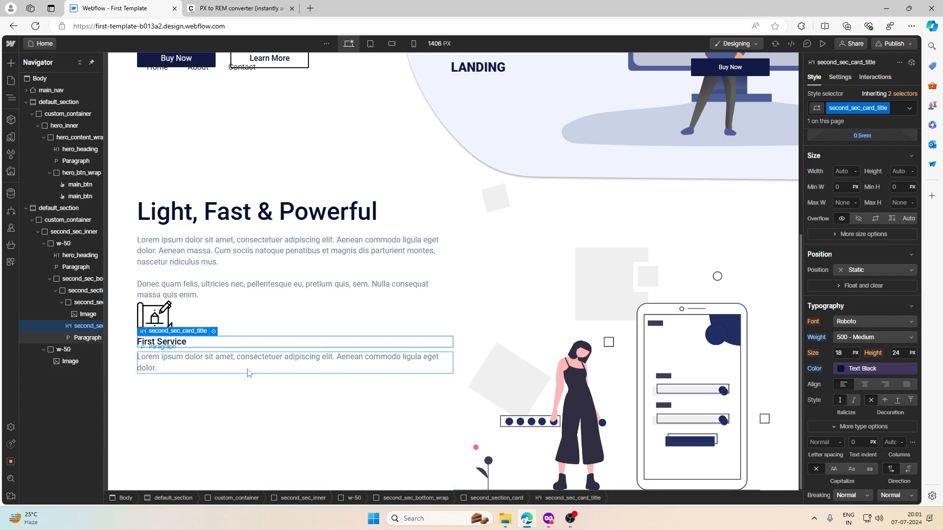
Step: Try to apply the Text Black color variable to the card paragraph
left_click(247, 369)
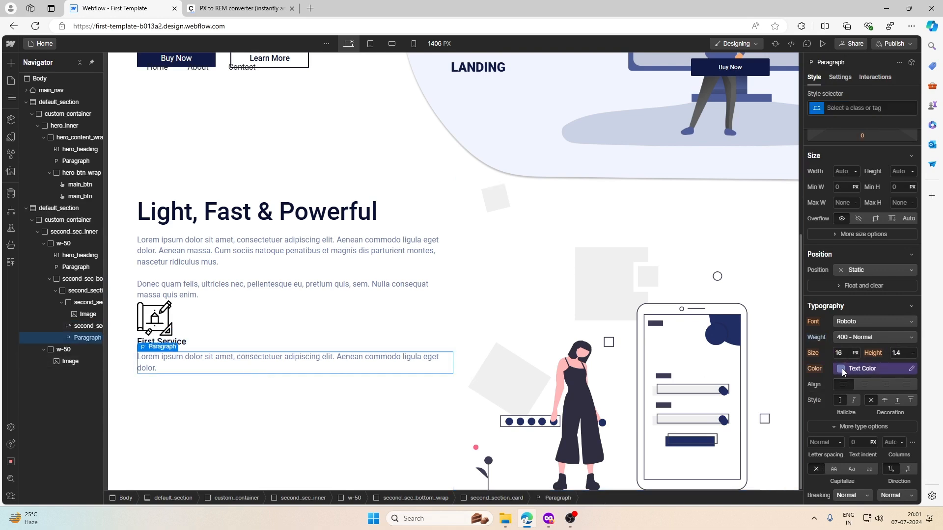
left_click(886, 367)
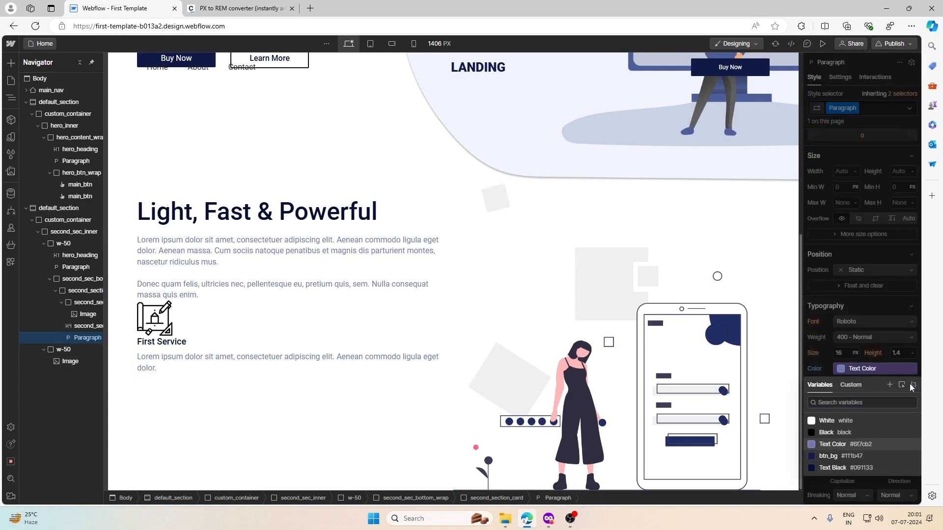
left_click(911, 385)
left_click(838, 367)
left_click(830, 421)
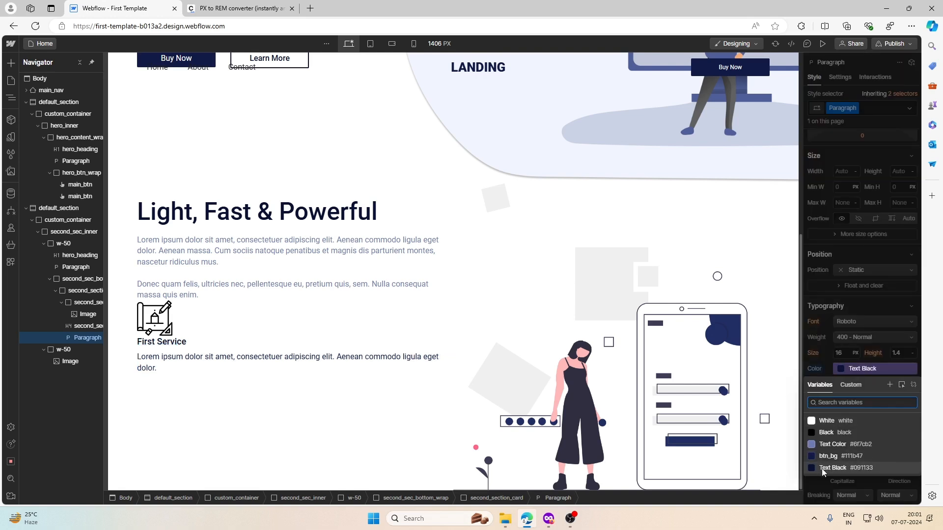
key("ctrl+z")
key("ctrl+z")
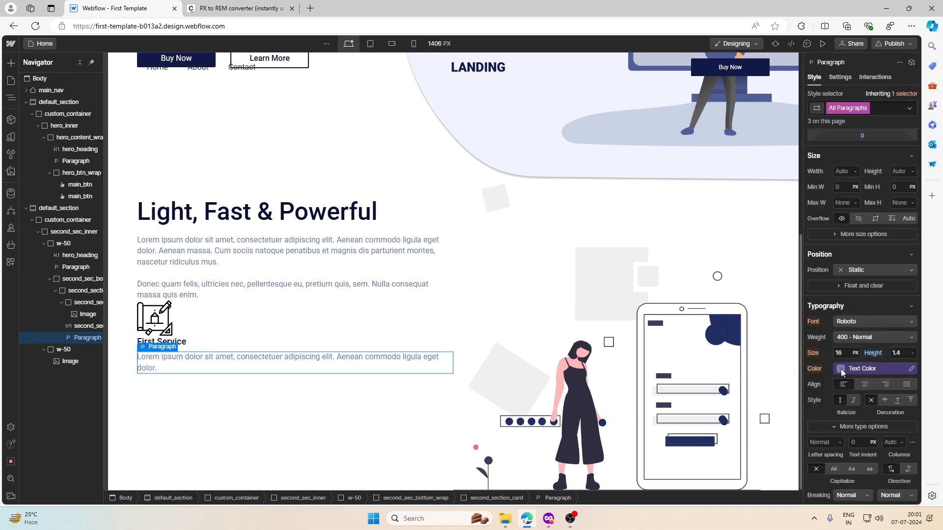
Step: Give the card paragraph the new class second_sec_card_para
left_click(866, 109)
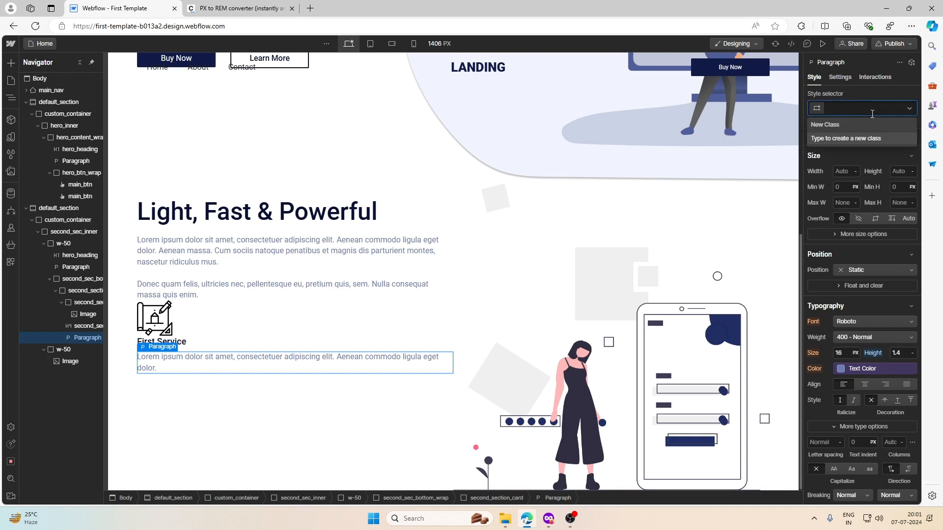
type("second_sec_c")
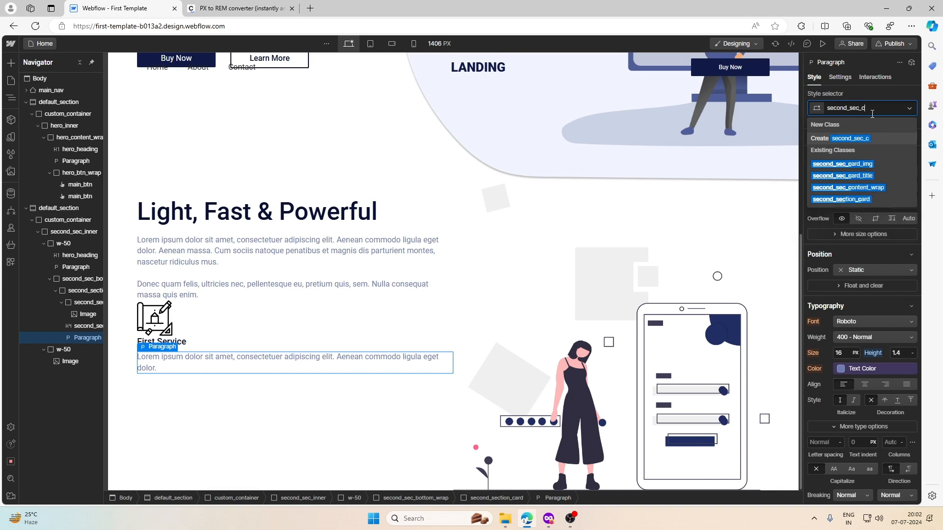
type("ard_para")
key("Return")
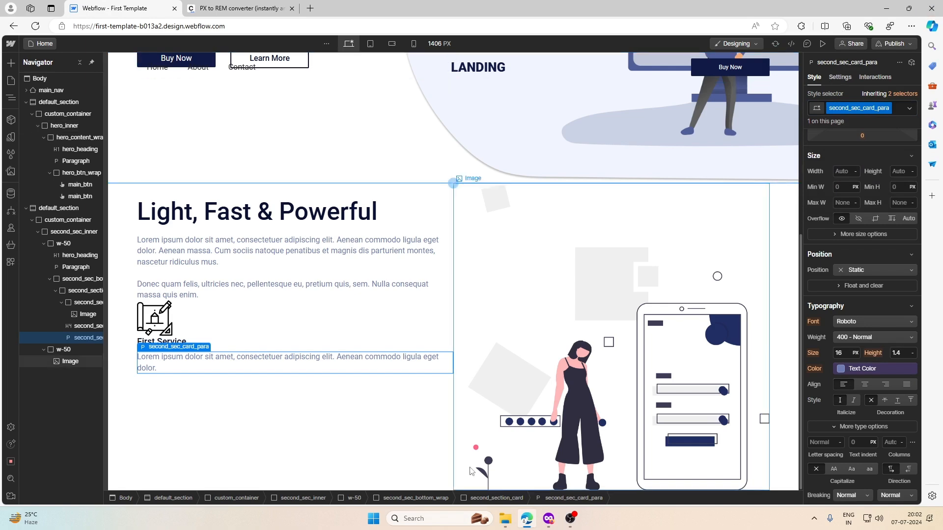
Step: Check the card body text style in the Figma design and set the Webflow card paragraph's font weight to 400 - Normal
left_click(549, 519)
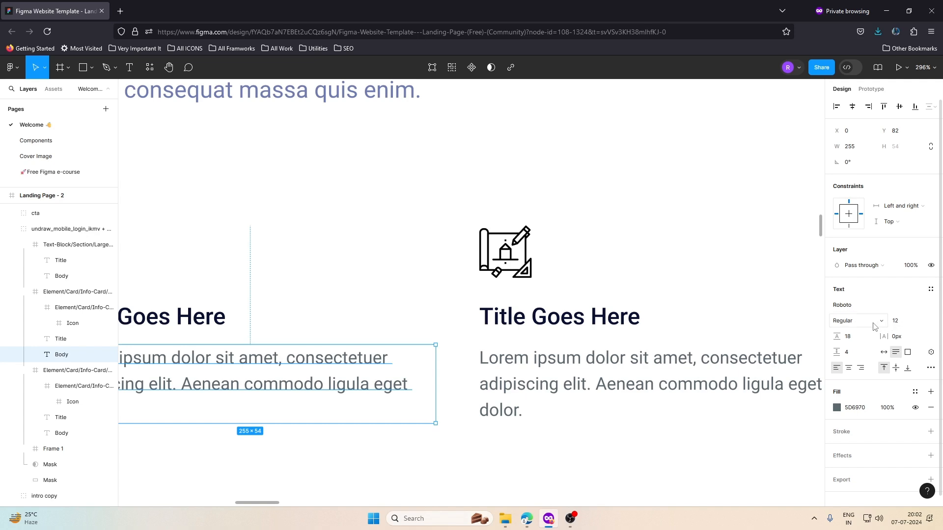
left_click(884, 14)
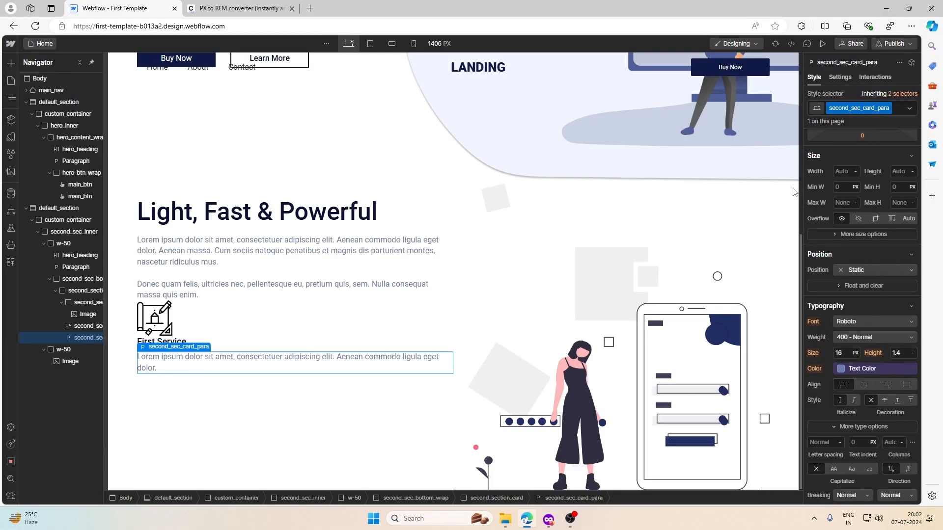
left_click(858, 338)
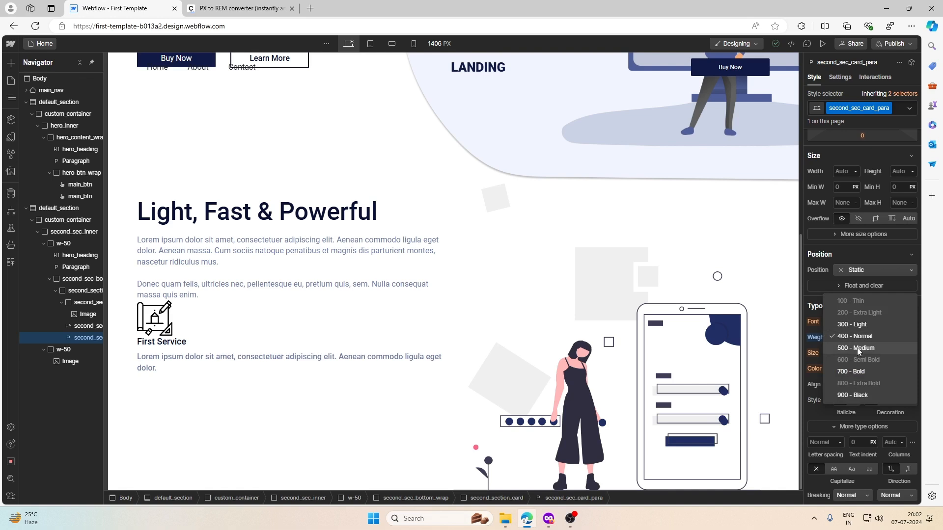
left_click(857, 336)
left_click(823, 337)
Step: Convert 12 px to rem in the PX to REM converter and set the card paragraph's font size to 0.875rem
left_click(824, 350)
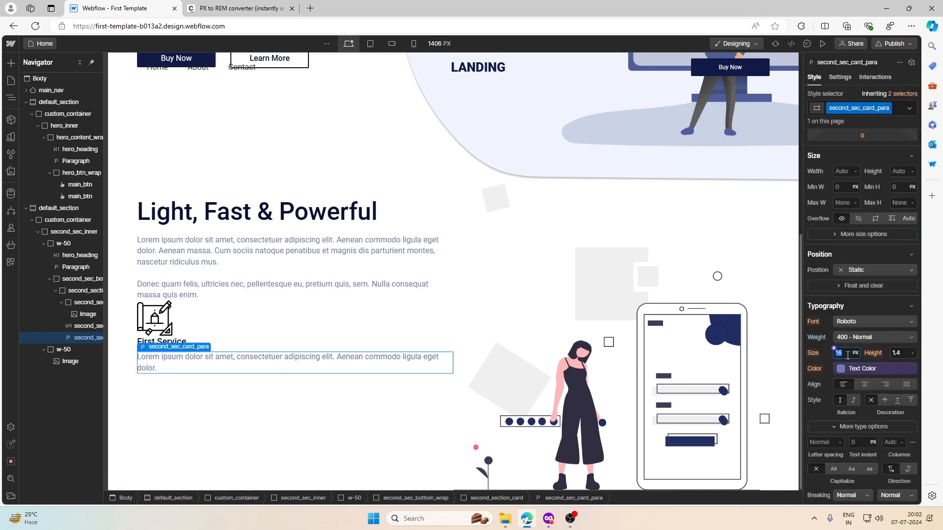
left_click(245, 8)
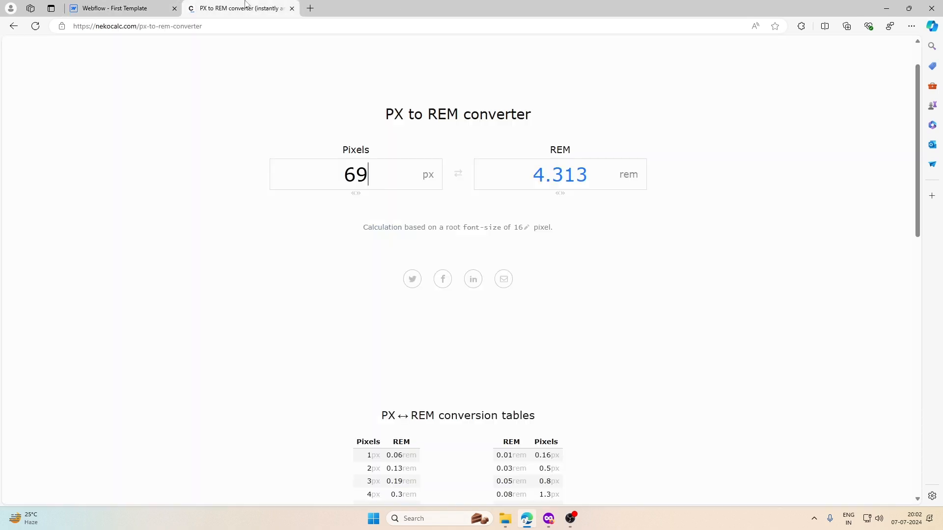
double_click(356, 175)
type("12")
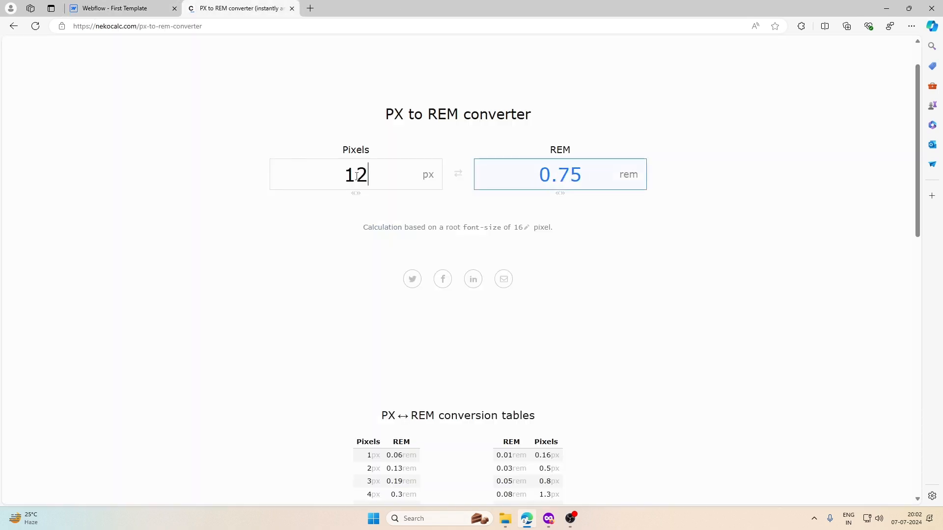
left_click(138, 5)
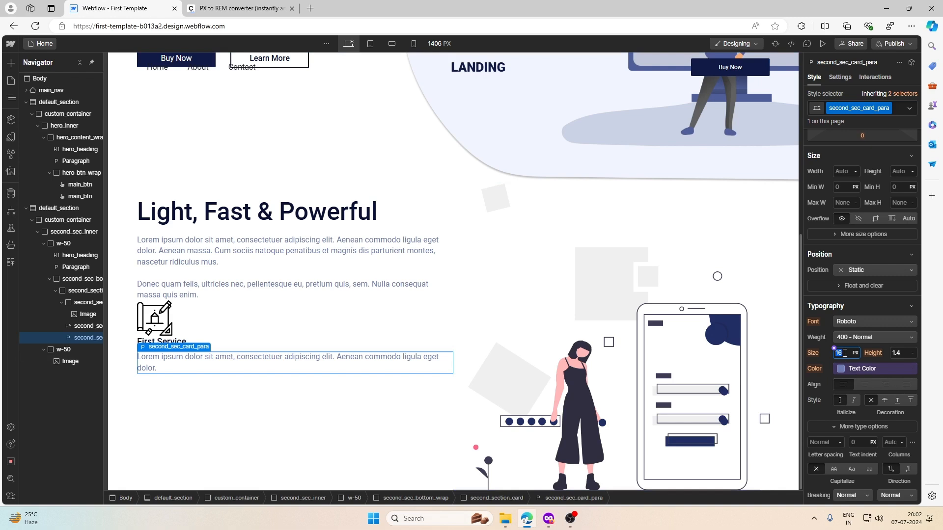
type(".8")
type("75rem")
key("Return")
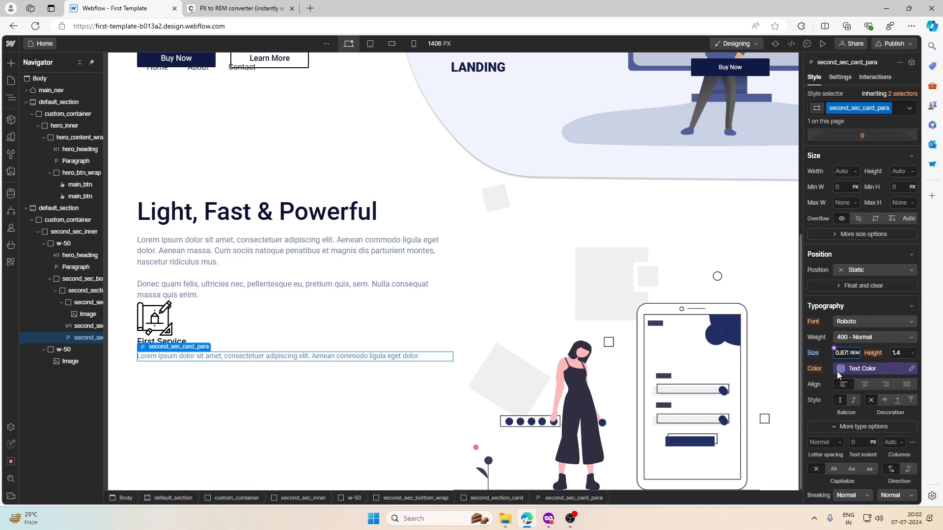
Step: Apply the Text Black color variable to the text of second_sec_card_para
left_click(869, 372)
left_click(913, 385)
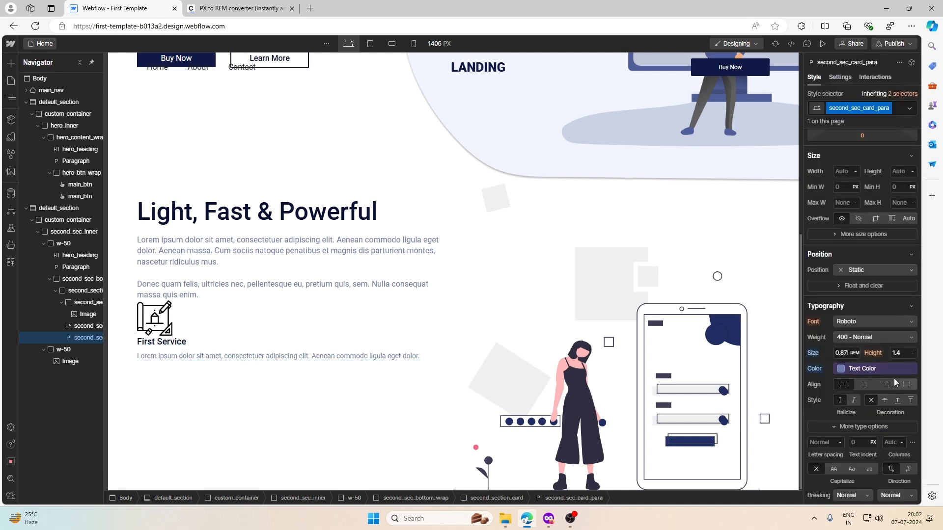
left_click(836, 367)
left_click(829, 467)
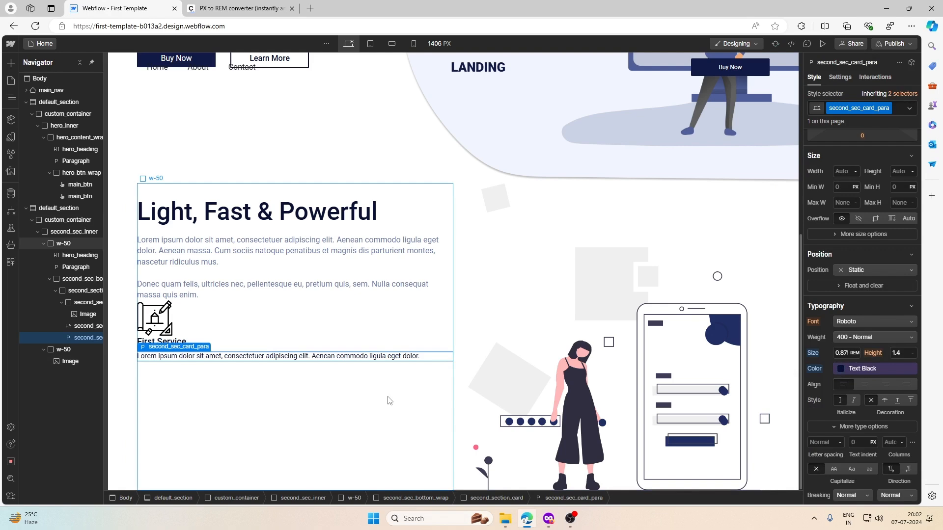
Step: Copy the fill color 5D6970 from the Figma card body text and use it as the Webflow card paragraph's text color
left_click(548, 519)
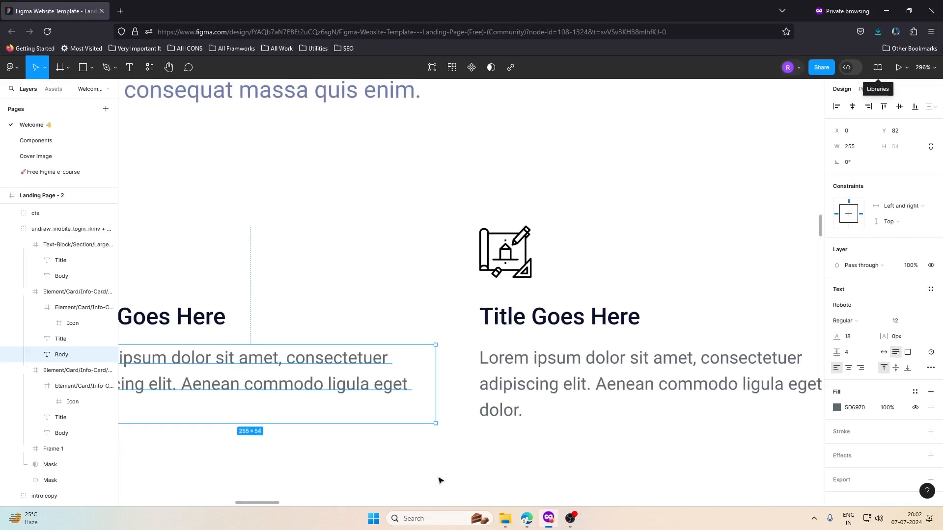
left_click(855, 407)
key("ctrl+c")
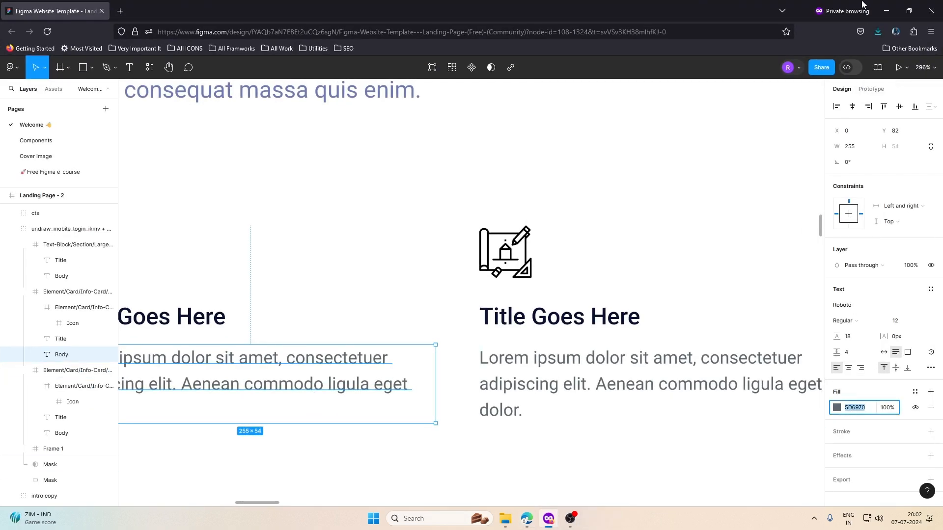
left_click(886, 11)
left_click(842, 368)
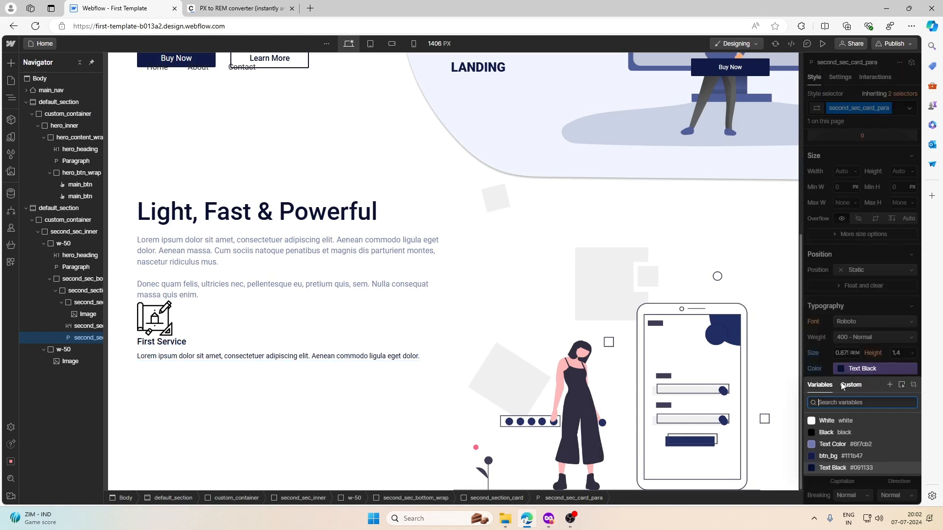
left_click(911, 386)
left_click(842, 368)
key("ctrl+v")
key("Return")
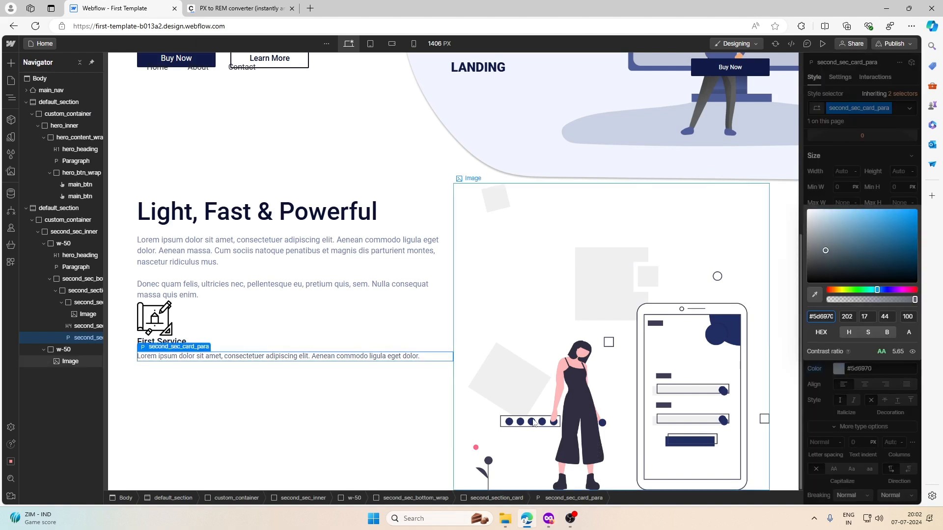
left_click(371, 415)
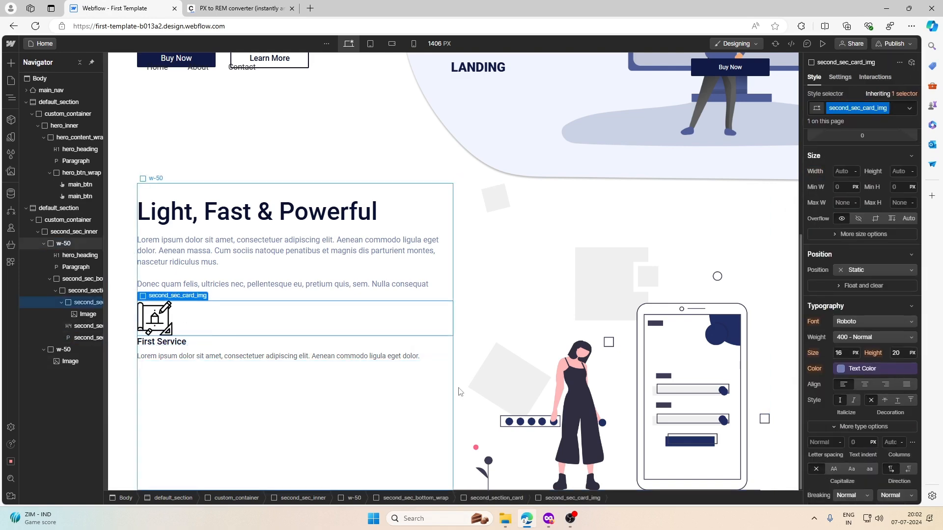
Step: Check the card icon's dimensions in Figma and give the icon image in Webflow the class second_sec_card_img
key("alt+Tab")
left_click(515, 257)
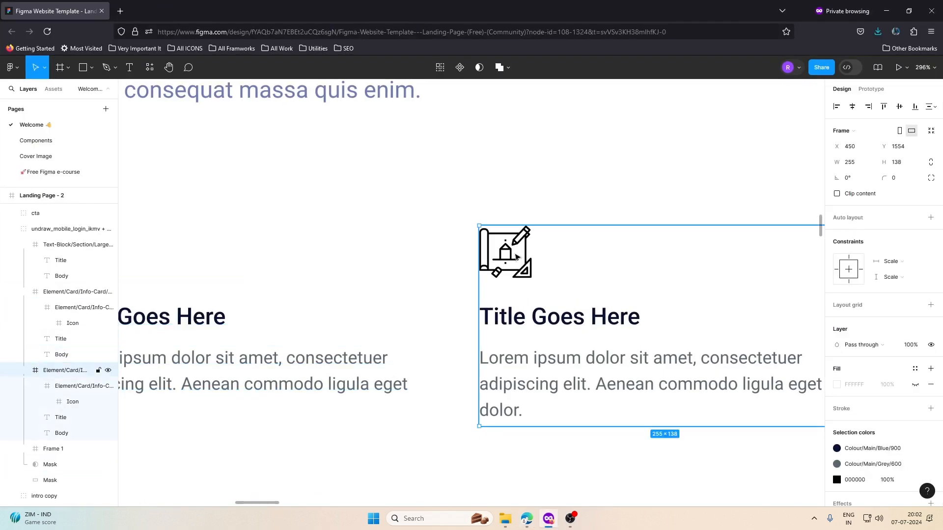
double_click(516, 257)
key("alt+Tab")
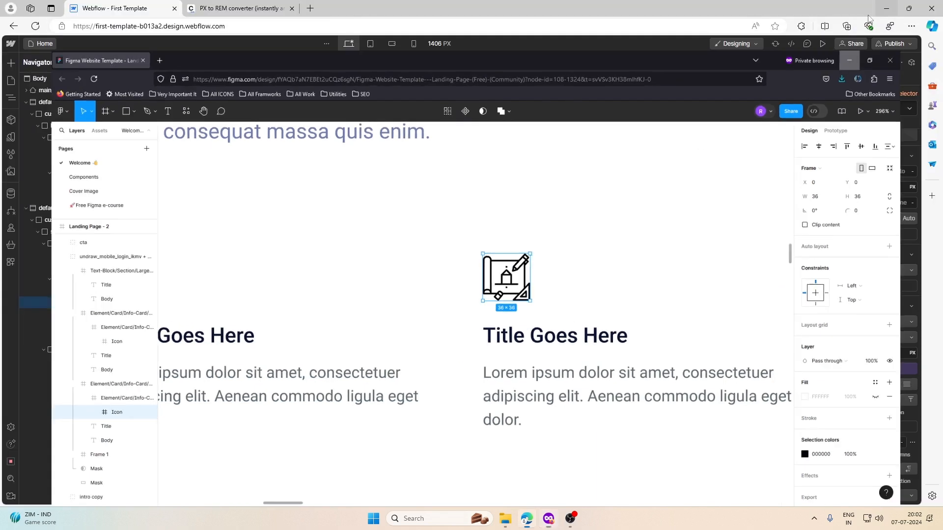
left_click(890, 104)
type("second_se")
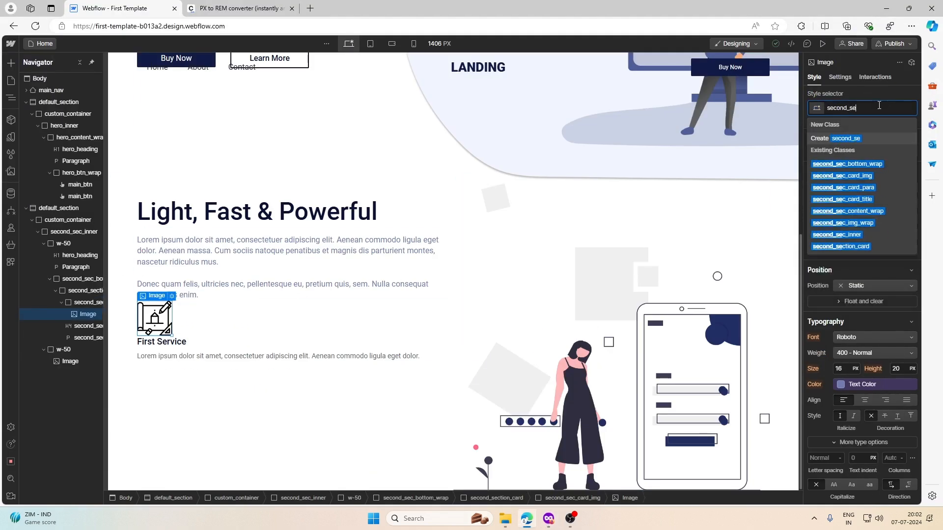
type("c_img")
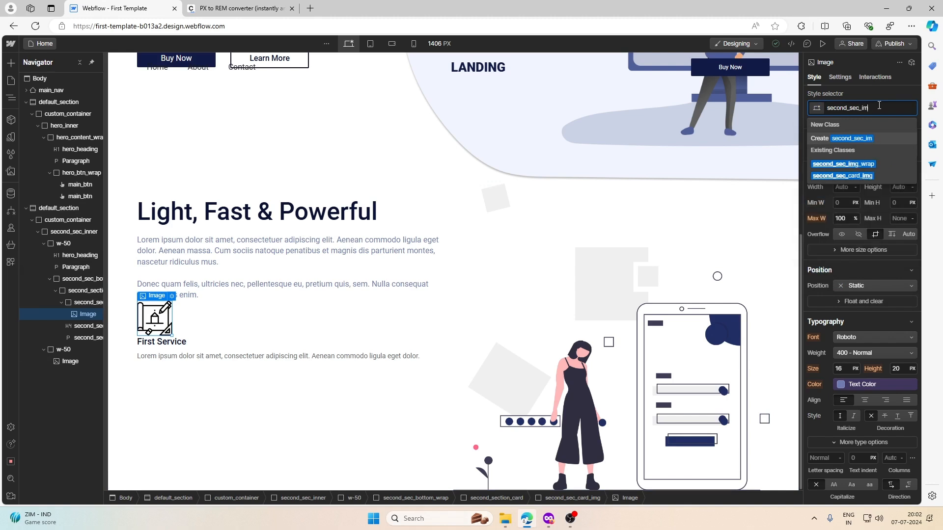
key("BackSpace")
key("BackSpace")
key("BackSpace")
type("card_im")
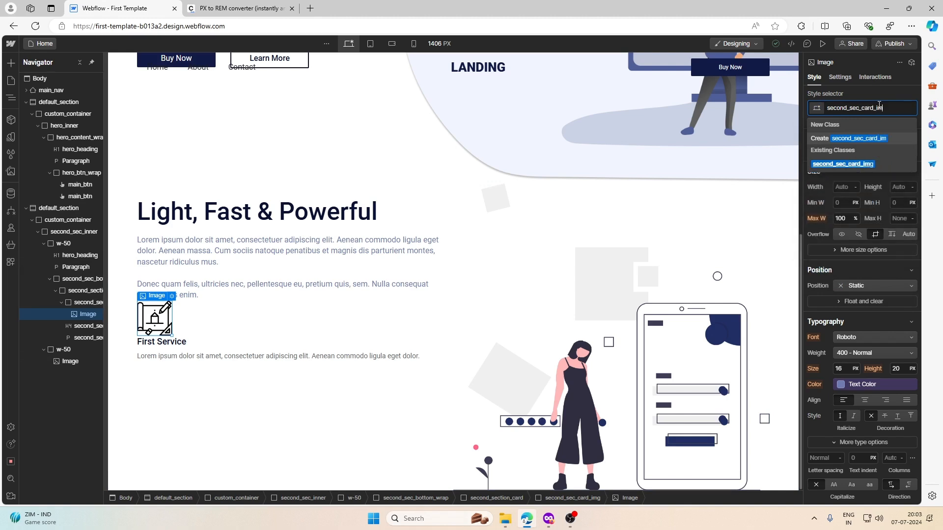
type("g")
key("Return")
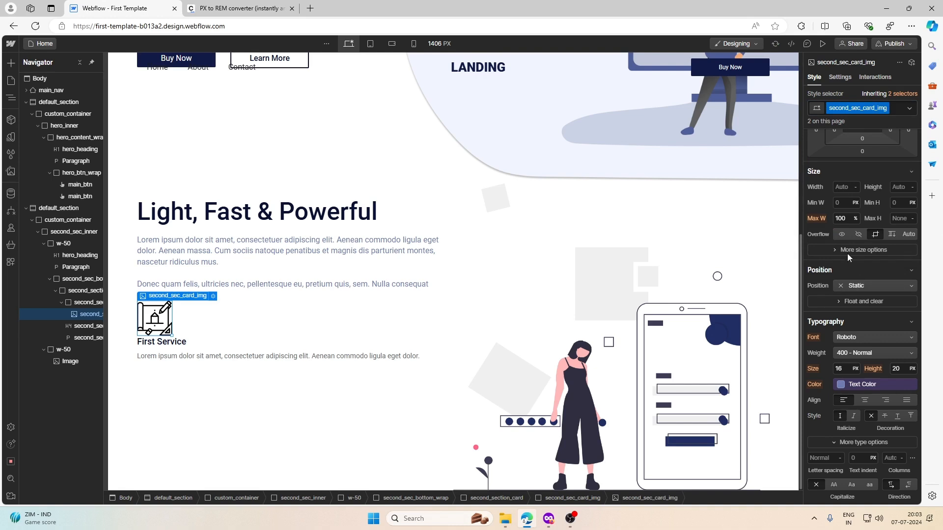
Step: Convert 36 px to rem in the converter and set the icon image's width and height to 2.25rem
scroll(847, 250, "up", 2)
left_click(259, 7)
double_click(361, 175)
type("36")
left_click(125, 6)
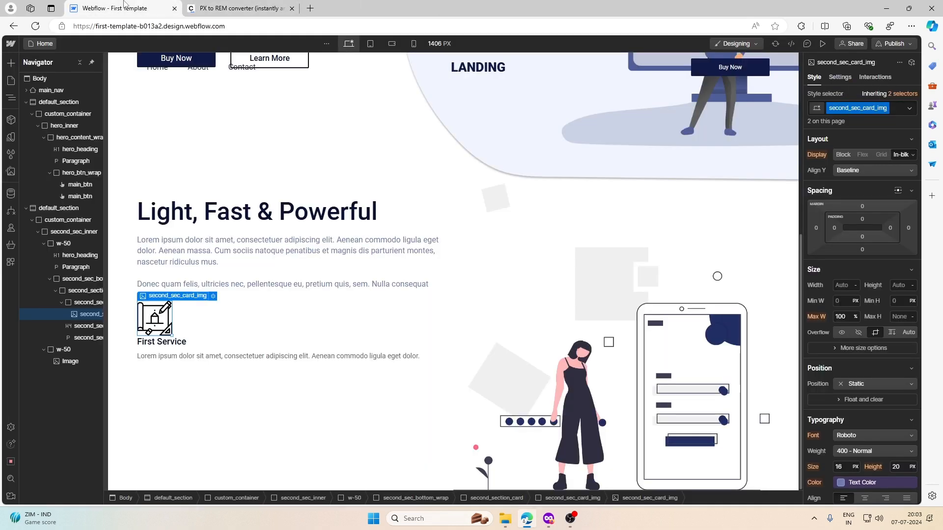
left_click(846, 286)
type("2.25rem")
key("Return")
left_click(898, 286)
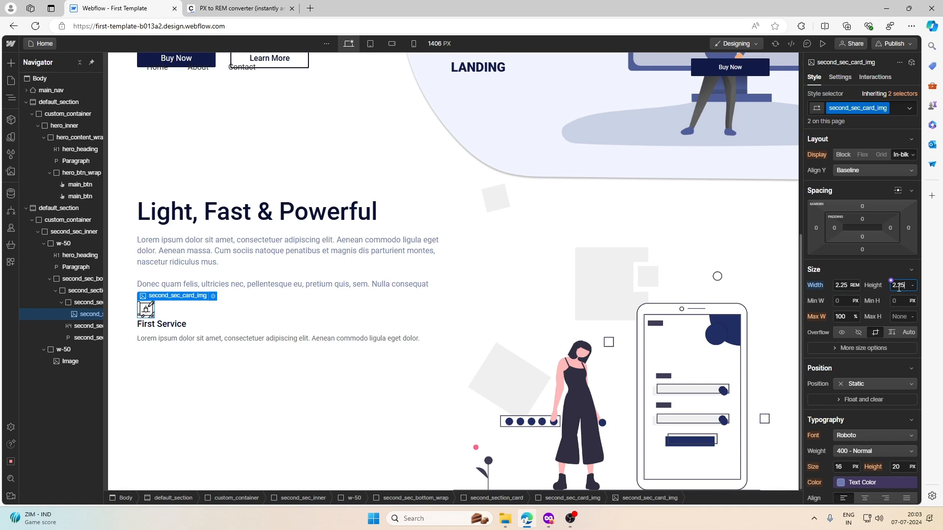
key("Return")
Step: Expand the additional size options for the icon image and set its fit to Contain
scroll(836, 371, "down", 1)
left_click(835, 301)
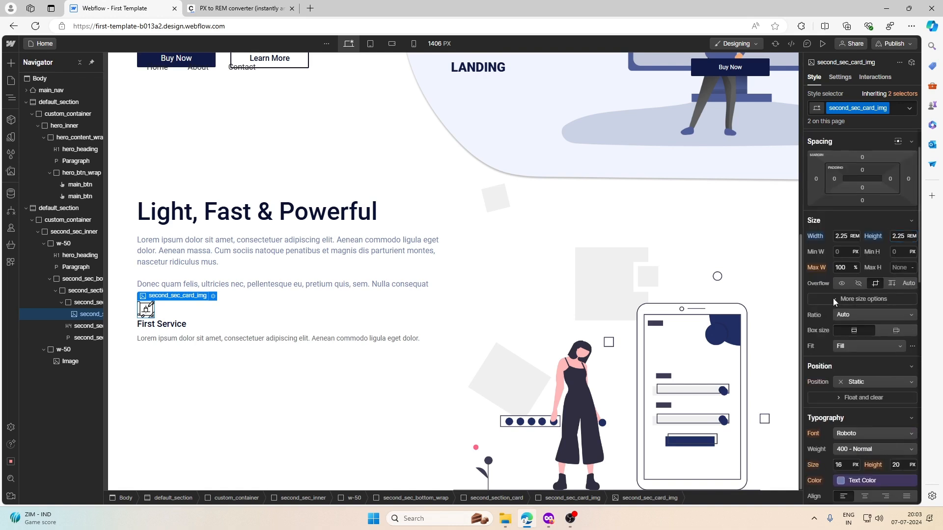
left_click(844, 350)
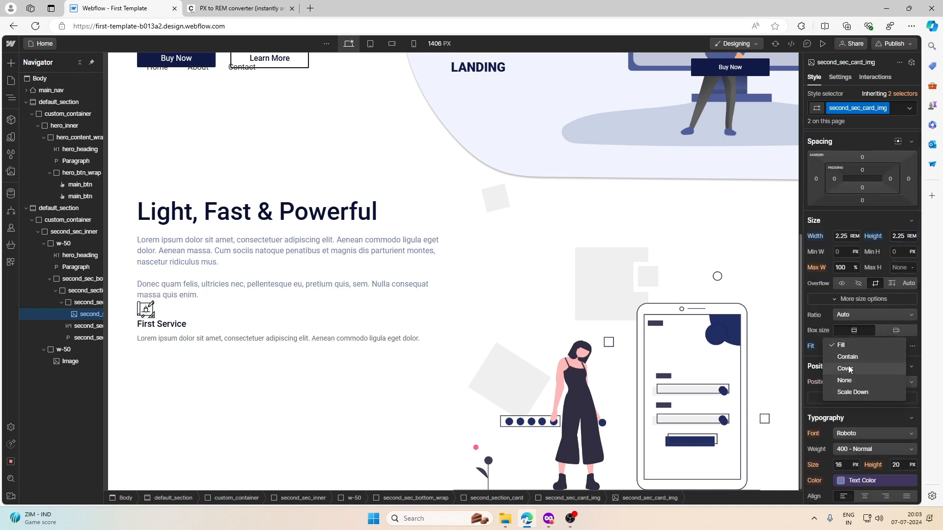
left_click(847, 357)
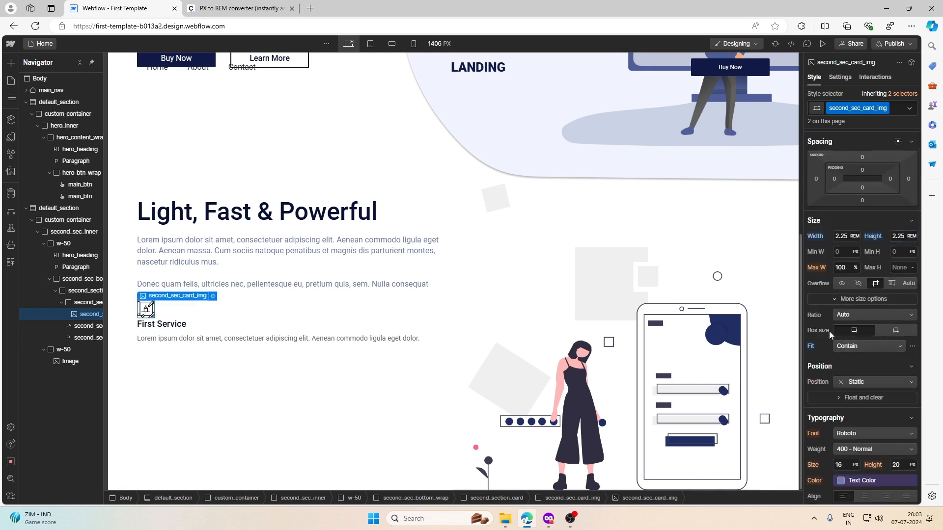
Step: Try a fit position of 50% left and 50% top on the icon image, and reset it to the initial value
left_click(911, 346)
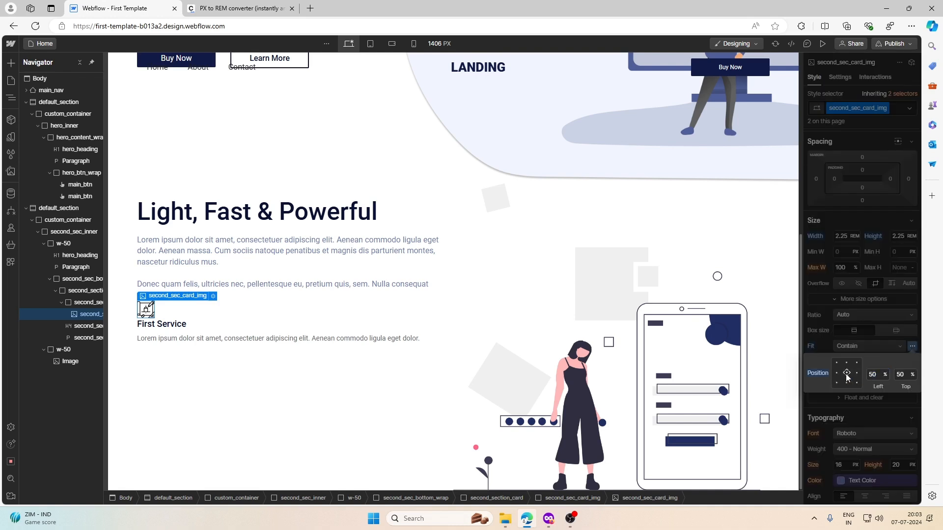
left_click(823, 337)
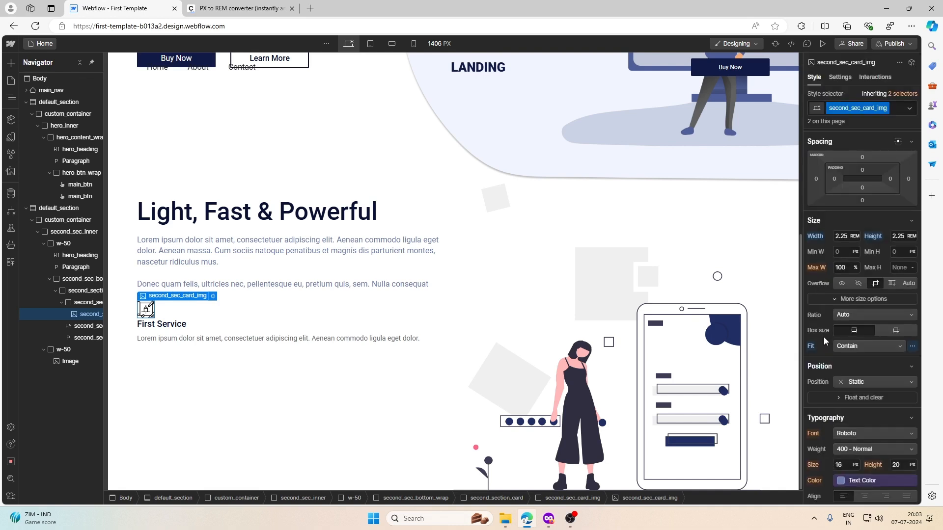
left_click(911, 347)
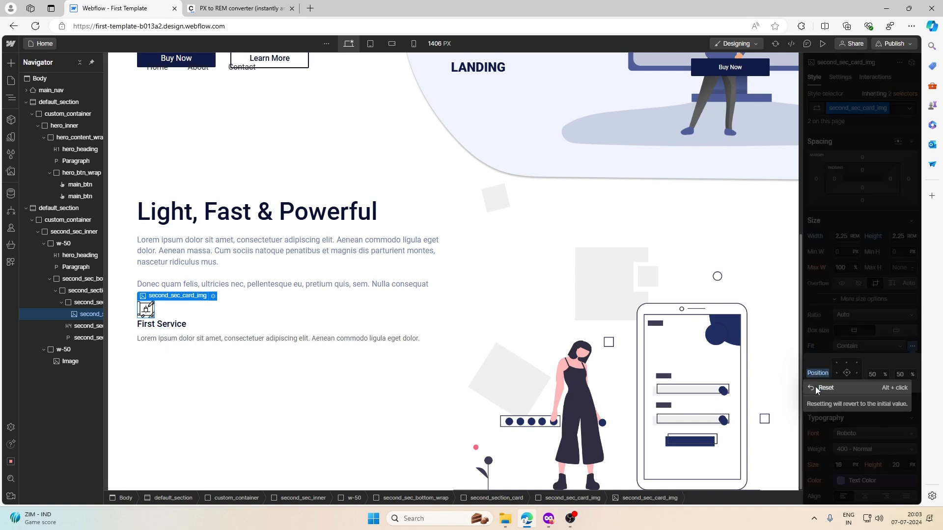
left_click(818, 389)
left_click(824, 342)
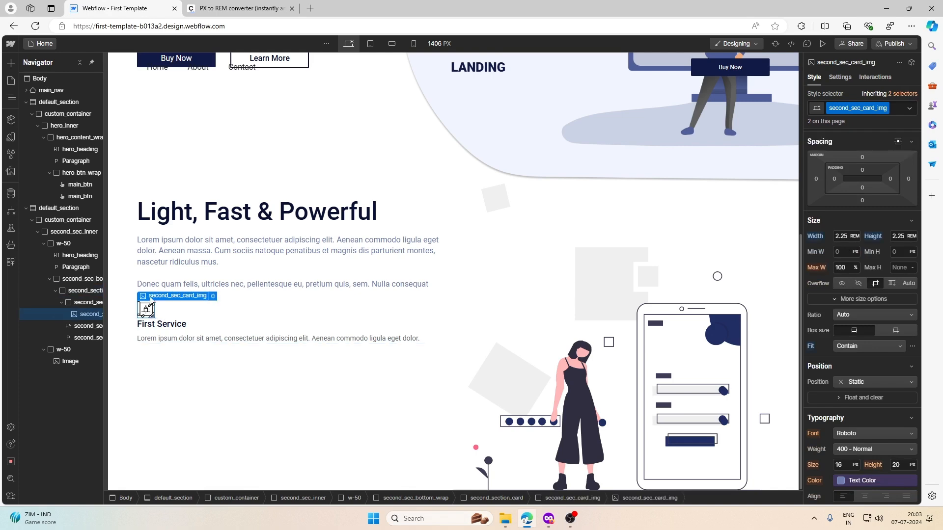
Step: Select the icon's wrapper div and check the card icon's spacing in the Figma design
left_click(153, 287)
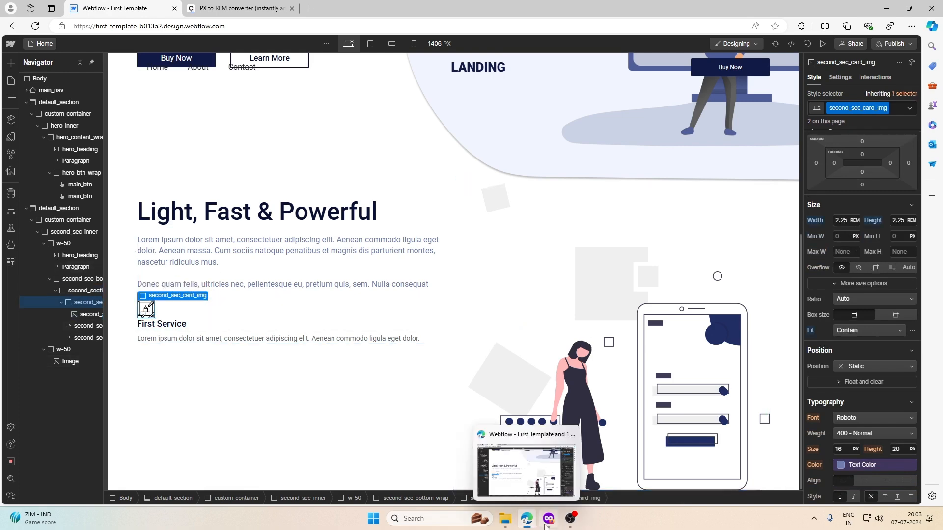
left_click(546, 525)
key("alt")
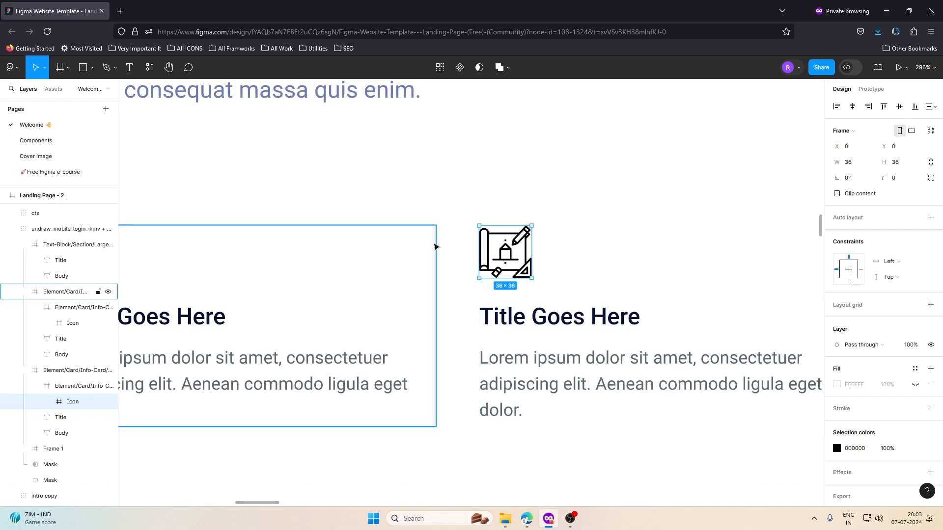
key("alt+Tab")
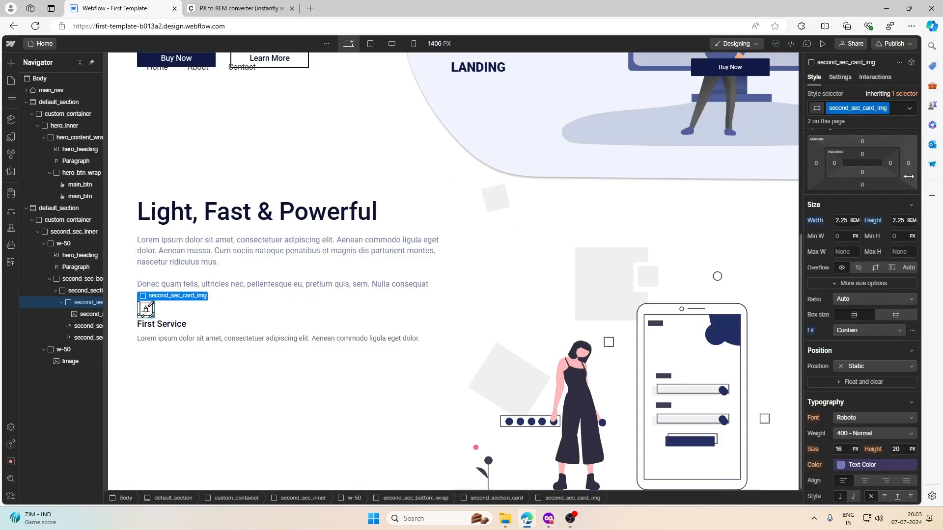
scroll(867, 231, "up", 1)
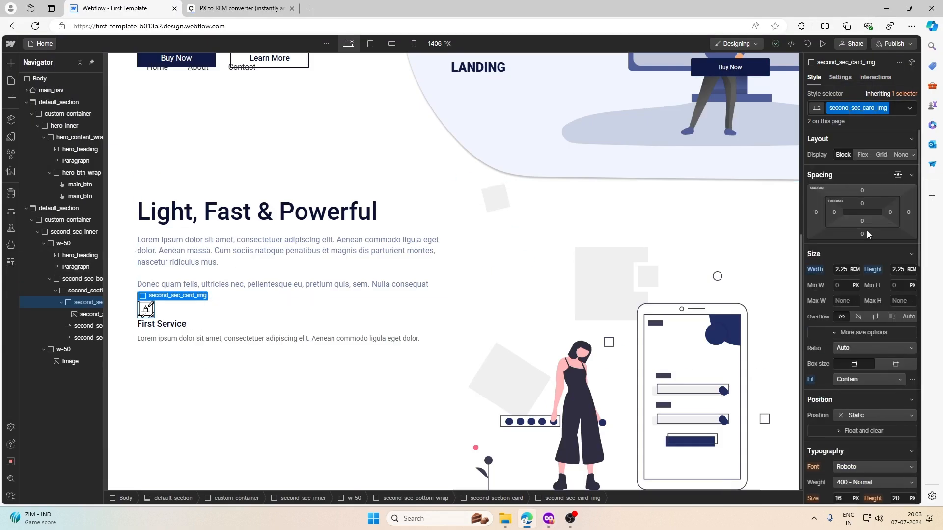
Step: Remove the second_sec_card_img class from the div block wrapping the icon image in the card
left_click(76, 291)
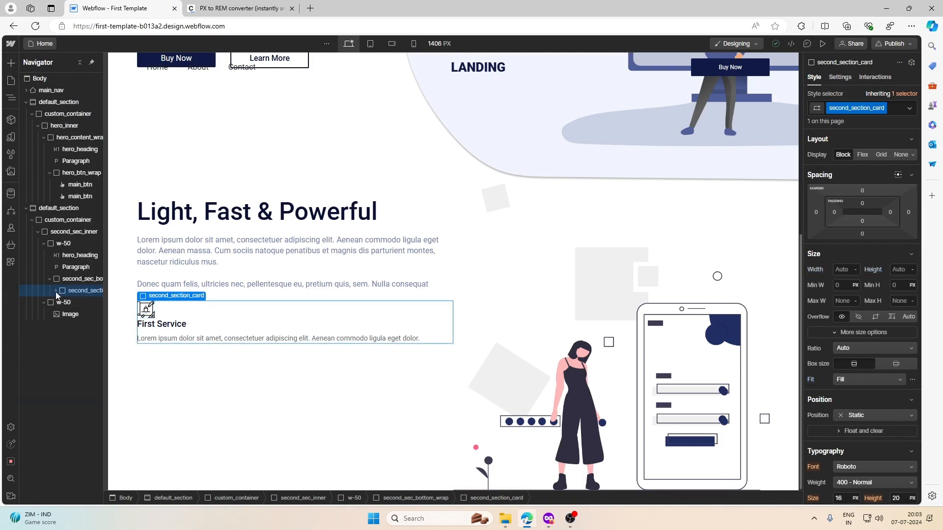
left_click(61, 302)
left_click(83, 302)
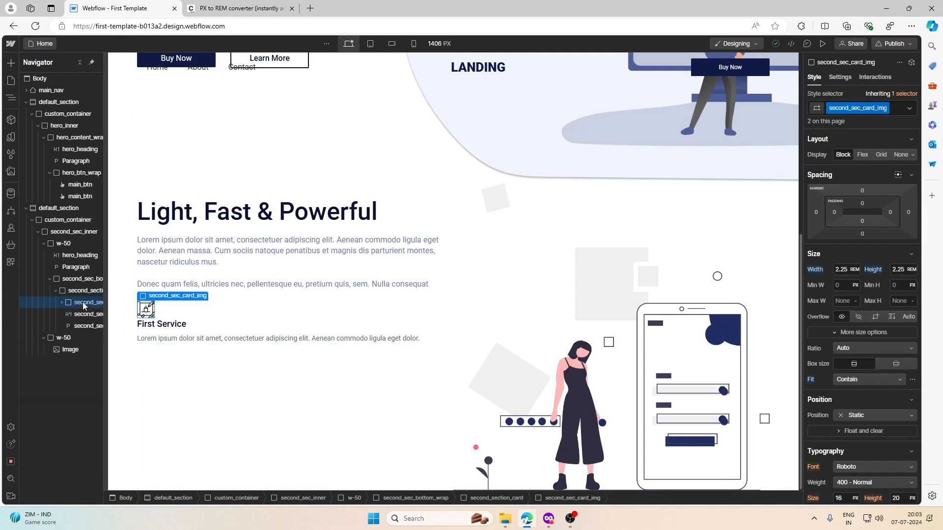
left_click(61, 303)
left_click(84, 315)
left_click(84, 303)
left_click(83, 316)
left_click(84, 303)
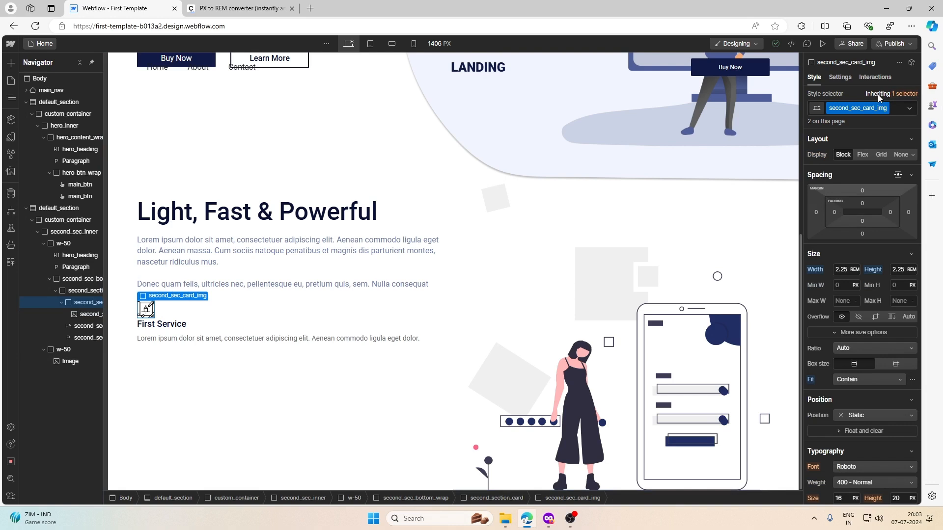
left_click(884, 108)
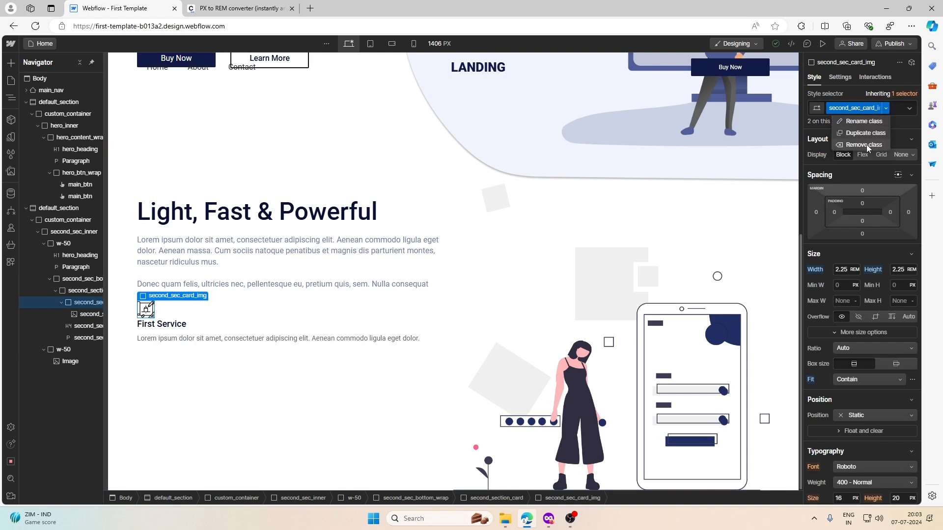
left_click(866, 144)
Step: Give the icon's wrapper div the existing class second_sec_img_wrap
left_click(868, 108)
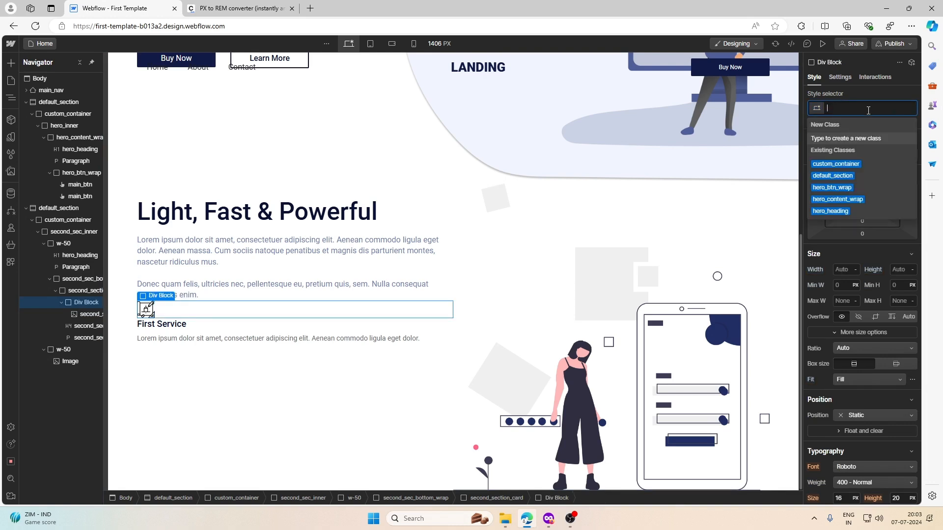
type("sec")
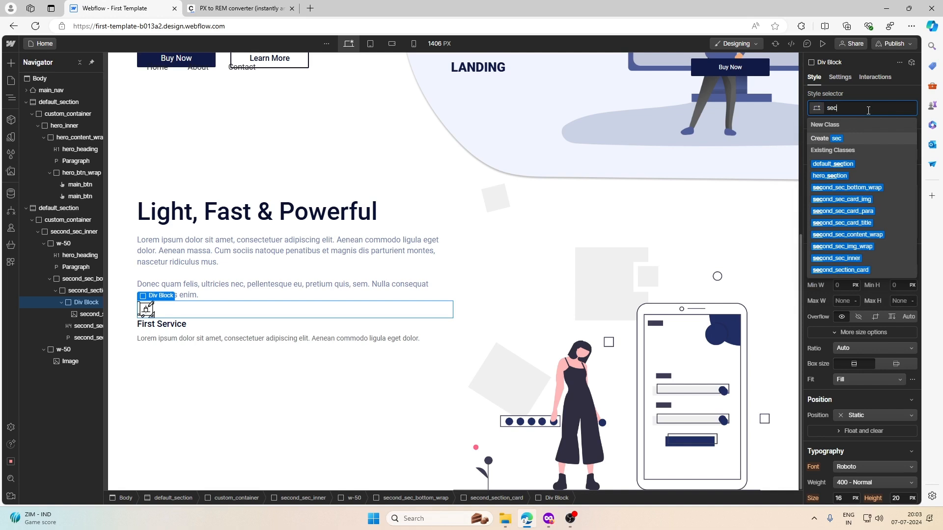
type("ond")
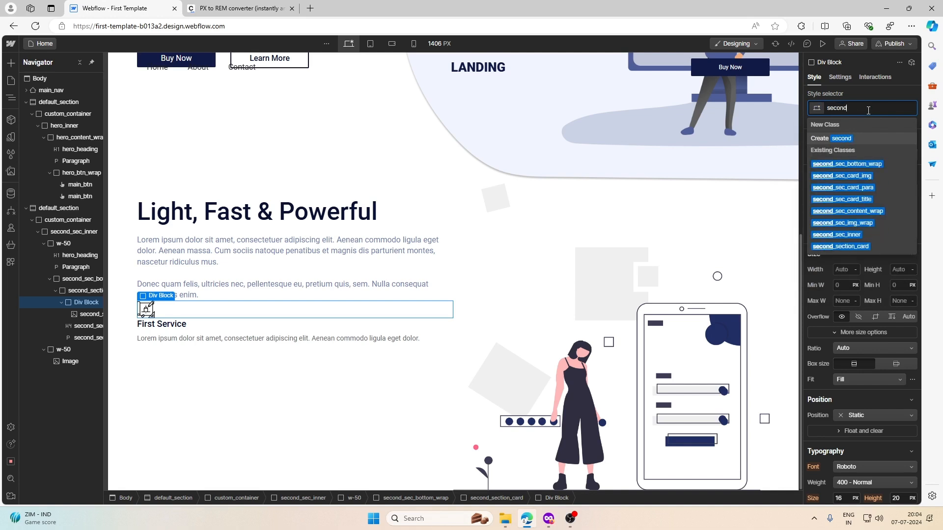
type("_sec_img")
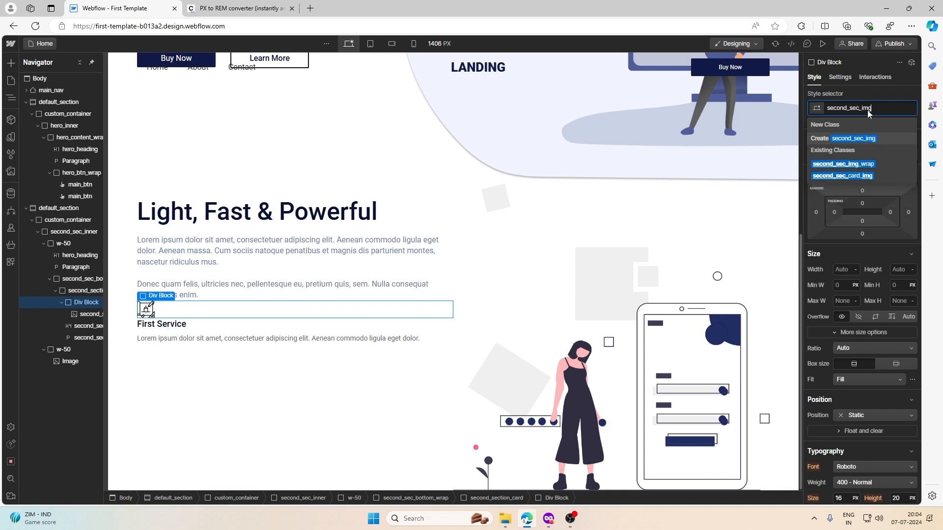
type("_e")
key("BackSpace")
type("wrap")
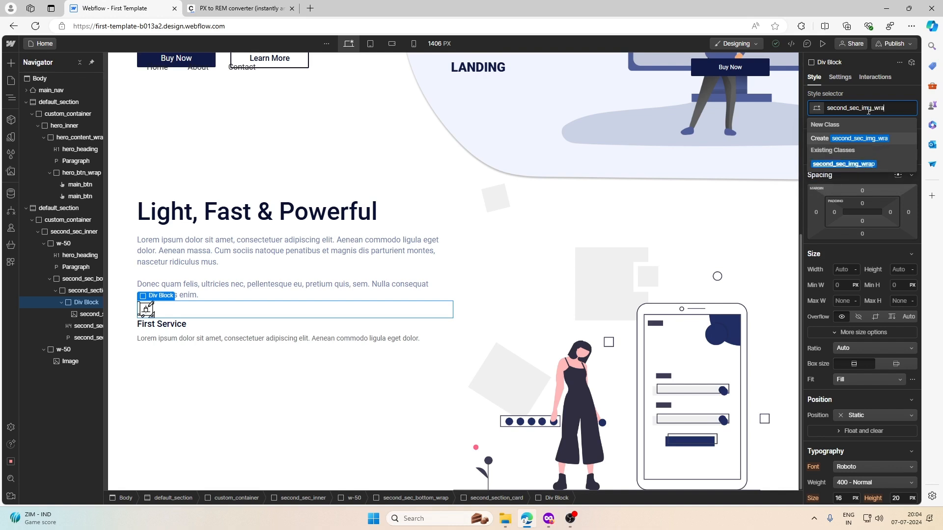
key("Return")
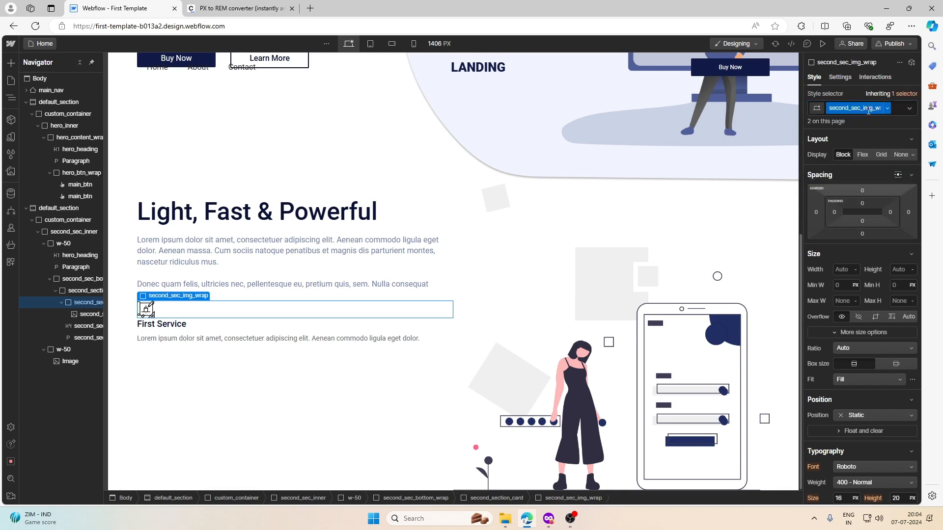
Step: Set the icon wrapper's bottom margin to 0.75rem
left_click(862, 235)
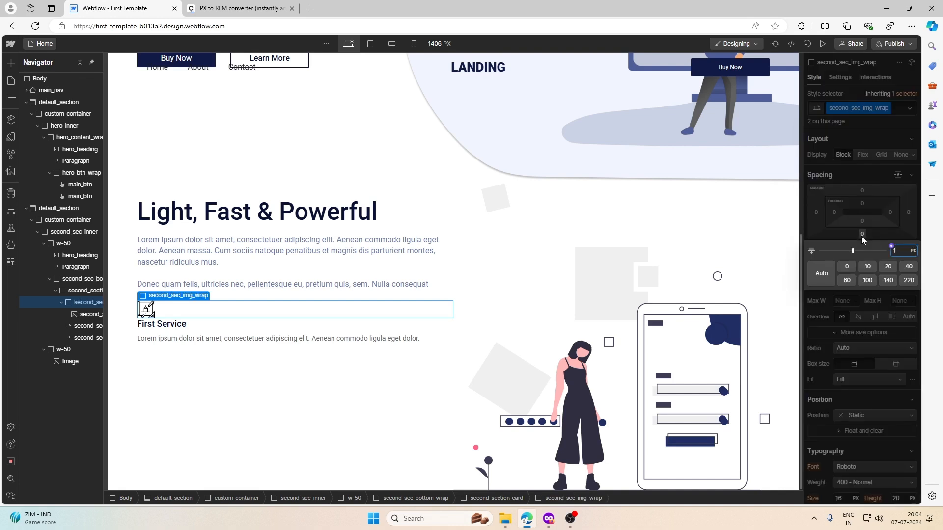
type(".75rem")
key("Return")
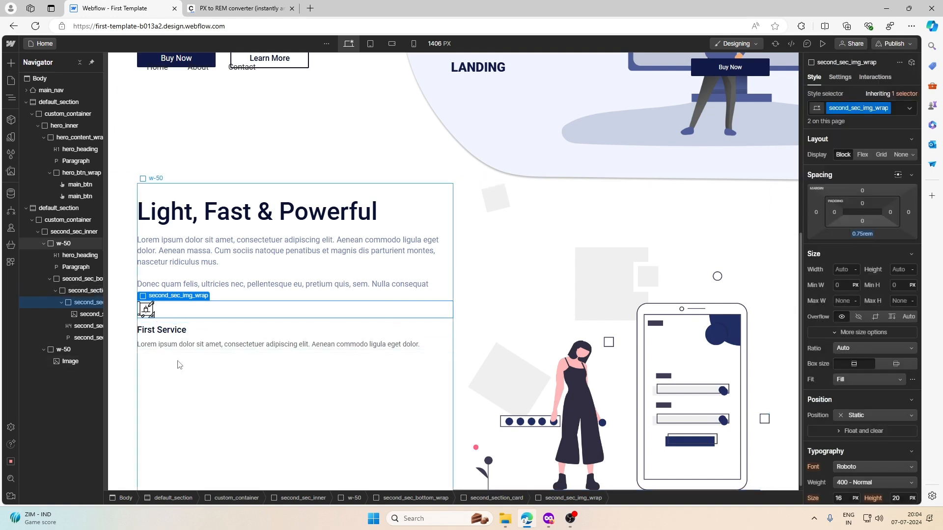
Step: Duplicate the First Service card and set the display of its parent second_sec_bottom_wrap to Flex
left_click(192, 324)
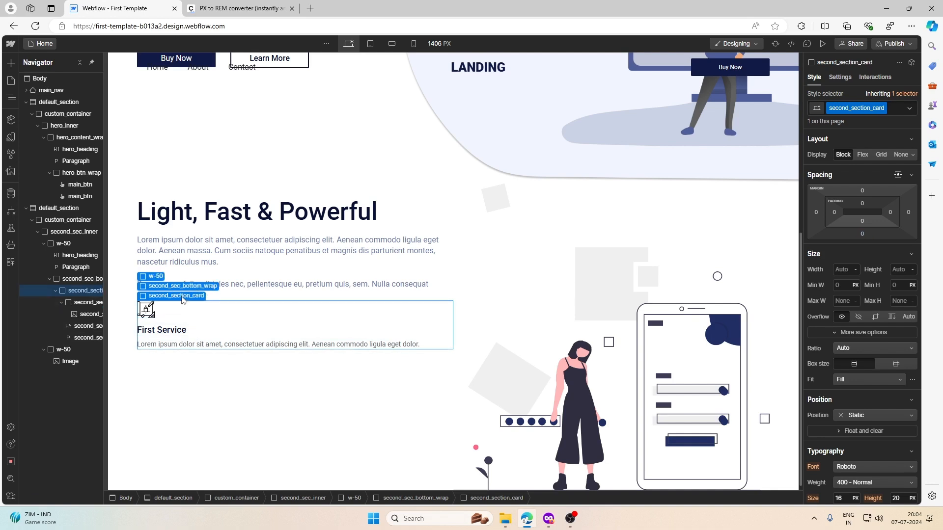
left_click(184, 305)
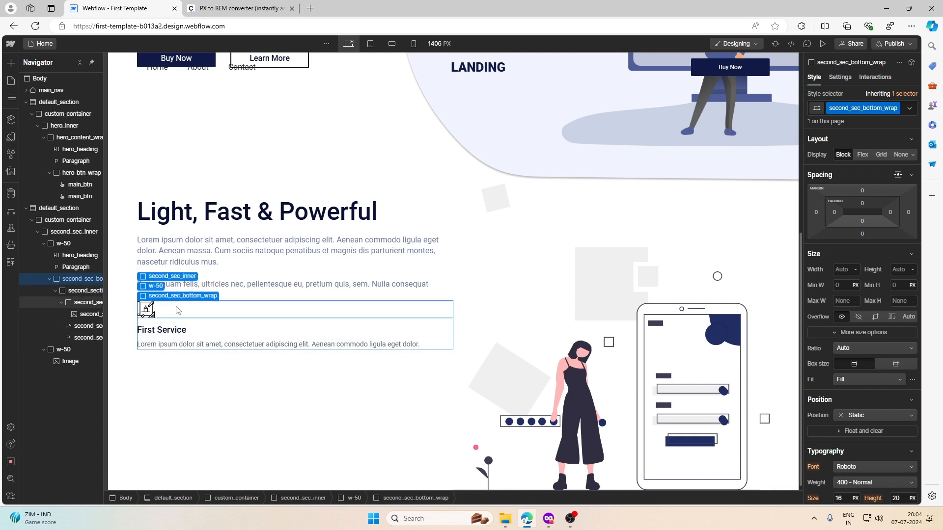
left_click(172, 287)
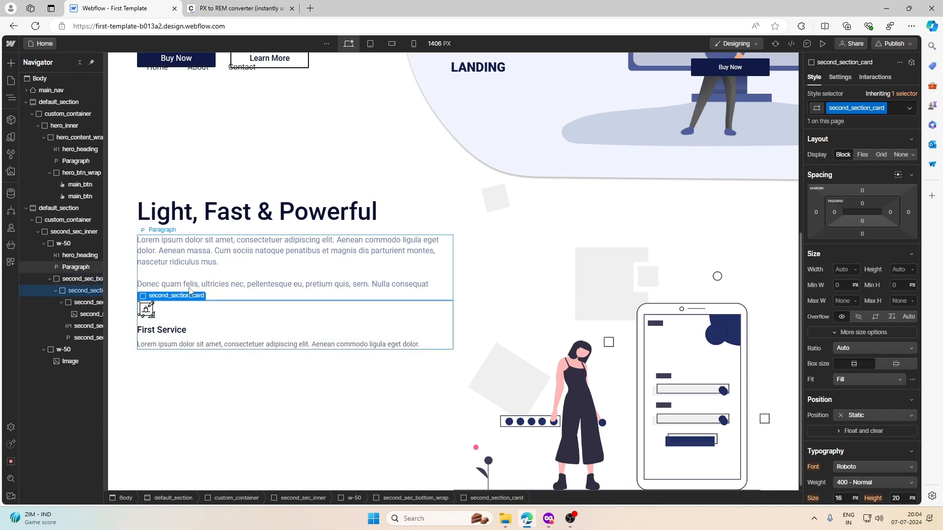
key("ctrl+d")
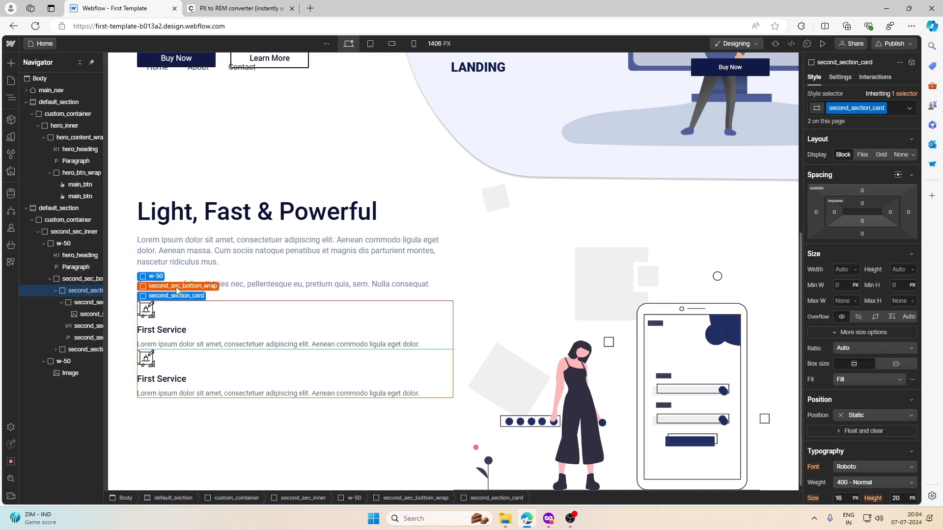
left_click(179, 287)
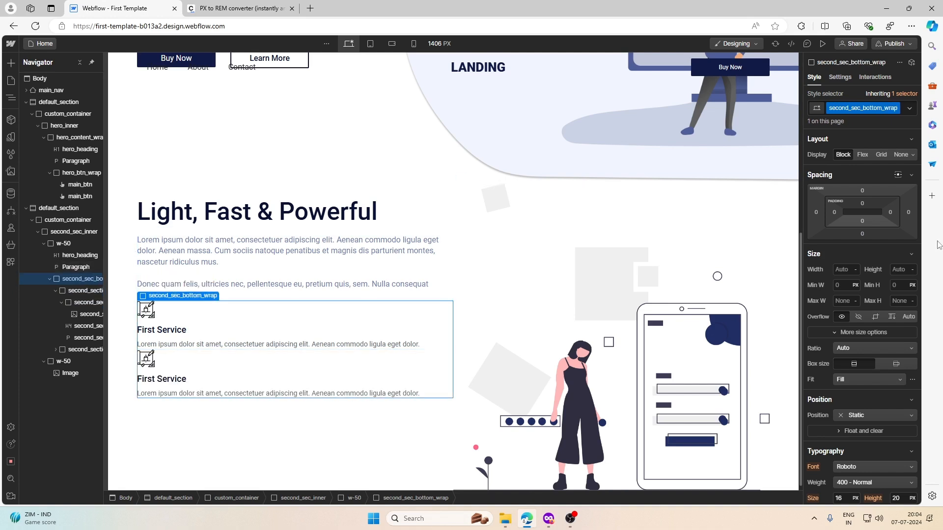
left_click(863, 155)
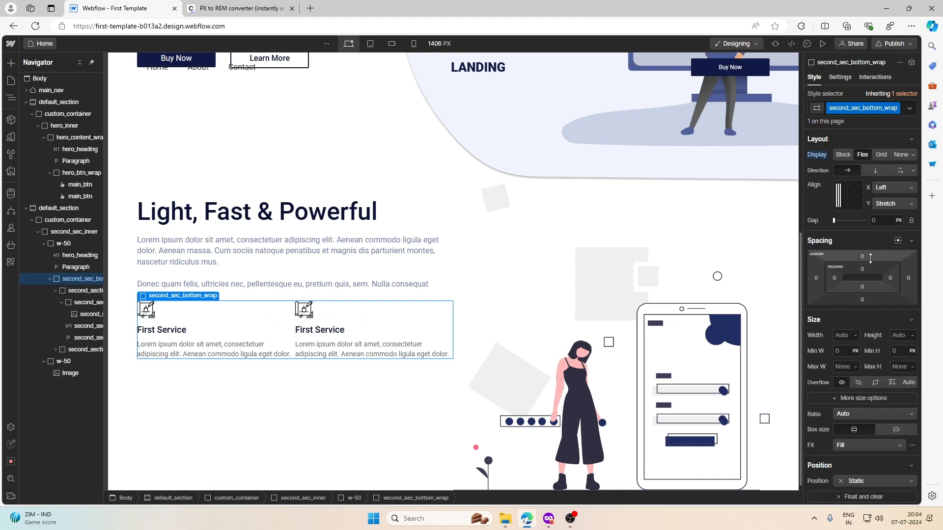
Step: Measure the gap between the two info cards in Figma and convert 30 px to rem in the converter
left_click(548, 518)
left_click(427, 383)
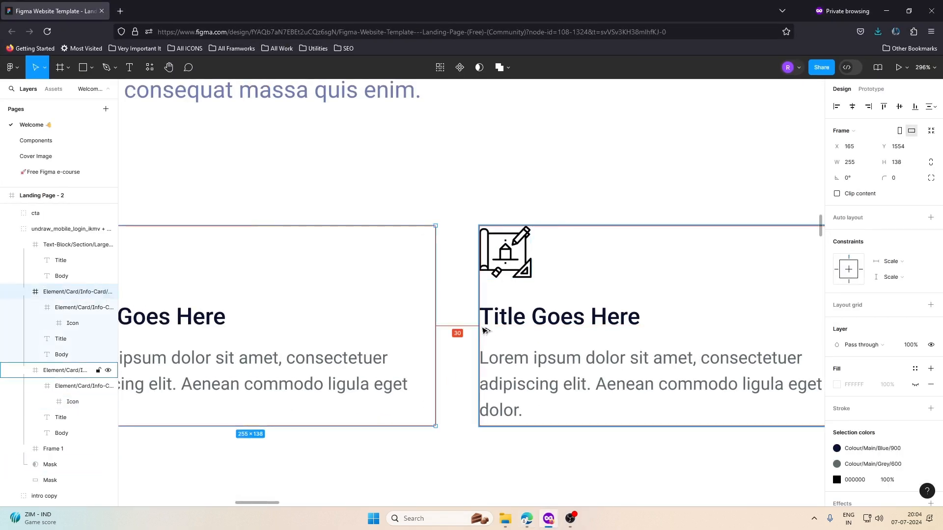
key("alt")
left_click(888, 7)
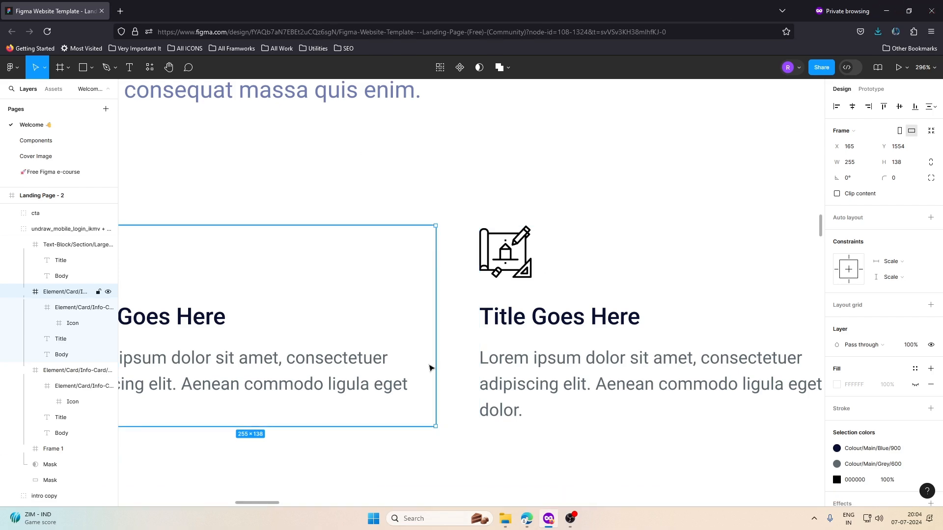
left_click(890, 7)
left_click(235, 7)
double_click(373, 164)
type("30")
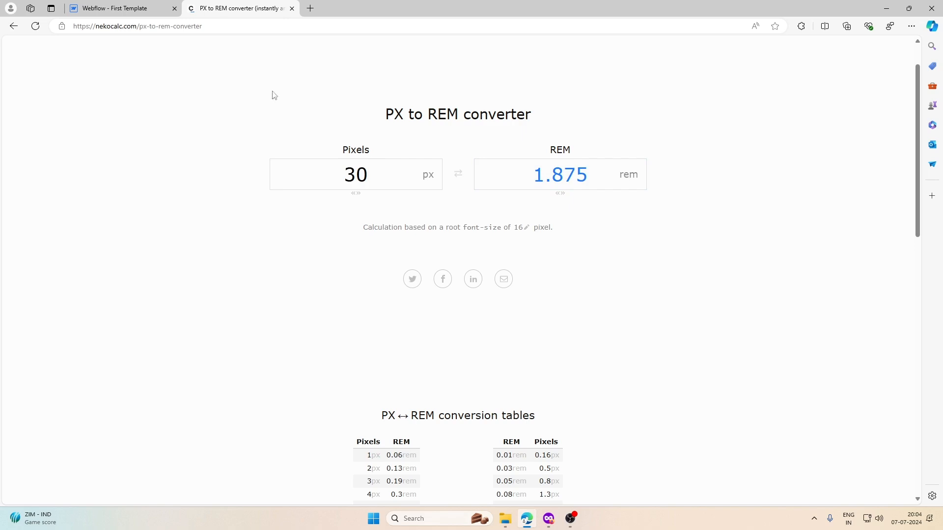
Step: Return to Webflow and set the gap of second_sec_bottom_wrap to 1.875rem
left_click(886, 9)
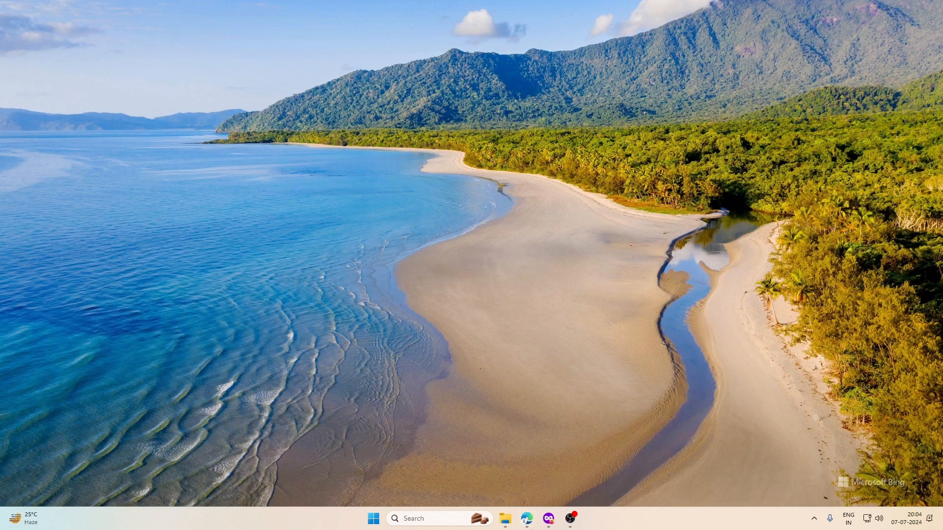
left_click(527, 519)
left_click(101, 5)
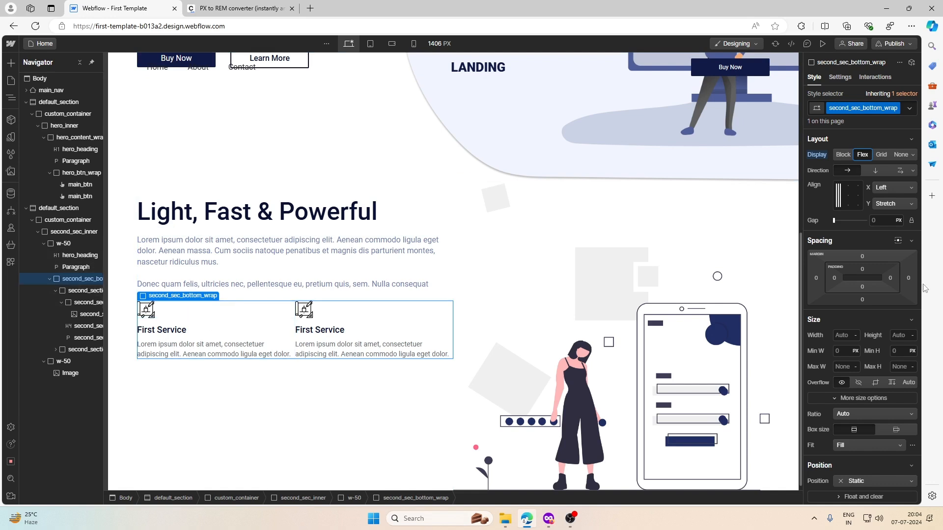
left_click(872, 217)
left_click(876, 221)
type("1.875rem")
key("Return")
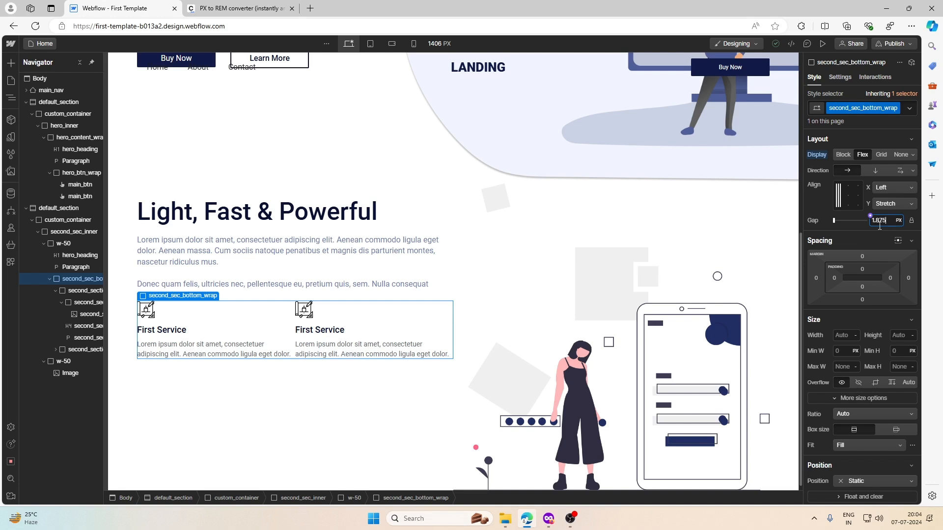
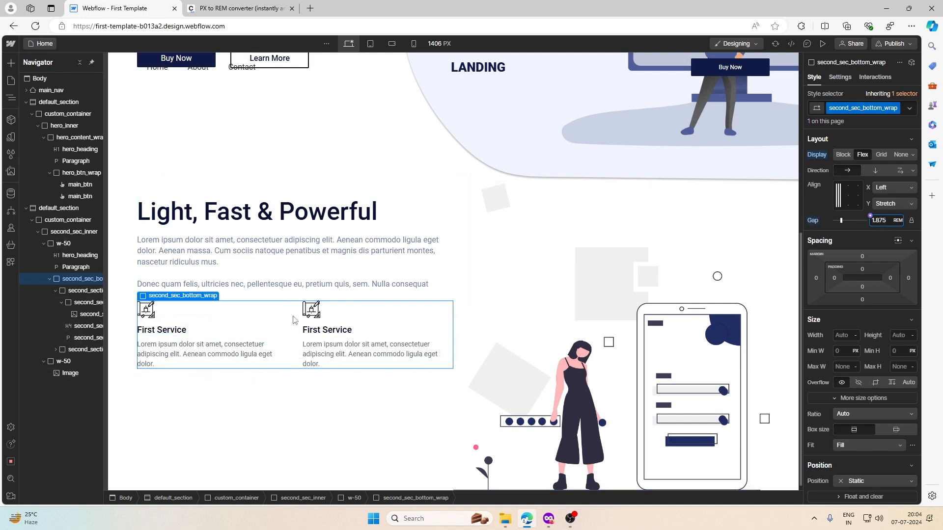
Step: Try the left-to-right Wrap down direction on second_sec_bottom_wrap, and return it to the single-row horizontal direction
left_click(284, 344)
left_click(307, 404)
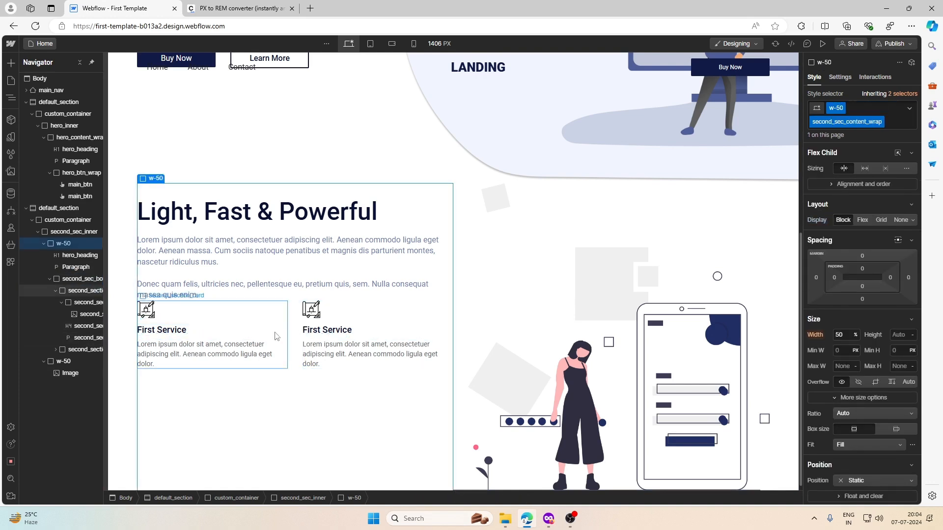
left_click(290, 326)
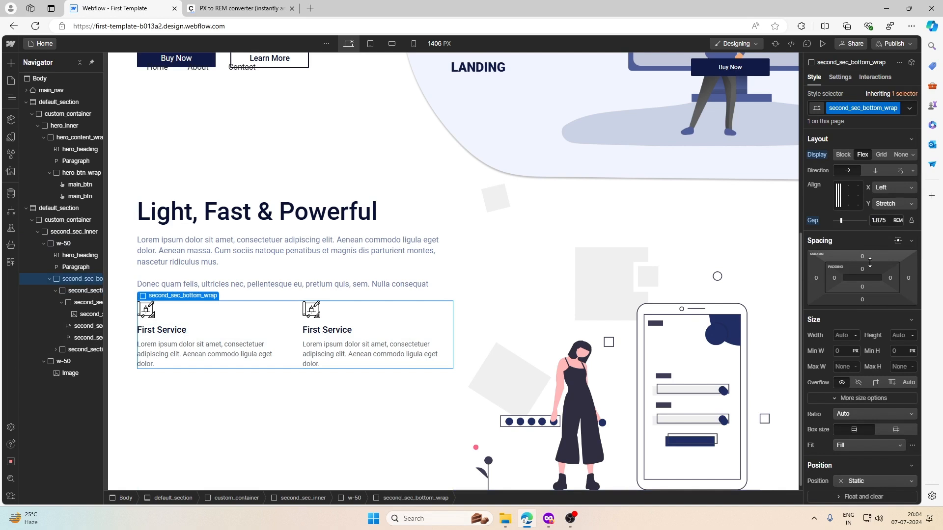
left_click(909, 205)
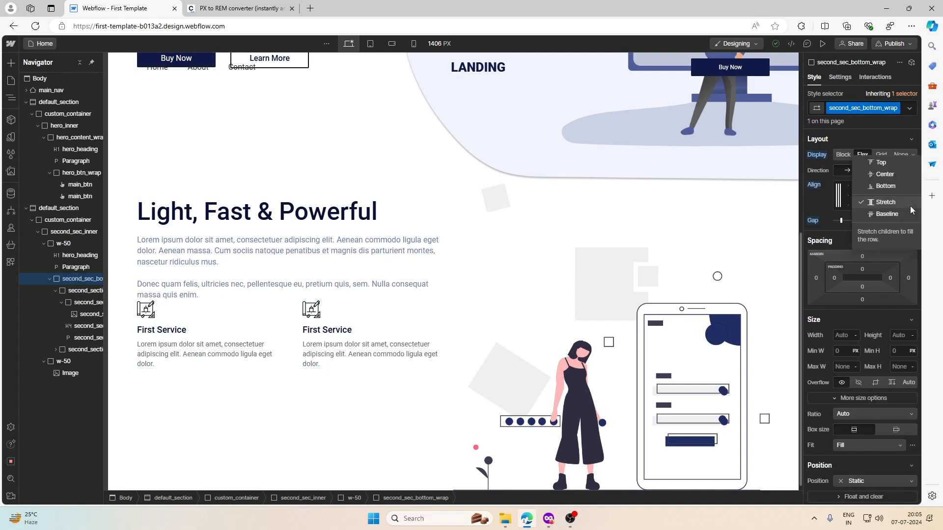
left_click(820, 202)
left_click(913, 172)
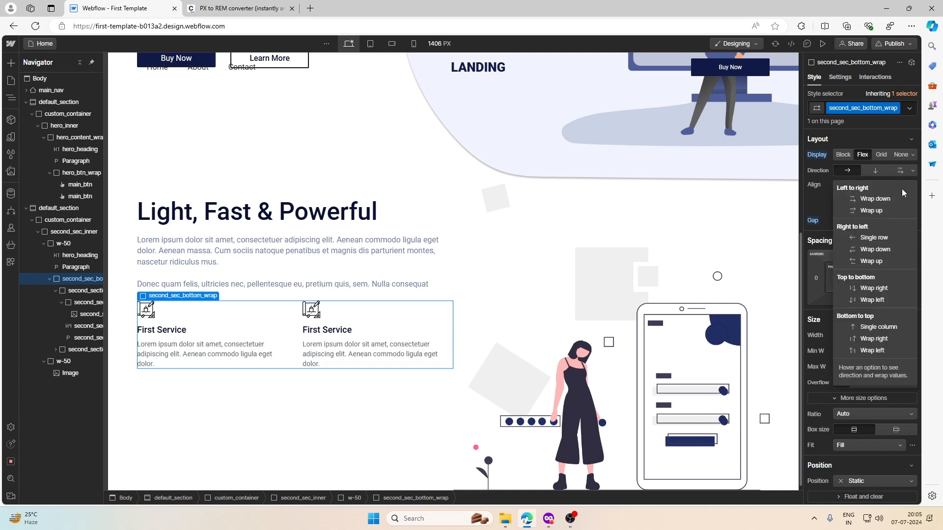
left_click(888, 199)
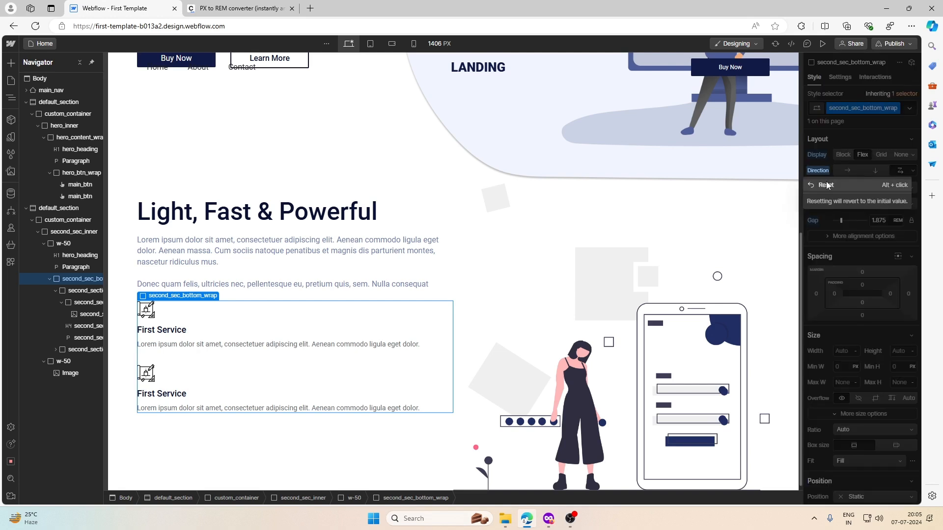
left_click(847, 170)
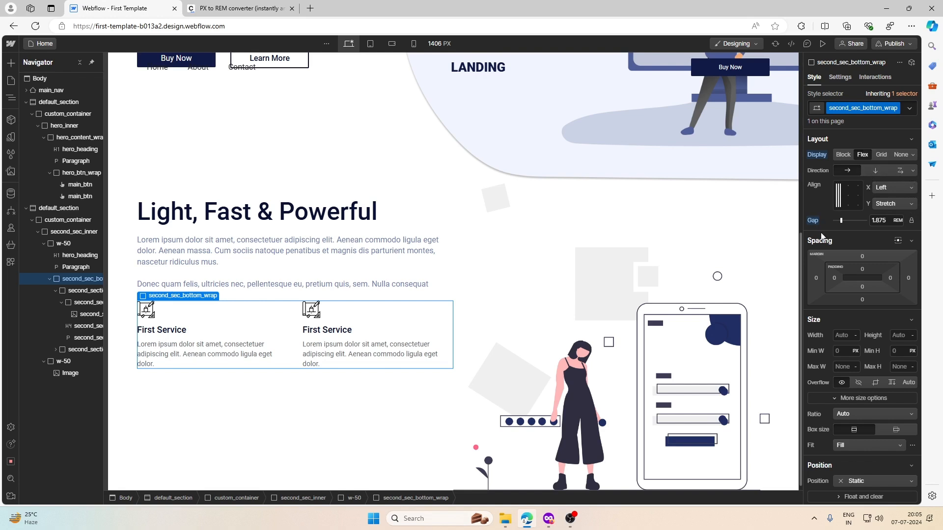
left_click(913, 170)
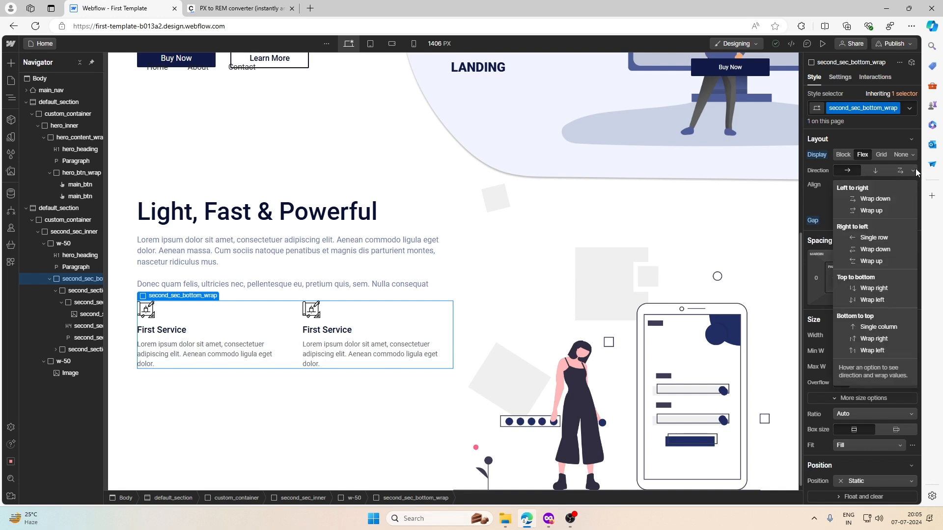
left_click(915, 169)
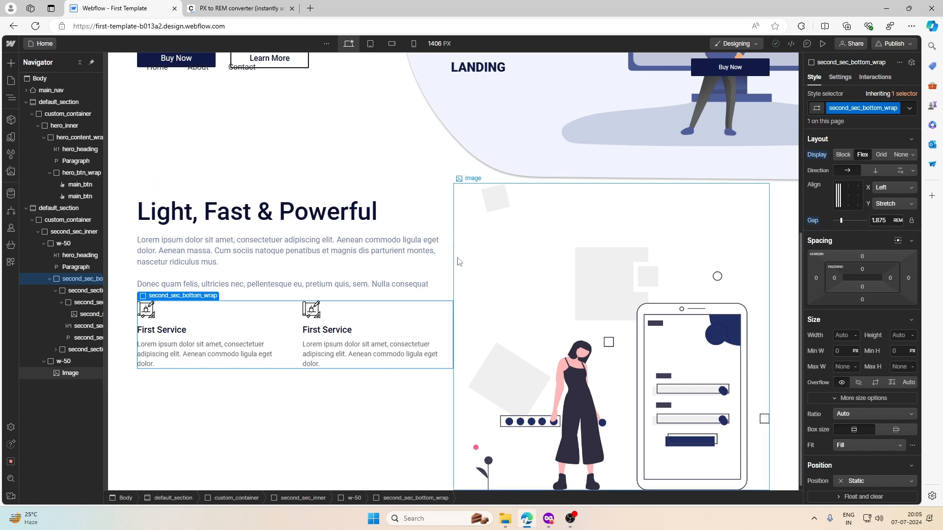
Step: Centre the contents of second_sec_inner vertically and set its gap to 1rem
scroll(294, 344, "down", 1)
left_click(241, 381)
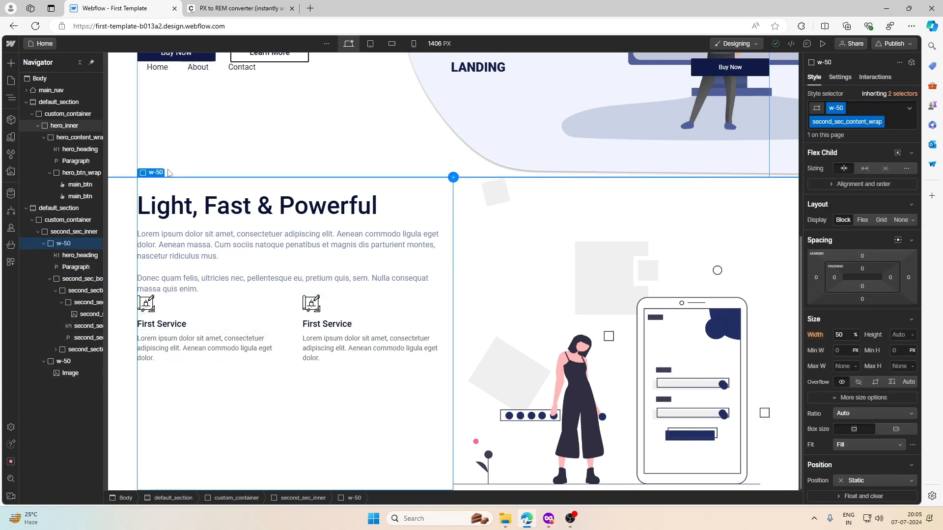
left_click(172, 163)
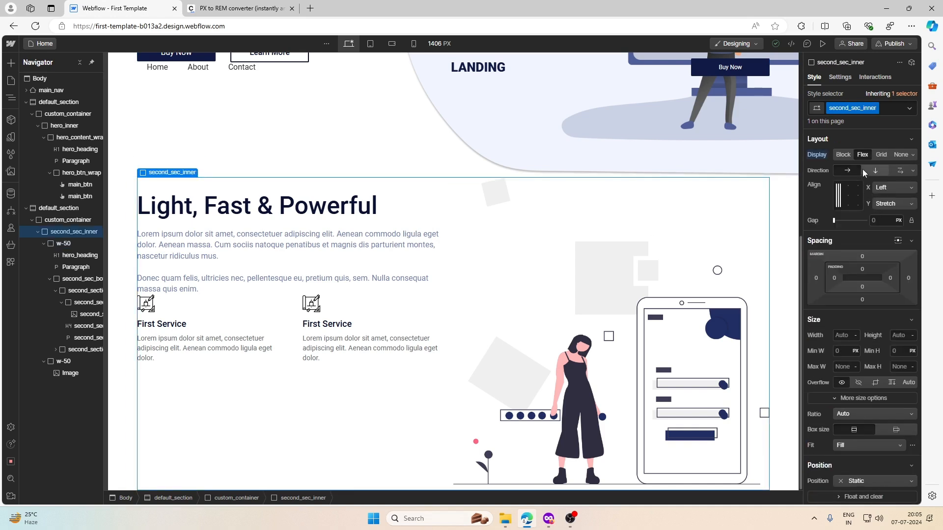
left_click(838, 196)
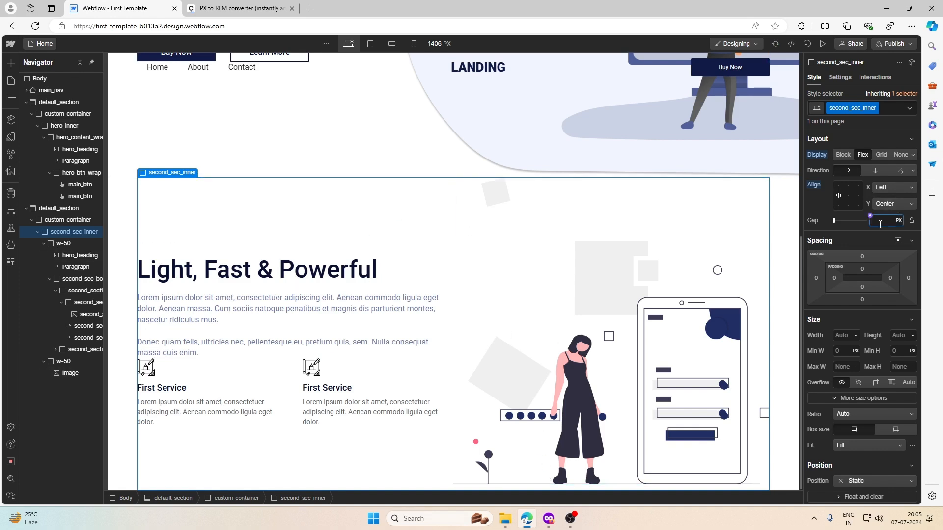
left_click(880, 224)
type("1rem")
key("Return")
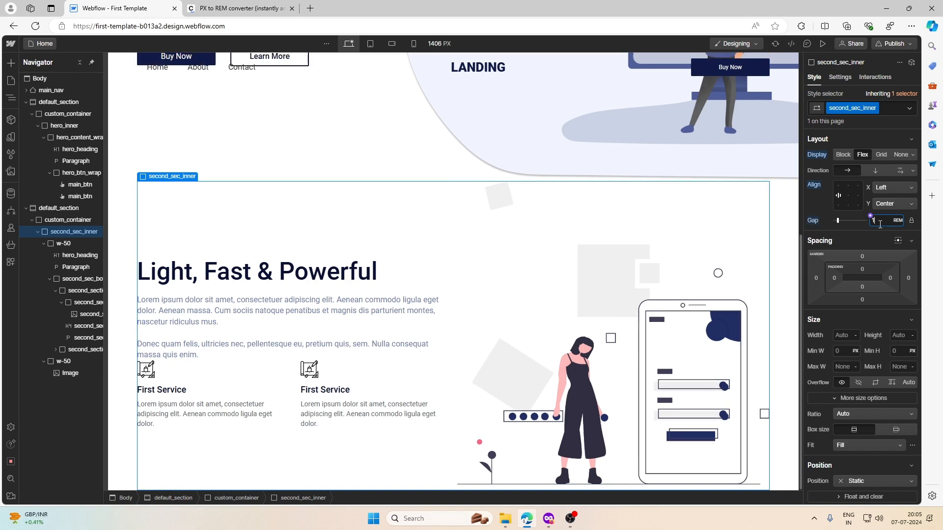
left_click(364, 191)
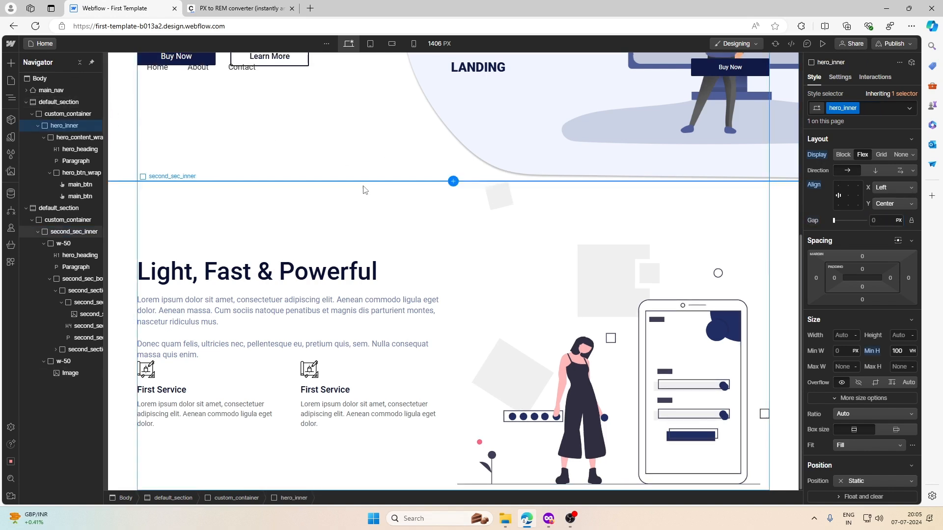
Step: Set both the top and bottom padding of second_sec_inner to 3rem
left_click(164, 193)
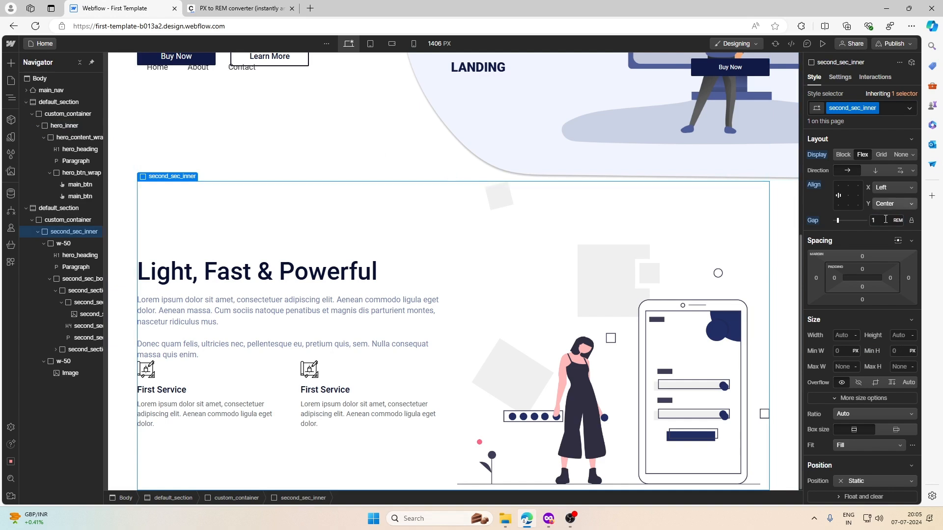
left_click(862, 269)
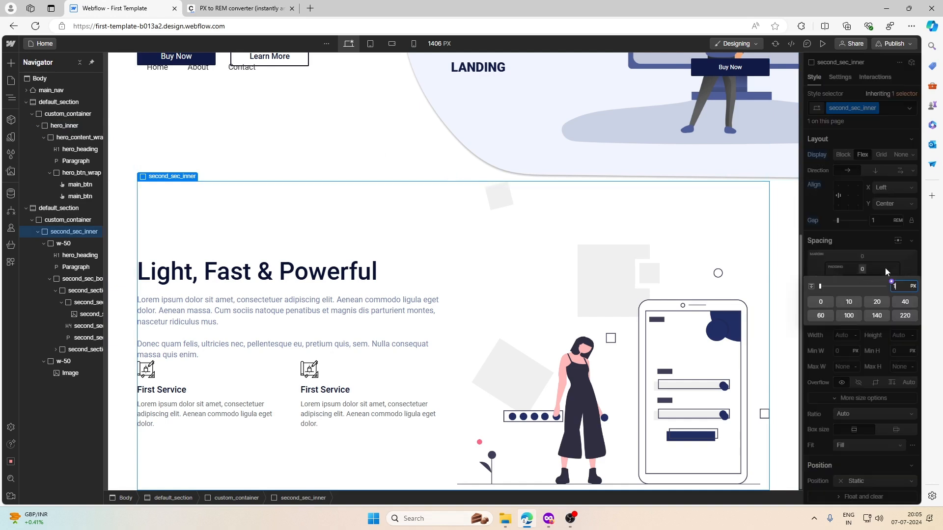
type("3rem")
key("Return")
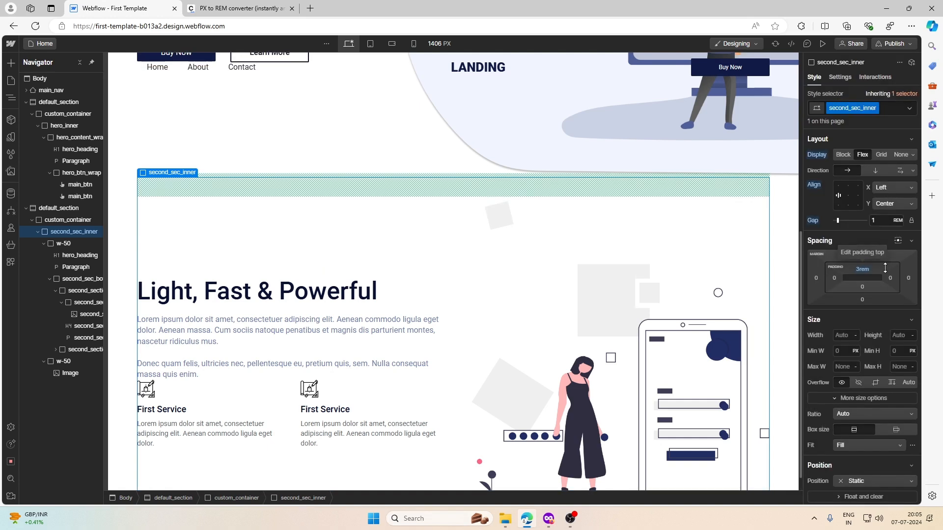
left_click(864, 269, "alt")
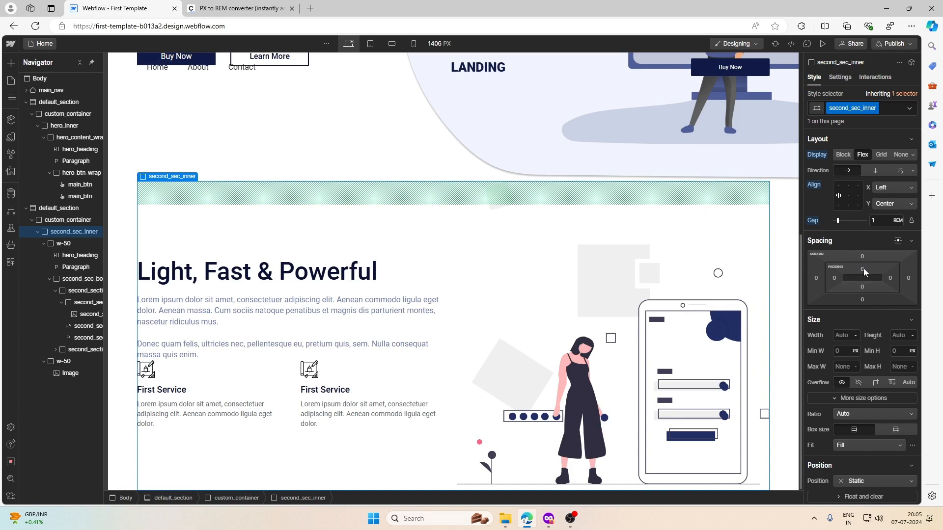
left_click(863, 269)
type("3rem")
key("Return")
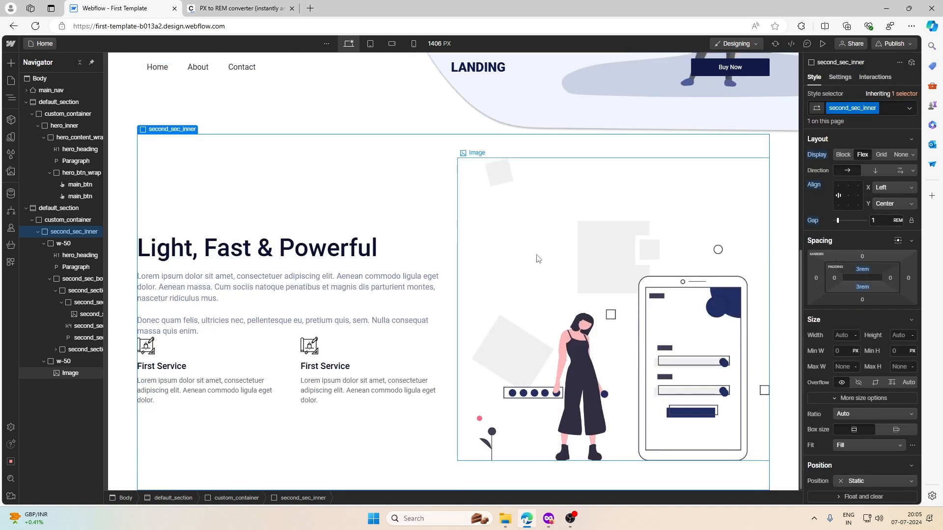
Step: Review the second section's layout and spacing together with the hero section above it
left_click(117, 169)
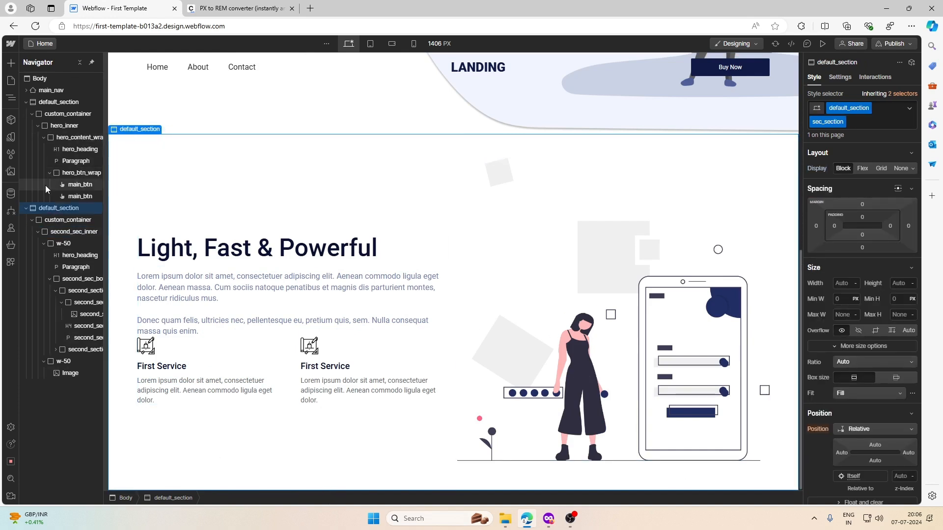
left_click(26, 207)
left_click(26, 102)
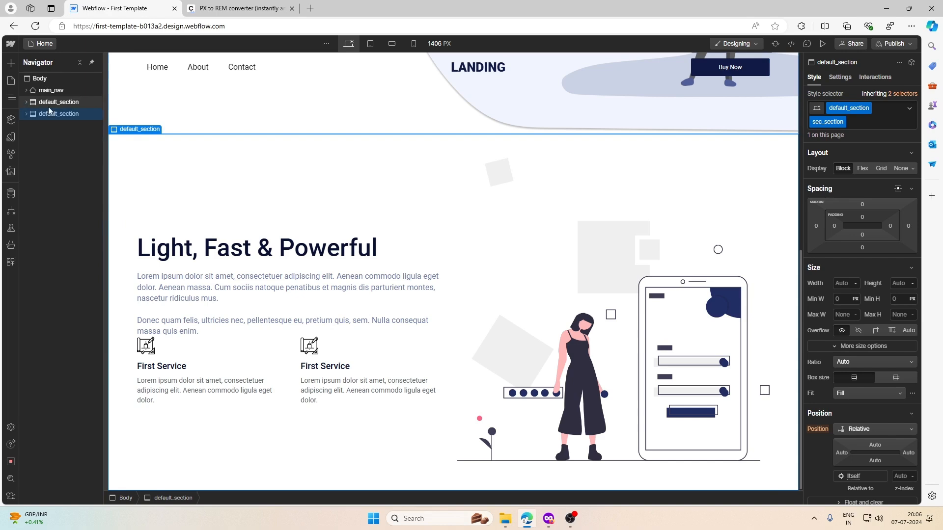
left_click(248, 147)
scroll(249, 150, "up", 5)
scroll(249, 150, "down", 5)
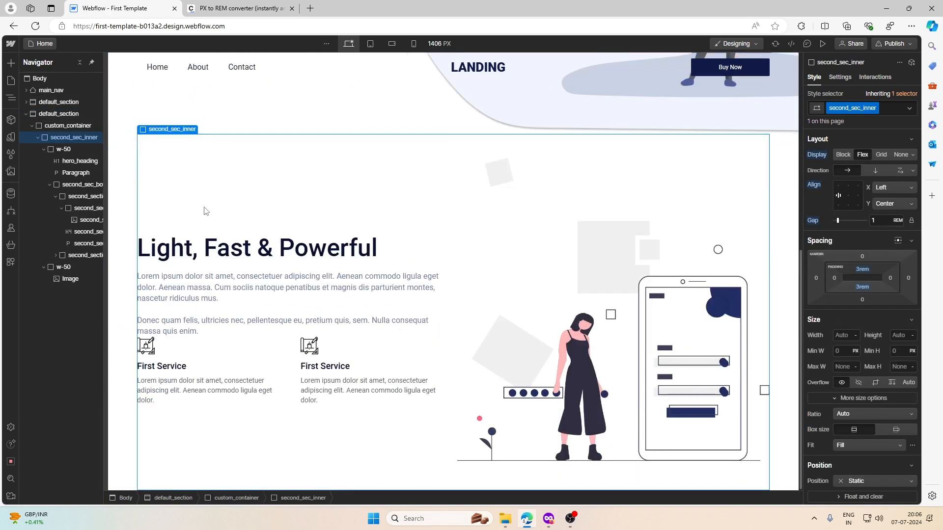
left_click(118, 199)
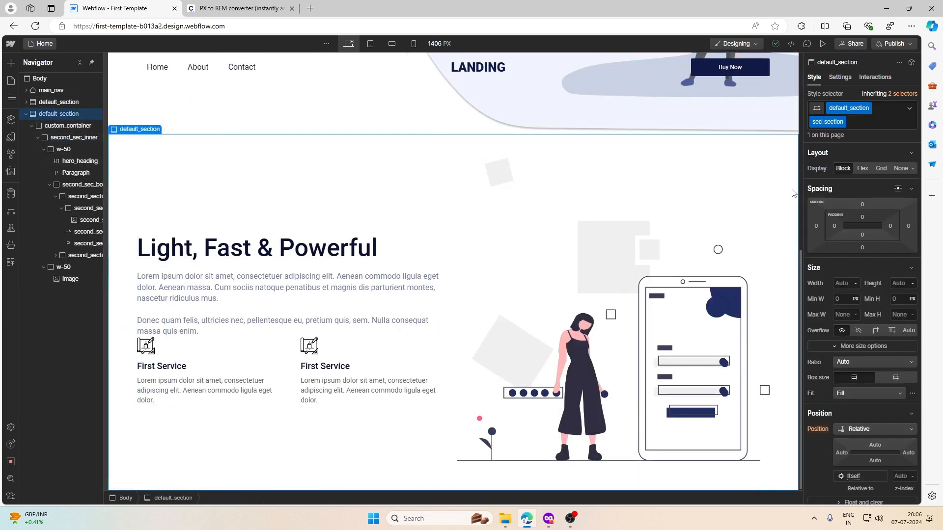
scroll(785, 193, "up", 5)
scroll(785, 193, "down", 5)
Step: Switch to the Figma design and examine the remaining landing page sections below the info cards, down to the footer
mouse_move(548, 524)
left_click(522, 479)
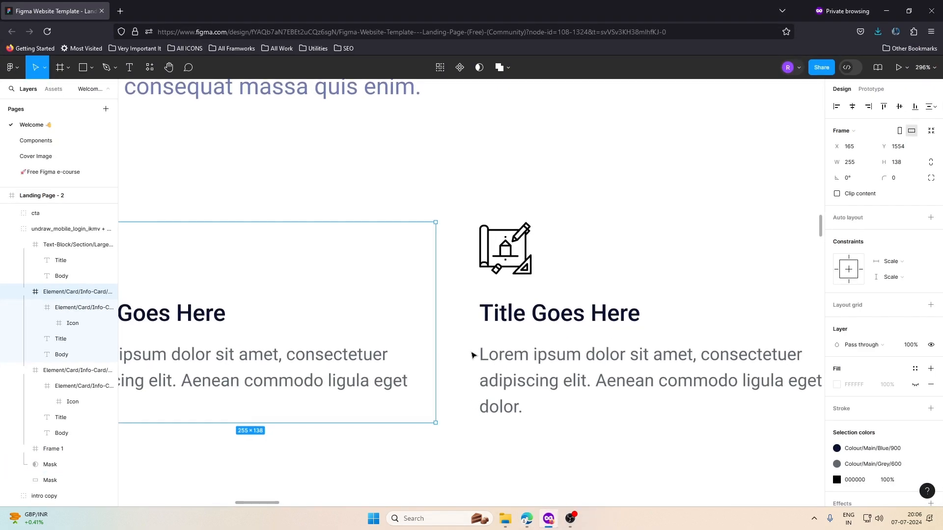
scroll(473, 354, "down", 5)
scroll(472, 354, "down", 2)
scroll(540, 339, "down", 5)
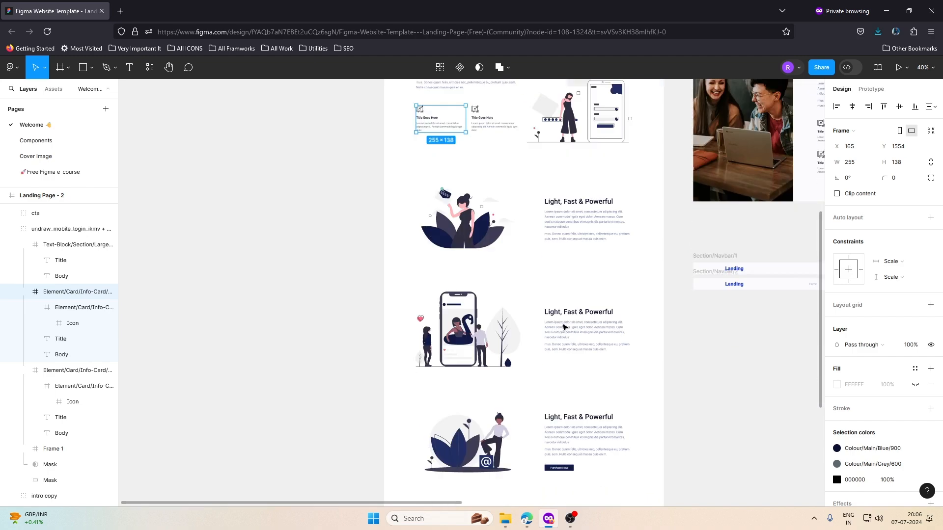
scroll(558, 325, "up", 3)
scroll(524, 261, "down", 1)
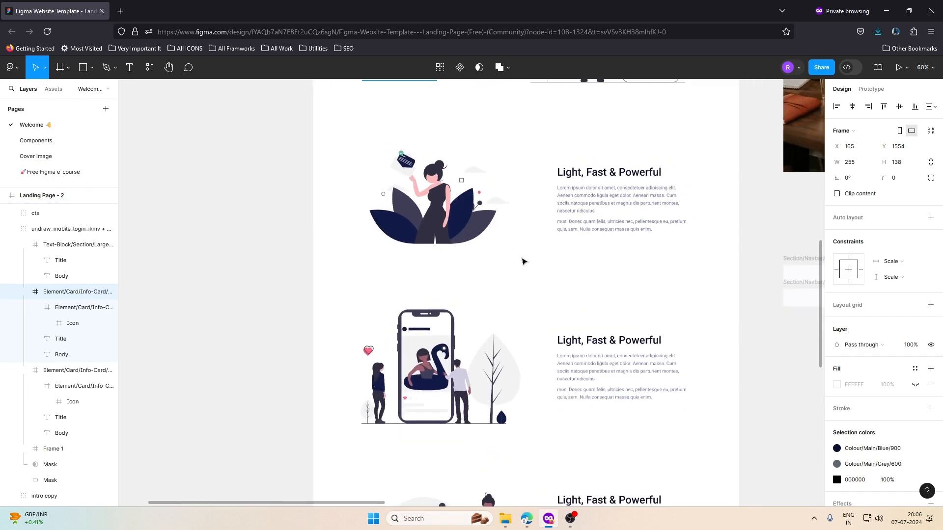
scroll(524, 261, "down", 6)
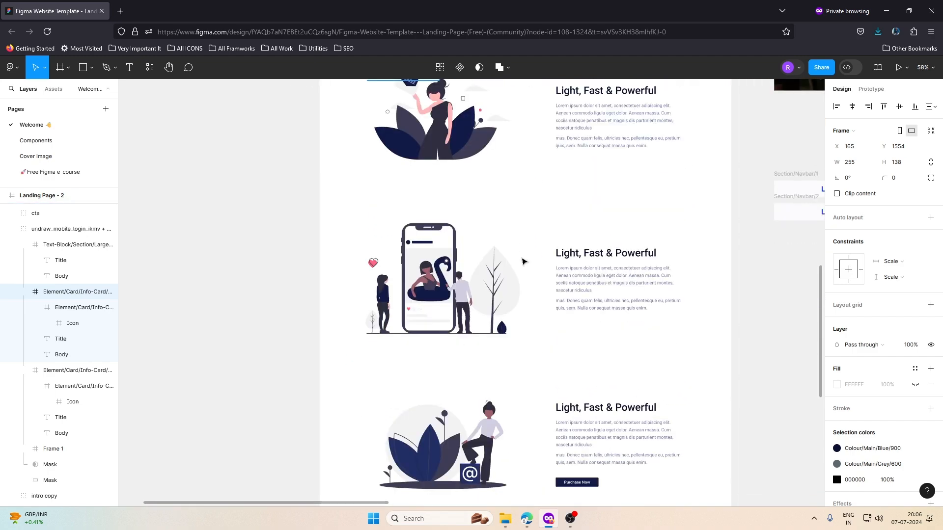
scroll(524, 262, "up", 5)
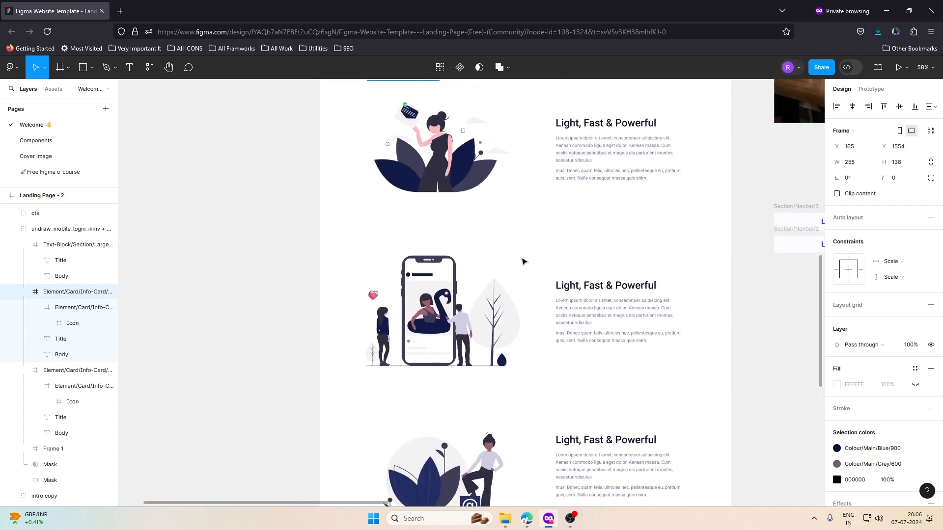
scroll(524, 262, "up", 1)
scroll(524, 261, "down", 9)
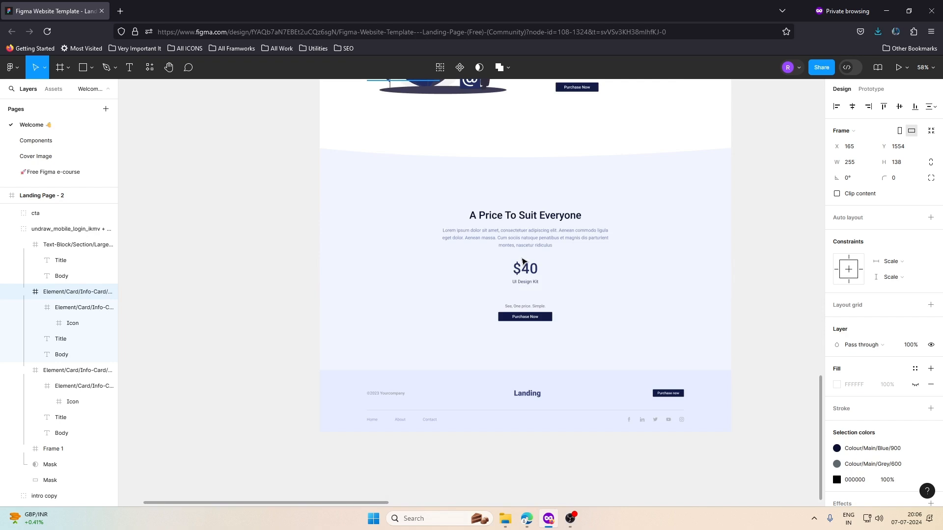
scroll(524, 261, "up", 7)
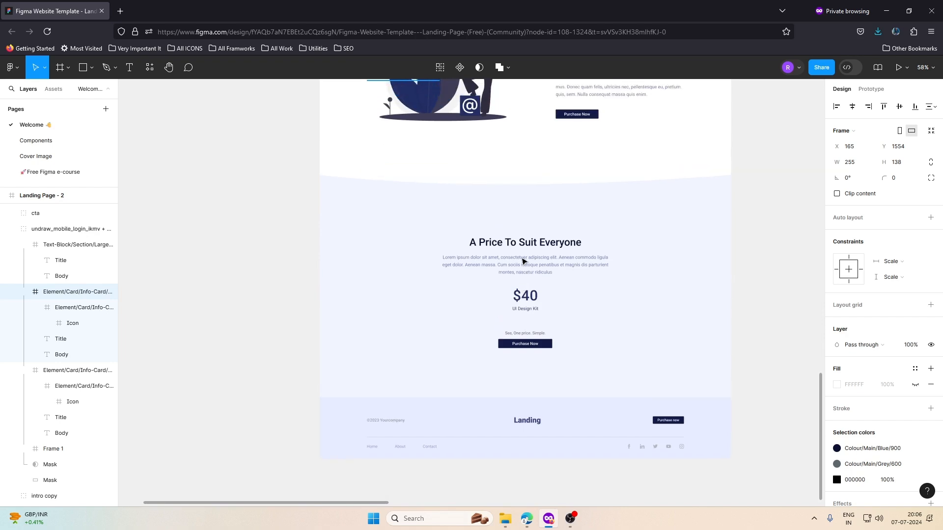
scroll(524, 262, "up", 2)
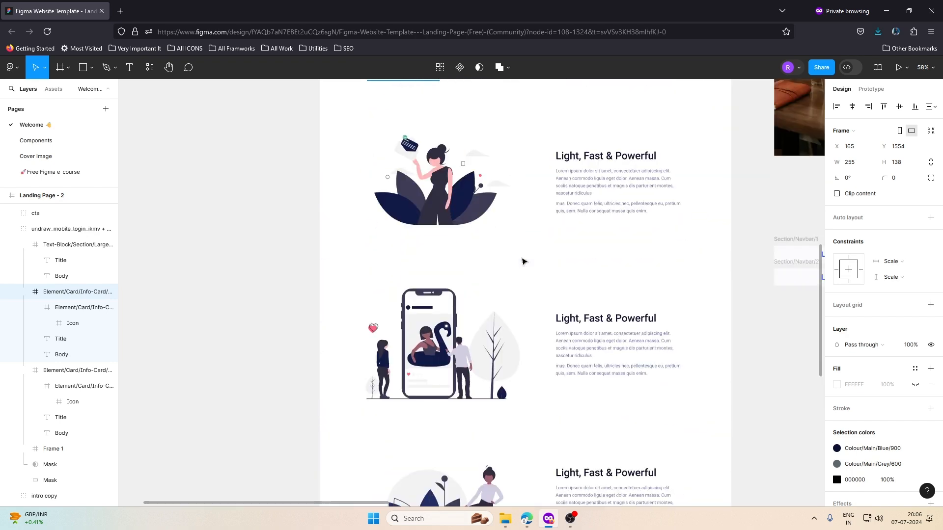
left_click(443, 265)
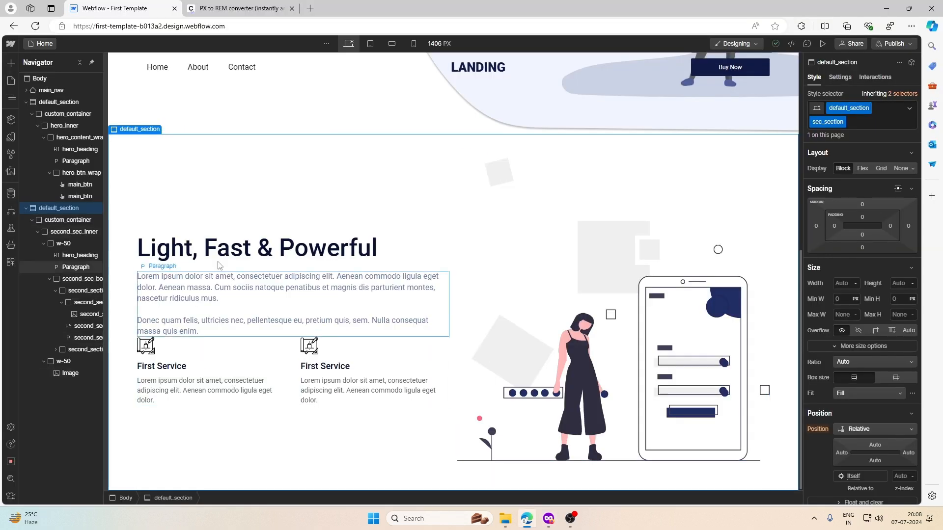
Step: In Webflow, collapse the two existing page sections and add a new Section at the end of the Body
left_click(26, 208)
left_click(26, 101)
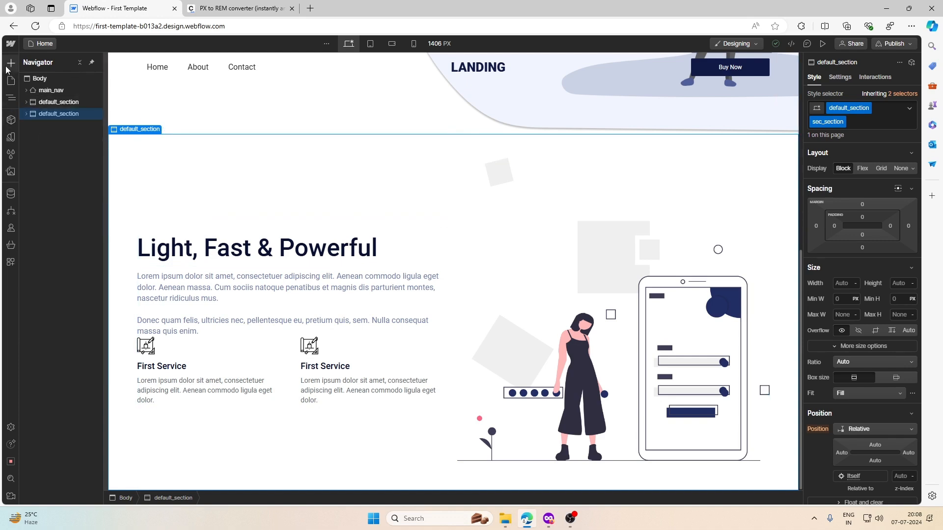
left_click(41, 78)
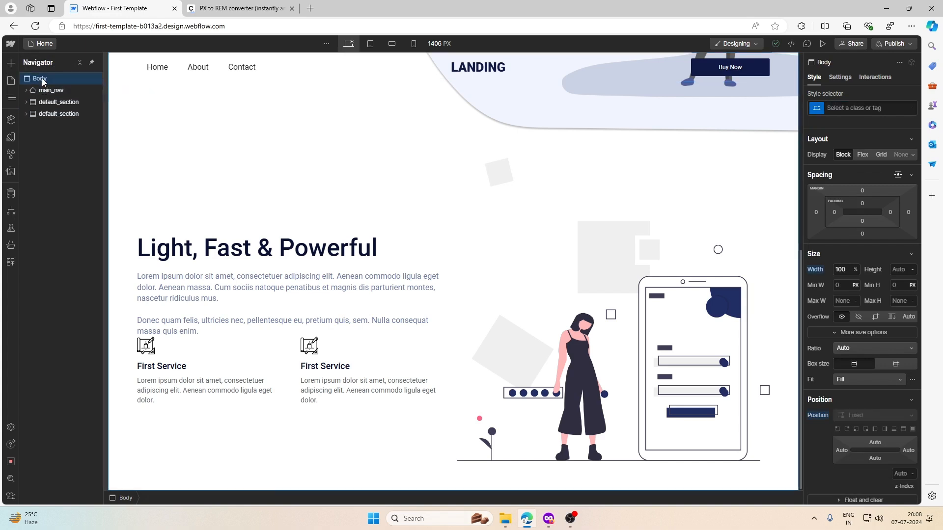
left_click(11, 63)
left_click(27, 145)
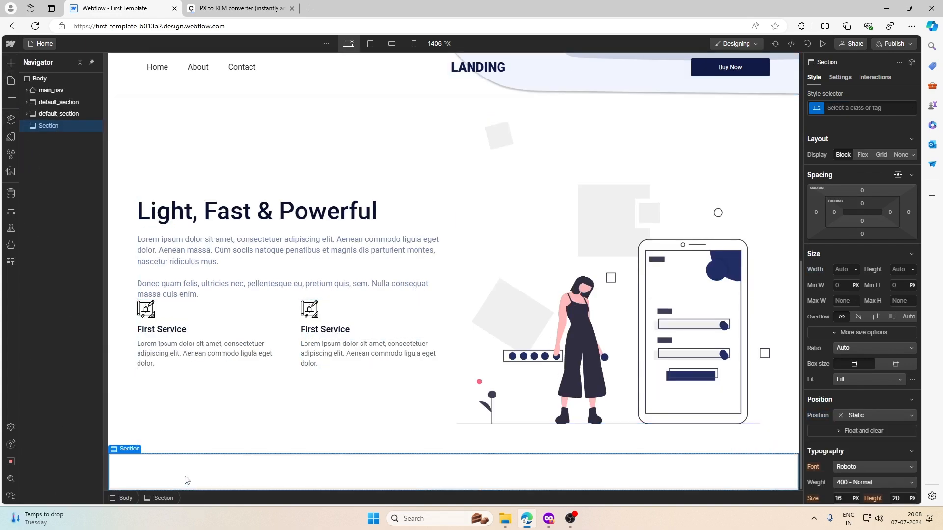
Step: Assign the default_section class to the new section and create the combo class third_section on it
left_click(864, 107)
type("de")
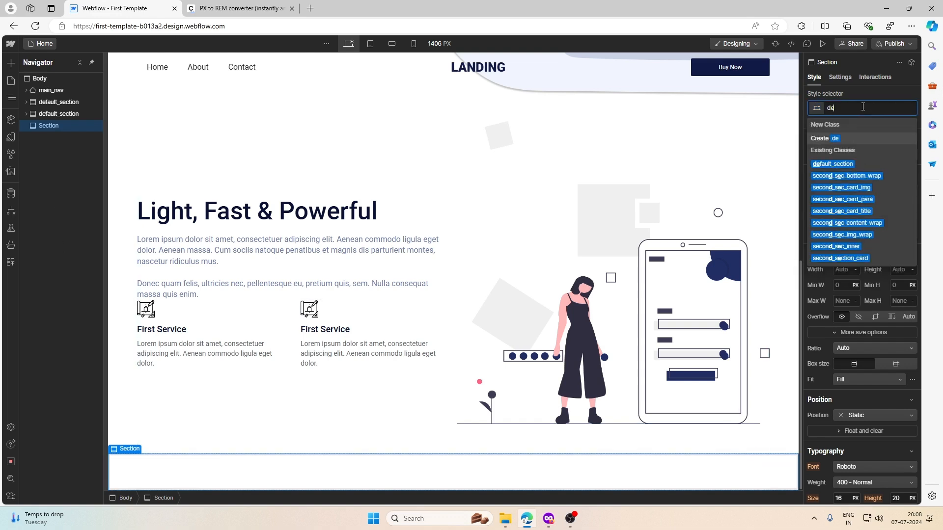
left_click(835, 163)
left_click(882, 108)
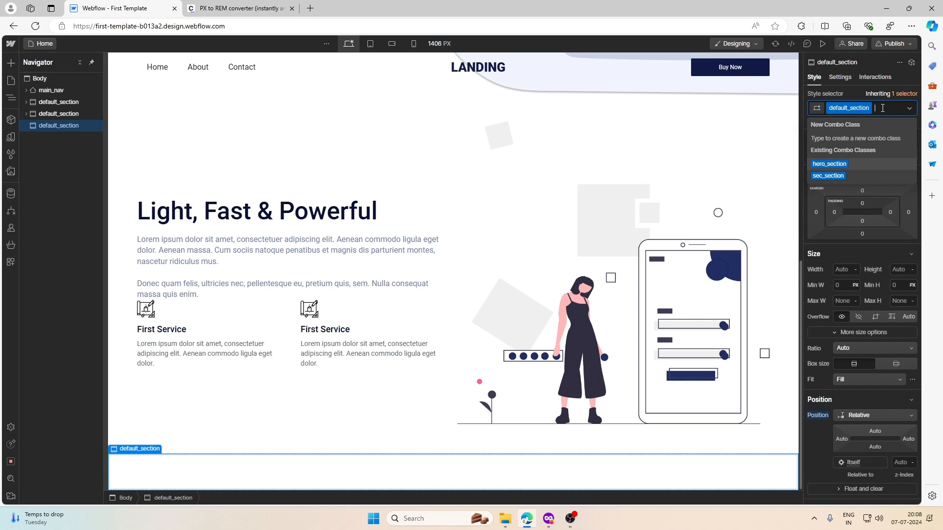
type("third_section")
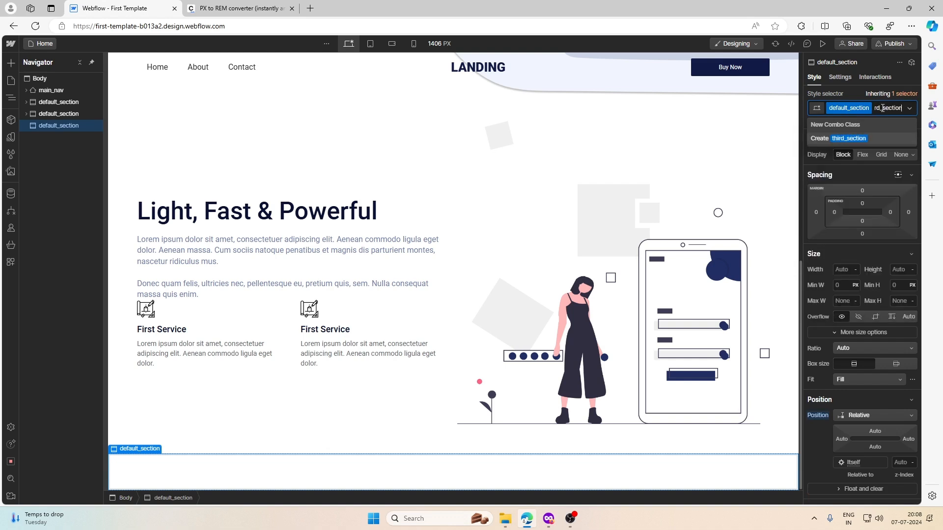
key("Return")
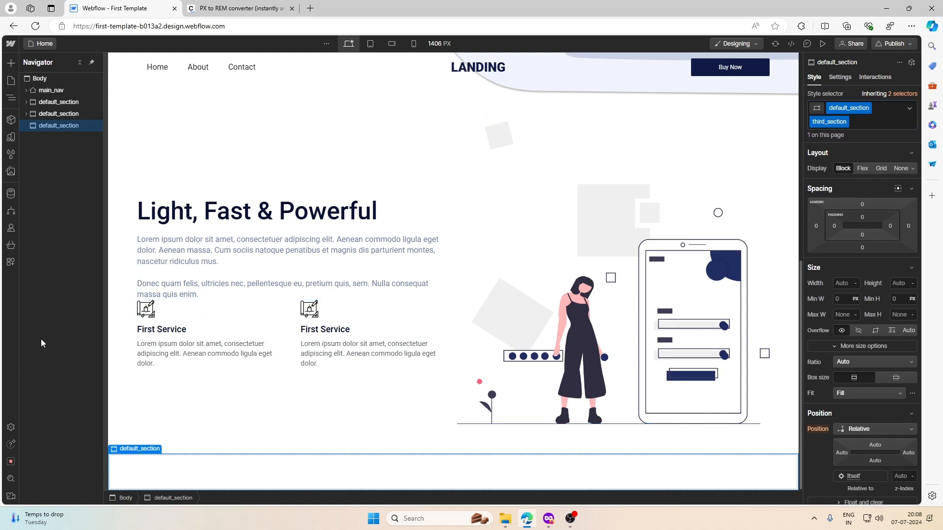
Step: Add a Container inside the new third section
left_click(11, 63)
left_click(76, 153)
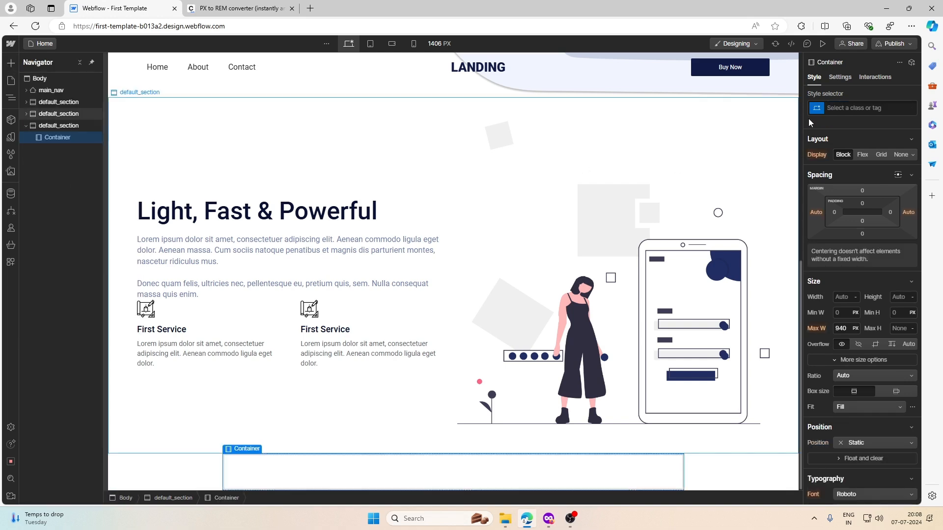
Step: Assign the existing custom_container class to the container in the new third section
left_click(844, 109)
type("c")
left_click(844, 164)
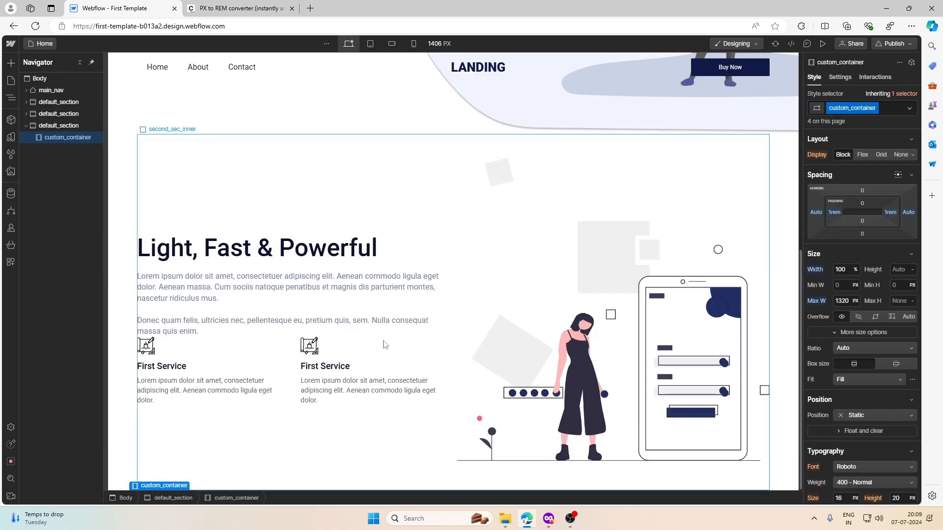
Step: Add a div block inside the third section's custom_container and give it a new class named third_sec_inner
left_click(11, 63)
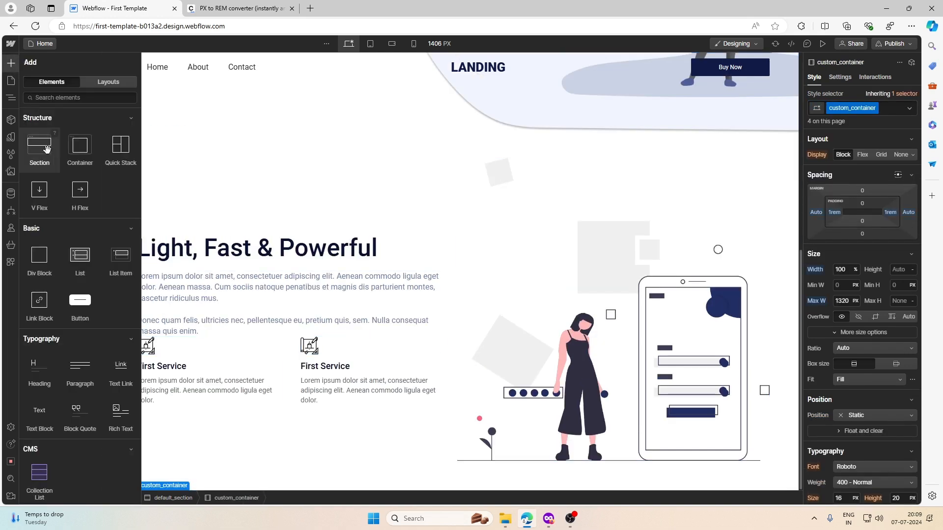
left_click(41, 258)
left_click(878, 108)
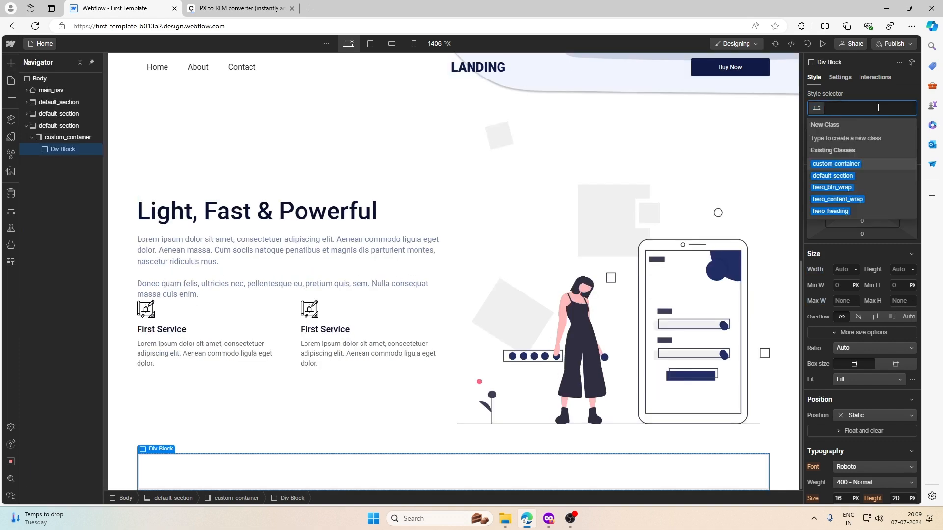
type("tg")
key("BackSpace")
key("BackSpace")
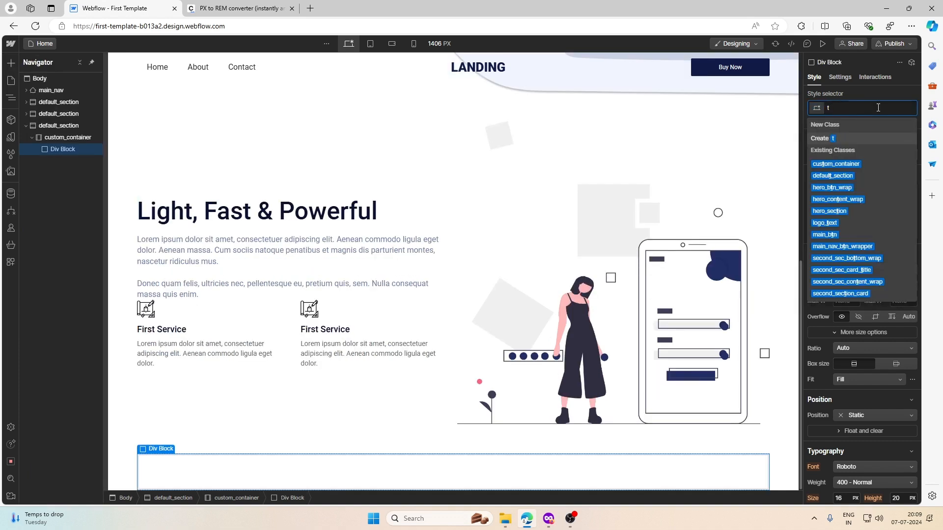
type("hird_sec_")
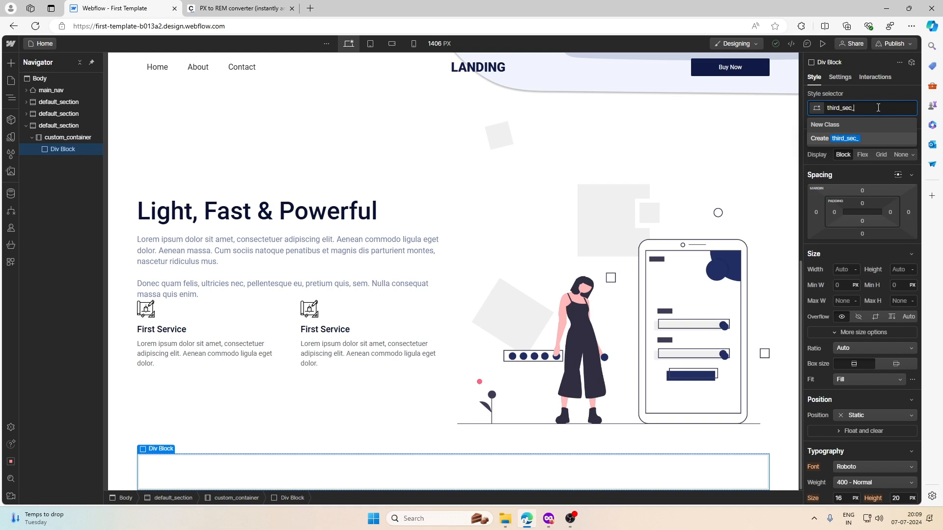
type("inner")
key("Return")
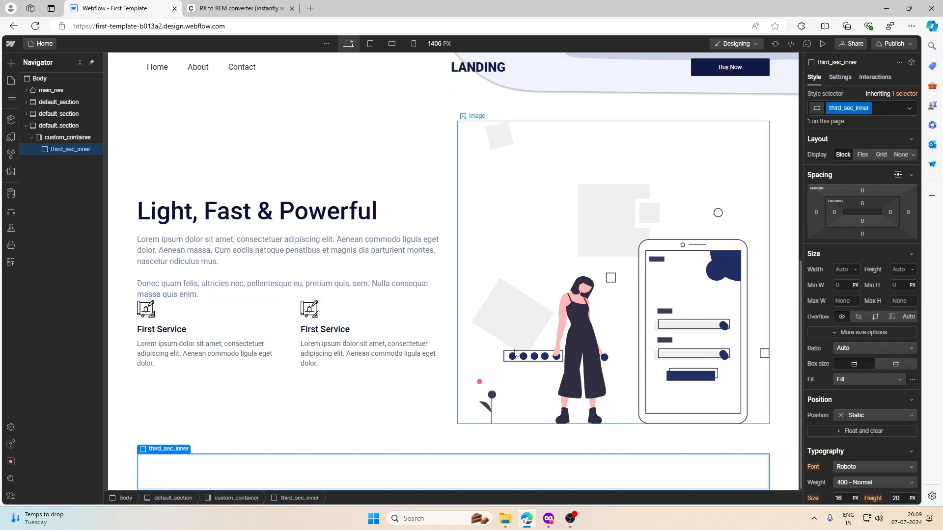
Step: Set the third section's top and bottom padding to 3rem on its third_section combo class
left_click(862, 202)
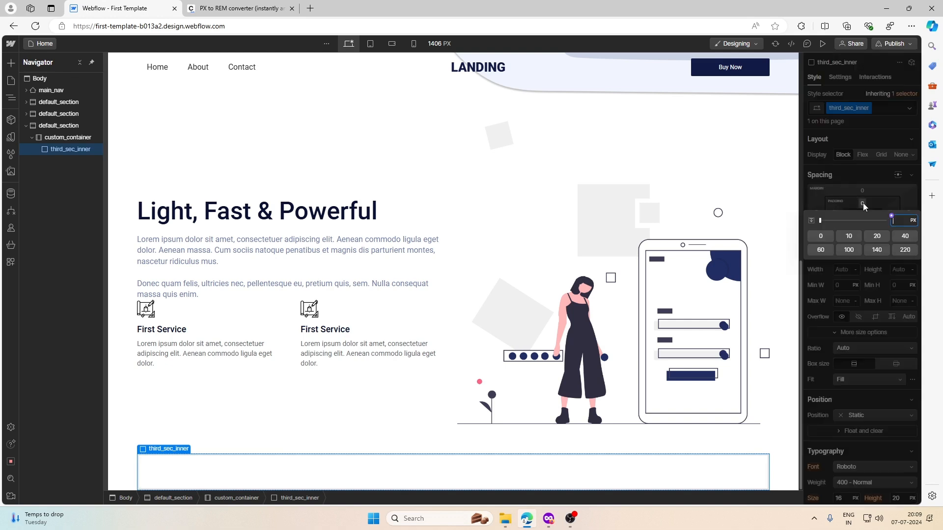
key("Escape")
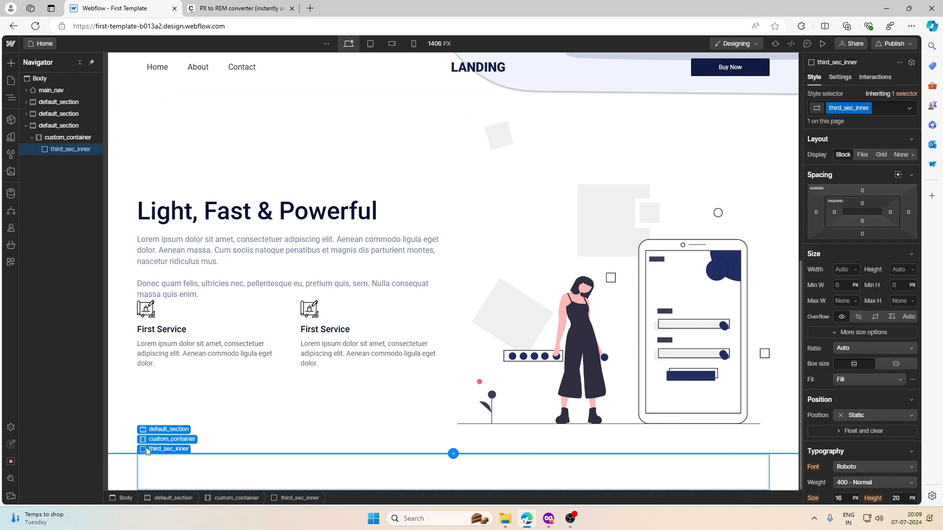
left_click(152, 429)
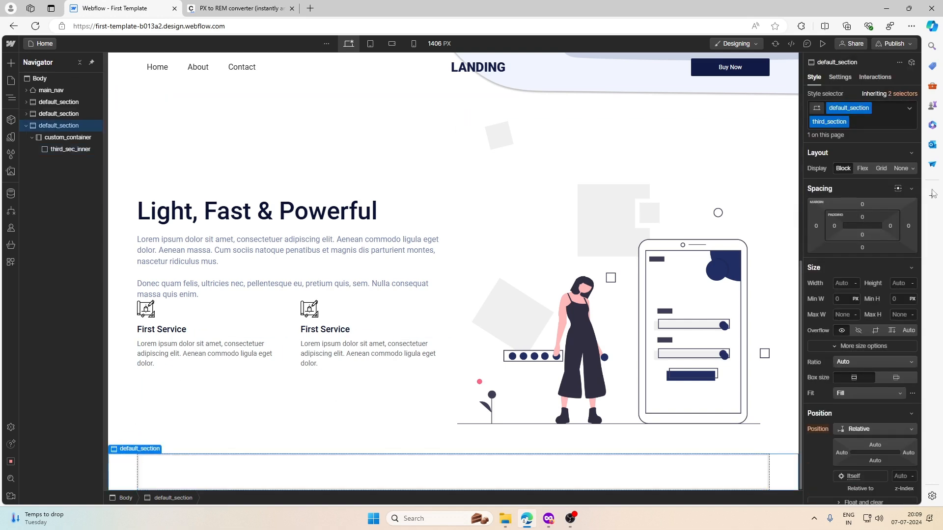
left_click(862, 216)
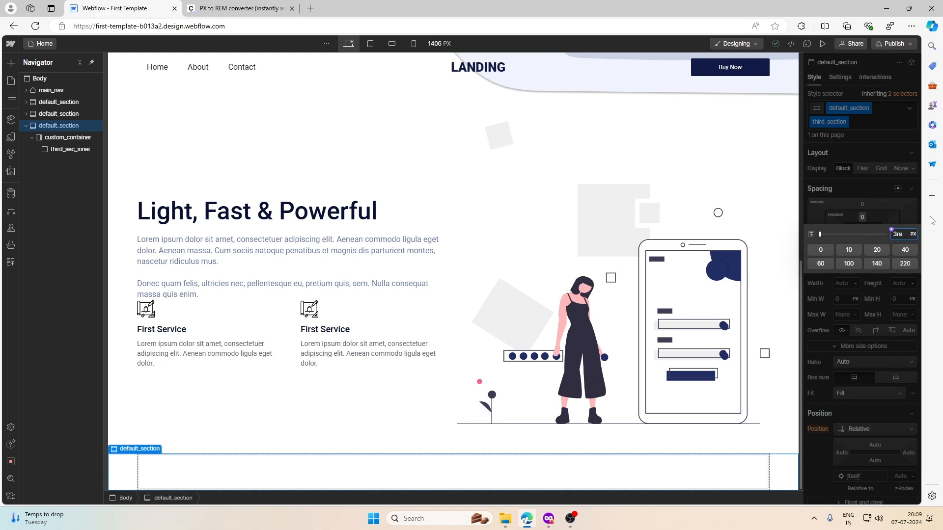
key("Return")
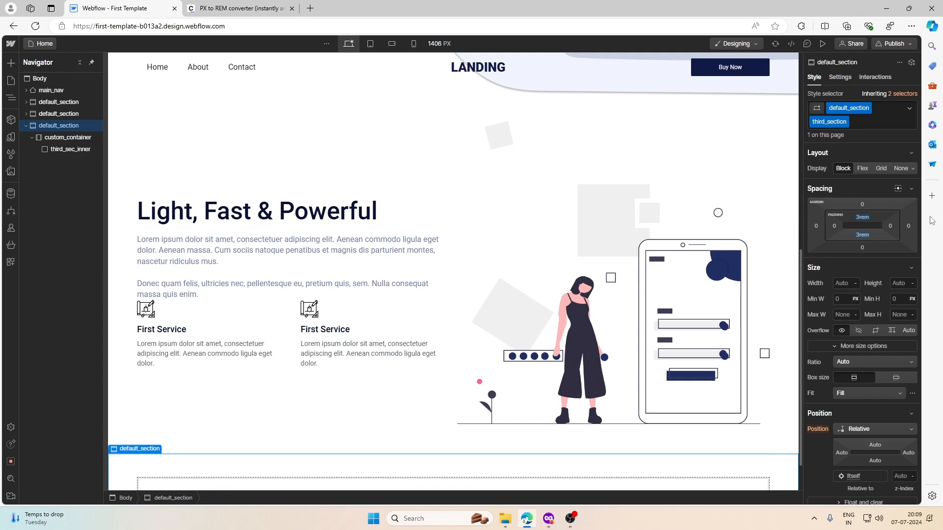
scroll(390, 330, "down", 1)
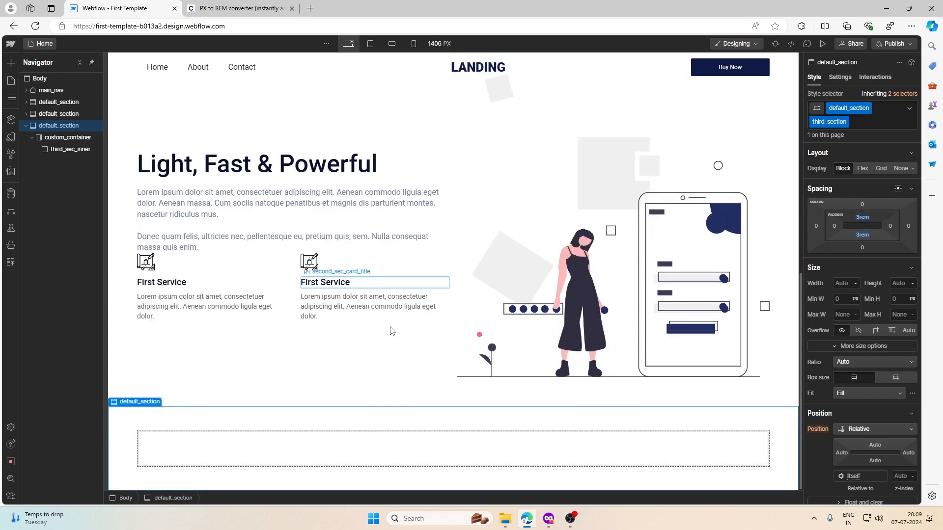
Step: Check the section layout in the Figma design, and add a div block with the existing w-50 class inside third_sec_inner
left_click(261, 445)
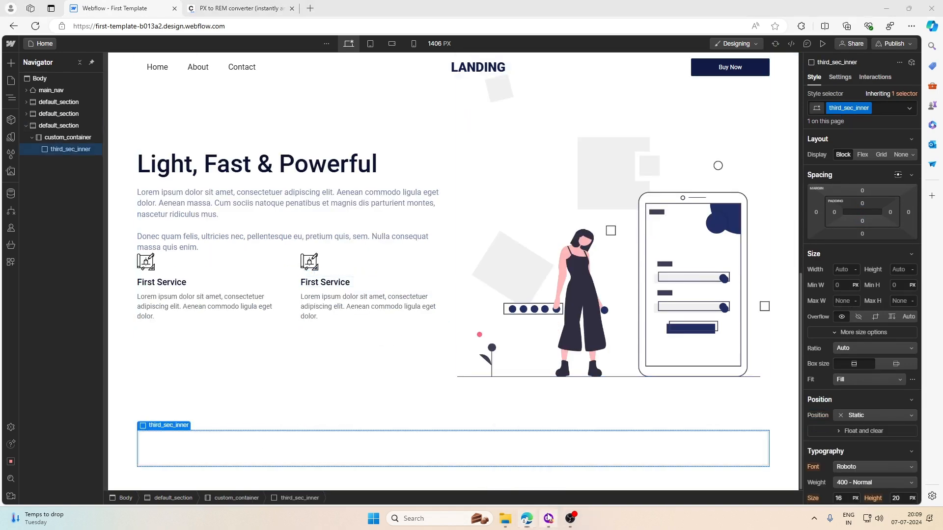
key("alt+Tab")
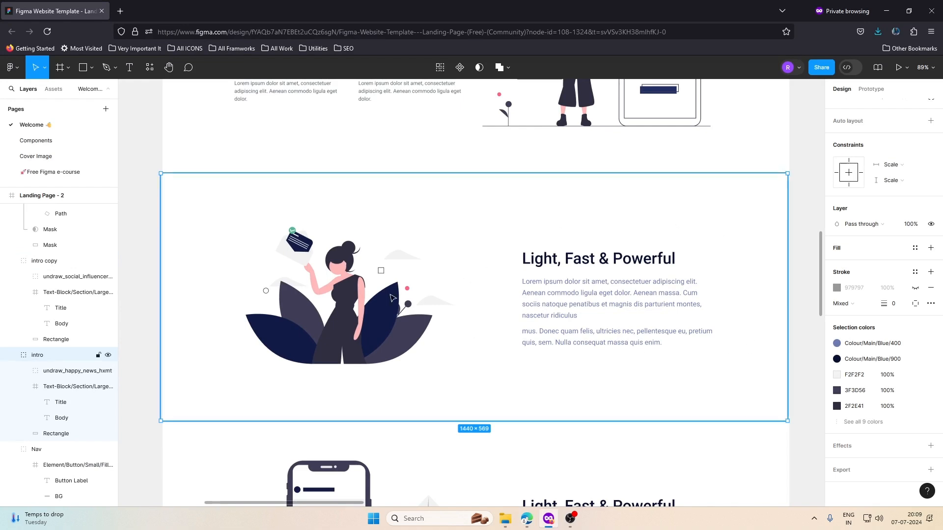
left_click(886, 11)
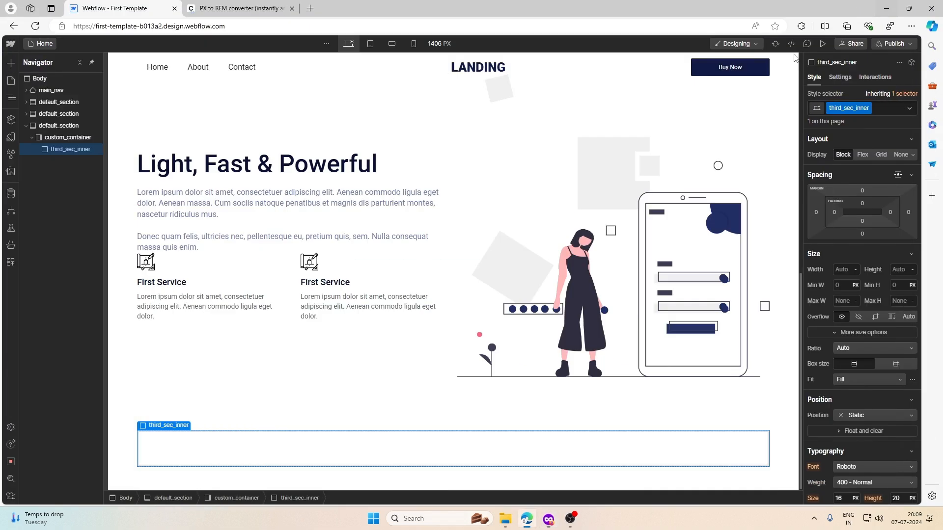
left_click(11, 63)
left_click(42, 265)
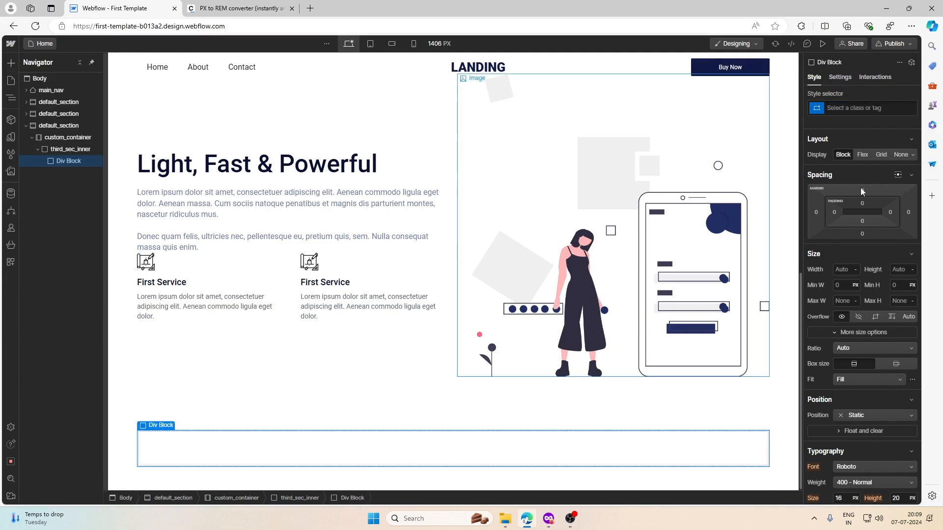
left_click(869, 108)
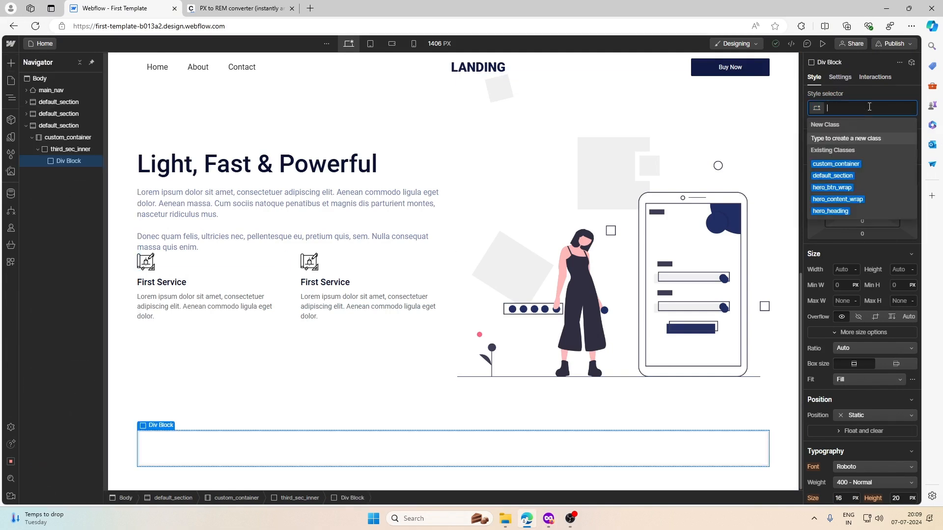
type("w-")
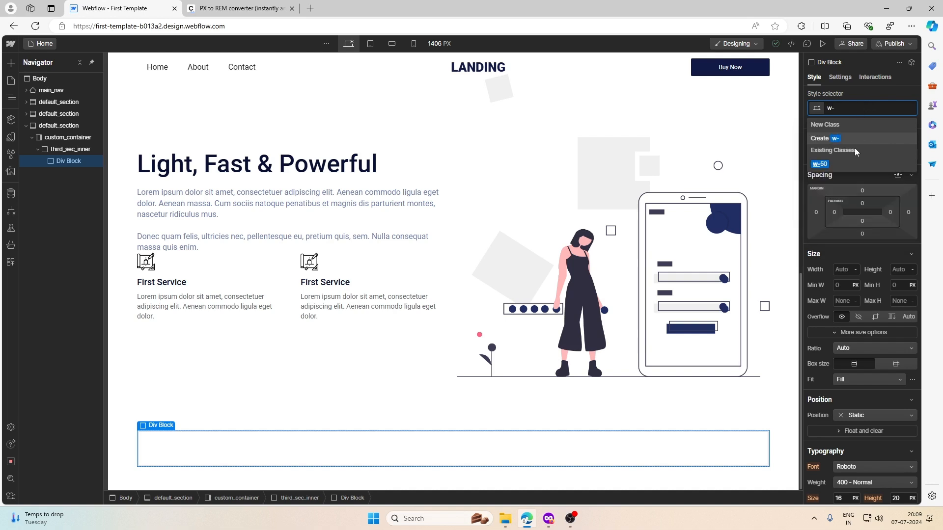
left_click(853, 164)
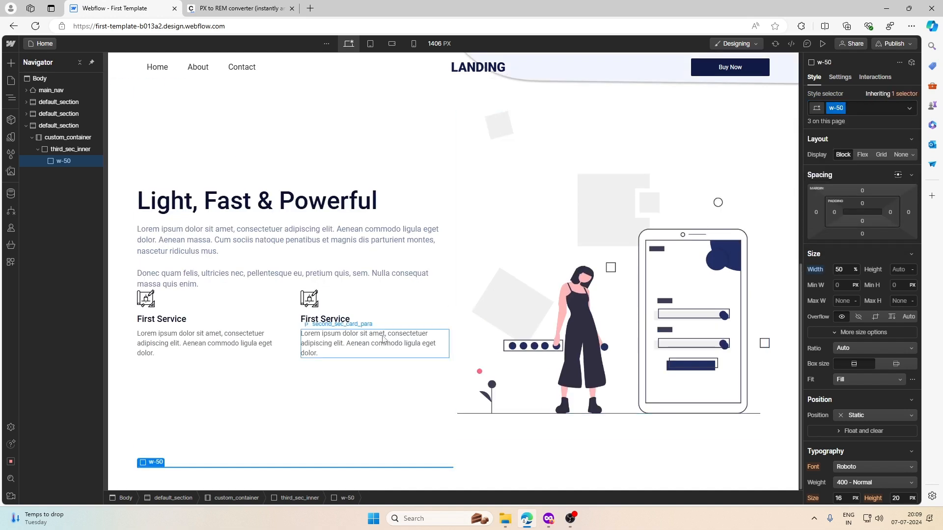
Step: Add a second div block inside third_sec_inner and assign it the w-50 class
left_click(160, 454)
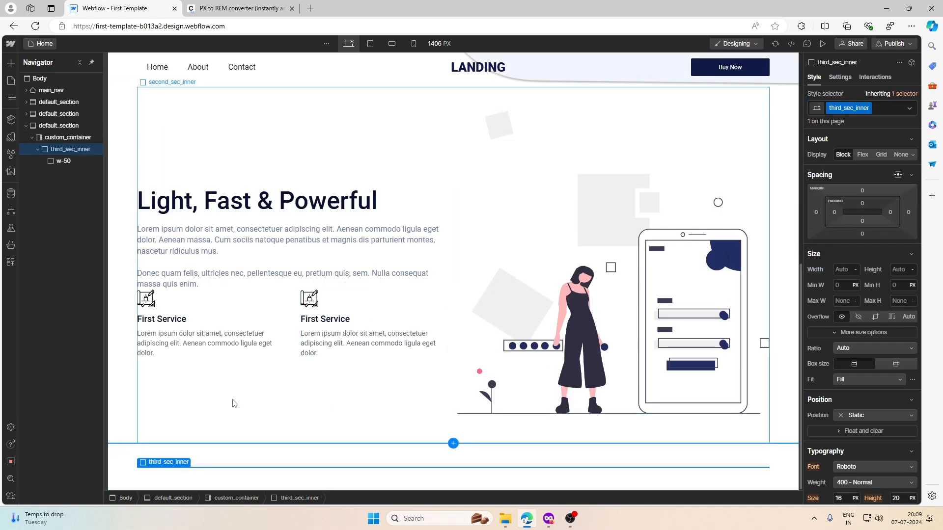
left_click(11, 63)
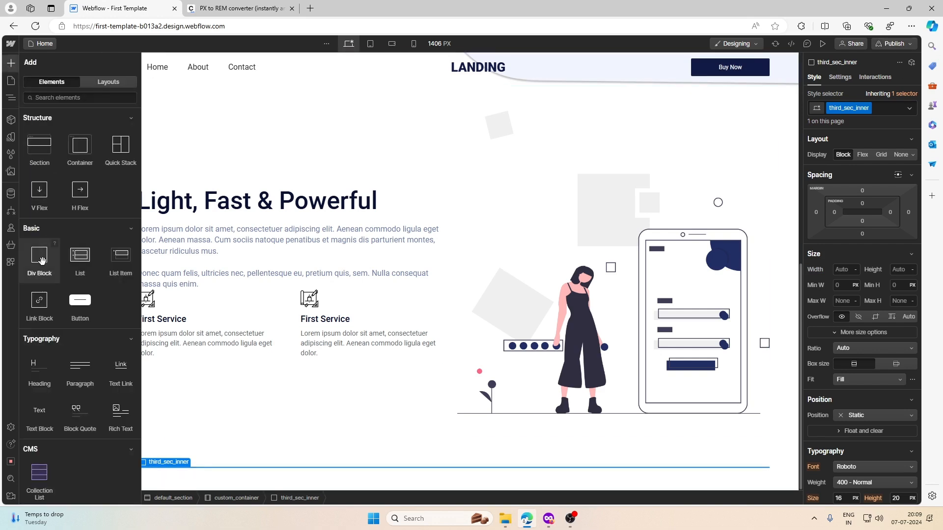
left_click(41, 262)
left_click(881, 109)
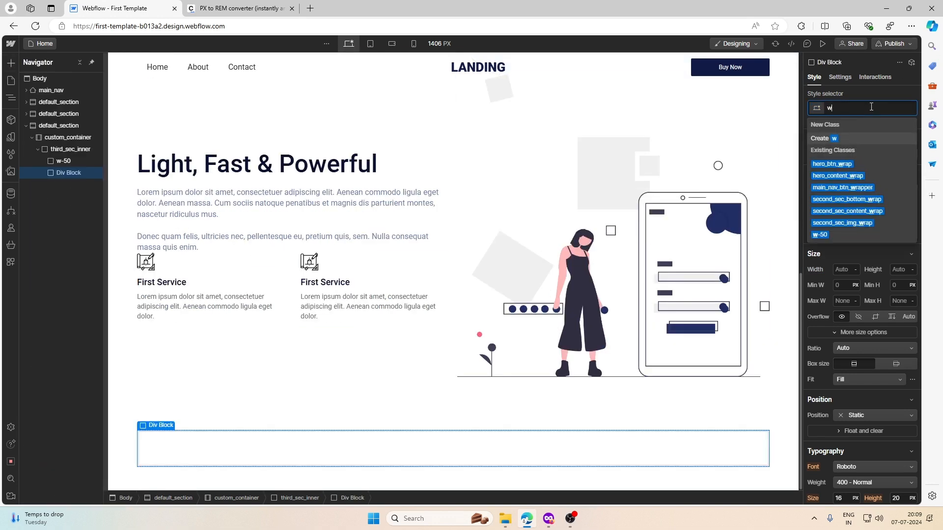
left_click(829, 239)
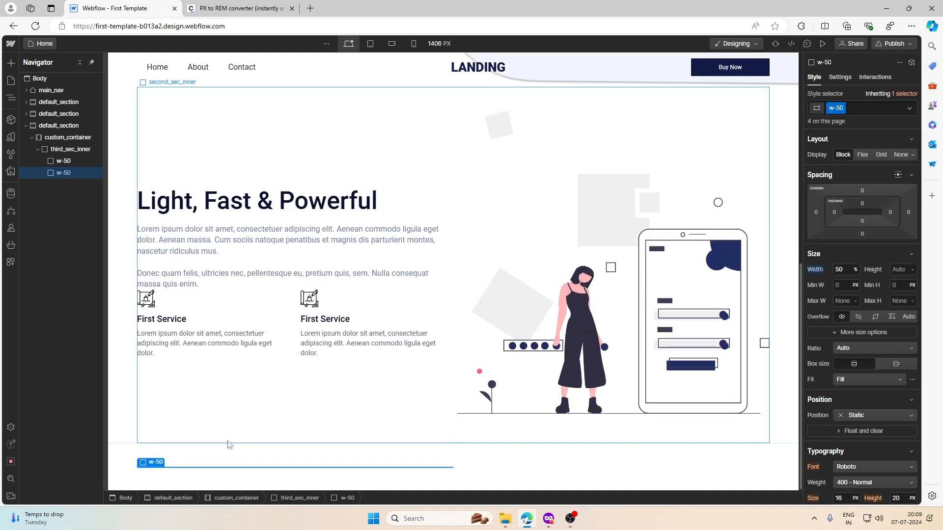
Step: Add a combo class named third_section_img_wrap to the first w-50 block inside third_sec_inner
left_click(148, 462)
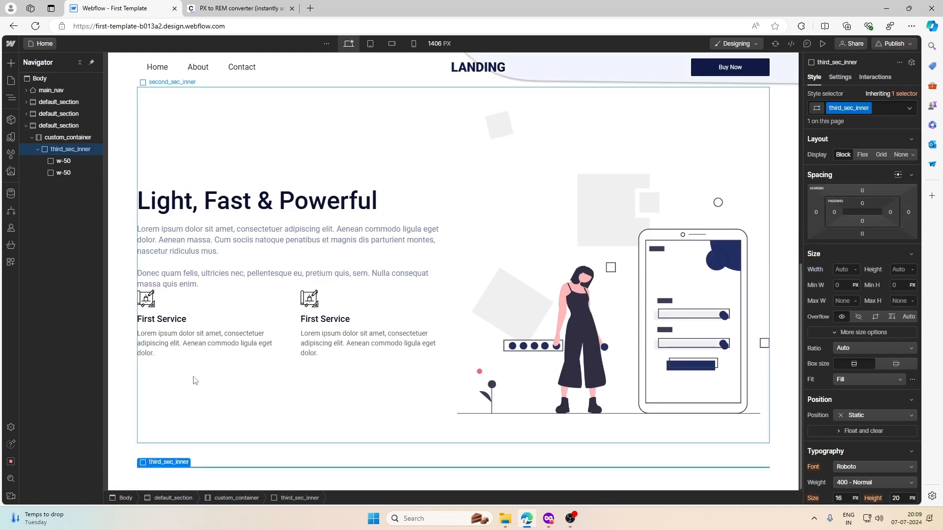
left_click(77, 161)
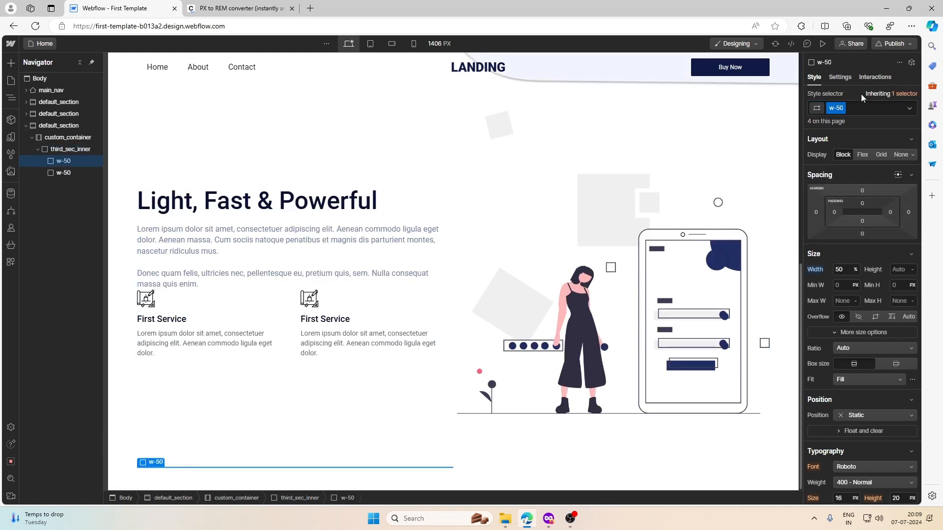
left_click(860, 108)
type("third")
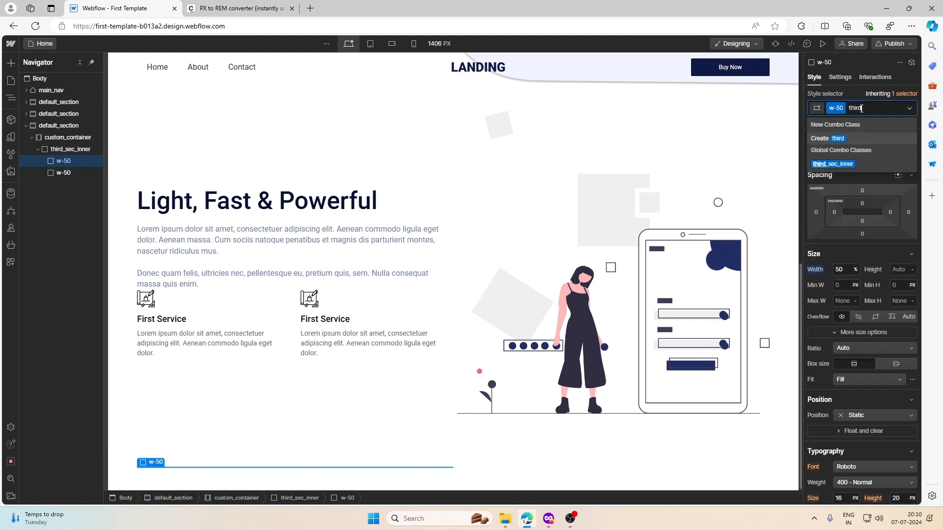
type("_section")
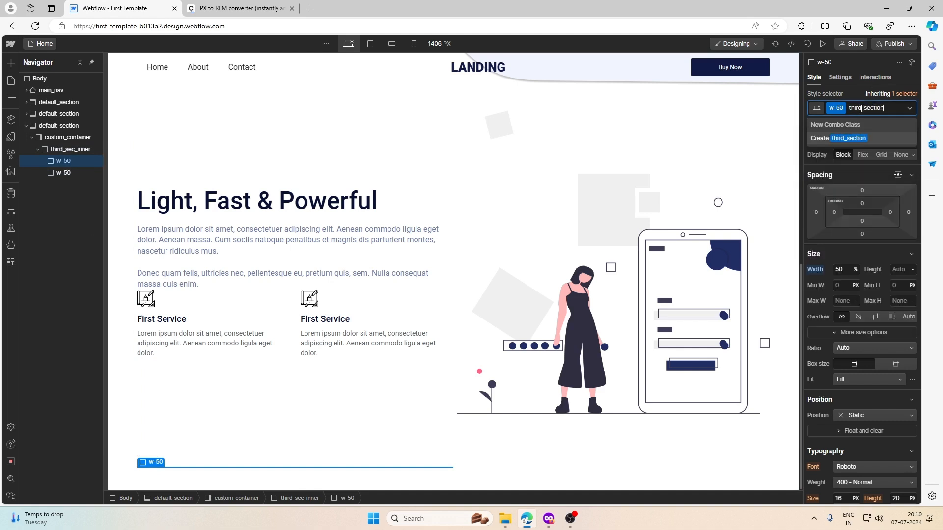
type("_img-_wrap")
key("Return")
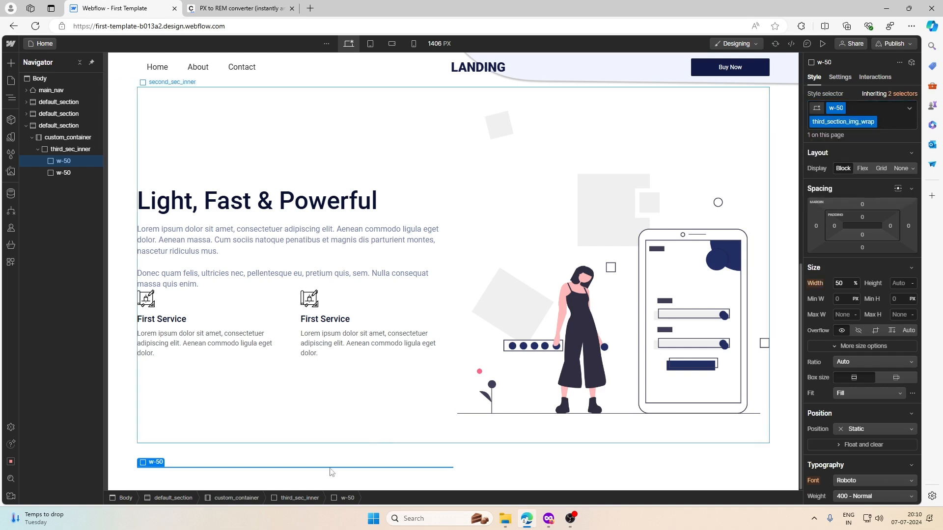
Step: Insert an image element into the first w-50 block and open the asset selection for replacing its placeholder
left_click(10, 62)
scroll(37, 313, "down", 5)
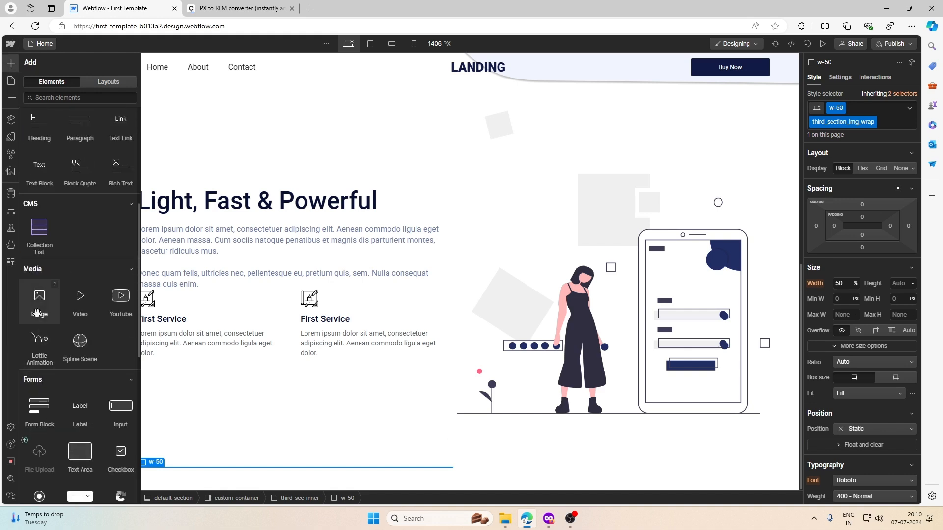
left_click(37, 313)
left_click(199, 297)
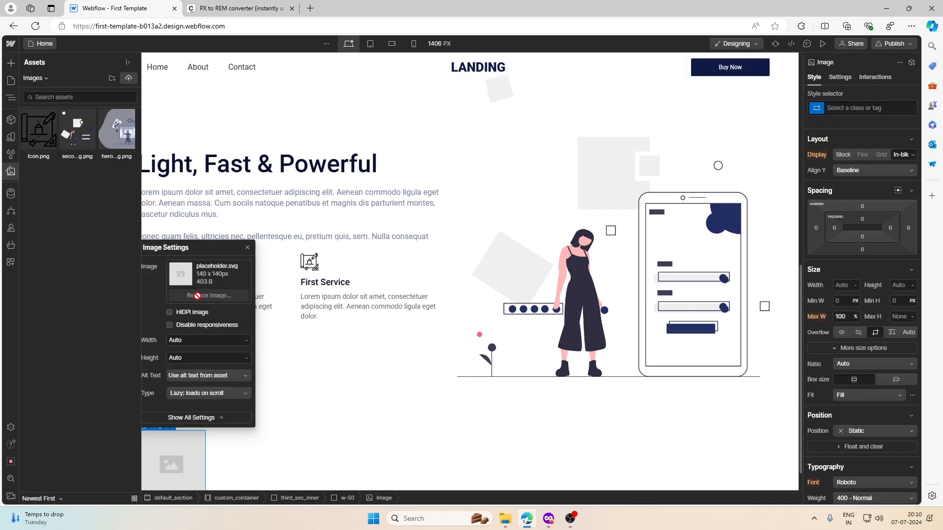
Step: Upload fith_img.png, fourth_img.png and third_img.png from the Assets folder to the site's assets
left_click(128, 78)
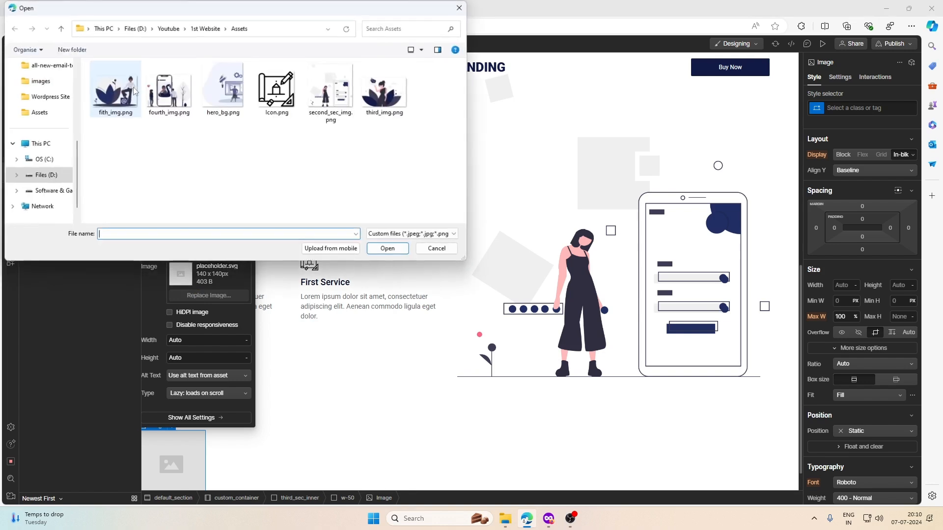
left_click(115, 88)
left_click(169, 88, "ctrl")
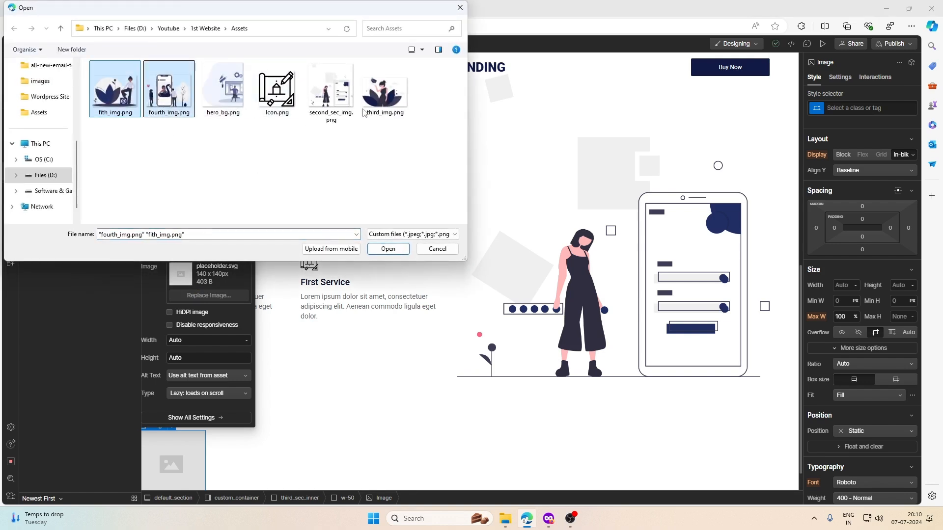
left_click(377, 110, "ctrl")
left_click(397, 249)
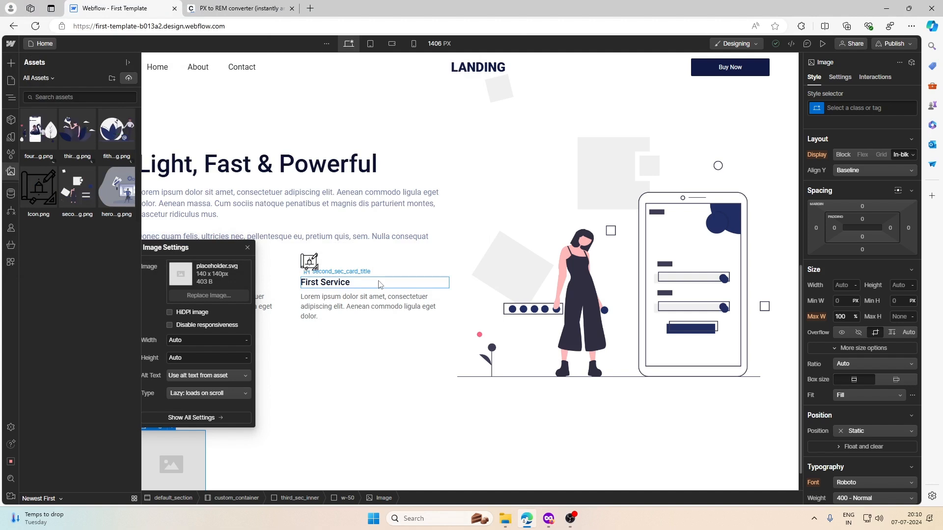
Step: Replace the placeholder image with third_img.png and select the third_sec_inner block
left_click(77, 129)
scroll(458, 246, "down", 4)
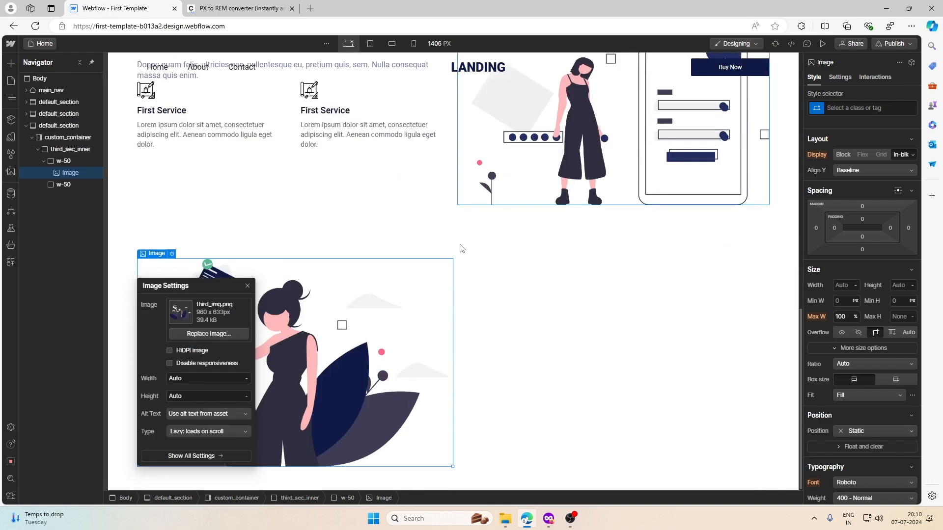
left_click(494, 307)
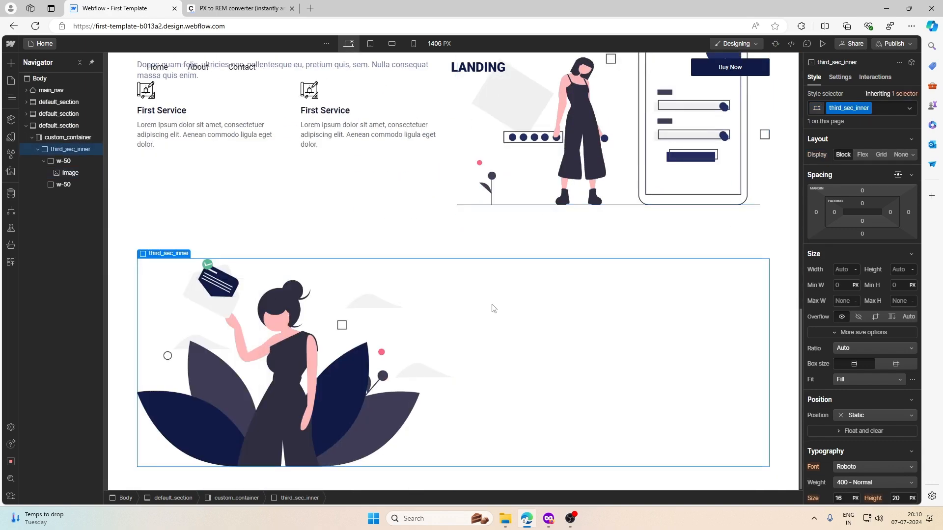
Step: Collapse the first w-50 block inside third_sec_inner, select the empty second w-50 block and open the element library
left_click(159, 262)
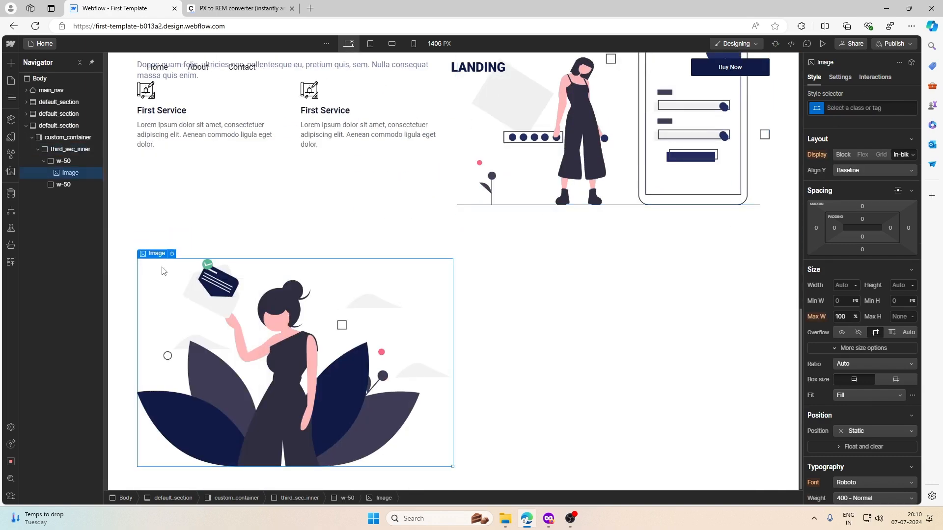
left_click(155, 246)
left_click(44, 162)
left_click(57, 173)
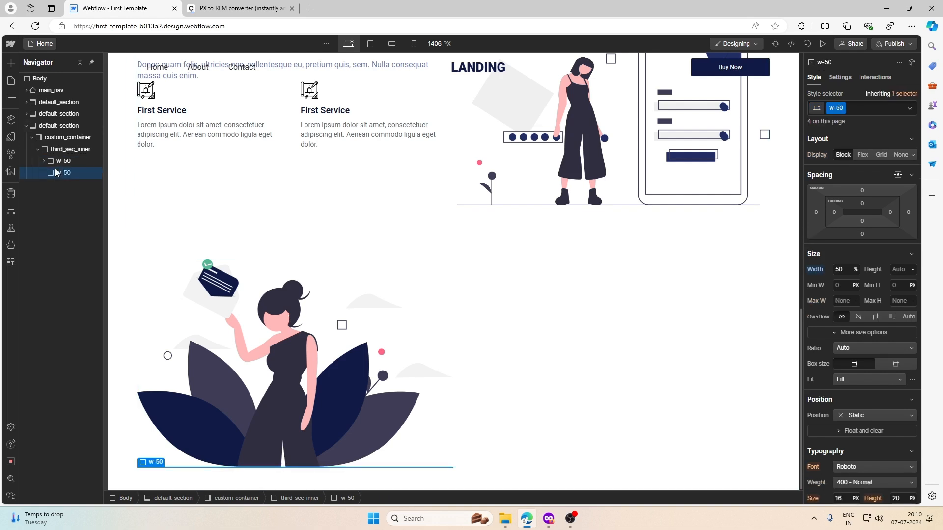
left_click(11, 63)
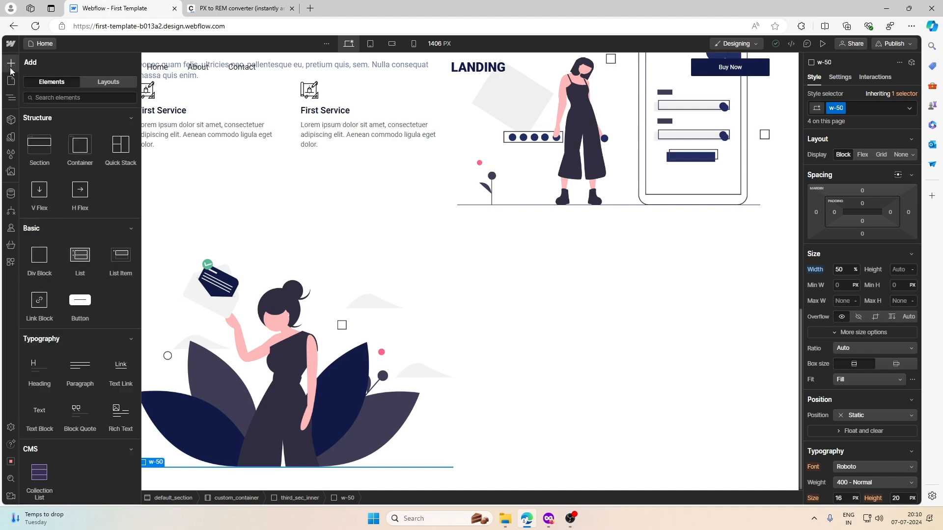
Step: Switch to the Figma design and inspect the text properties of the second section's title and the third section's body text
left_click(547, 518)
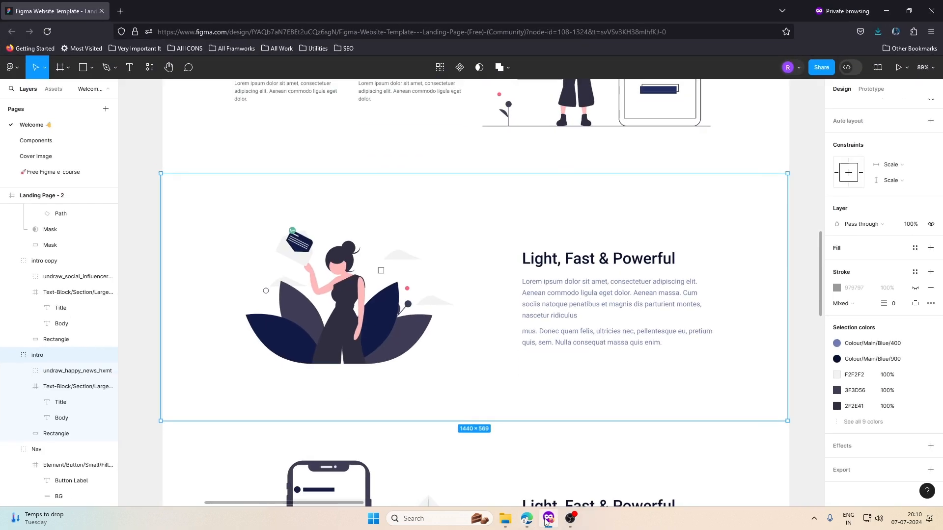
scroll(489, 335, "up", 5)
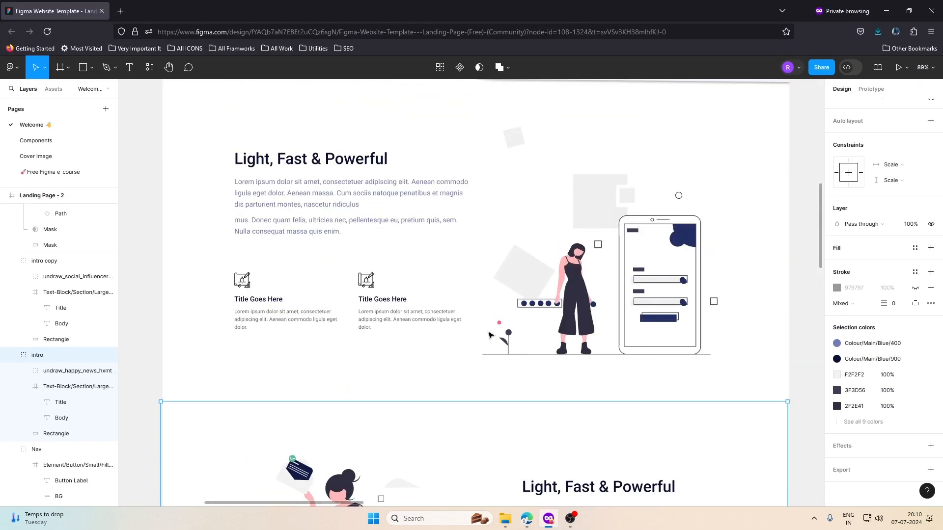
double_click(324, 158)
double_click(324, 158)
scroll(378, 204, "down", 2)
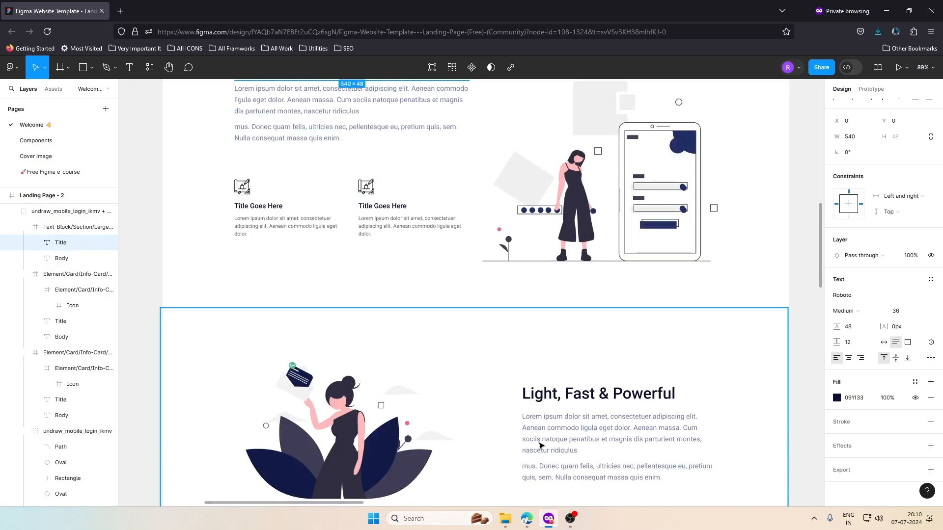
double_click(563, 444)
double_click(564, 443)
Step: Return to Webflow and examine the second section's "Light, Fast & Powerful" heading and the paragraph below it
left_click(931, 10)
scroll(255, 217, "up", 5)
left_click(300, 295)
left_click(279, 253)
left_click(271, 290)
left_click(265, 249)
left_click(264, 286)
left_click(301, 248)
Step: Check the font weight, size and line height of the second section's "Light, Fast & Powerful" title in Figma
left_click(551, 520)
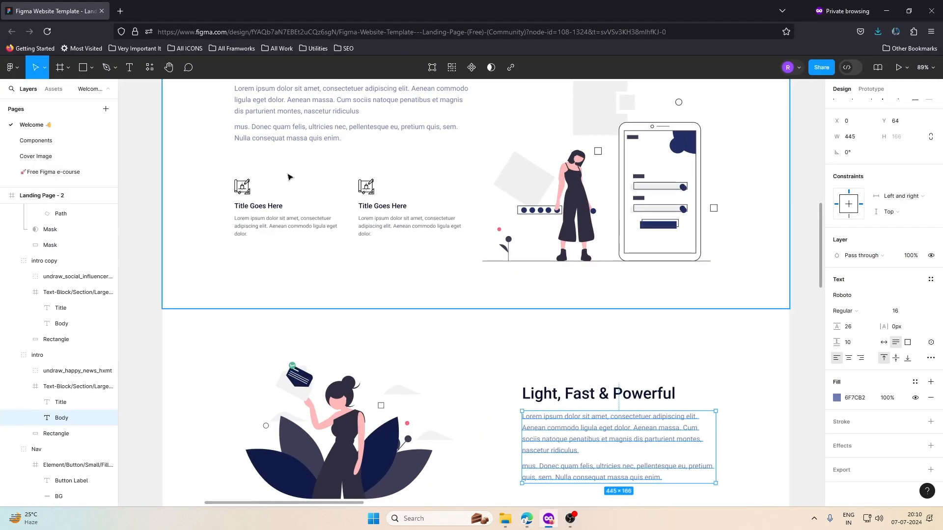
scroll(308, 183, "up", 3)
left_click(312, 169)
double_click(312, 168)
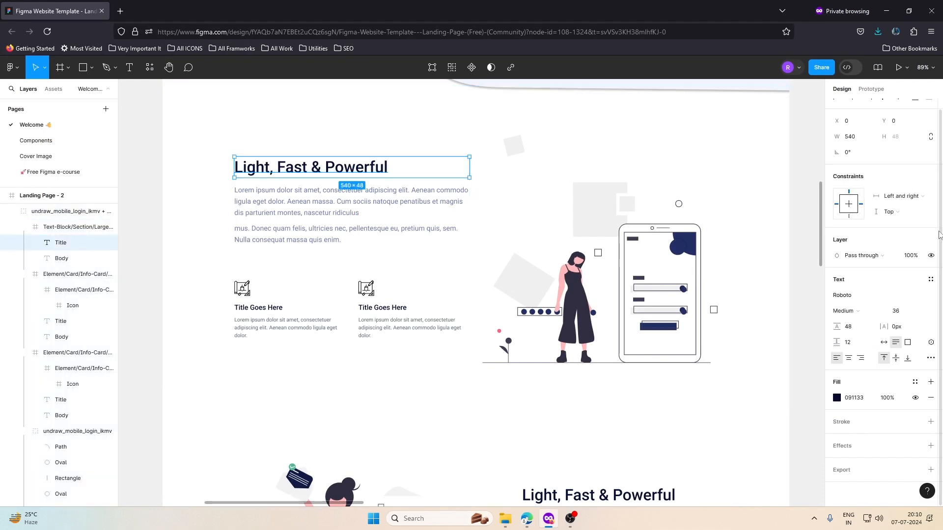
left_click(886, 11)
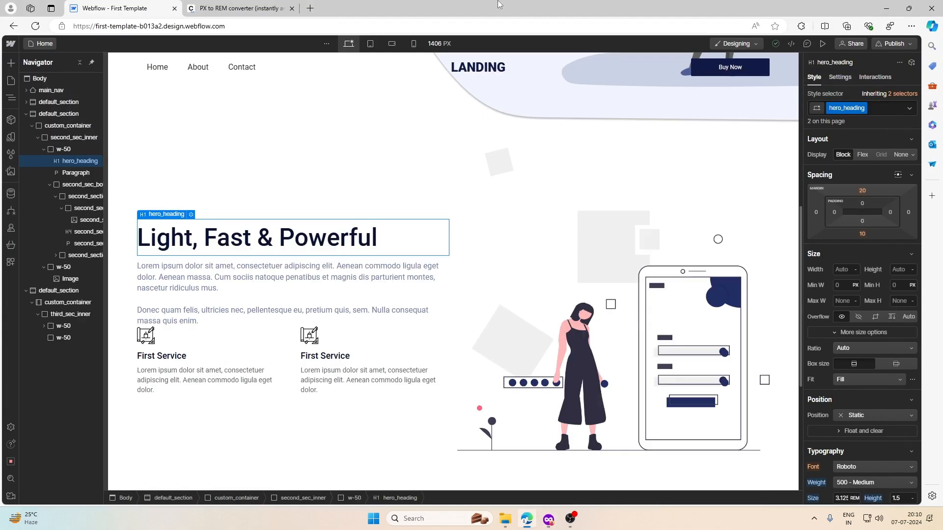
Step: Convert 48 px to rem in the PX to REM converter
left_click(236, 8)
double_click(340, 169)
type("48")
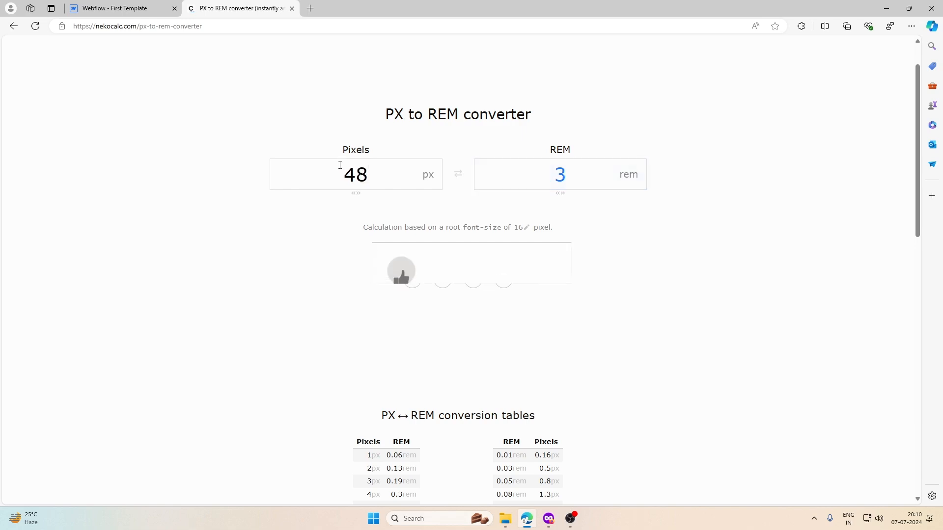
Step: Back in Webflow, change the second section's "Light, Fast & Powerful" heading to level H2
left_click(98, 10)
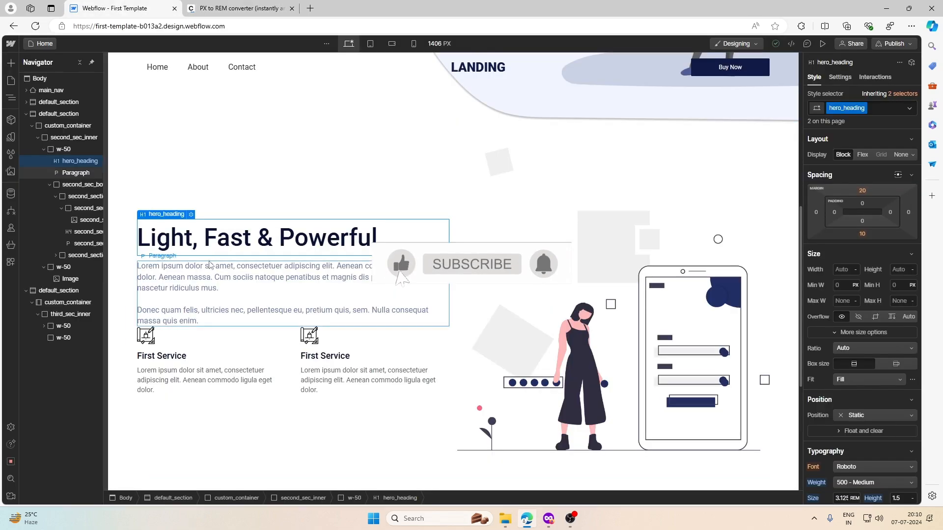
left_click(191, 215)
left_click(188, 285)
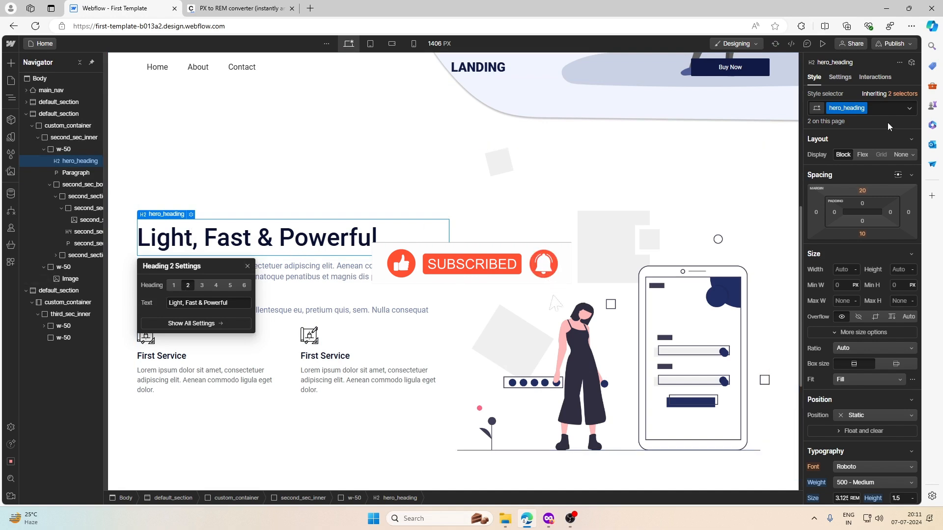
Step: Replace the H2 heading's hero_heading class with a new class named sec_heading
left_click(882, 109)
key("BackSpace")
type("sec_he")
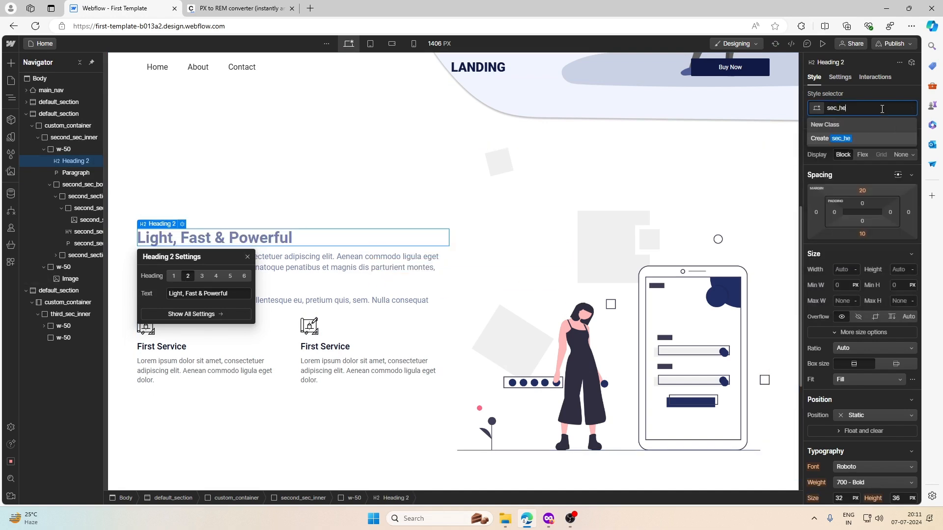
type("ading")
key("Return")
Step: Set the sec_heading class's top margin to 0 and bottom margin to 1rem, checking the heading spacing in Figma
left_click(862, 191)
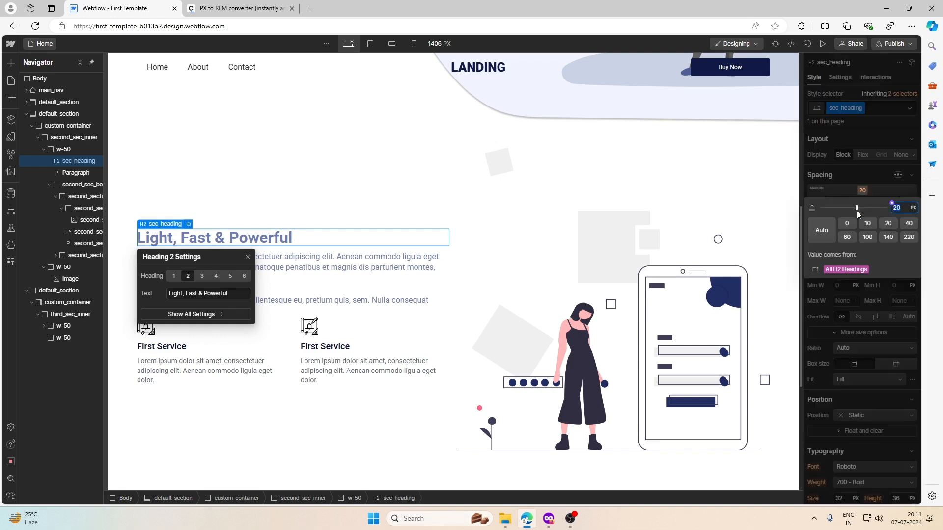
left_click(847, 223)
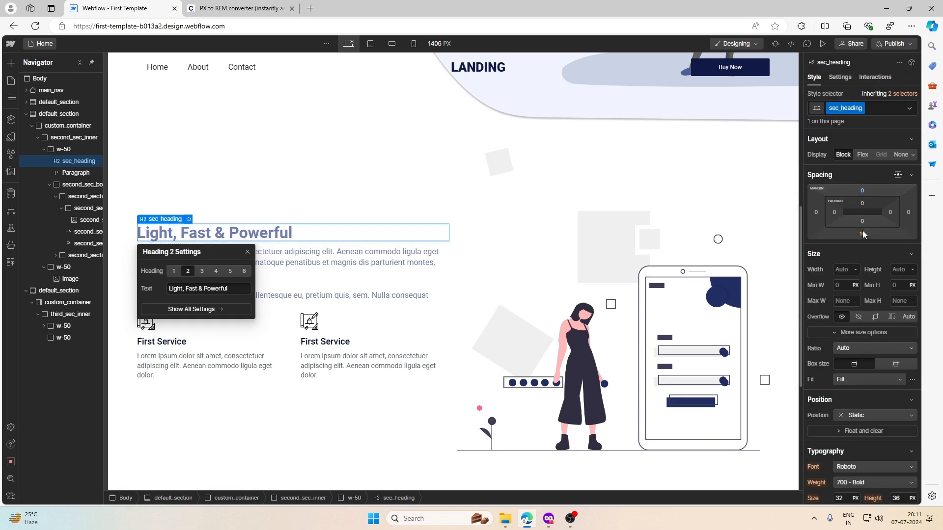
left_click(549, 519)
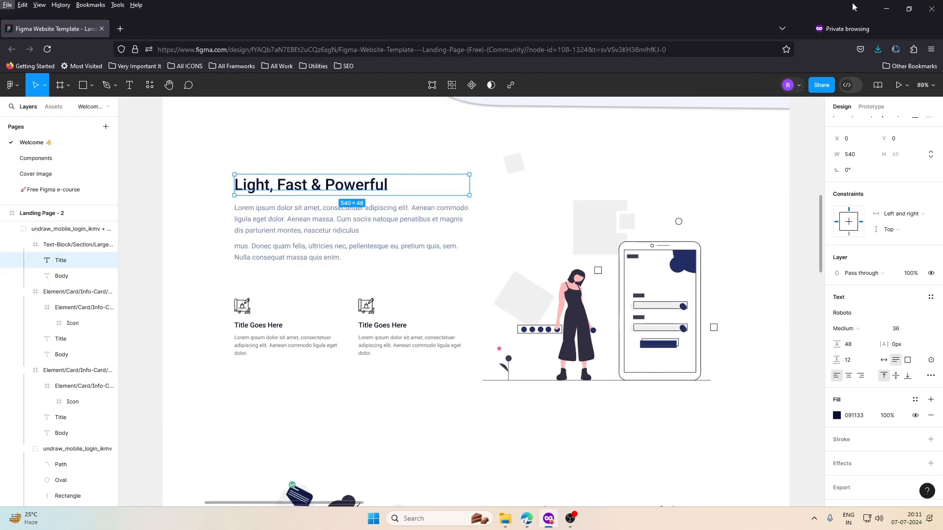
left_click(887, 8)
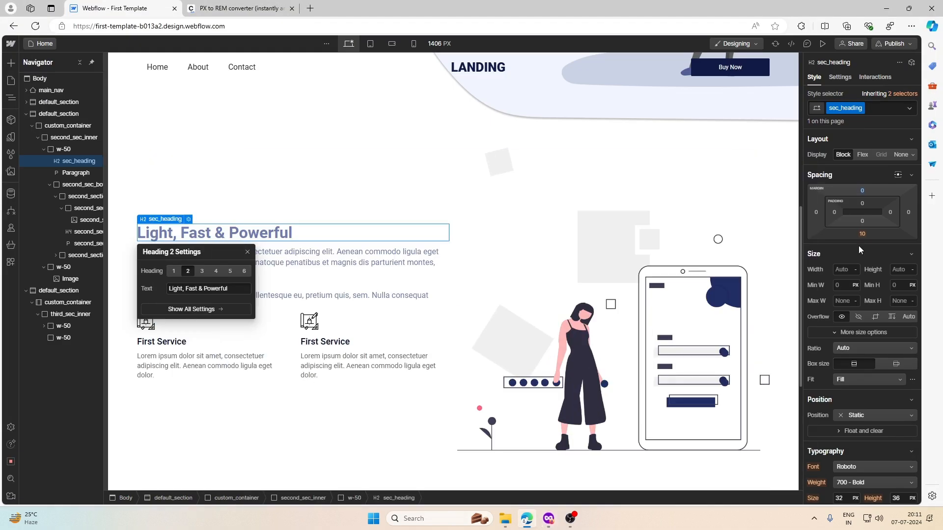
left_click(867, 235)
type("1rem")
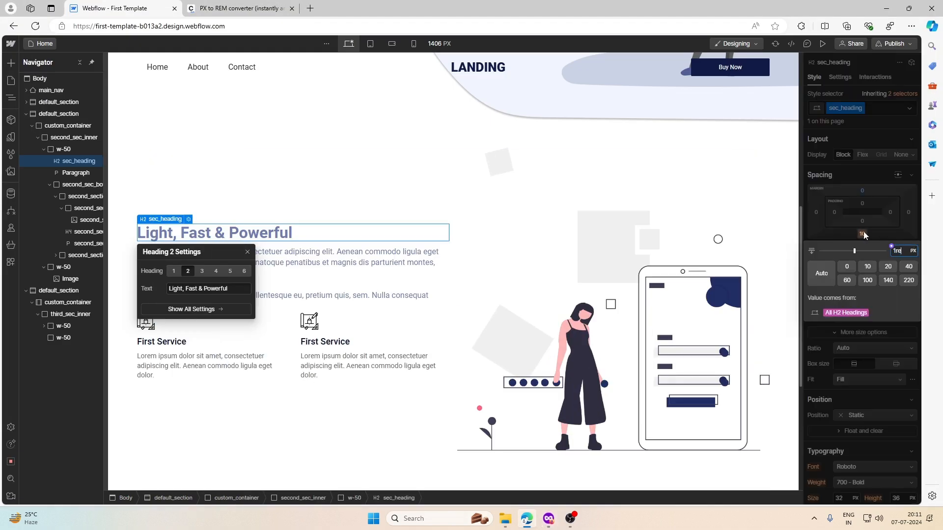
key("Return")
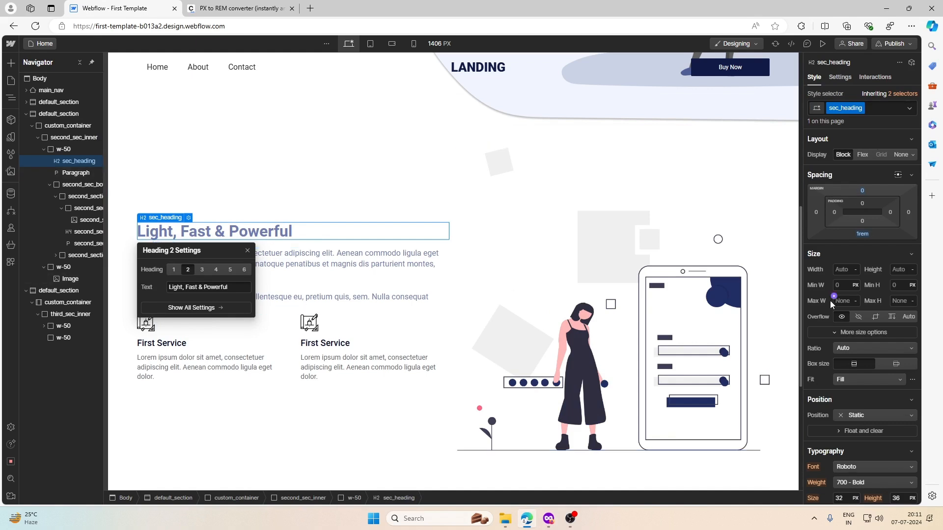
scroll(830, 304, "down", 4)
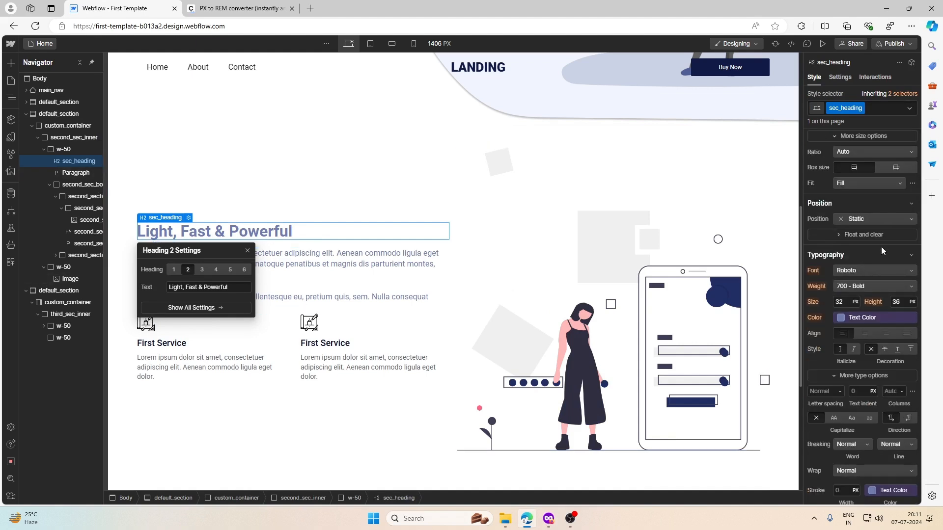
scroll(881, 247, "up", 4)
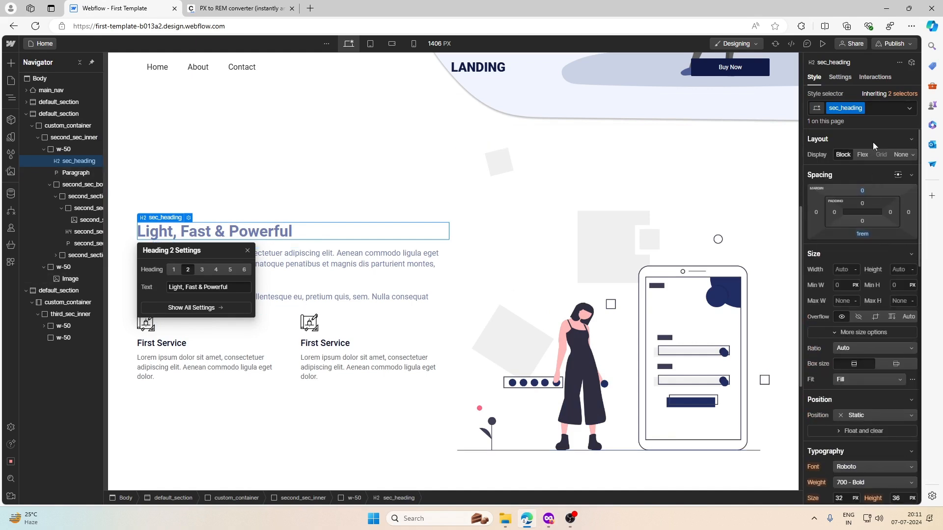
Step: Remove the sec_heading class from the H2 heading and reapply the existing hero_heading class
left_click(876, 108)
key("BackSpace")
type("h")
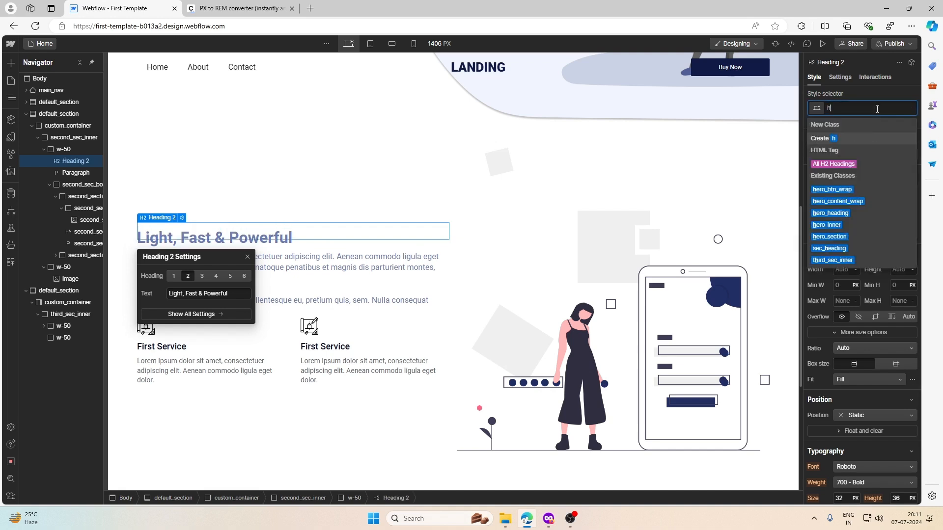
type("ero")
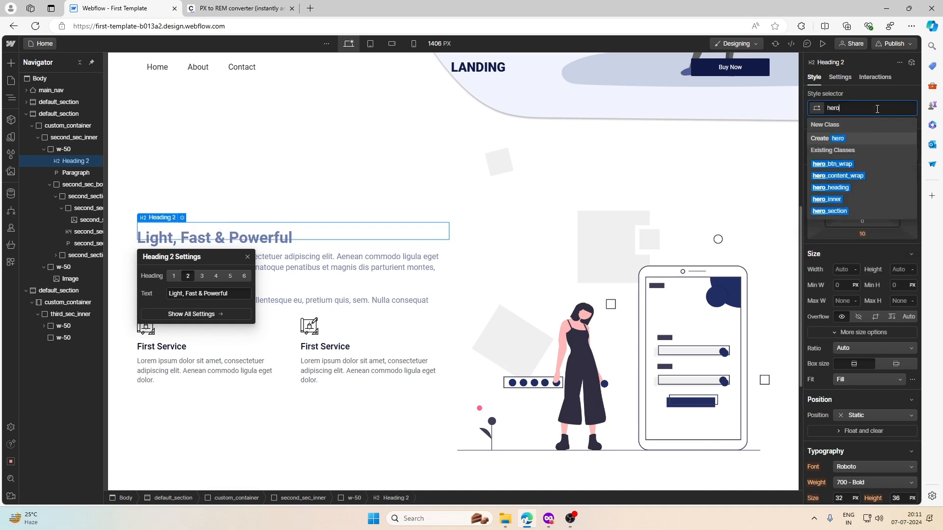
left_click(834, 187)
Step: Duplicate the hero_heading class on the H2 heading and name the copy section_heading
left_click(864, 111)
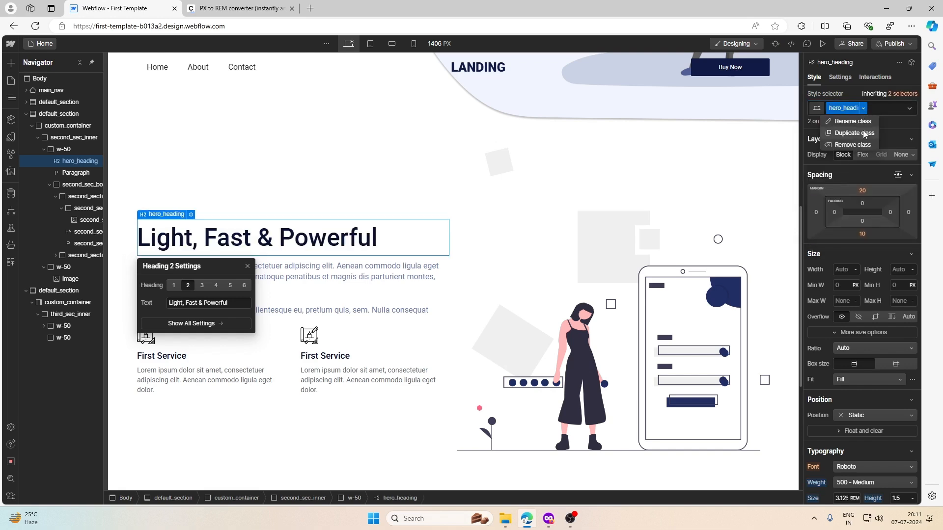
left_click(854, 132)
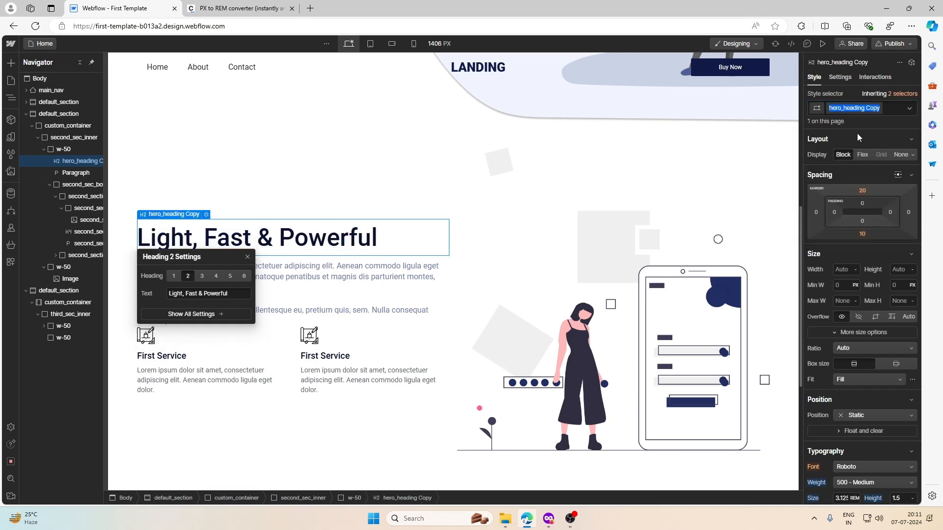
left_click(874, 108)
key("BackSpace")
key("BackSpace")
key("BackSpace")
key("BackSpace")
key("BackSpace")
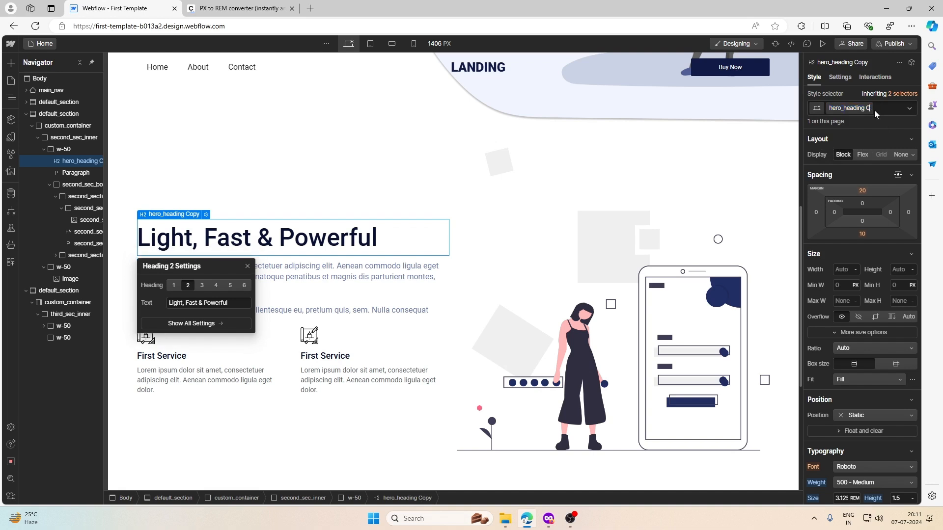
key("BackSpace")
key("BackSpace")
key("BackSpace")
key("BackSpace")
key("BackSpace")
key("BackSpace")
key("BackSpace")
key("BackSpace")
key("BackSpace")
key("BackSpace")
key("BackSpace")
key("BackSpace")
type("section")
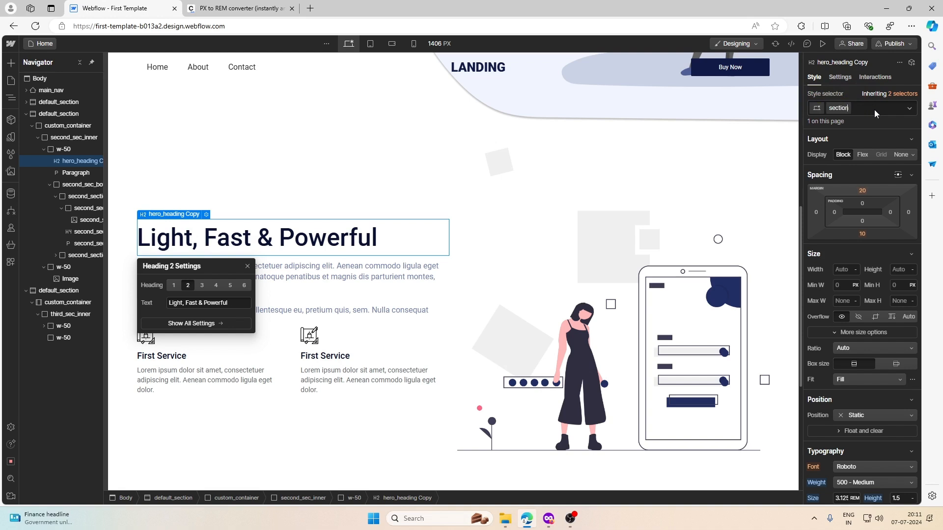
type("_heading")
key("Return")
Step: Set the section_heading class's top margin to 0 and its bottom margin to 1rem
left_click(865, 190)
left_click(847, 224)
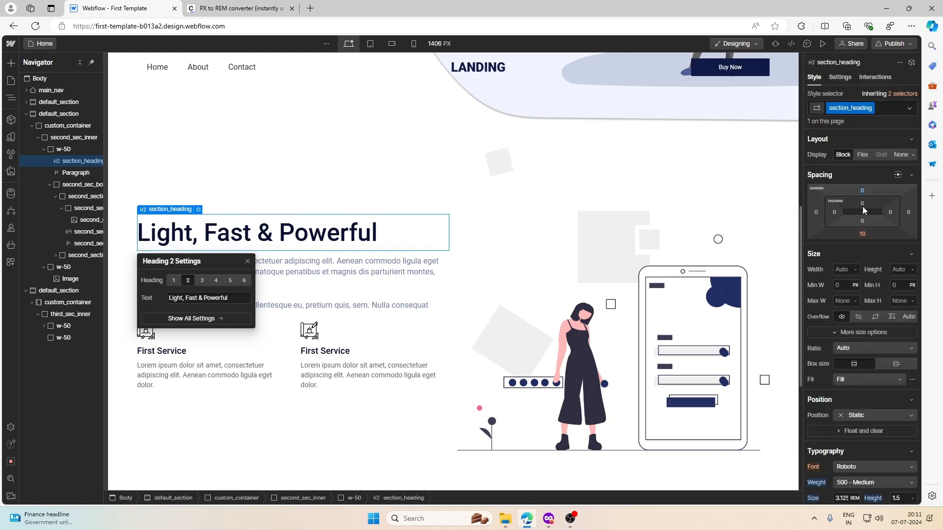
left_click(863, 234)
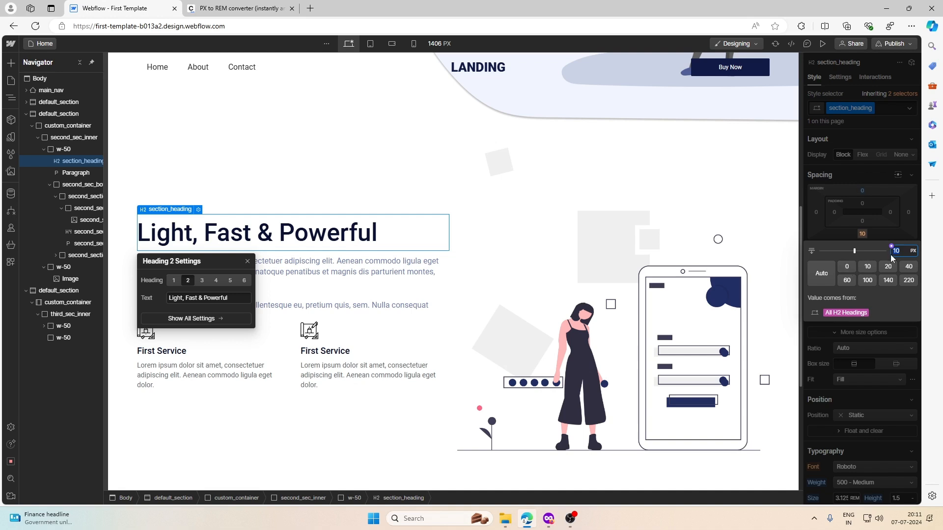
type("1rem")
key("Return")
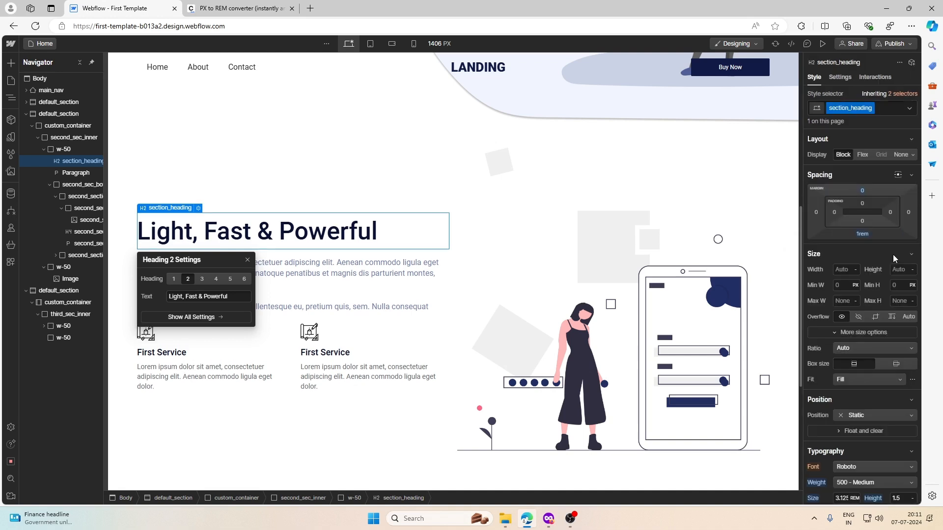
Step: Set the section_heading font size to 3rem and line height to 1.2, and close the heading settings
scroll(882, 270, "down", 3)
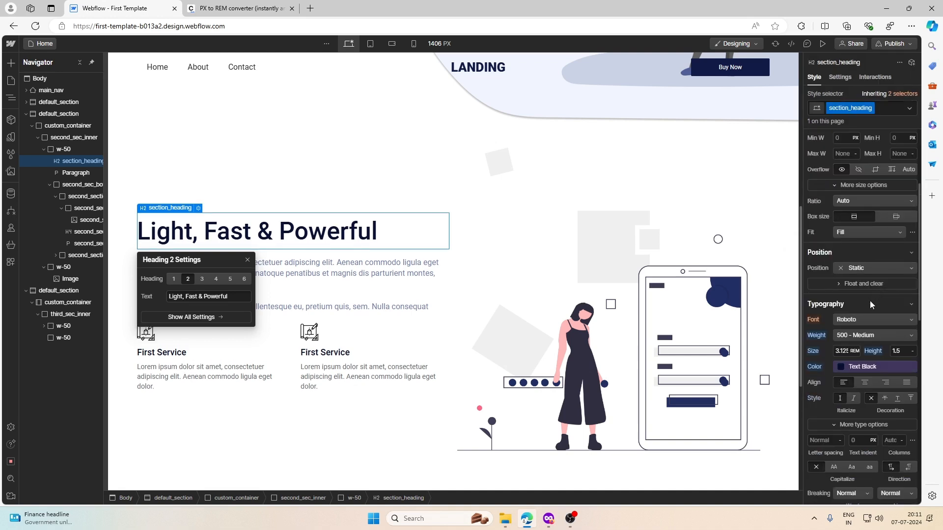
left_click(846, 350)
type("3")
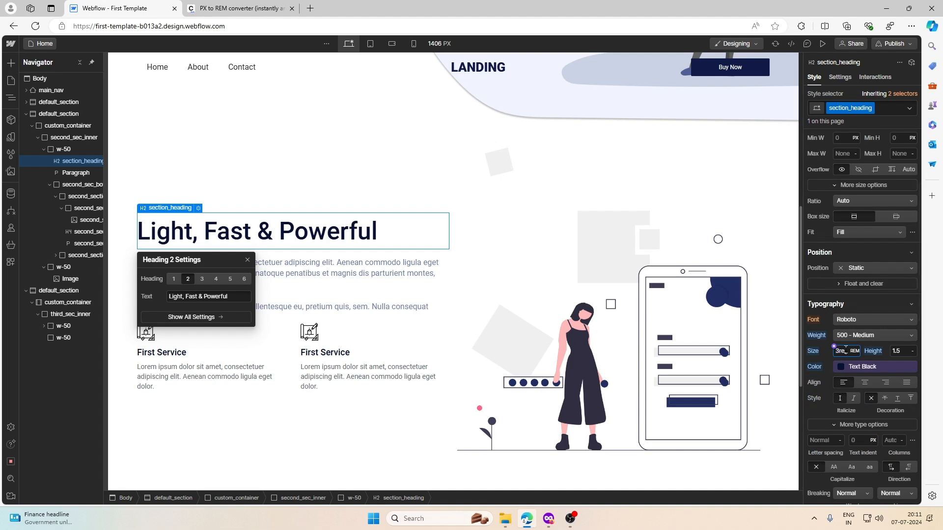
key("Return")
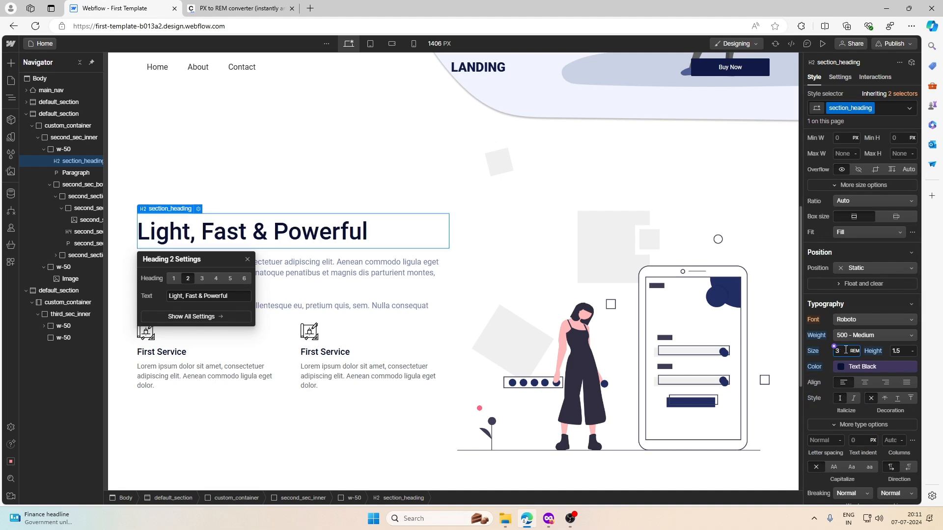
left_click(898, 351)
key("Return")
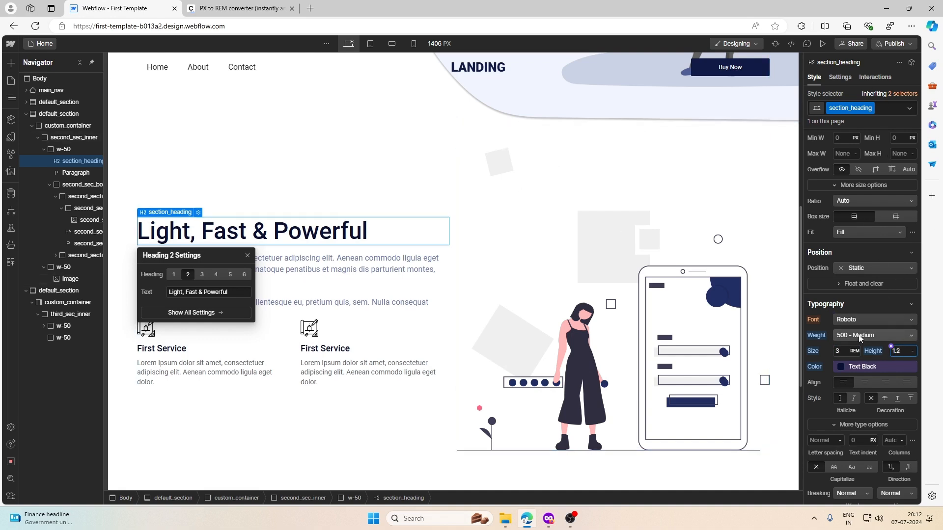
left_click(399, 251)
left_click(393, 270)
left_click(368, 244)
left_click(369, 251)
left_click(367, 244)
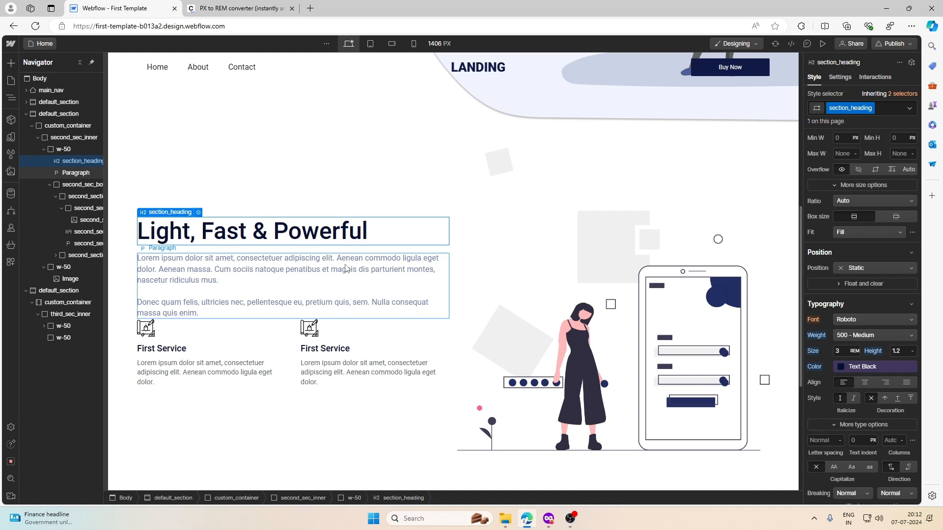
Step: Copy the second section's heading and paragraph into the second w-50 block of the third section
scroll(345, 268, "down", 5)
left_click(561, 320)
left_click(58, 339)
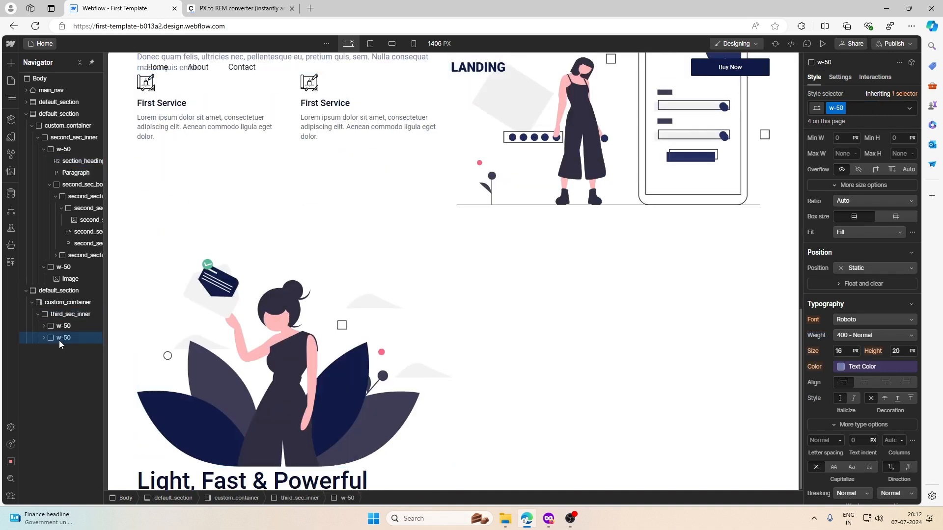
scroll(302, 216, "up", 5)
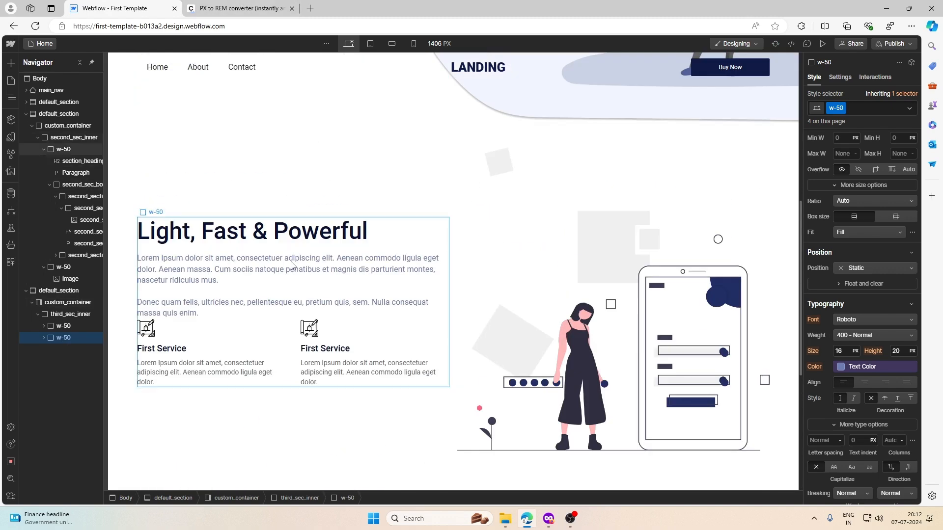
left_click(289, 268)
left_click(69, 338)
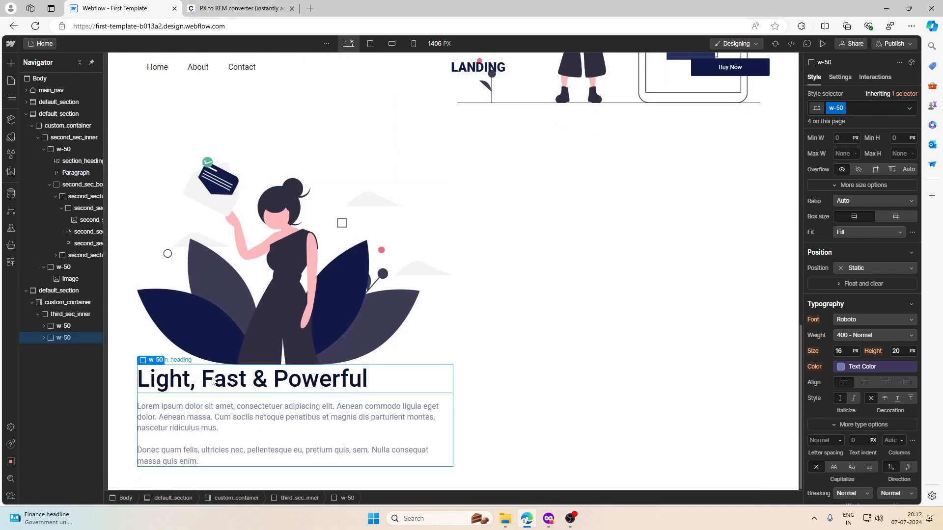
Step: Add the combo class third_section_content_wrap to the w-50 block holding the third section's heading and paragraph
mouse_move(155, 363)
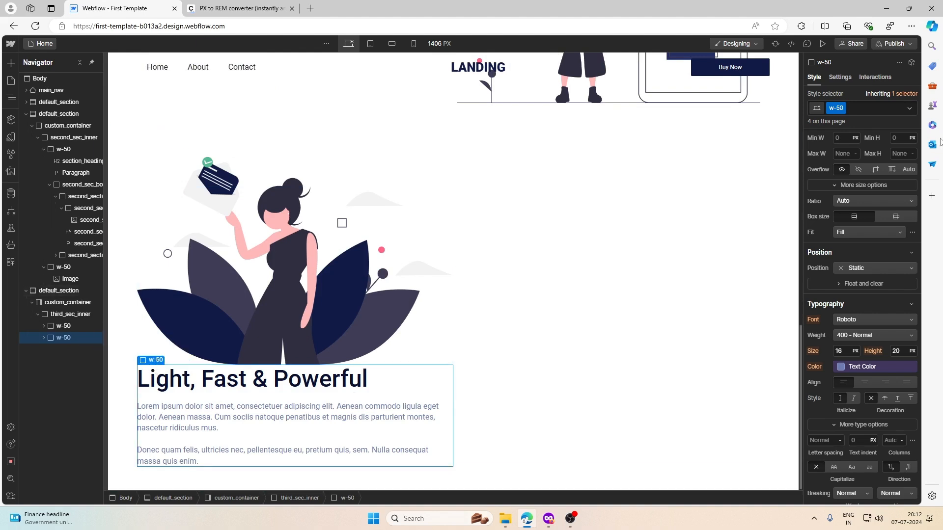
left_click(867, 107)
type("sec")
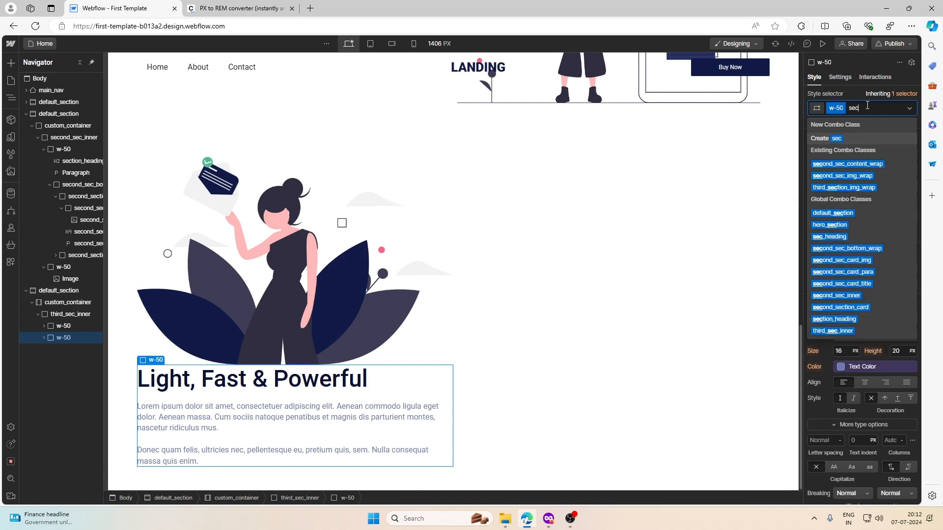
key("BackSpace")
key("BackSpace")
key("BackSpace")
type("third_sect")
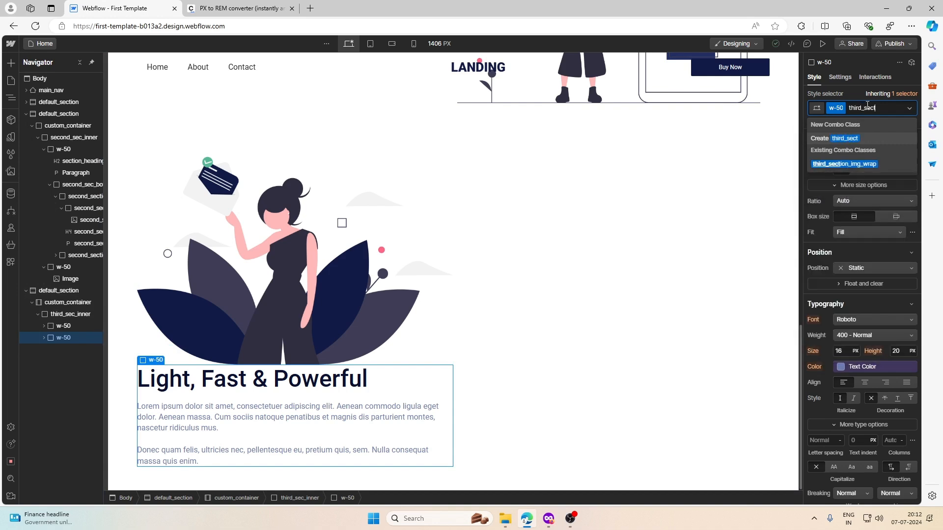
type("ion_content_wrap")
key("Return")
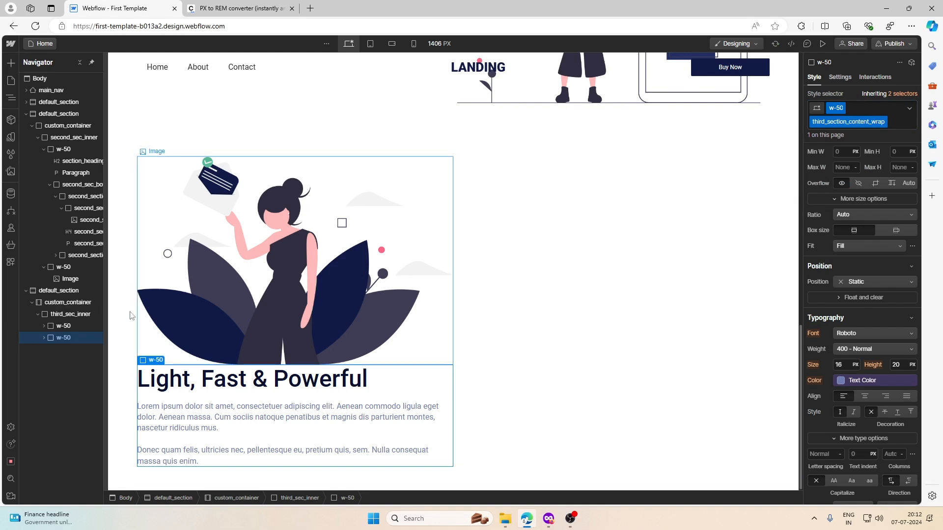
Step: Make third_sec_inner a horizontal flex layout with space-between distribution and centered vertical alignment
left_click(70, 314)
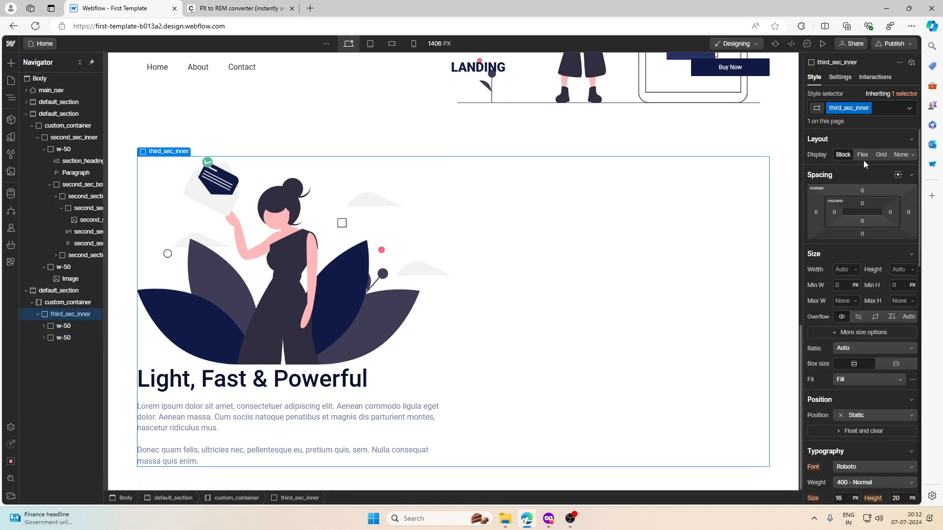
left_click(863, 154)
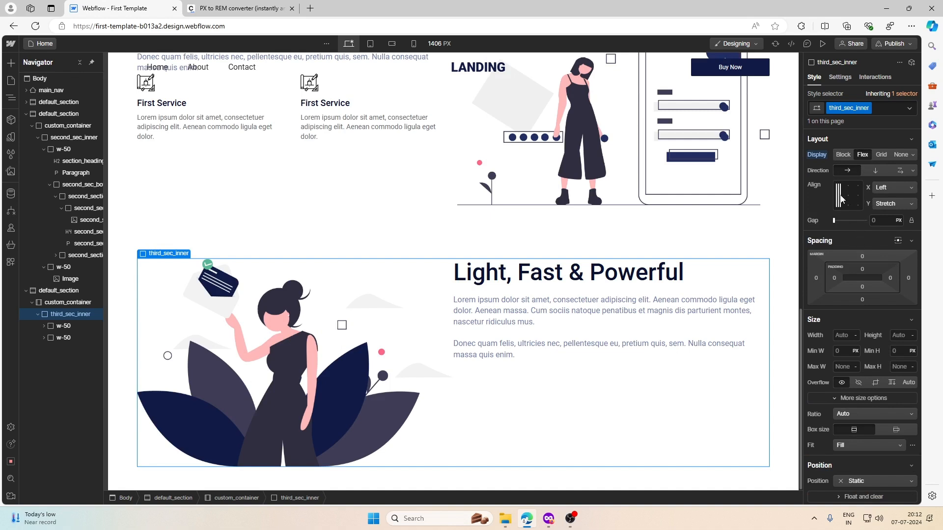
left_click(894, 187)
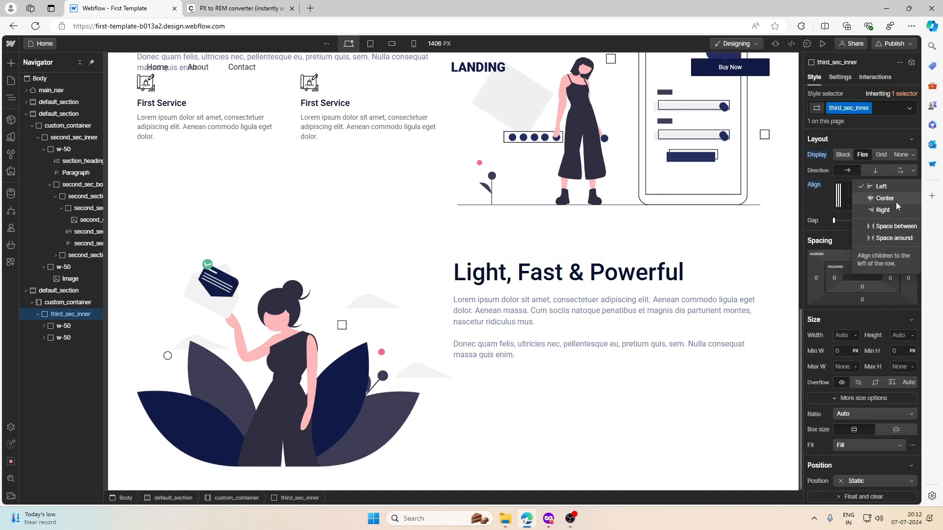
left_click(886, 226)
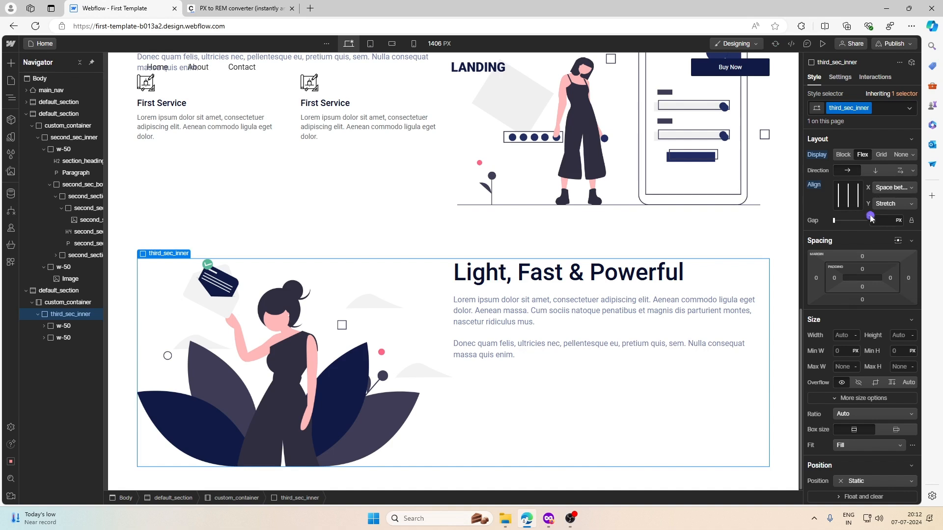
left_click(840, 198)
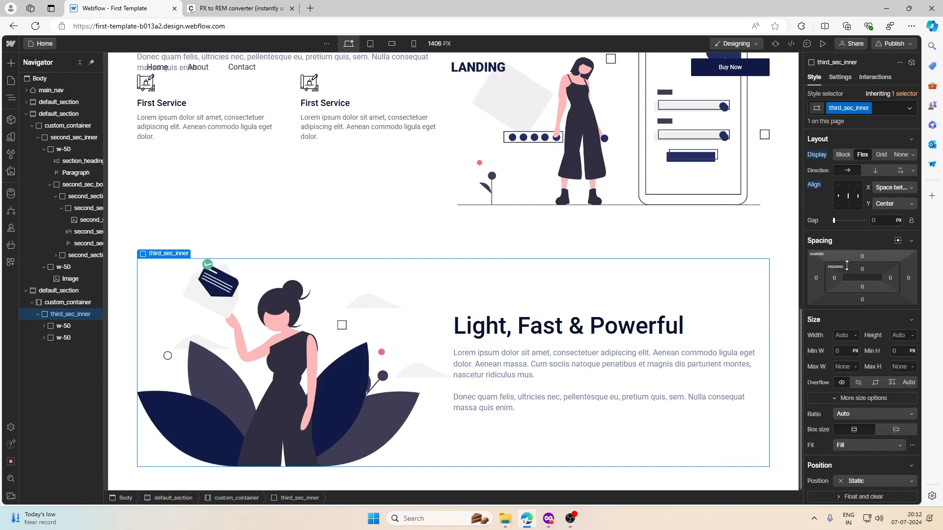
Step: Switch to the Figma design and measure the third section's text block and its distances to the surroundings
left_click(549, 519)
left_click(466, 293)
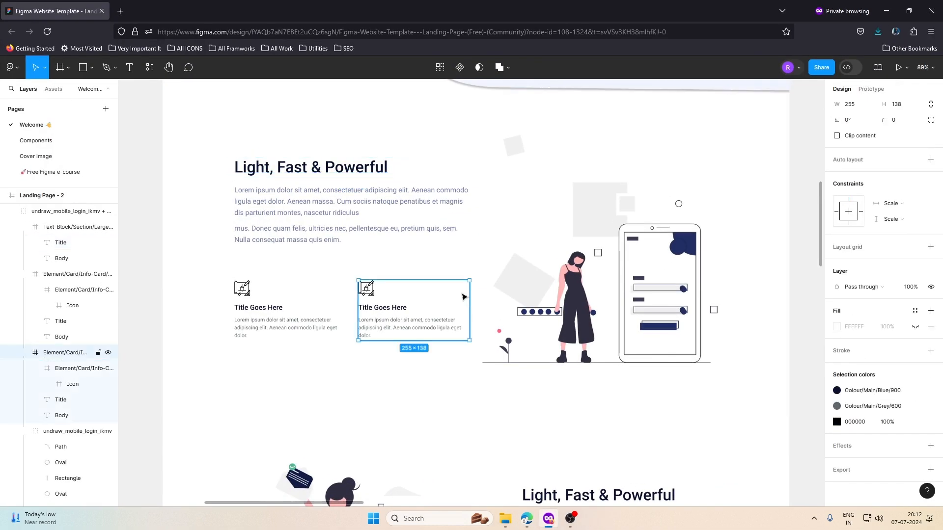
scroll(468, 272, "up", 2)
scroll(465, 313, "down", 8)
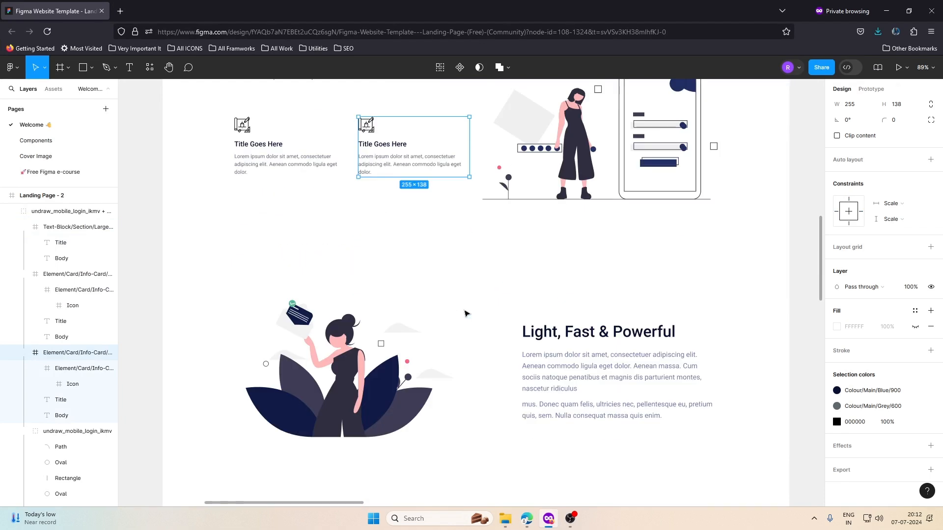
left_click(455, 241)
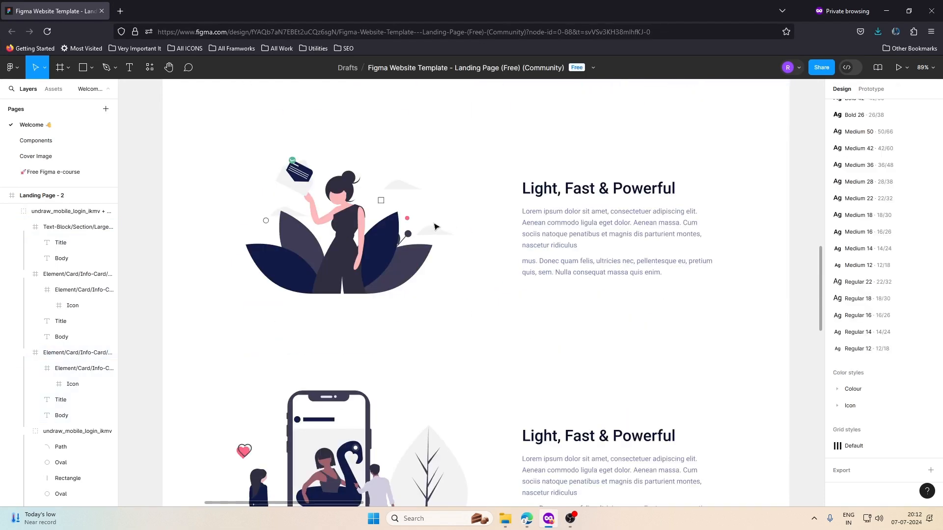
left_click(564, 216)
key("alt")
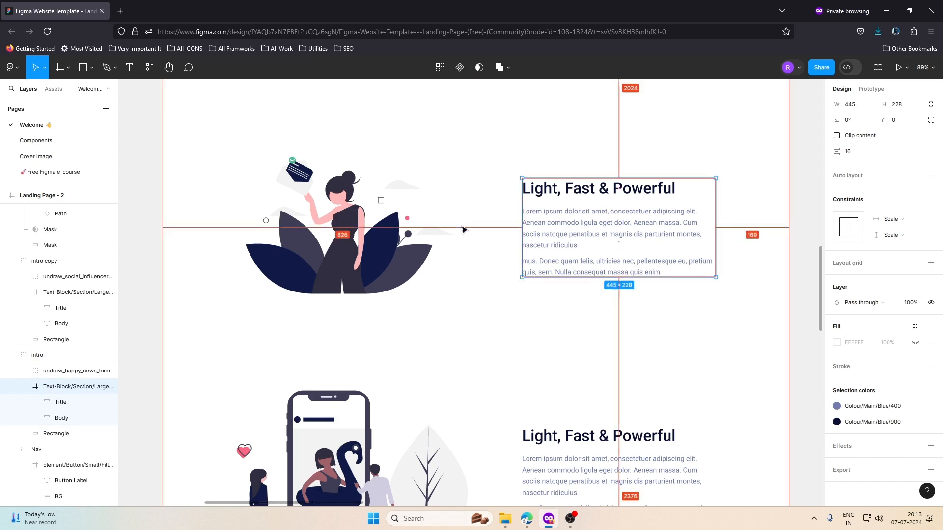
mouse_move(434, 233)
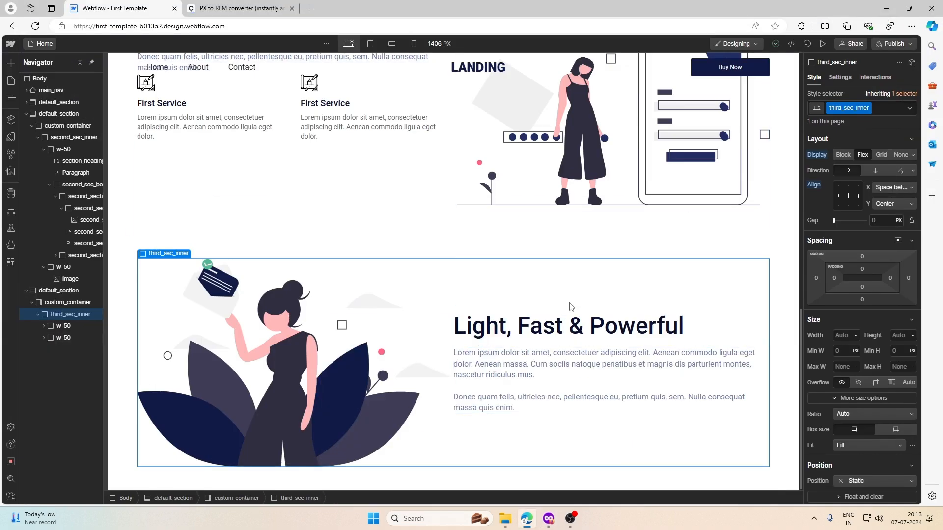
Step: In Webflow, add a div block inside the third section's text column and give it the class third_section_text_wrap
left_click(469, 319)
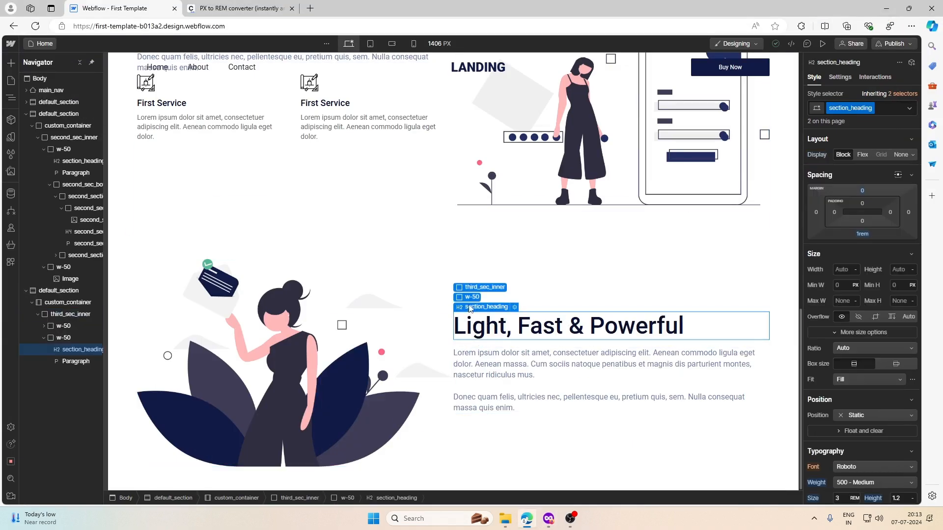
left_click(468, 299)
left_click(10, 61)
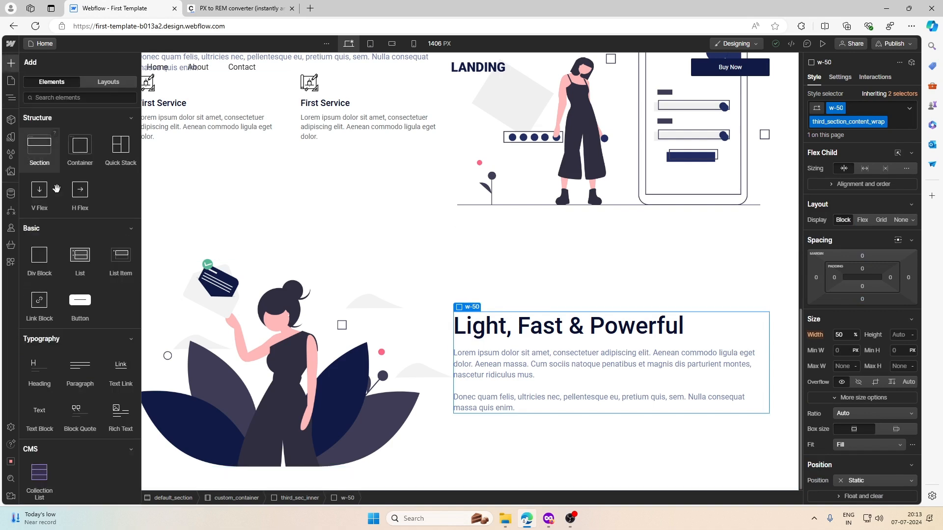
left_click(42, 259)
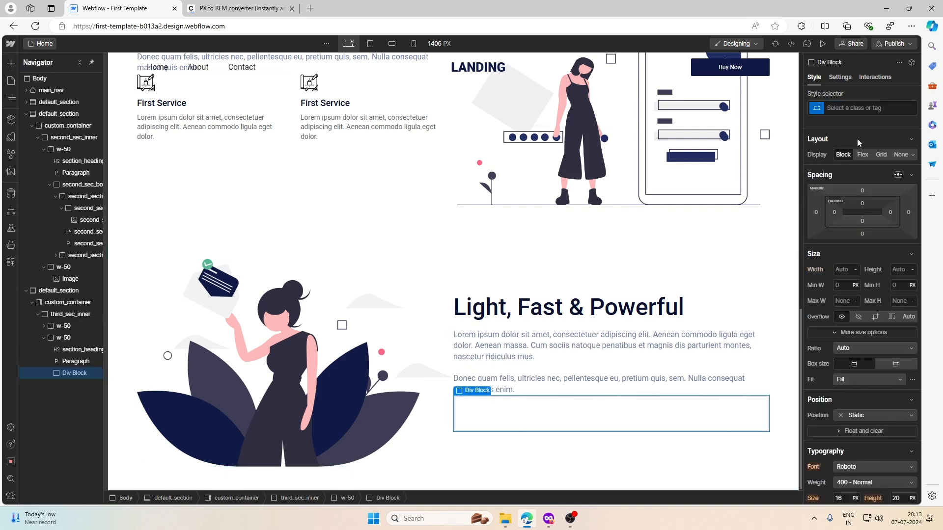
left_click(868, 107)
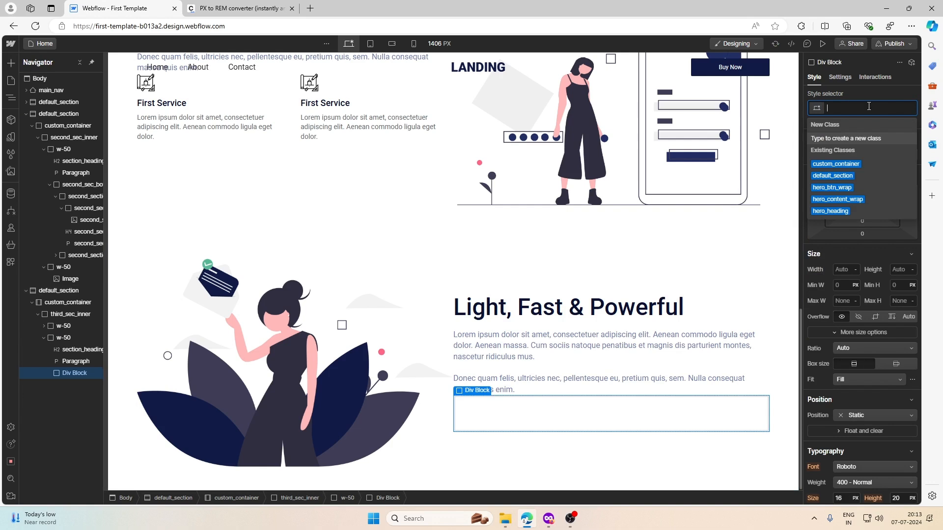
type("thire")
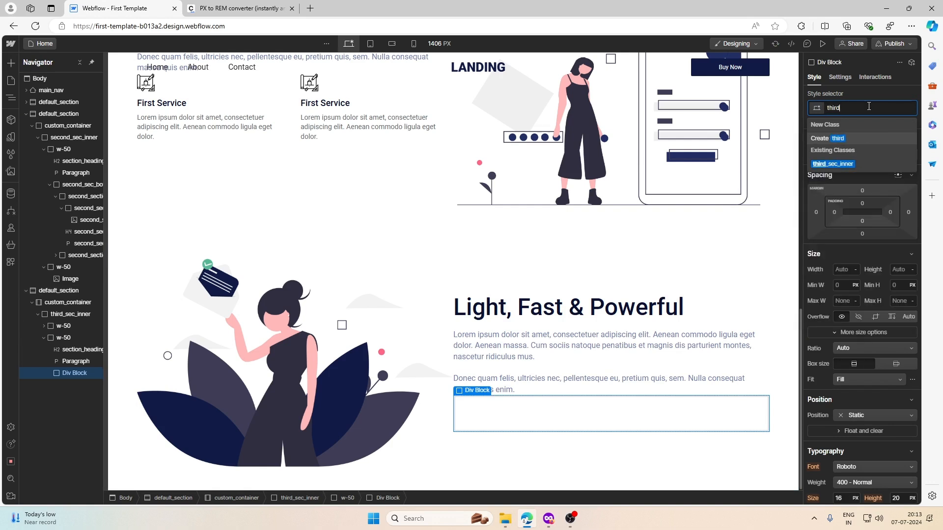
type("_section_")
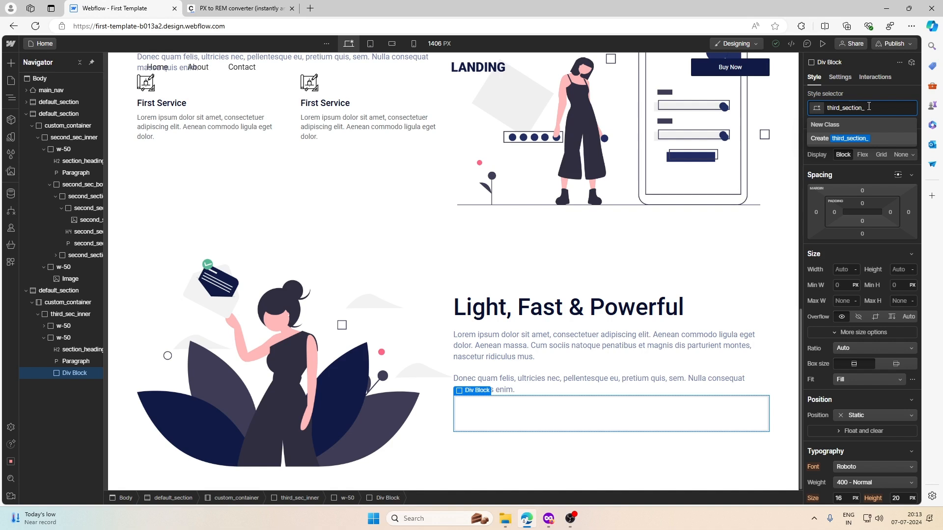
type("p")
key("Return")
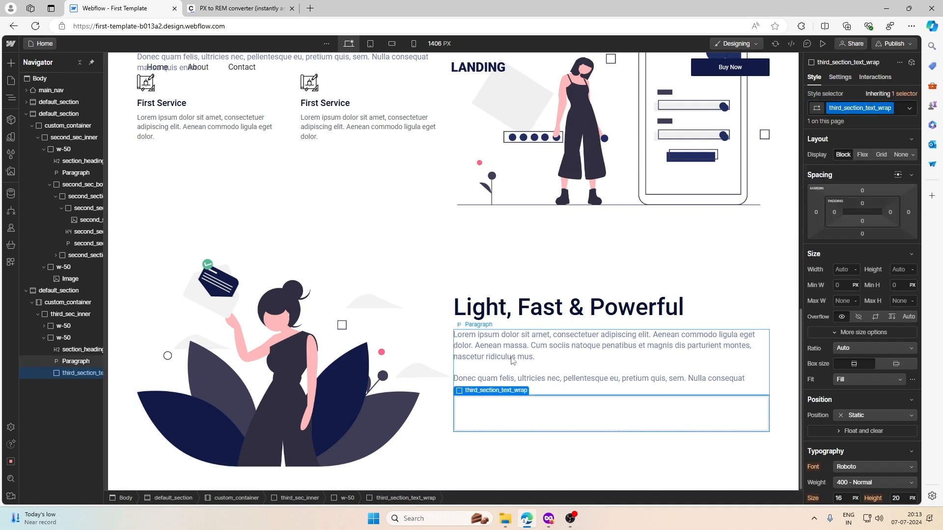
Step: Move the third section's heading and paragraph into the third_section_text_wrap block
left_click(545, 315)
left_click_drag(547, 312, 551, 414)
left_click_drag(562, 362, 547, 407)
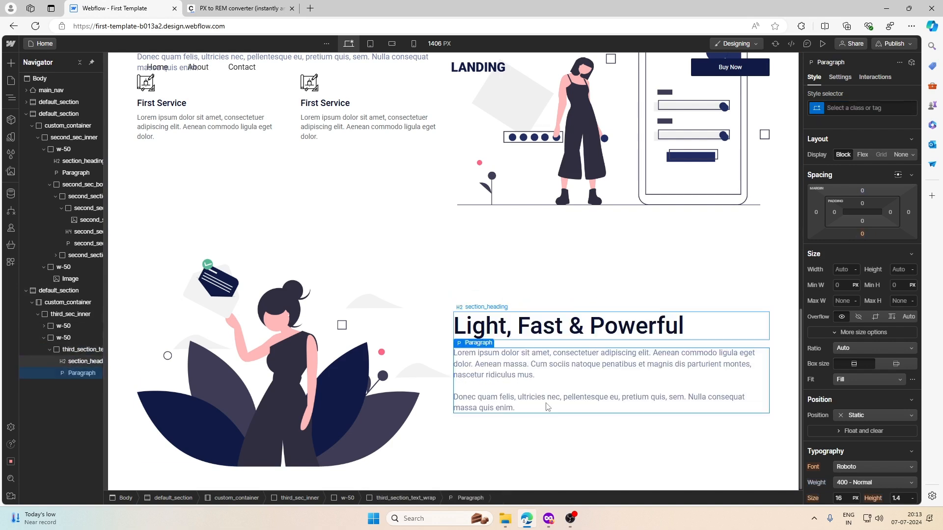
Step: Narrow the third_section_text_wrap block, trying a width of 40%, and center it horizontally in its column
left_click(577, 343)
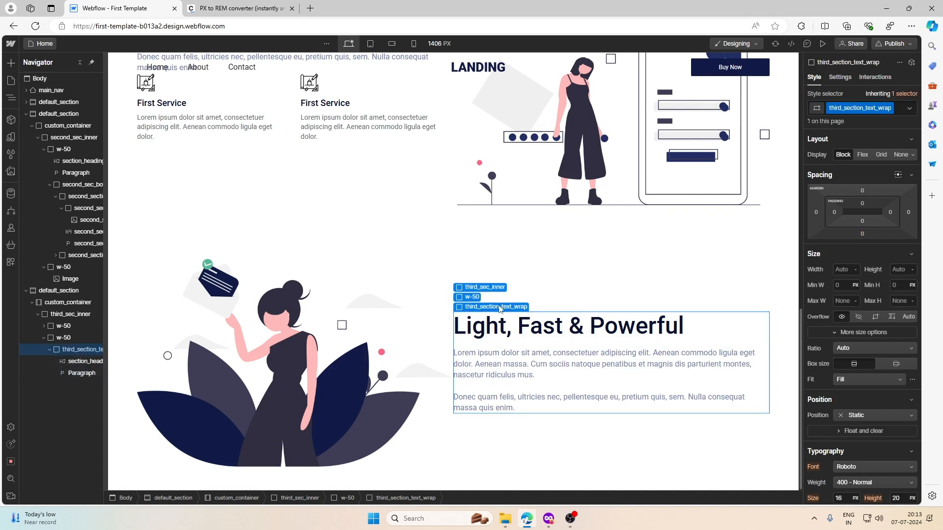
left_click(847, 270)
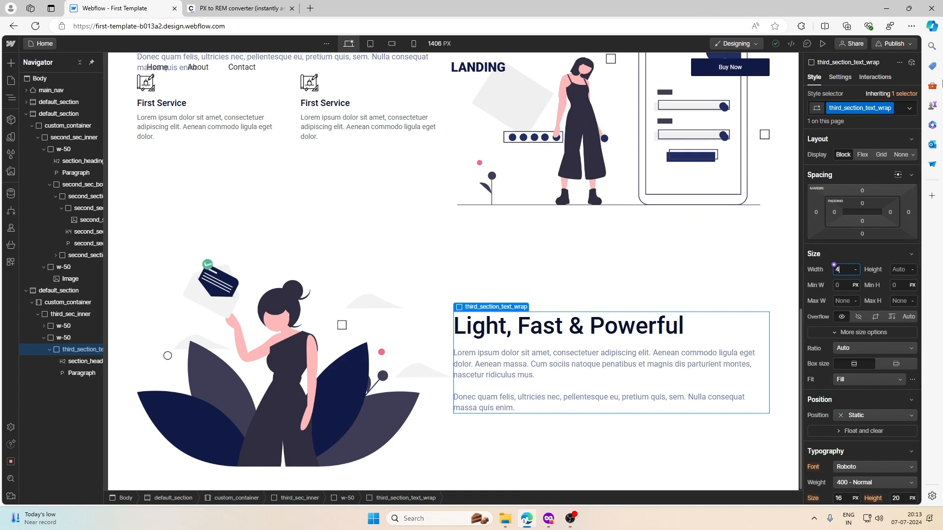
type("40%")
key("Return")
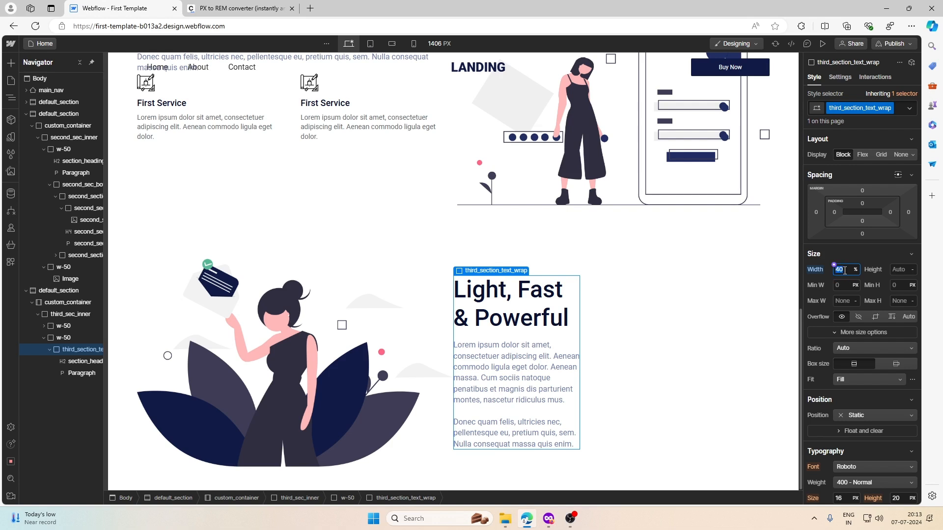
key("Return")
left_click(898, 175)
Step: Duplicate the whole third section directly below itself
left_click(486, 267)
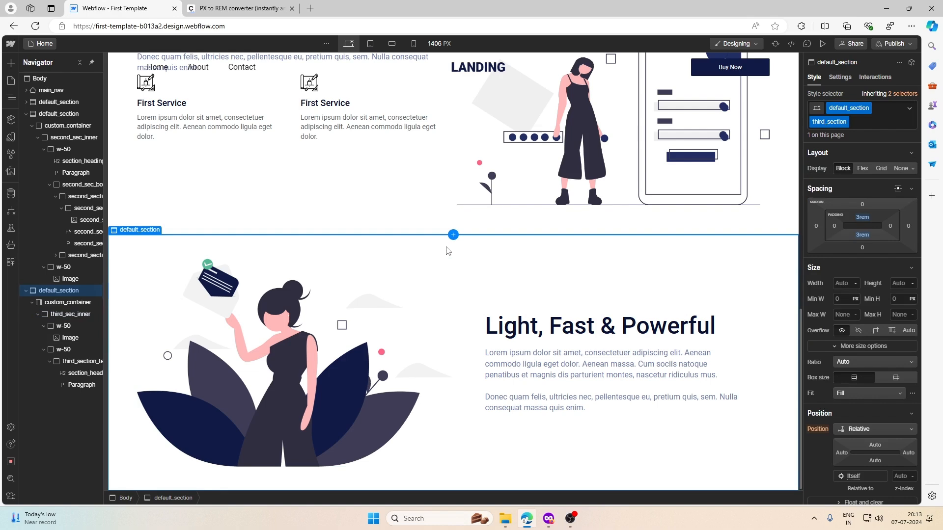
key("ctrl+v")
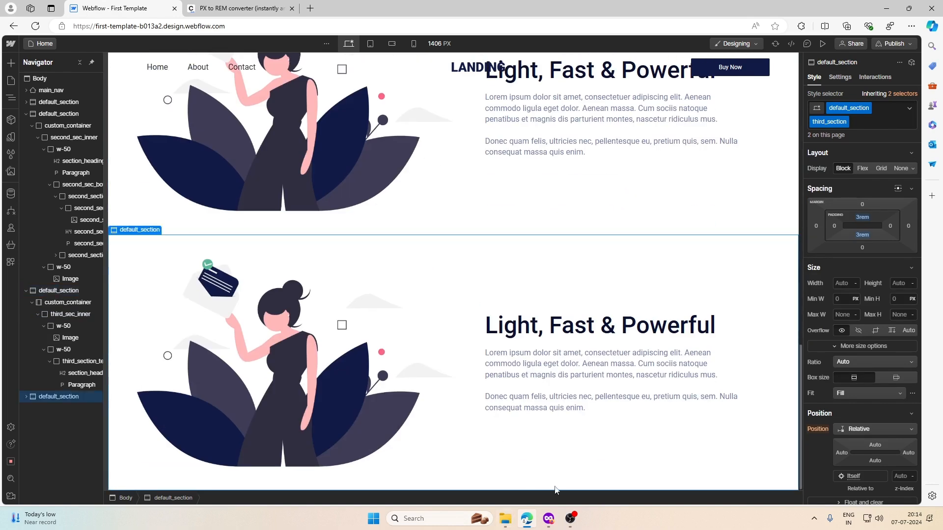
Step: In the Figma design, examine the next section's phone illustration and text block, and copy the body text of the section above
left_click(548, 518)
scroll(320, 337, "down", 4)
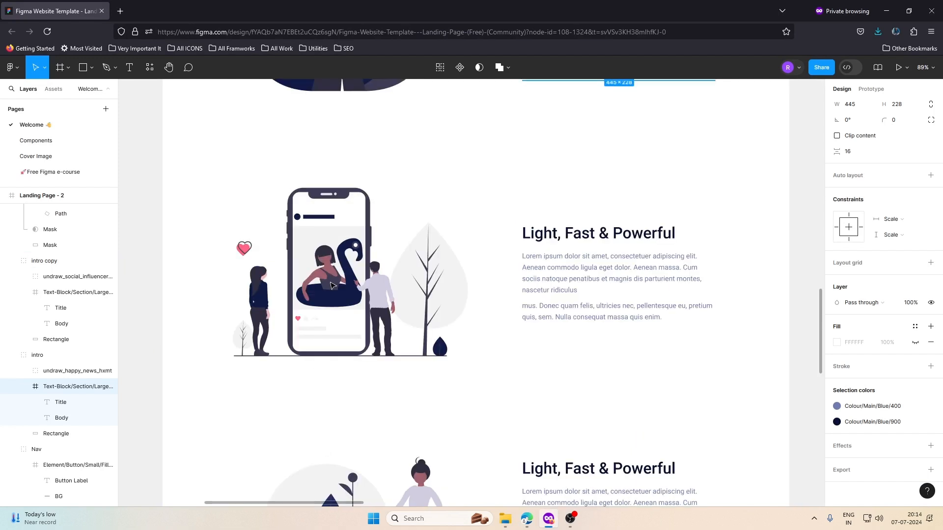
left_click(320, 337)
left_click(320, 336)
left_click(575, 251)
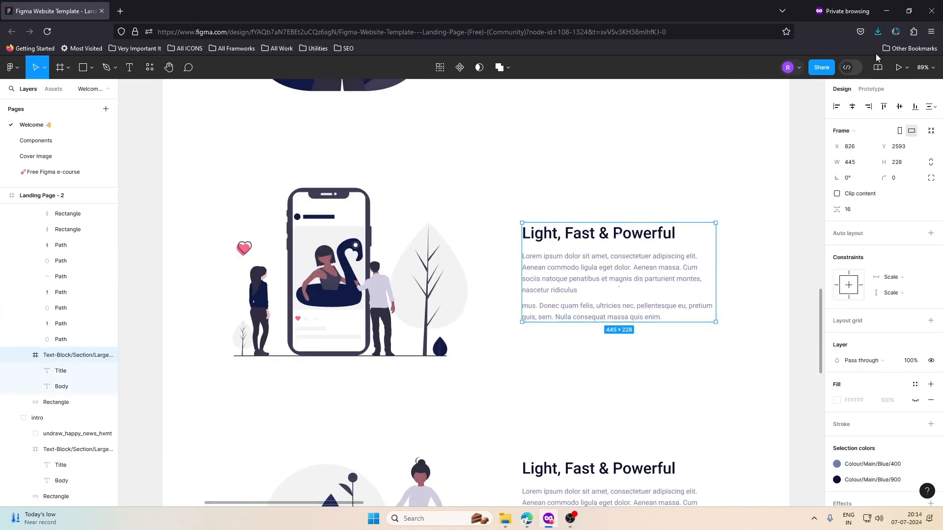
scroll(627, 235, "up", 3)
double_click(599, 143)
key("ctrl+c")
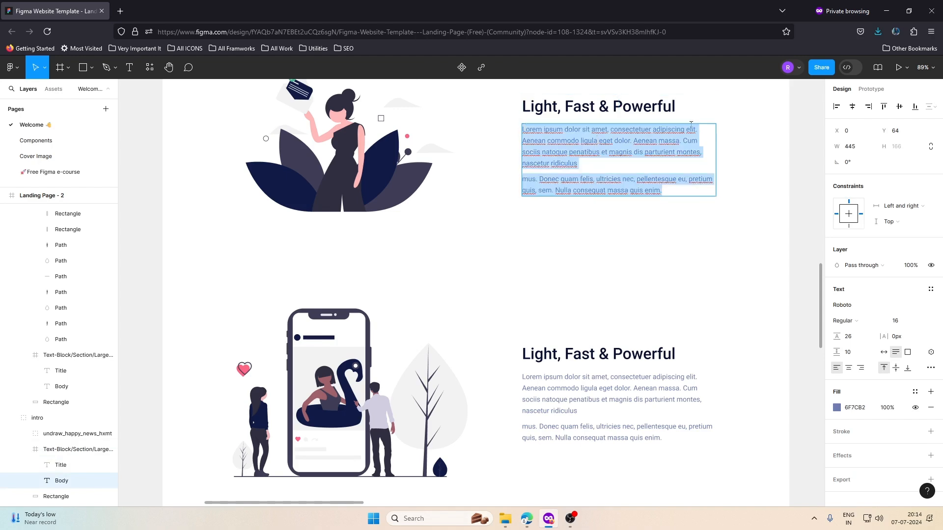
Step: Return to Webflow and compare the duplicated section with the Figma design
left_click(886, 11)
scroll(585, 314, "up", 3)
scroll(586, 313, "down", 3)
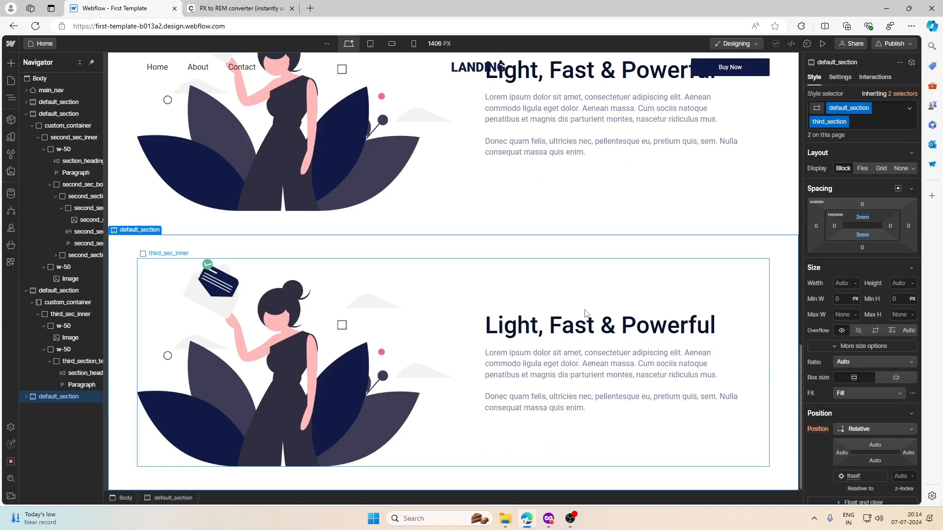
left_click(549, 518)
left_click(549, 518)
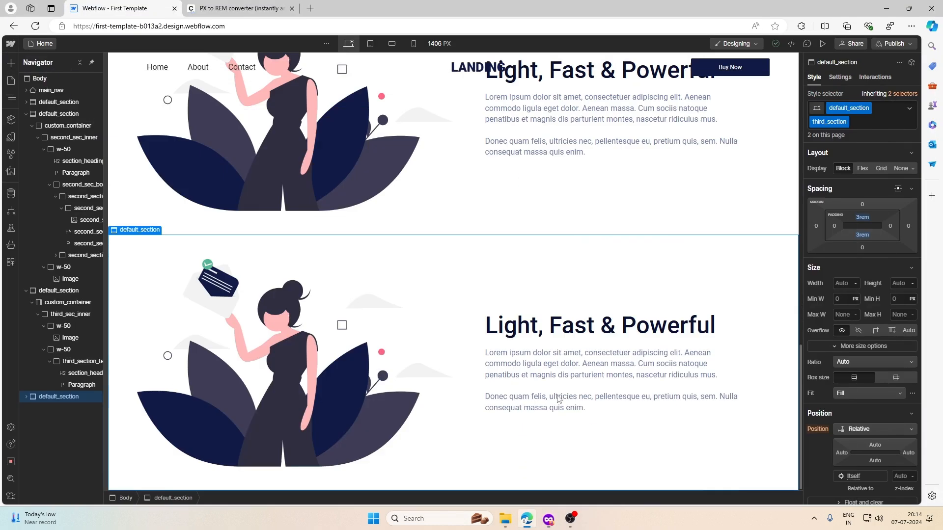
Step: Paste the copied Lorem ipsum text into the second paragraph block of the original third section, beside the woman illustration
triple_click(611, 147)
key("ctrl+v")
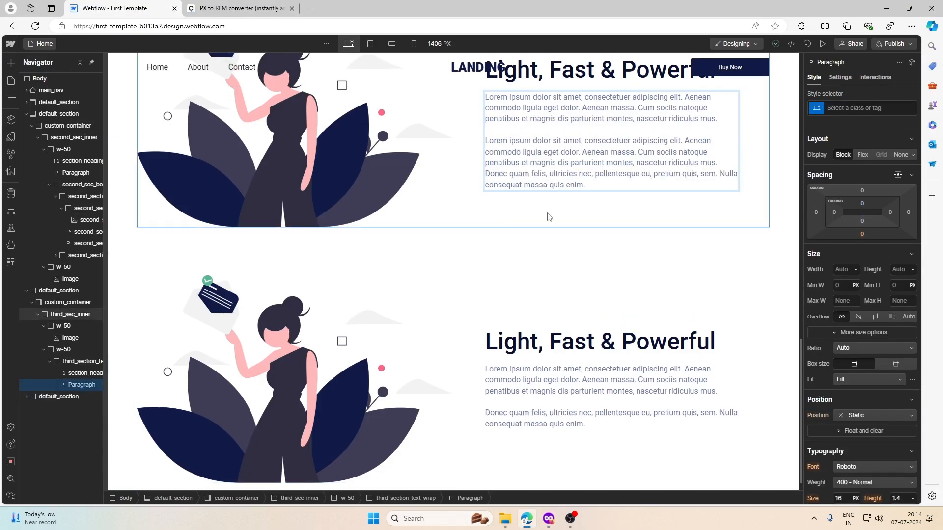
left_click(467, 223)
scroll(469, 224, "up", 3)
scroll(467, 223, "down", 3)
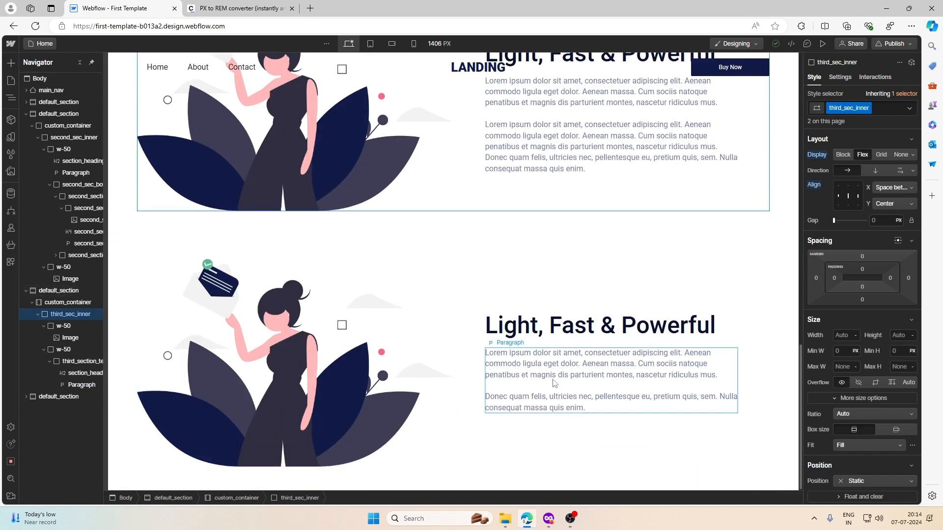
Step: In the duplicated section's body text, copy the "Donec quam felis" paragraph and paste it again at the end of that paragraph
left_click(598, 392)
left_click(597, 392)
left_click(601, 403)
triple_click(598, 409)
left_click(598, 409)
triple_click(597, 409)
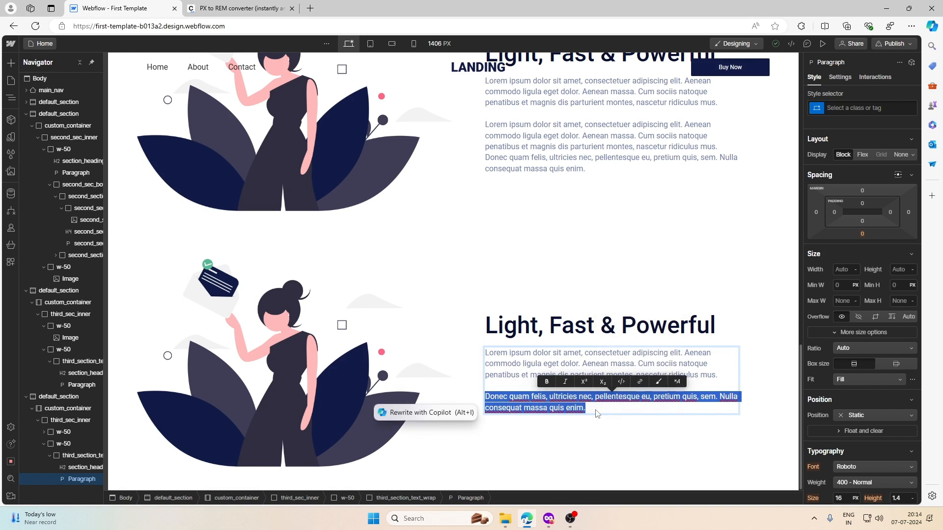
key("ctrl+c")
left_click(596, 410)
key("ctrl+v")
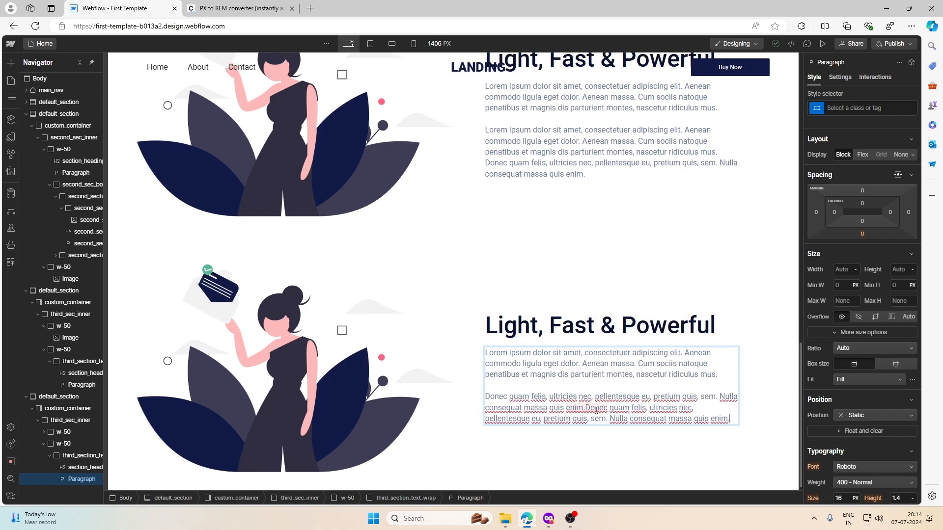
Step: Replace the duplicated section's illustration with the asset fourth_img.png
left_click(379, 381)
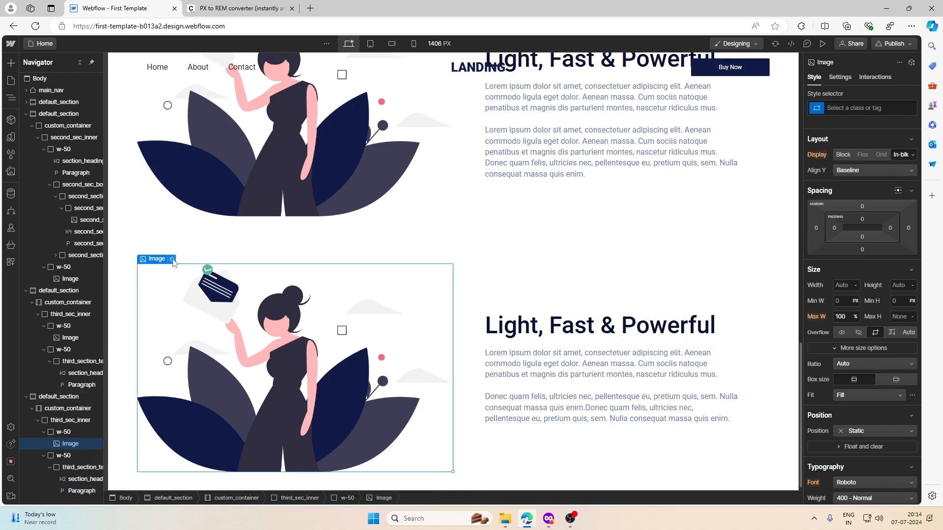
left_click(172, 259)
left_click(185, 130)
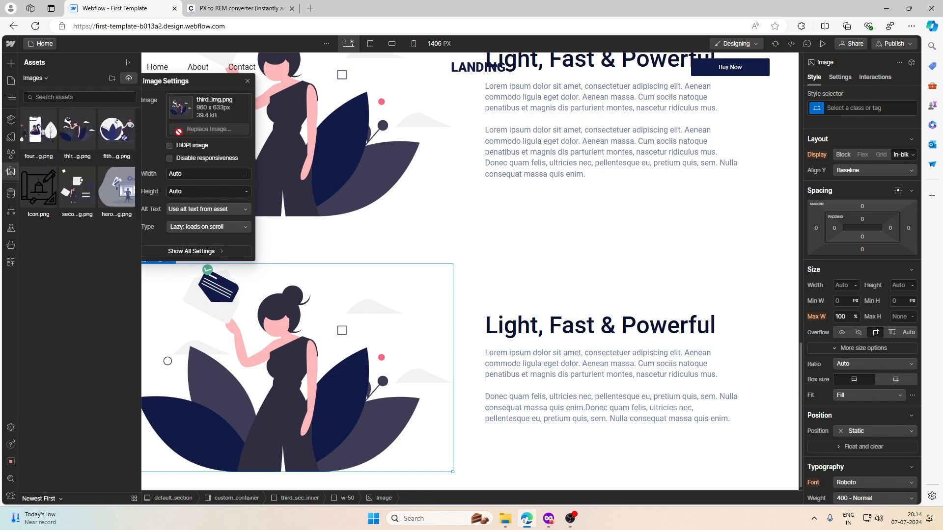
left_click(39, 129)
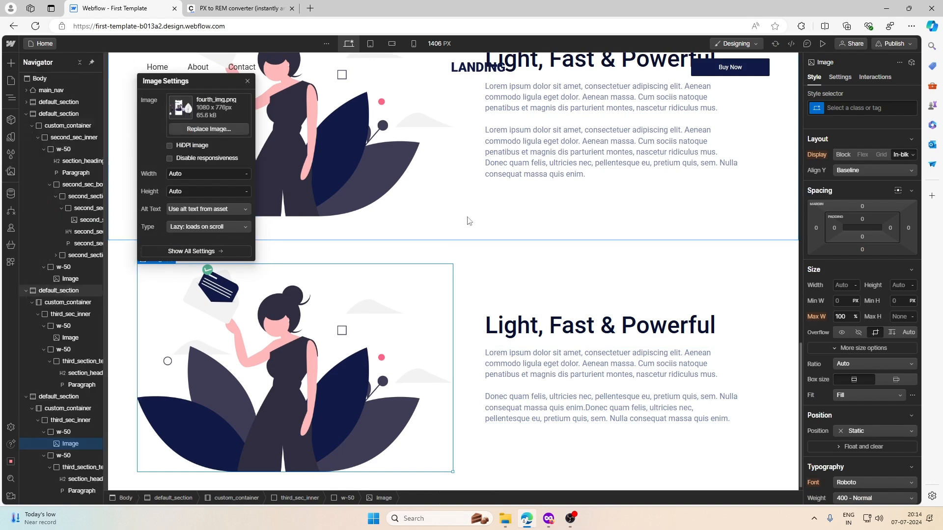
Step: Duplicate the whole phone illustration section directly below itself
left_click(512, 252)
scroll(512, 253, "down", 1)
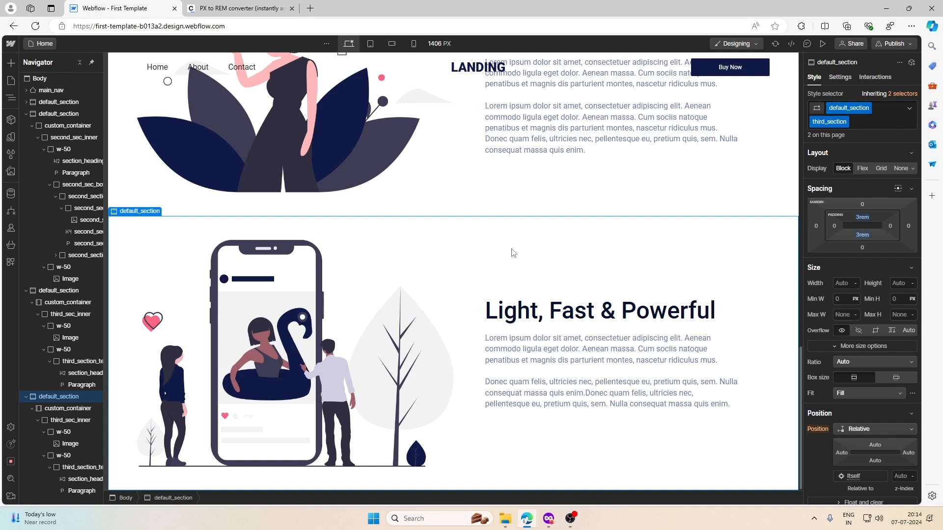
scroll(512, 252, "down", 5)
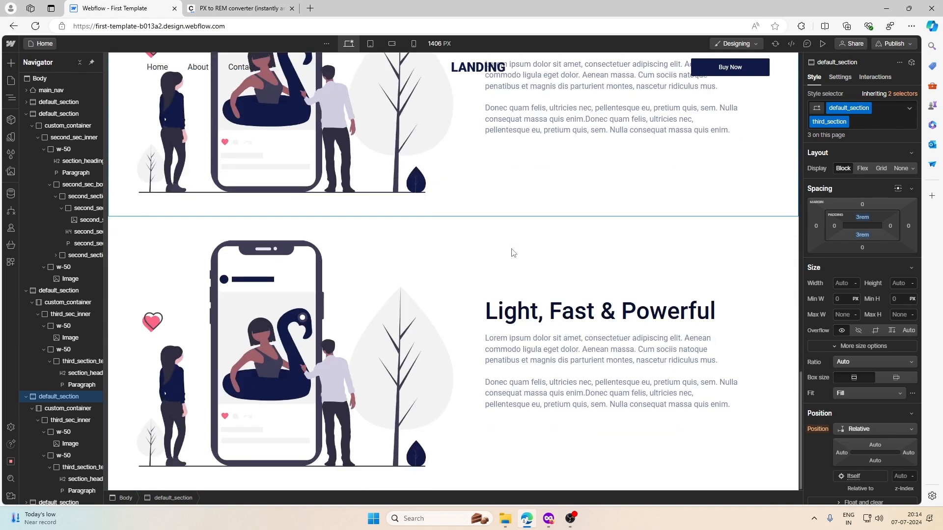
Step: In the newest section's body text, insert a line break before the last line starting with "pellentesque eu"
left_click(513, 308)
left_click(530, 351)
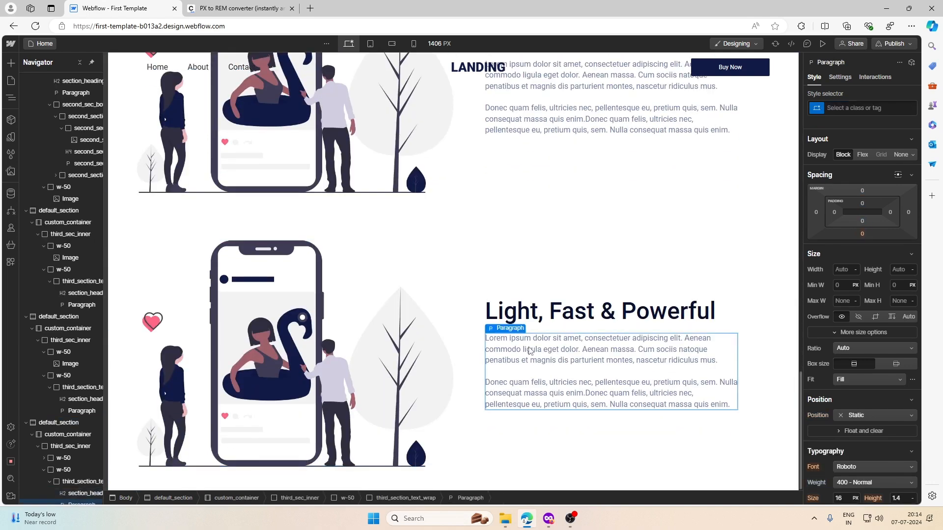
triple_click(685, 396)
left_click(704, 396)
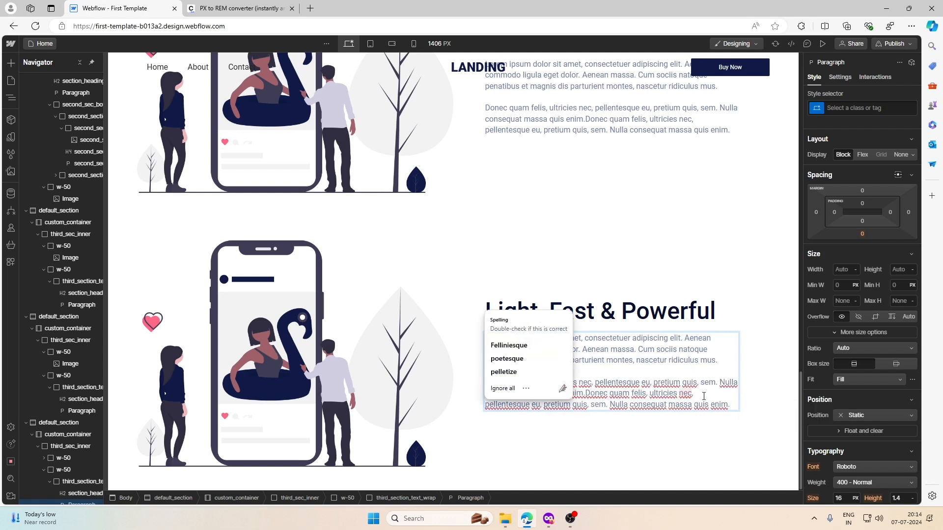
key("Return")
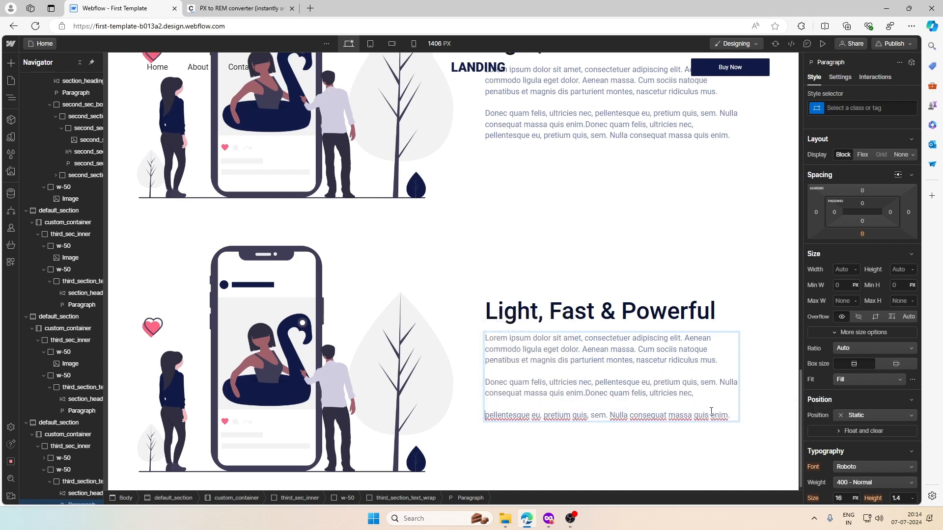
Step: Copy the newest section's last text line, "pellentesque eu, pretium quis, sem. Nulla consequat massa quis enim.", and paste it again at its end
triple_click(737, 416)
left_click(737, 416)
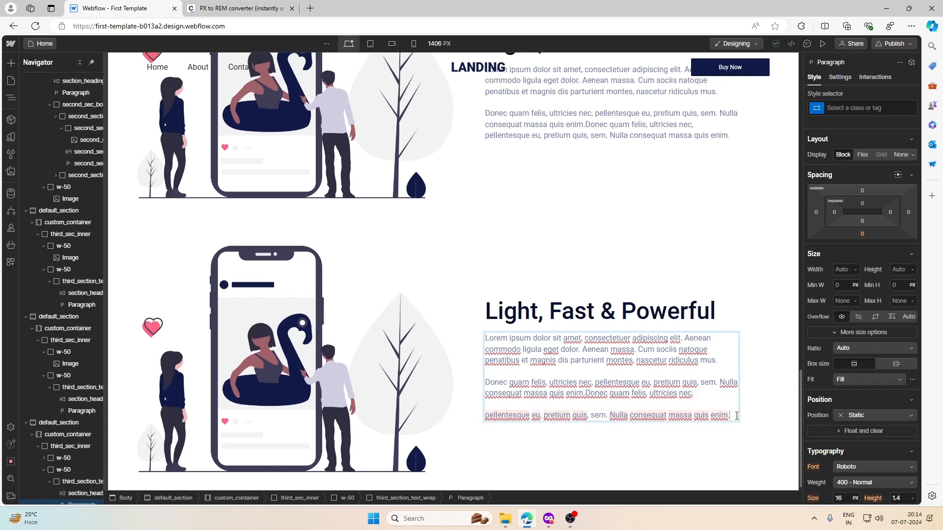
left_click(731, 418)
left_click_drag(732, 417, 463, 425)
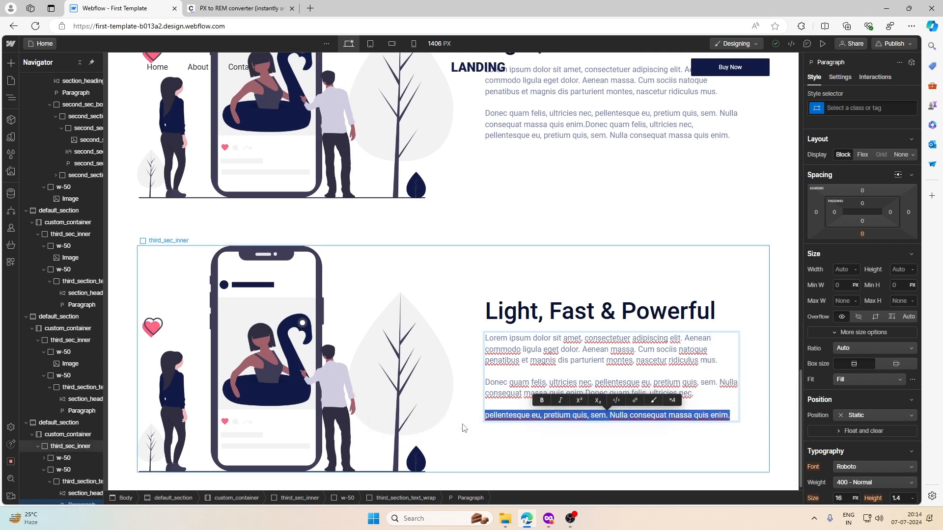
left_click(732, 414)
key("ctrl+v")
Step: Replace the newest section's phone illustration with the asset fith_img.png
left_click(430, 413)
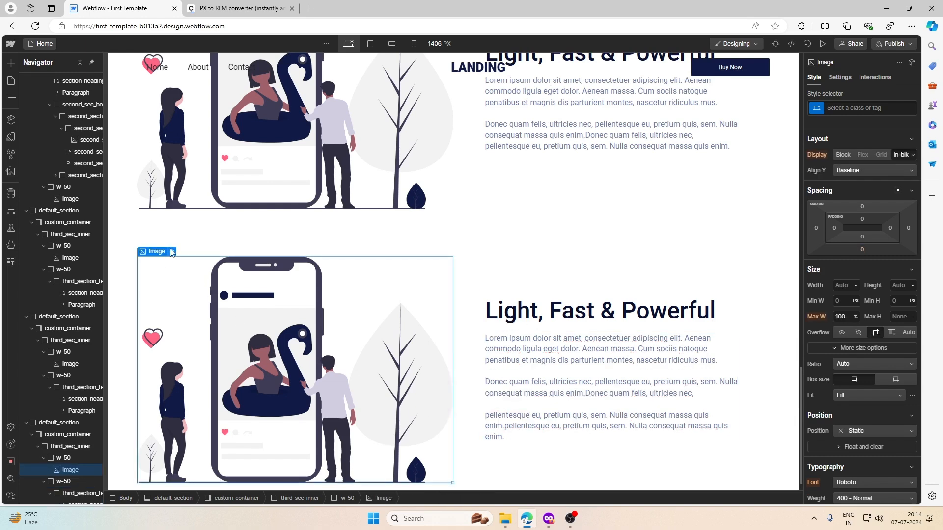
left_click(171, 252)
left_click(180, 333)
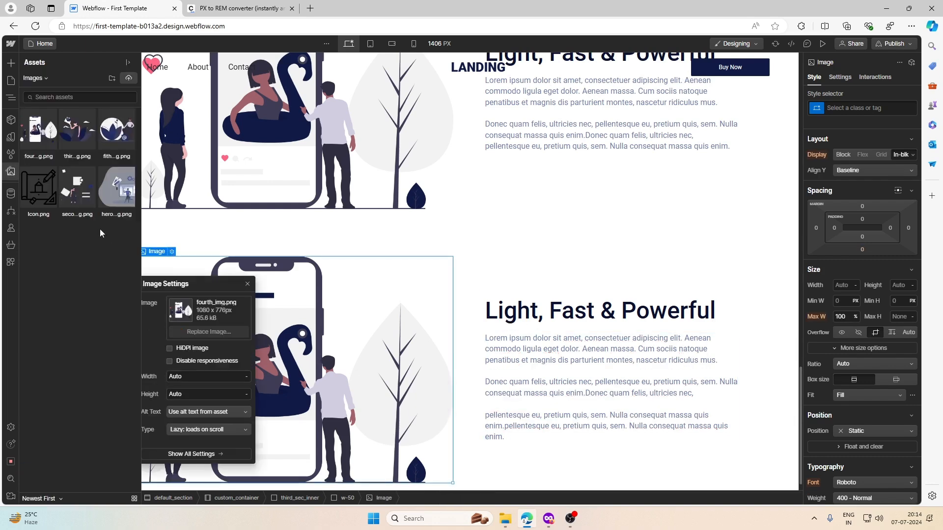
left_click(116, 129)
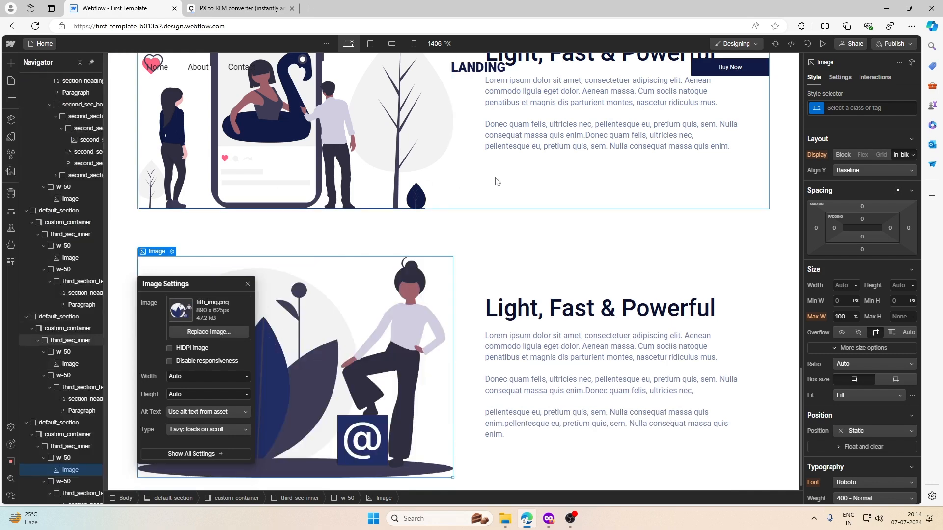
left_click(516, 203)
Step: Look over the stacked sections on the canvas, and check the whole page from hero to last section in preview mode
scroll(511, 235, "up", 9)
scroll(510, 236, "down", 7)
left_click(510, 233)
left_click(665, 306)
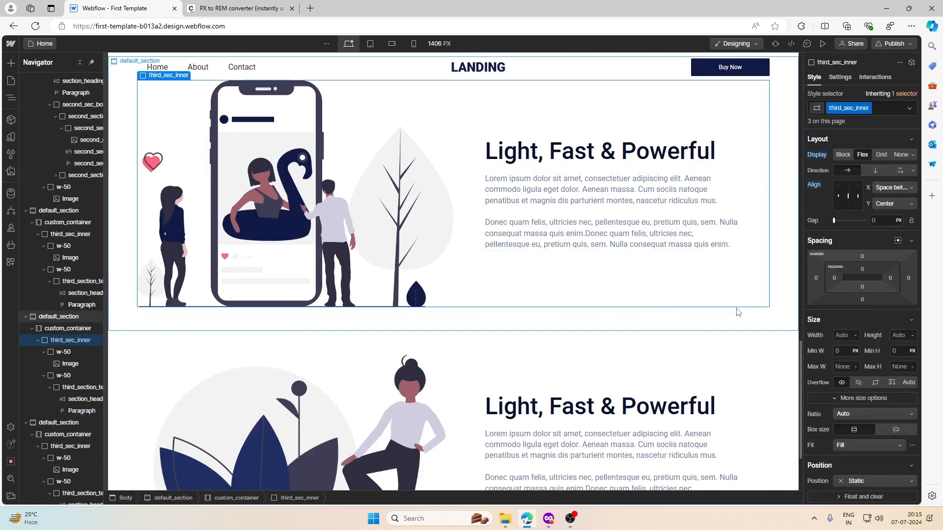
scroll(735, 308, "up", 5)
left_click(819, 45)
scroll(726, 160, "up", 10)
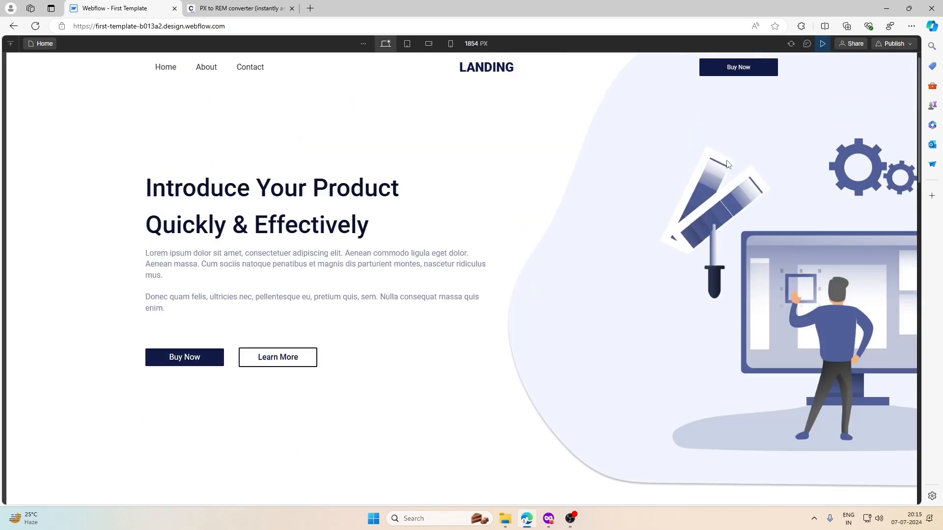
scroll(728, 165, "down", 4)
scroll(728, 165, "down", 15)
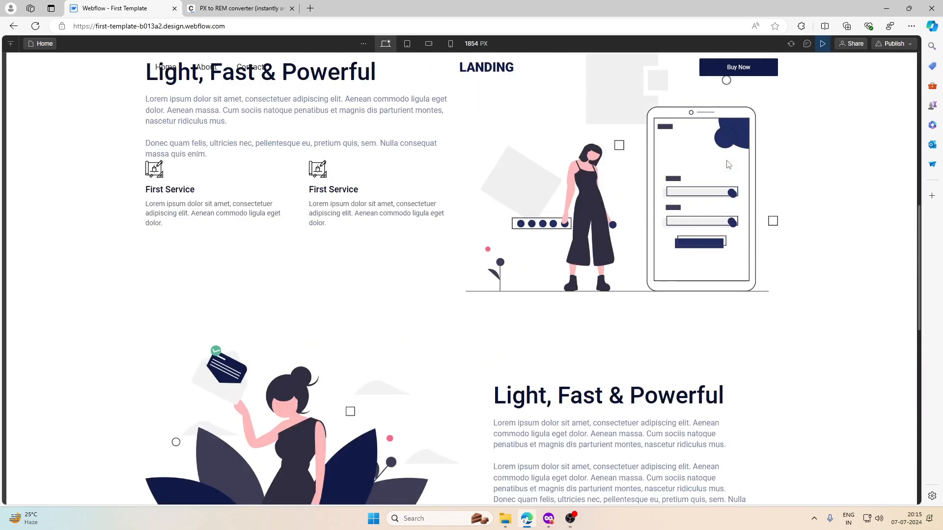
scroll(728, 164, "down", 5)
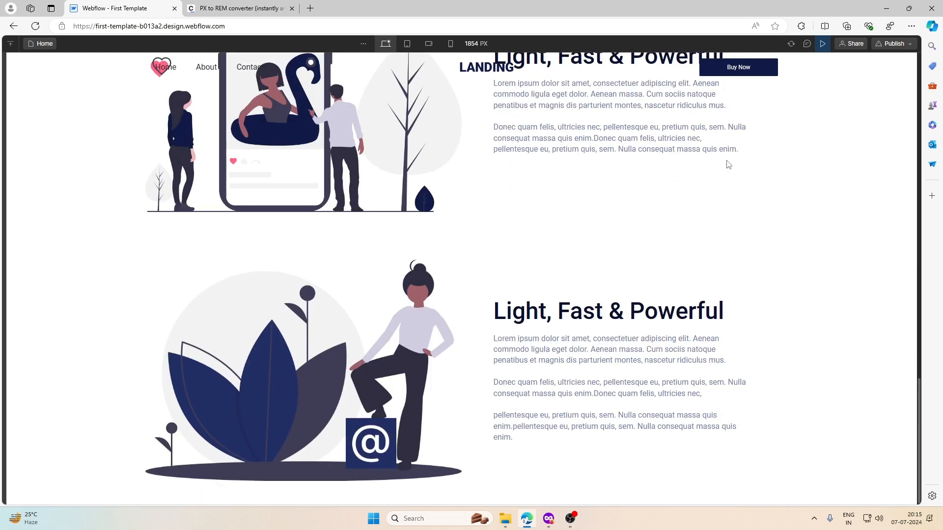
Step: Compare the section spacing in the Figma design with the Webflow preview, and return to the editing canvas
left_click(549, 519)
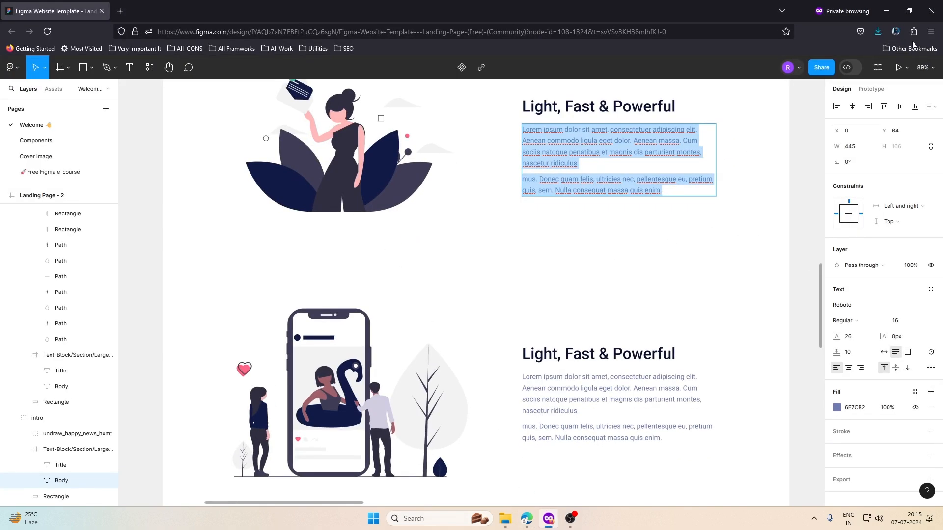
left_click(886, 11)
scroll(653, 221, "up", 4)
scroll(652, 221, "up", 12)
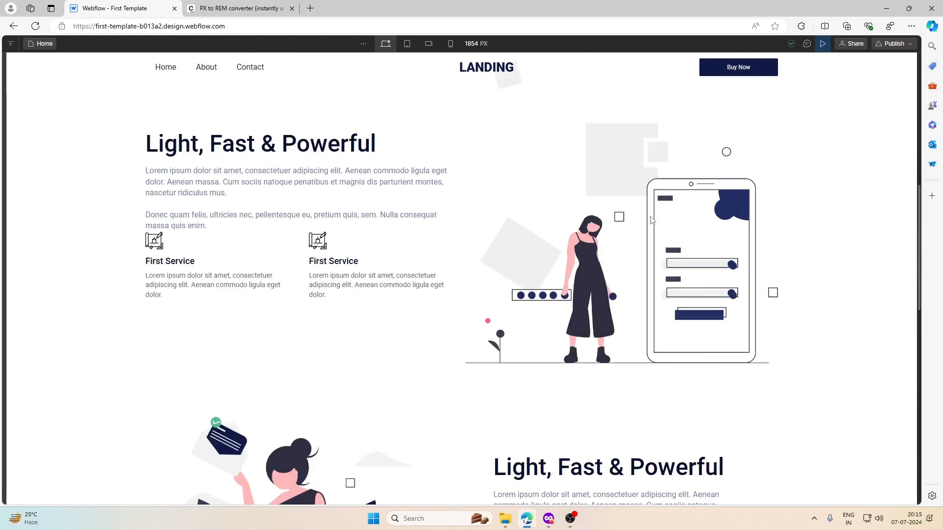
scroll(652, 220, "down", 9)
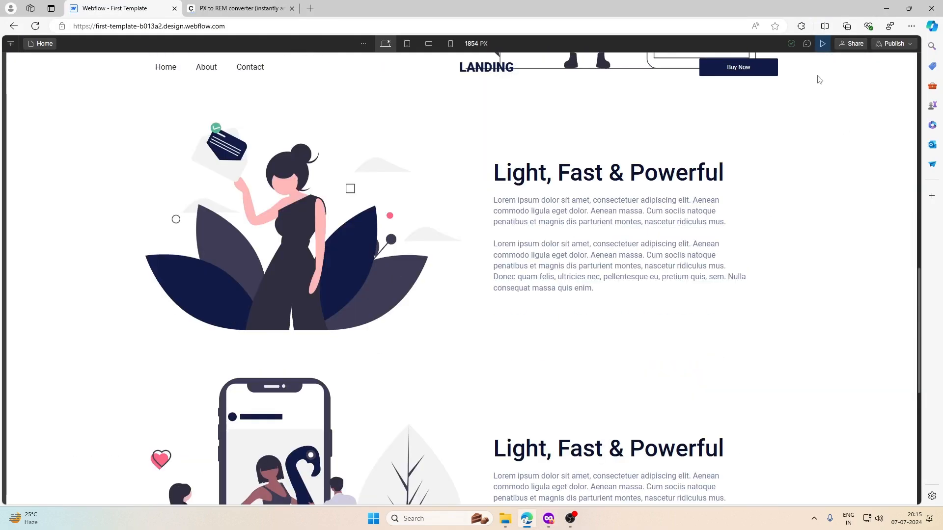
left_click(823, 43)
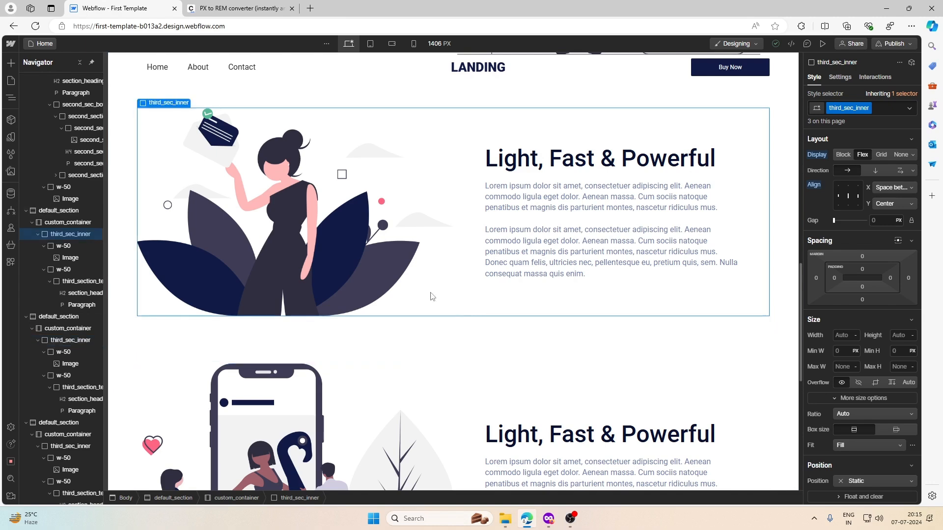
Step: Set the top and bottom padding of the third_section class to 4rem and check the gaps between sections
left_click(164, 89)
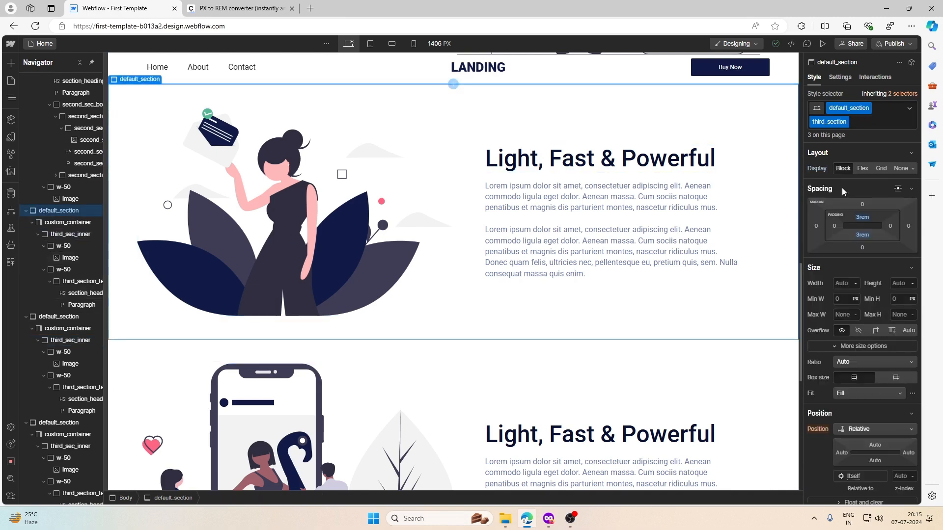
left_click(863, 217)
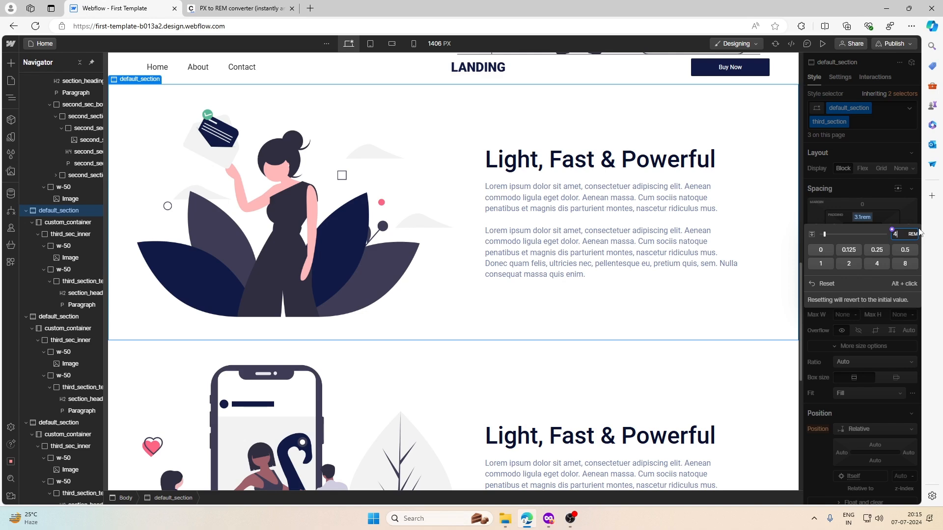
key("Return")
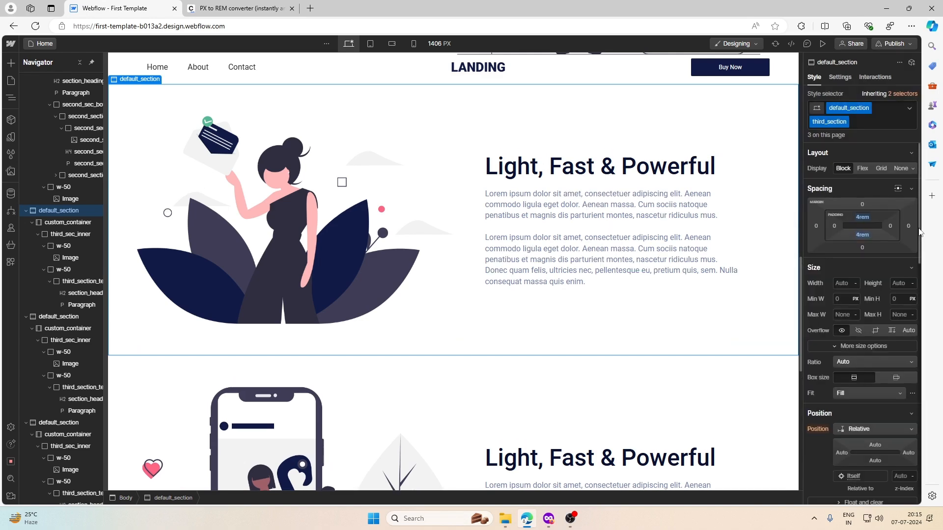
scroll(510, 362, "down", 10)
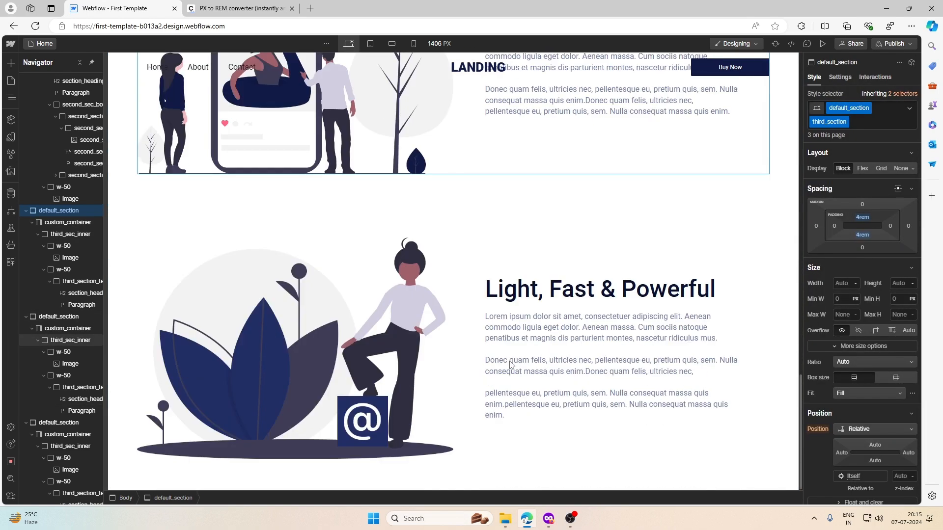
scroll(510, 364, "up", 3)
Step: Set the top and bottom padding of the third_section class to 5rem and check the spacing across the three sections
left_click(864, 220)
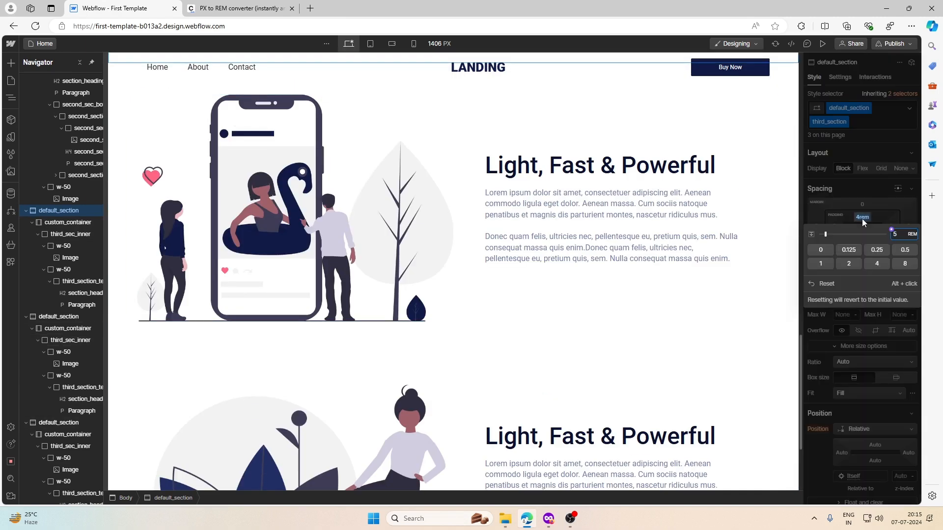
type("5")
key("Return")
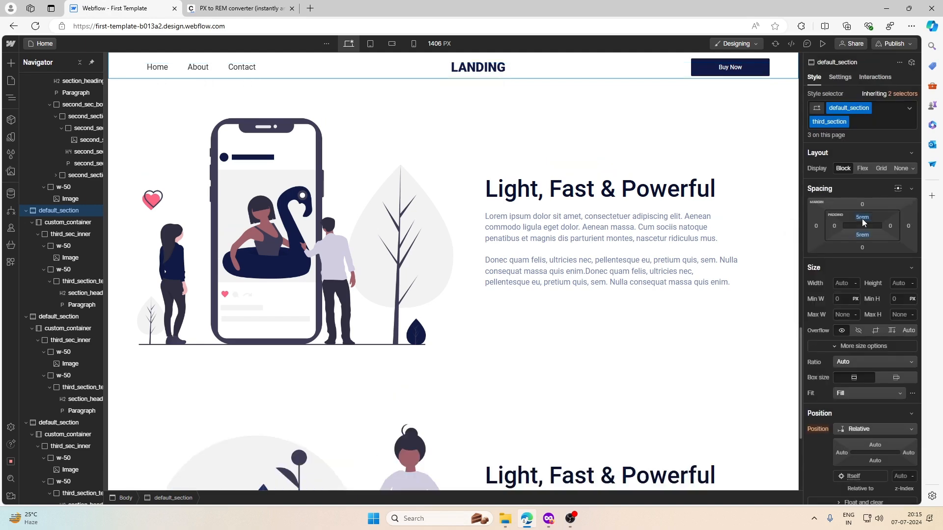
left_click(598, 283)
left_click(586, 96)
scroll(539, 169, "up", 7)
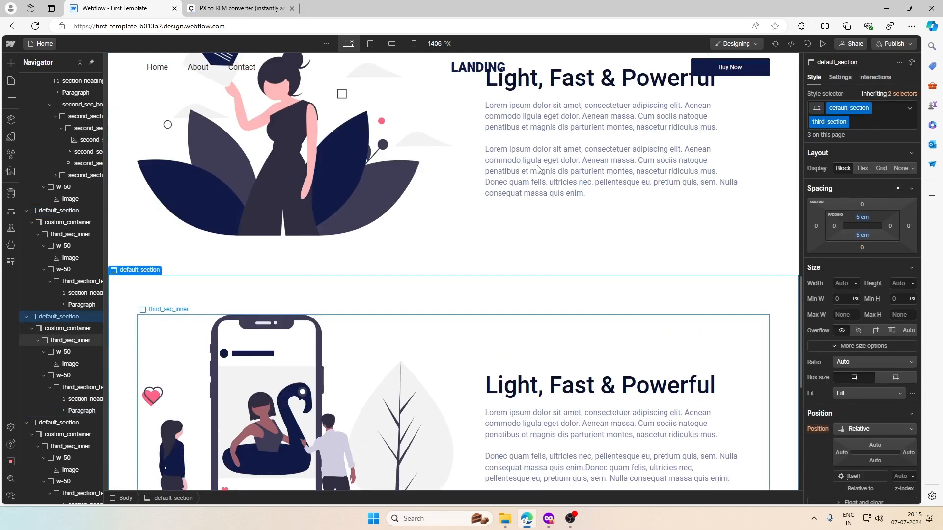
scroll(538, 168, "down", 14)
left_click(469, 194)
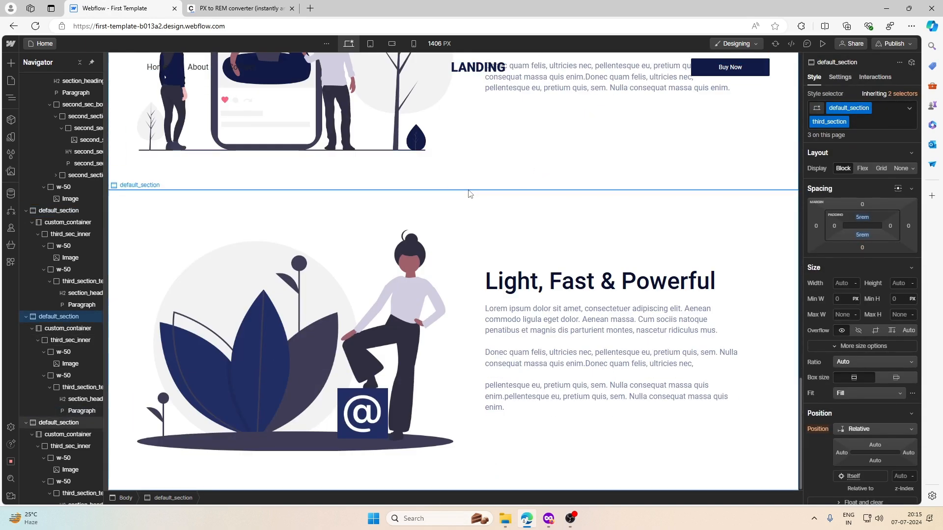
Step: Switch to the Figma design and examine the pricing section "A Price To Suit Everyone" and the footer
left_click(549, 519)
scroll(523, 342, "down", 15)
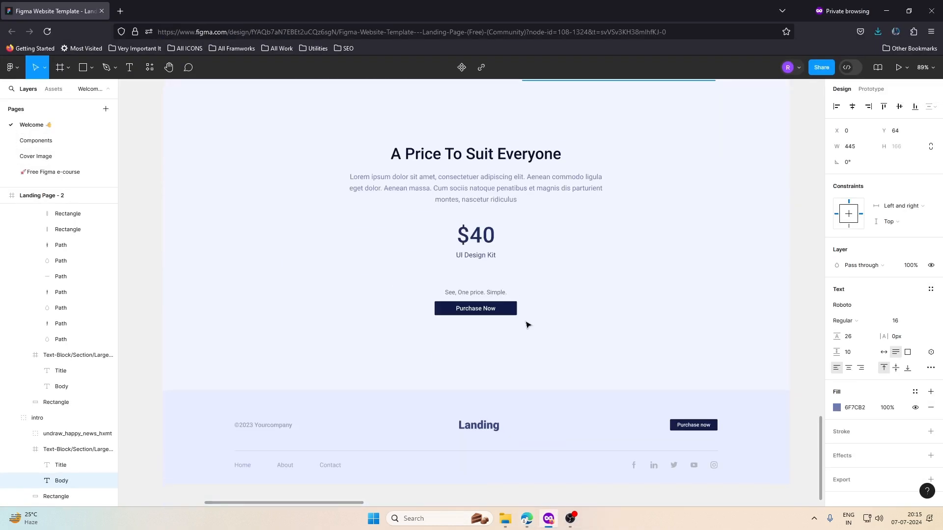
scroll(528, 325, "up", 2)
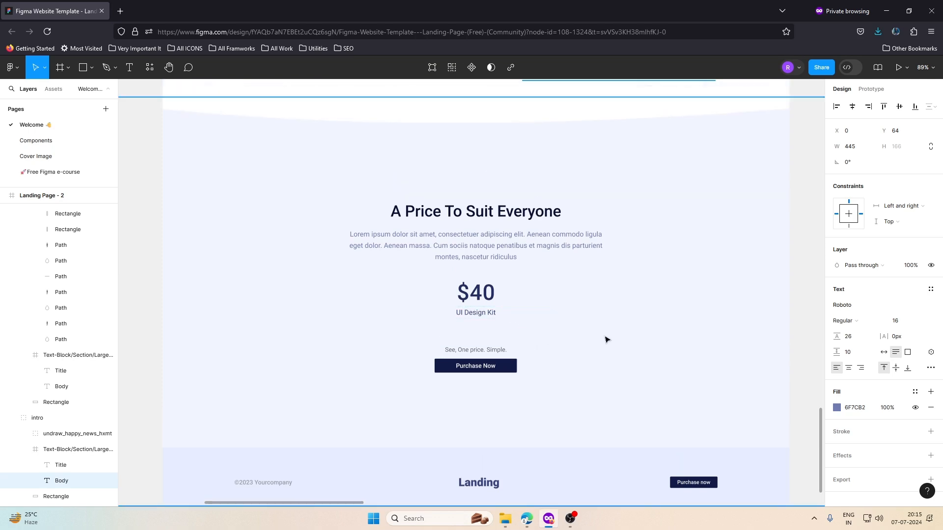
Step: Inspect the background shape of the pricing section in the Figma design, and return to Webflow
scroll(606, 339, "up", 3)
scroll(606, 339, "down", 1)
scroll(607, 339, "down", 2)
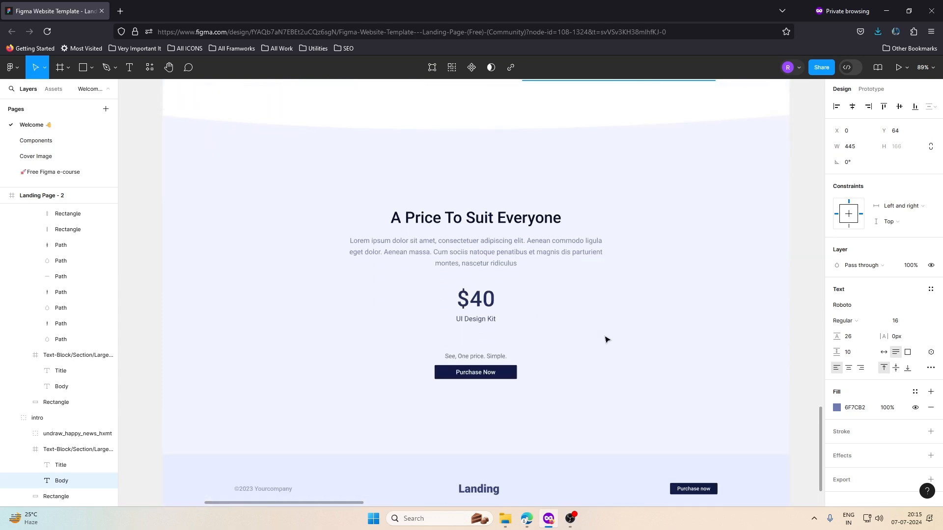
left_click(647, 309)
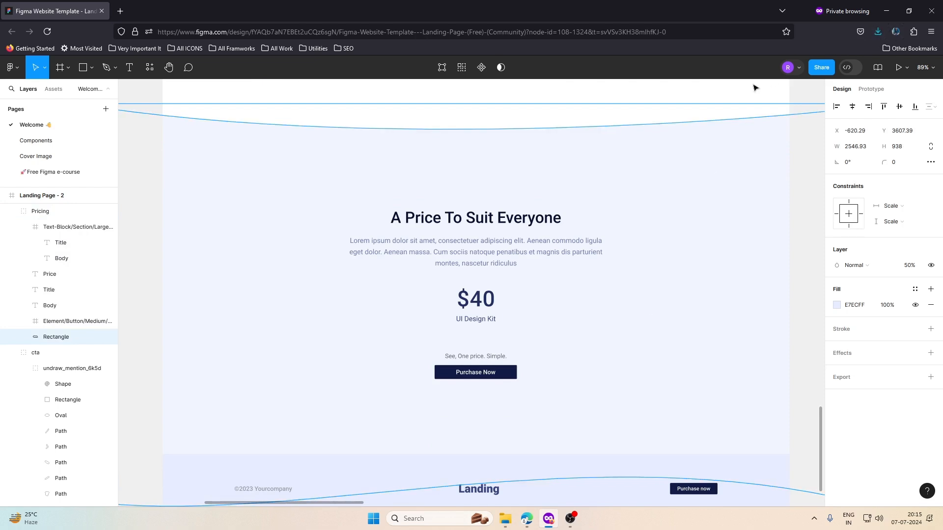
key("Escape")
left_click(664, 161)
left_click(664, 161)
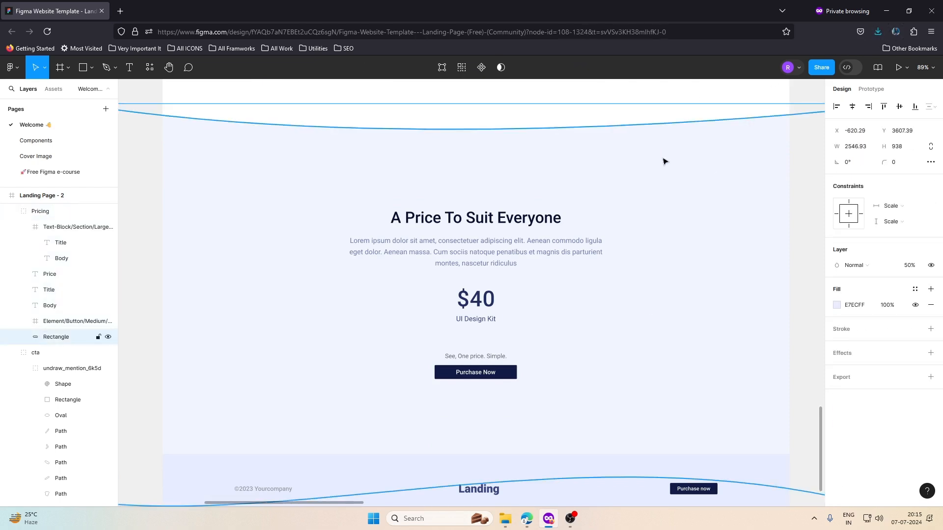
key("Escape")
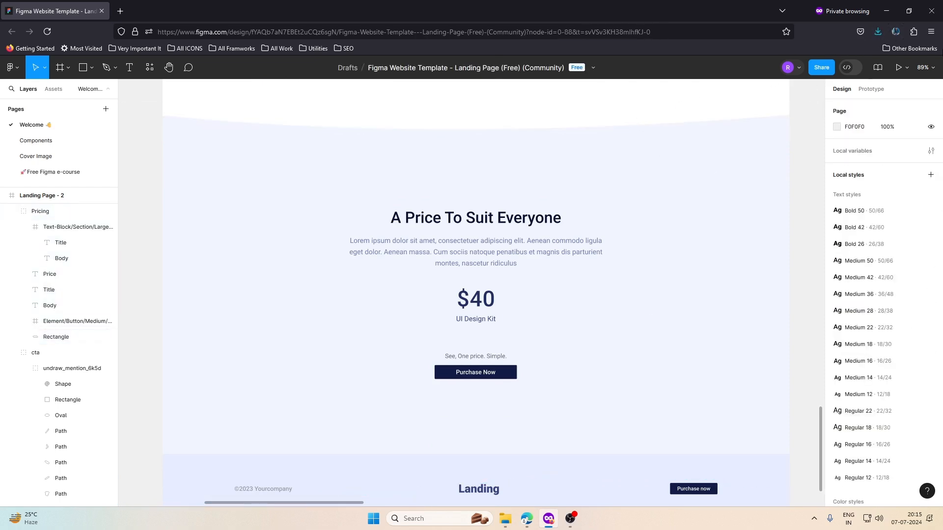
left_click(886, 10)
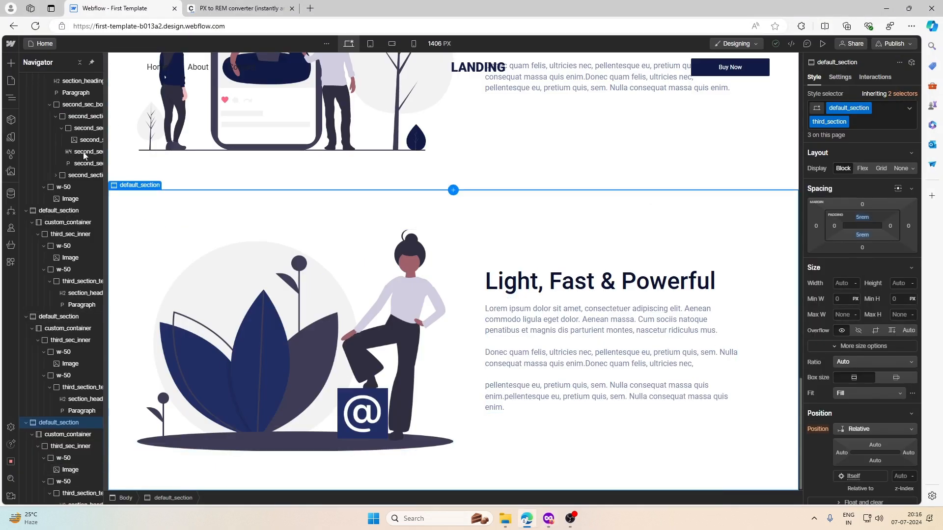
Step: Collapse all the expanded default_section entries in the page's element tree
scroll(48, 228, "up", 5)
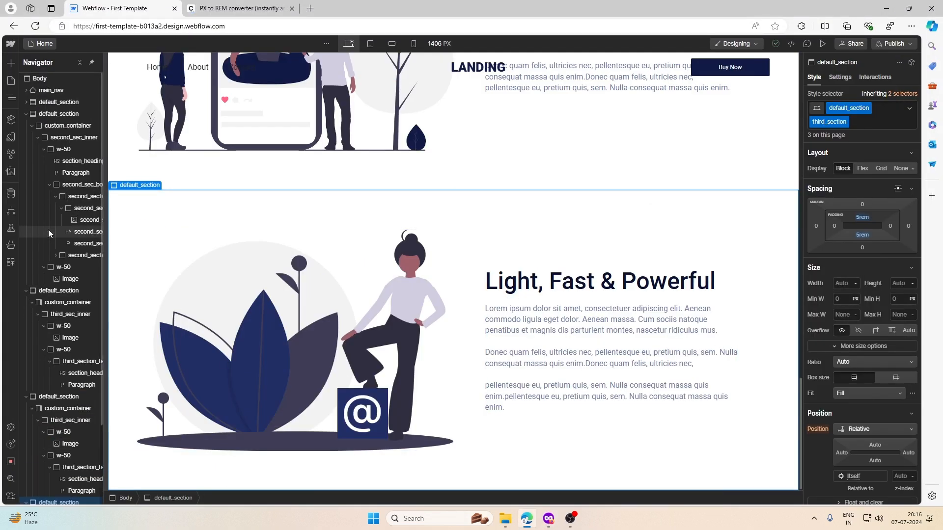
left_click(25, 114)
left_click(27, 126)
left_click(27, 137)
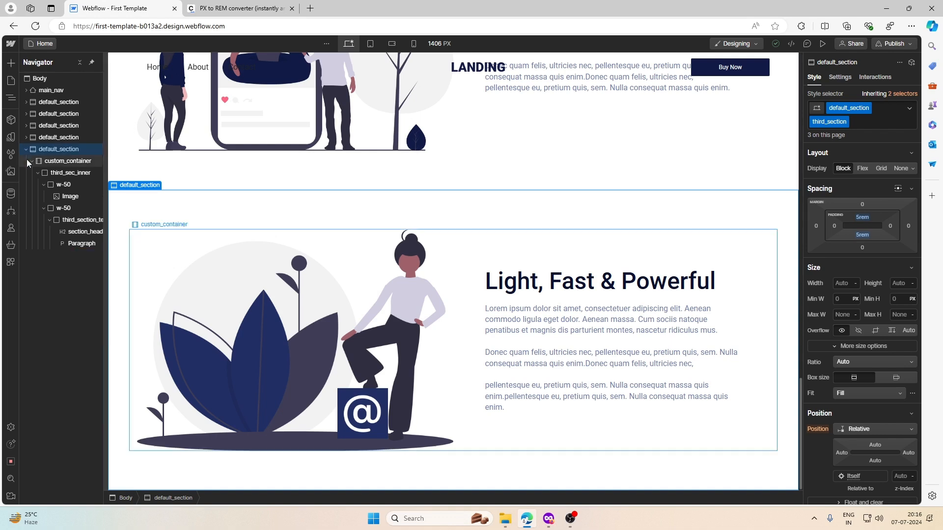
left_click(26, 149)
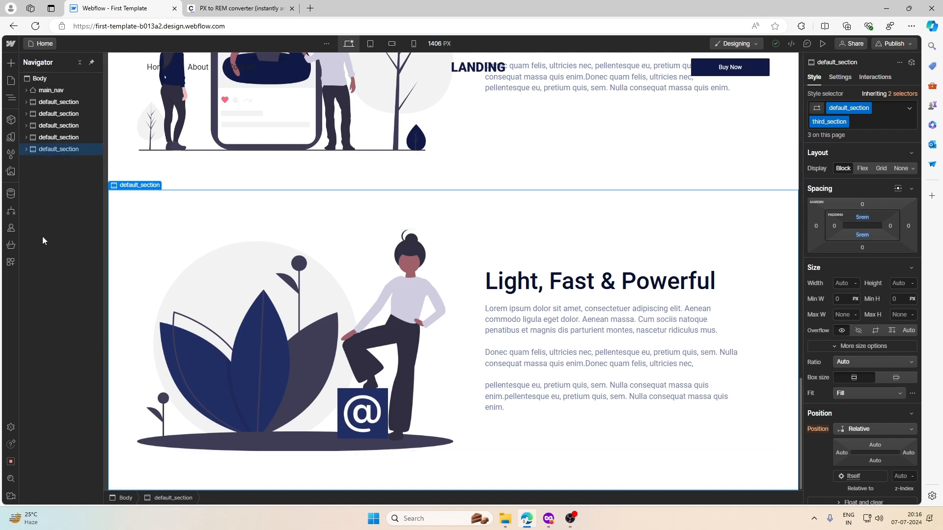
Step: Add a new Section element at the end of the page Body
left_click(47, 79)
left_click(11, 63)
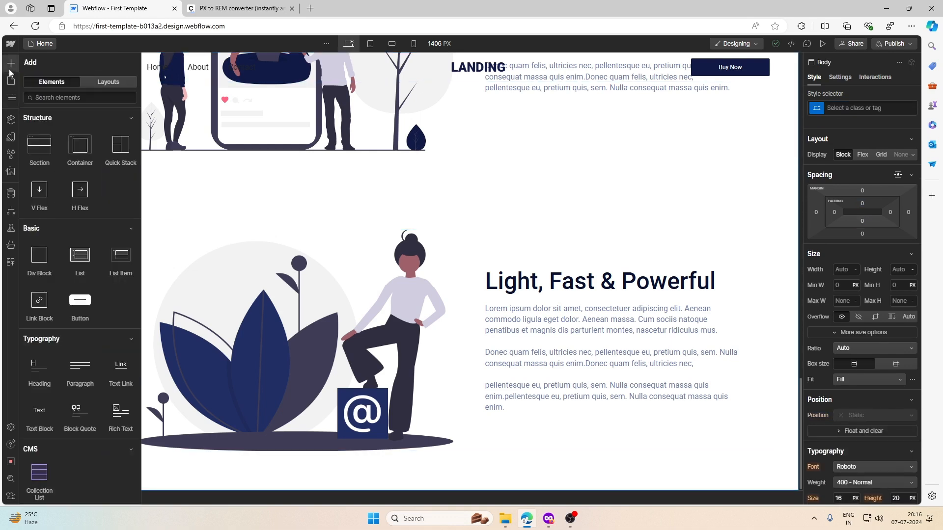
left_click(37, 136)
scroll(336, 238, "down", 1)
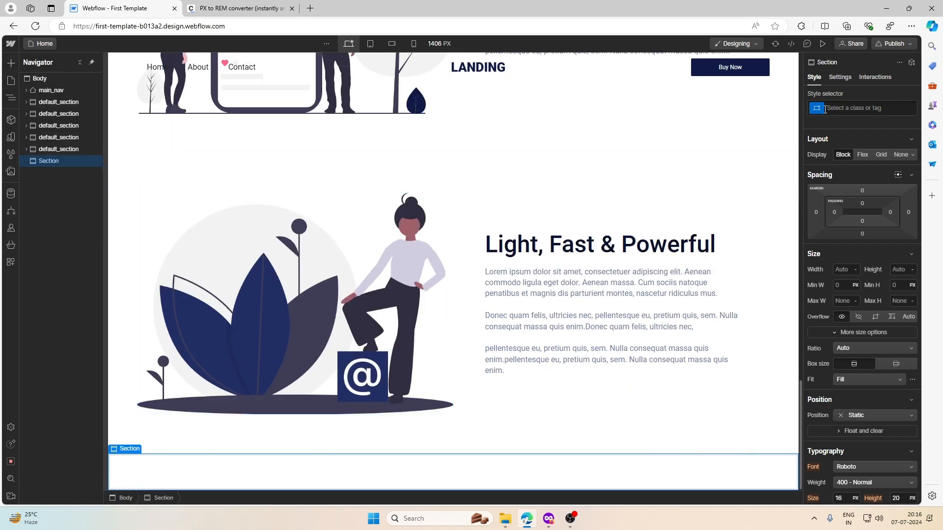
Step: Give the new section the default_section class and create the combo class pricing_section on it
left_click(851, 108)
type("de")
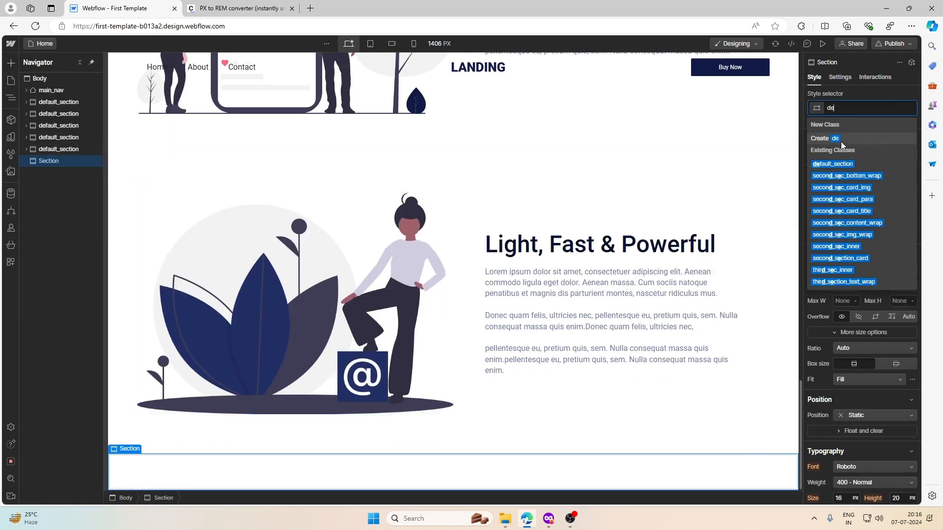
left_click(838, 163)
left_click(883, 111)
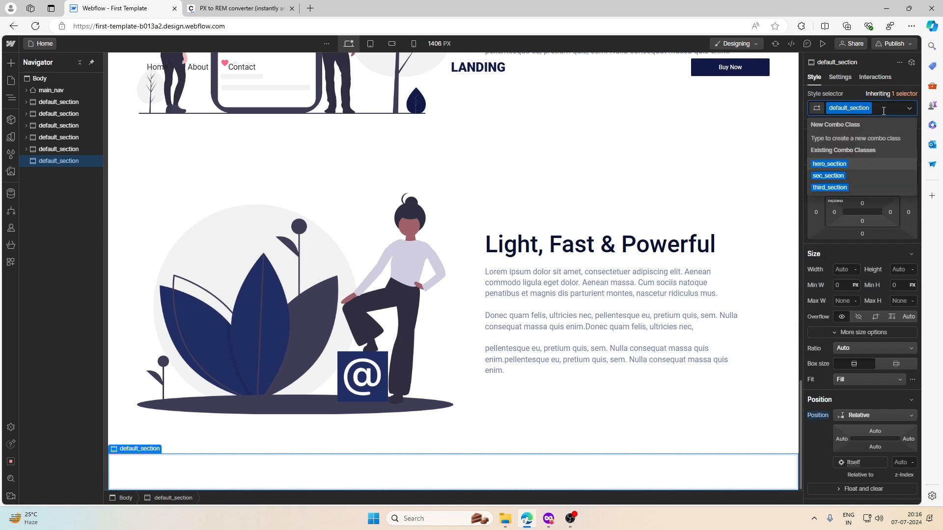
type("pricing")
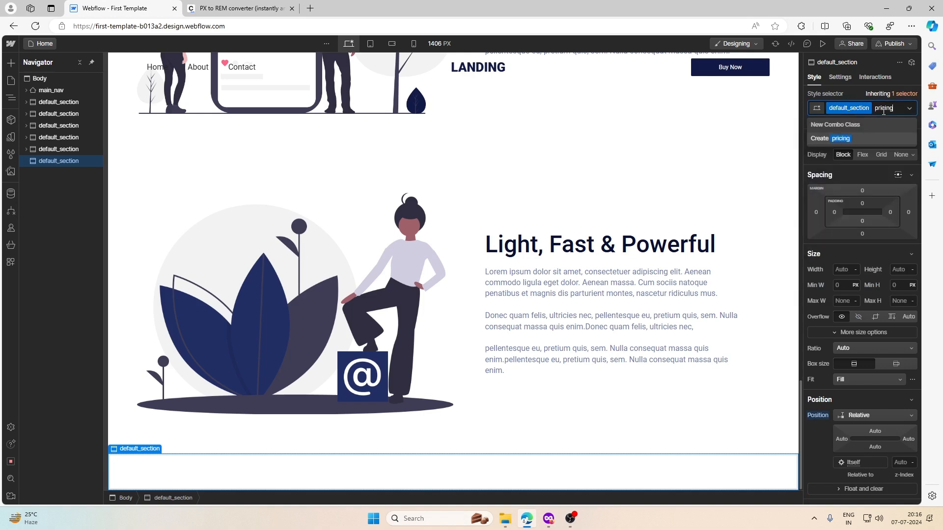
type("_section")
key("Return")
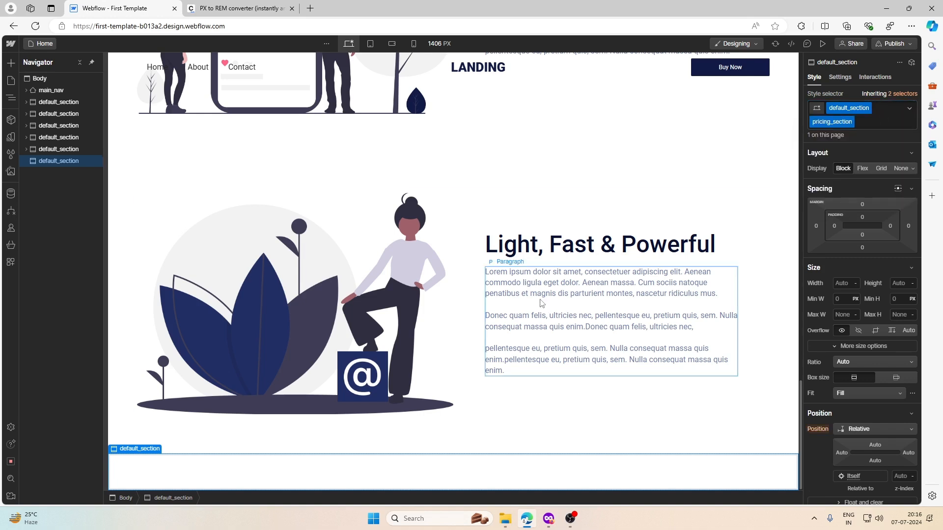
Step: Add a Container inside the pricing section and apply the existing custom_container class to it
left_click(10, 63)
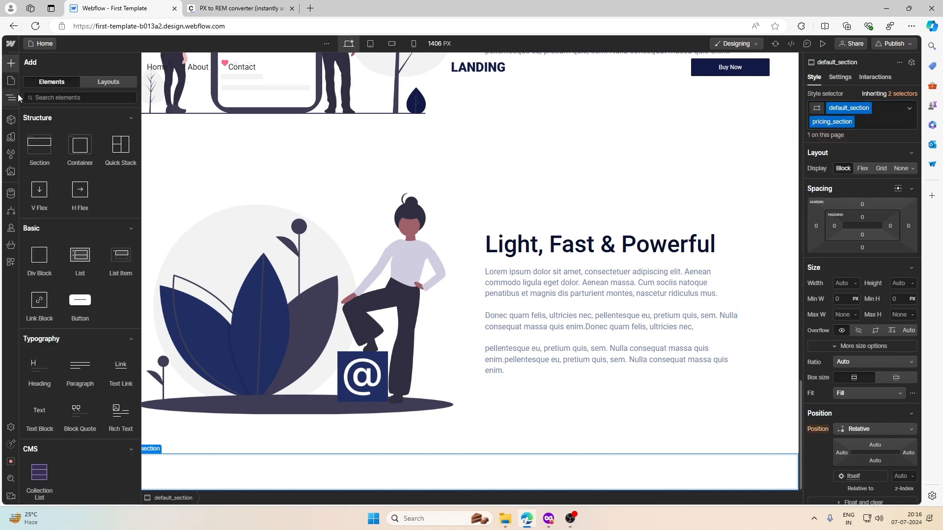
left_click(78, 147)
left_click(882, 108)
type("cis")
key("BackSpace")
key("BackSpace")
type("us")
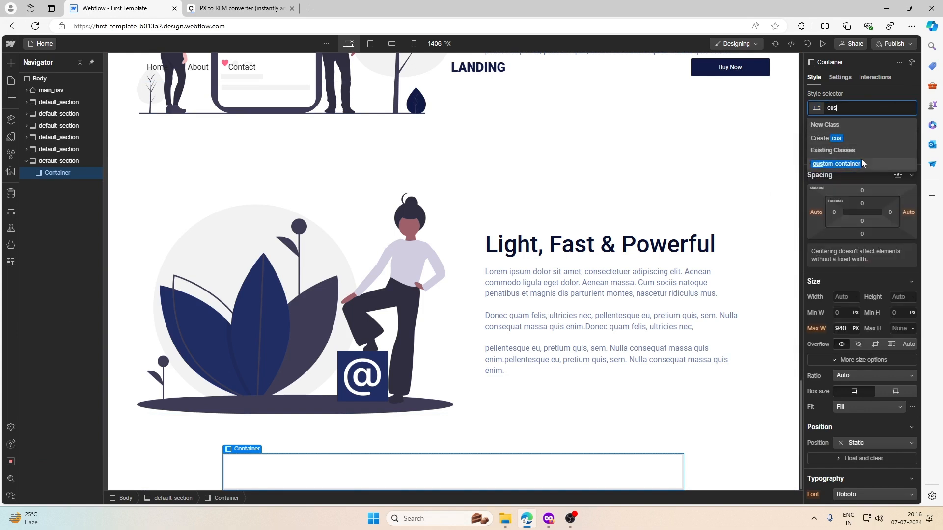
key("Return")
left_click(10, 62)
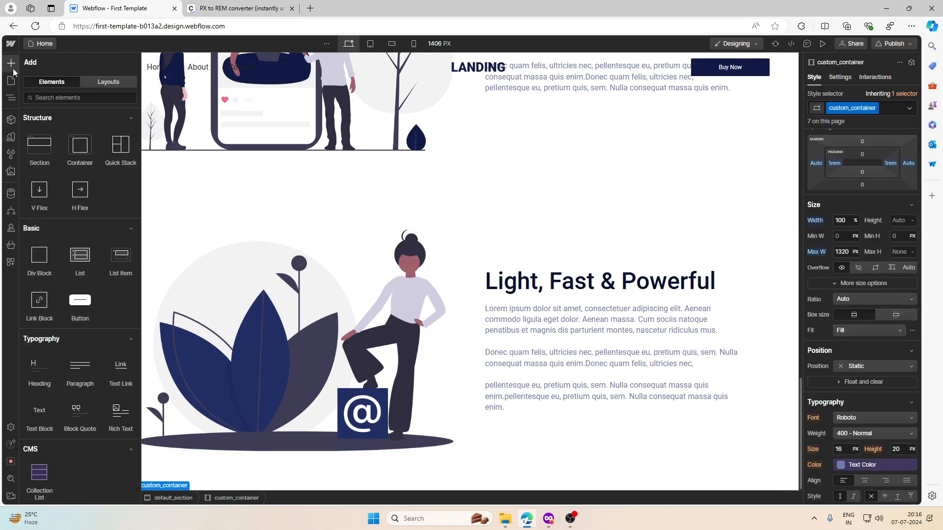
left_click(38, 143)
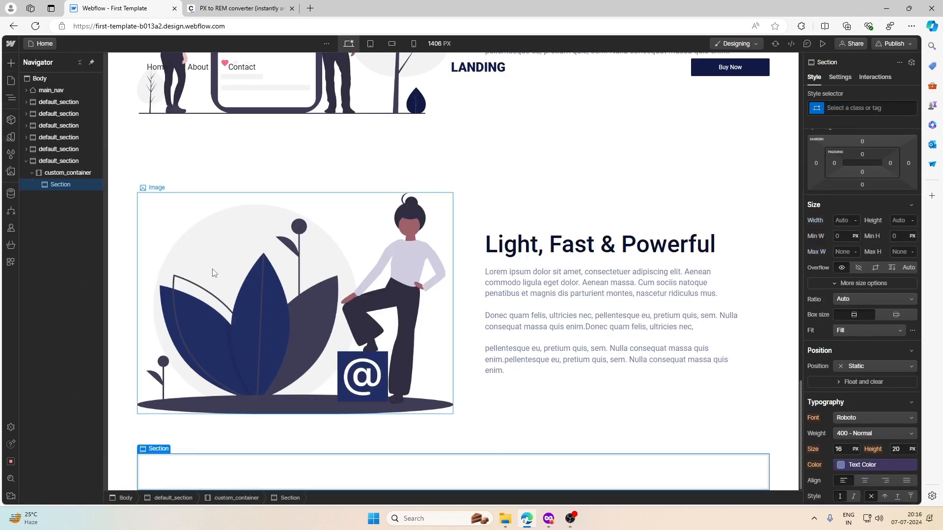
key("Delete")
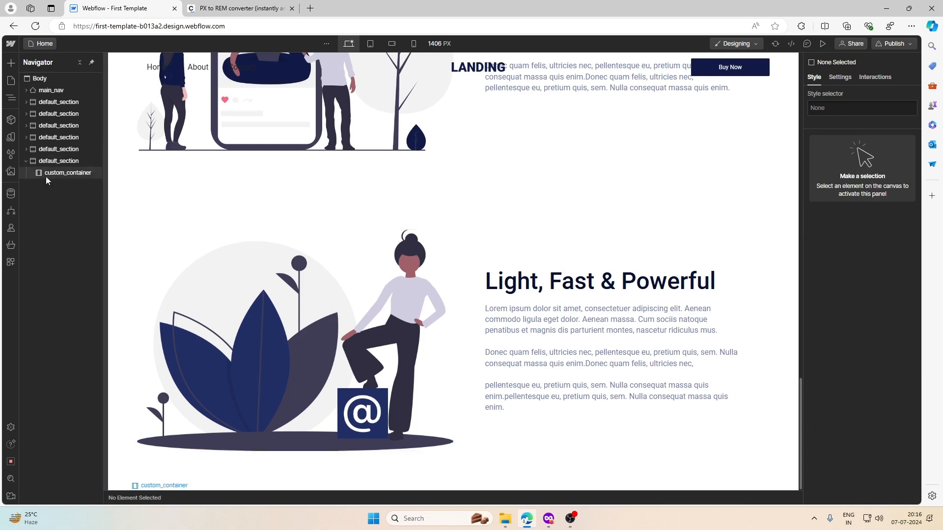
Step: Add a Div Block inside the pricing section's custom_container and give it the new class pricing_inner
left_click(64, 173)
left_click(11, 63)
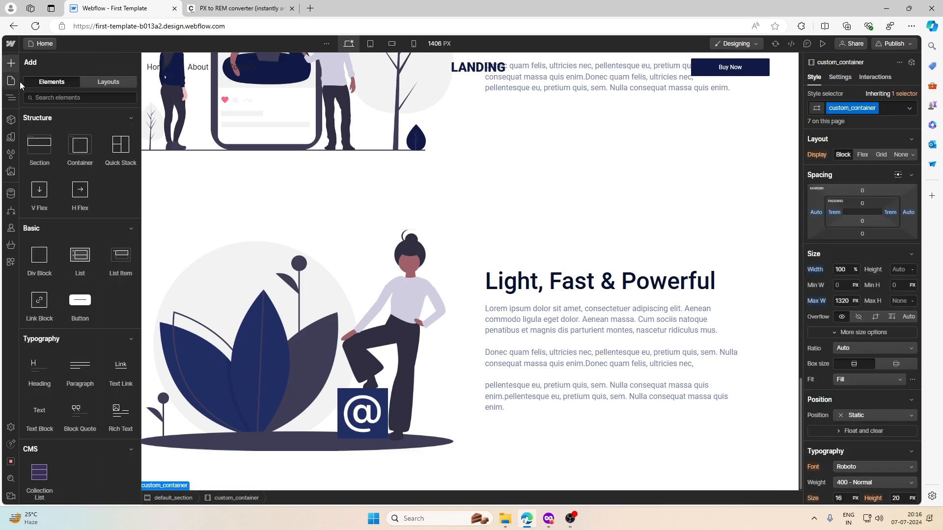
left_click(40, 260)
left_click(883, 108)
type("r")
key("BackSpace")
type("r")
key("BackSpace")
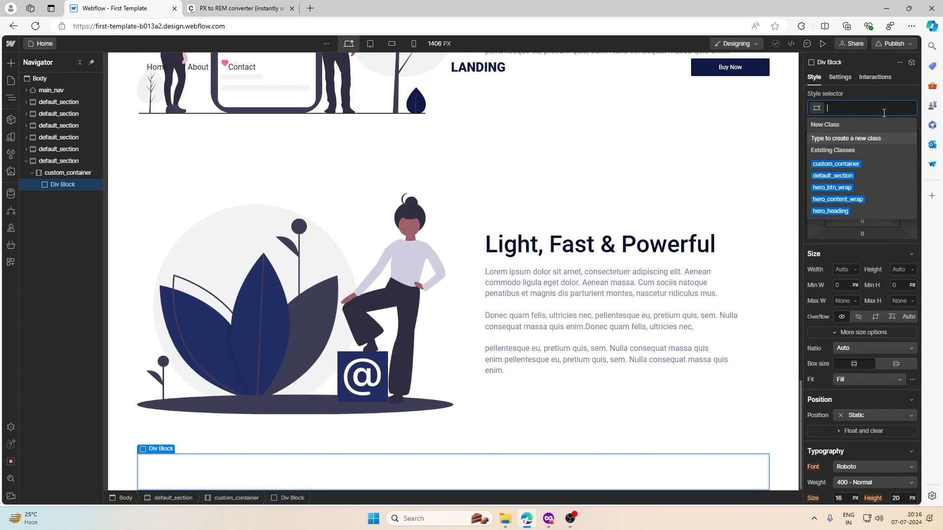
type("prin")
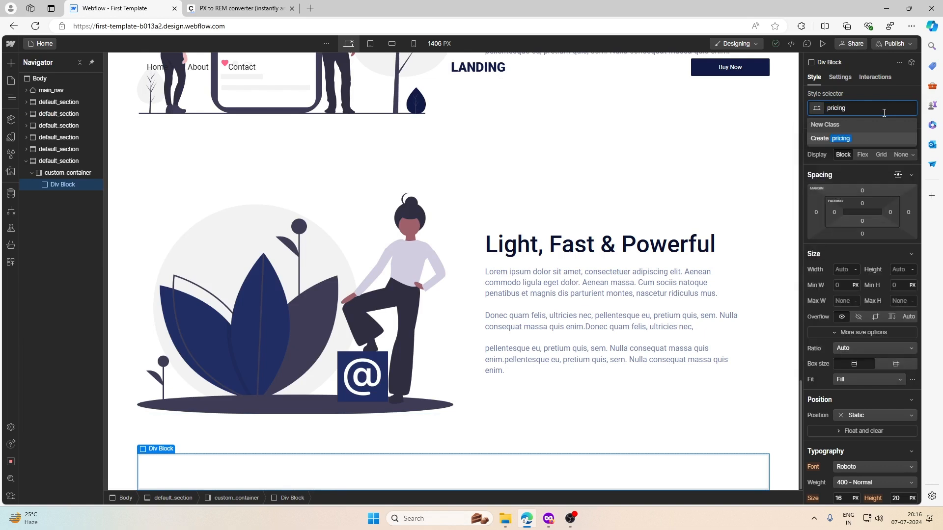
key("Return")
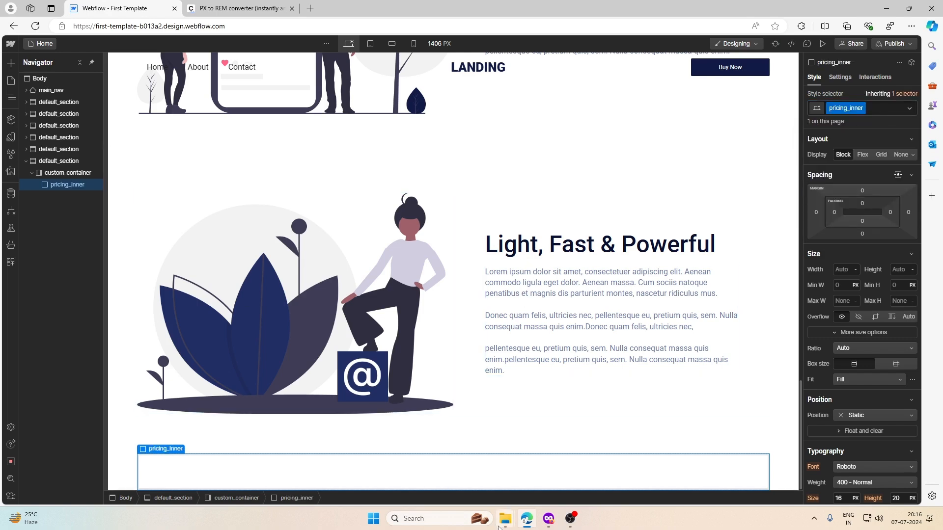
Step: Switch to the Figma design, select the curved background rectangle of the Pricing group, and add a PNG export setting to it
left_click(553, 525)
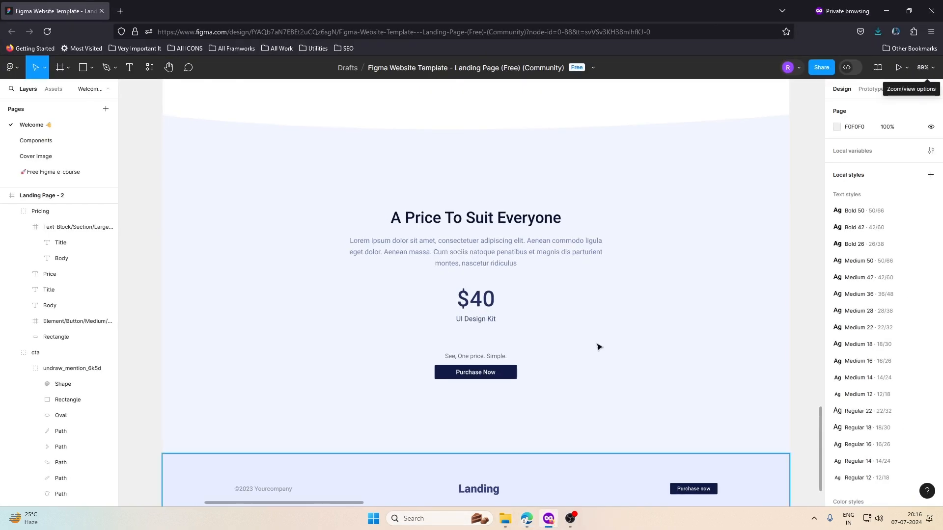
scroll(600, 333, "up", 2)
left_click(680, 155)
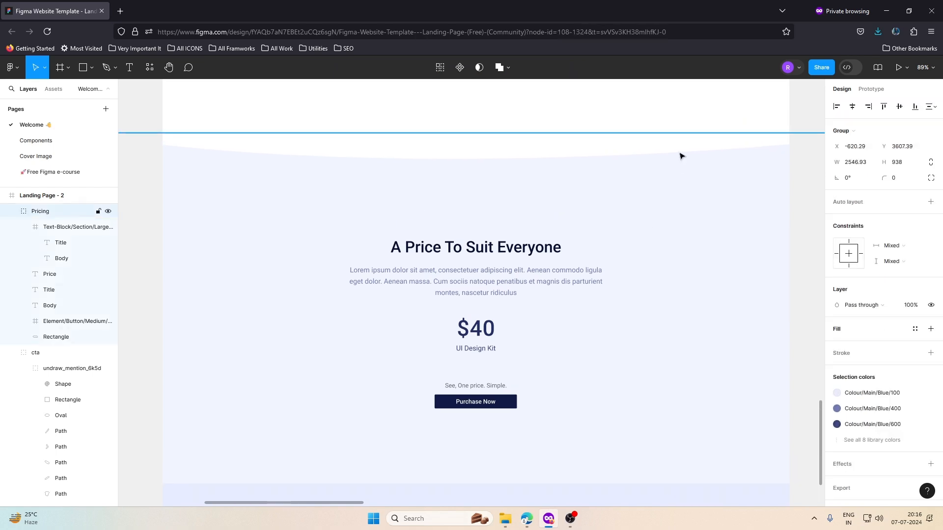
left_click(667, 179)
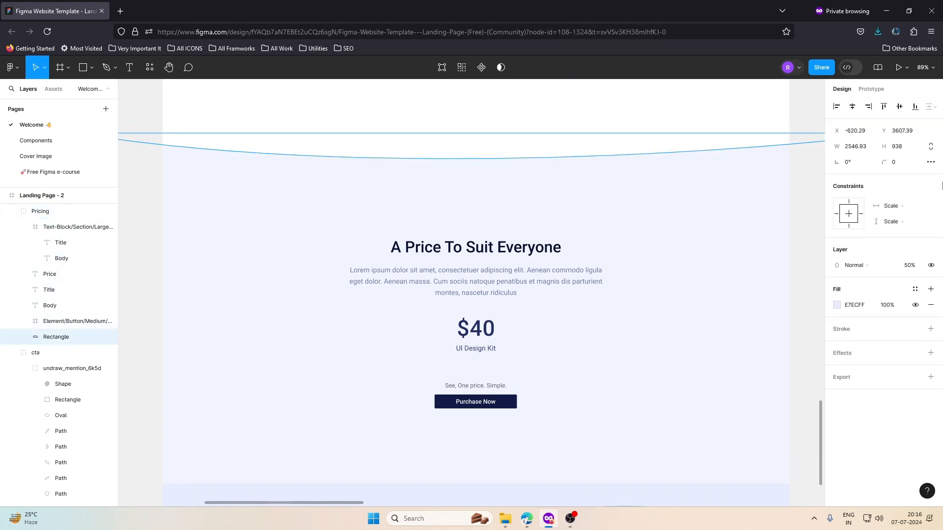
left_click(888, 377)
scroll(886, 380, "down", 1)
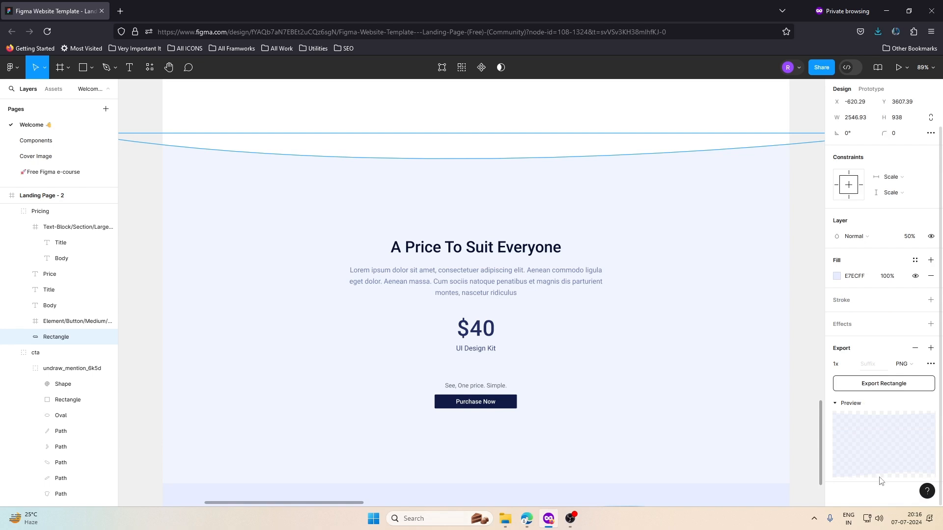
scroll(496, 324, "down", 4)
scroll(494, 317, "up", 4)
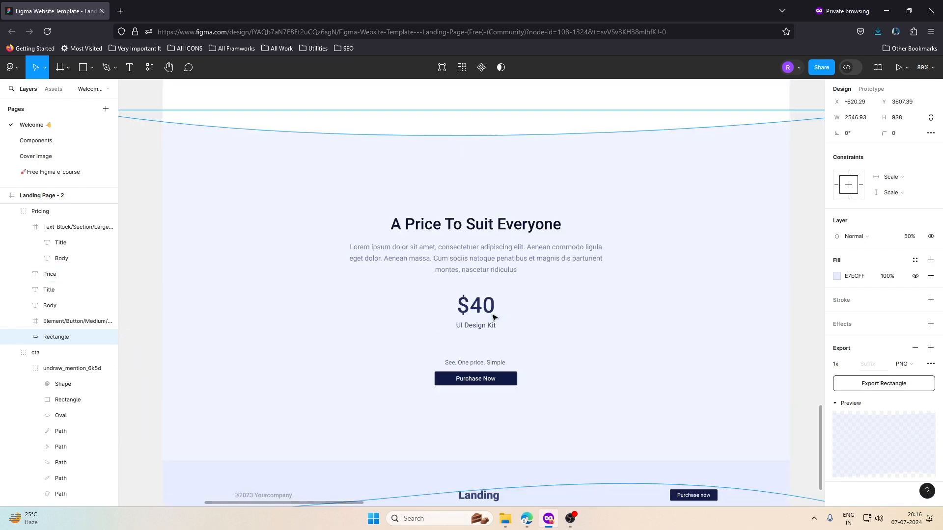
scroll(494, 316, "down", 1)
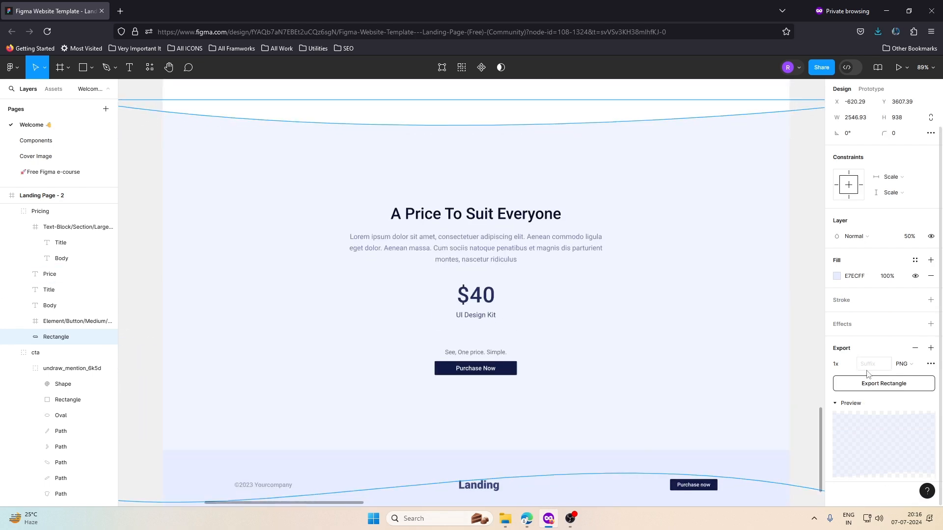
Step: Export the pricing background rectangle as a 2x PNG named pricing_bg into the Assets folder
left_click(852, 364)
left_click(845, 391)
left_click(868, 384)
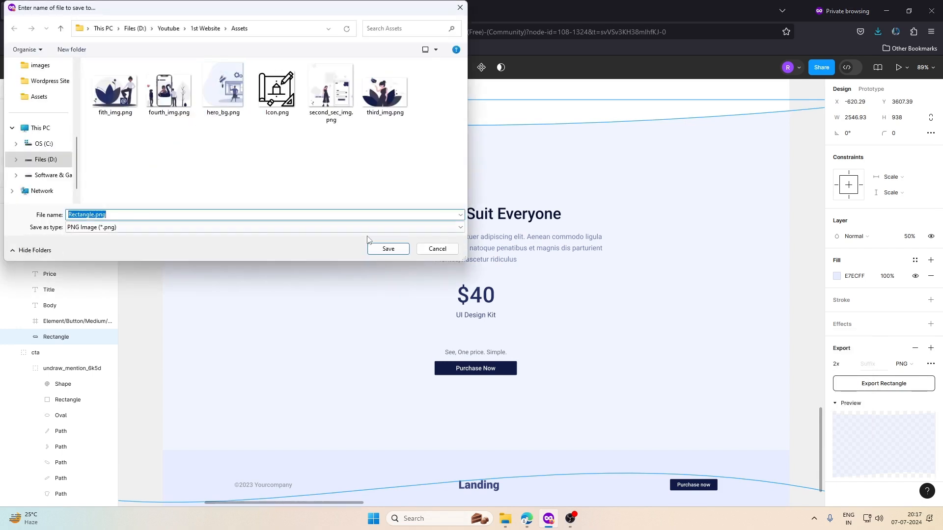
type("pricing_bg")
key("Return")
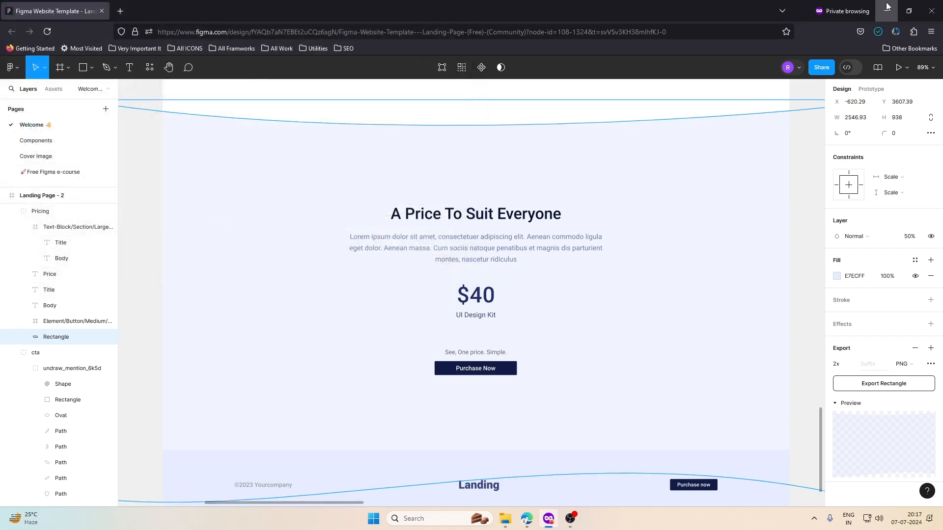
Step: Switch back to Webflow, add a background image to the pricing section, and upload pricing_bg.png from the Assets folder for it
left_click(886, 11)
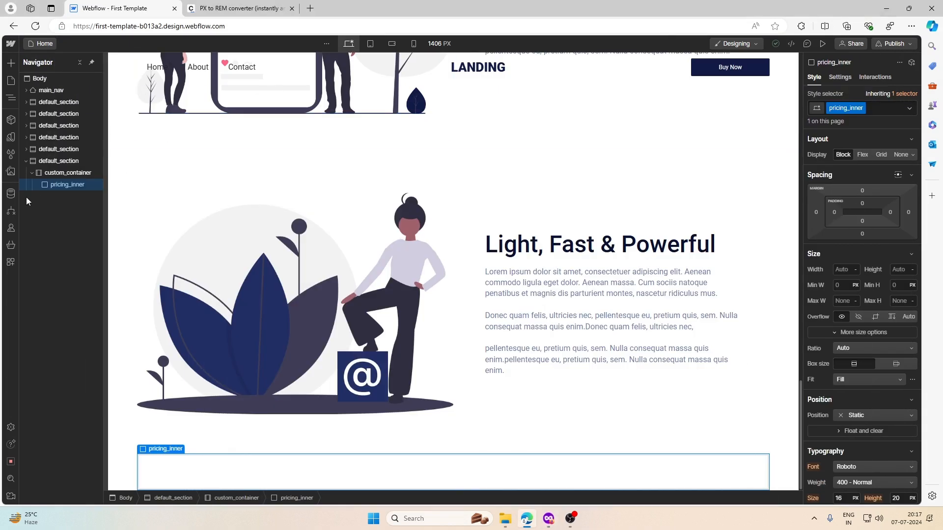
left_click(67, 161)
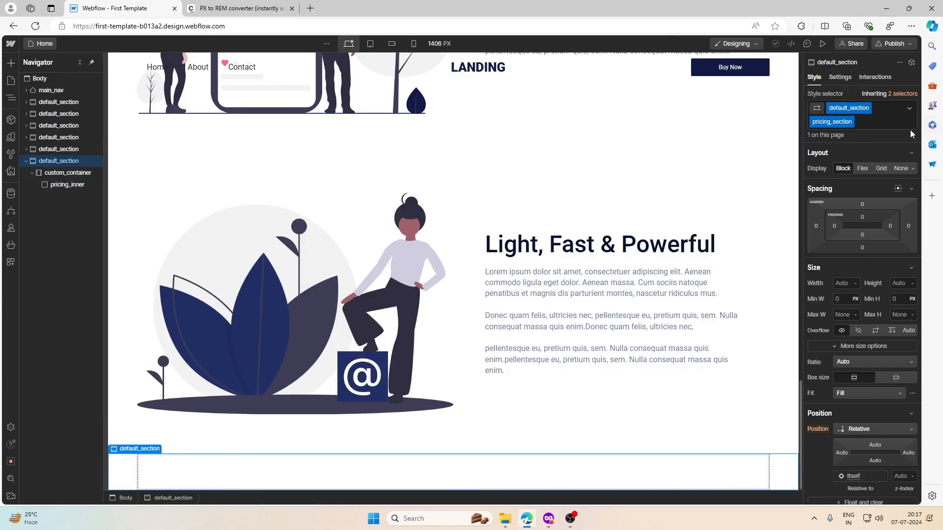
scroll(867, 232, "down", 10)
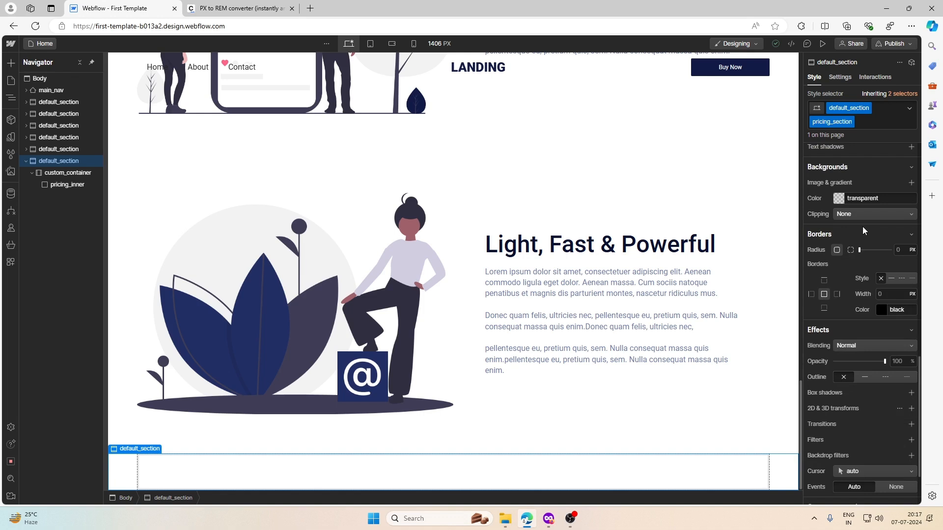
scroll(870, 241, "up", 2)
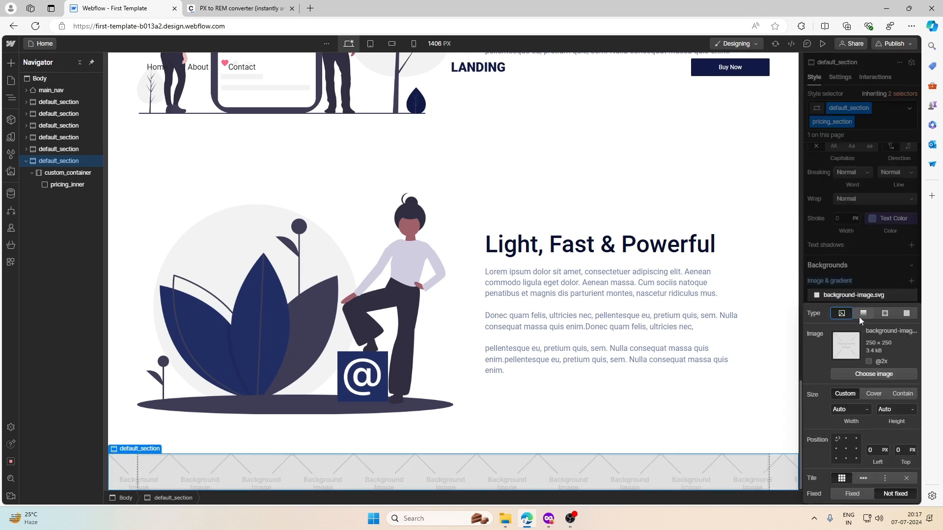
left_click(868, 374)
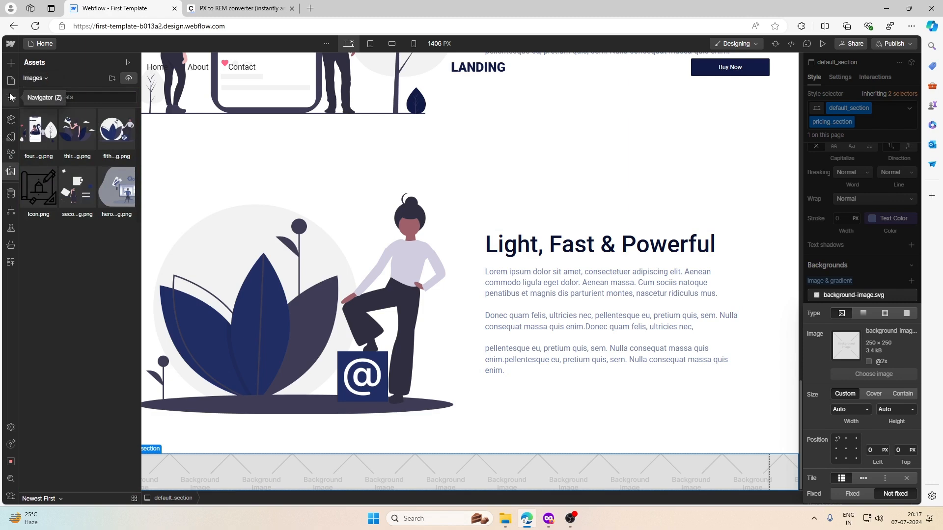
left_click(129, 78)
left_click(318, 116)
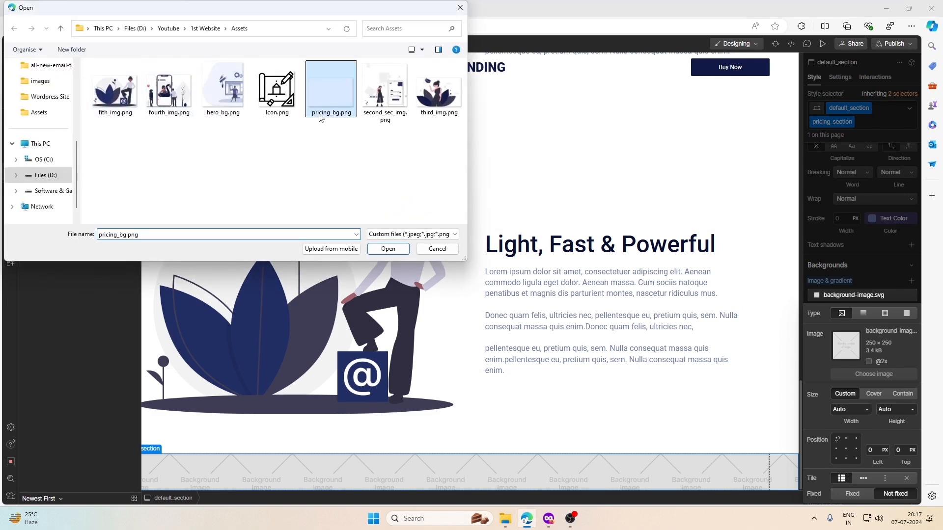
left_click(388, 248)
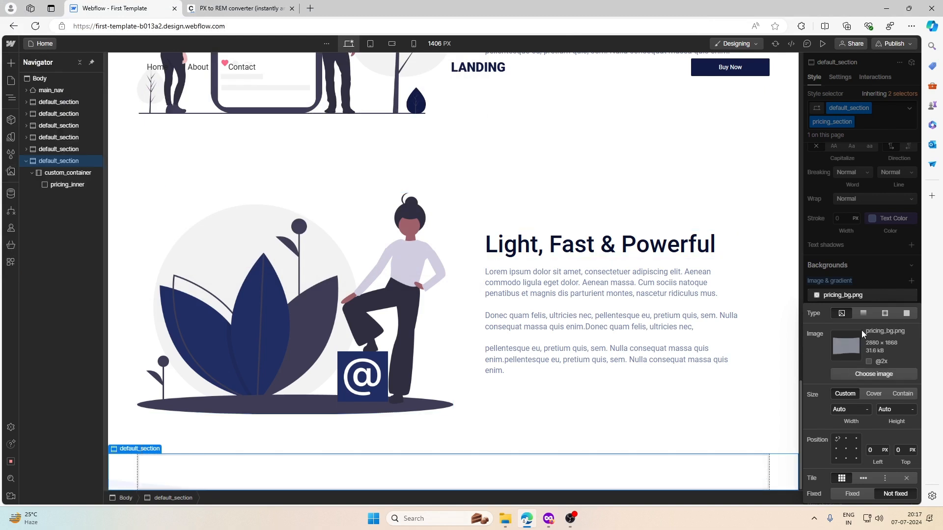
Step: Give the pricing section's background image a custom width of 100% with automatic height, and turn off its tiling
left_click(893, 396)
left_click(849, 395)
key("Return")
left_click(905, 478)
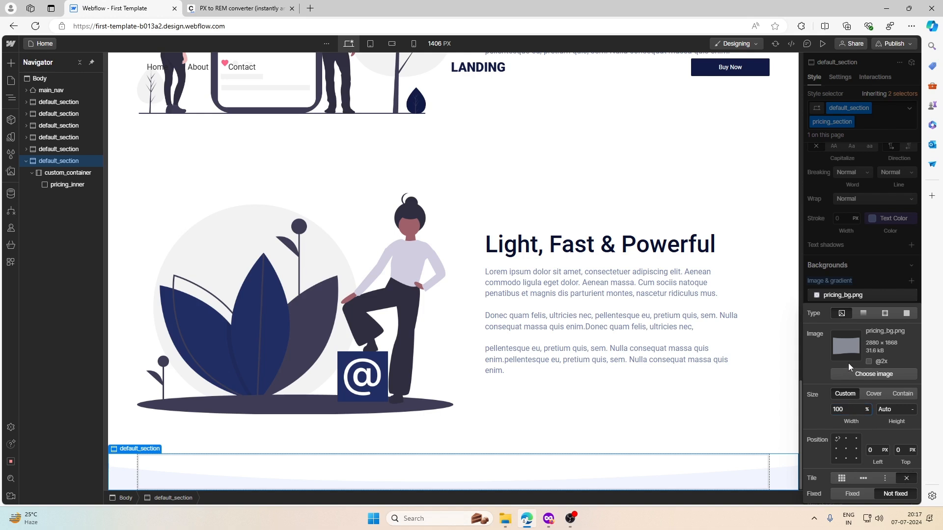
left_click(846, 440)
left_click(873, 277)
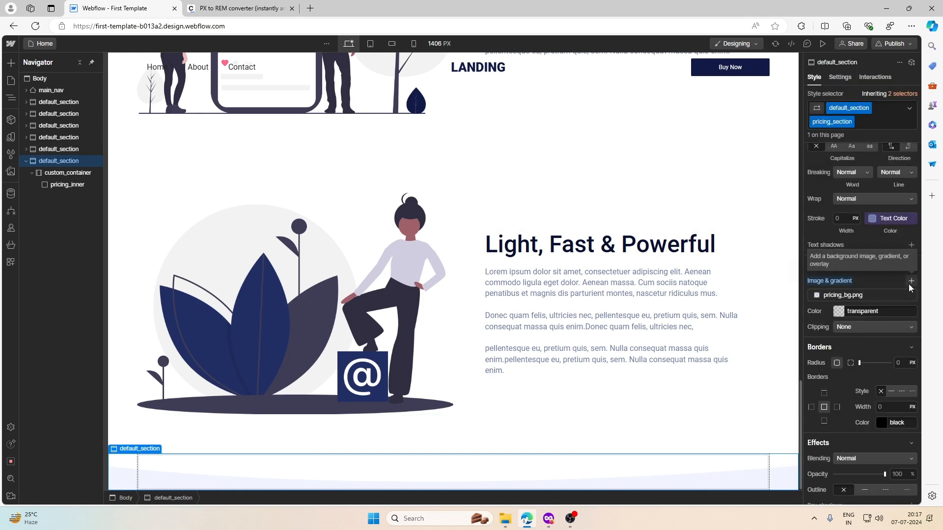
Step: Copy the fill color E7ECFF from the Figma pricing rectangle and apply it as the Webflow pricing section's background color
left_click(556, 523)
left_click(854, 278)
key("ctrl+c")
left_click(886, 10)
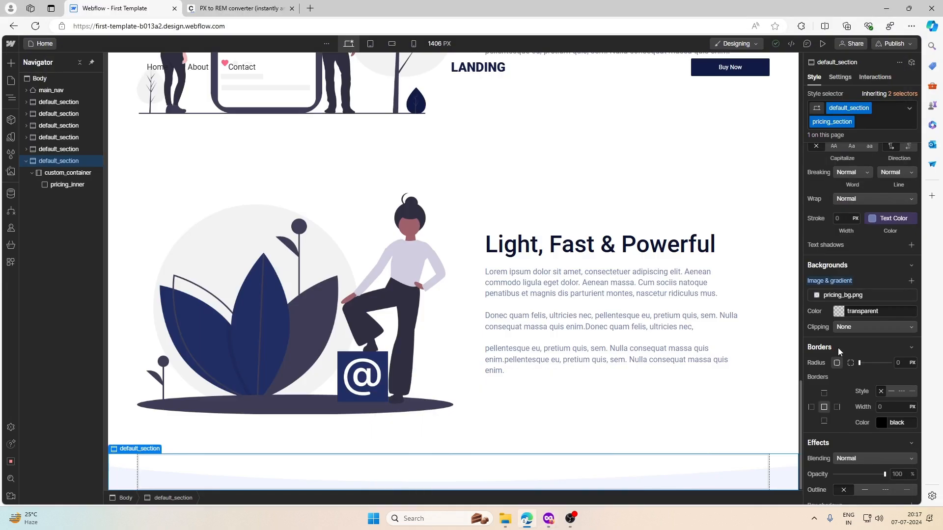
left_click(838, 312)
key("ctrl+v")
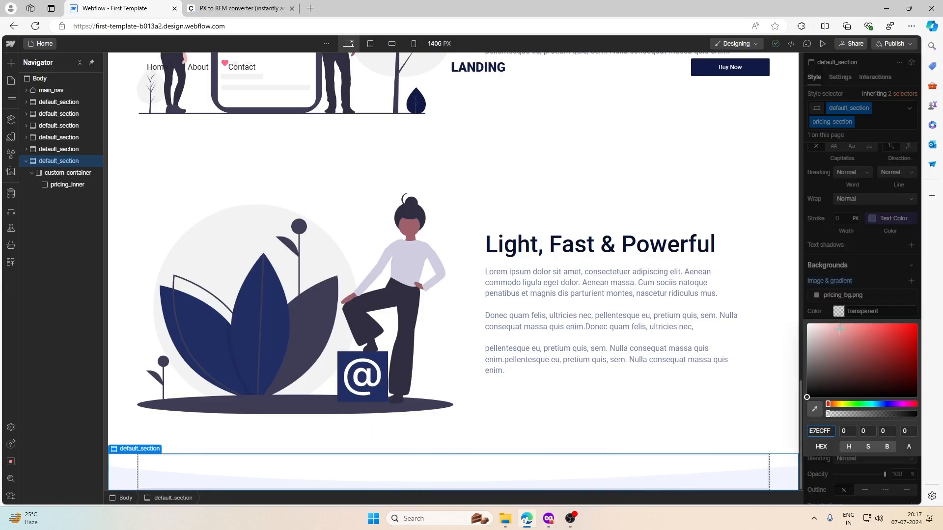
key("Return")
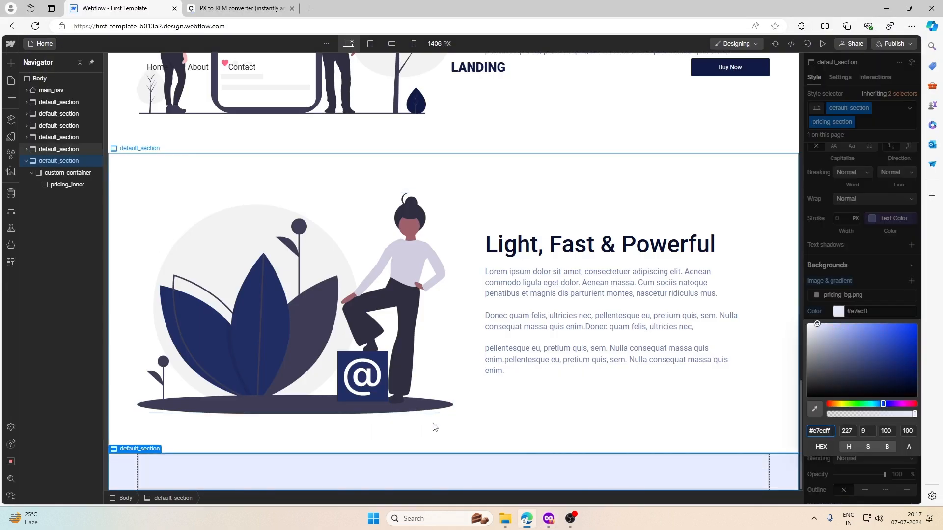
left_click(656, 422)
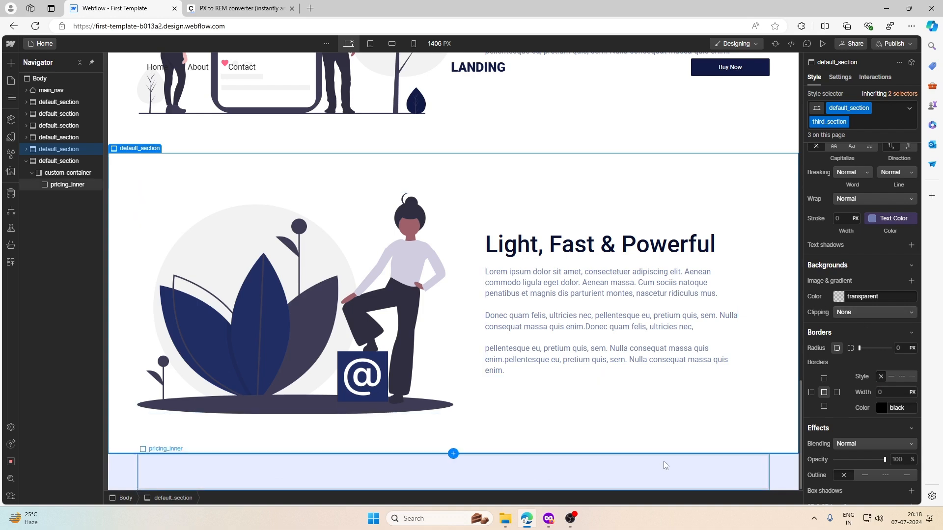
Step: Reset the background color of the pricing section
left_click(50, 161)
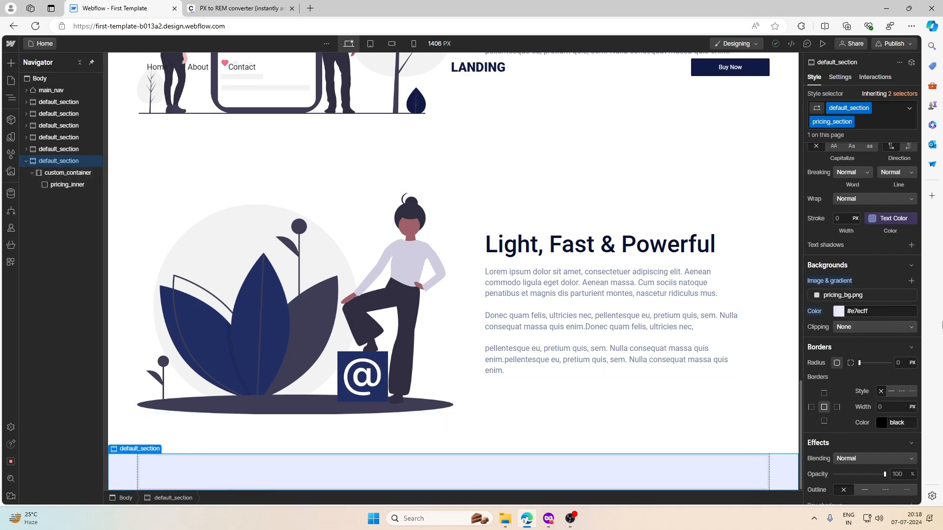
left_click(821, 315)
left_click(830, 328)
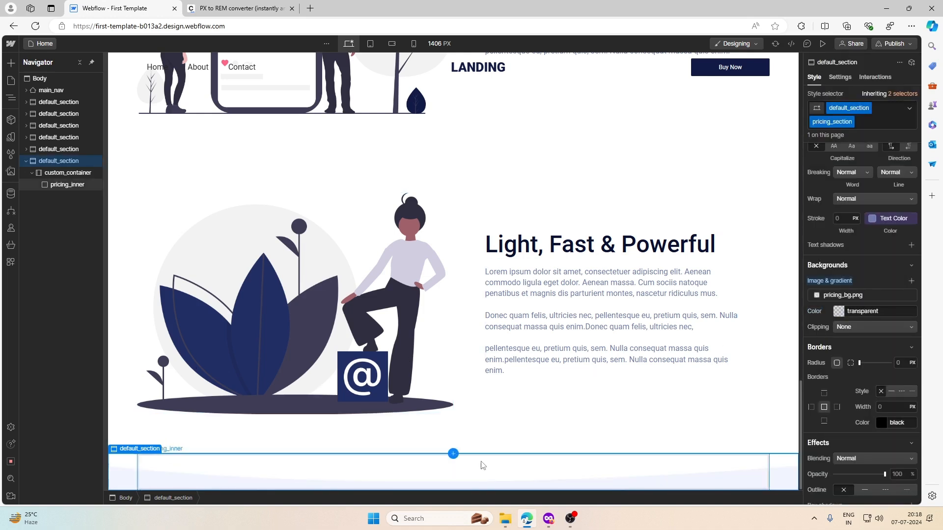
Step: Select pricing_inner, measure the gap above the Pricing text block in Figma, and convert 237 px to rem in the PX to REM converter
left_click(439, 470)
left_click(548, 518)
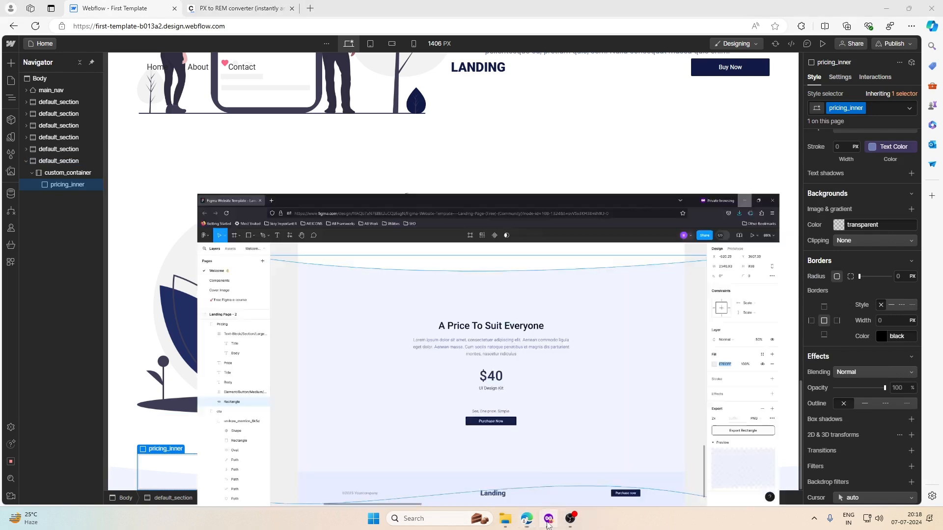
left_click(497, 218)
key("alt")
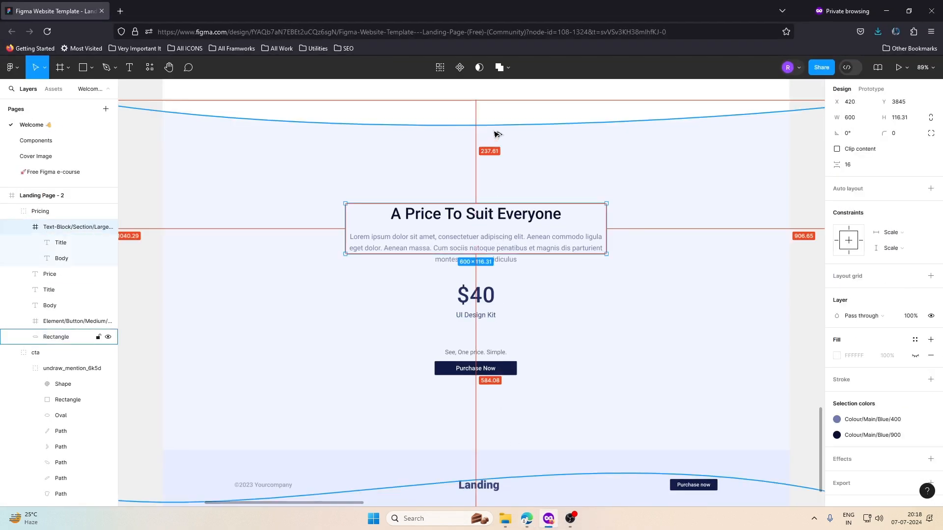
key("alt")
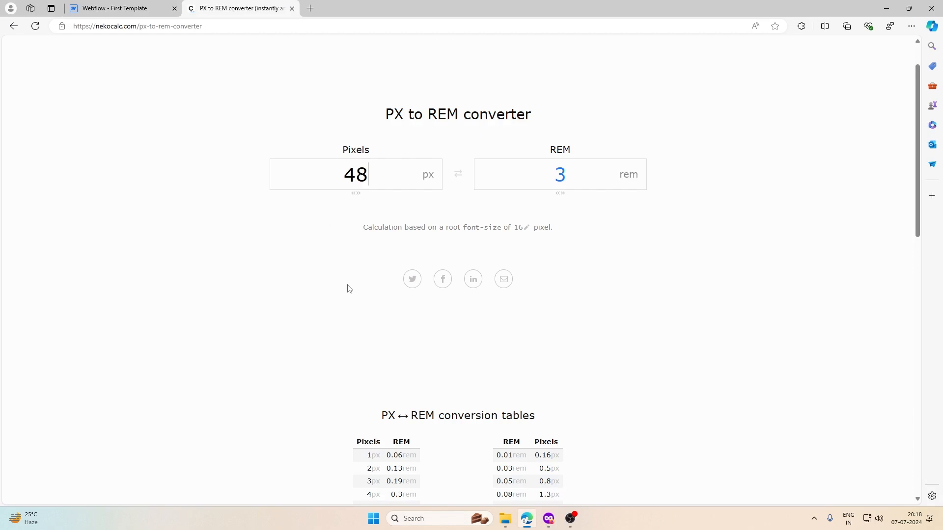
double_click(351, 186)
type("237")
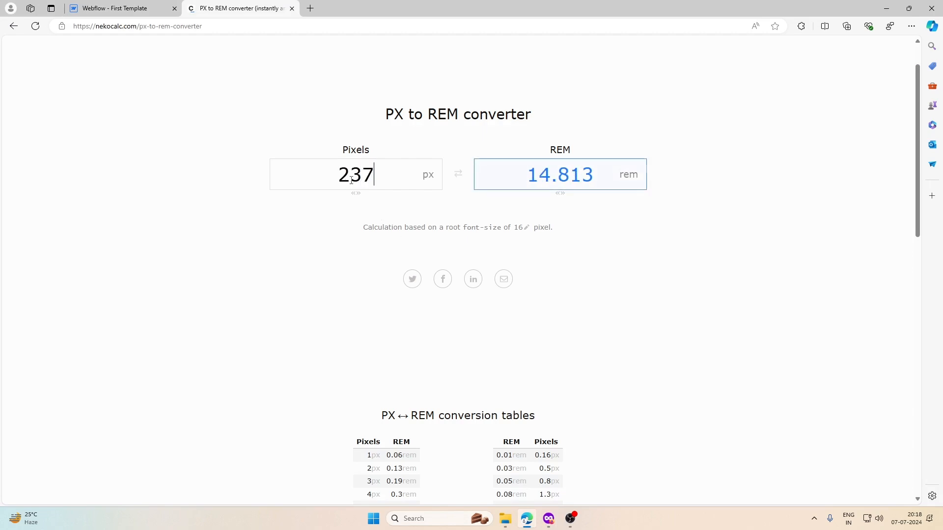
Step: Return to the Webflow page and set the top padding of pricing_inner to 14rem
left_click(164, 5)
scroll(911, 242, "up", 5)
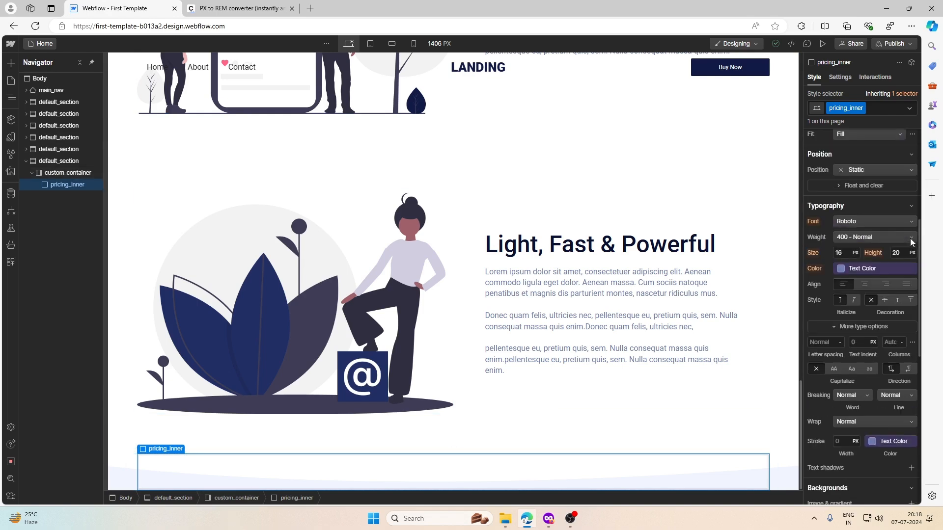
scroll(910, 242, "up", 5)
left_click(862, 203)
type("14rem")
key("Return")
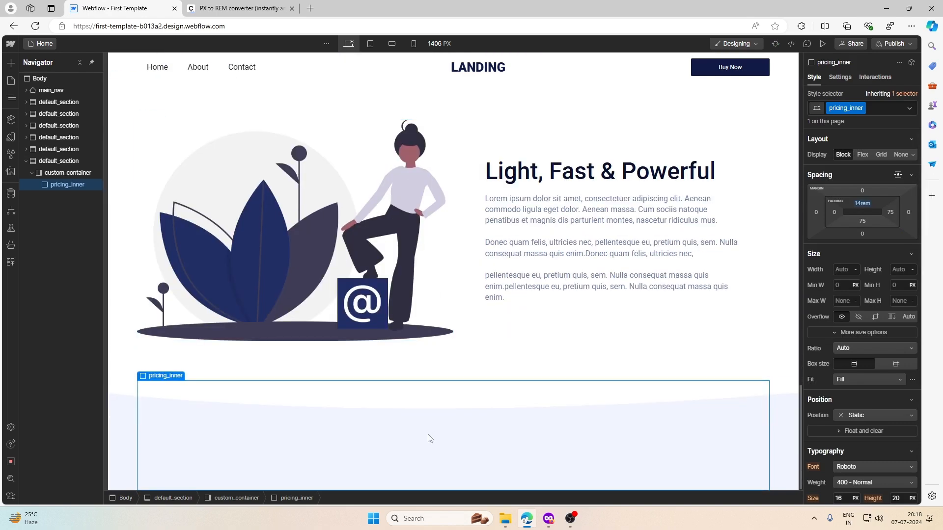
Step: Recheck the spacing between the pricing background's top edge and the heading block in Figma, and convert 237 px to rem again
left_click(549, 520)
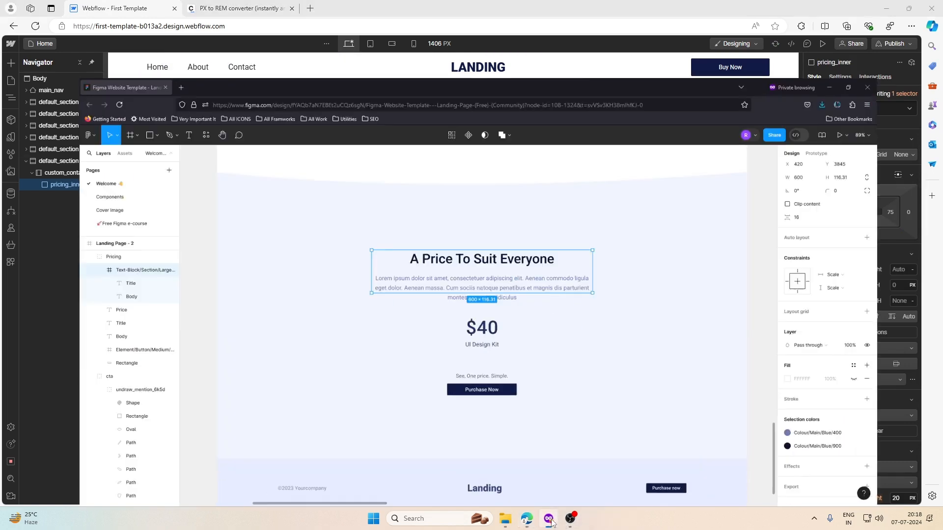
left_click(550, 520)
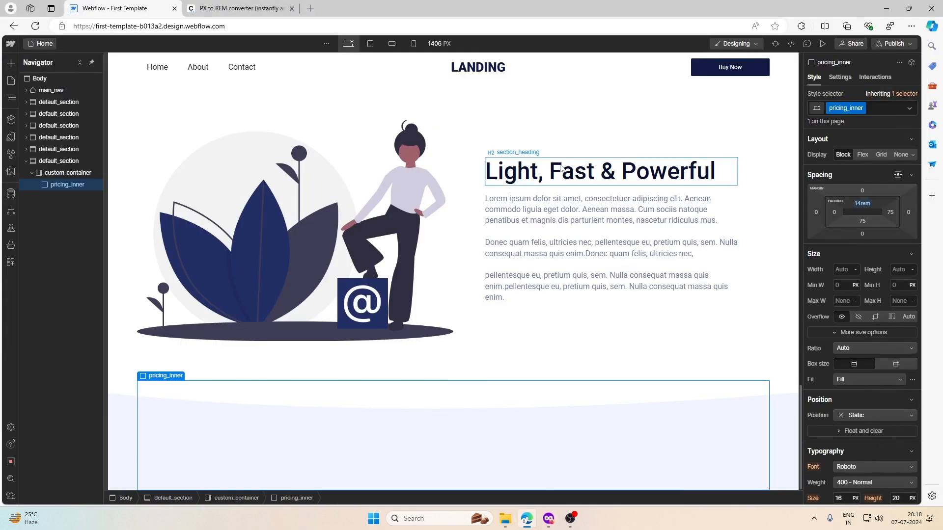
key("alt+Tab")
left_click(501, 246)
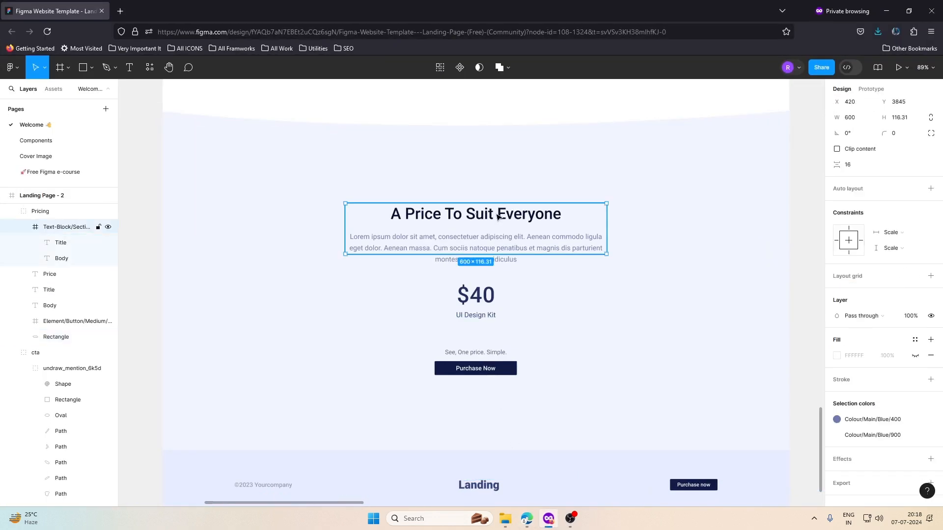
key("alt")
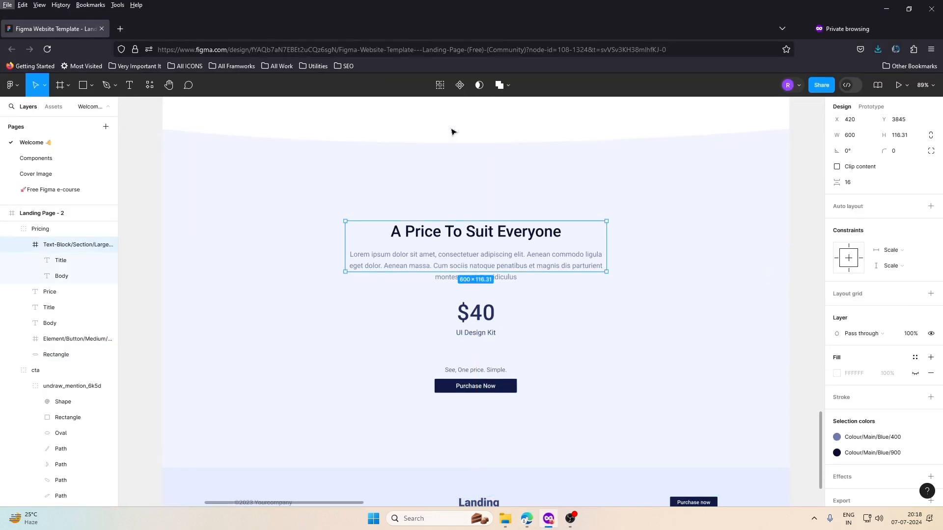
key("alt")
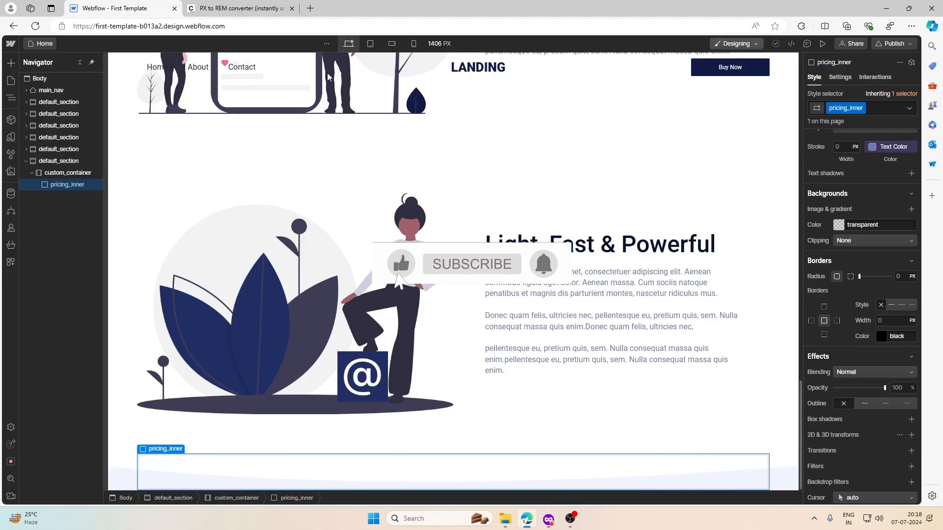
left_click(247, 6)
double_click(354, 175)
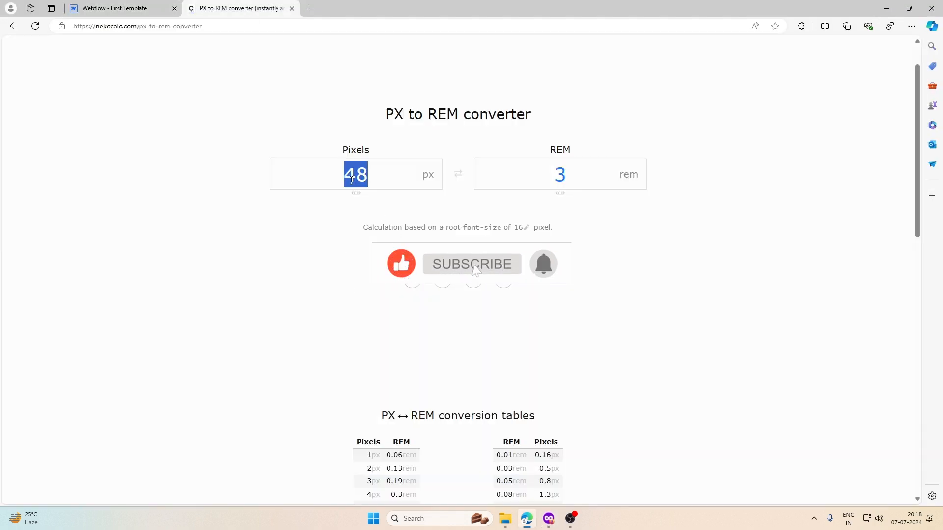
type("237")
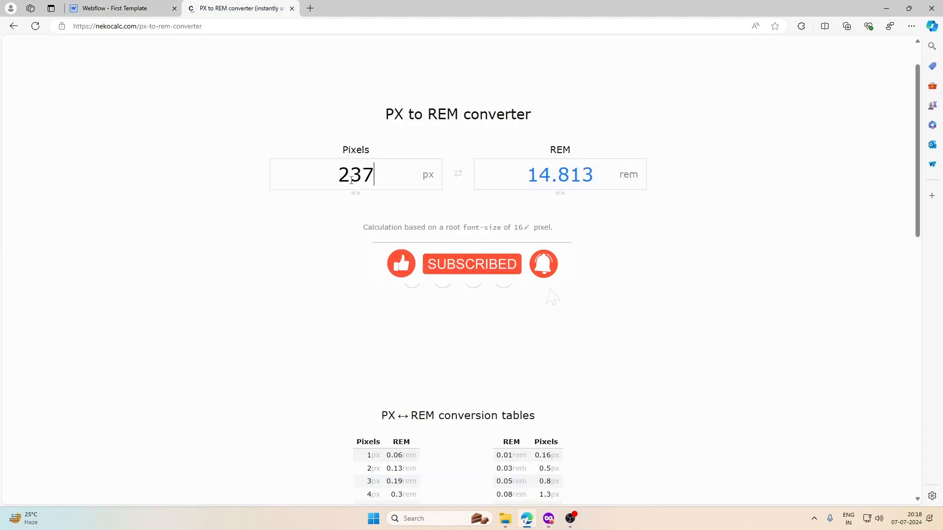
Step: Go back to Webflow and give the pricing_inner block a top padding of 14rem
key("ctrl+shift+Tab")
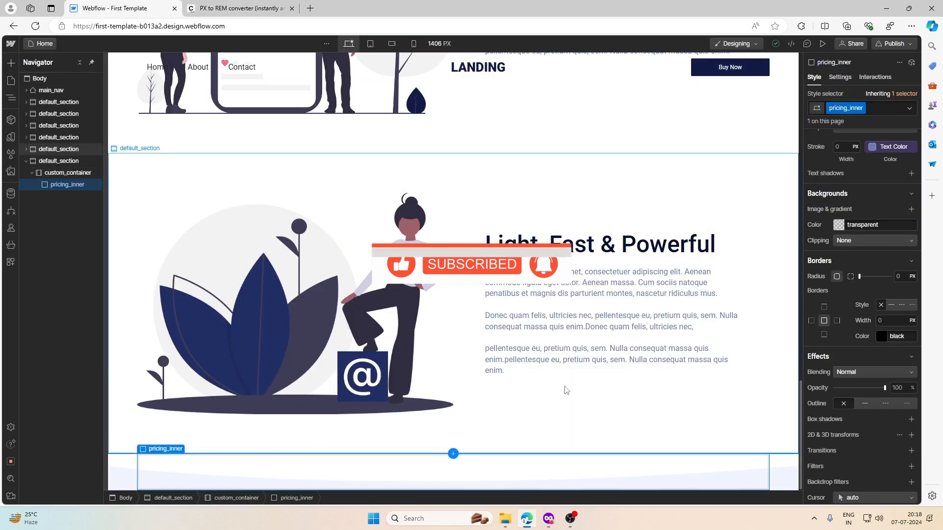
scroll(909, 240, "up", 5)
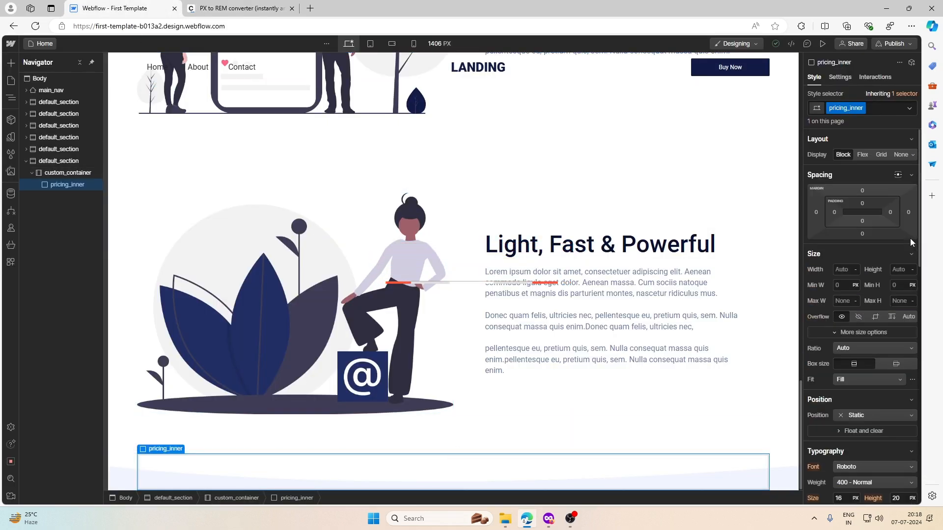
left_click(863, 203)
type("14re")
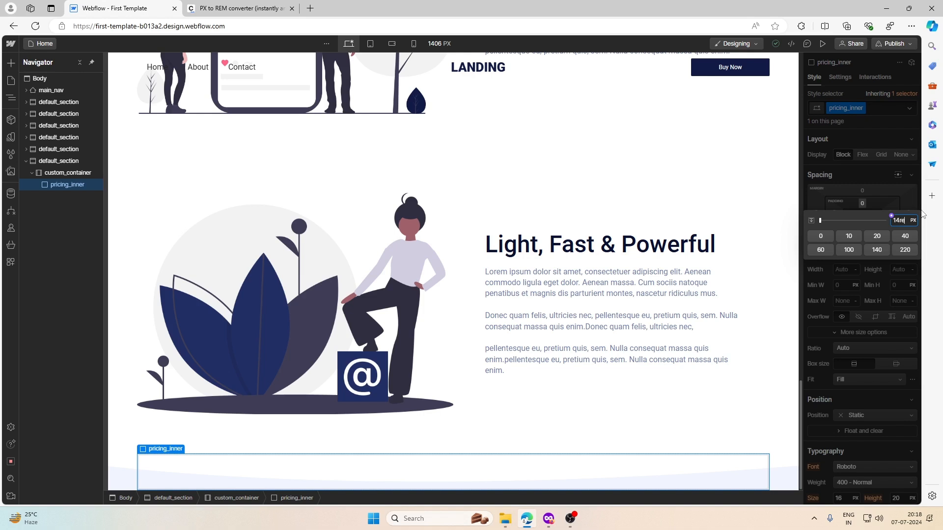
type("m")
key("Return")
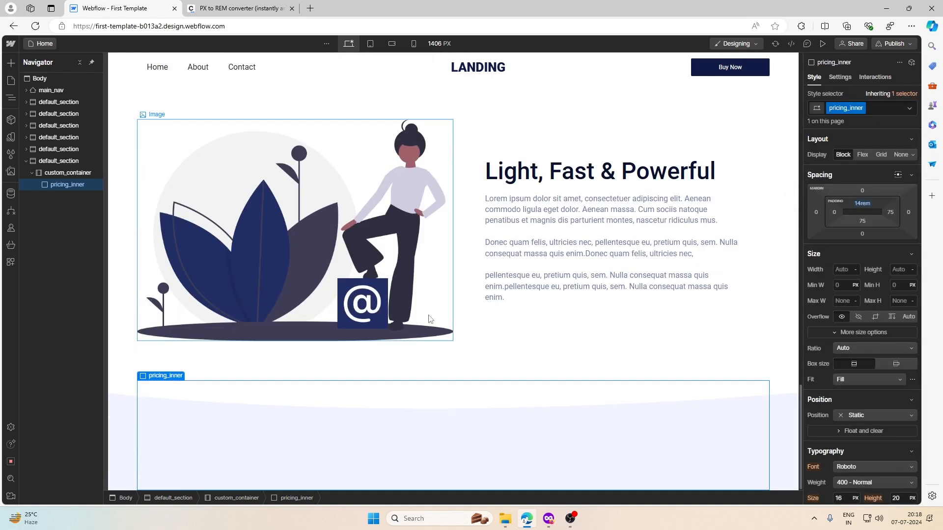
Step: Compare the section_heading typography with the pricing heading and text layout in the Figma design
left_click(549, 519)
left_click(550, 520)
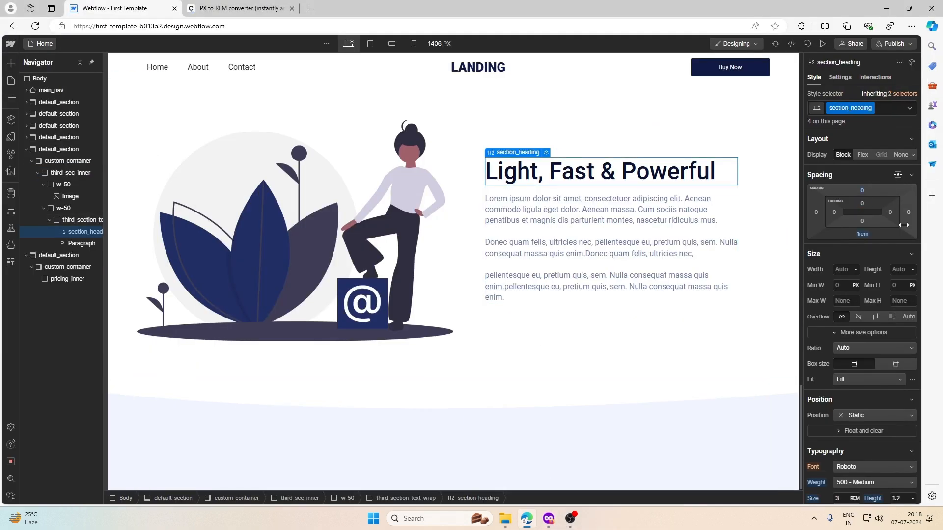
scroll(858, 308, "down", 3)
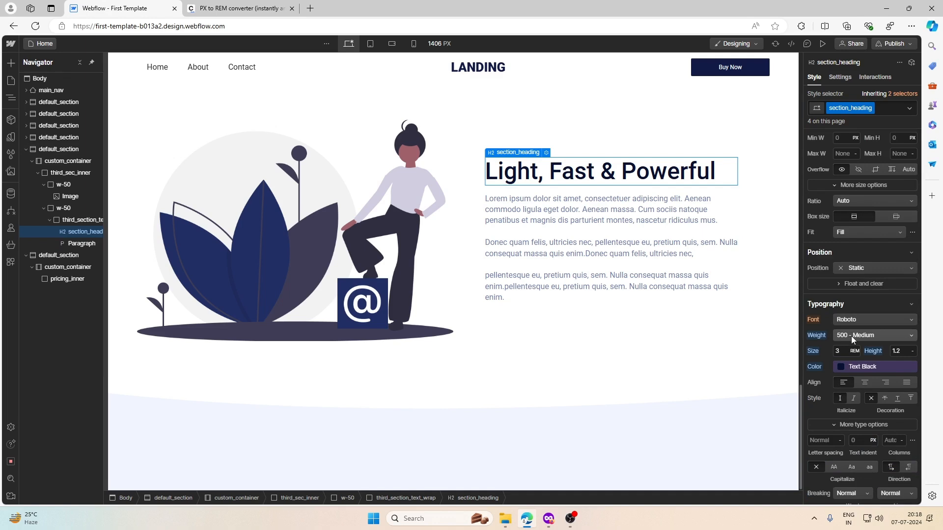
left_click(548, 518)
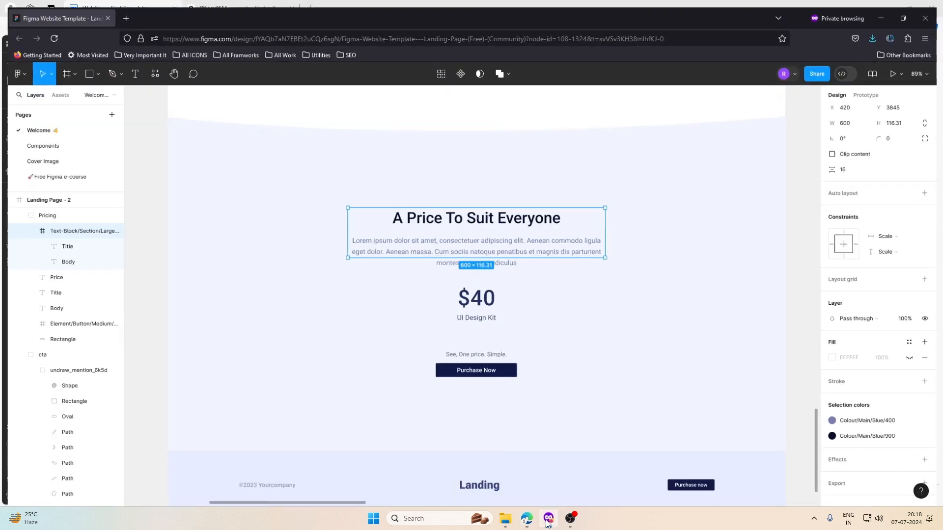
scroll(586, 326, "up", 4)
scroll(585, 325, "down", 5)
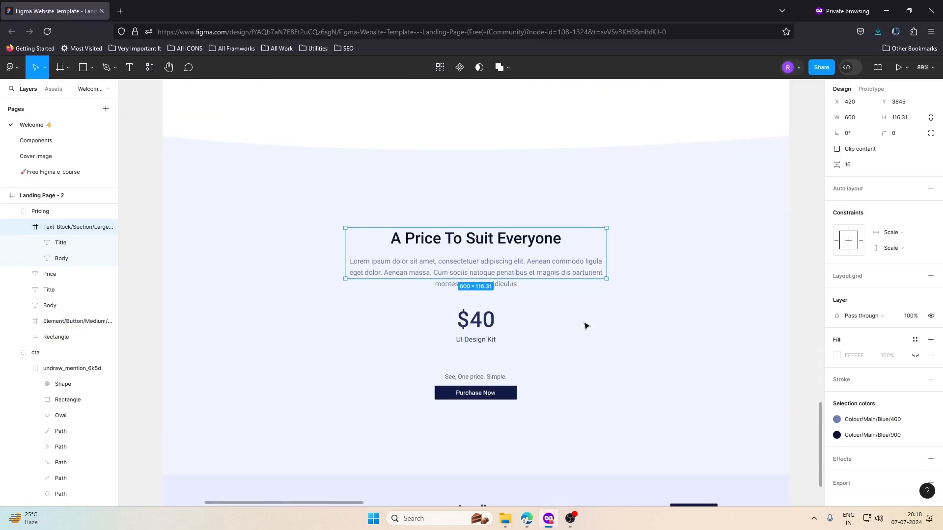
scroll(584, 315, "up", 5)
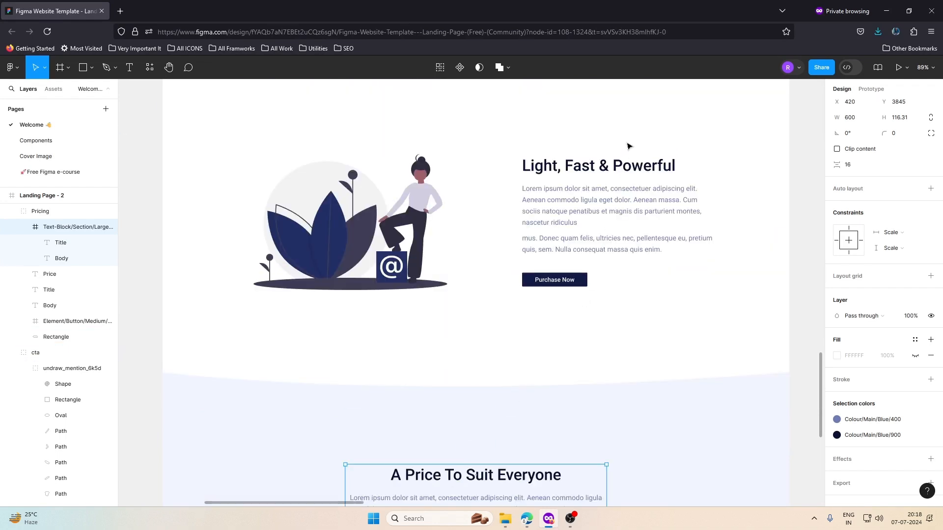
scroll(613, 170, "down", 4)
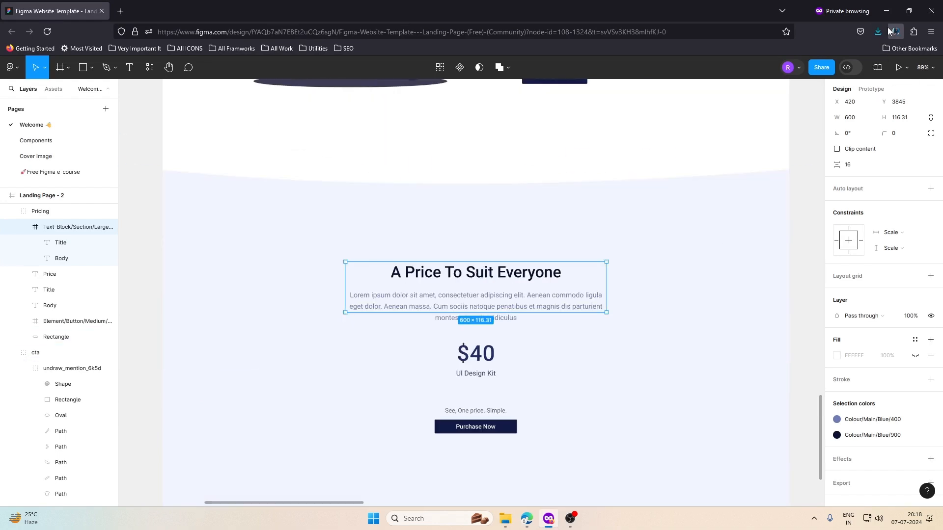
left_click(886, 10)
Step: Copy the third_section_text_wrap block from the "Light, Fast & Powerful" section into pricing_inner
left_click(652, 194)
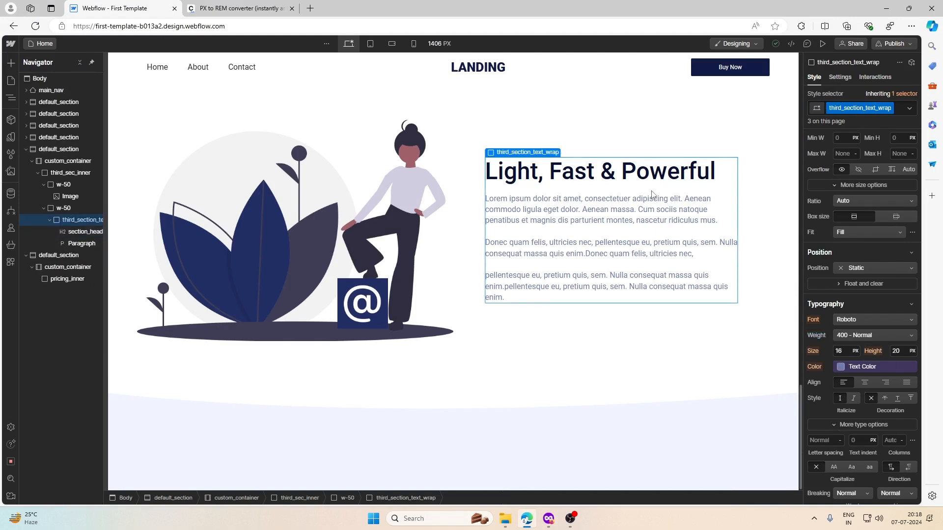
left_click(454, 453)
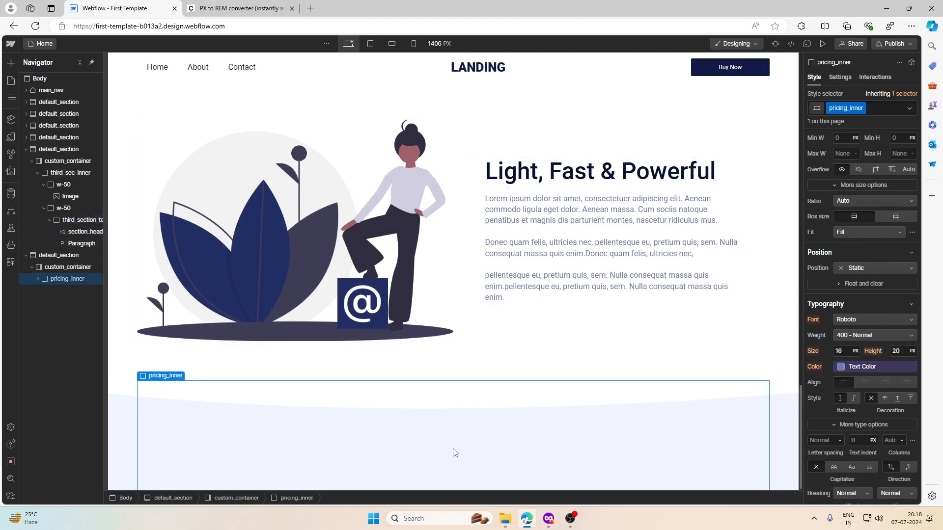
key("ctrl+v")
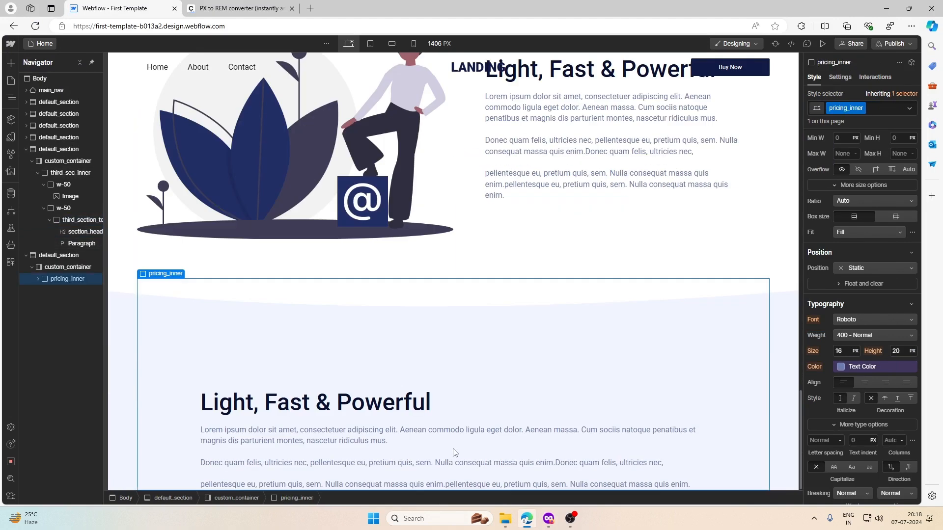
Step: Replace the pasted block's heading with "A Price To Suit Everyone", copied from the Figma title
left_click(480, 410)
key("alt+Tab")
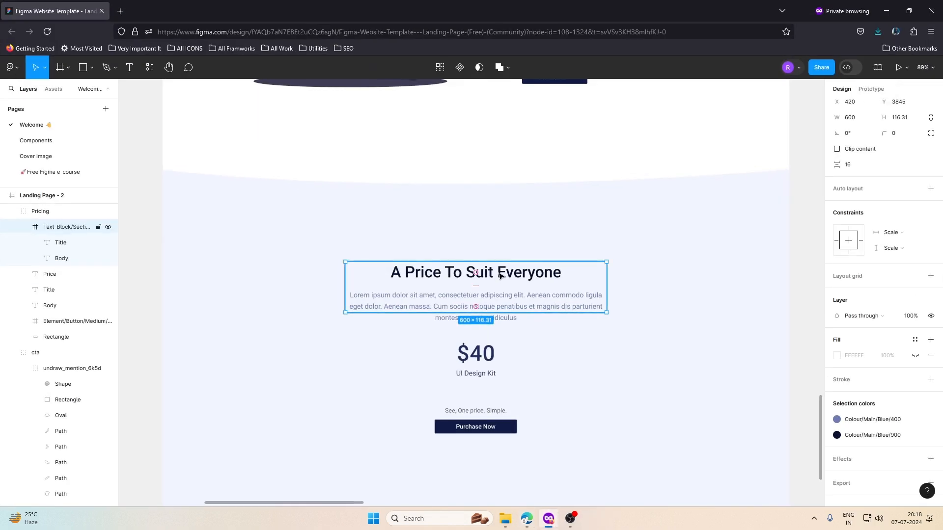
double_click(499, 274)
double_click(499, 272)
key("ctrl+c")
key("alt+Tab")
double_click(382, 395)
key("ctrl+v")
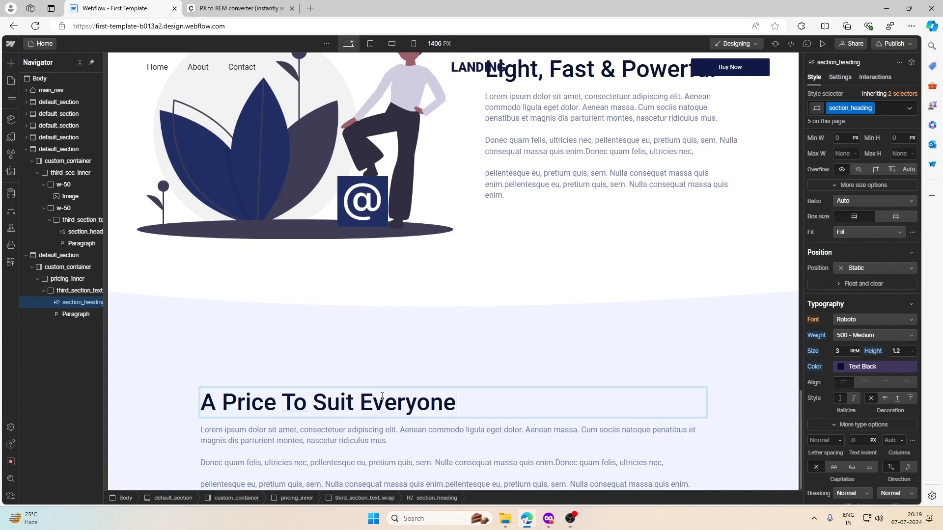
left_click(375, 459)
left_click(524, 415)
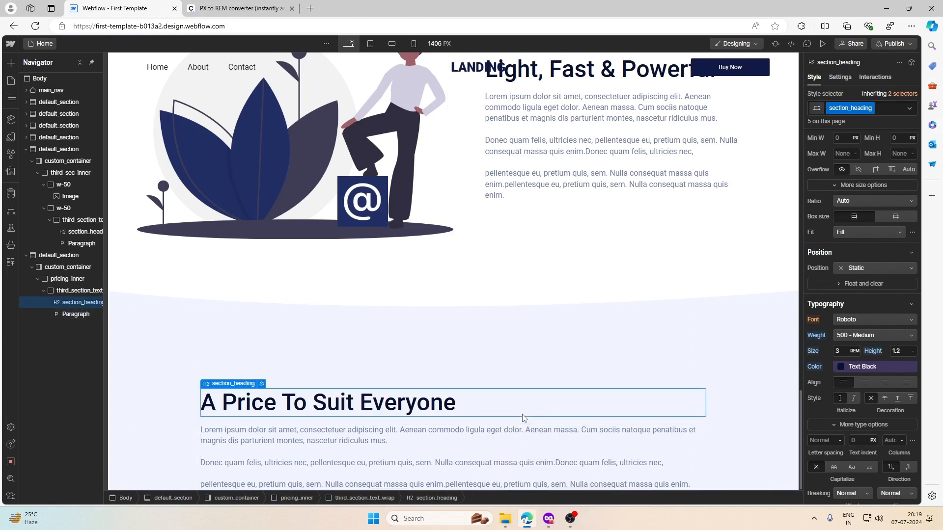
Step: Try to center-align the text directly on the pricing section's third_section_text_wrap, and undo the change
left_click(502, 423)
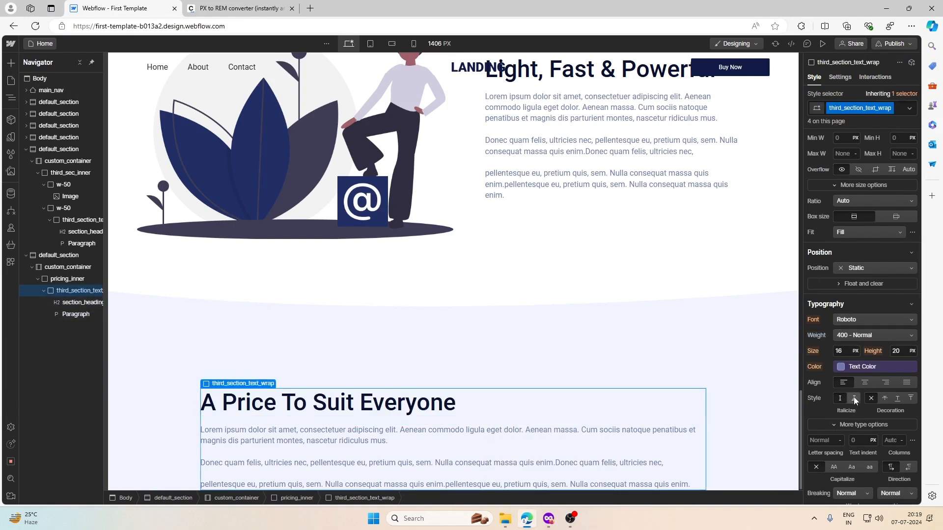
left_click(864, 382)
key("ctrl+z")
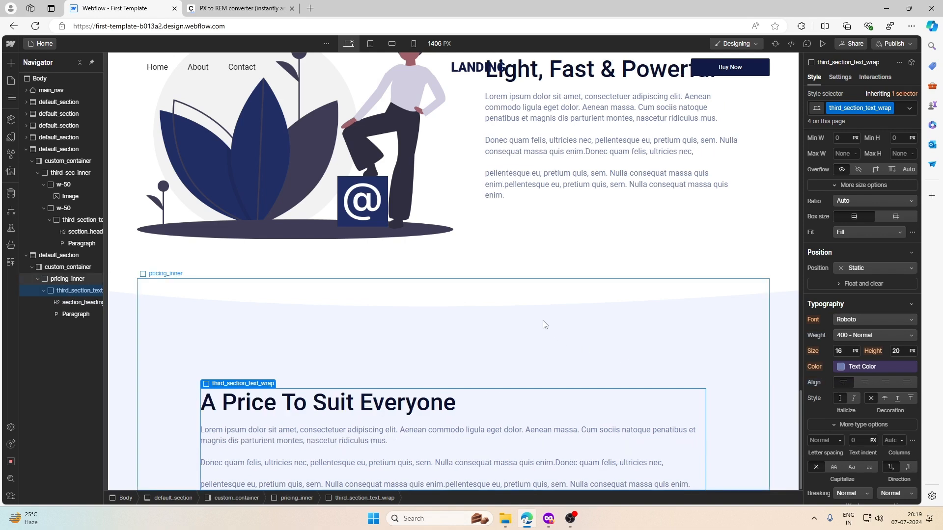
left_click(898, 114)
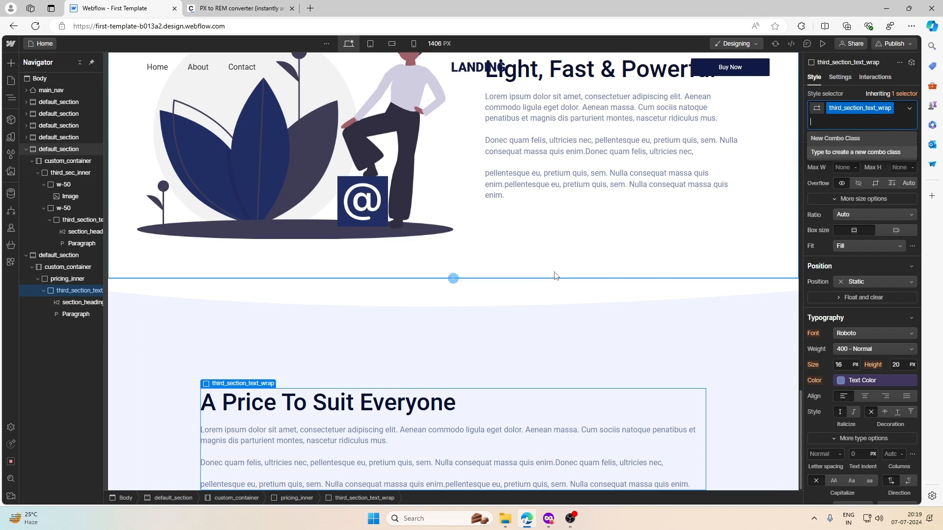
key("ctrl+v")
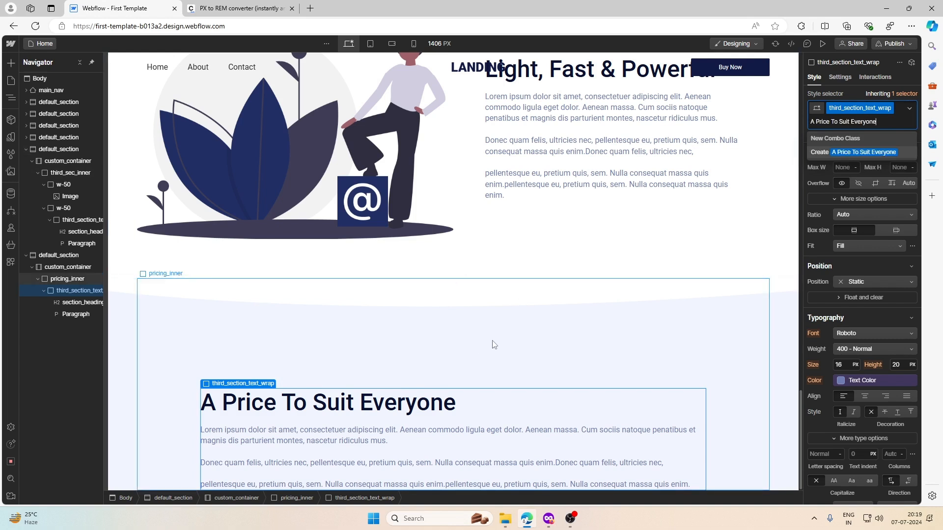
key("Escape")
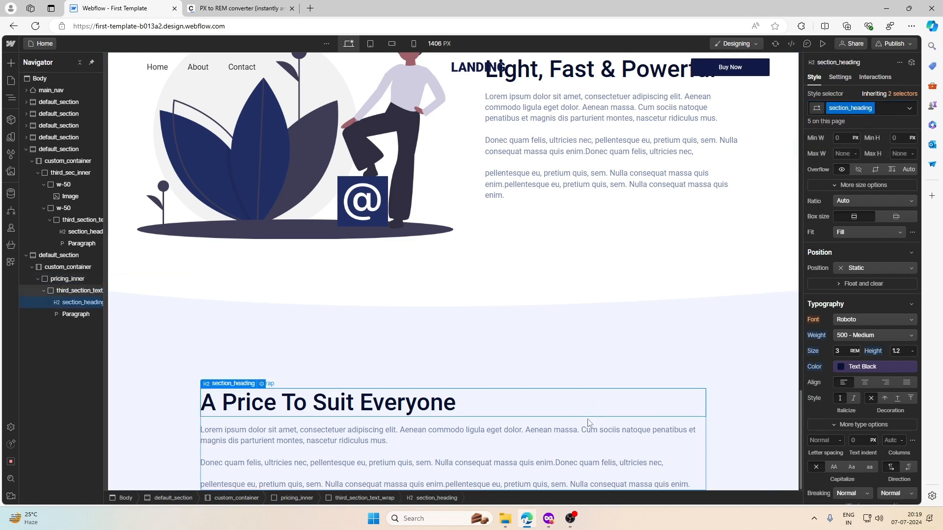
Step: Duplicate the pricing text block, replace the copy's class with a new text-center class, and give that class centered text alignment
key("ctrl+v")
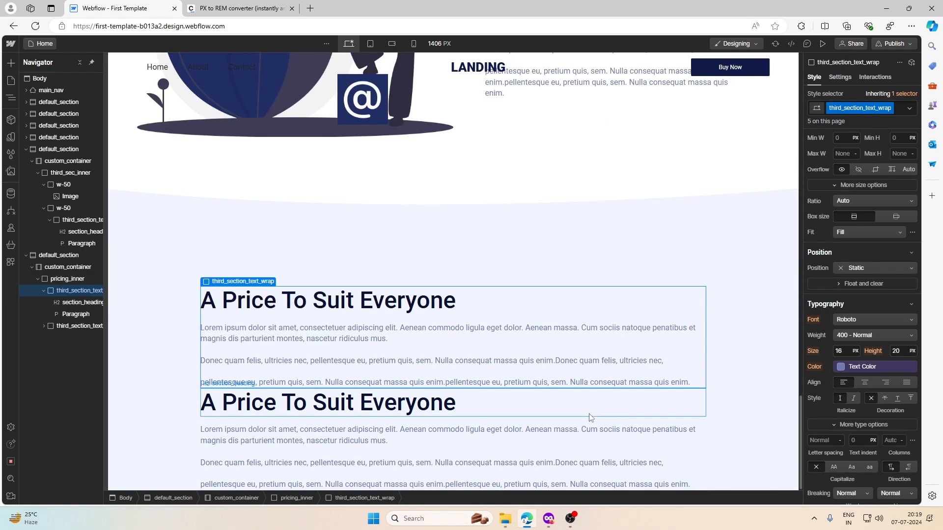
left_click(603, 422)
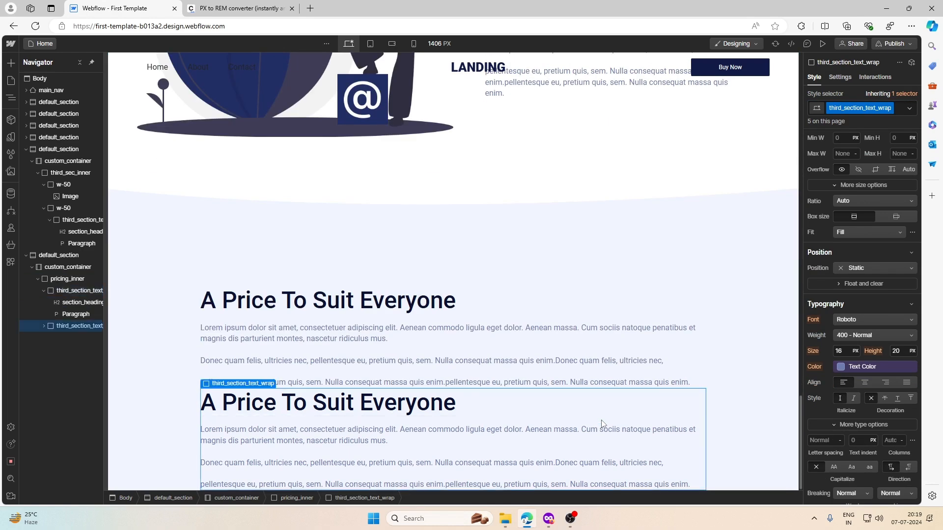
left_click(897, 109)
key("BackSpace")
type("text-center")
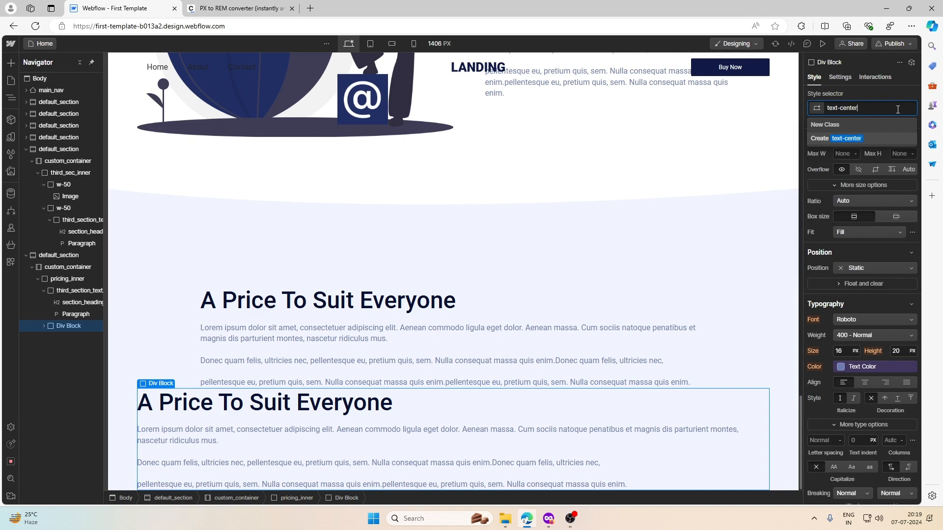
key("Return")
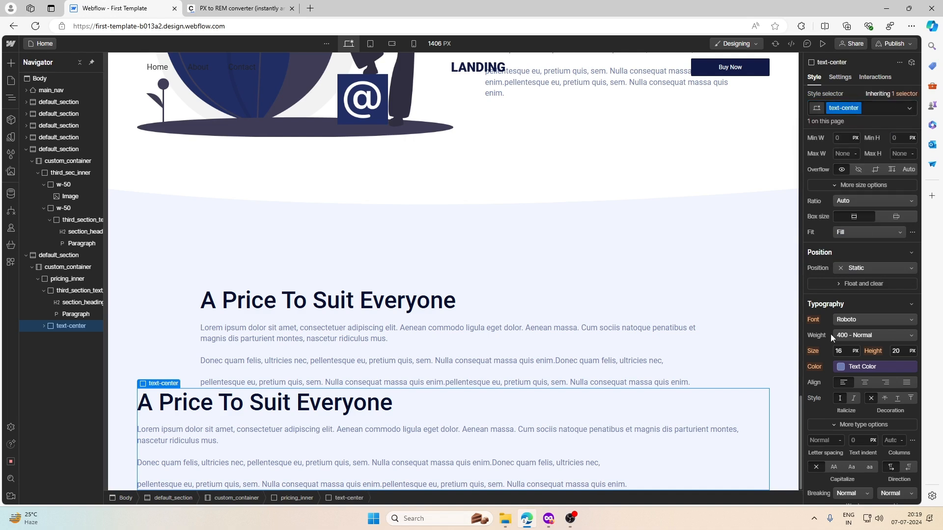
left_click(865, 384)
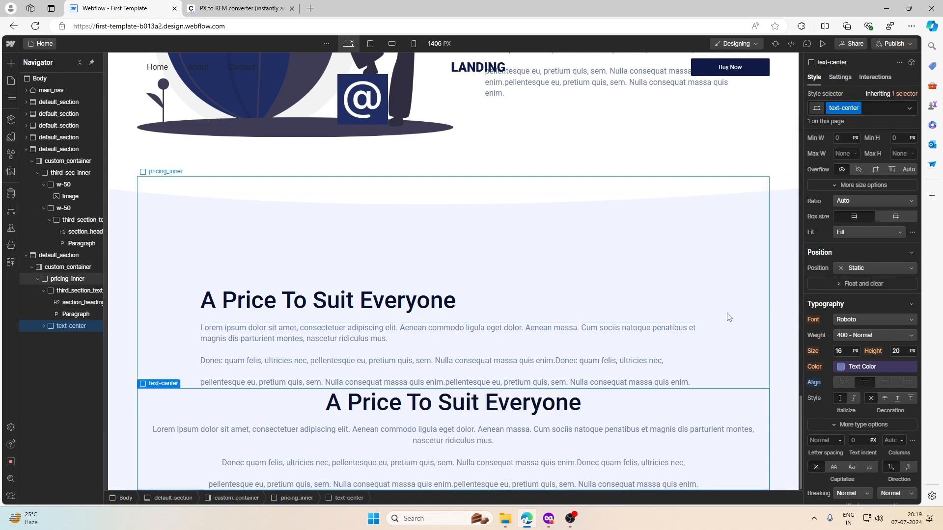
Step: Add the text-center class as a combo class to the original third_section_text_wrap in pricing_inner
left_click(607, 322)
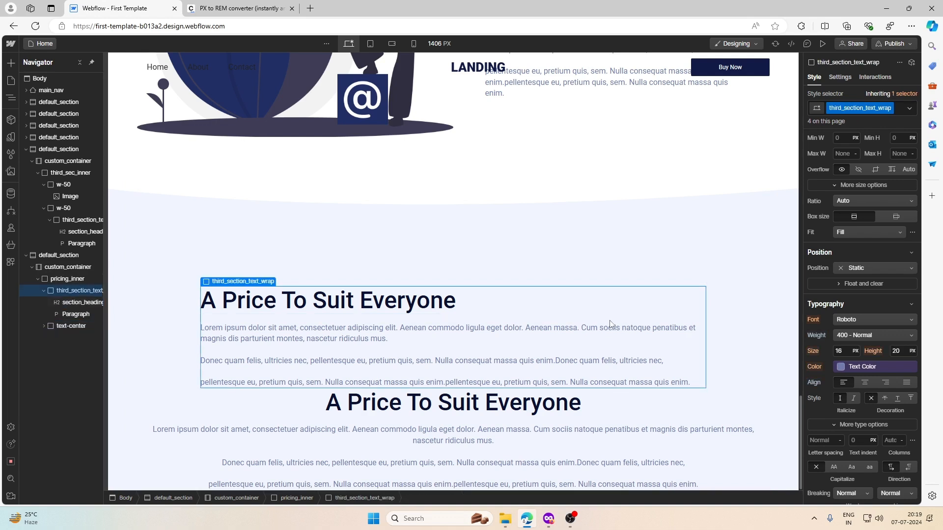
left_click(892, 113)
type("tex")
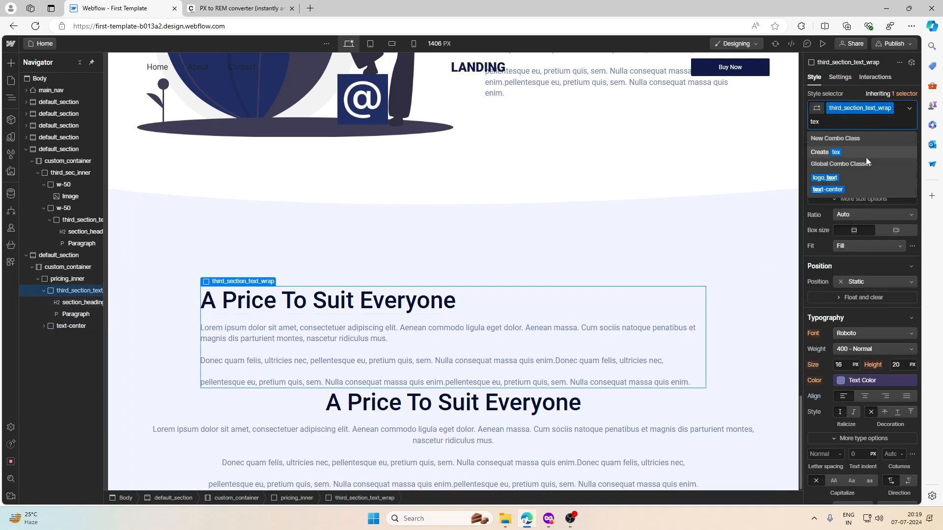
left_click(828, 190)
Step: Delete the duplicate text-center block below the original pricing text
left_click(623, 411)
left_click(627, 420)
key("Delete")
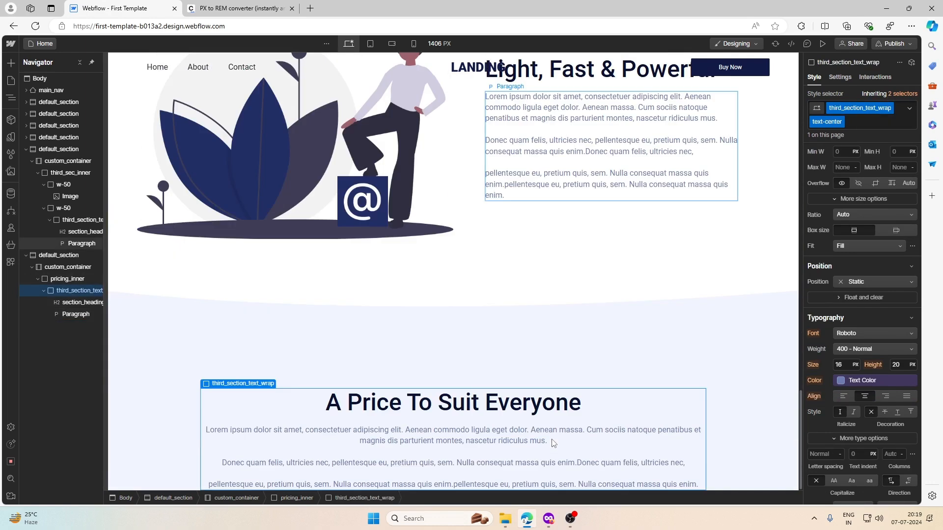
scroll(553, 442, "up", 15)
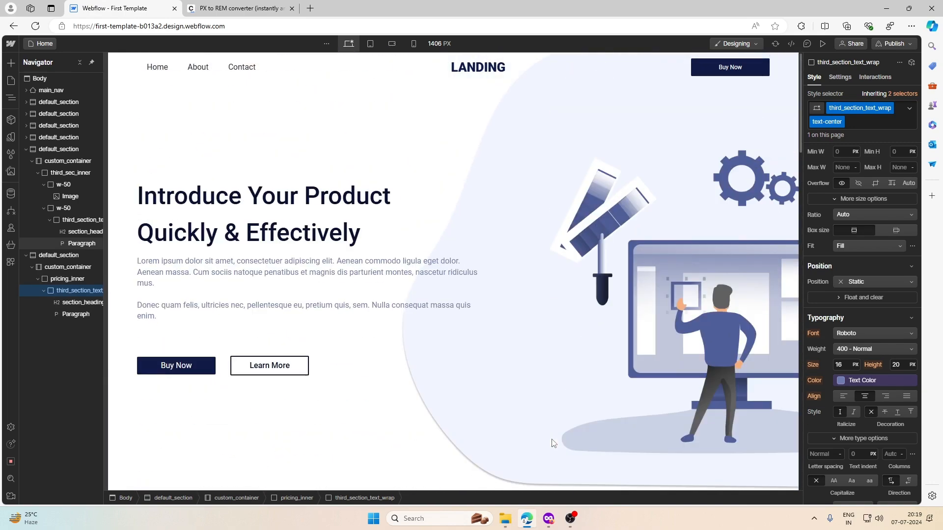
scroll(553, 443, "down", 10)
scroll(553, 443, "down", 5)
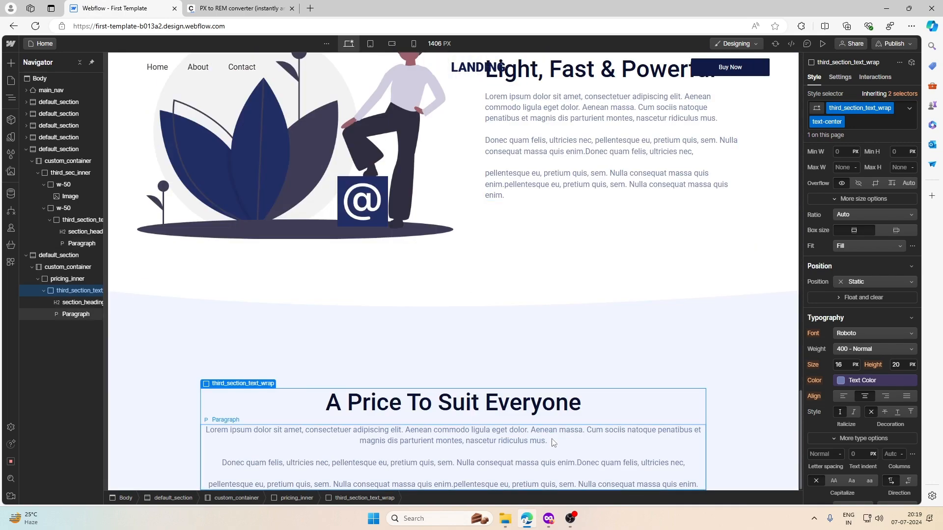
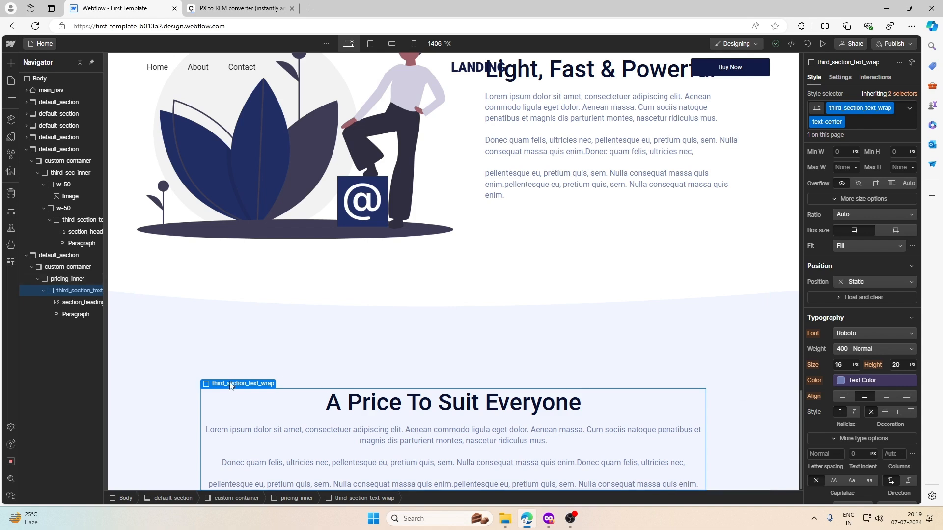
Step: Check the price area in Figma, and add a div block with the class pricing_price_box inside pricing_inner below the text
mouse_move(235, 388)
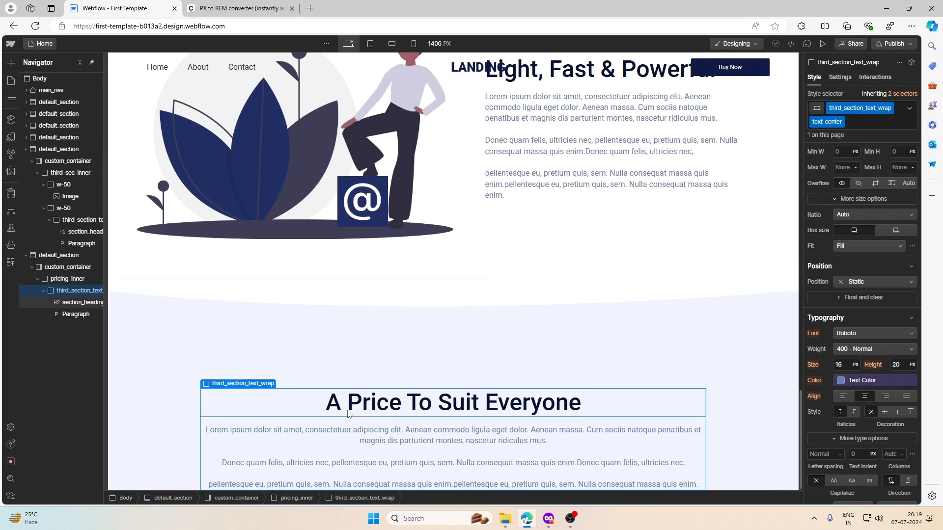
left_click(551, 522)
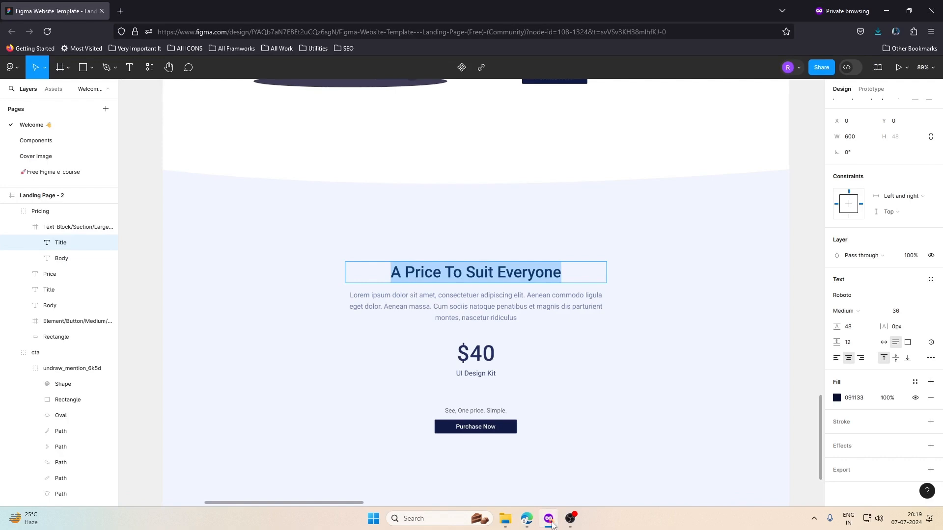
left_click(552, 522)
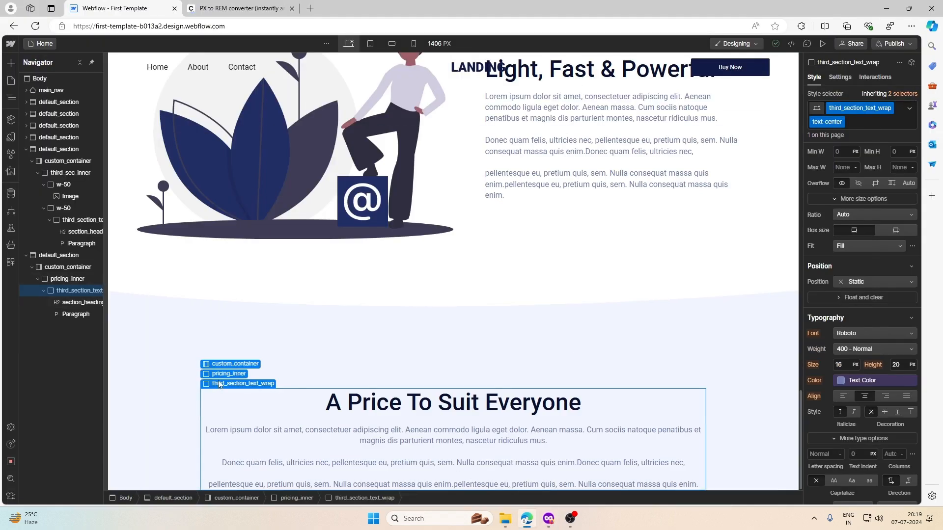
left_click(229, 374)
left_click(11, 62)
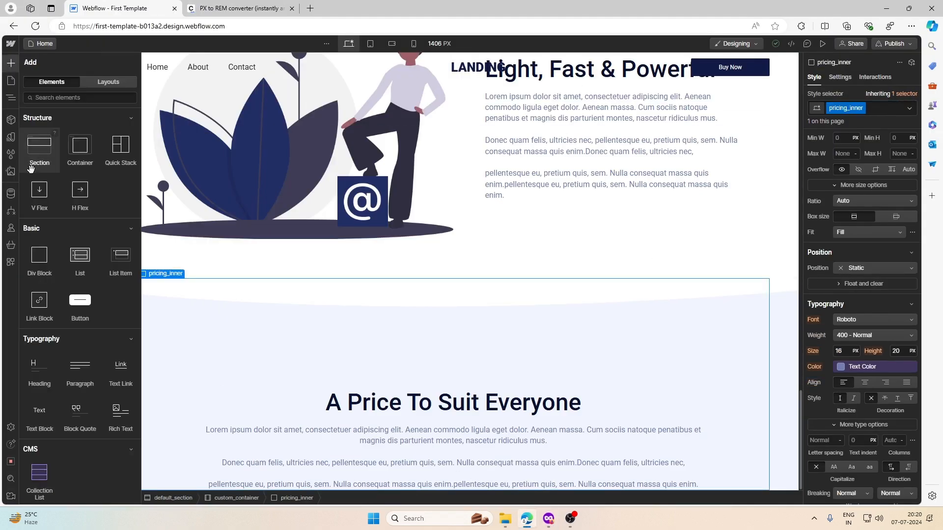
left_click(40, 256)
left_click(885, 109)
type("pricing")
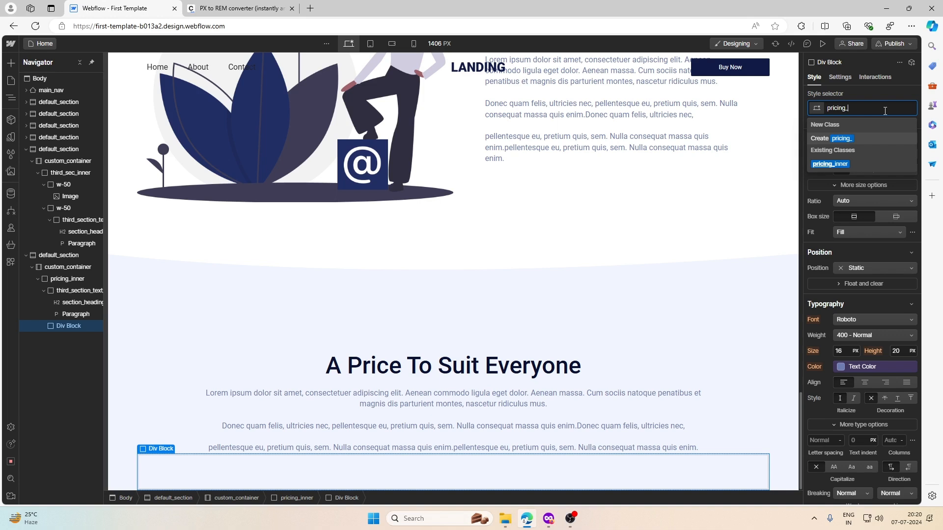
type("_p")
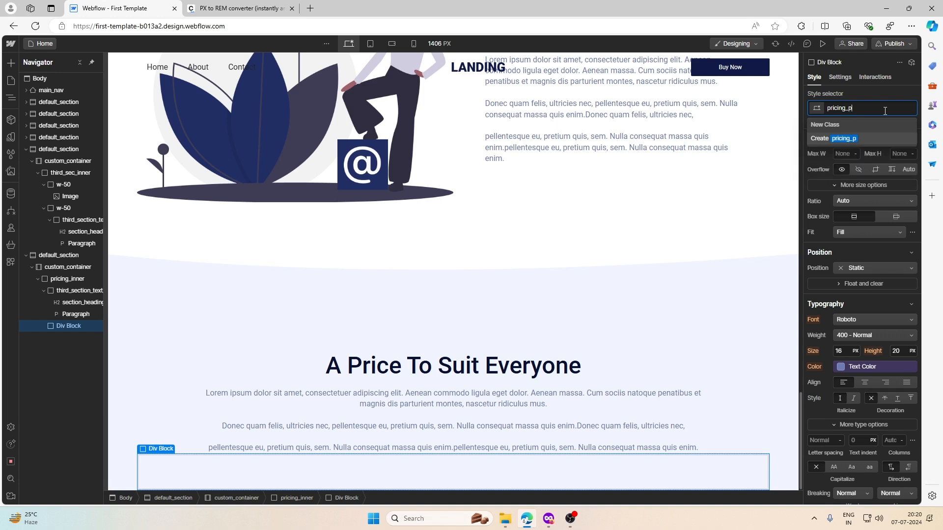
type("x")
key("Return")
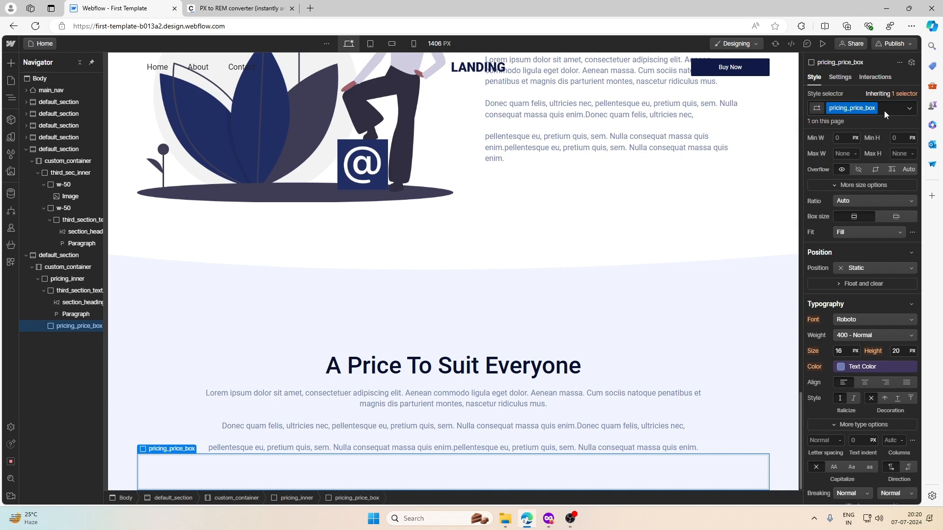
Step: Check the price text in Figma, and add an H2 heading reading "$40" inside pricing_price_box in Webflow
left_click(548, 518)
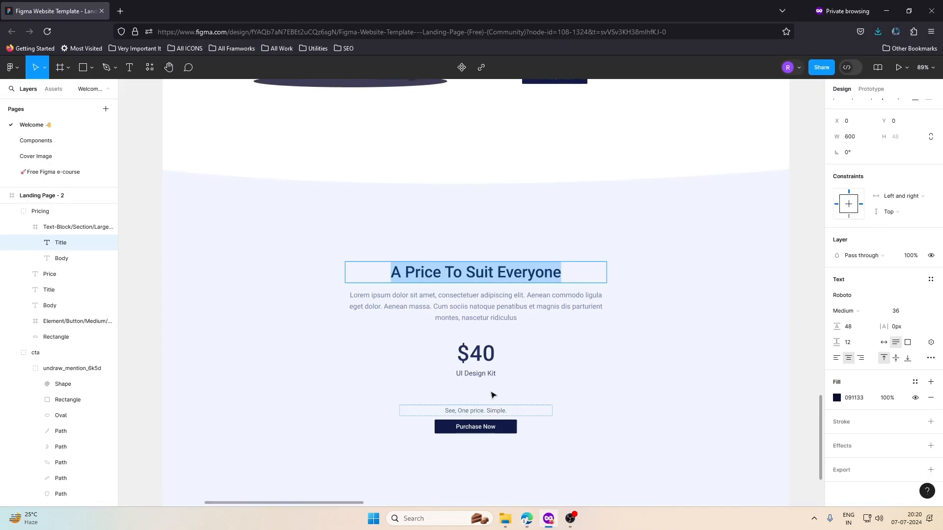
double_click(472, 349)
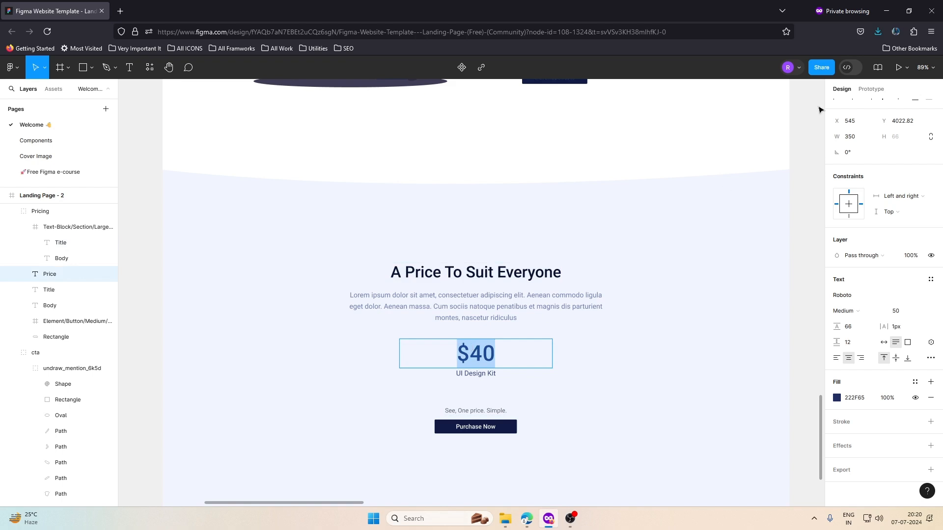
left_click(886, 11)
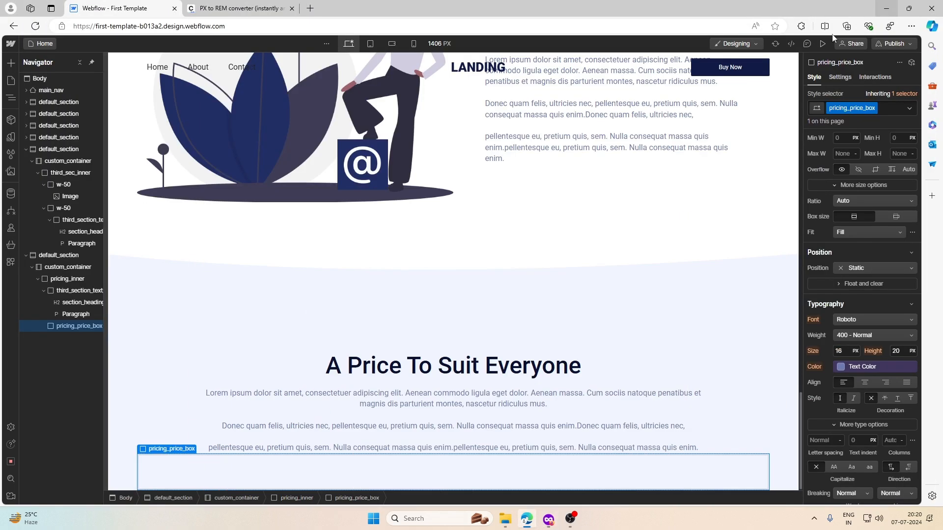
left_click(11, 63)
left_click(40, 371)
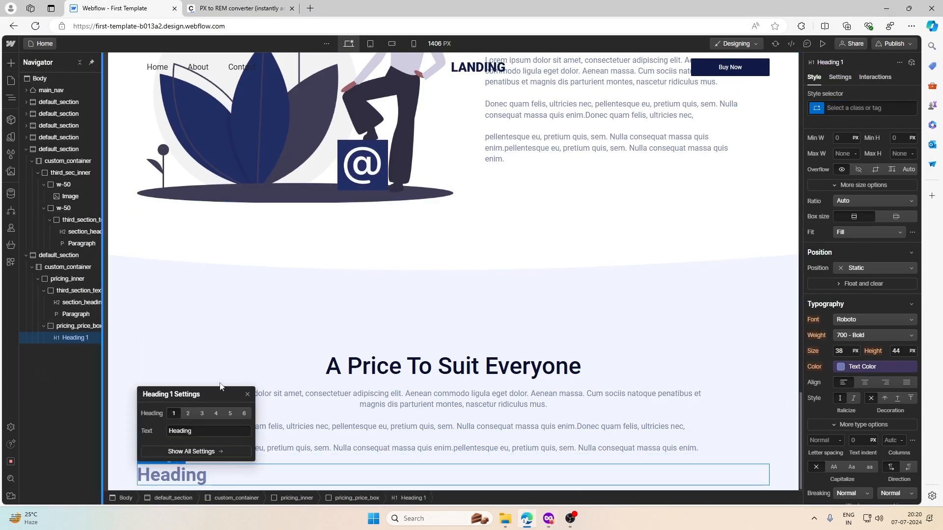
left_click(189, 414)
double_click(224, 475)
type("$40")
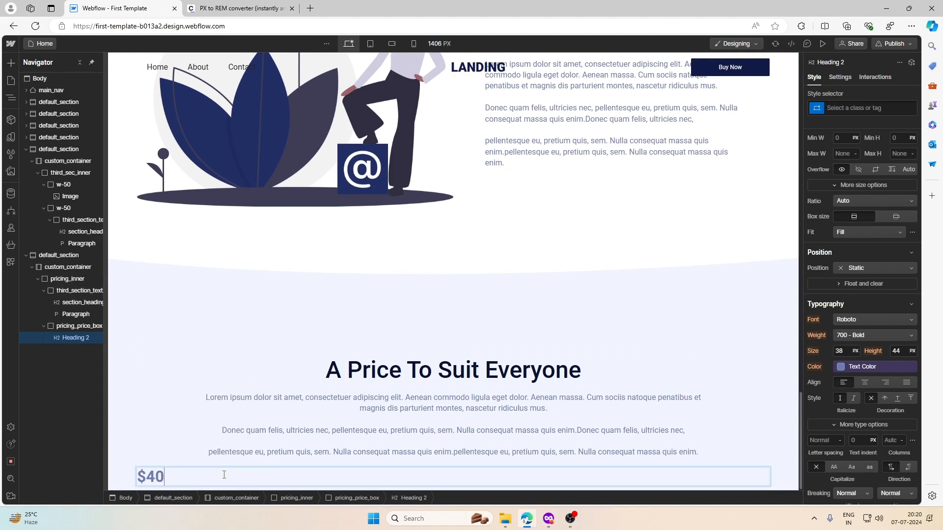
Step: Set the text alignment of pricing_price_box to center
left_click(169, 463)
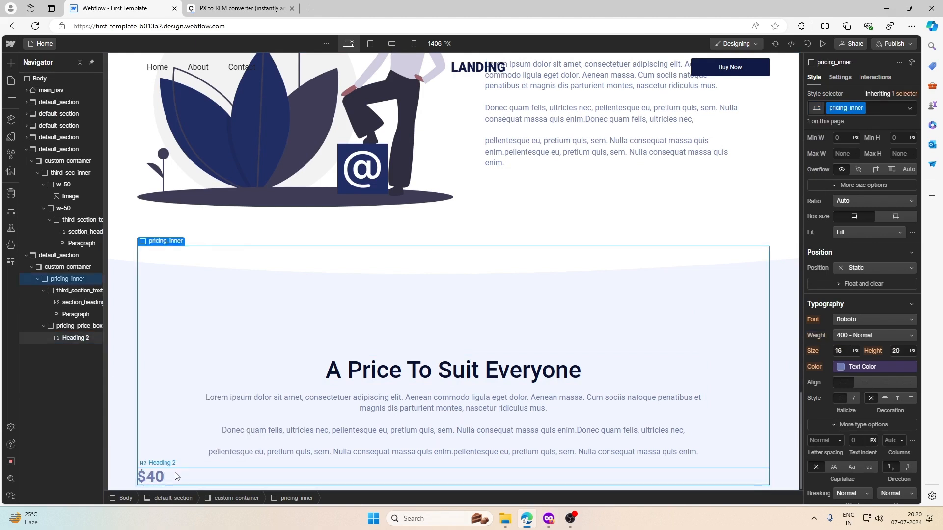
left_click(166, 476)
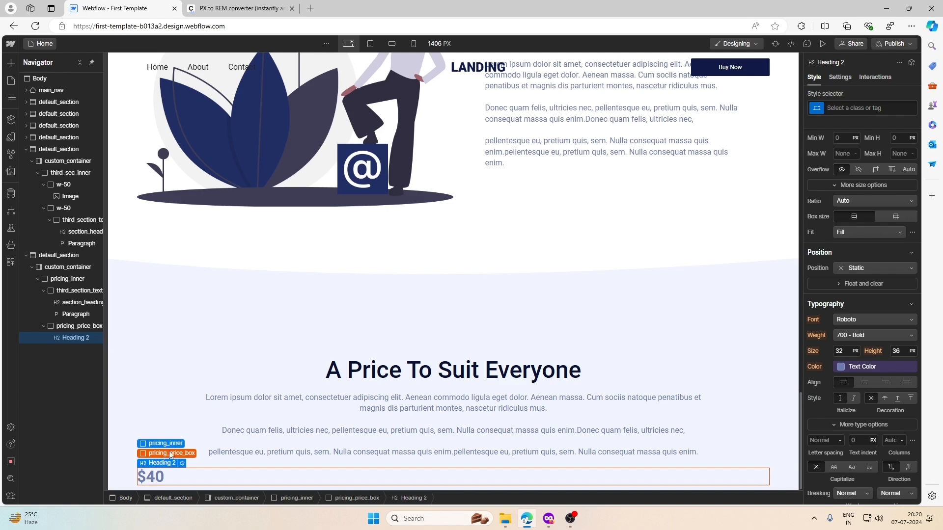
left_click(165, 454)
scroll(854, 219, "up", 3)
scroll(854, 219, "down", 5)
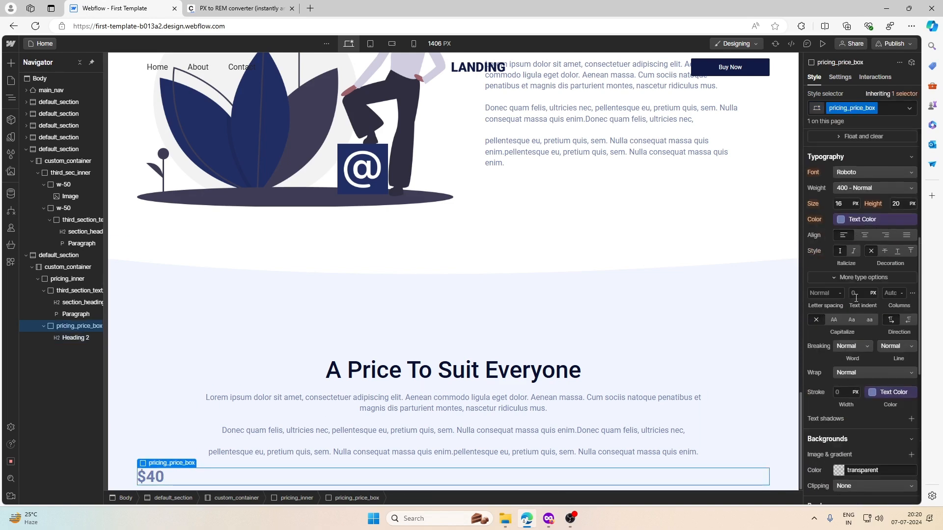
left_click(864, 235)
Step: Give the $40 heading a new class named pricing_price
left_click(278, 476)
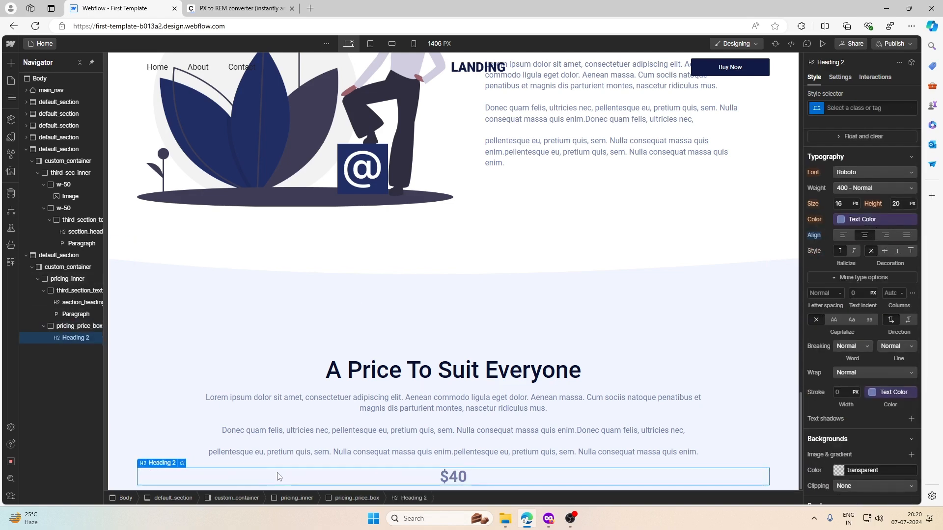
left_click(867, 109)
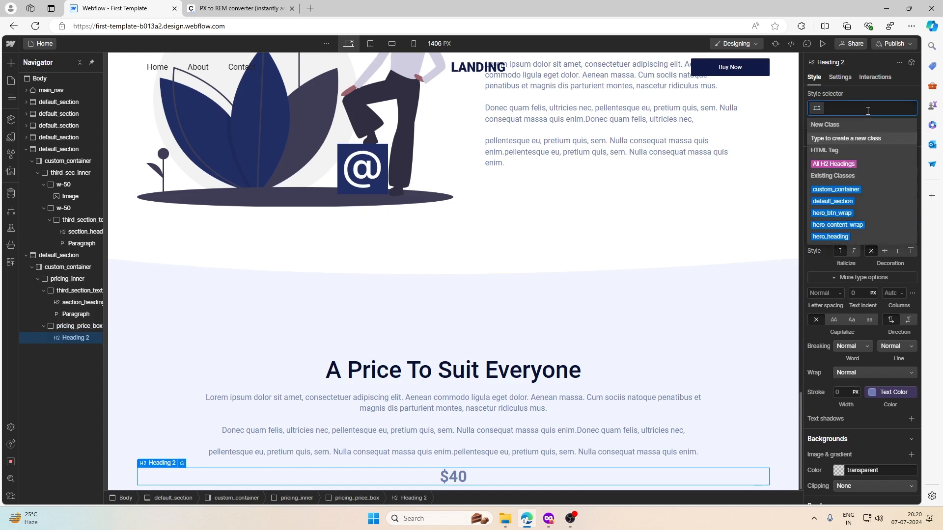
type("pricint")
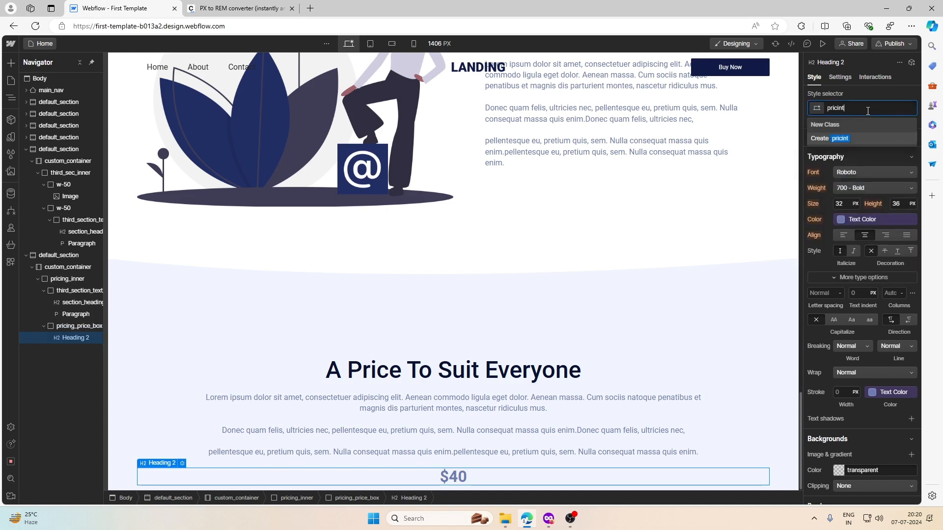
type("i")
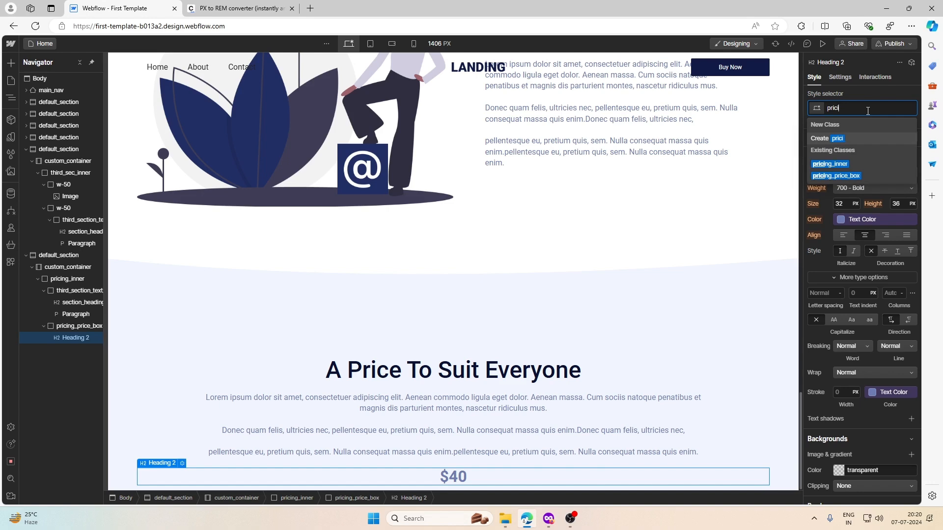
type("g_price")
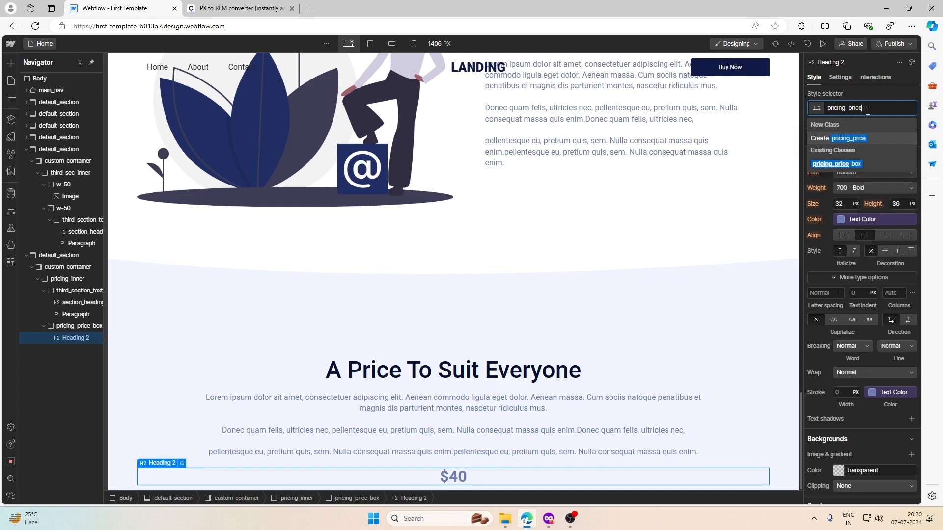
key("Return")
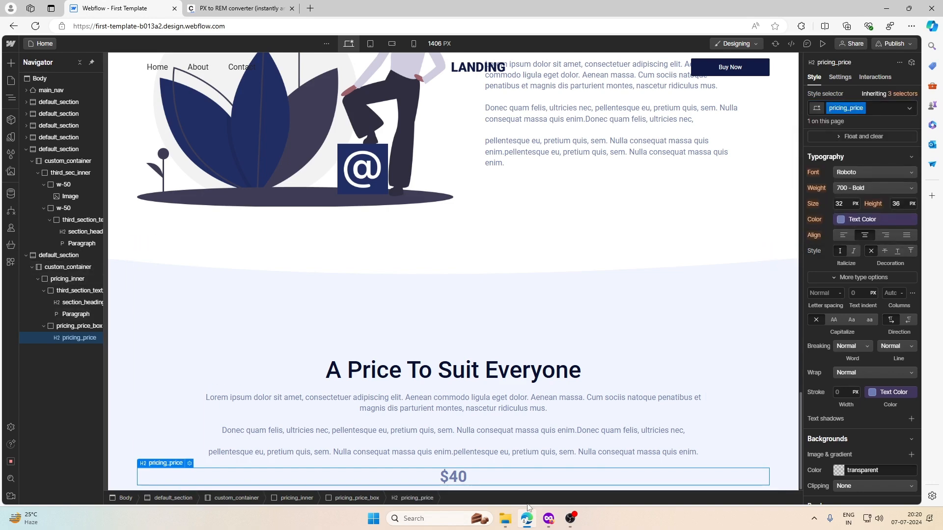
Step: Compare the price and title text settings in Figma, and set the section_heading class's letter spacing to 1.1 px in Webflow
left_click(548, 518)
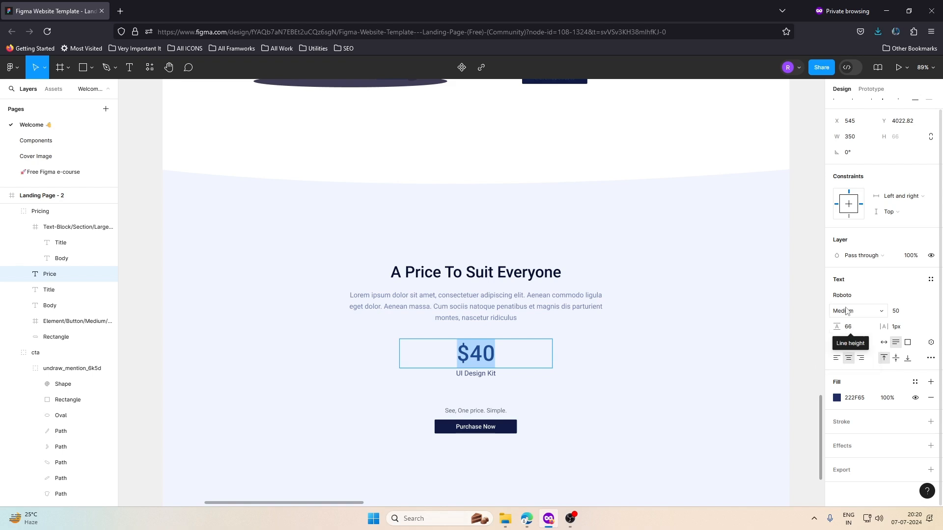
left_click(476, 272)
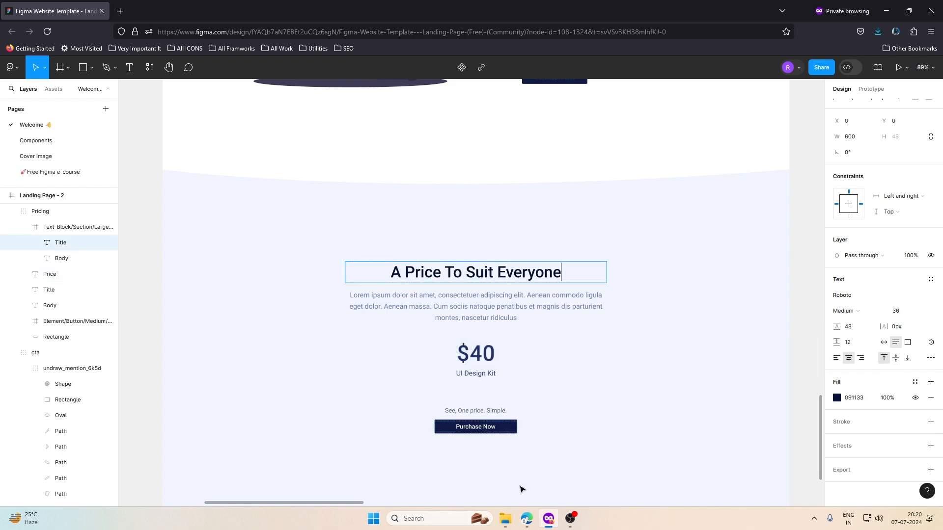
left_click(528, 519)
scroll(532, 305, "up", 3)
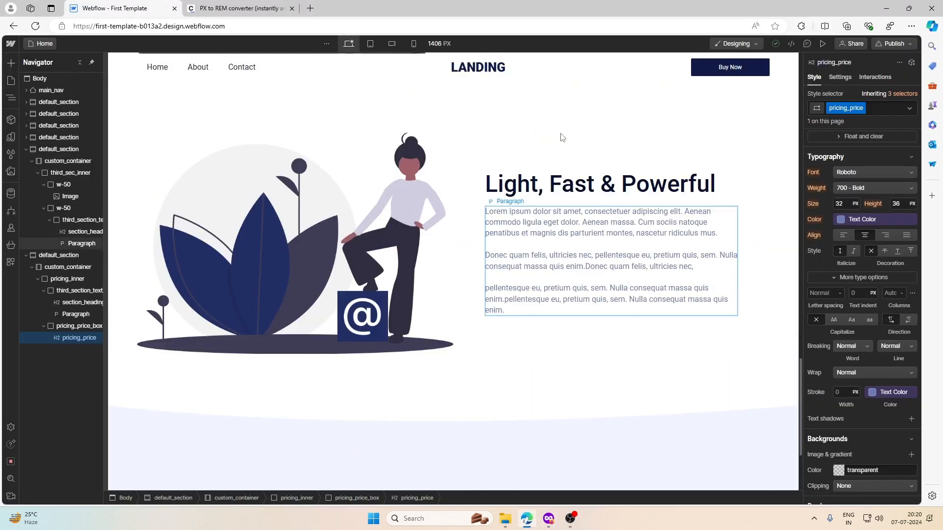
left_click(571, 197)
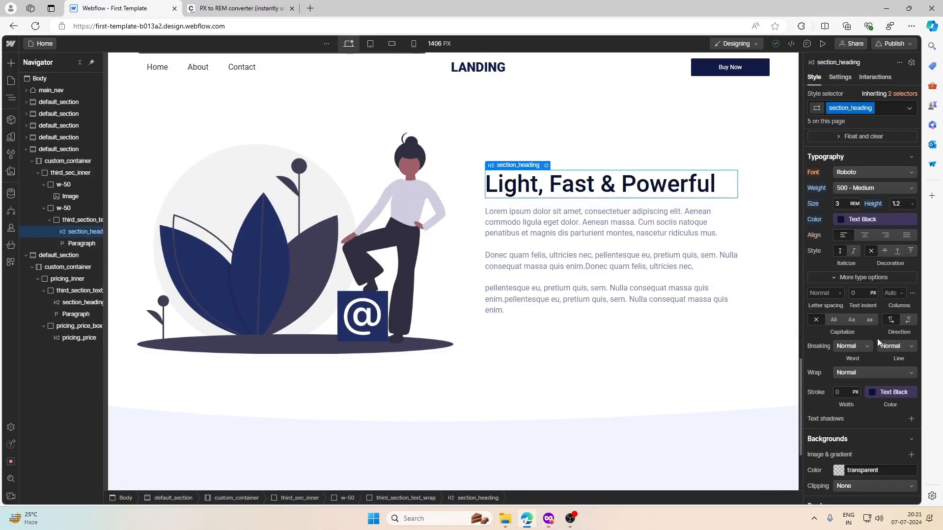
left_click(824, 293)
key("Return")
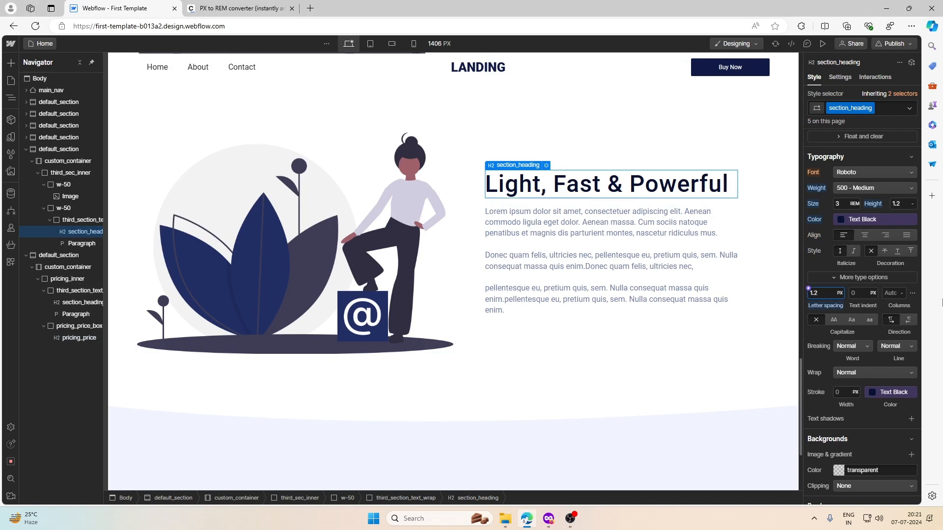
left_click(839, 294)
left_click(840, 295)
left_click(810, 294)
type("1.1")
scroll(638, 242, "down", 3)
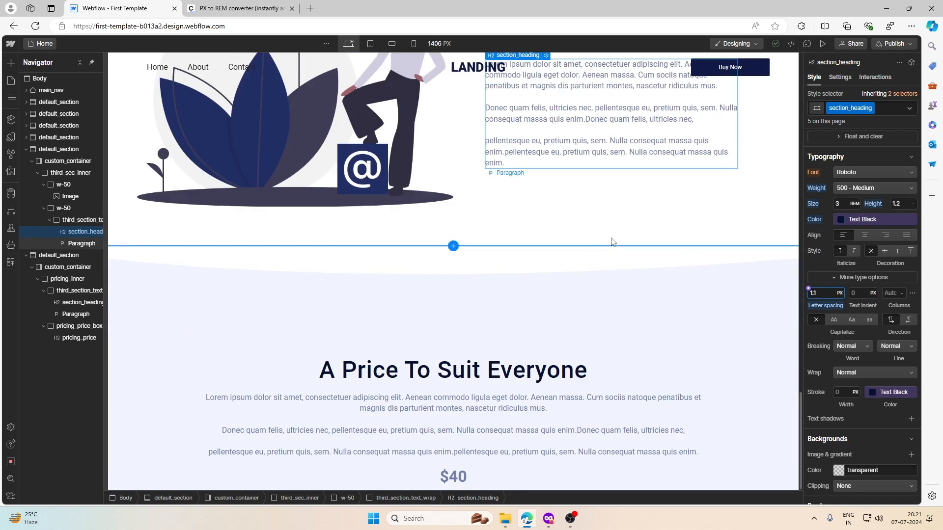
Step: Select the $40 heading, convert 50 px to rem in the PX to REM converter, and return to Webflow
left_click(476, 468)
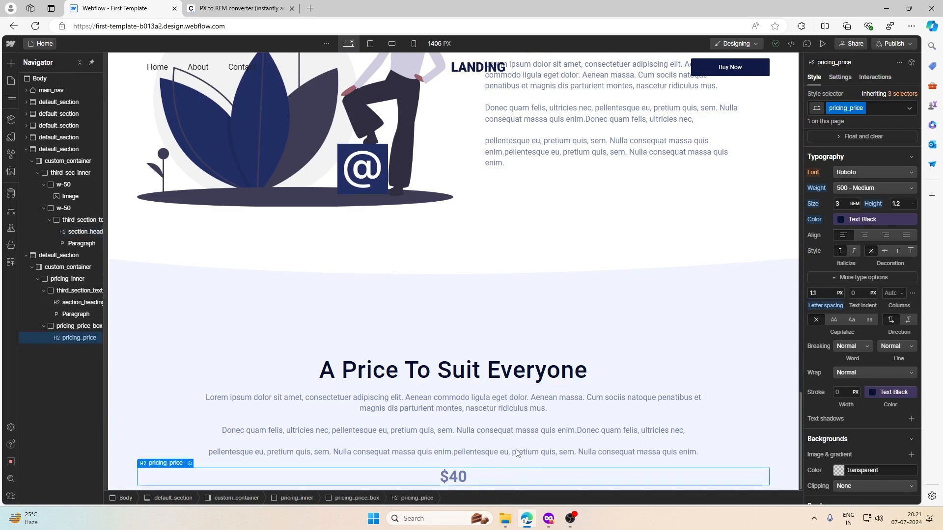
left_click(210, 5)
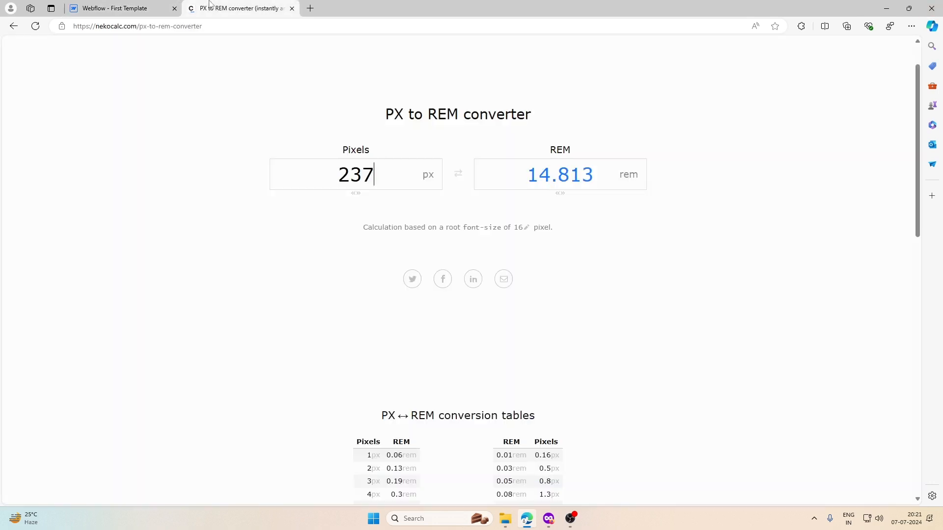
double_click(381, 176)
type("50")
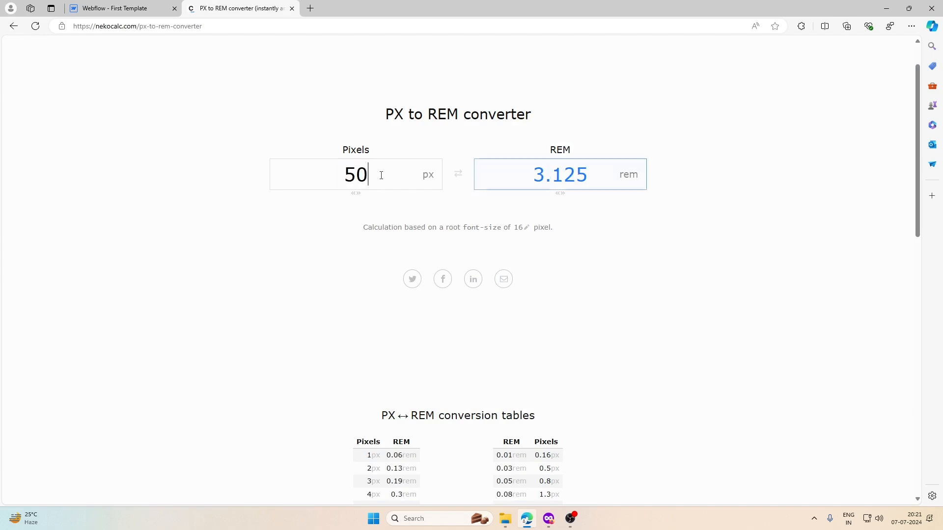
left_click(113, 9)
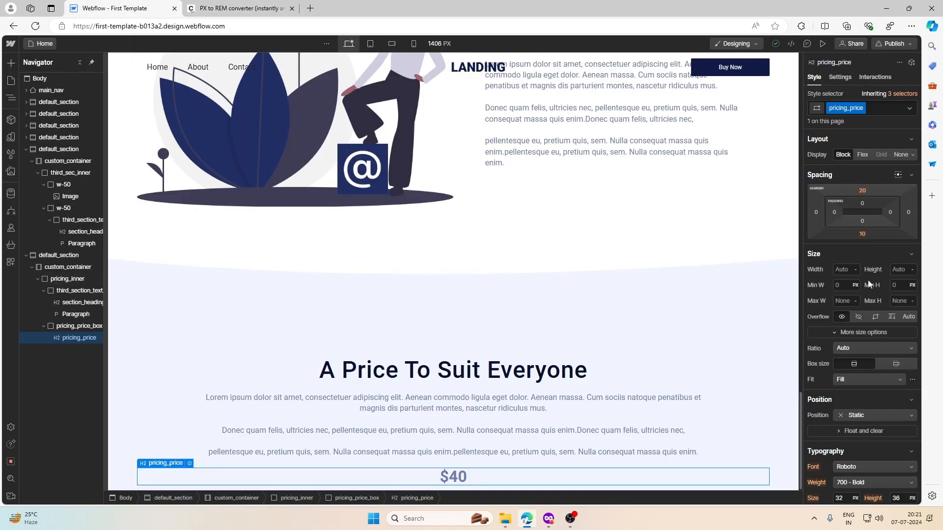
Step: Set the top and bottom margins of the pricing_price class to 0
left_click(862, 191)
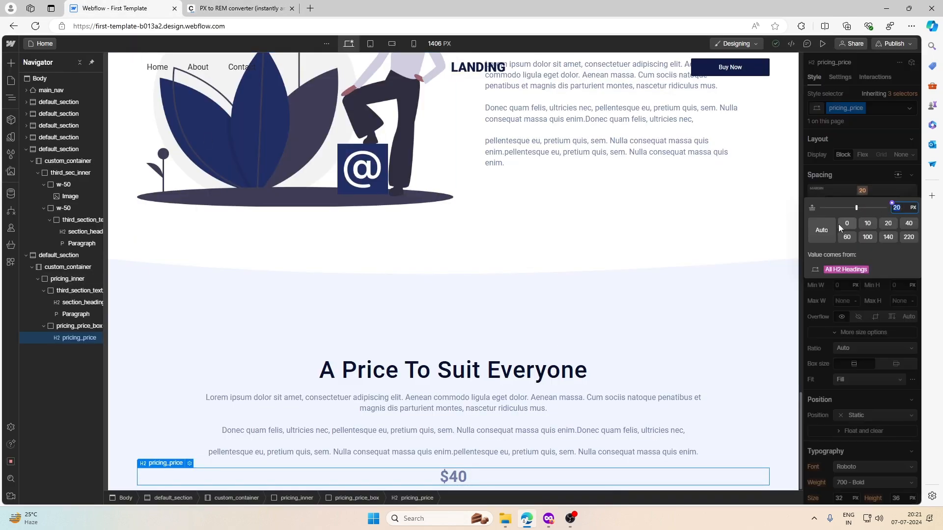
left_click(841, 223)
left_click(862, 234)
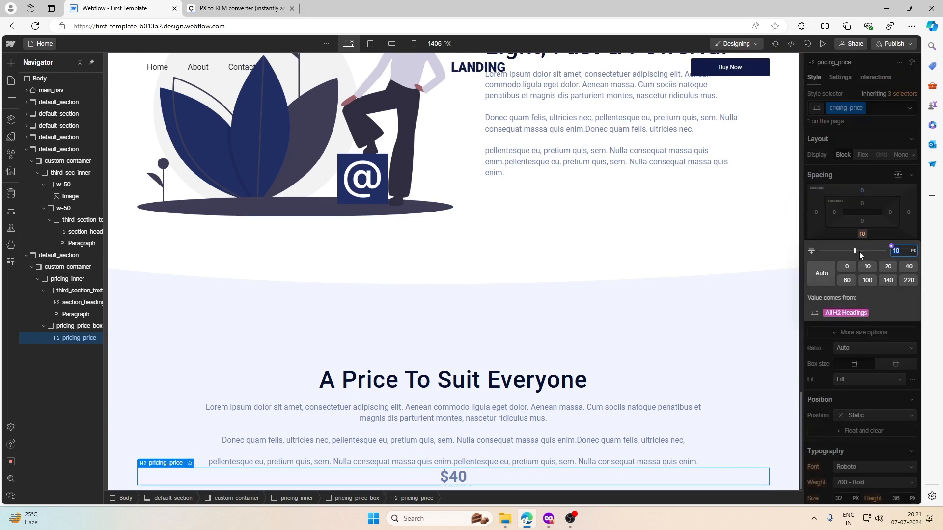
left_click(846, 267)
left_click(847, 197)
Step: Set the font size of the pricing_price class to 3.125 rem
scroll(847, 230, "down", 4)
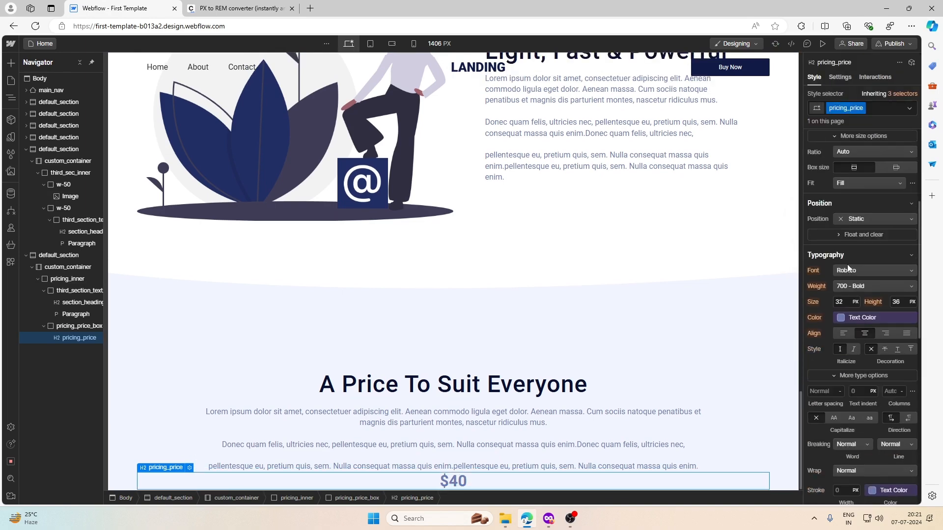
left_click(848, 301)
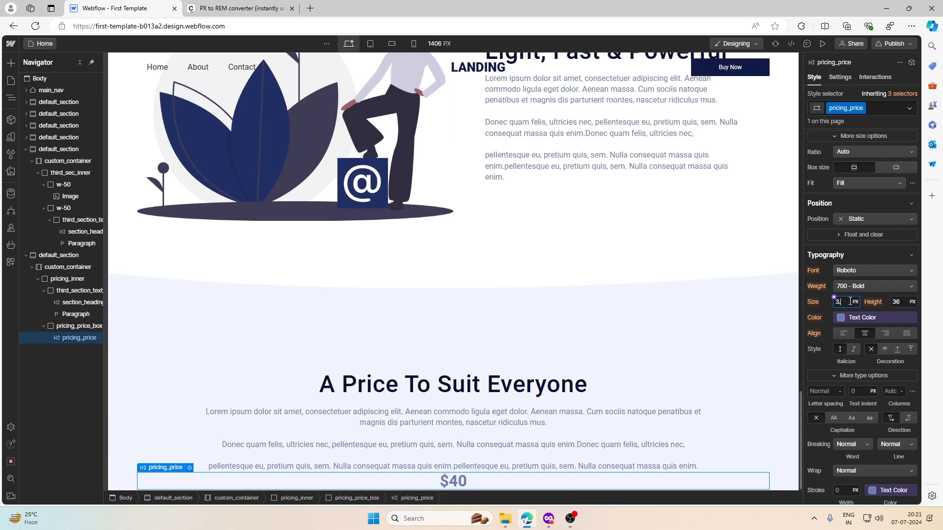
type("3.125rem")
key("Return")
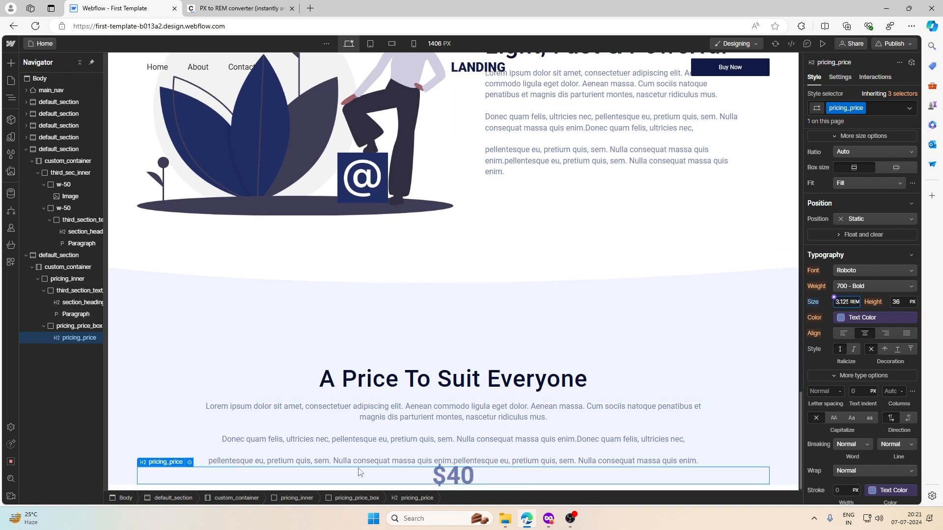
Step: Select the pricing_price_box block that contains the $40 heading
left_click(307, 458)
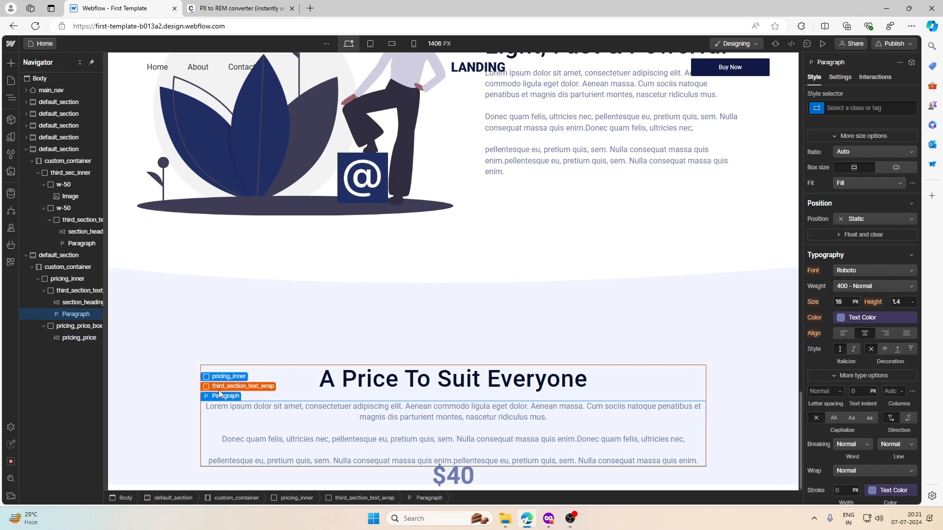
left_click(221, 387)
left_click(188, 477)
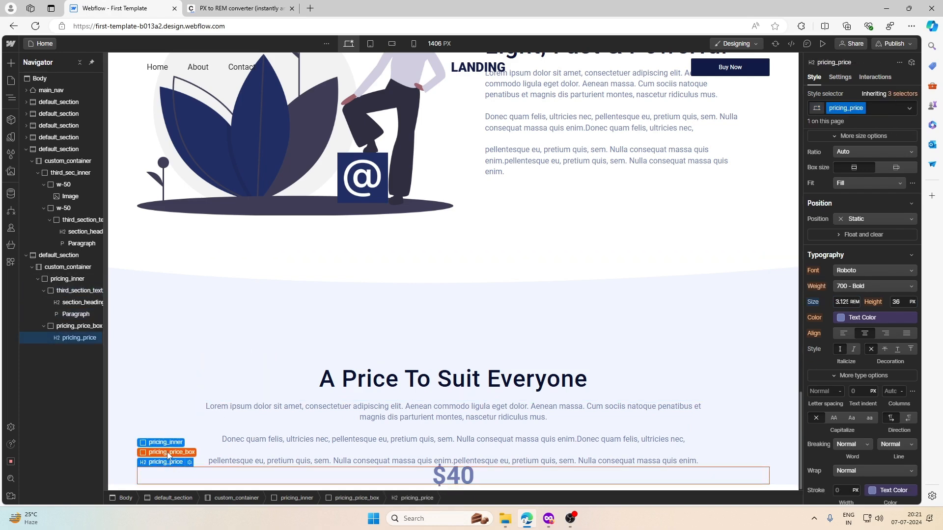
left_click(167, 451)
Step: Switch to Figma and measure the spacing between the $40 price and the paragraph above it
left_click(548, 518)
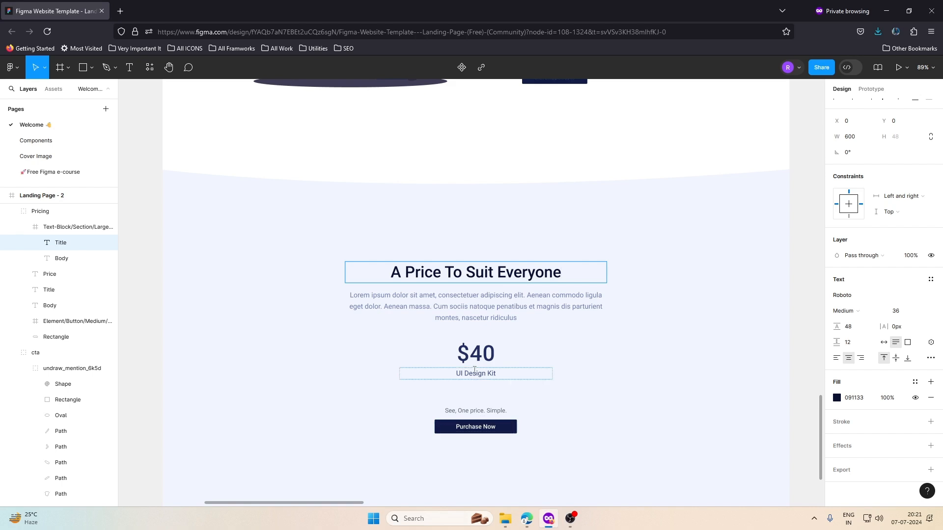
double_click(469, 353)
key("alt")
key("alt")
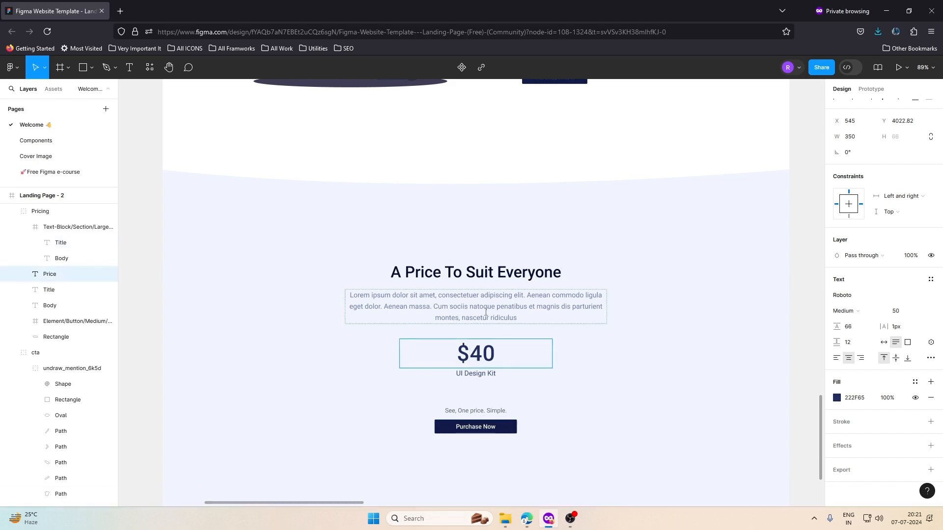
left_click(585, 351)
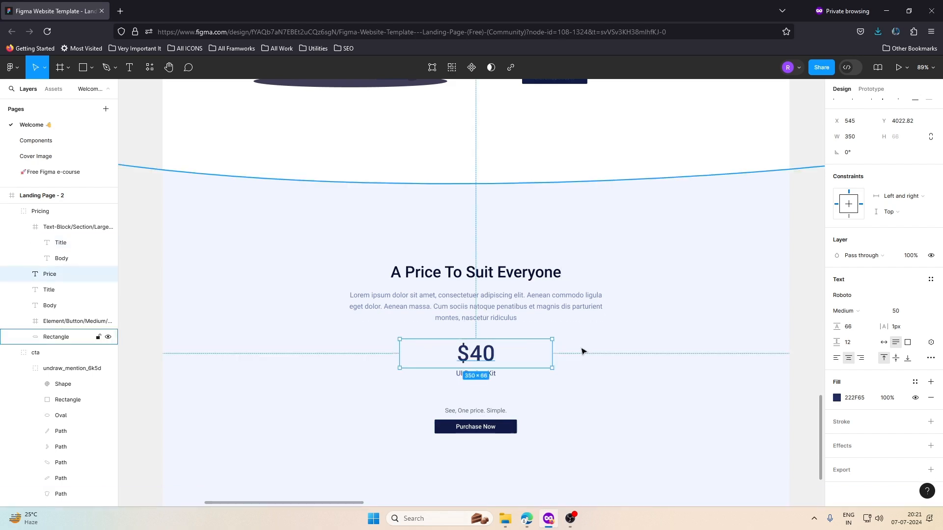
left_click(516, 358)
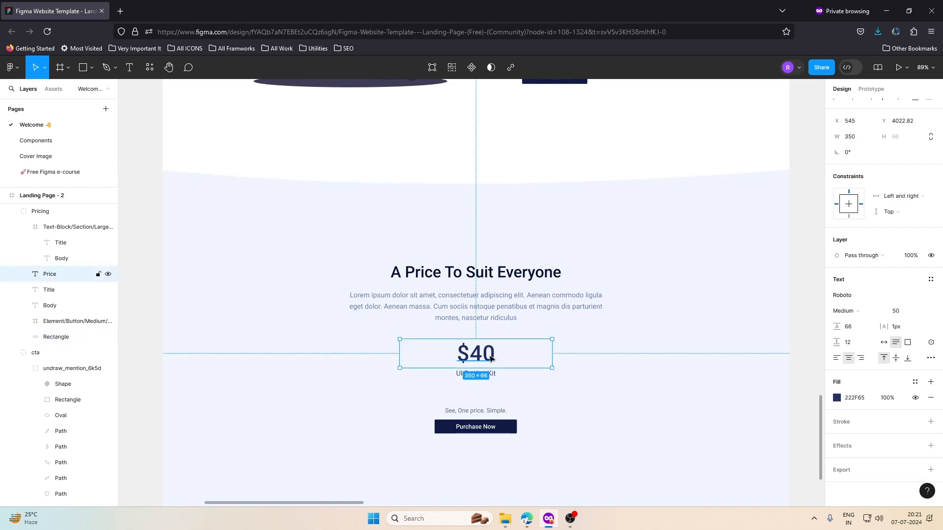
key("alt")
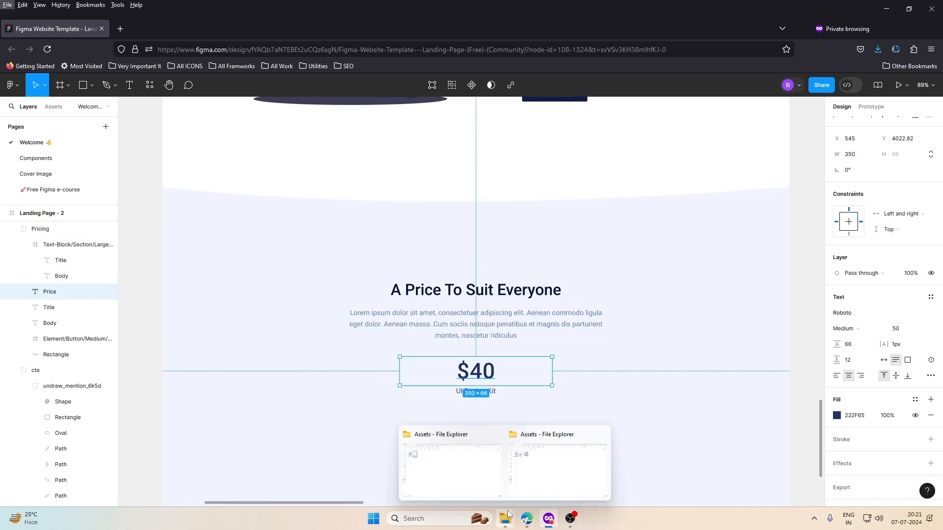
Step: Convert 36 px to rem in the PX to REM converter and set the pricing_price_box top margin to 2.25rem in Webflow
left_click(527, 486)
left_click(257, 8)
double_click(356, 174)
type("36")
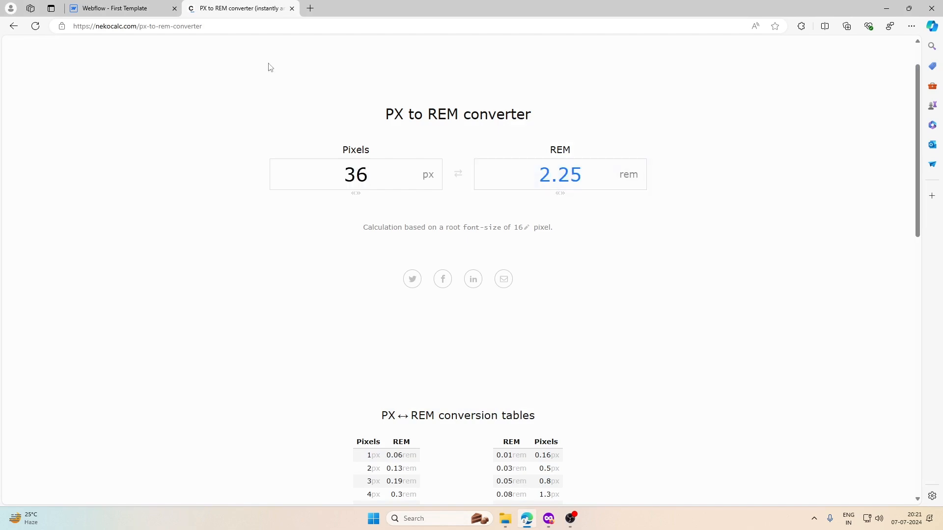
key("ctrl+Tab")
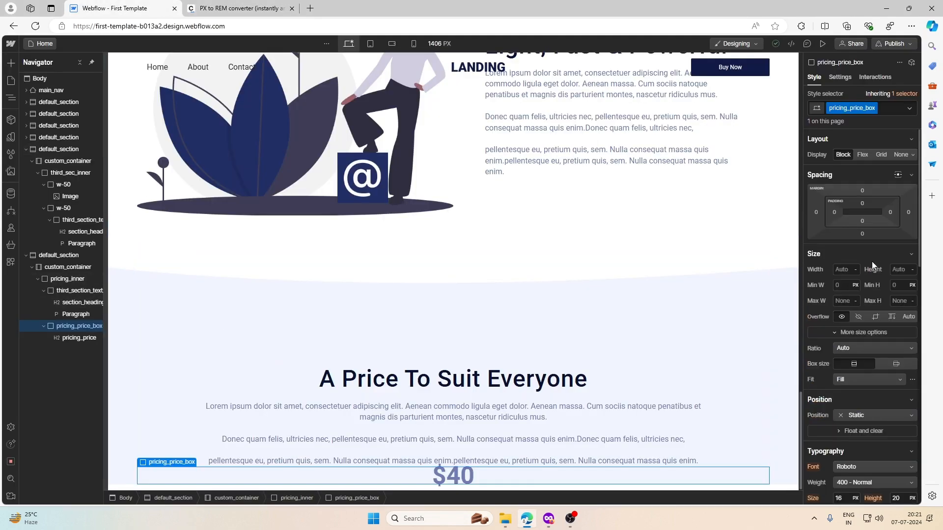
left_click(863, 193)
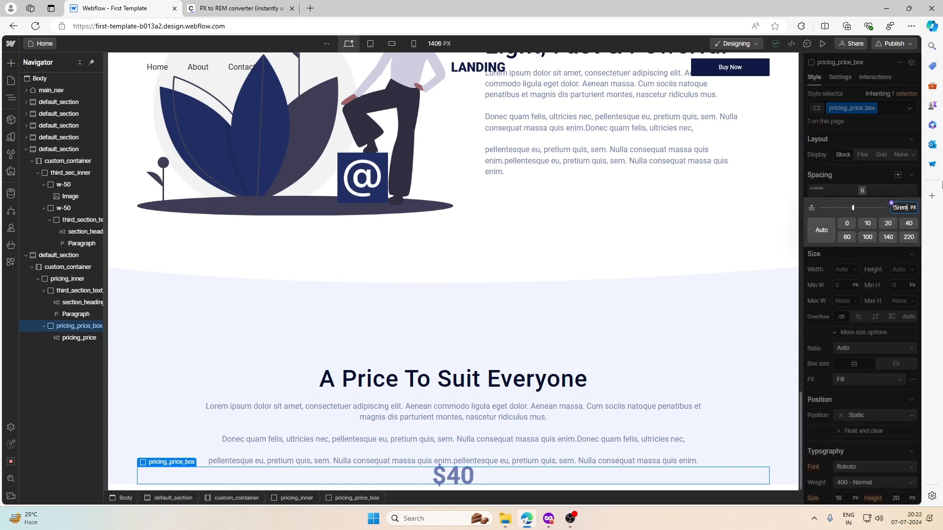
key("Return")
Step: Set the line height of the pricing_price class to a unitless 1.2
scroll(858, 183, "down", 2)
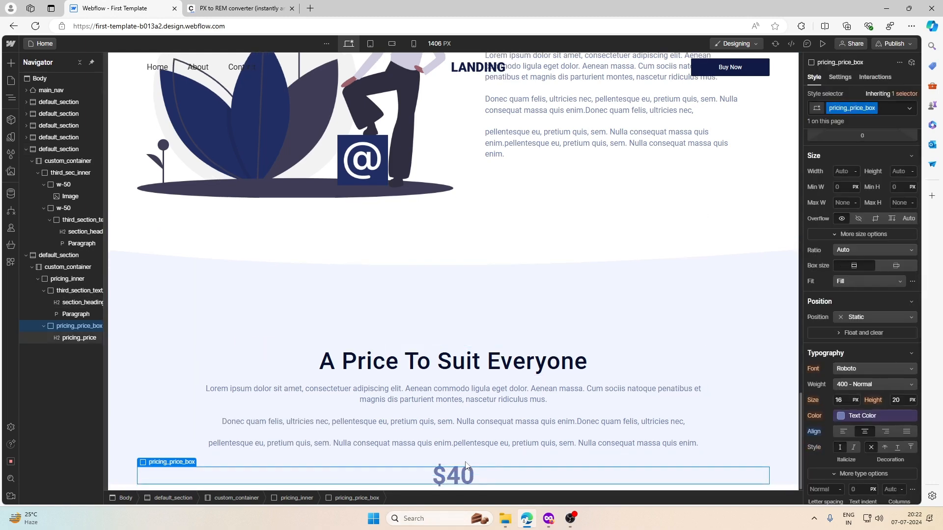
left_click(466, 470)
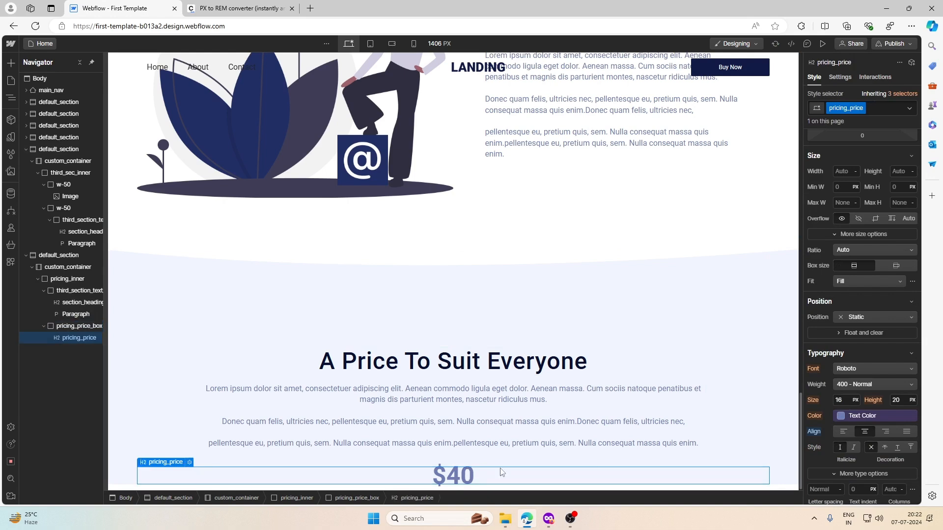
left_click(911, 400)
left_click(903, 491)
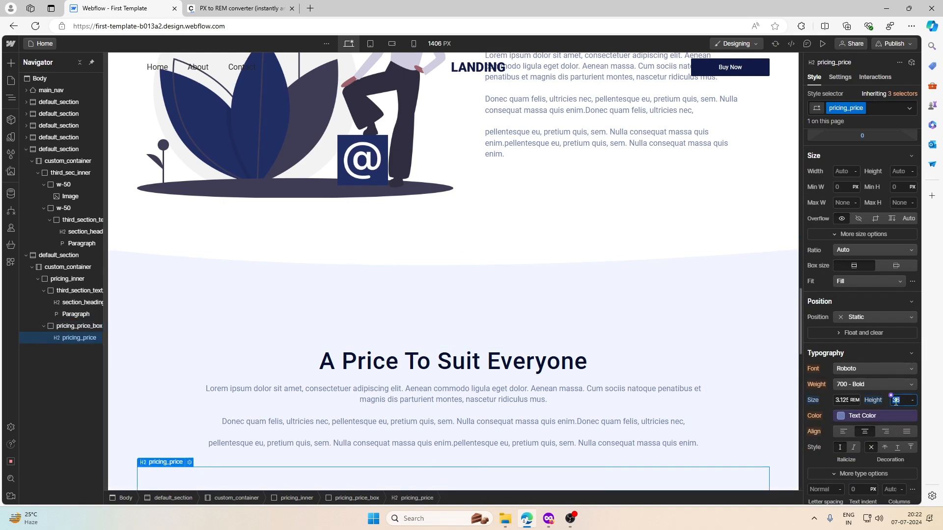
type("1.23")
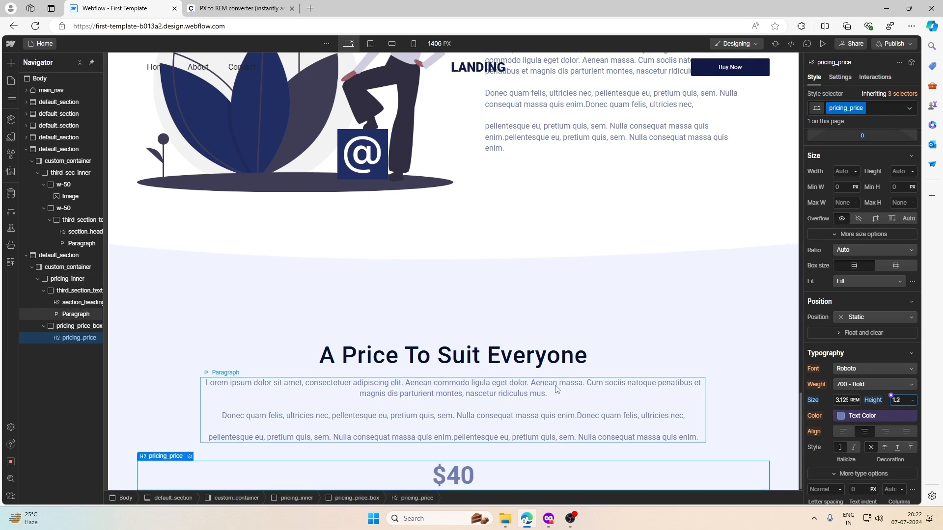
Step: Check the price's styling in Figma and change the pricing_price text color to the Text Black variable in Webflow
left_click(548, 519)
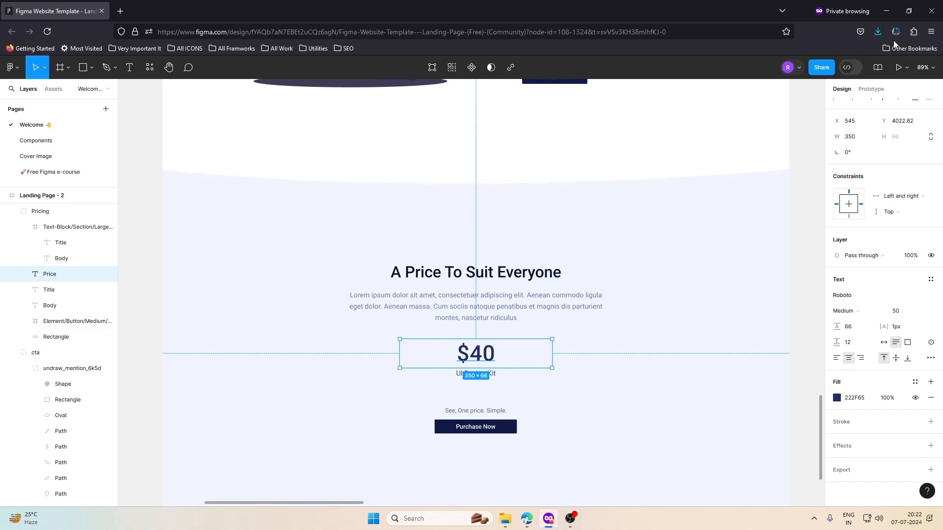
left_click(908, 11)
left_click(860, 48)
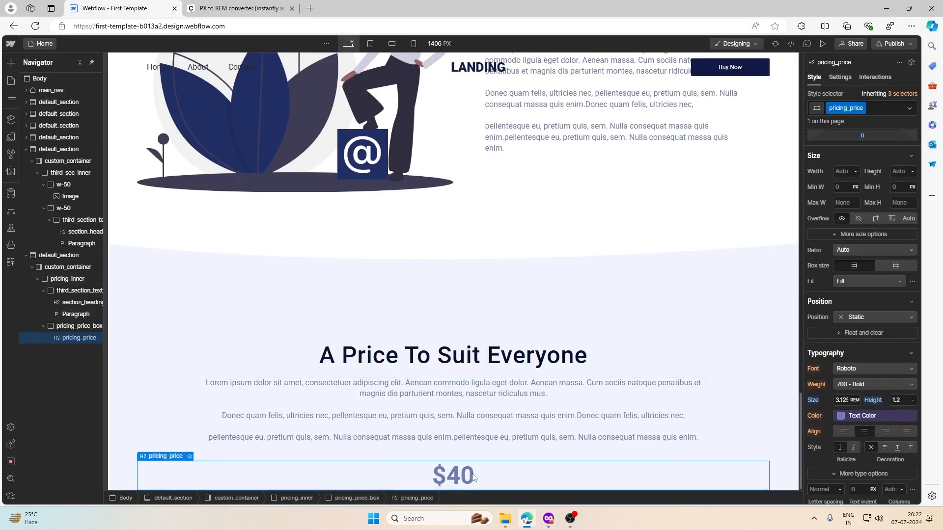
scroll(851, 381, "down", 3)
left_click(843, 269)
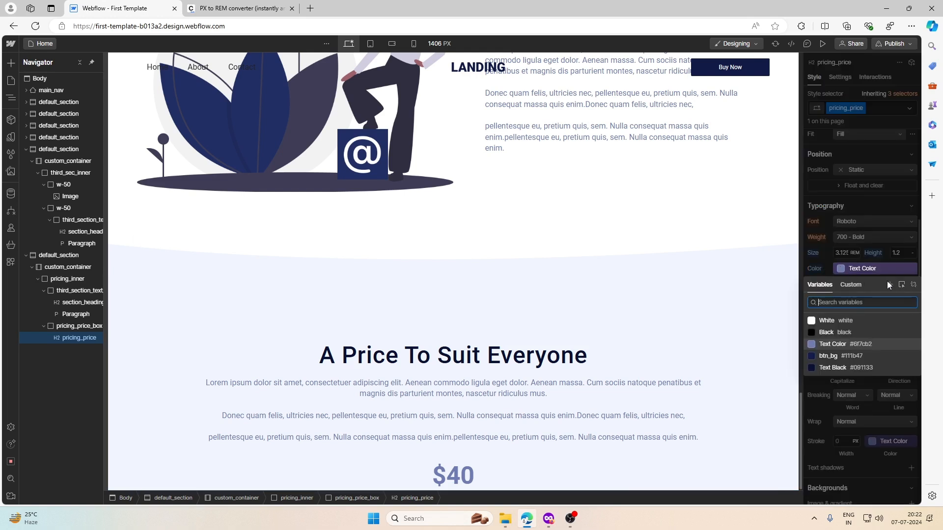
left_click(915, 286)
left_click(835, 266)
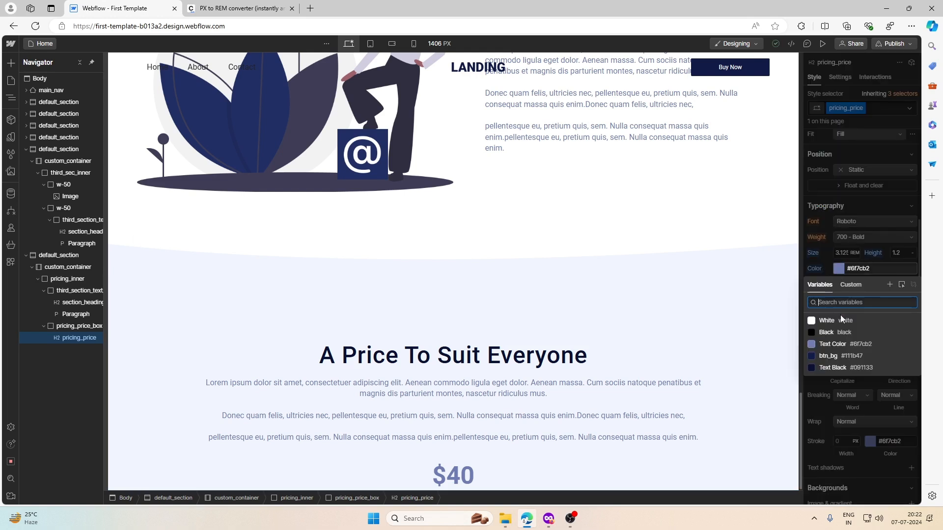
left_click(841, 367)
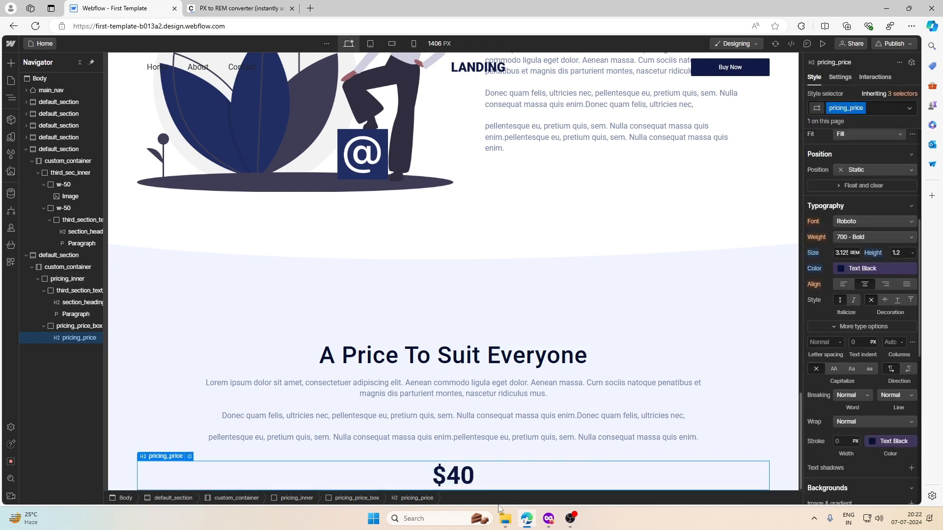
Step: Duplicate the paragraph under the A Price To Suit Everyone heading to directly below the $40 heading
left_click(542, 519)
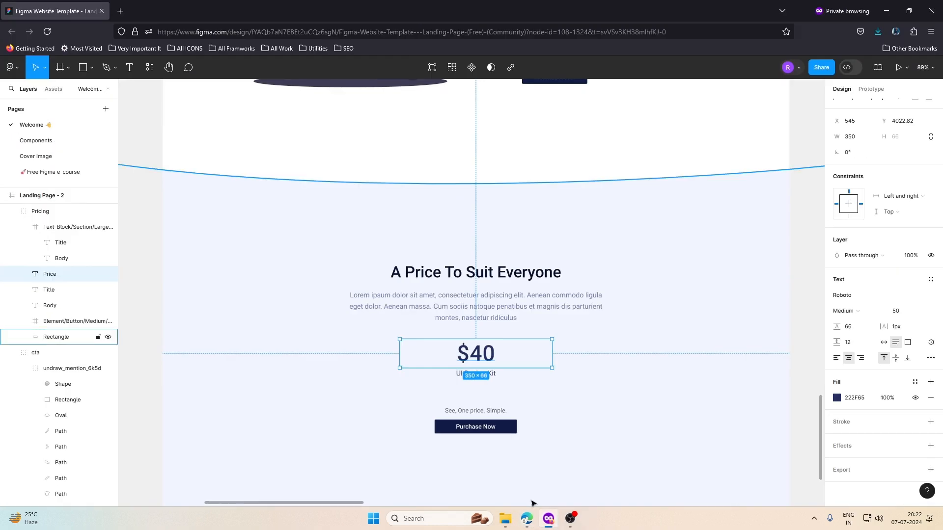
left_click(527, 518)
left_click(469, 400)
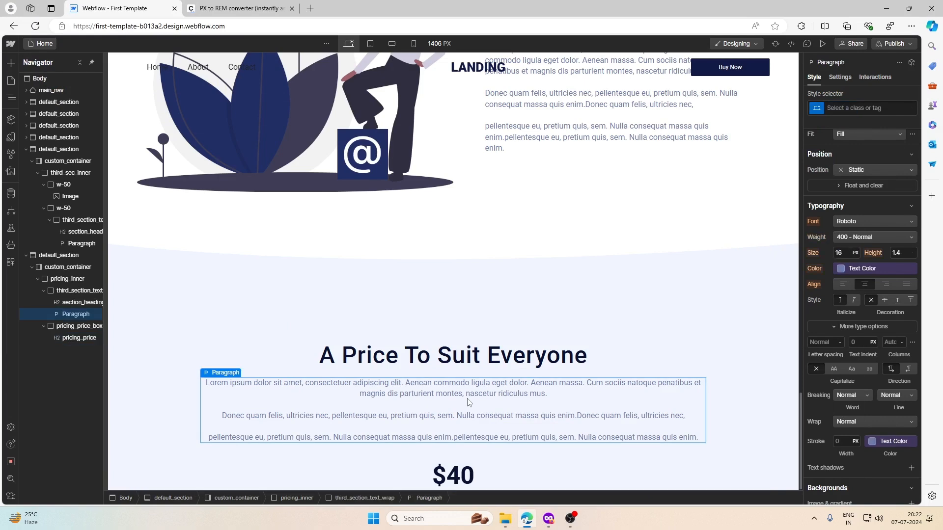
left_click(483, 473)
key("ctrl+v")
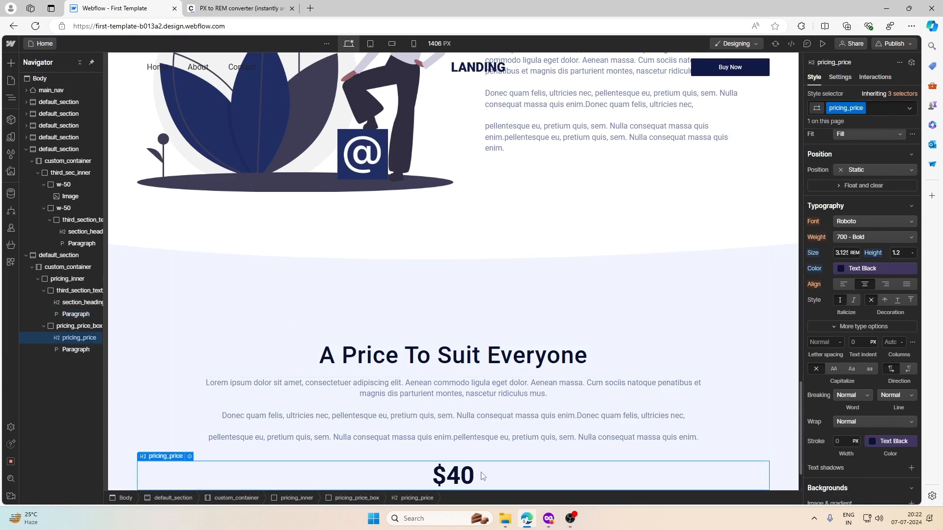
scroll(466, 457, "down", 1)
Step: Copy the UI Design Kit text from Figma and replace the text of the paragraph below the $40 heading with it
left_click(548, 518)
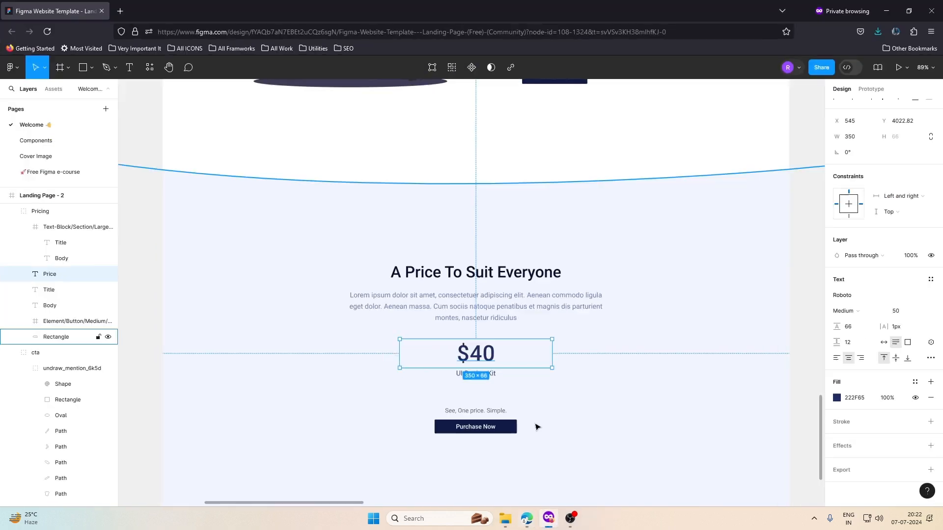
double_click(483, 374)
key("ctrl+c")
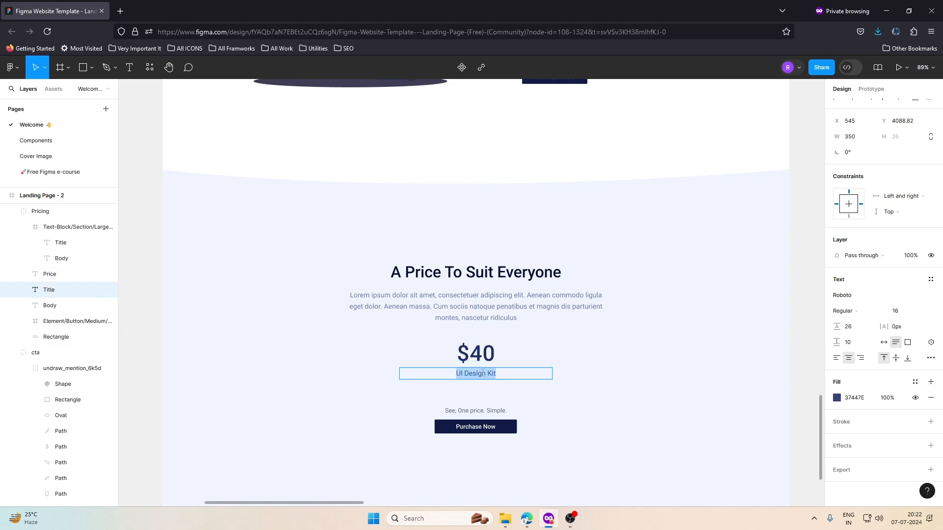
left_click(887, 9)
double_click(475, 432)
key("ctrl+a")
key("ctrl+v")
Step: Set the bottom margin of the pricing_price class to 0.5rem
left_click(507, 461)
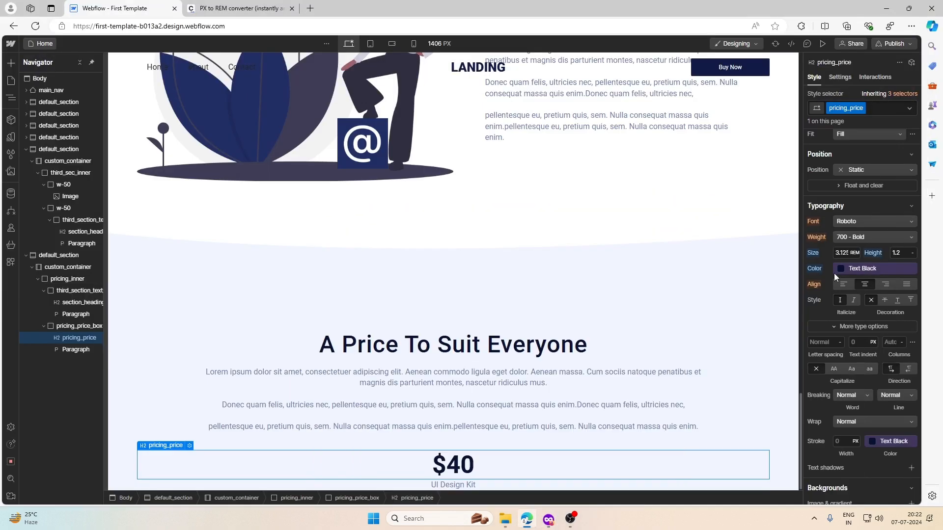
scroll(835, 273, "up", 5)
left_click(862, 235)
type("0.5rem")
key("Return")
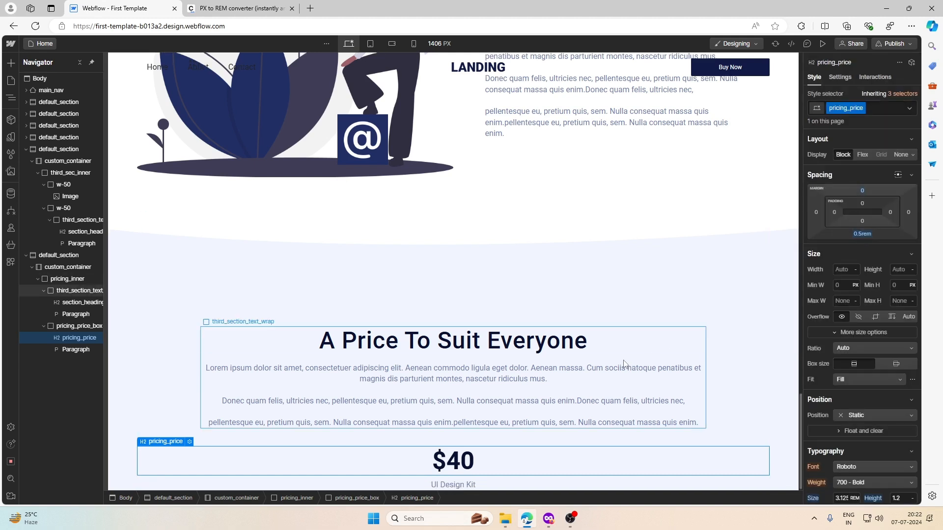
Step: Copy the hero section's Buy Now button into the pricing_price_box below the UI Design Kit text
left_click(452, 486)
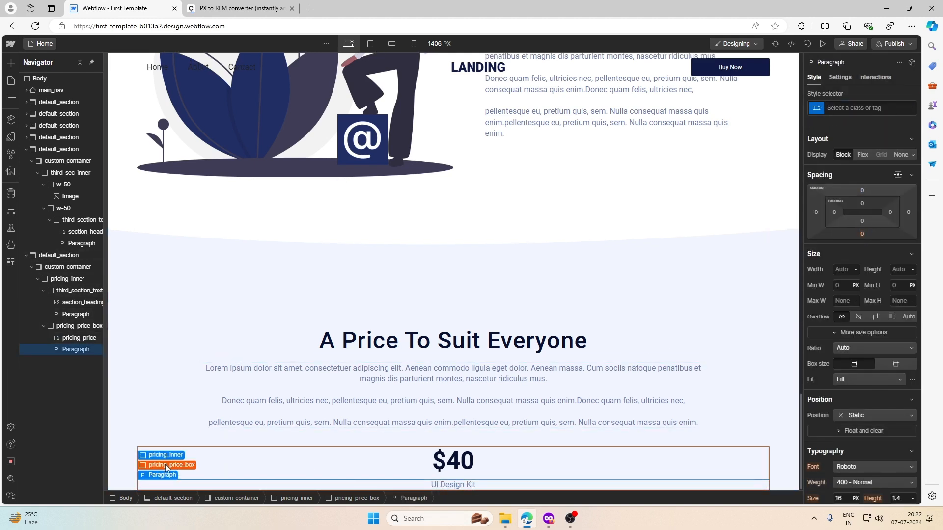
left_click(167, 465)
scroll(537, 273, "up", 5)
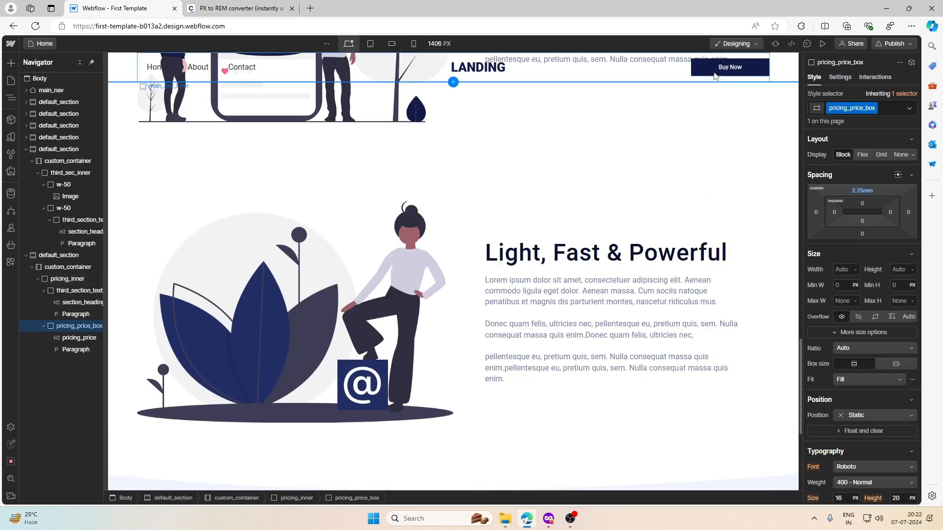
left_click(730, 67)
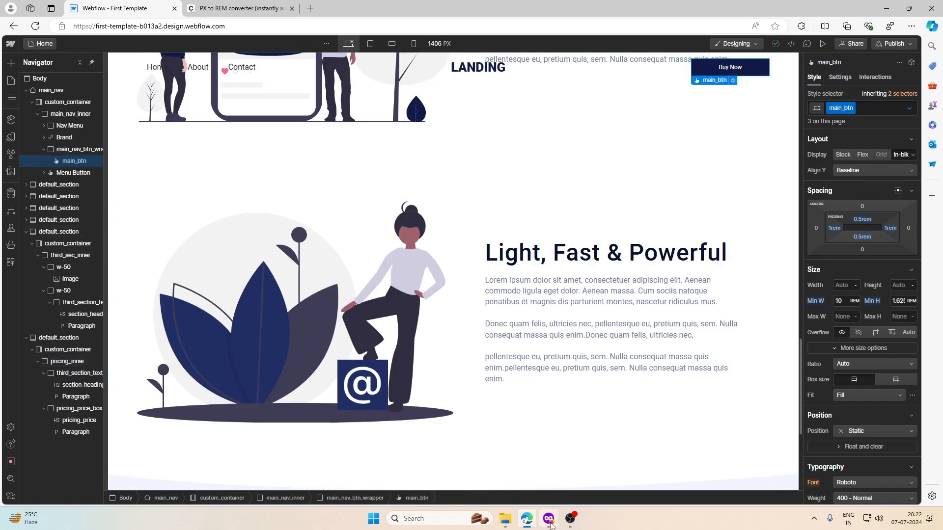
scroll(424, 212, "up", 10)
scroll(425, 216, "up", 4)
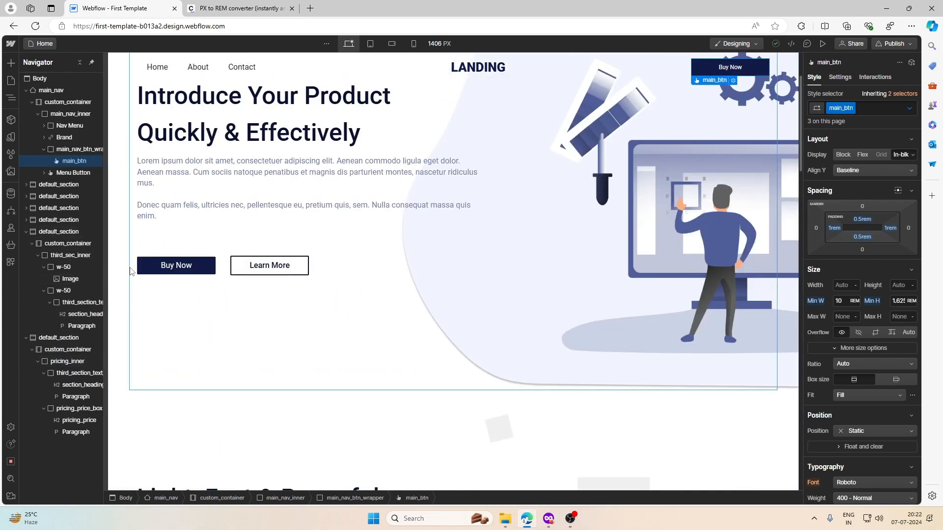
left_click(175, 266)
scroll(452, 305, "down", 4)
scroll(452, 305, "down", 10)
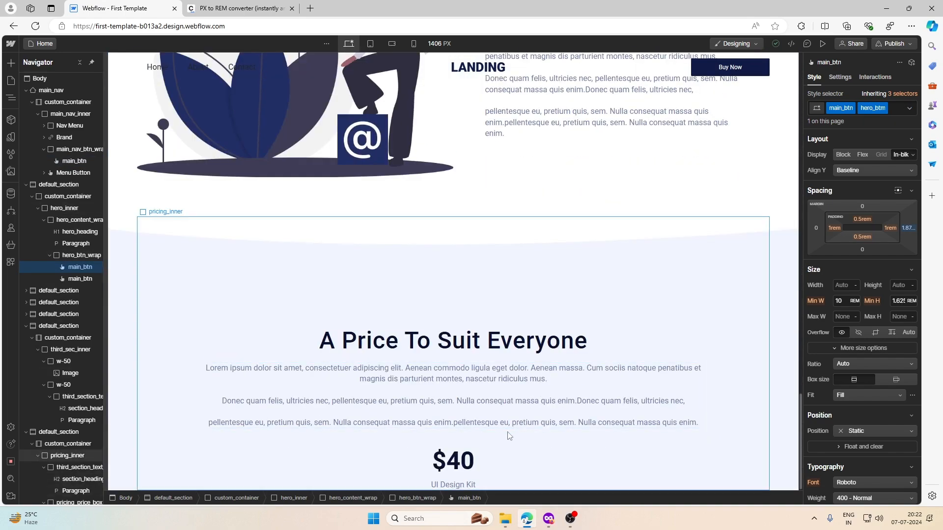
left_click(509, 456)
left_click(157, 434)
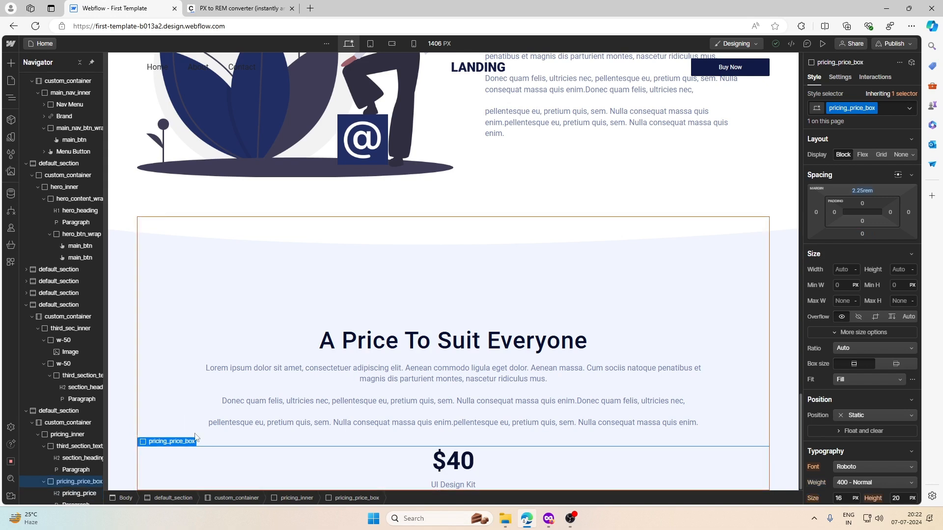
scroll(467, 393, "down", 1)
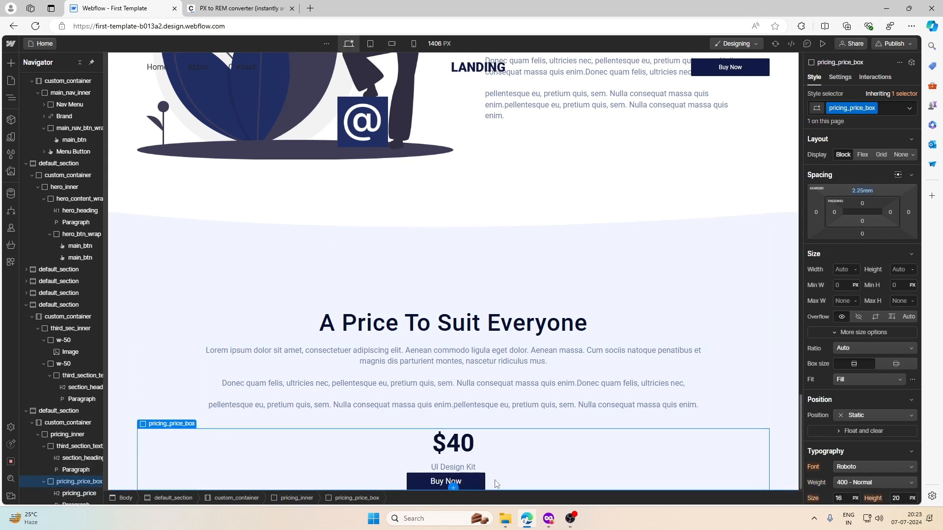
Step: Delete the copied Buy Now button from the price box and select the pricing_price_box block
left_click(415, 481)
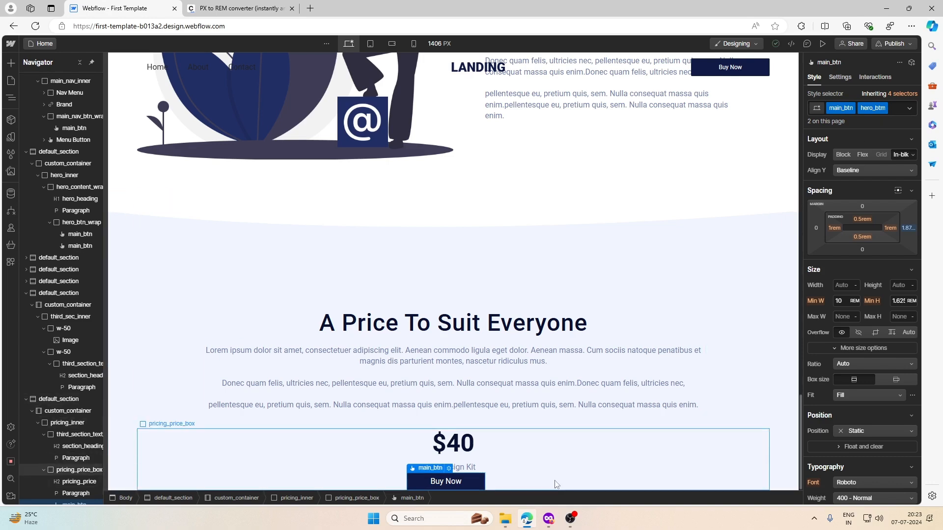
left_click(549, 519)
left_click(549, 518)
left_click(548, 519)
left_click(548, 518)
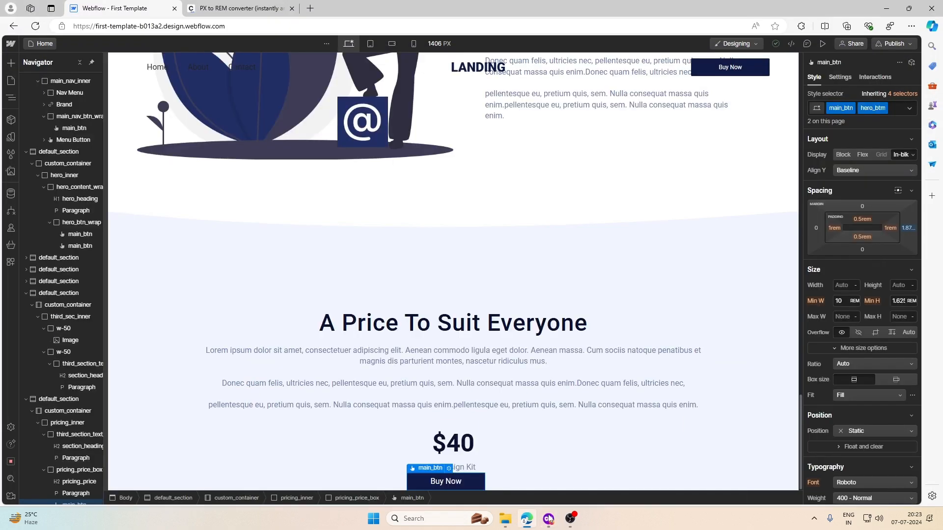
left_click(417, 470)
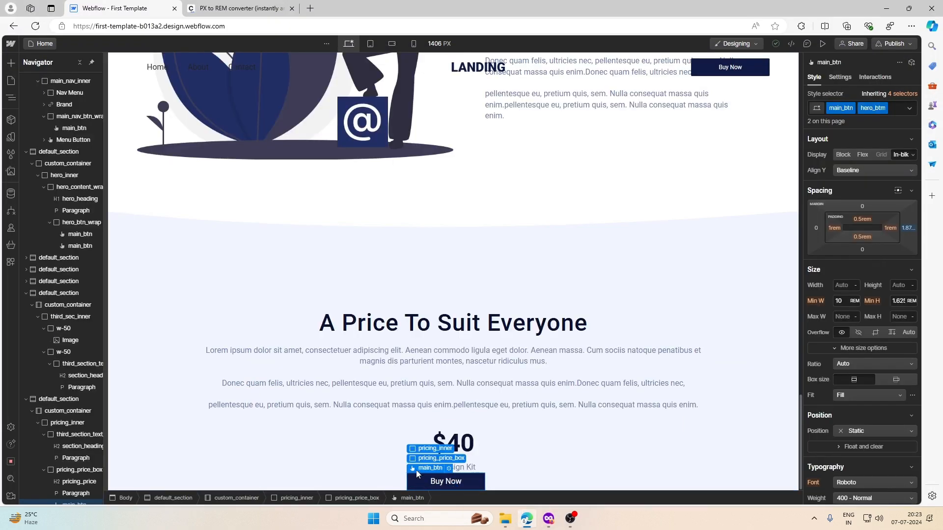
key("Delete")
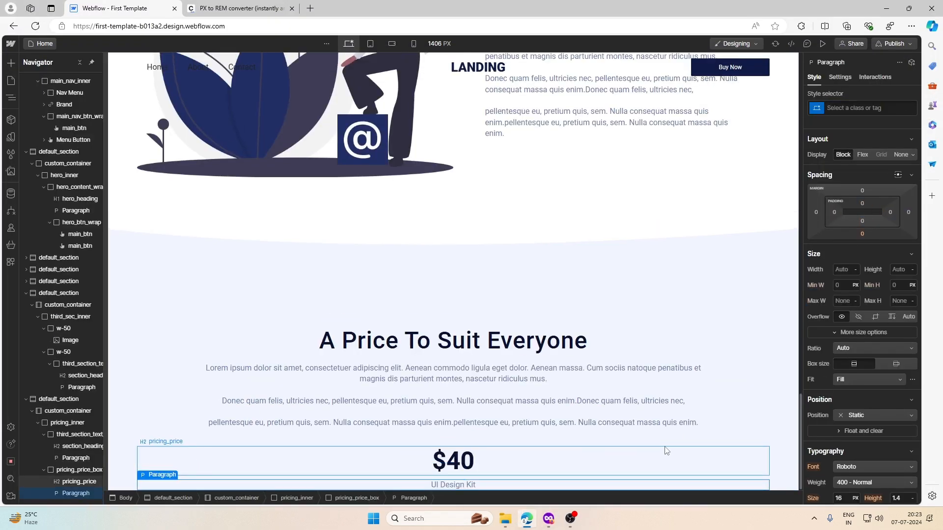
left_click(192, 481)
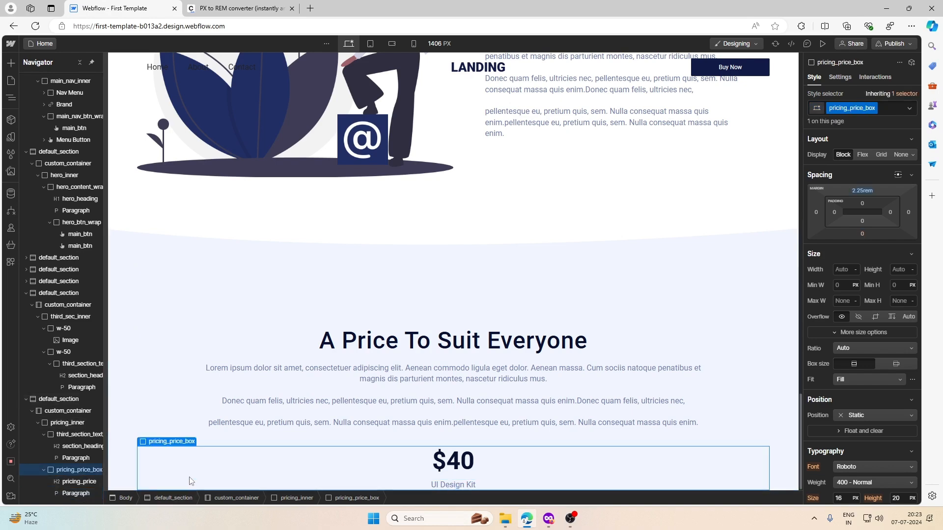
Step: Duplicate the "UI Design Kit" paragraph inside the pricing price box in Webflow
left_click(549, 518)
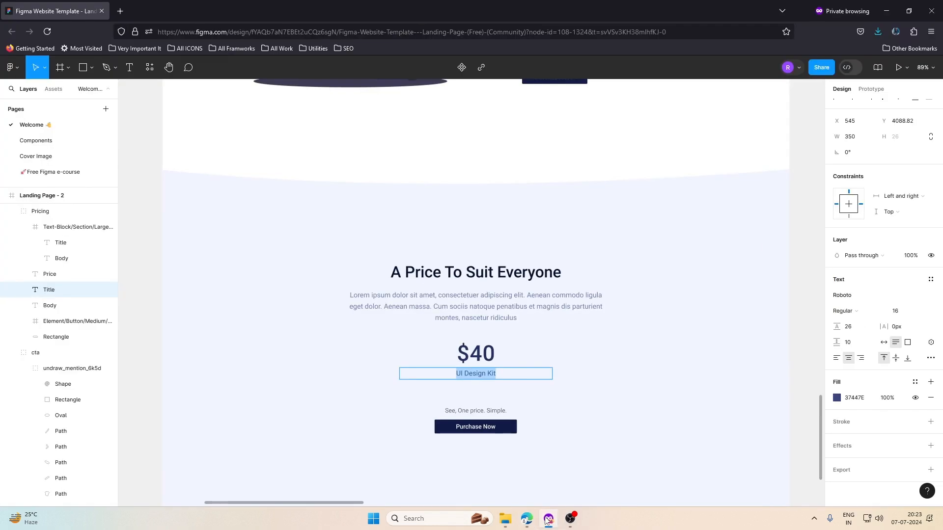
left_click(548, 519)
left_click(475, 485)
key("ctrl+d")
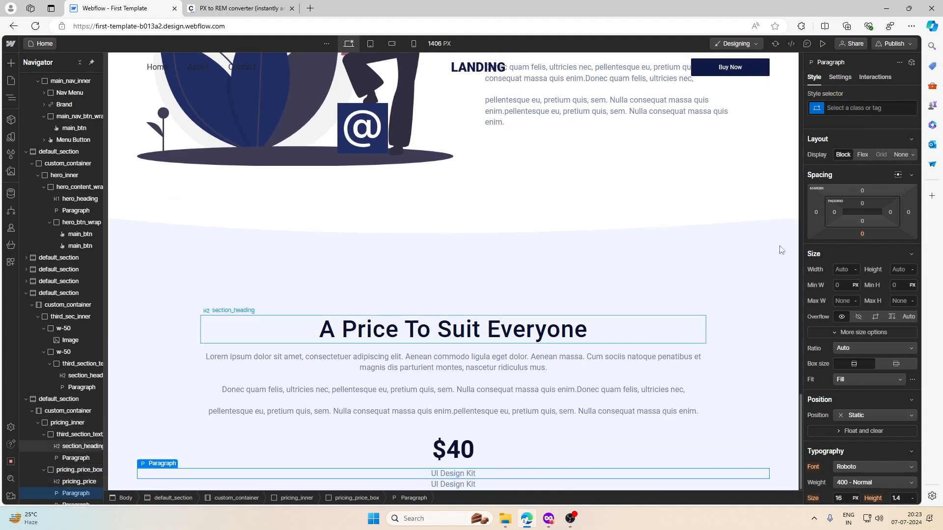
Step: Give the upper "UI Design Kit" paragraph a new class mb-4 with a bottom margin of 3rem
left_click(864, 109)
type("mb")
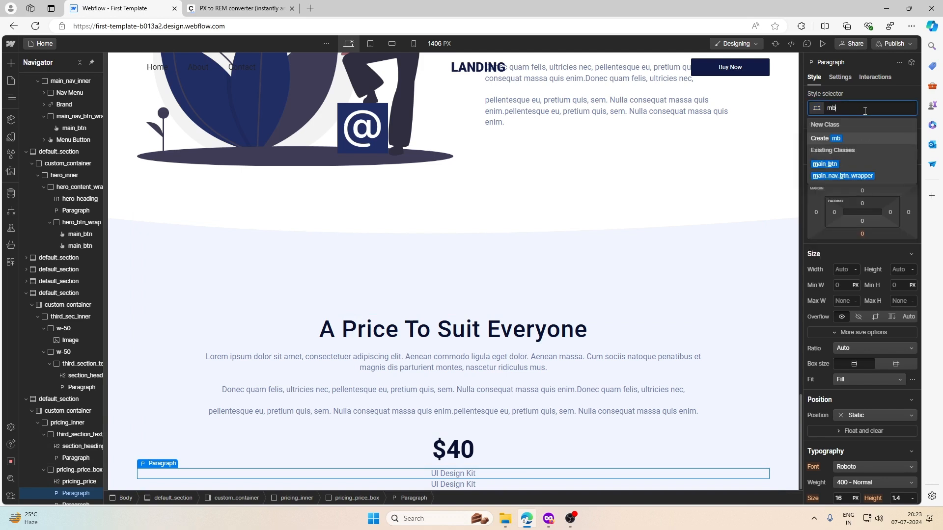
type("-4")
key("Return")
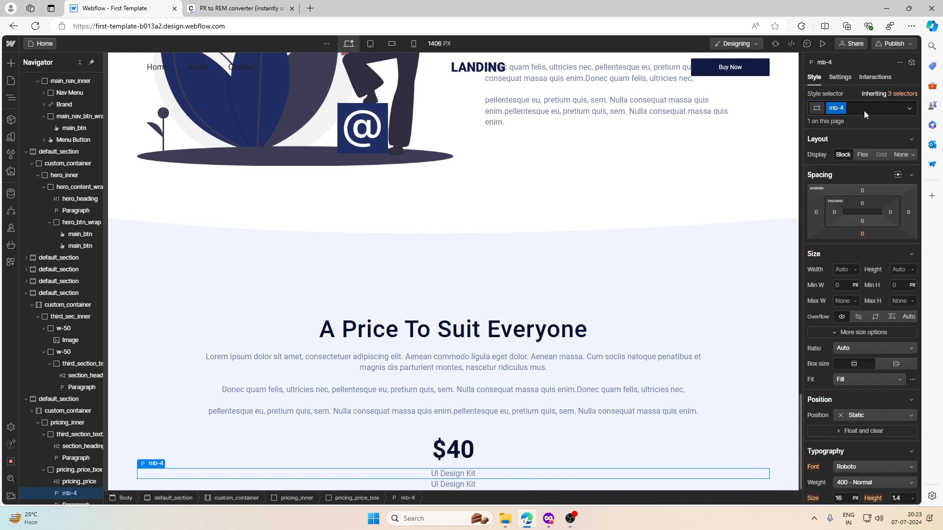
left_click(862, 234)
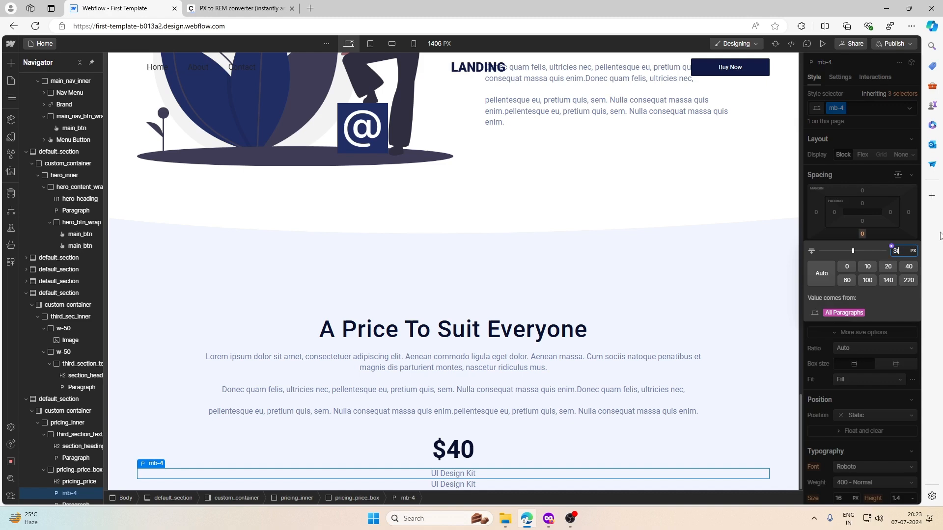
key("Return")
scroll(513, 295, "down", 1)
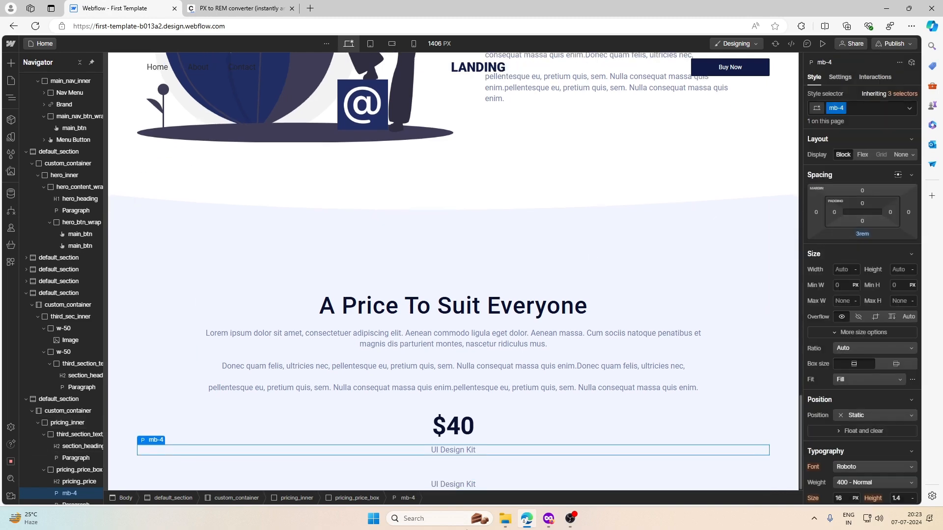
Step: Replace the lower duplicate paragraph's text with "See, One price. Simple." taken from the Figma design's pricing section
left_click(458, 488)
left_click(548, 518)
left_click(464, 412)
double_click(463, 411)
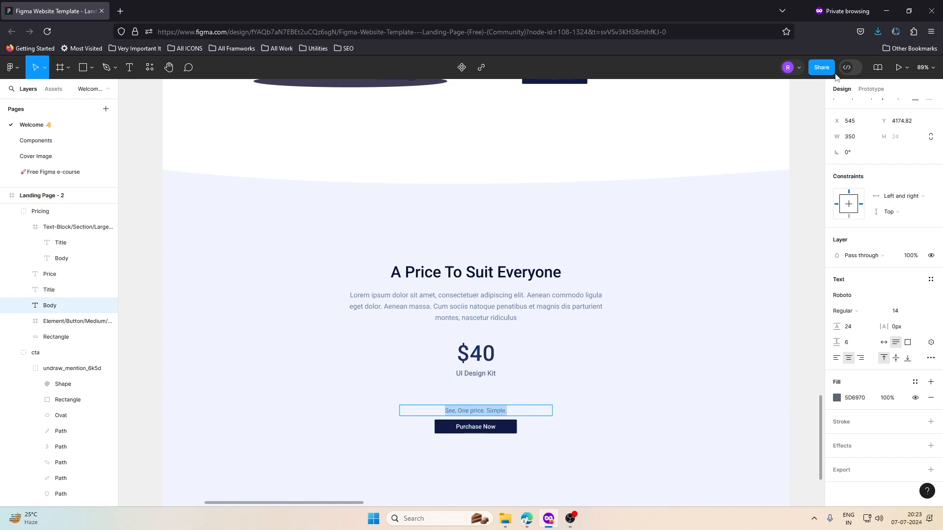
left_click(886, 11)
double_click(453, 484)
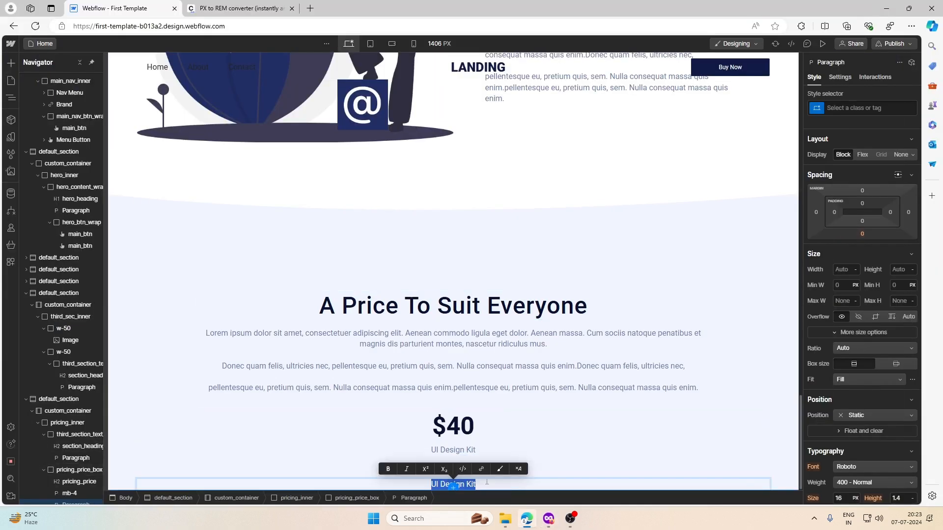
type("See, One price. Simple.")
left_click(530, 467)
Step: Copy the navigation's Buy Now button and paste it below the "See, One price. Simple." paragraph
left_click(711, 68)
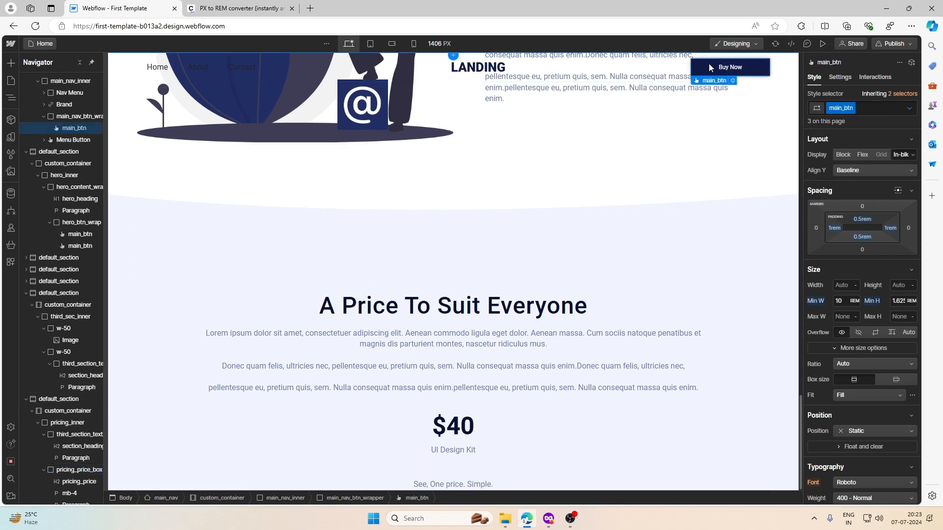
left_click(506, 484)
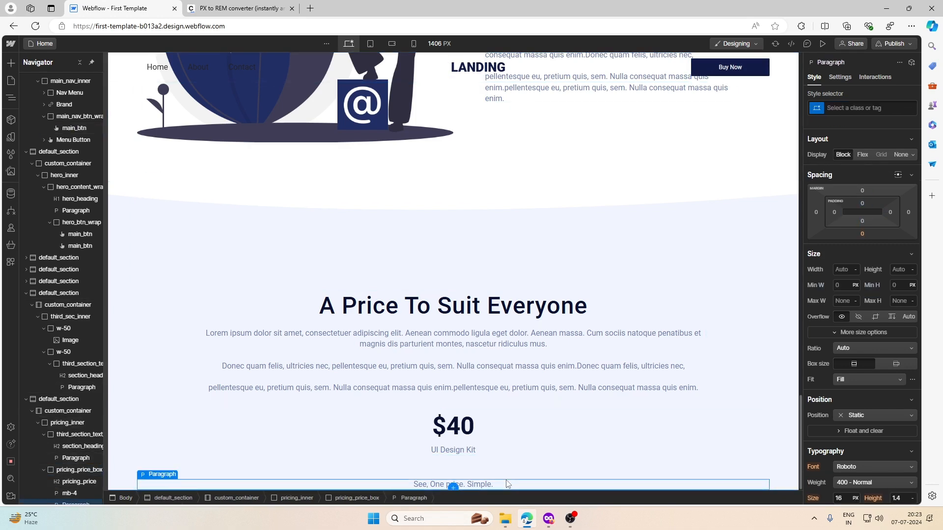
key("ctrl+v")
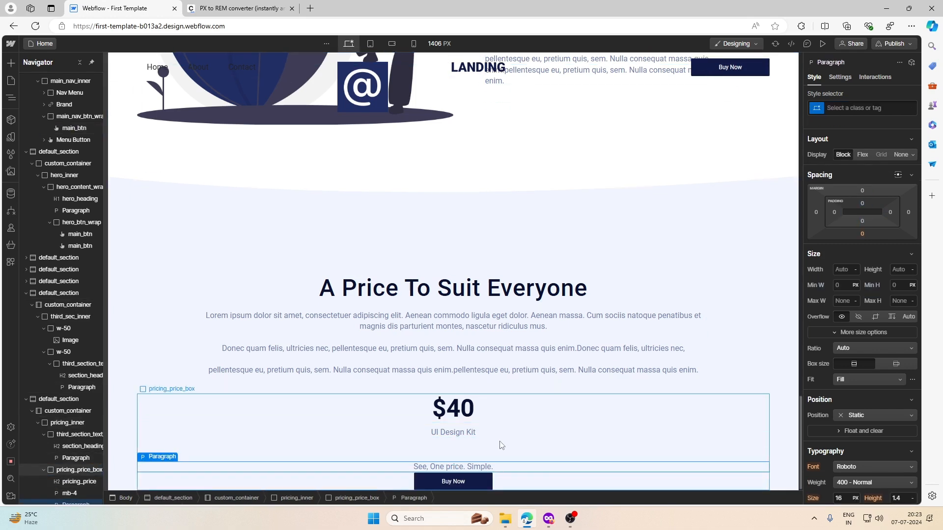
Step: Give the "See, One price. Simple." paragraph a new class mb-2 with a bottom margin of 1.5rem
left_click(515, 468)
left_click(862, 233)
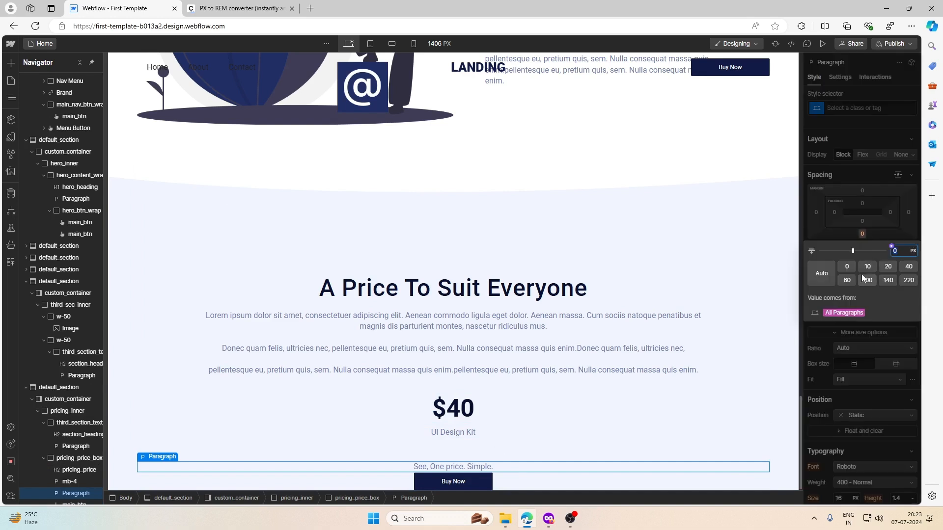
left_click(869, 108)
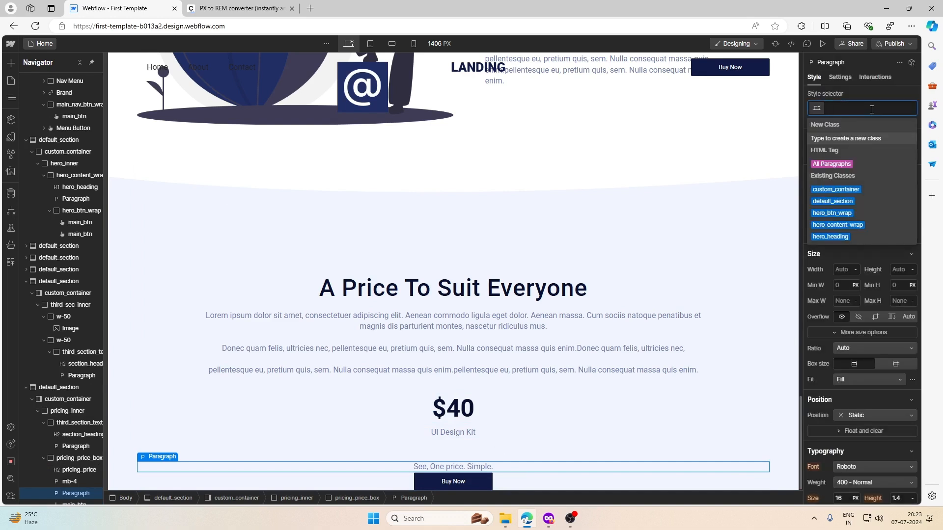
type("mb-2")
key("Return")
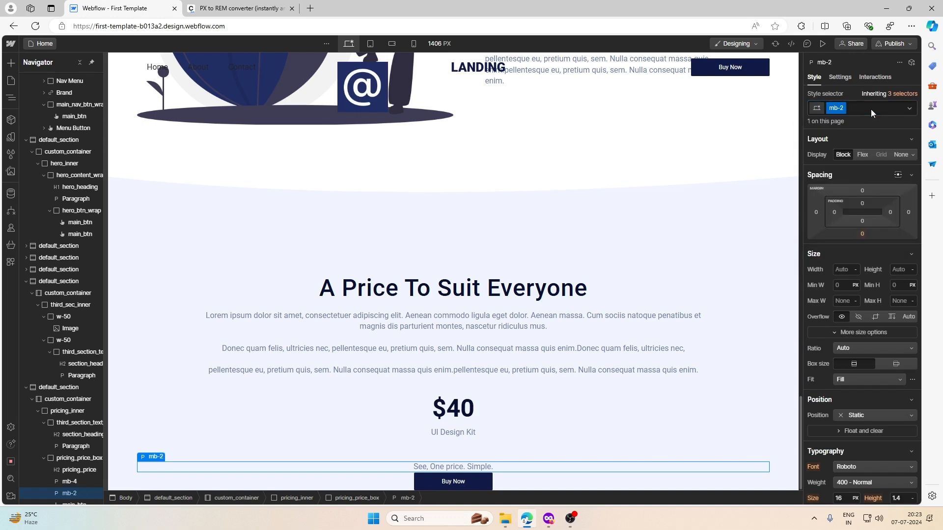
left_click(862, 236)
type("2rem")
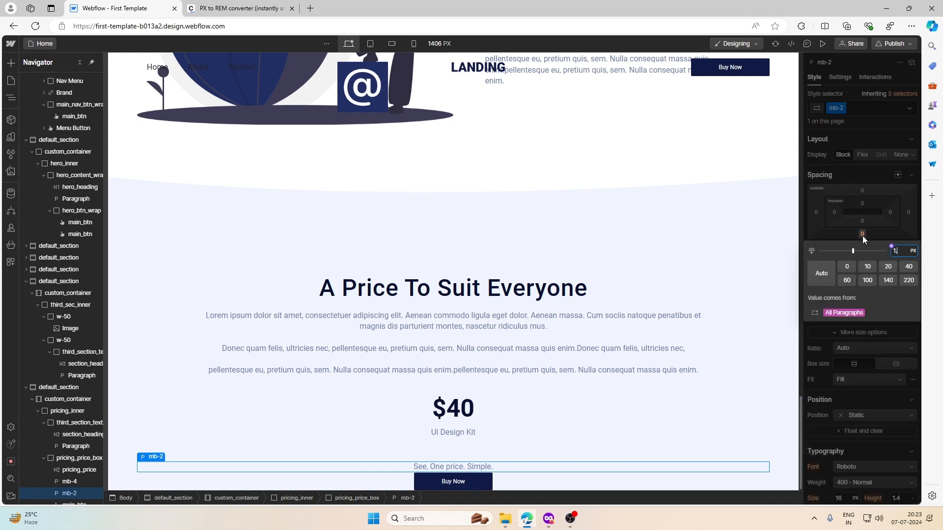
key("Return")
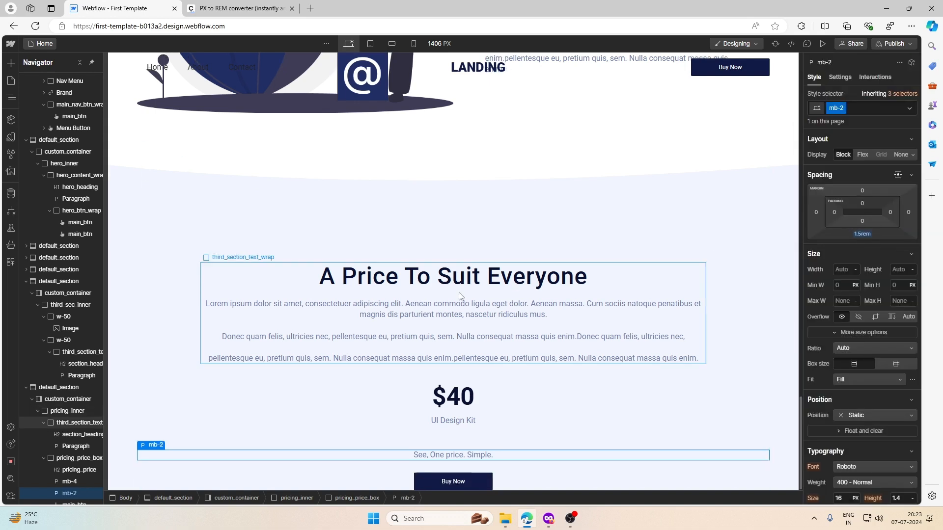
Step: Change the pasted pricing button's label to "Purchase Now", copied from the button in the Figma design
left_click(548, 519)
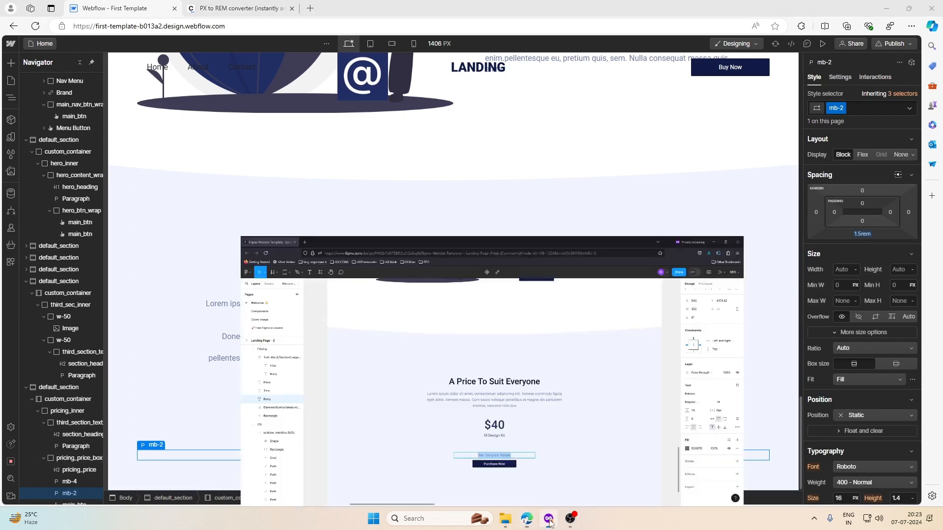
double_click(478, 428)
triple_click(478, 429)
key("ctrl+c")
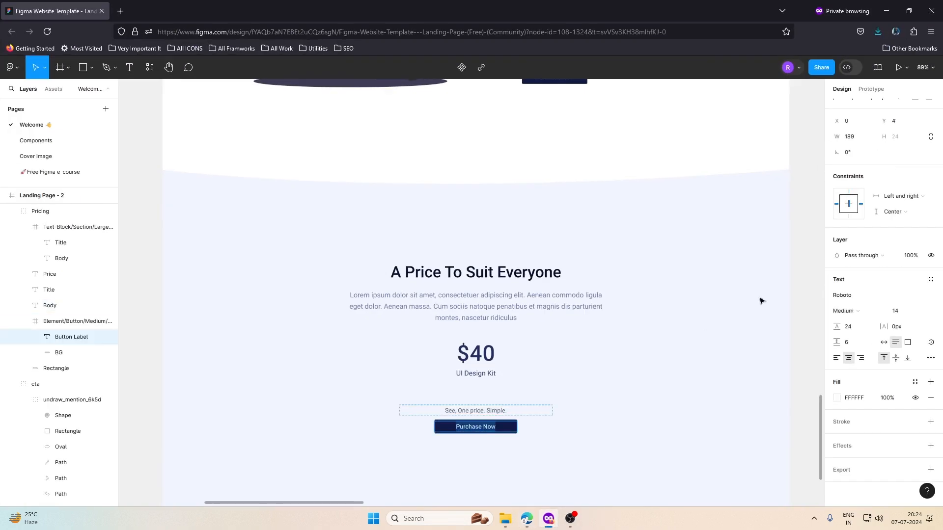
left_click(887, 11)
double_click(473, 481)
key("ctrl+v")
left_click(528, 480)
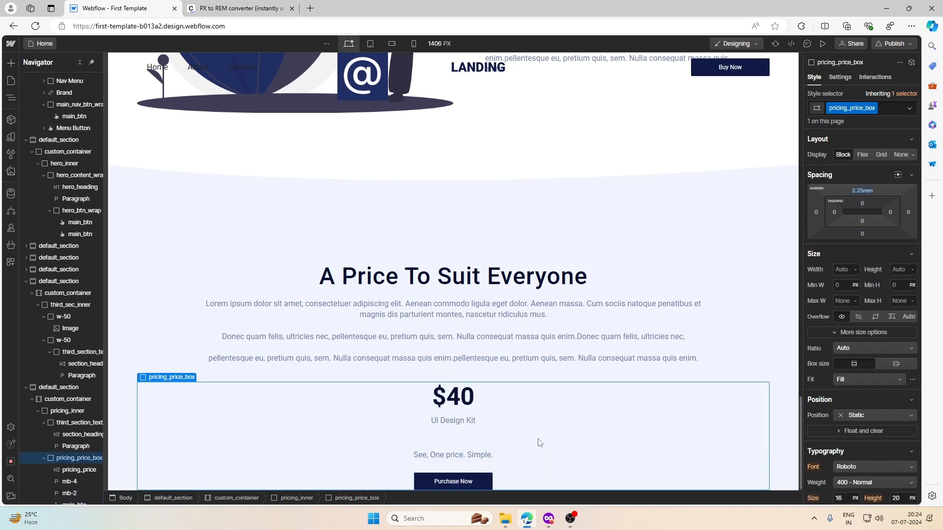
Step: Replace the mb-2 class on the "See, One price. Simple." paragraph with a new class mb-1 and set its bottom margin to 1rem
left_click(548, 519)
left_click(549, 519)
left_click(466, 457)
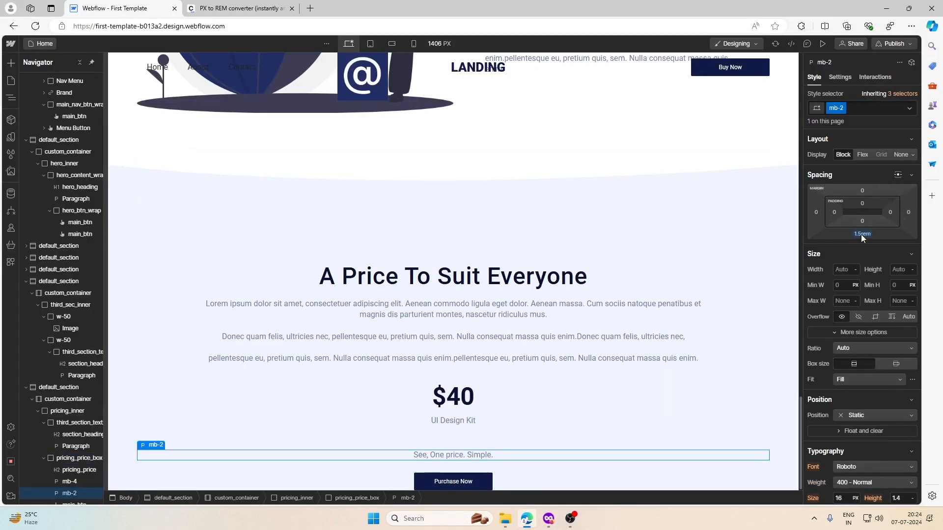
left_click(854, 109)
key("BackSpace")
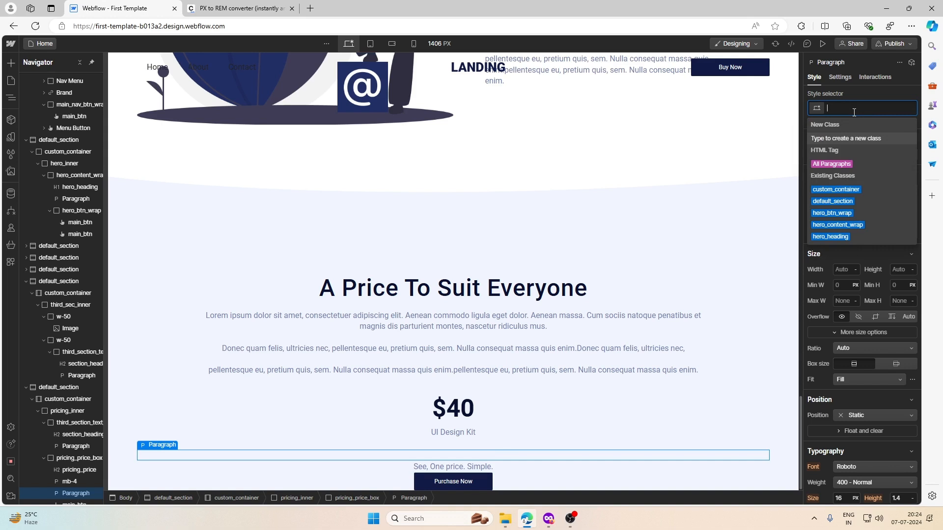
type("mb-1")
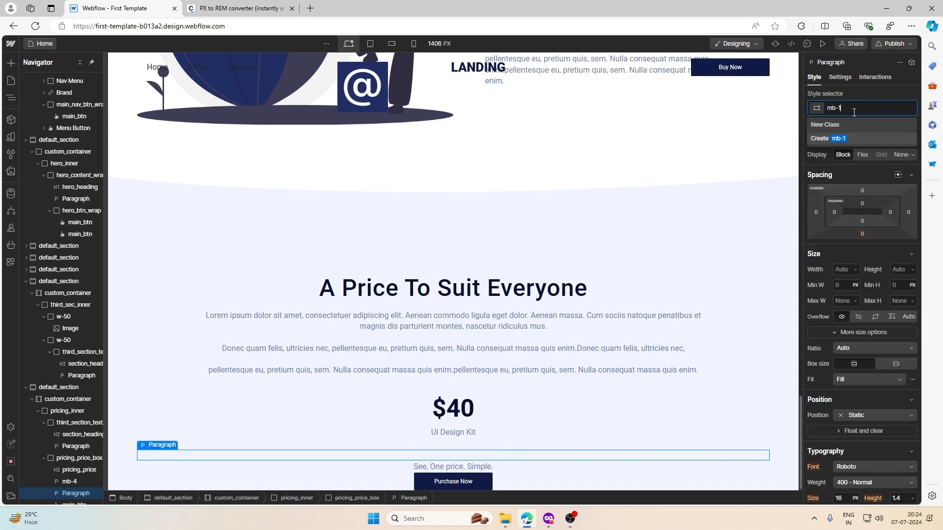
key("Return")
left_click(862, 234)
type("re")
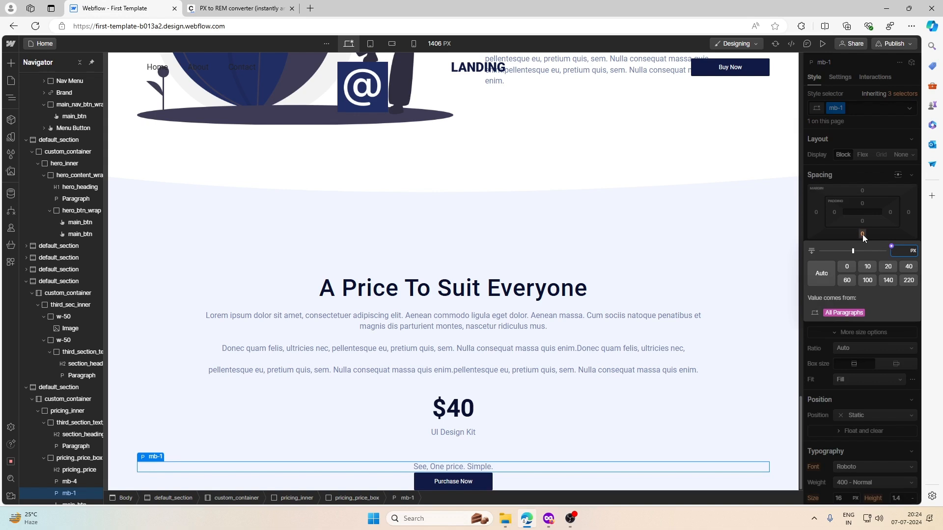
type("1rem")
key("Return")
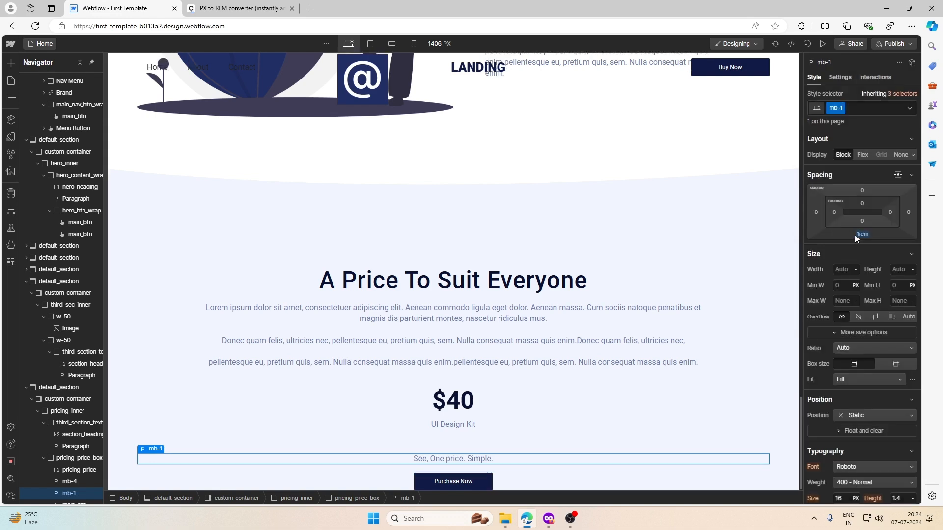
Step: Set the bottom padding of the pricing_inner block to 12rem
left_click(616, 449)
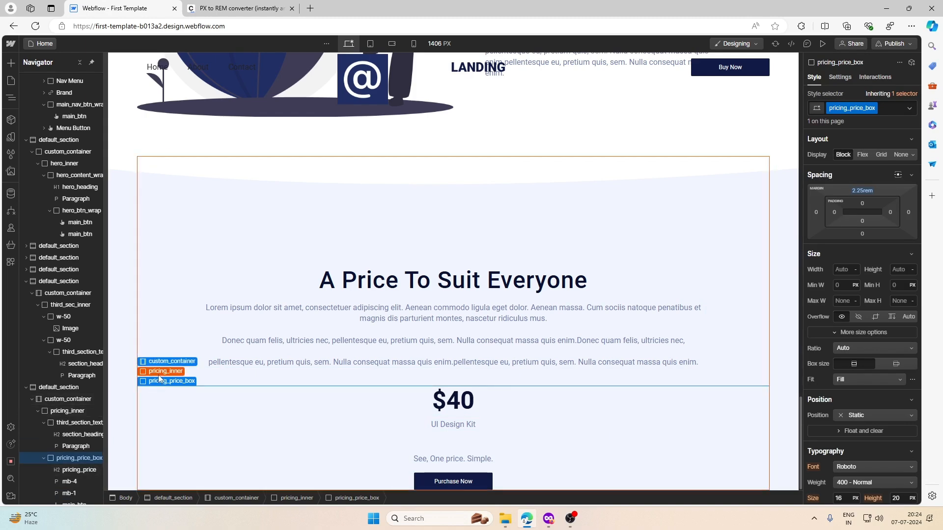
left_click(162, 372)
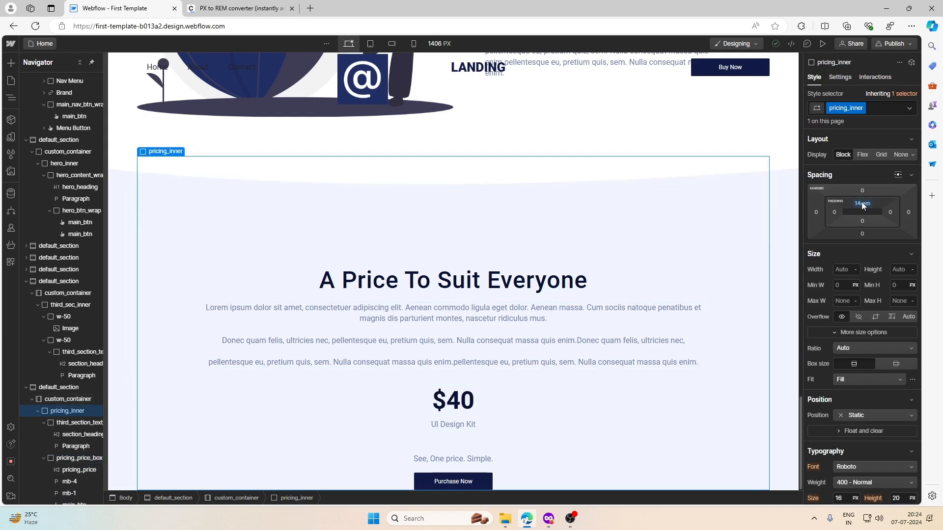
left_click(864, 224)
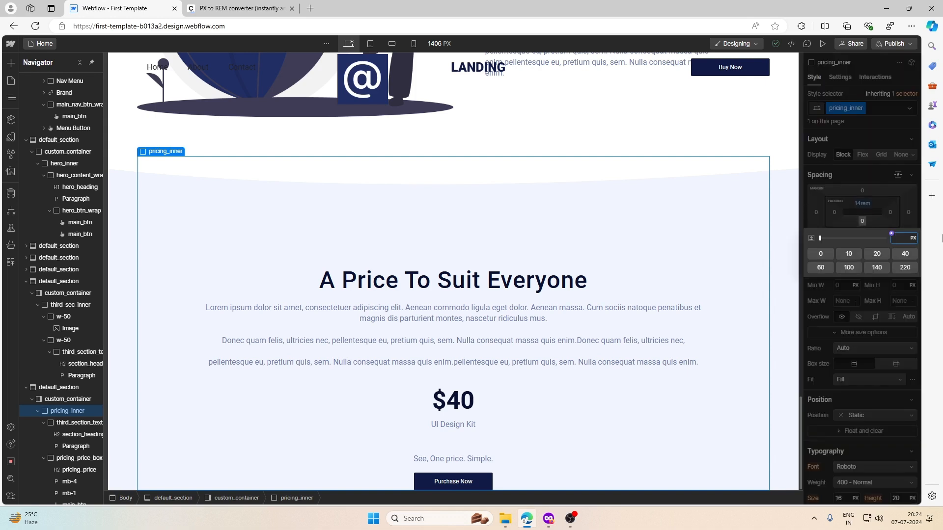
key("Return")
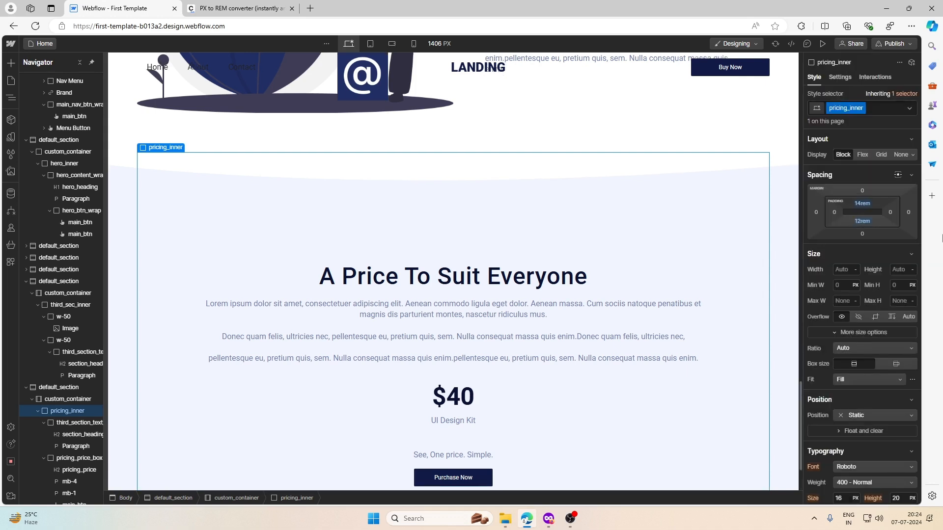
scroll(540, 206, "down", 2)
Step: Add a new section to the page body directly after the pricing section
left_click(713, 329)
left_click(768, 143)
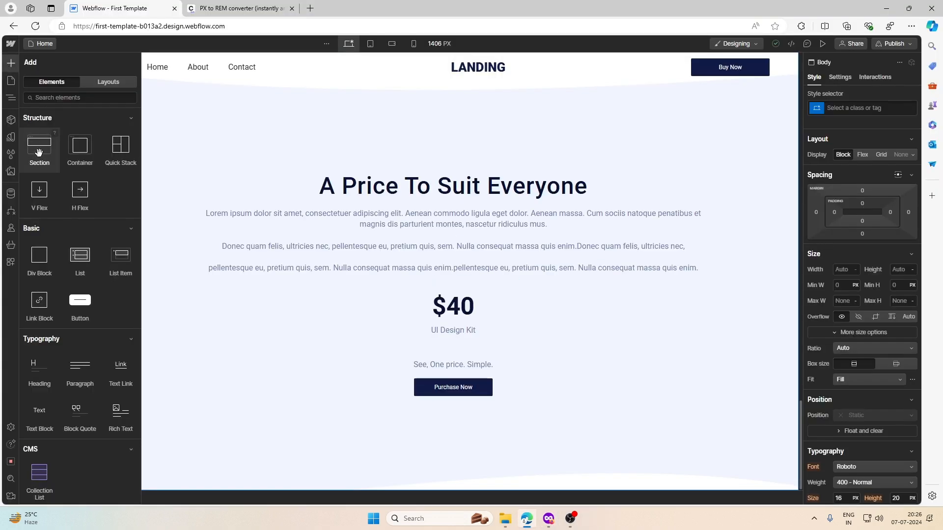
left_click_drag(39, 145, 46, 170)
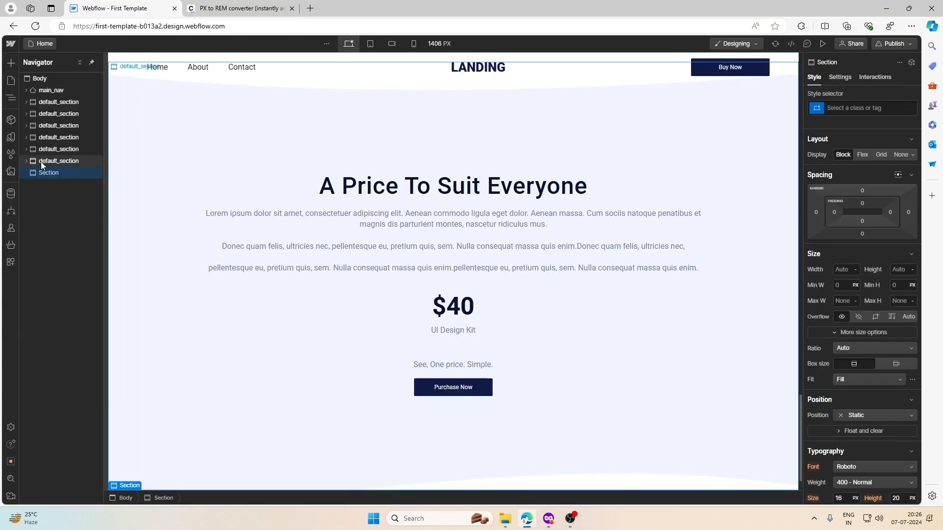
Step: Assign the existing default_section class and a new footer_section class to the new section
left_click(860, 109)
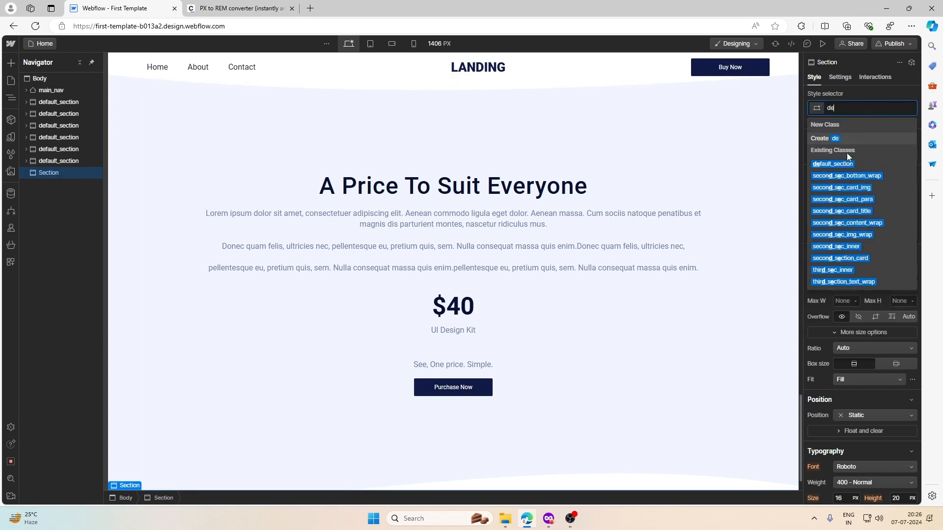
left_click(834, 175)
left_click(882, 110)
type("footer_section")
key("Return")
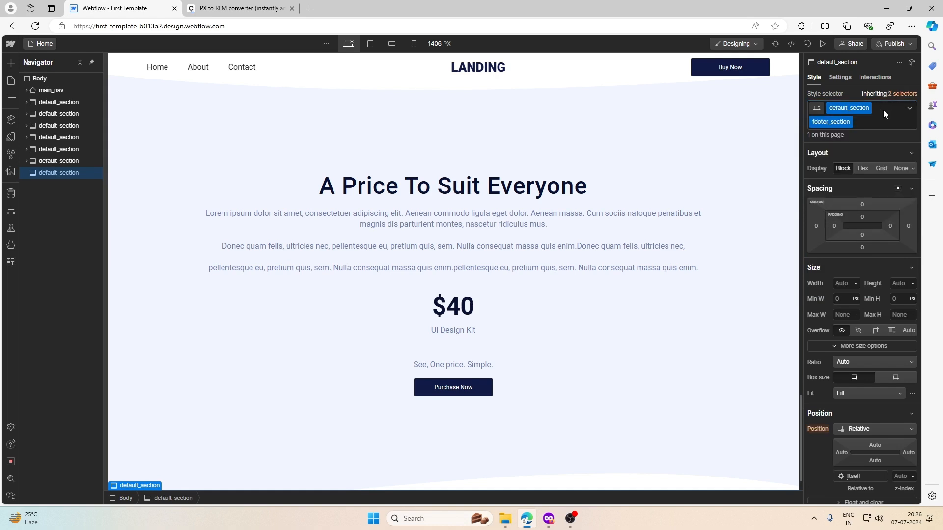
Step: Switch to the Figma design and select the footer group to examine its size and colours
left_click(548, 518)
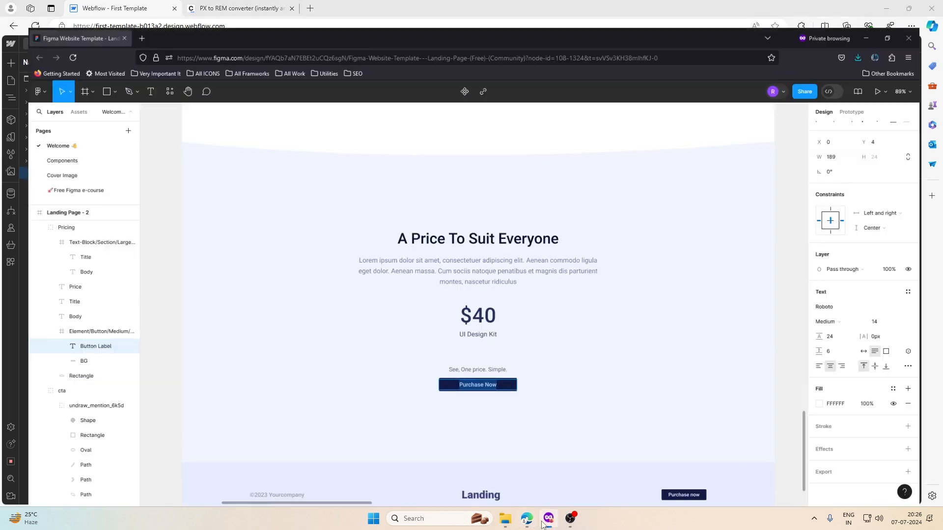
key("Escape")
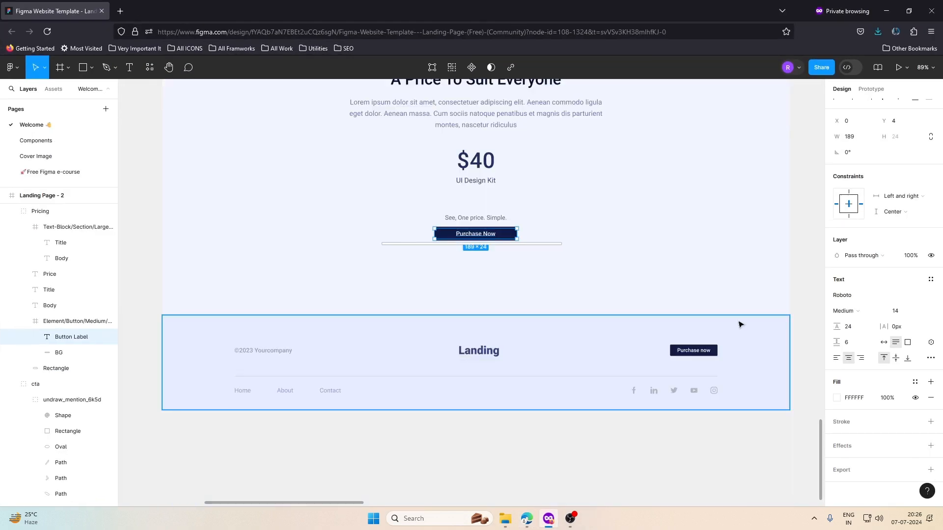
double_click(747, 378)
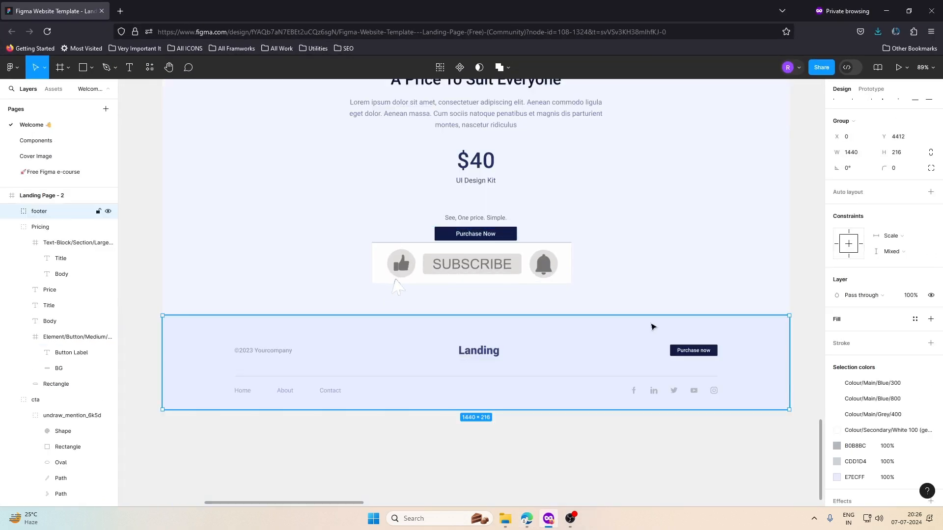
Step: Copy the footer rectangle's fill colour E7ECFF from Figma and set it as the footer section's background colour in Webflow
left_click(854, 305)
key("ctrl+c")
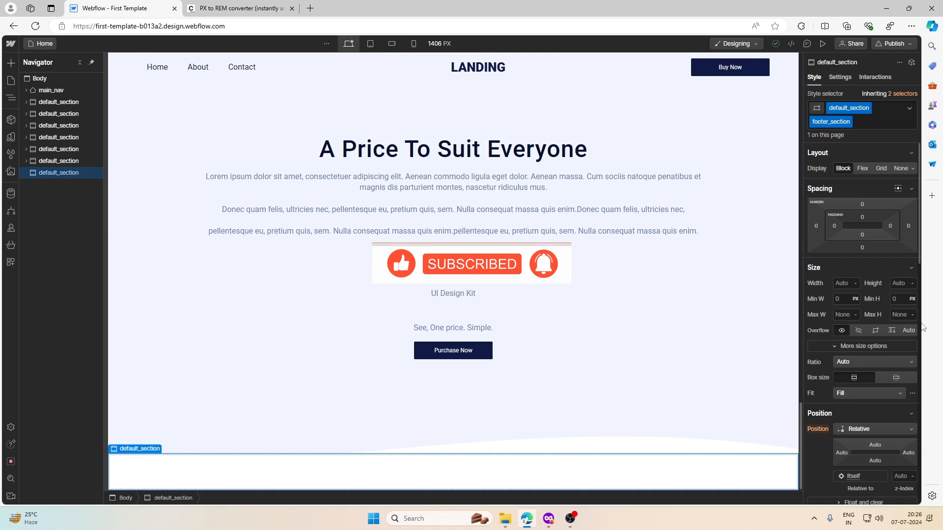
scroll(862, 379, "down", 6)
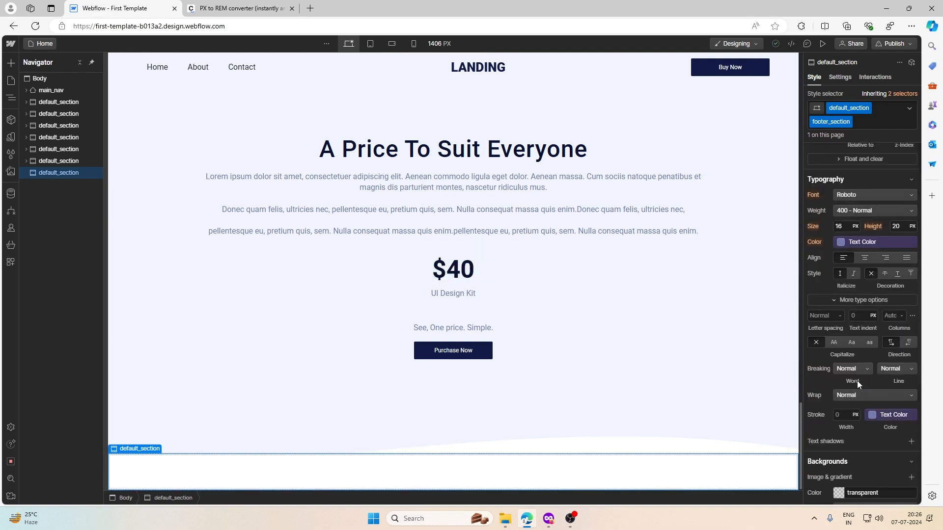
scroll(856, 381, "down", 4)
left_click(841, 297)
key("ctrl+v")
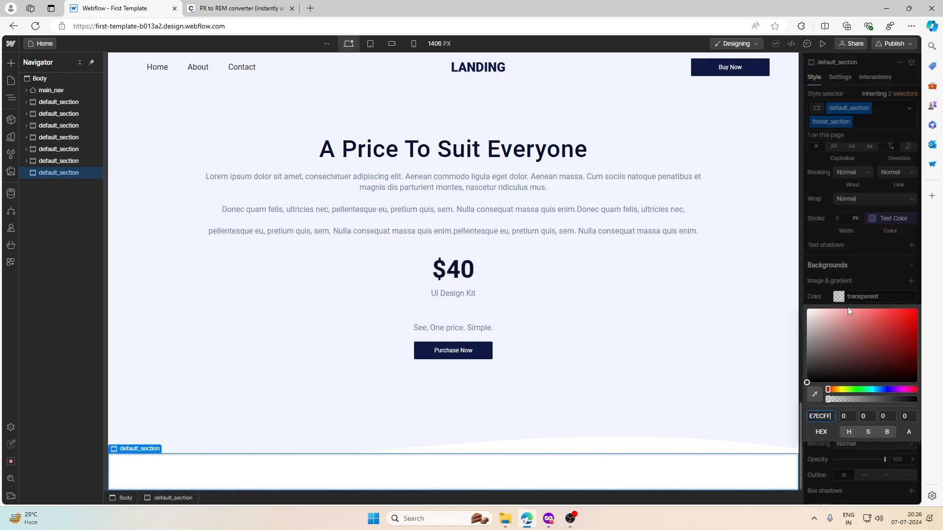
key("Return")
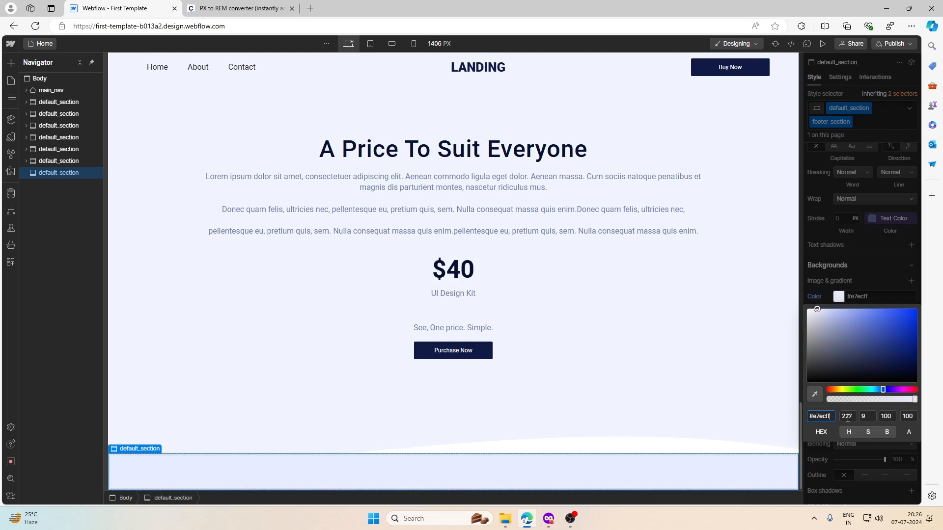
Step: Create a colour variable named footer_bg with the value #e7ecff and apply it to the footer section's background
left_click(840, 296)
left_click(837, 297)
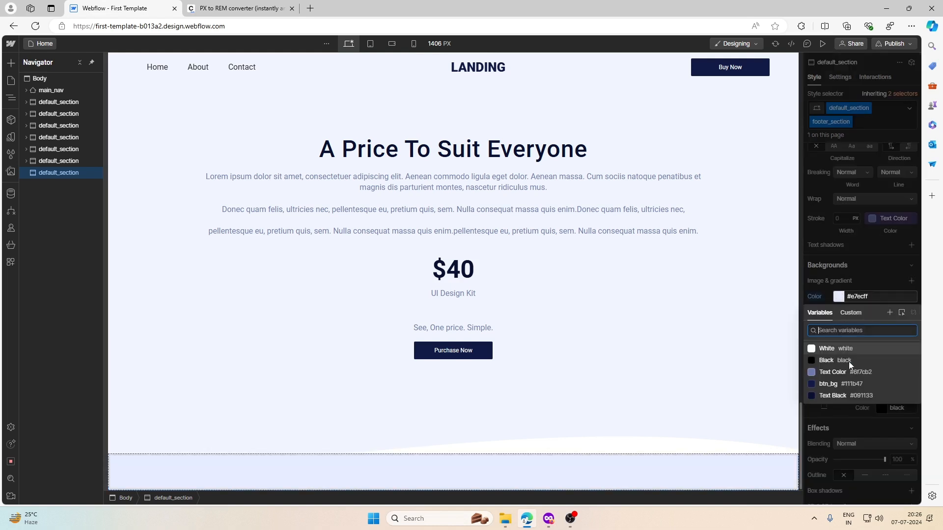
left_click(844, 384)
left_click(848, 349)
left_click(890, 312)
type("foo")
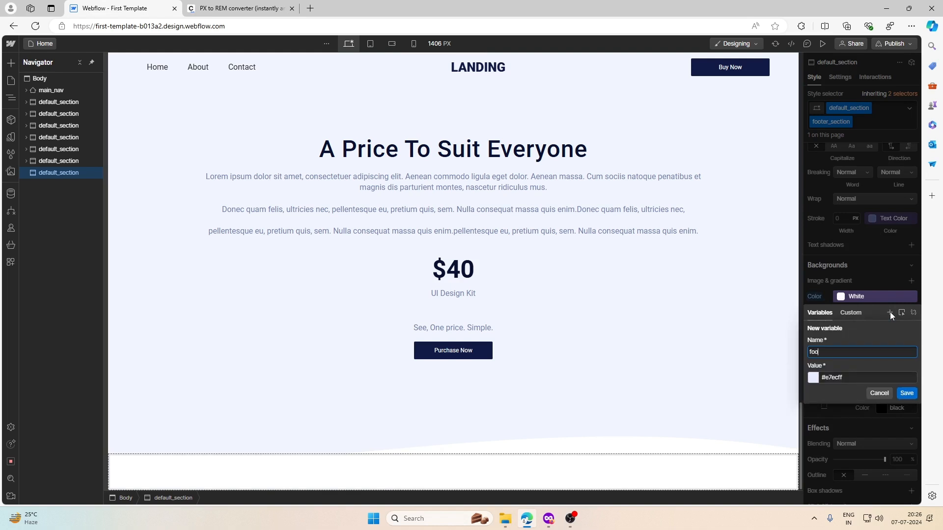
type("ter_bg")
key("Return")
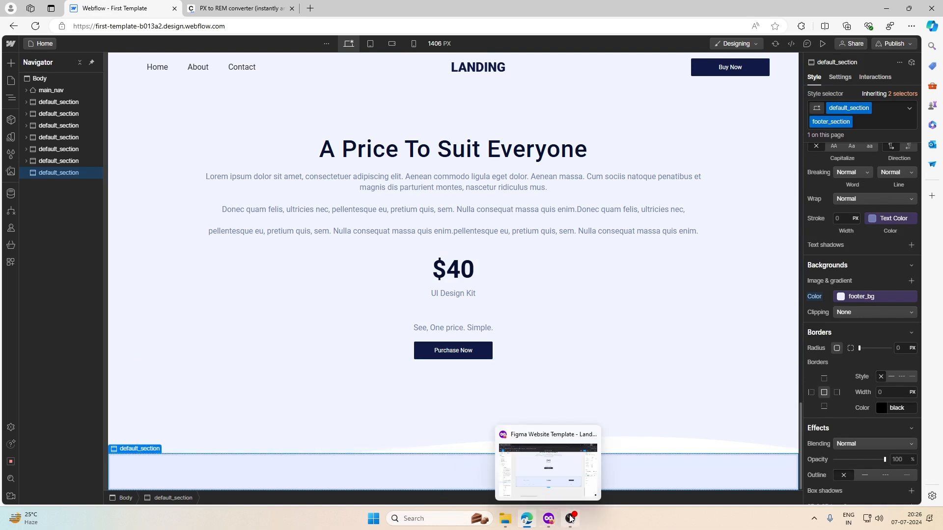
Step: Switch to the Figma design, examine the footer's copyright text, Landing logo and Purchase now button, and return to Webflow
left_click(547, 521)
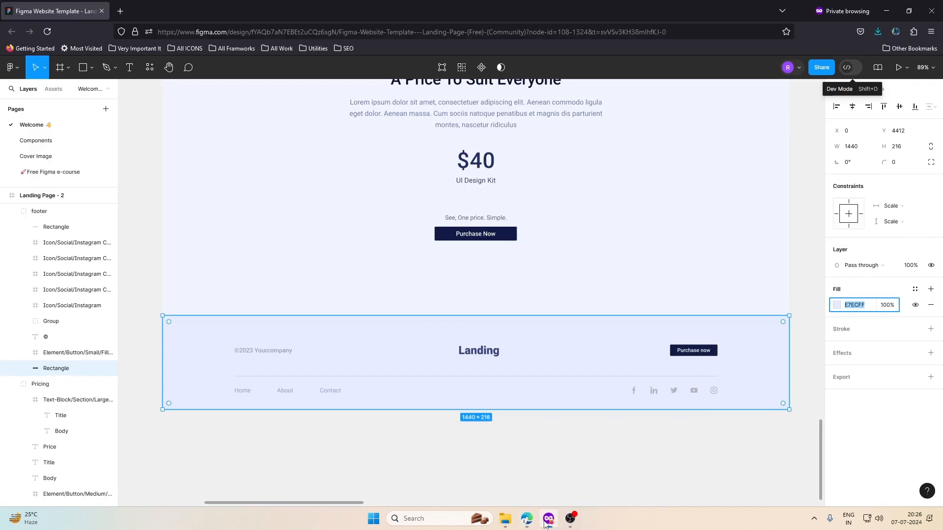
left_click(316, 358)
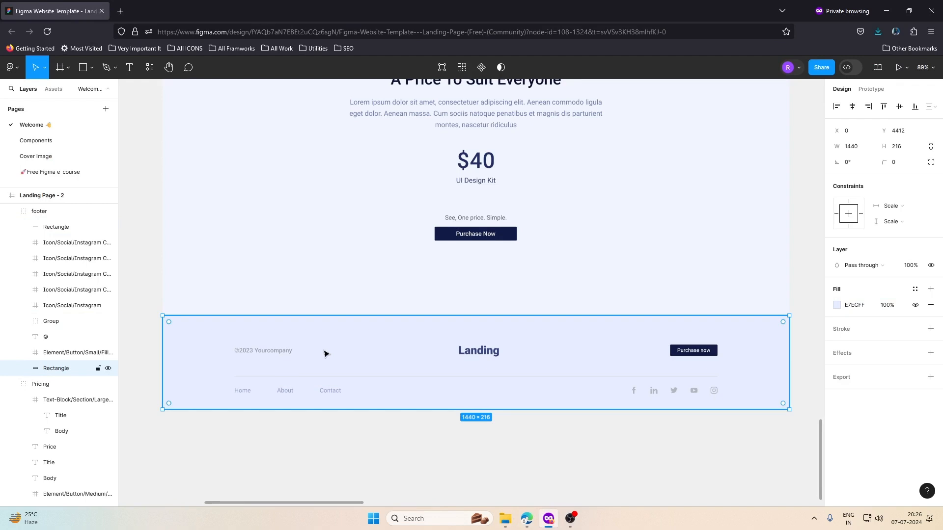
left_click(253, 354)
left_click(504, 350)
left_click(706, 347)
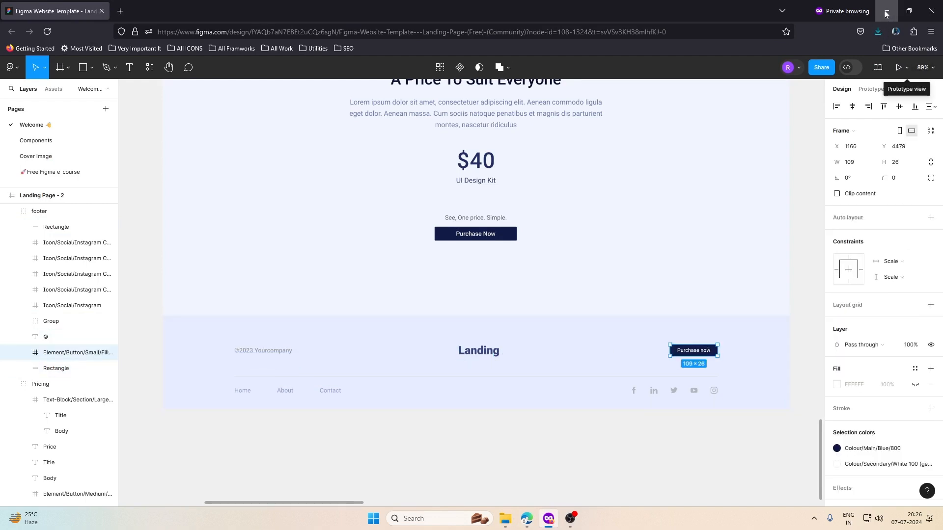
key("alt+Tab")
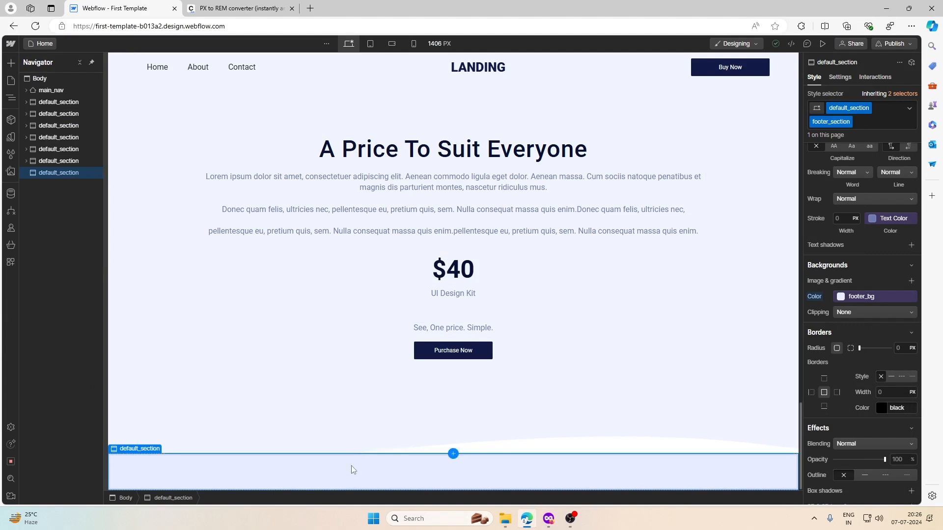
Step: Add a container inside the footer section and assign the existing custom_container class to it
left_click(10, 63)
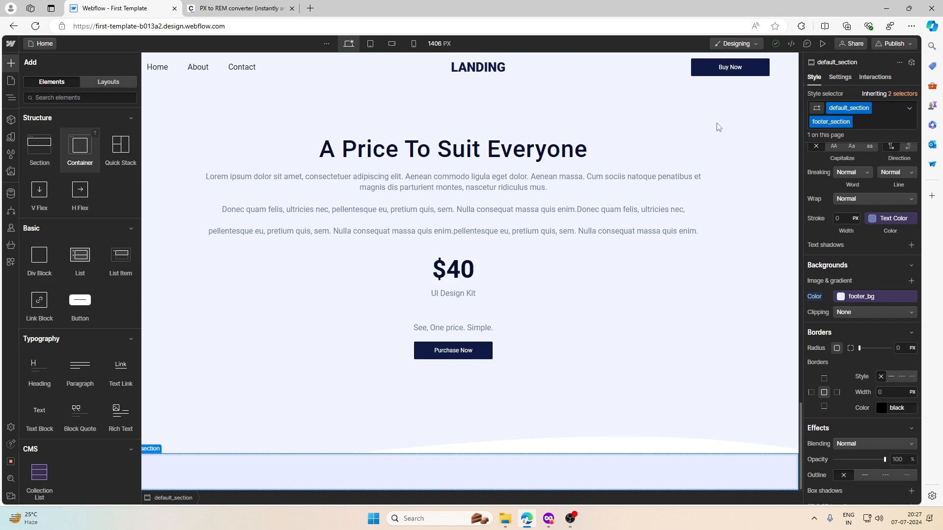
left_click(860, 108)
type("c")
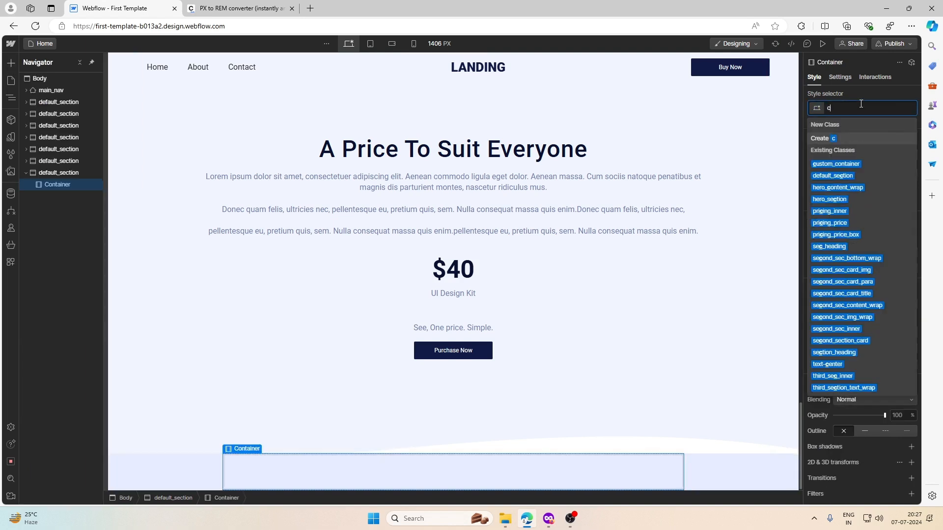
type("us")
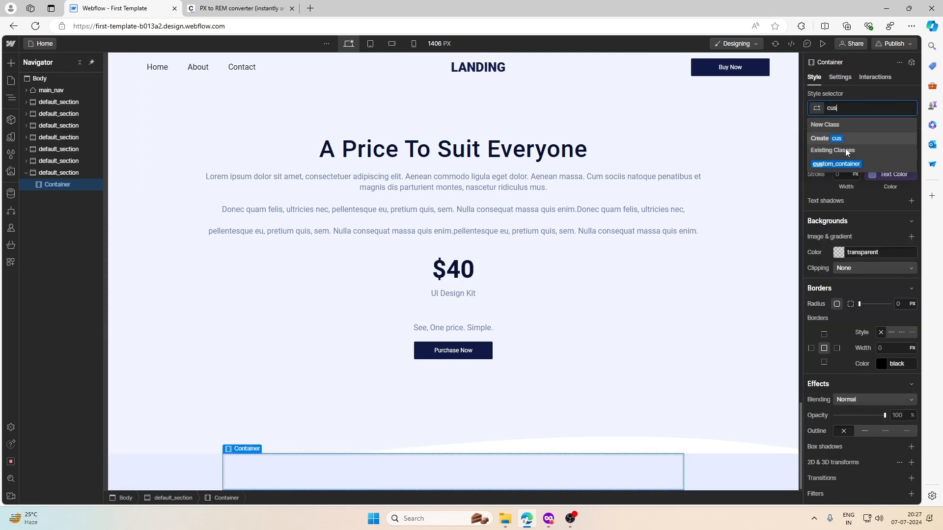
left_click(836, 163)
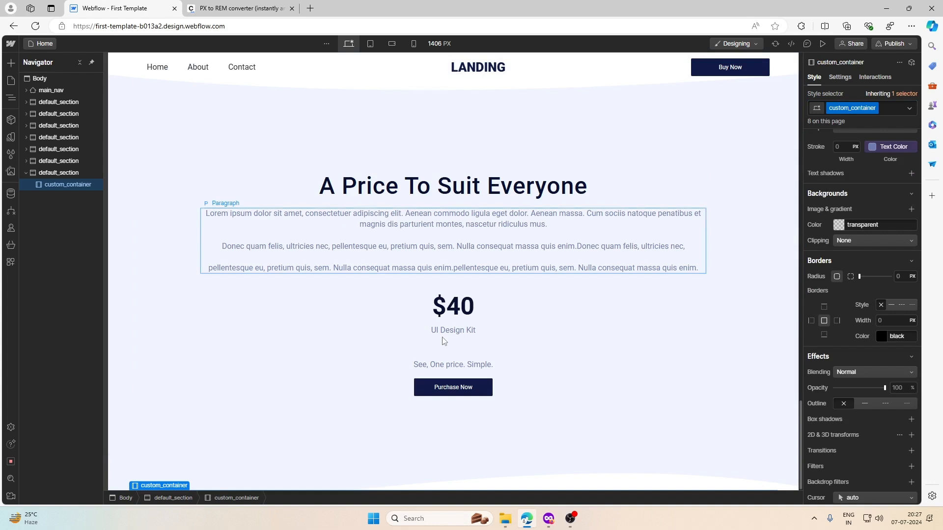
Step: Add a div block inside the footer's container and give it a new footer_inner class
left_click(10, 63)
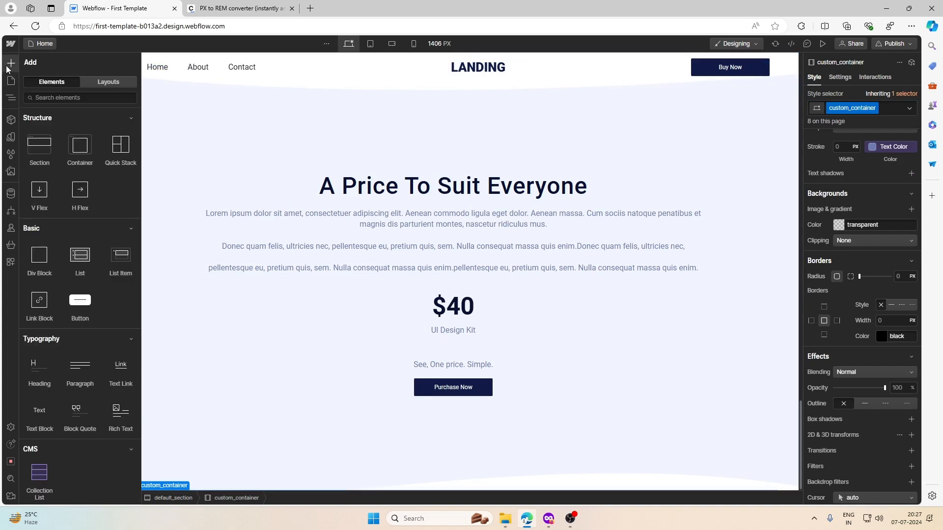
left_click(33, 267)
left_click(862, 107)
type("footg")
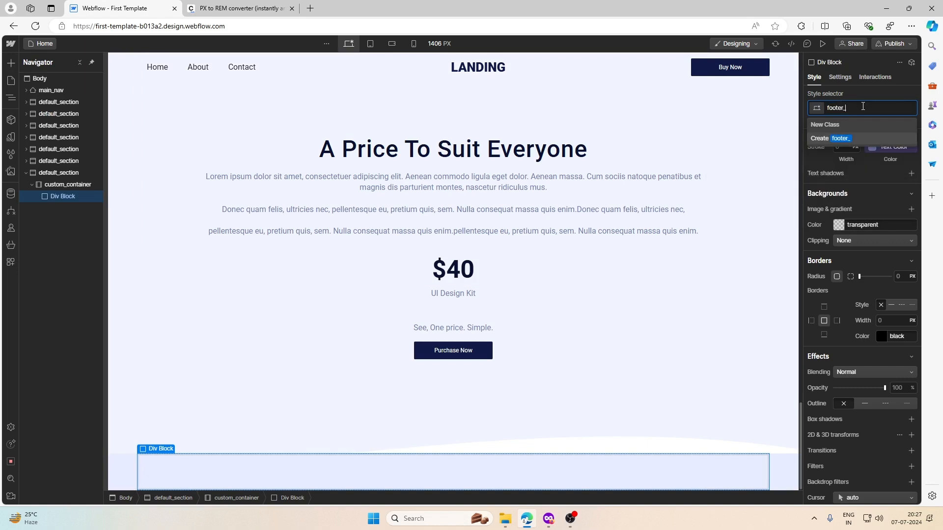
key("Return")
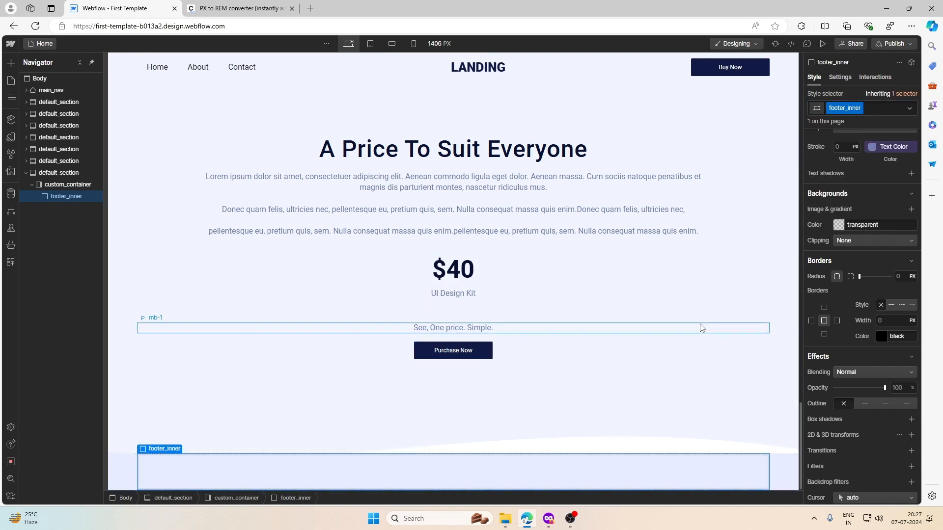
Step: Nest a div block inside footer_inner and give it a new footer_top class
left_click(11, 63)
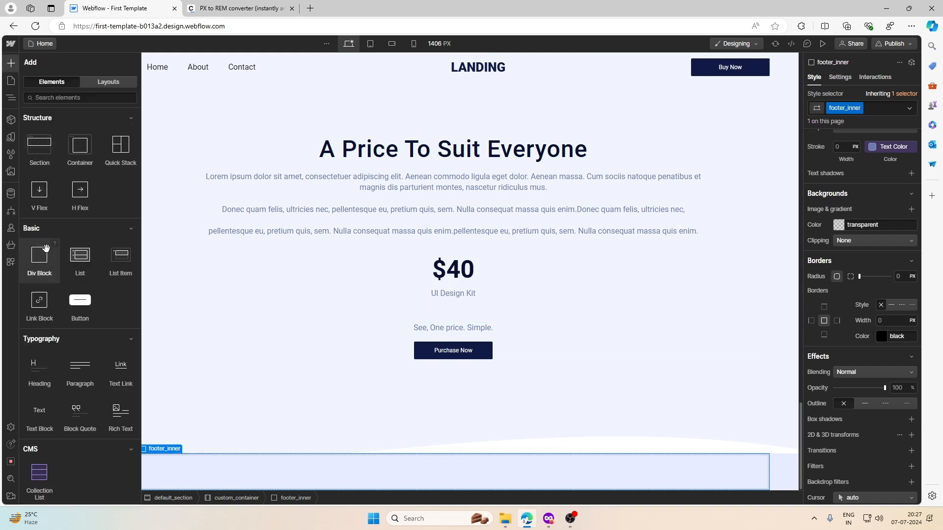
left_click(40, 259)
left_click(862, 103)
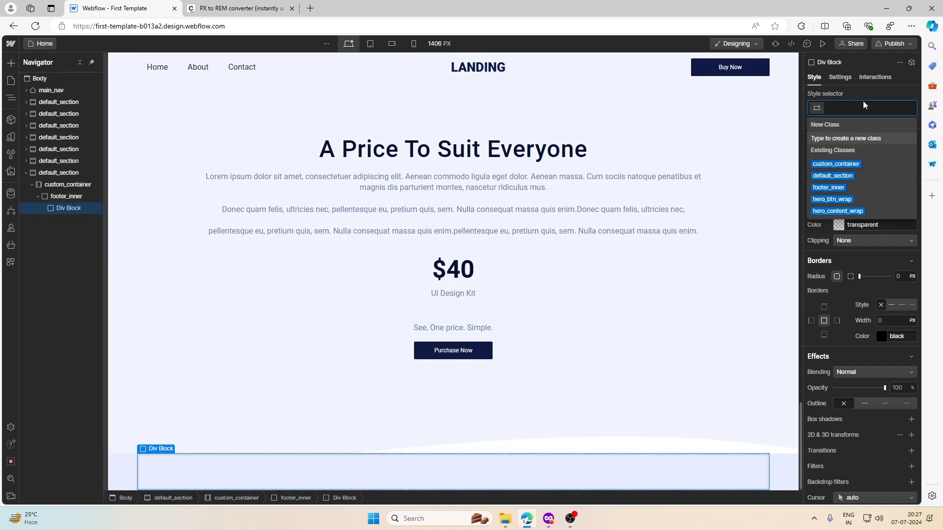
type("footer_")
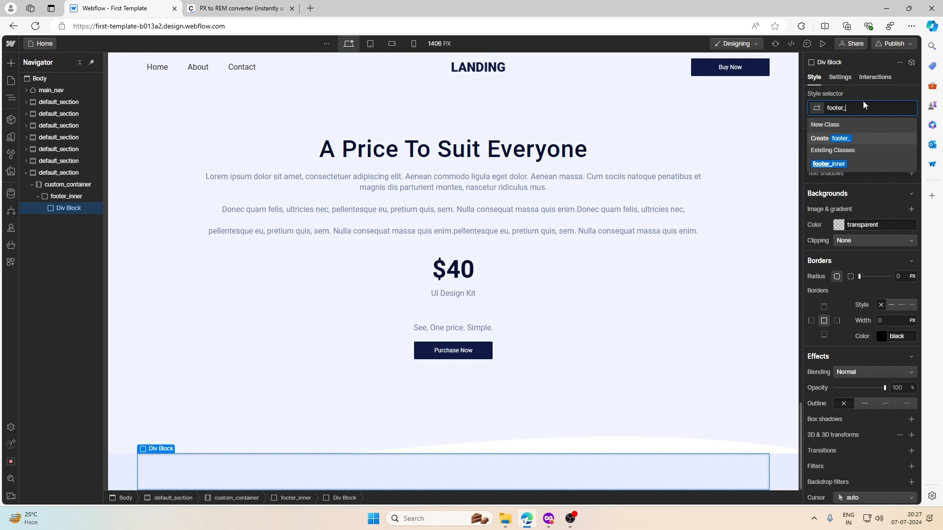
type("top")
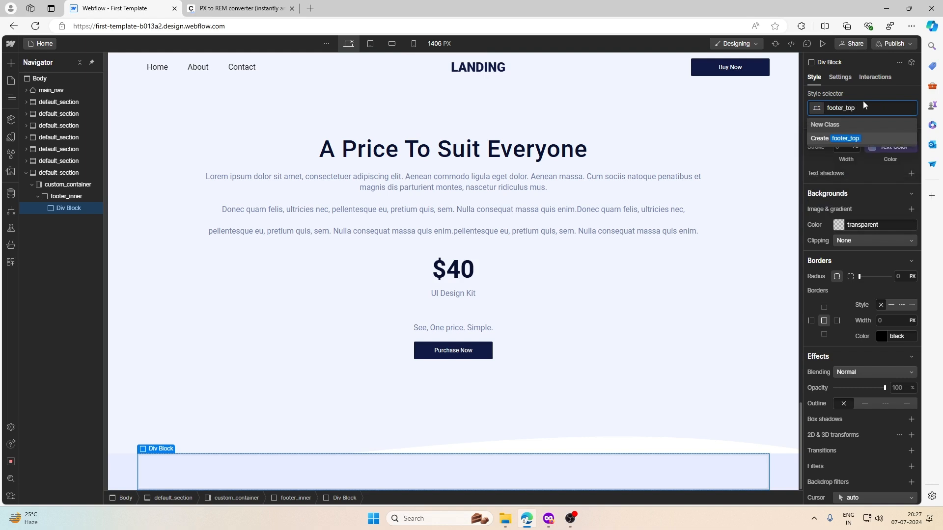
key("Return")
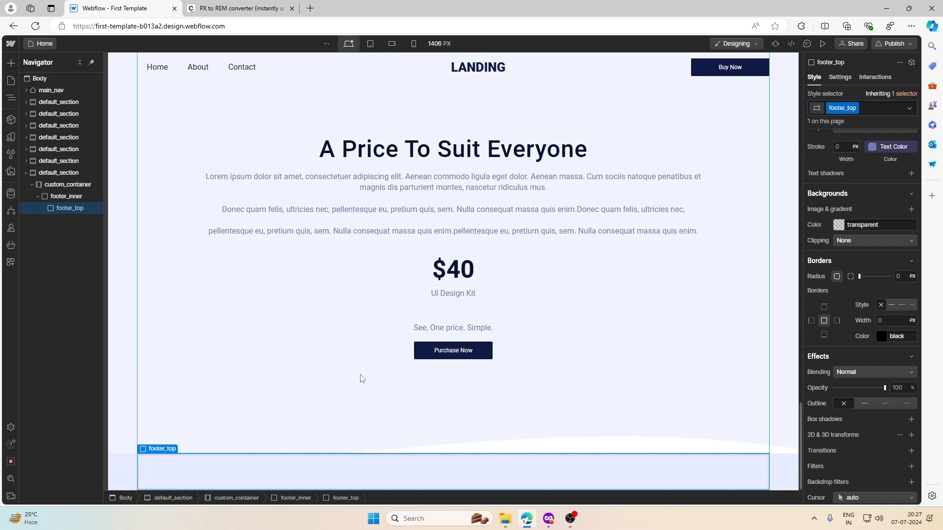
Step: Nest a div block inside footer_top, check the Figma footer layout, and assign the block a new footer_your_company class
left_click(11, 63)
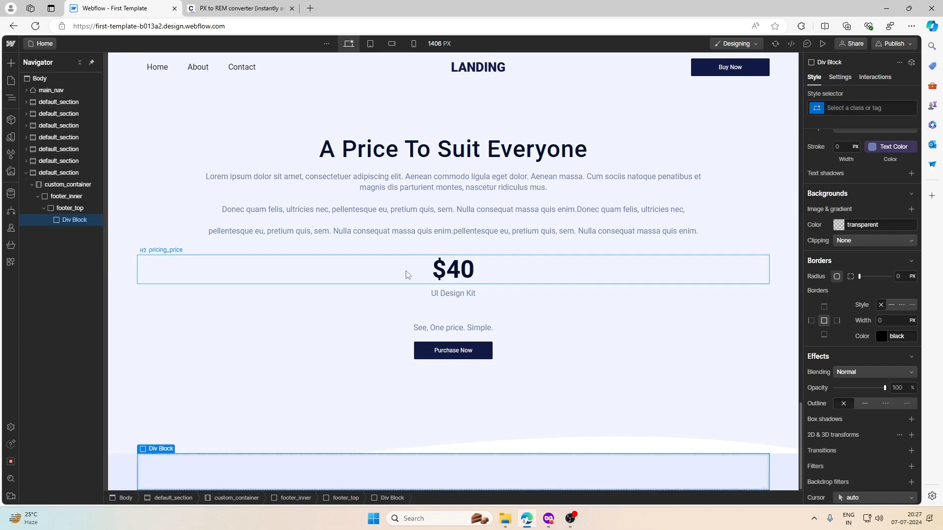
left_click(551, 519)
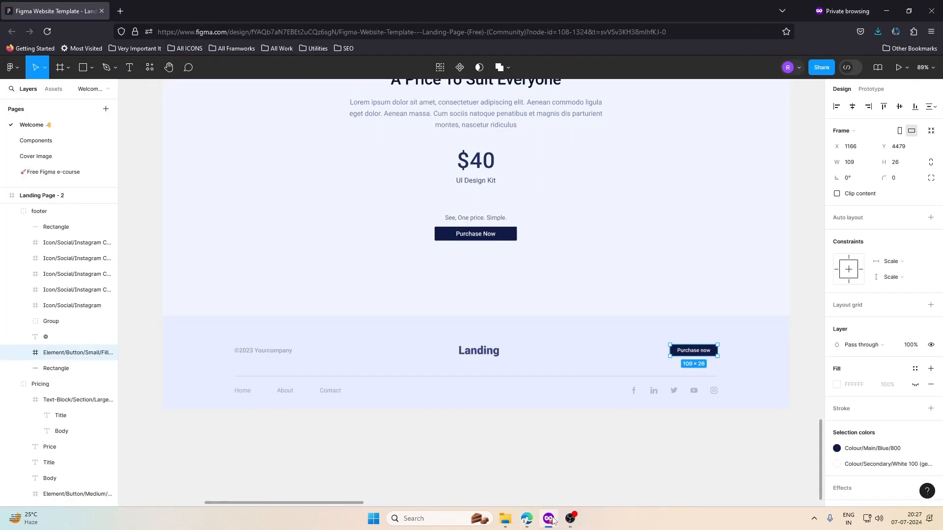
left_click(550, 519)
left_click(845, 107)
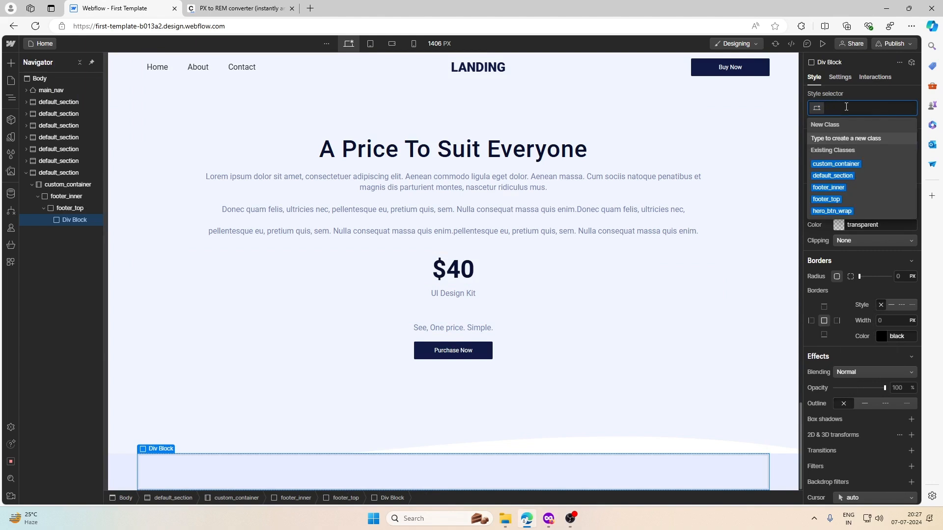
type("fo")
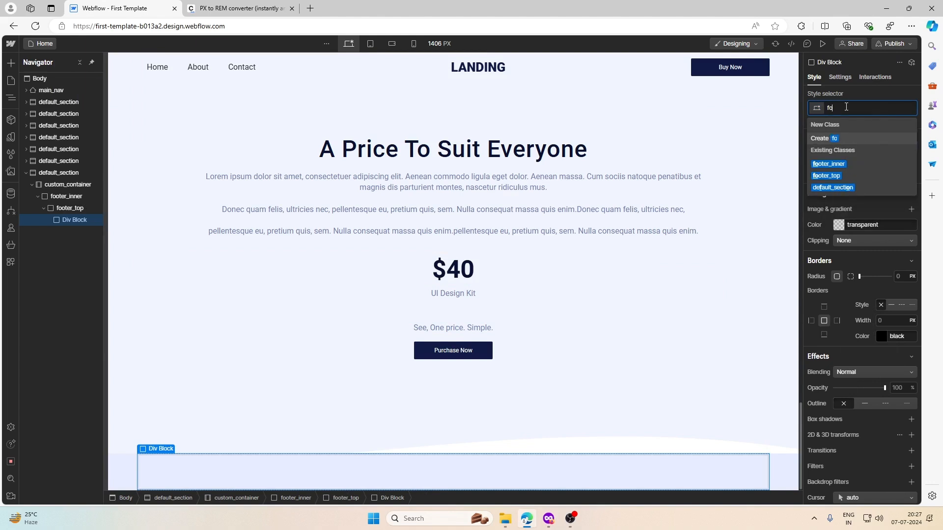
type("oter_you")
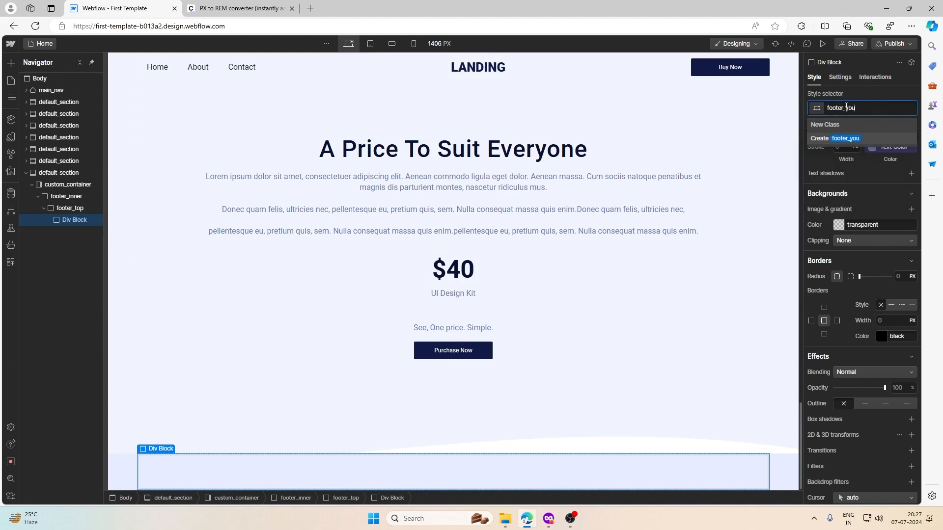
type("r_company")
key("Return")
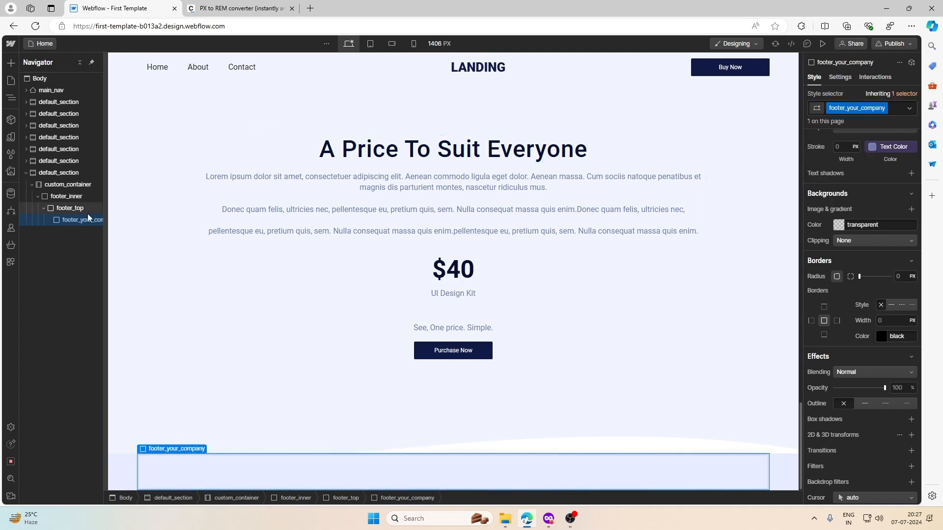
Step: Add a second div block inside footer_top, after footer_your_company, and give it a new footer_logo_wrap class
left_click(77, 216)
left_click(11, 63)
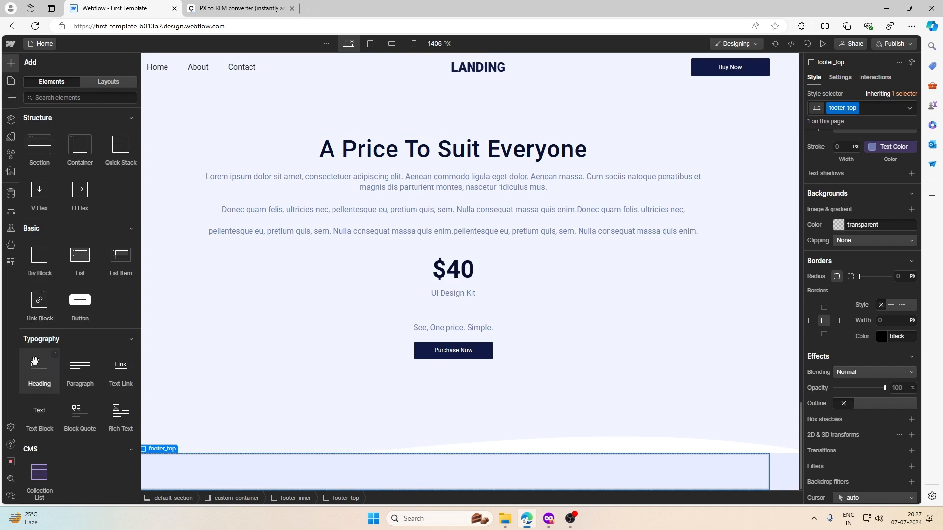
left_click(45, 269)
left_click(870, 107)
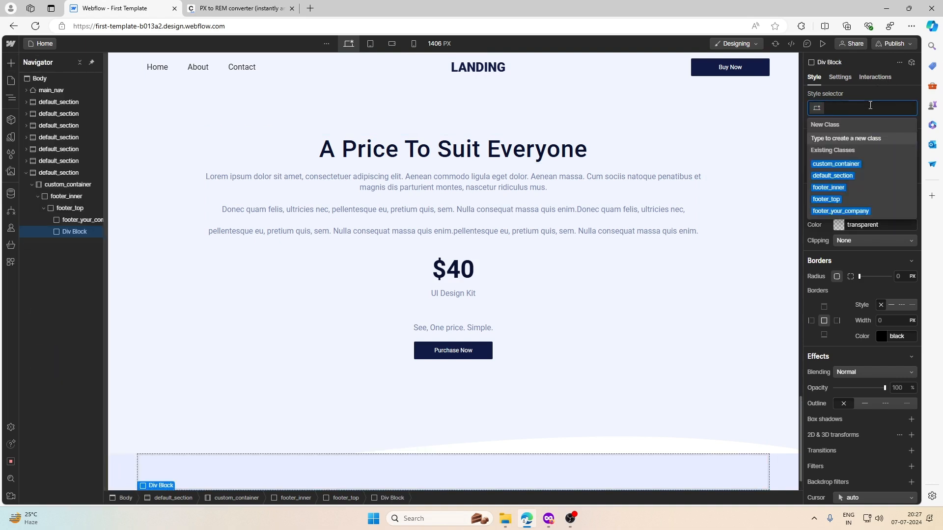
type("F")
key("BackSpace")
type("foote")
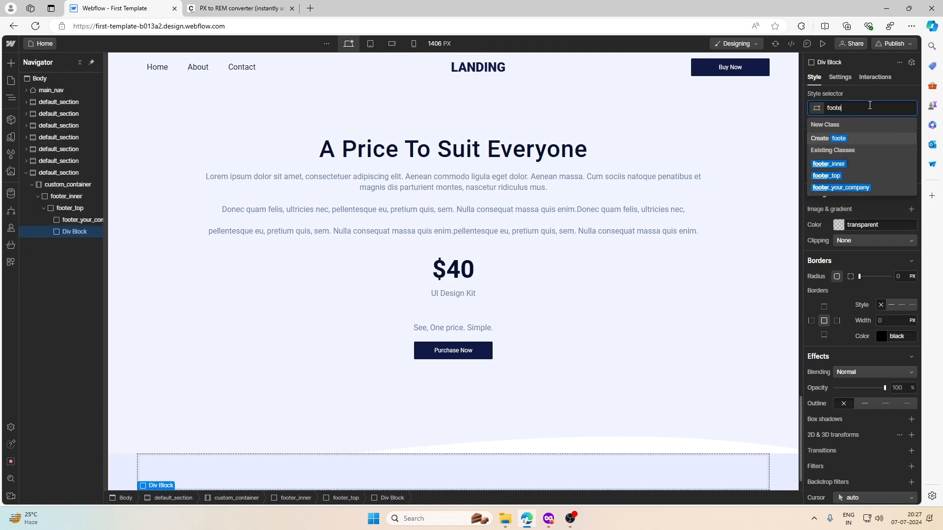
type("r_logo_wrap")
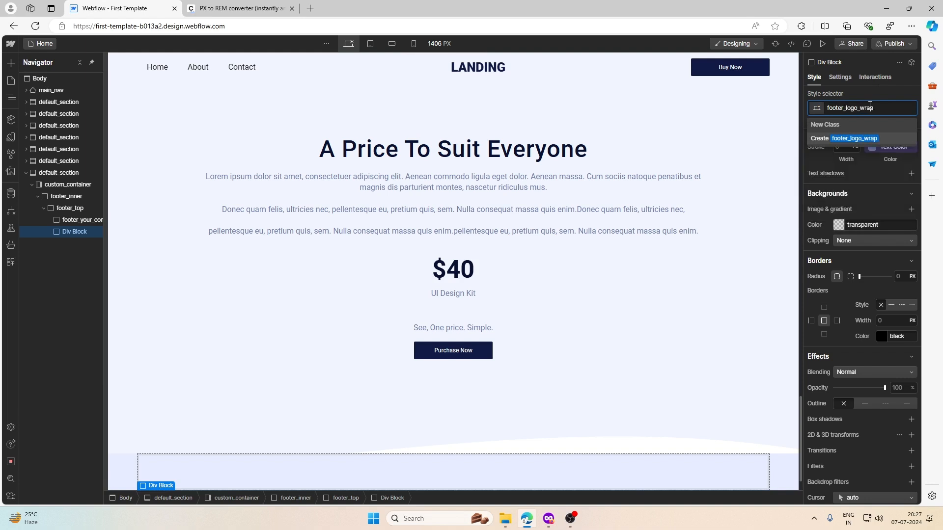
key("Return")
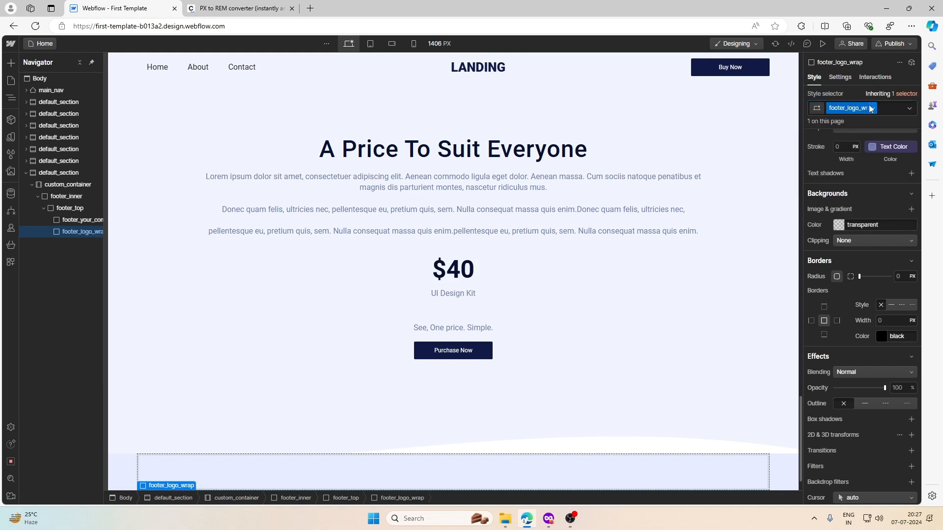
Step: Add a div block with a new footer_btn_wrap class and place it in footer_top after footer_logo_wrap, at the same level
left_click(11, 63)
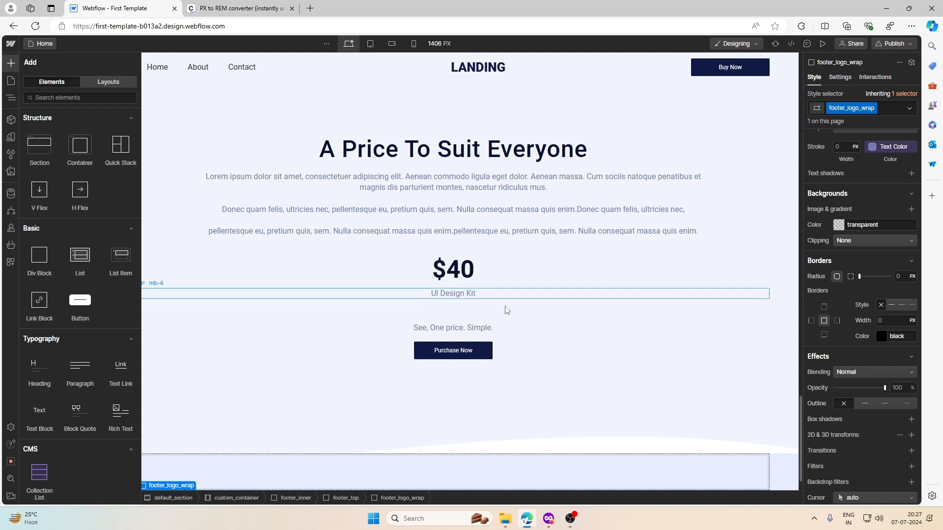
left_click(547, 521)
left_click(546, 523)
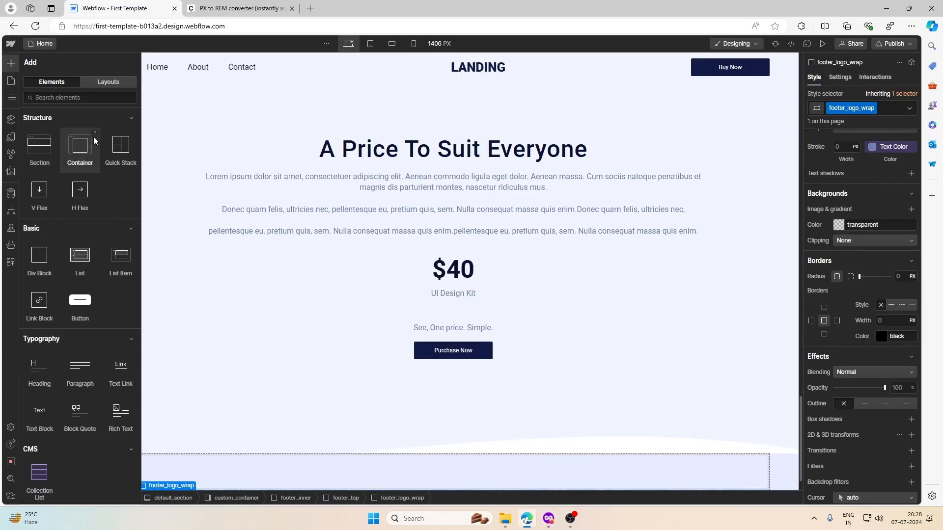
left_click(40, 259)
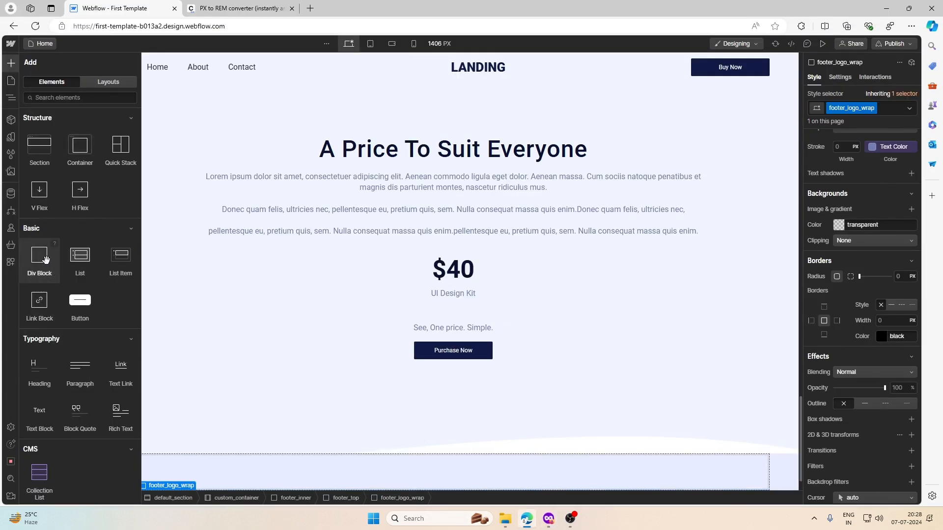
left_click(851, 111)
type("footer_btn")
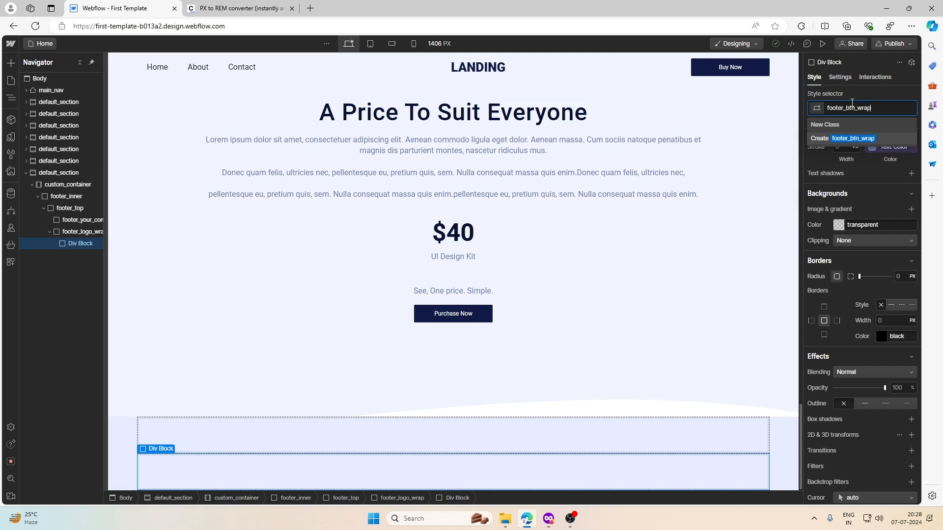
key("Return")
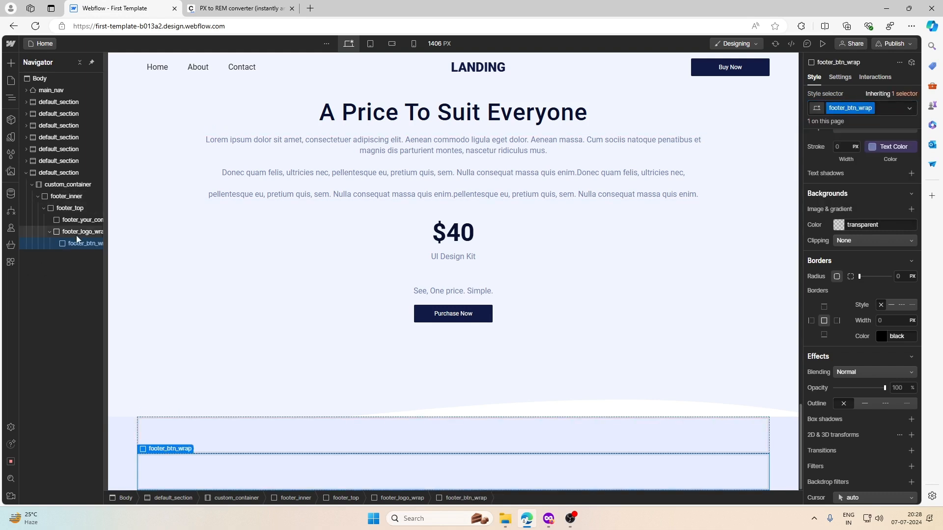
left_click_drag(74, 241, 62, 256)
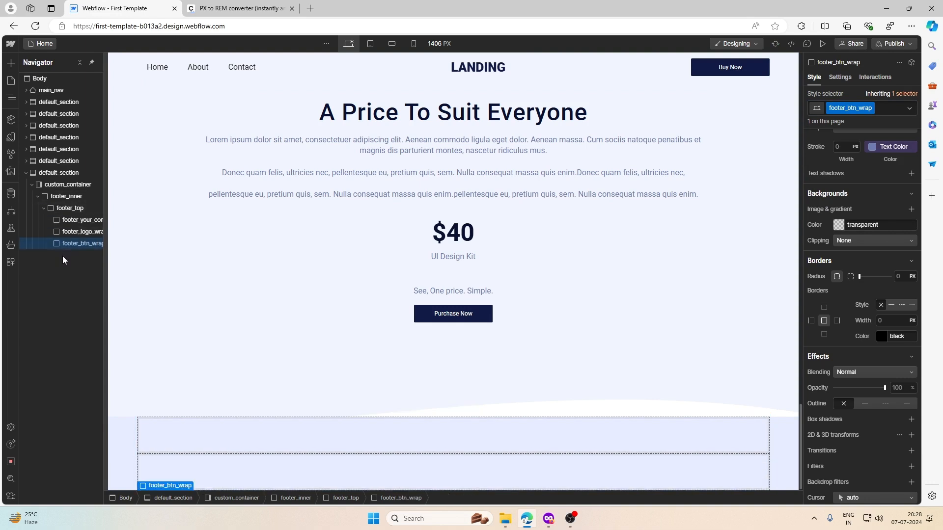
Step: Check the Figma footer layout and add a paragraph inside the footer_your_company block
left_click(72, 210)
scroll(363, 361, "down", 1)
left_click(228, 407)
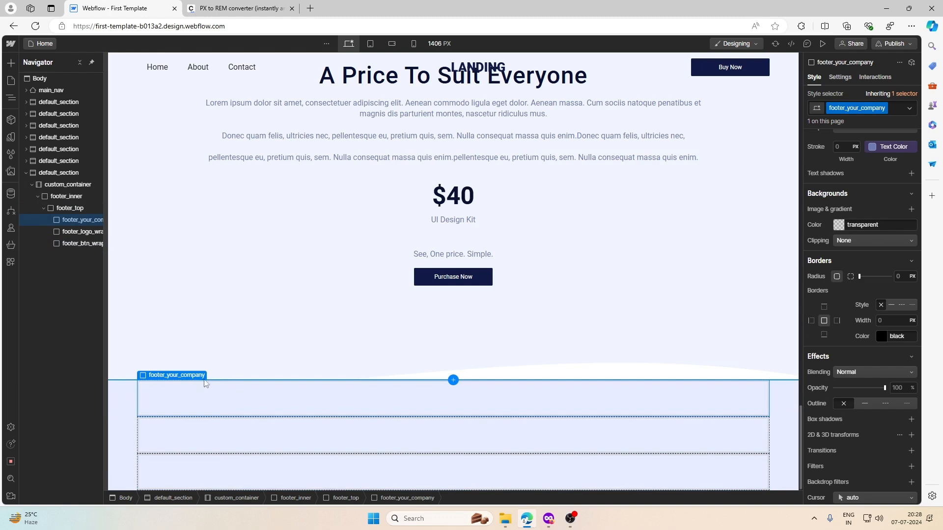
left_click(545, 519)
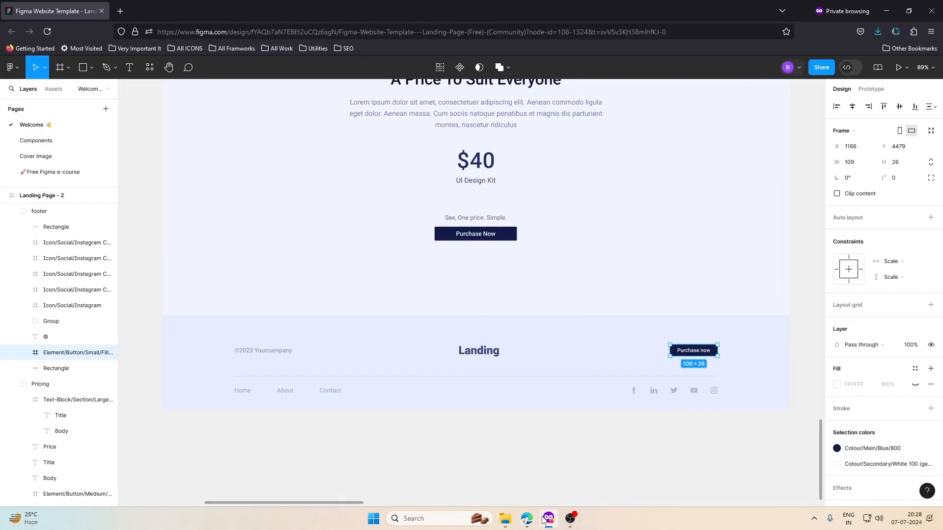
left_click(543, 519)
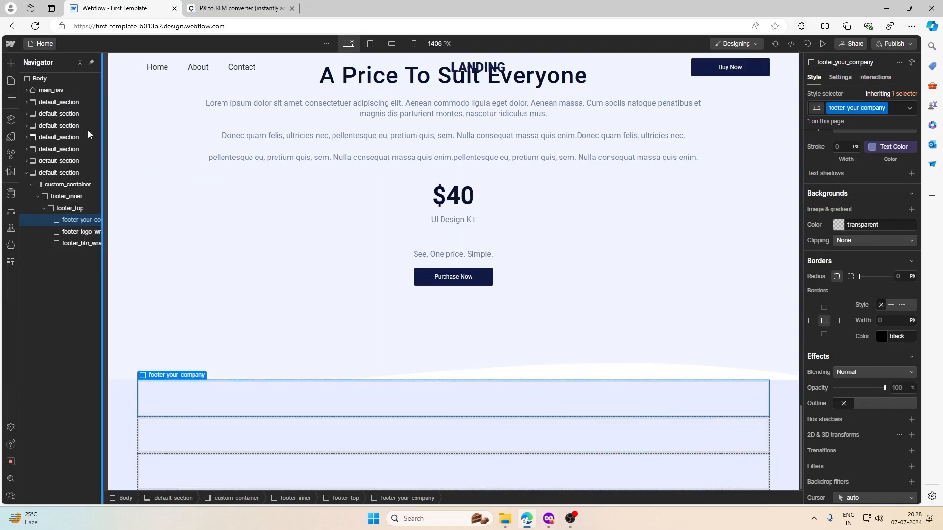
left_click(11, 63)
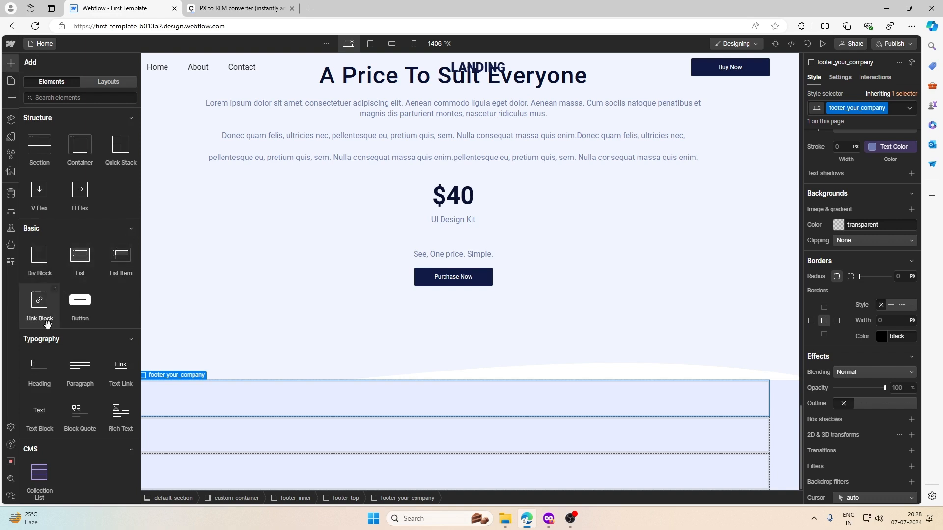
left_click(71, 376)
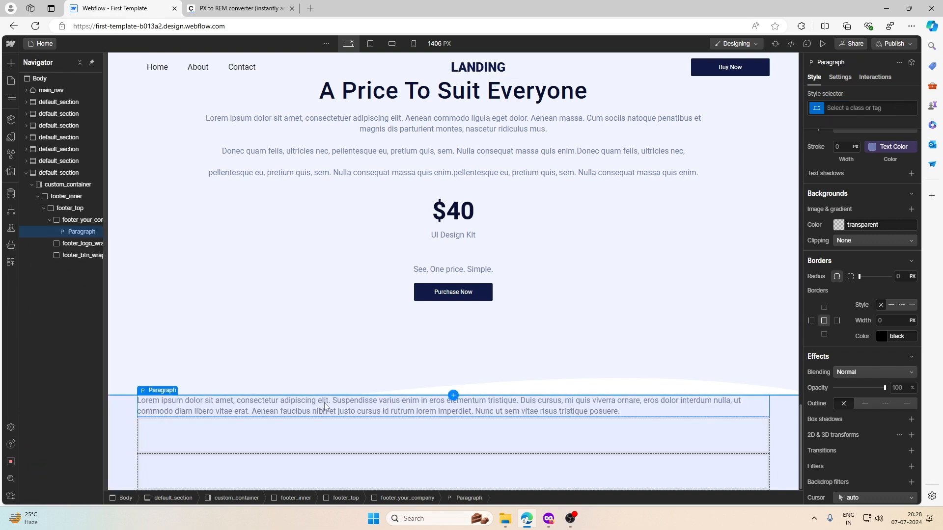
Step: Copy the "©2023 Yourcompany" text from the Figma footer and return to the Webflow page
left_click(549, 518)
left_click(278, 352)
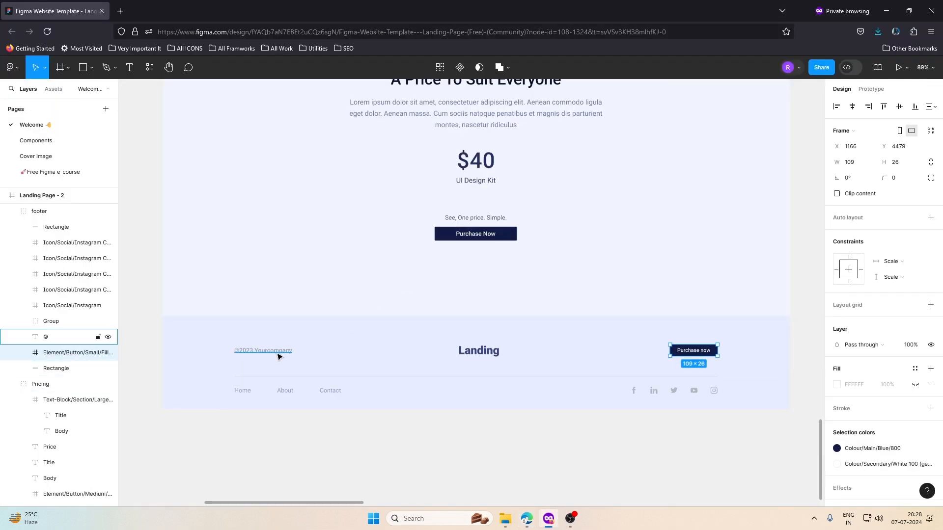
double_click(278, 351)
key("ctrl+c")
left_click(909, 10)
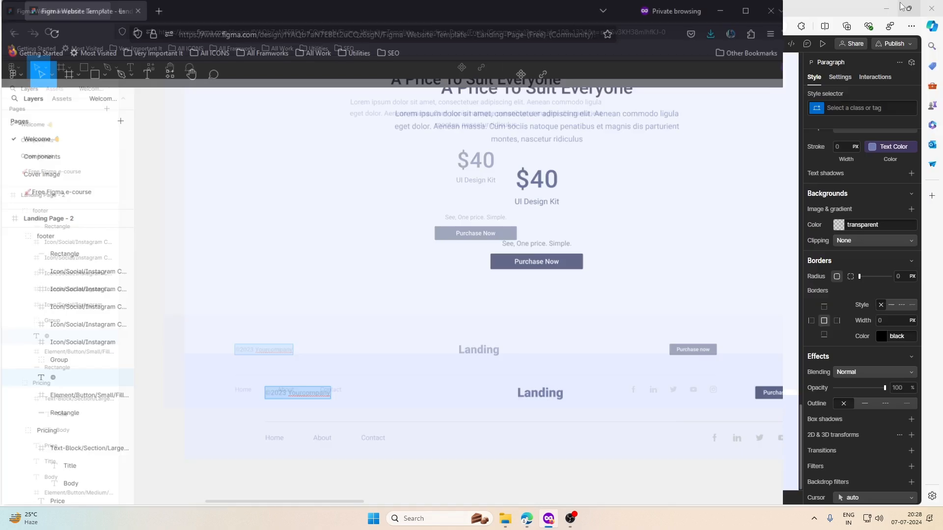
left_click(667, 11)
left_click(886, 10)
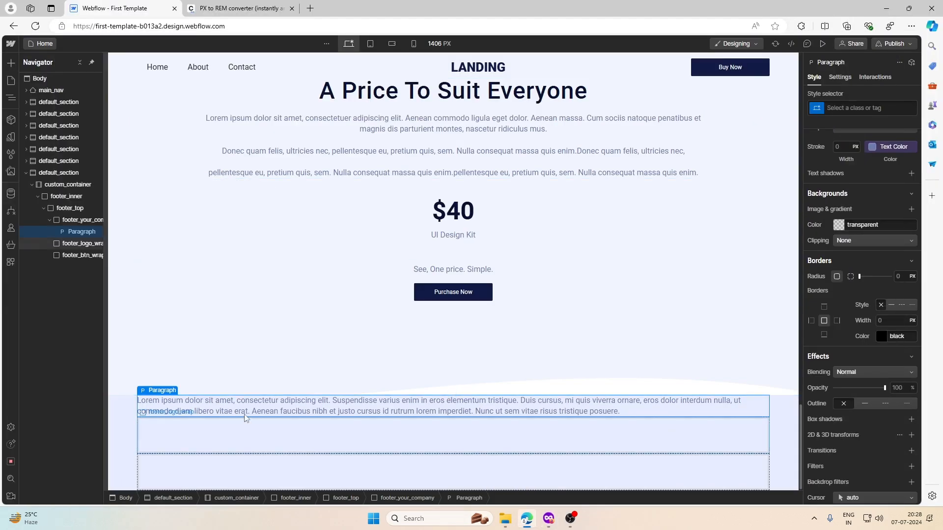
Step: Replace the footer paragraph's placeholder with the copied text and edit it to read "©2024 EmberCodes"
left_click(227, 393)
triple_click(228, 406)
key("ctrl+v")
double_click(209, 413)
type("Emb")
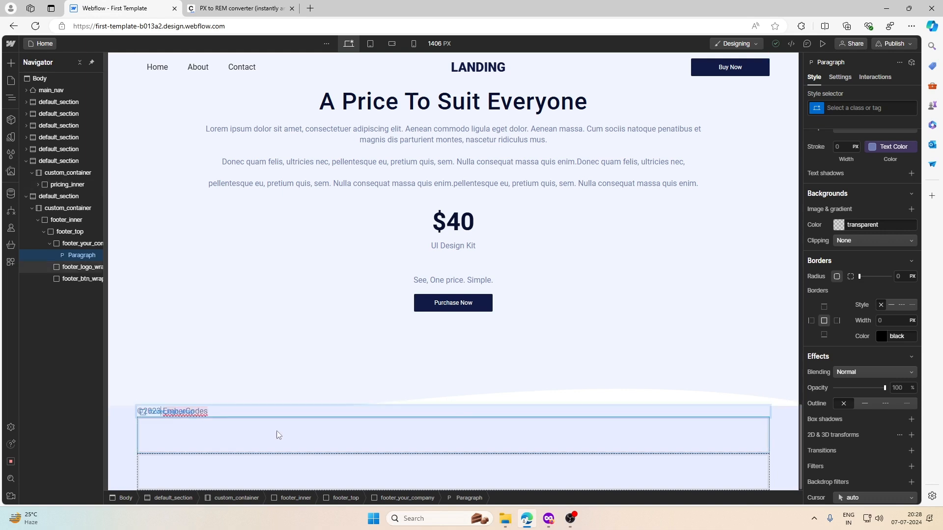
key("BackSpace")
type("4")
left_click(280, 430)
left_click(296, 412)
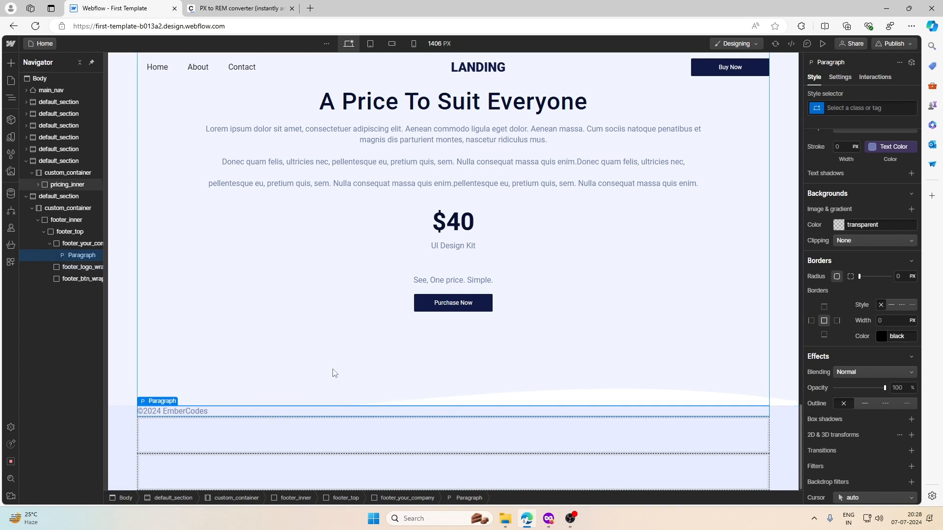
Step: Add a link block inside footer_logo_wrap and give it a new footer_logo_link class
left_click(277, 430)
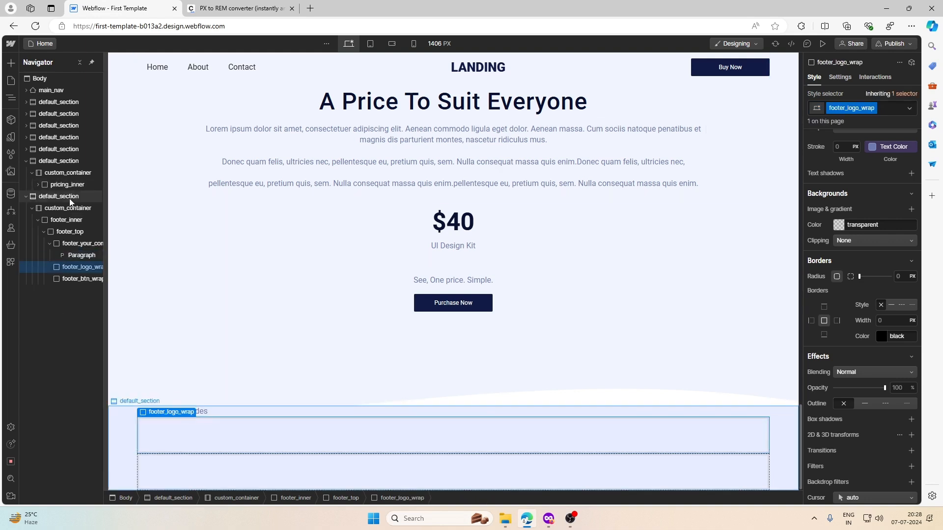
left_click(482, 69)
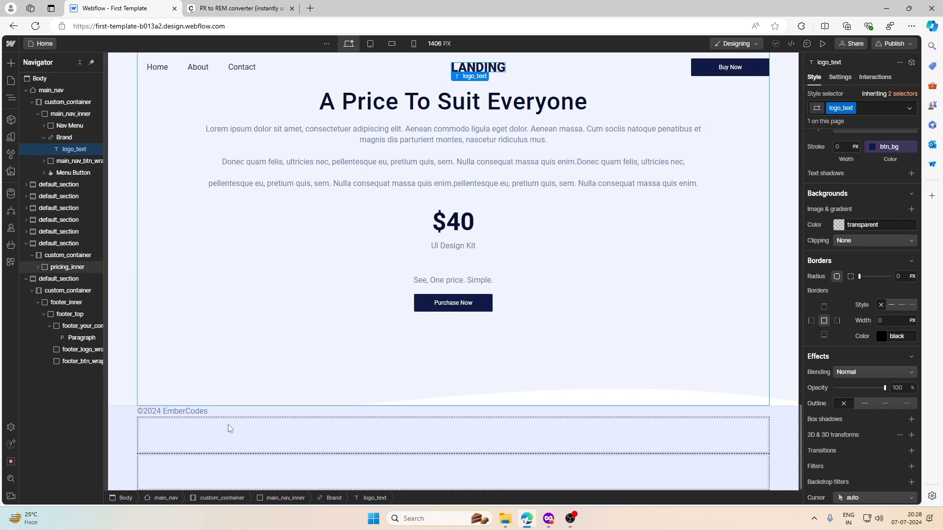
left_click(190, 440)
left_click(11, 63)
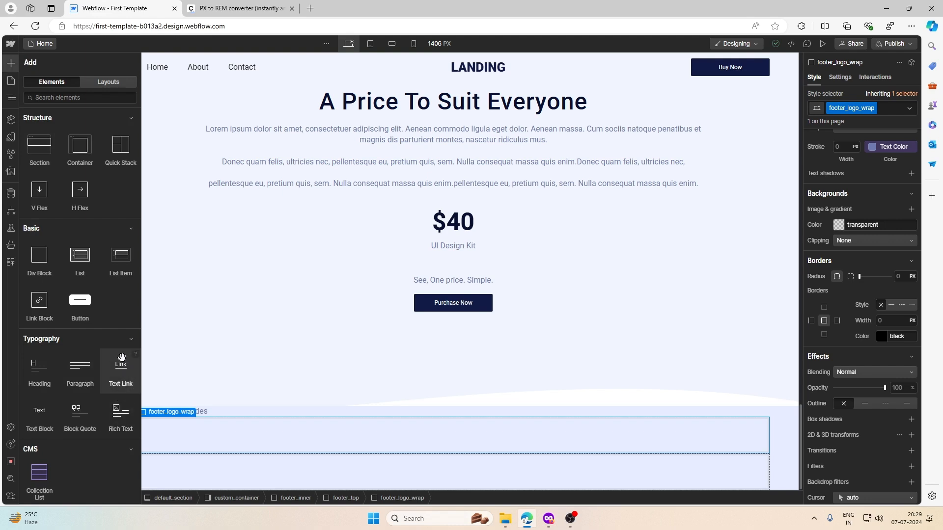
left_click(39, 301)
left_click(851, 108)
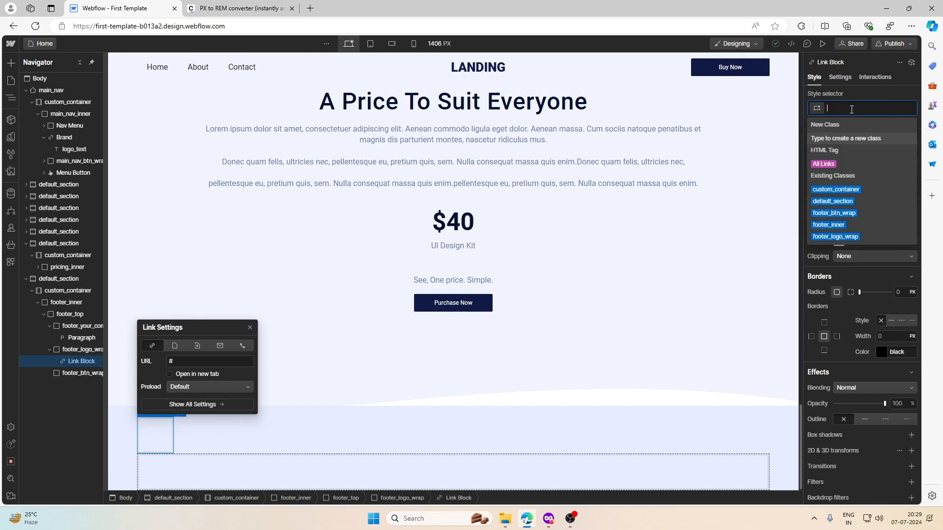
type("fo")
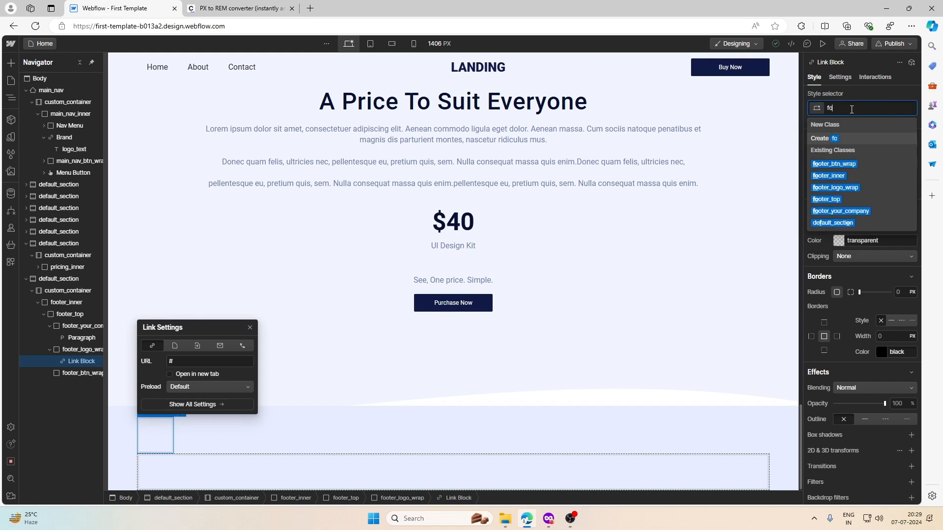
type("oter_logo_ing")
key("BackSpace")
type("lin")
key("Return")
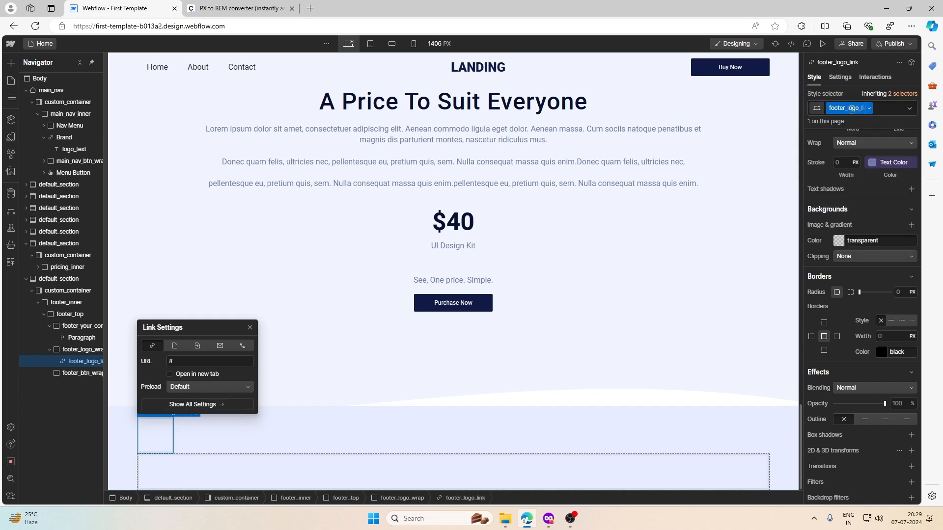
Step: Copy the LANDING logo text from the navbar into the footer_logo_link block
left_click(478, 67)
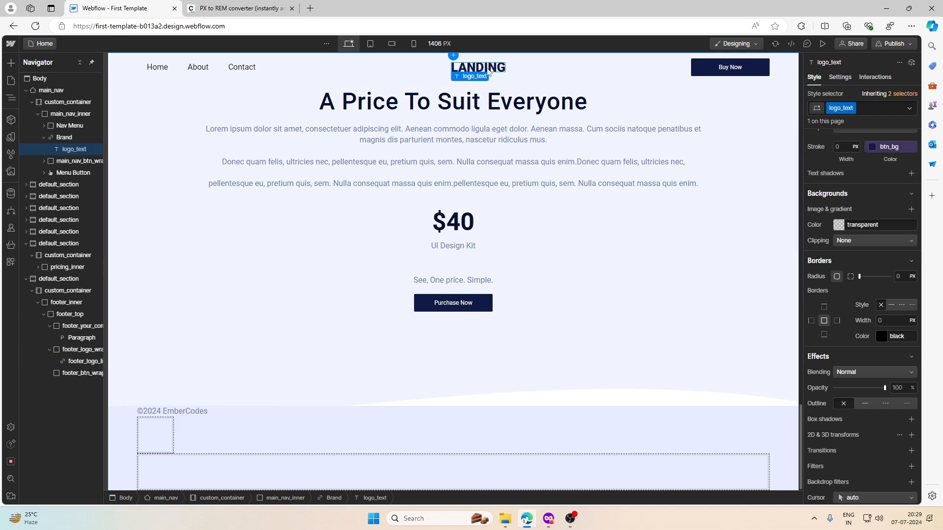
left_click(168, 436)
key("ctrl+v")
left_click(267, 446)
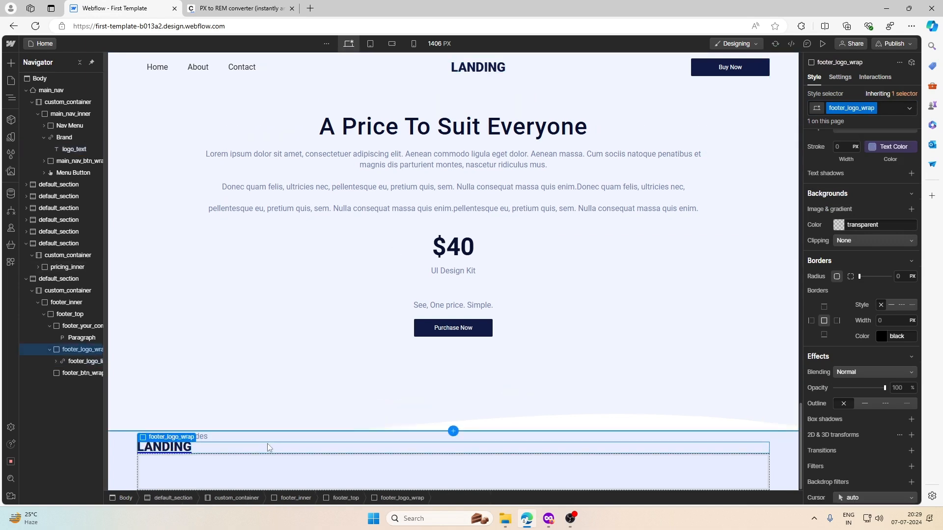
Step: Check the footer button in Figma and copy the navbar's Buy Now button into footer_btn_wrap
left_click(162, 431)
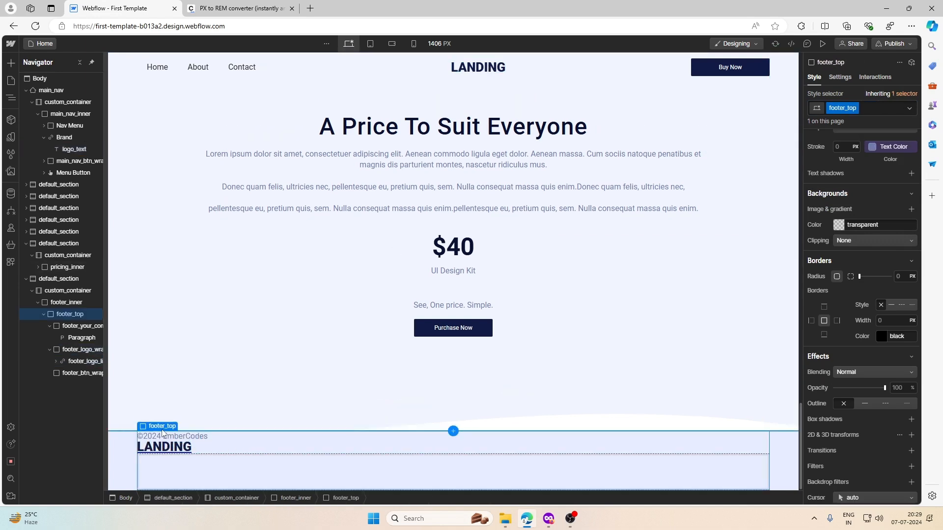
left_click(158, 468)
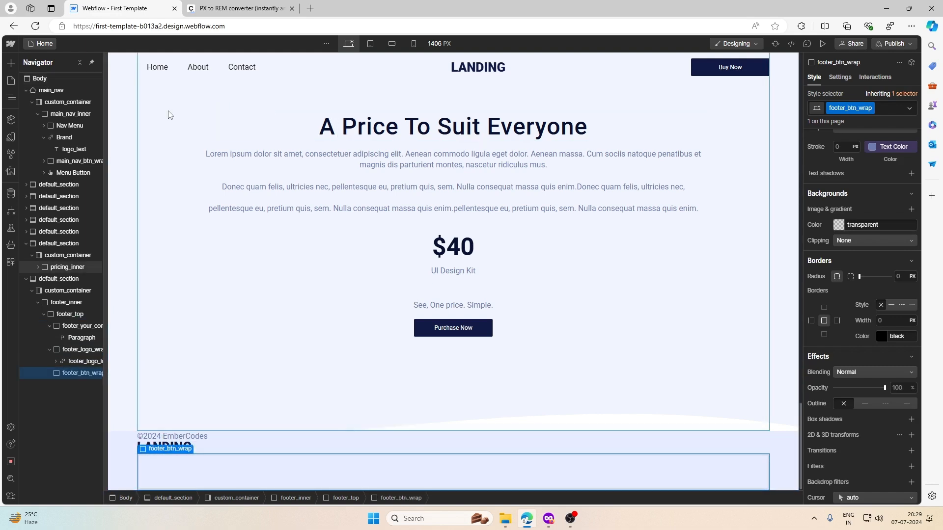
left_click(549, 523)
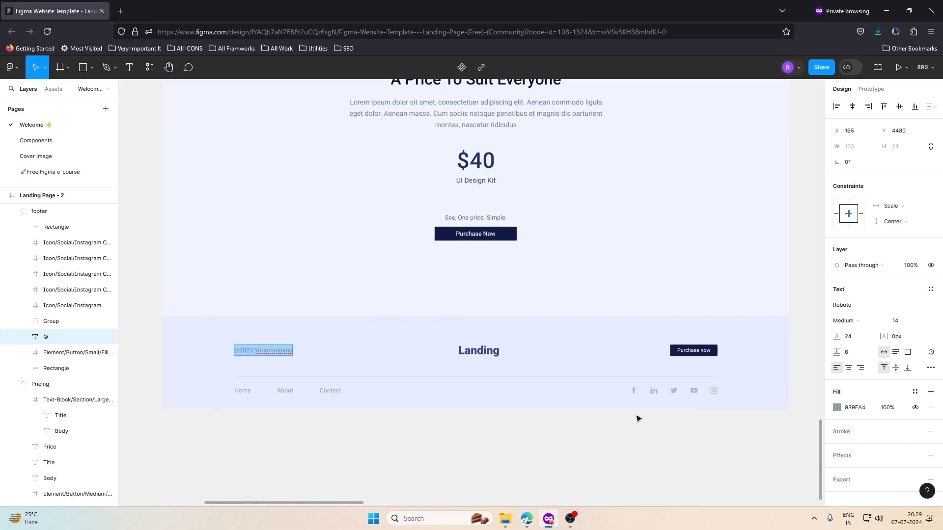
left_click(879, 14)
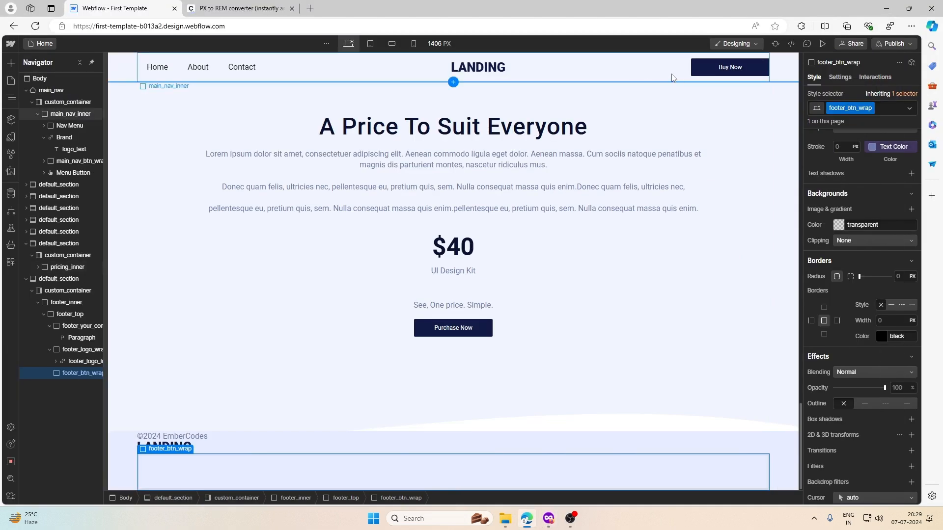
left_click(702, 69)
key("ctrl+c")
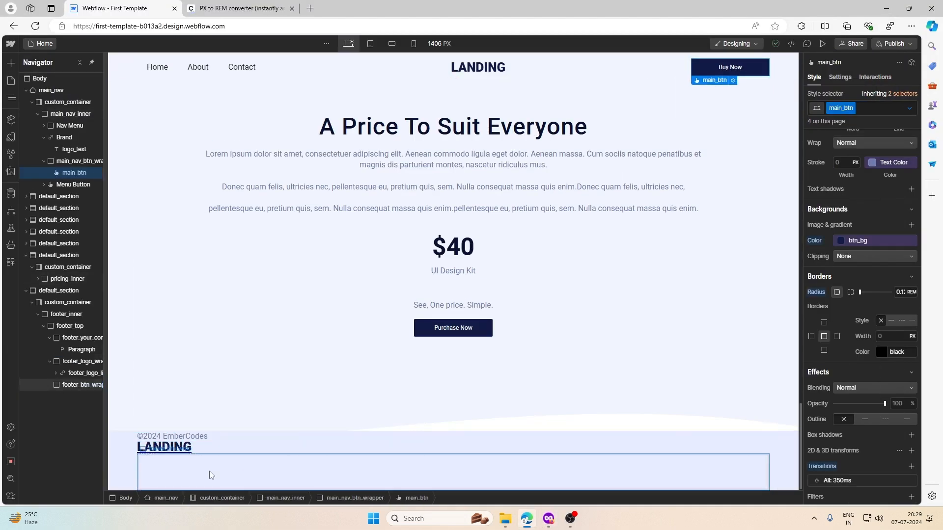
left_click(210, 471)
key("ctrl+v")
Step: Change the footer button's label to "Purchase Now"
double_click(188, 481)
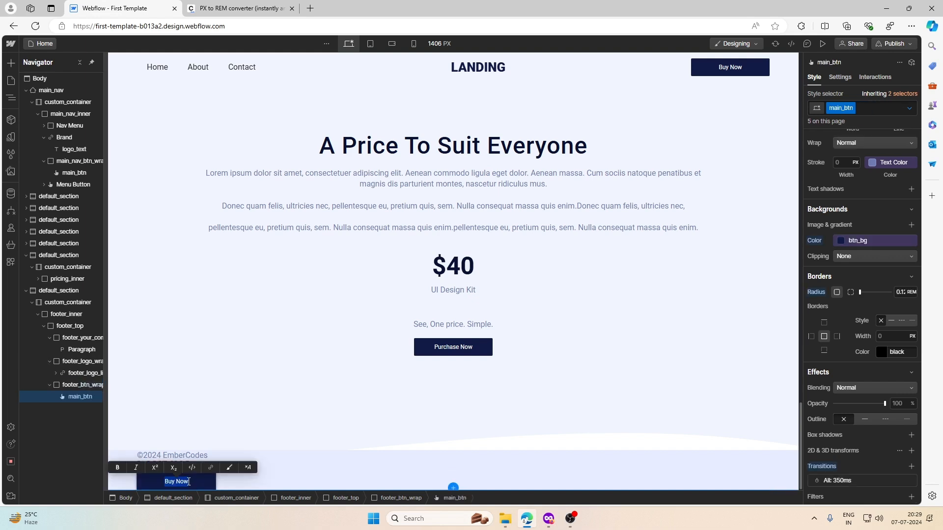
type("P")
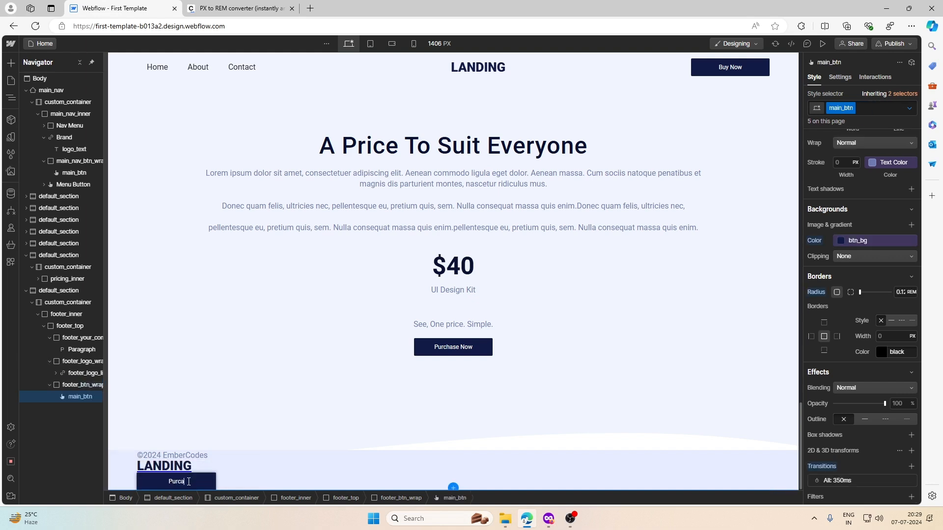
type("urchase Now")
left_click(249, 473)
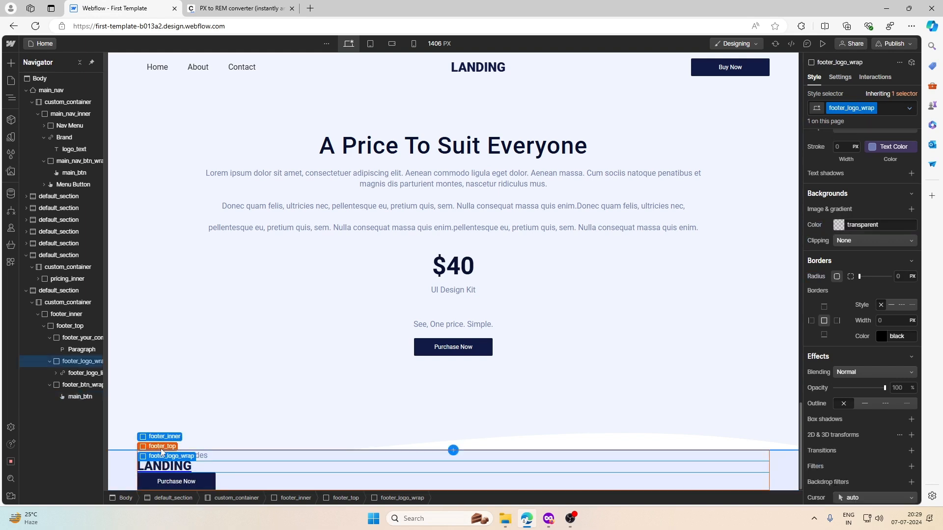
Step: Make footer_top a horizontal flex container with its items spaced between and vertically centred
left_click(163, 447)
scroll(891, 247, "up", 10)
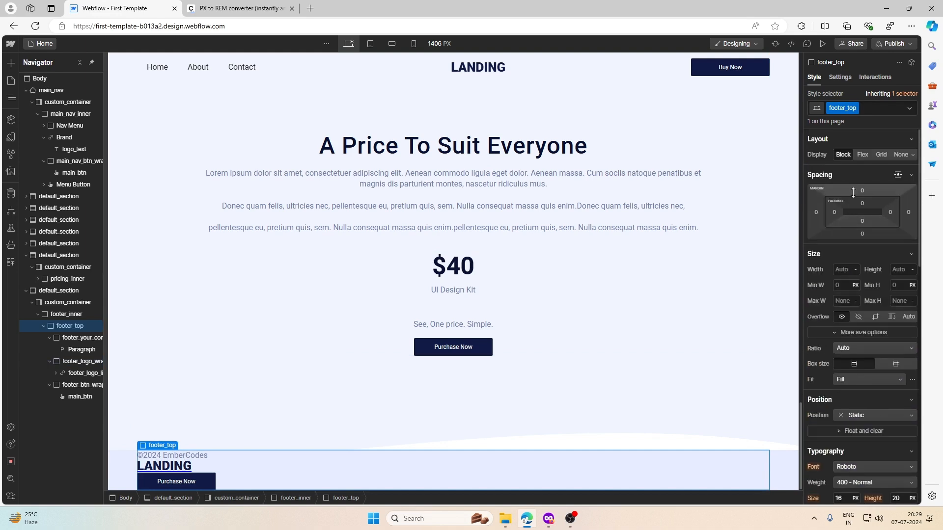
left_click(862, 154)
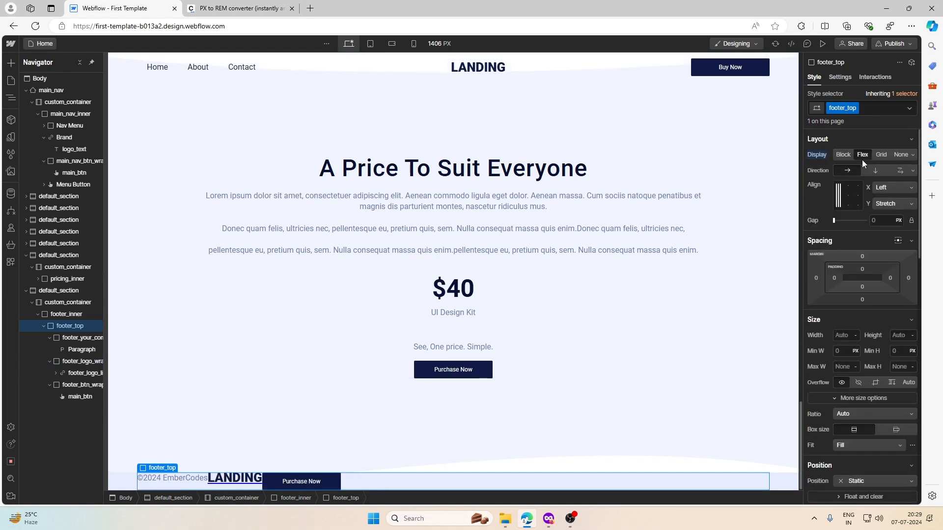
left_click(898, 188)
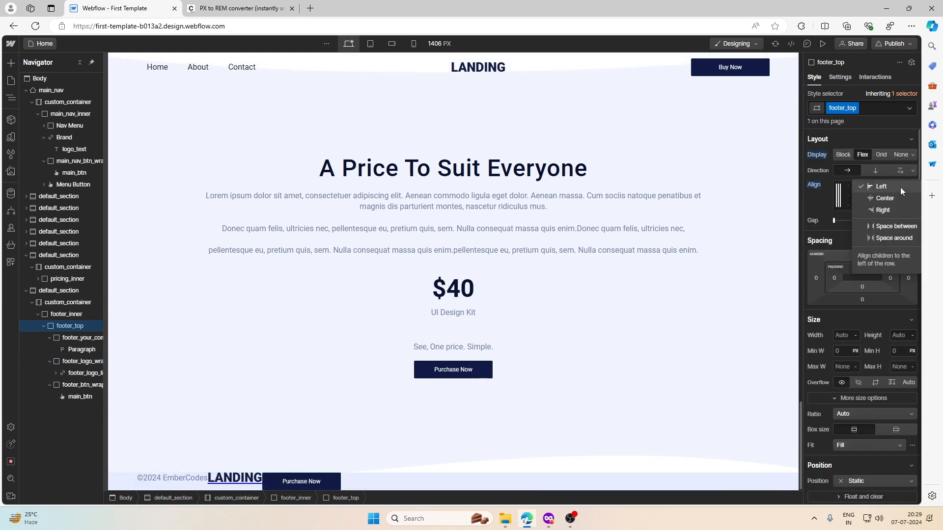
left_click(888, 225)
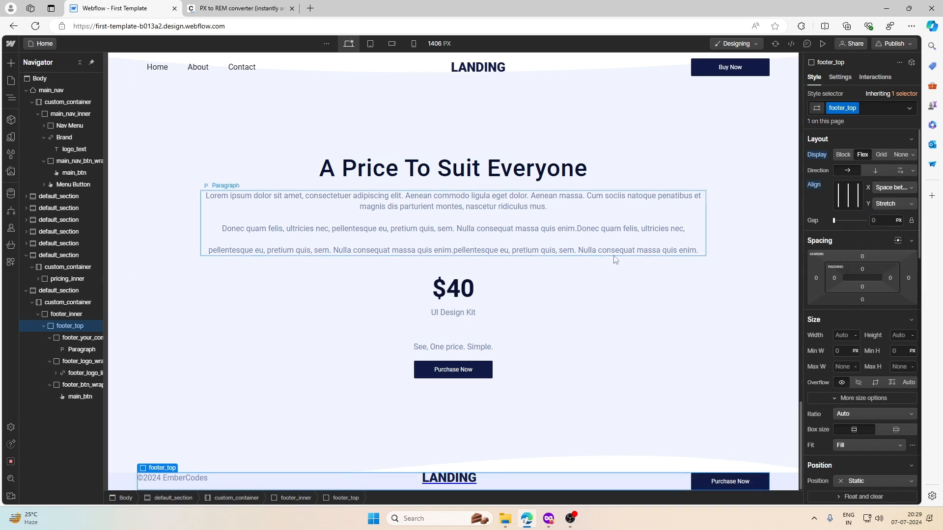
left_click(848, 196)
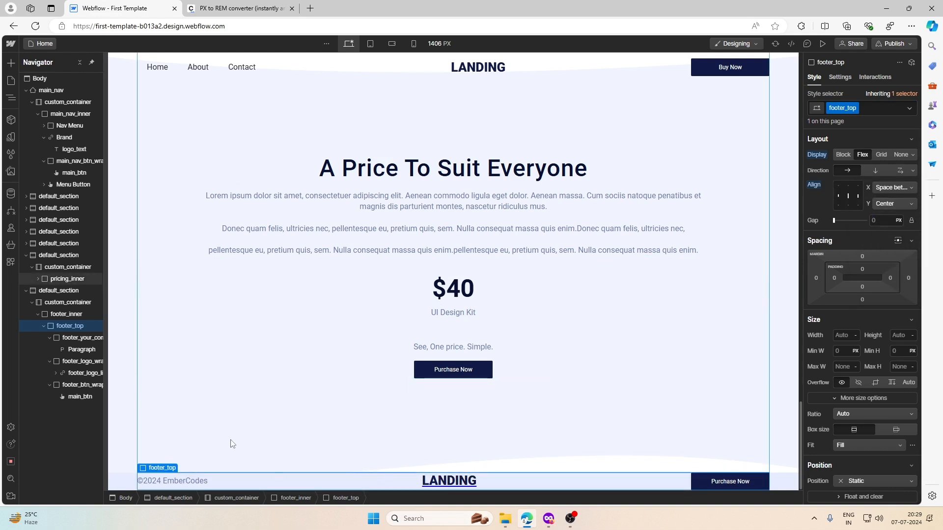
Step: Remove the underline from the footer logo by setting footer_logo_link's text decoration to none
left_click(436, 478)
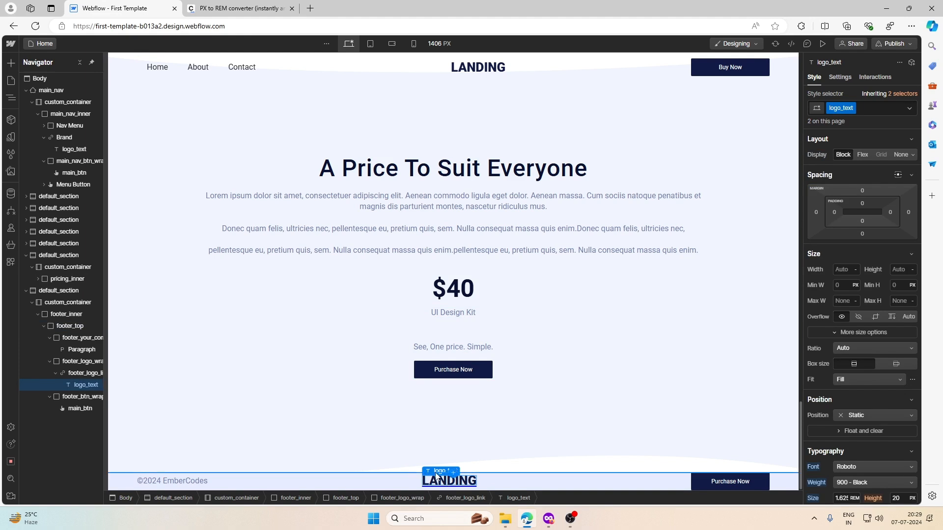
left_click(446, 462)
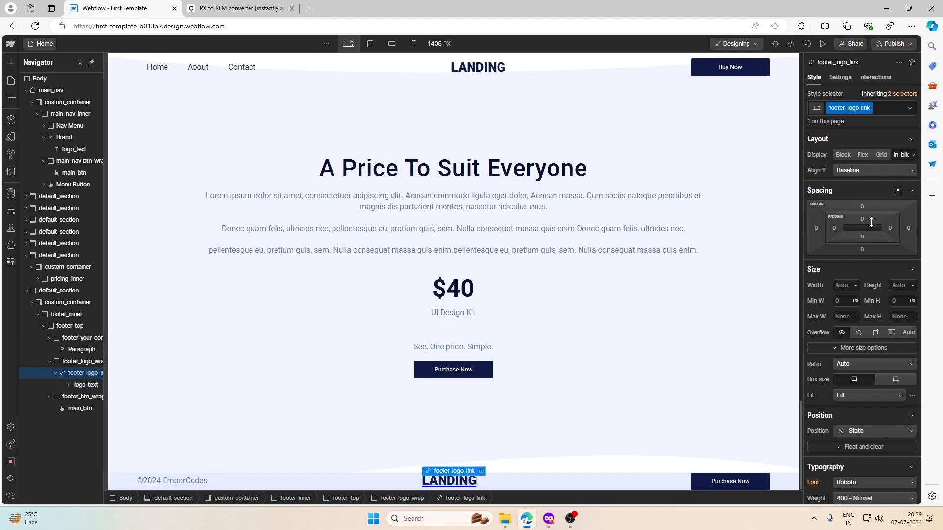
scroll(871, 222, "down", 5)
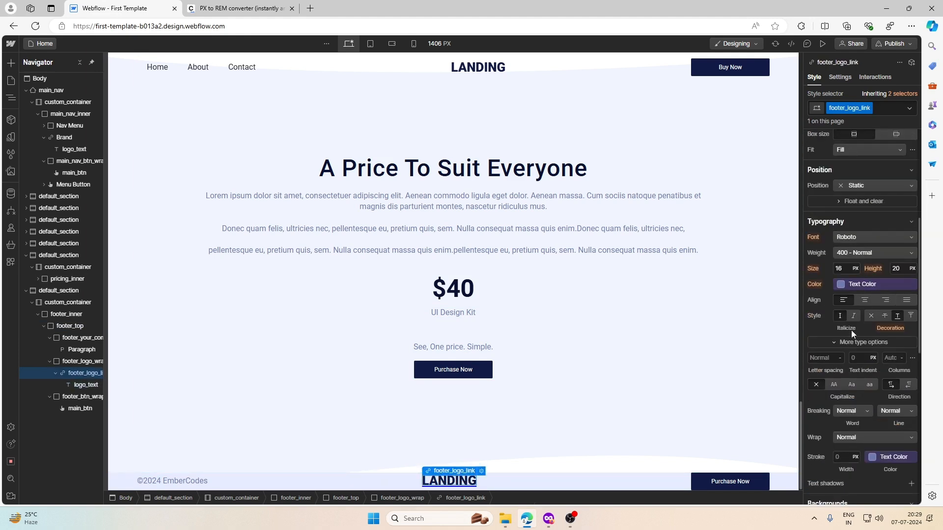
left_click(846, 339)
left_click(846, 340)
left_click(871, 316)
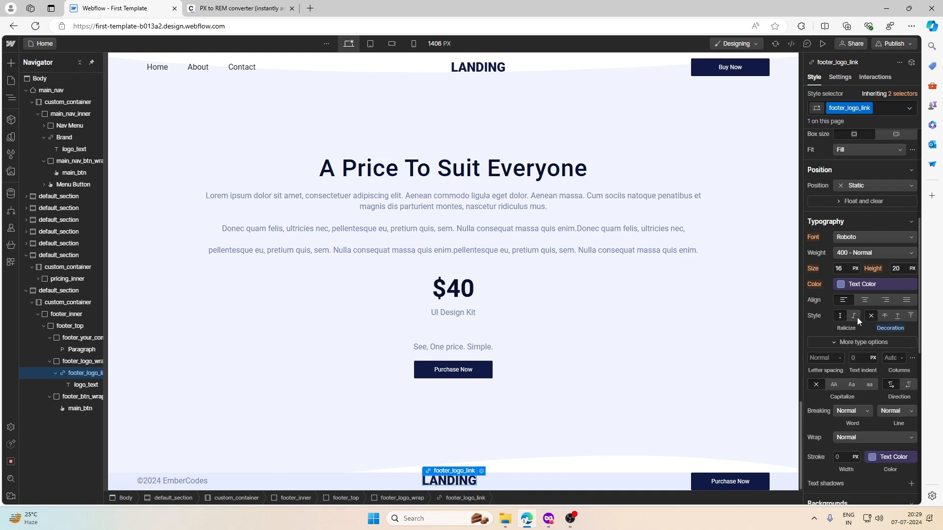
Step: Measure the spacing above the footer's copyright text in Figma and convert 68 px to rem in the PX to REM converter
left_click(514, 478)
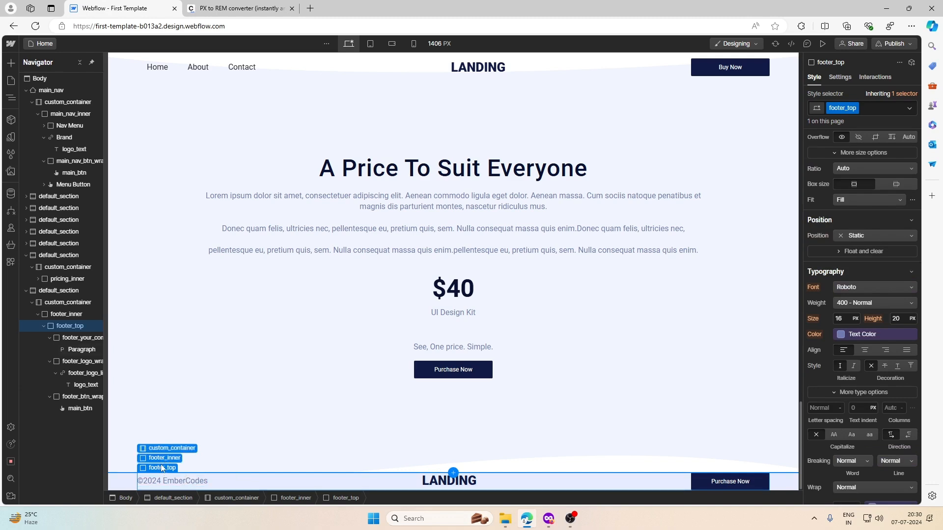
left_click(164, 456)
left_click(547, 520)
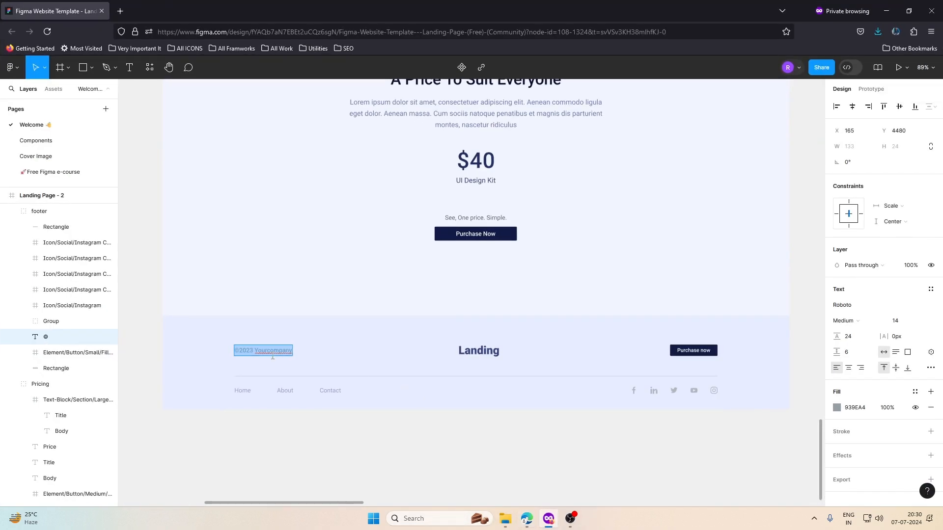
key("Escape")
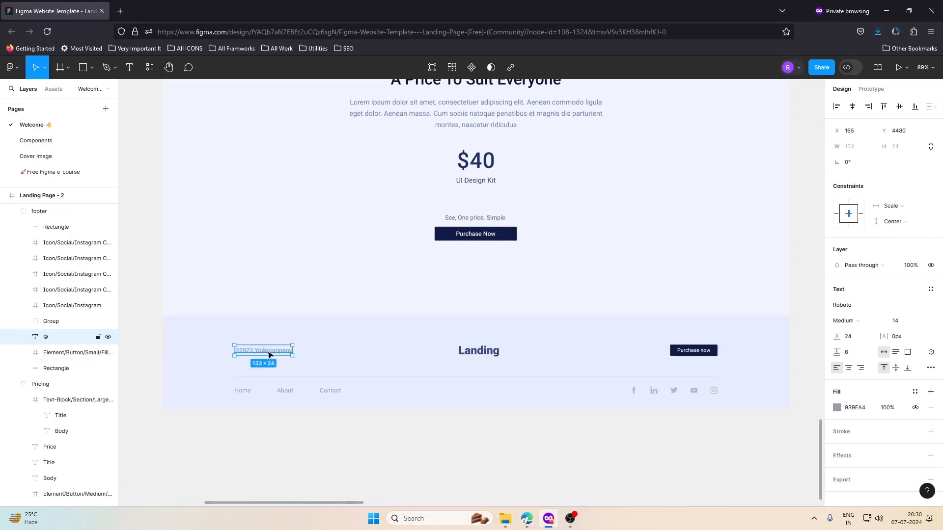
key("alt")
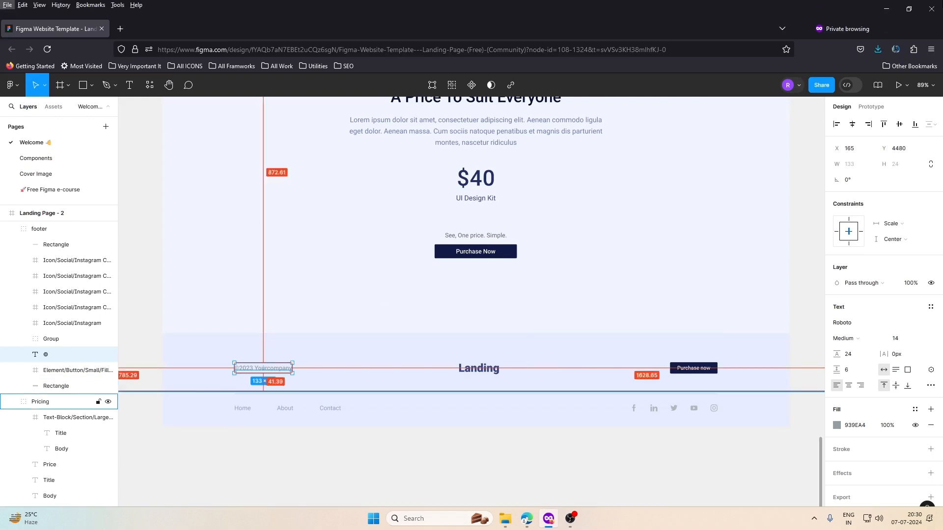
left_click(886, 11)
left_click(887, 9)
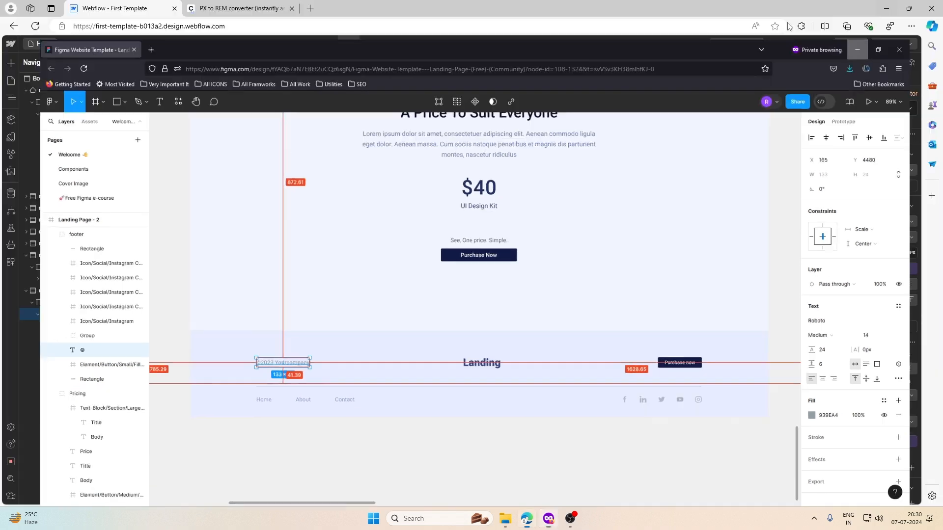
left_click(253, 6)
double_click(350, 174)
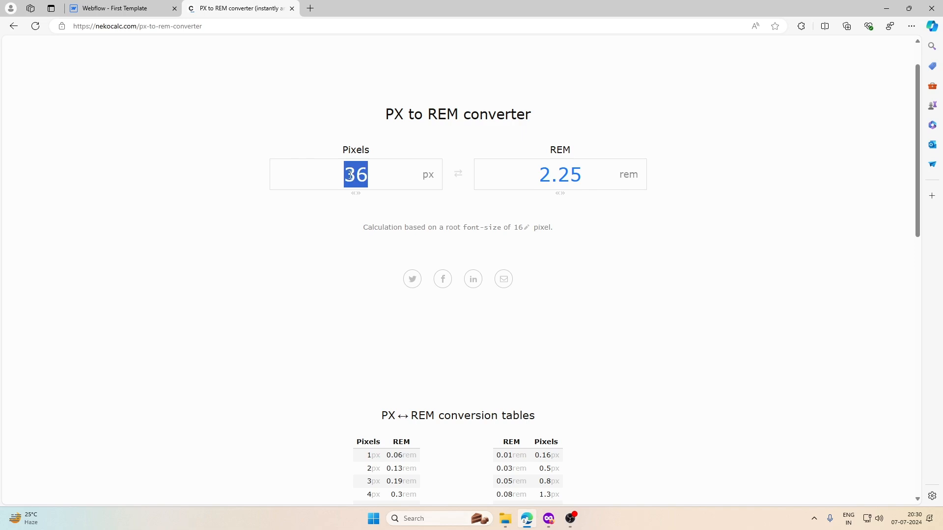
type("68")
Step: Back in Webflow, set footer_top's top padding to 4.25rem
left_click(92, 9)
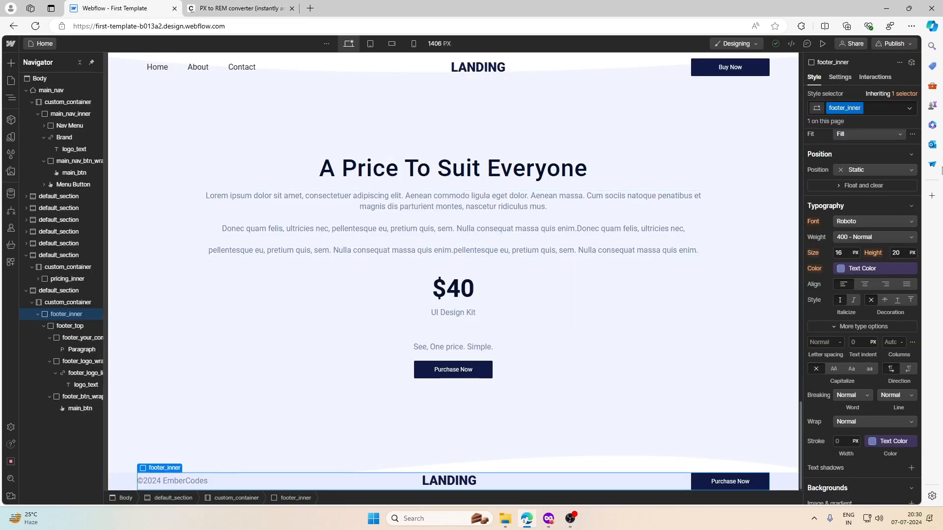
scroll(871, 175, "up", 5)
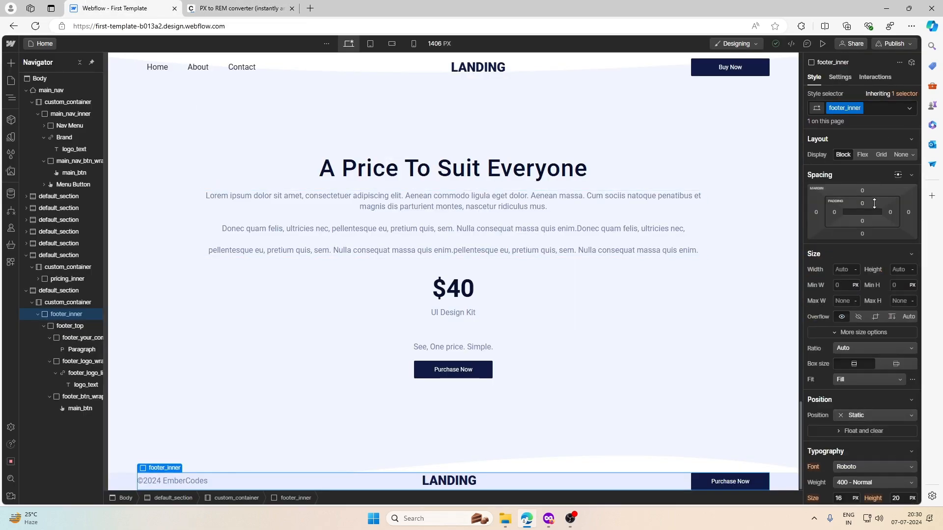
left_click(549, 521)
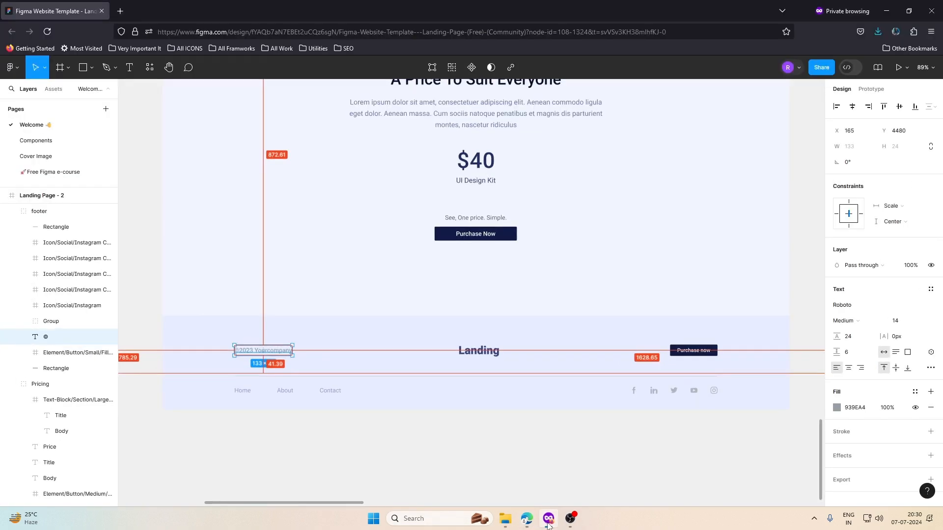
left_click(527, 519)
left_click(77, 326)
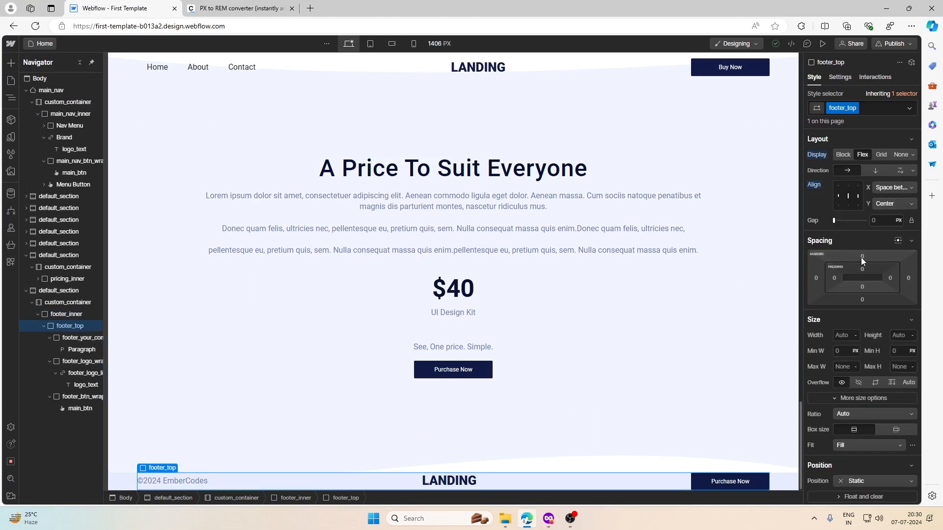
left_click(863, 269)
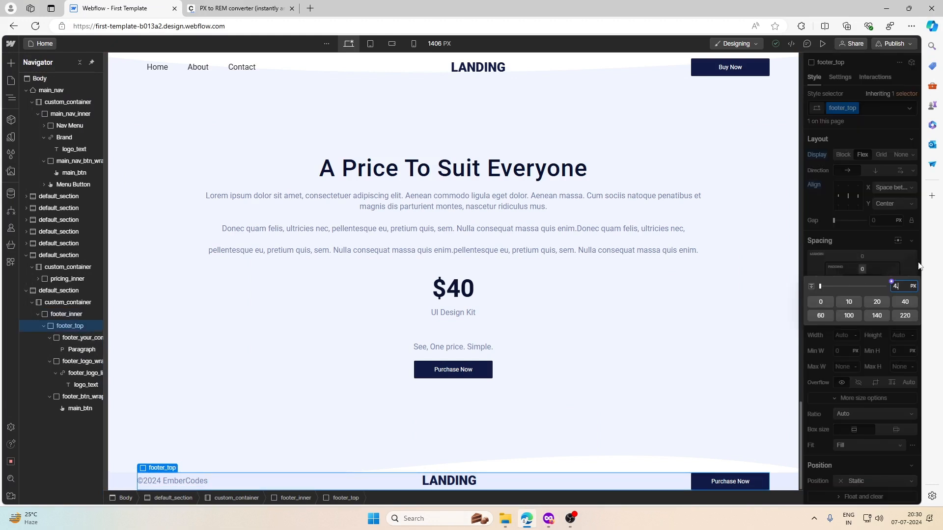
type("4.25rem")
key("Return")
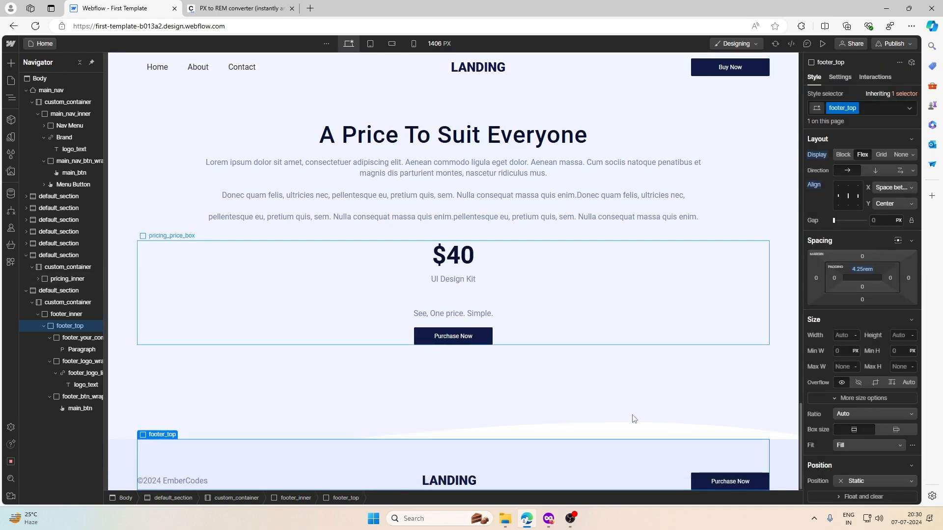
Step: Measure the spacing below the copyright text in Figma and convert 47 px to rem in the converter
left_click(548, 518)
key("alt")
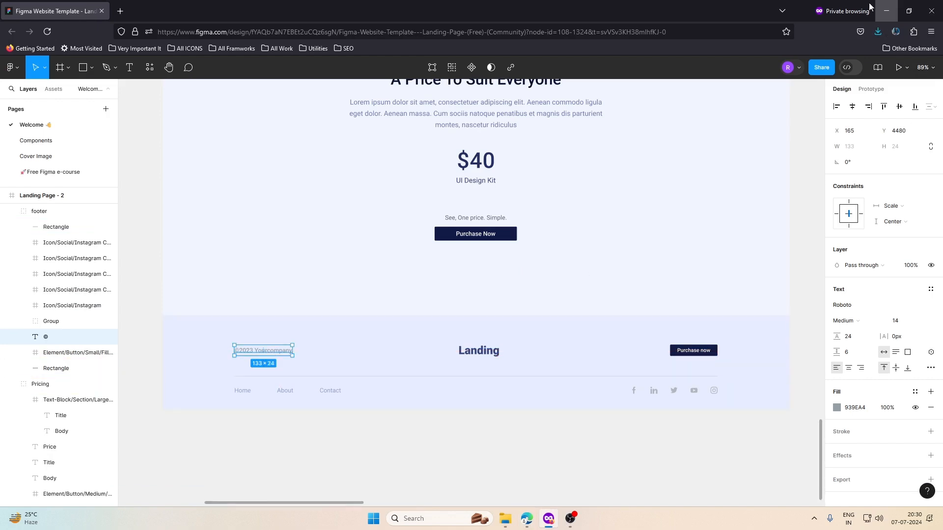
left_click(883, 13)
left_click(251, 4)
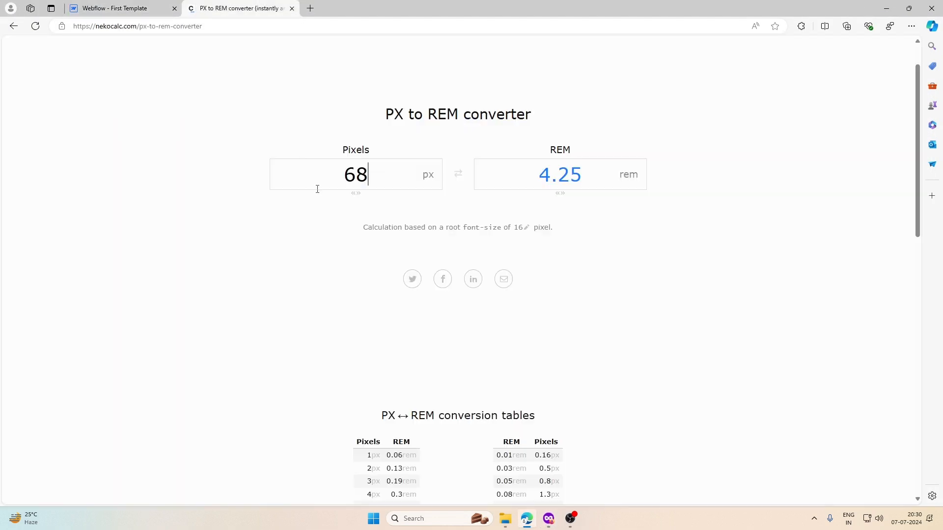
double_click(356, 174)
type("47")
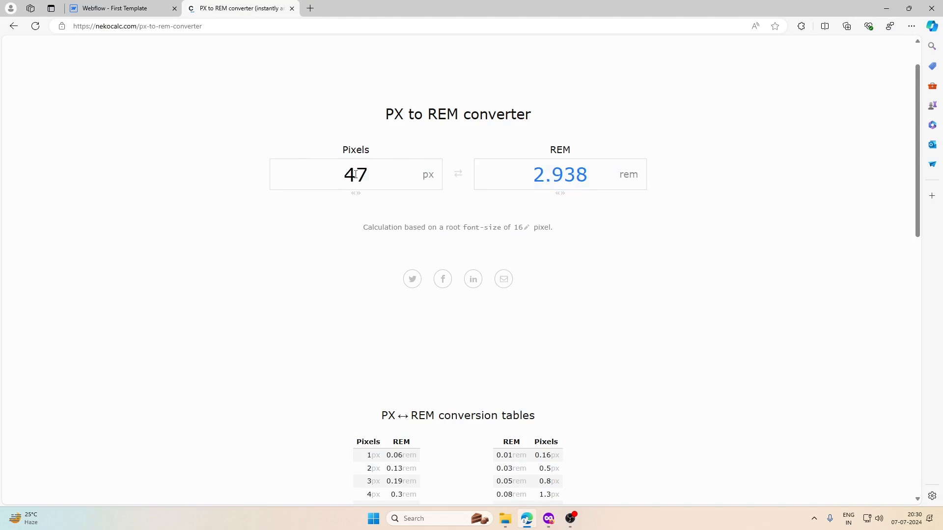
Step: Return to Webflow and set footer_top's bottom padding to 2.93rem
left_click(129, 4)
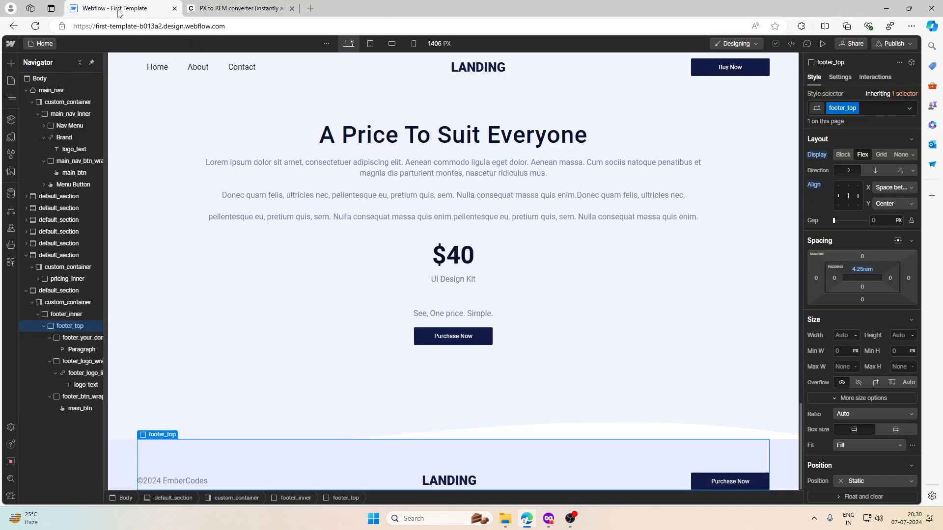
left_click(862, 286)
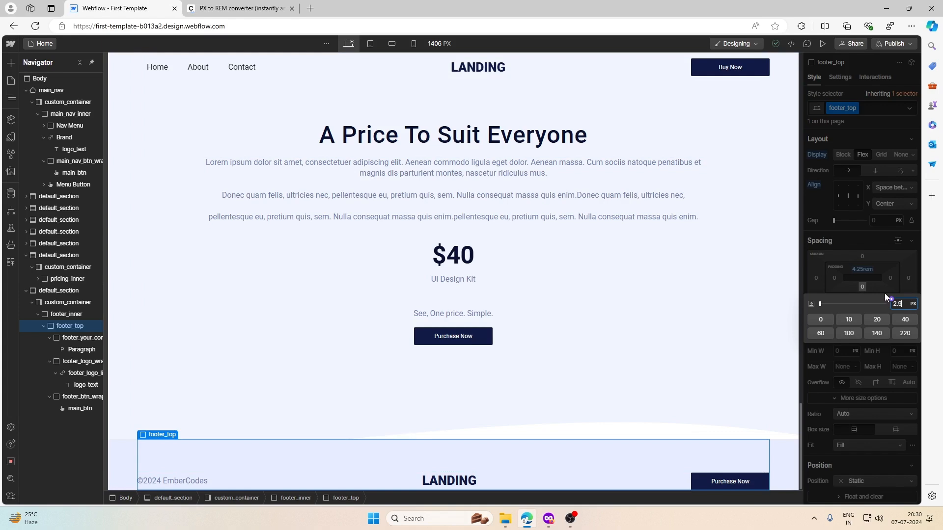
type("2.93")
type("rem")
key("Return")
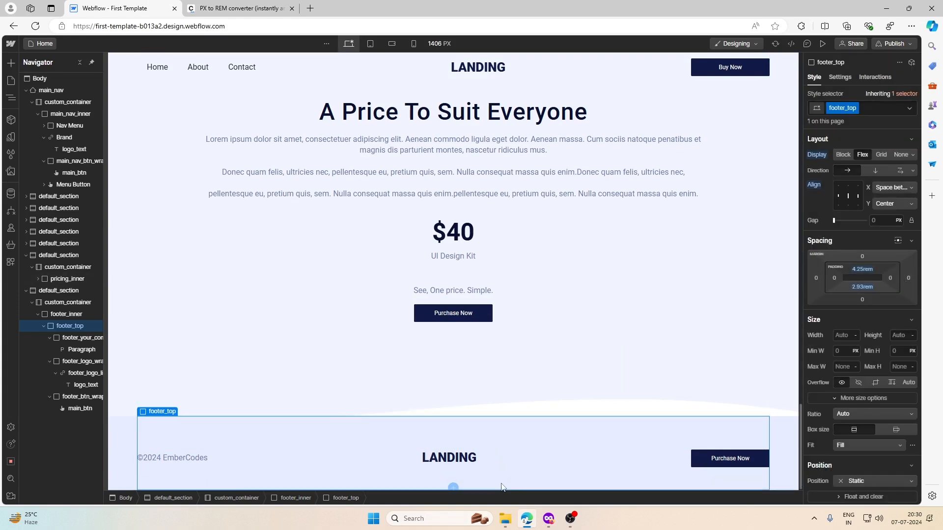
Step: Switch to Figma, copy the fill colour code of the footer's divider line and return to Webflow
mouse_move(152, 417)
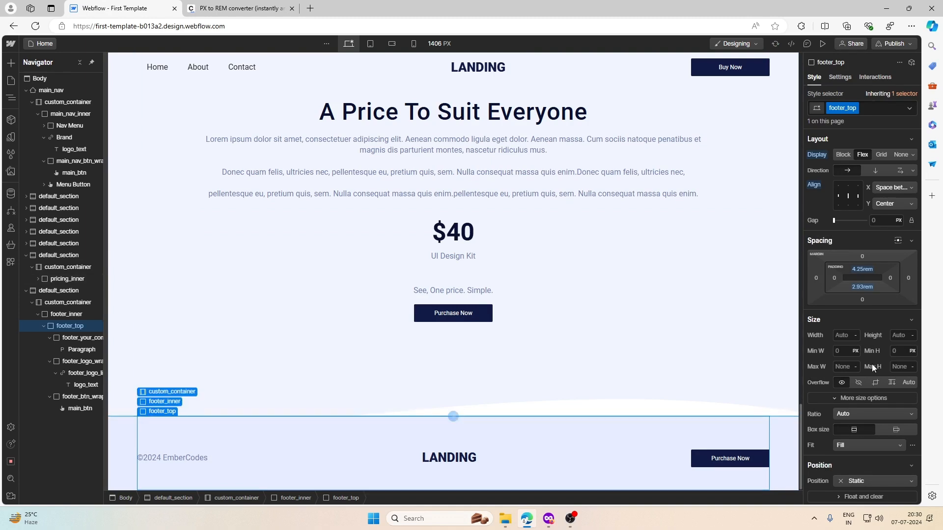
left_click(548, 522)
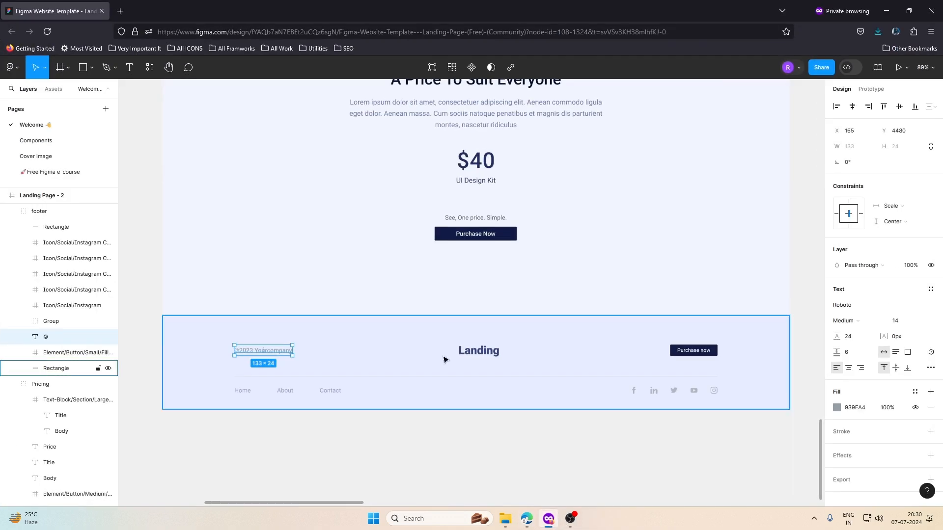
left_click(435, 377)
left_click(858, 309)
key("ctrl+c")
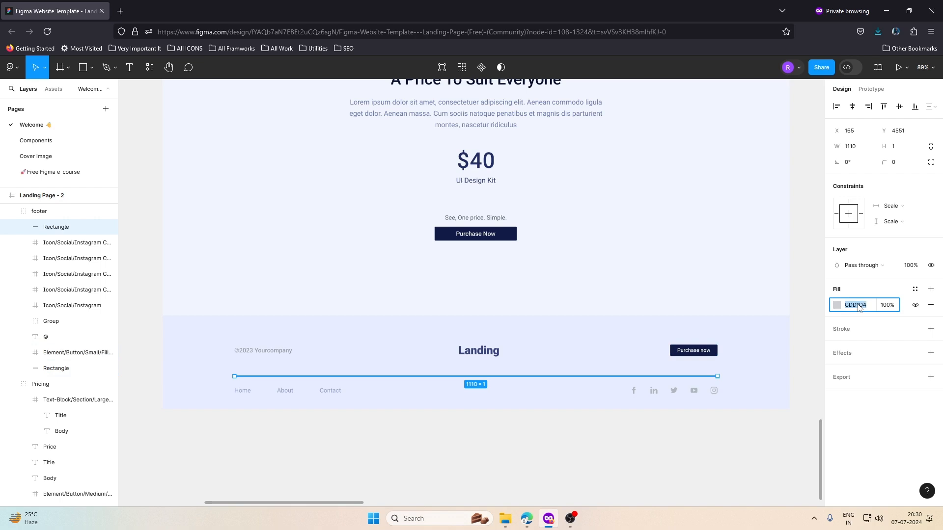
left_click(887, 11)
Step: Give footer_top a thin bottom border in the copied divider colour #cdd1d4
scroll(862, 281, "down", 10)
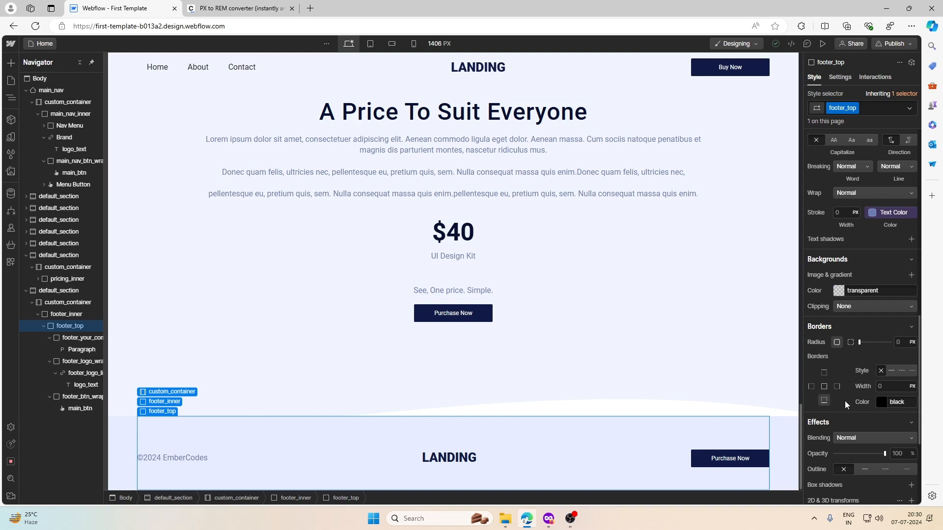
left_click(885, 387)
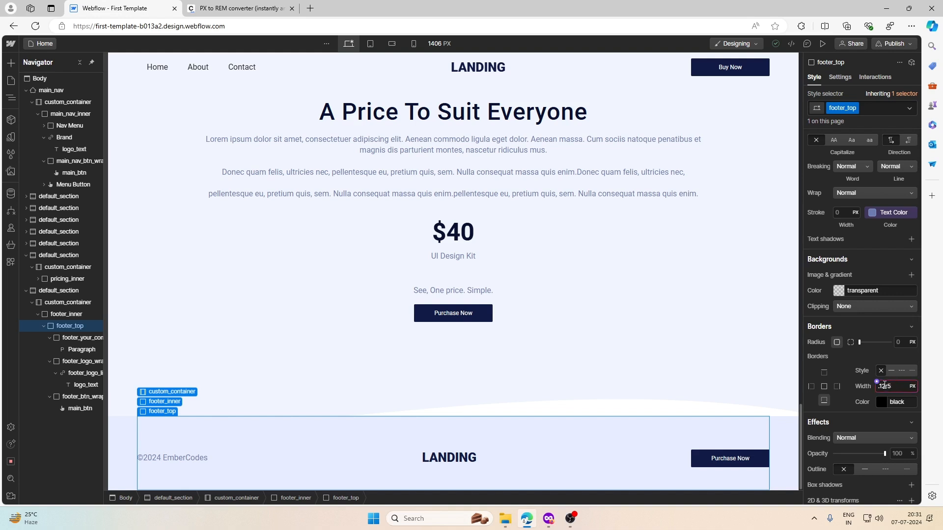
key("Return")
left_click(882, 401)
key("ctrl+v")
key("Return")
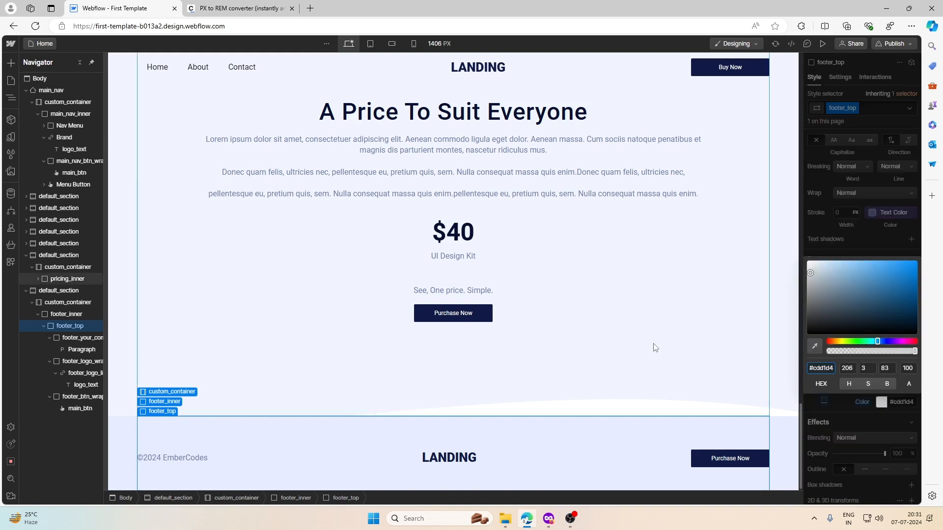
Step: Add a div block inside footer_inner, below footer_top
left_click(151, 403)
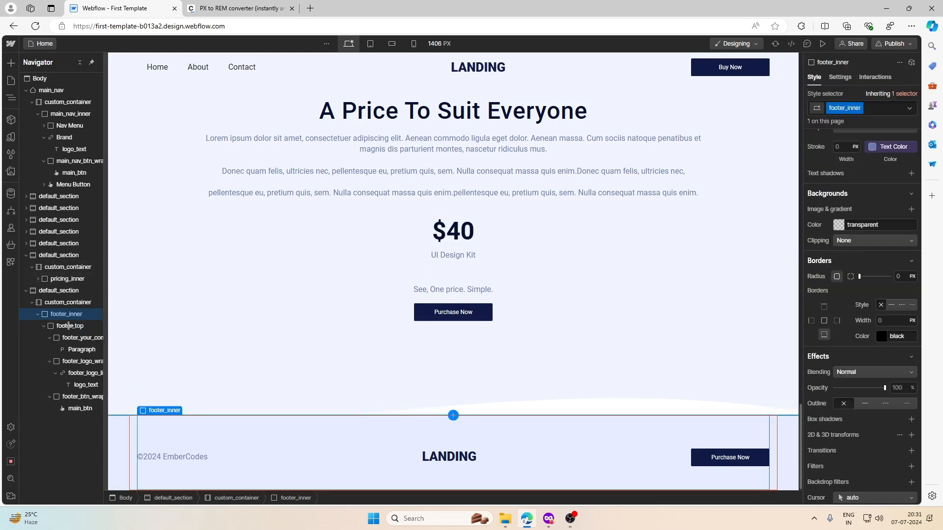
left_click(11, 63)
left_click(42, 271)
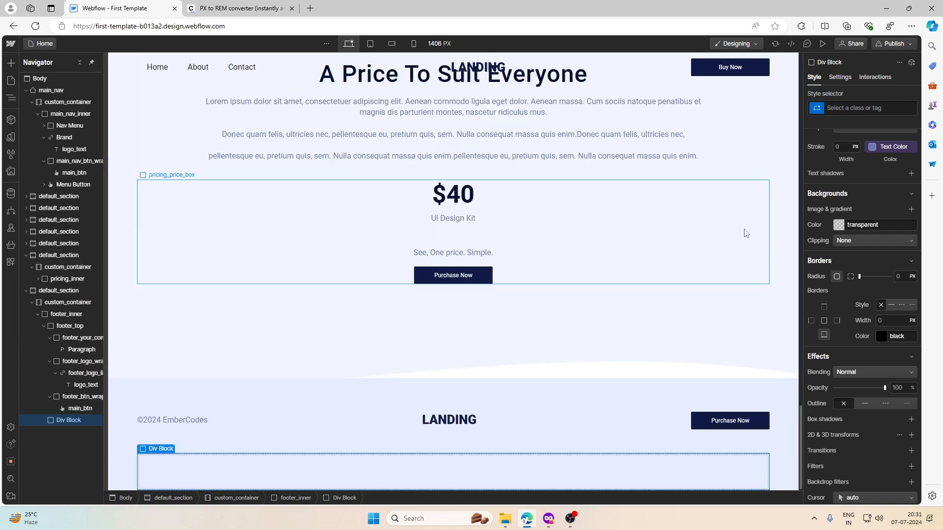
Step: Give the new div block below footer_top the class footer_bottom_wrap
left_click(883, 107)
type("foo")
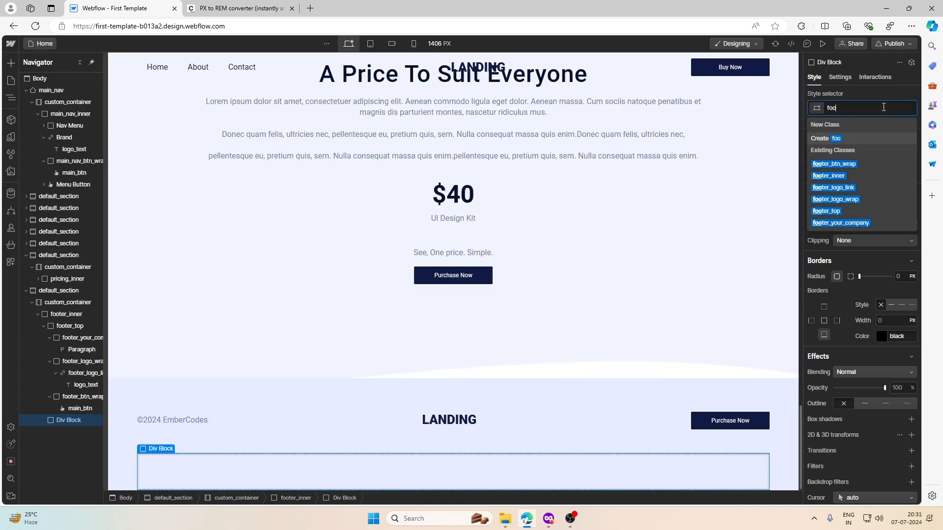
type("ter_bt")
key("BackSpace")
type("ottom")
key("Return")
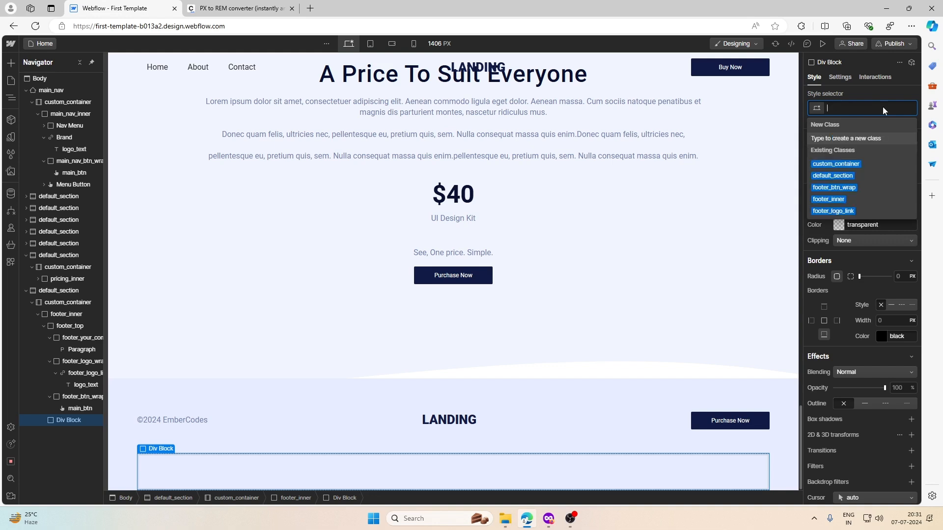
left_click(865, 110)
left_click(862, 123)
type("_wrap")
key("Return")
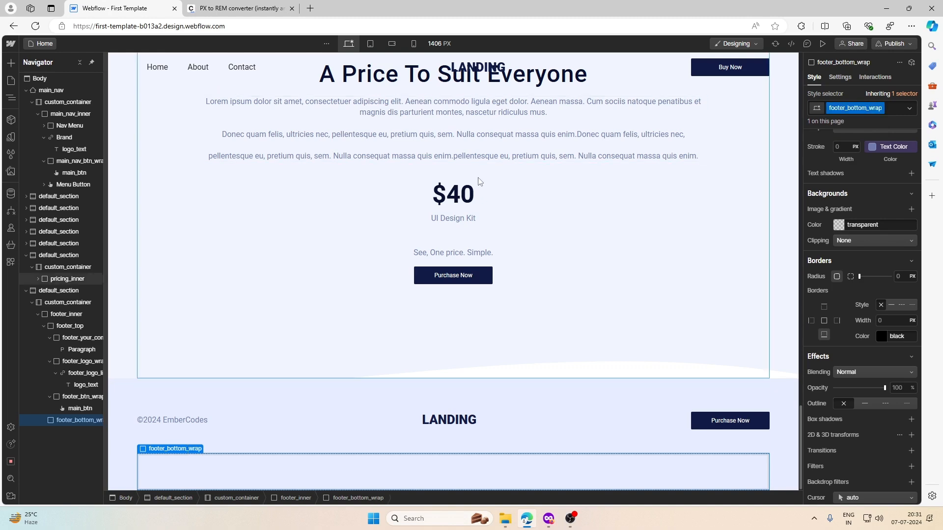
Step: Glance at the footer's bottom row in Figma, return to Webflow and try to paste a copy of the navbar's links into footer_bottom_wrap
left_click(549, 520)
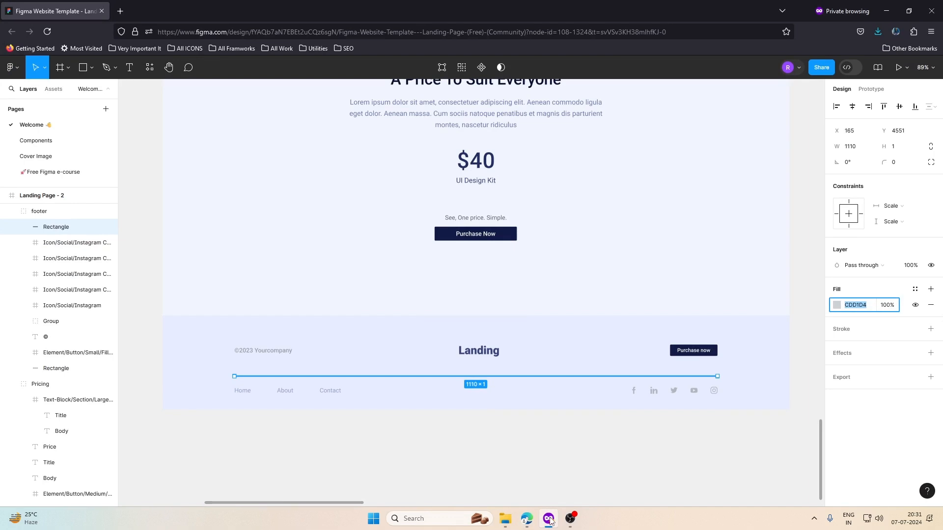
left_click(527, 518)
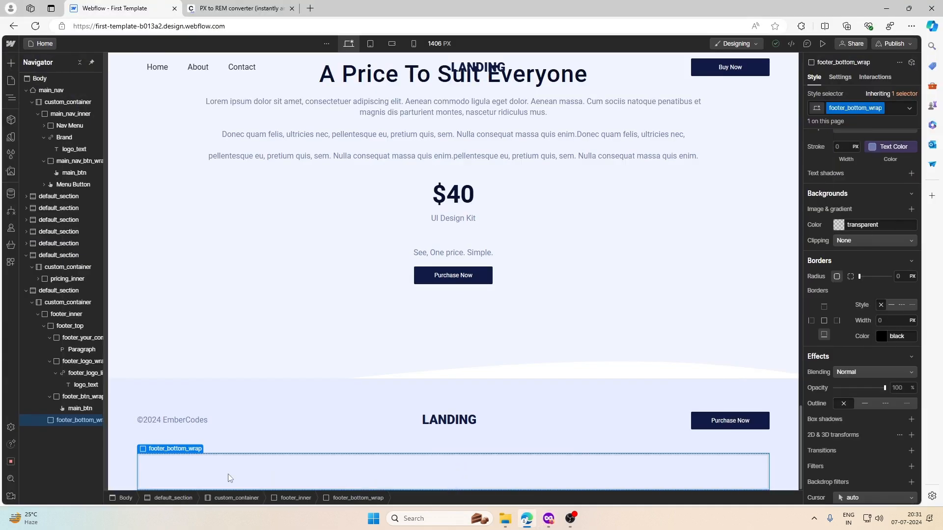
scroll(241, 445, "up", 6)
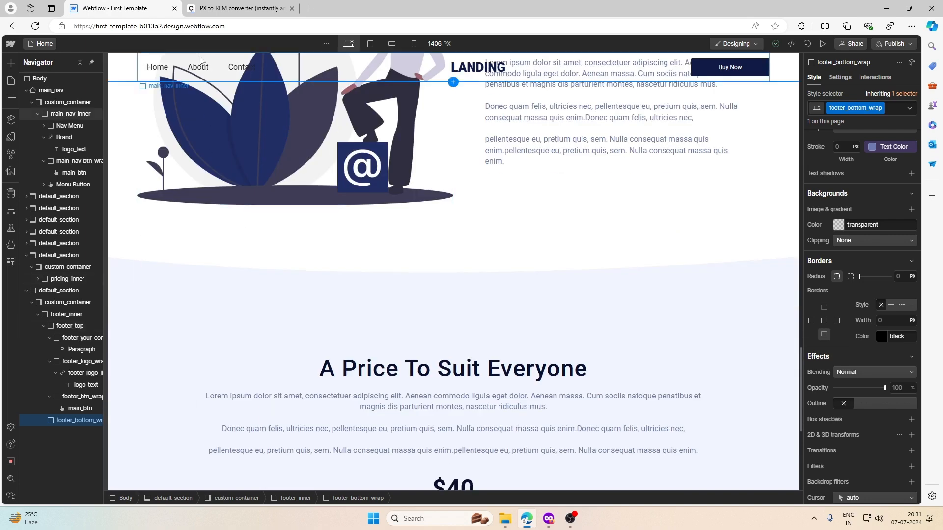
left_click(198, 69)
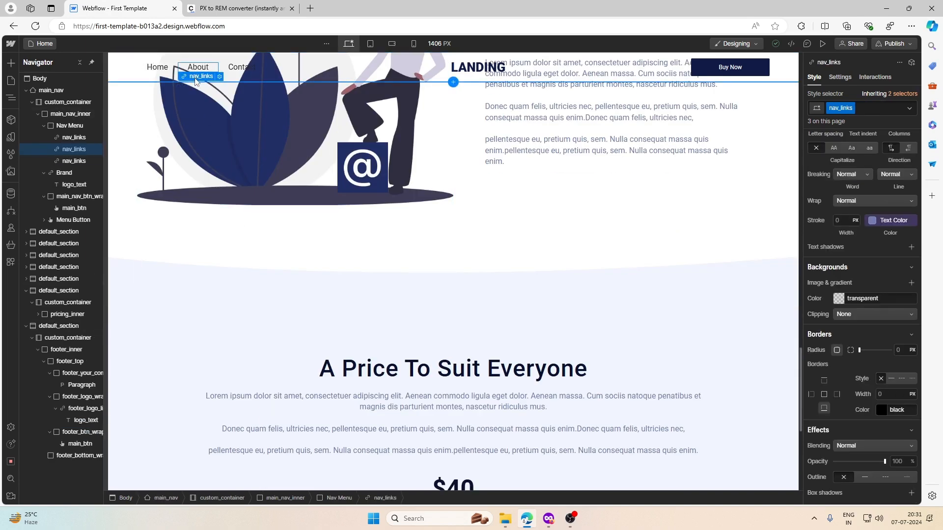
left_click(79, 127)
left_click(44, 127)
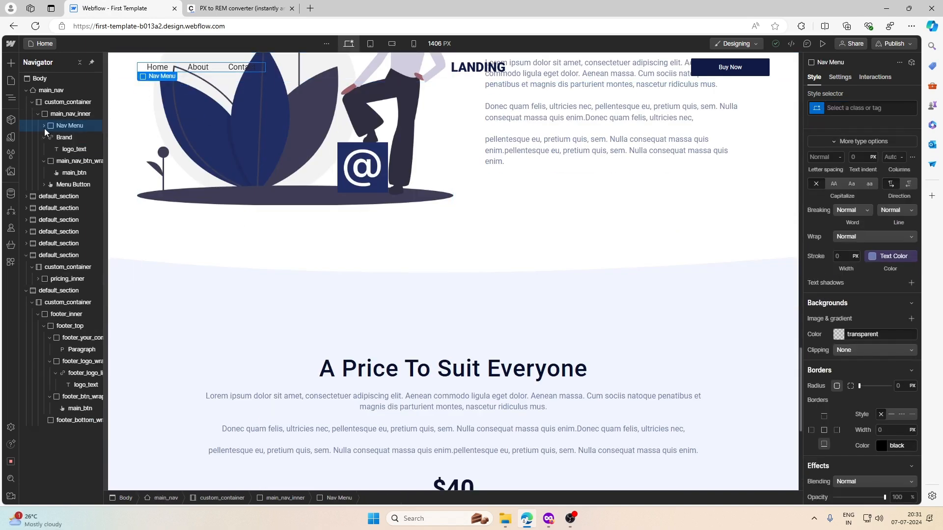
scroll(226, 295, "down", 5)
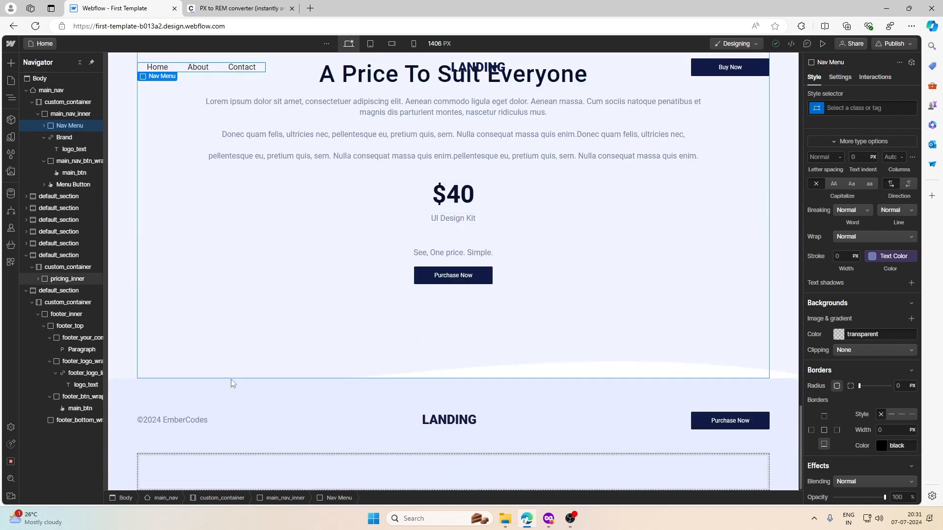
left_click(215, 476)
key("ctrl+v")
scroll(220, 473, "up", 1)
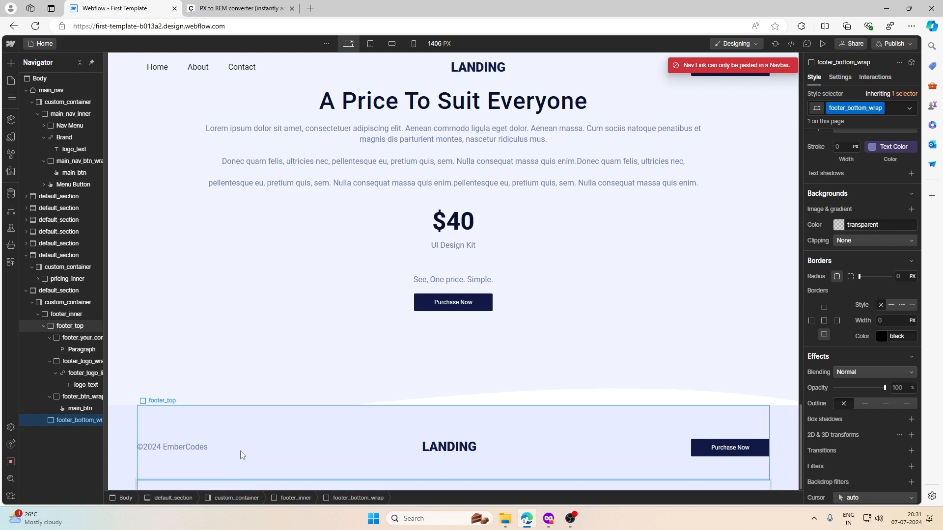
left_click(295, 395)
scroll(295, 396, "down", 1)
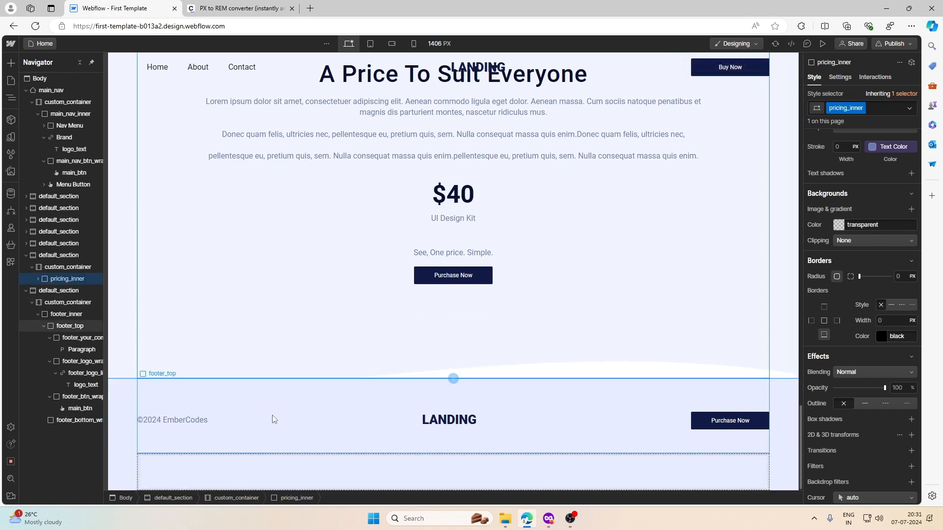
Step: Add a div block inside footer_bottom_wrap and give it the class footer_links_wrap
left_click(201, 471)
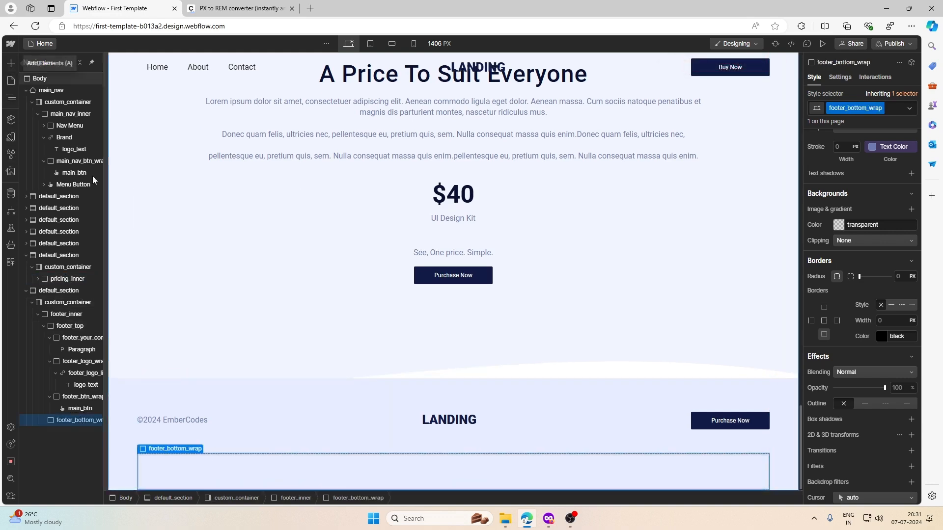
left_click(11, 63)
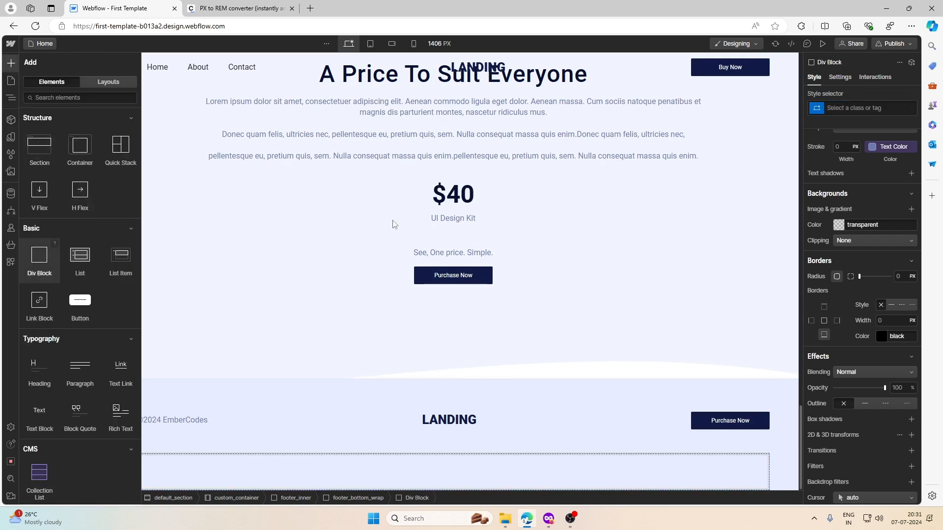
left_click(39, 255)
left_click(836, 107)
type("footer_links")
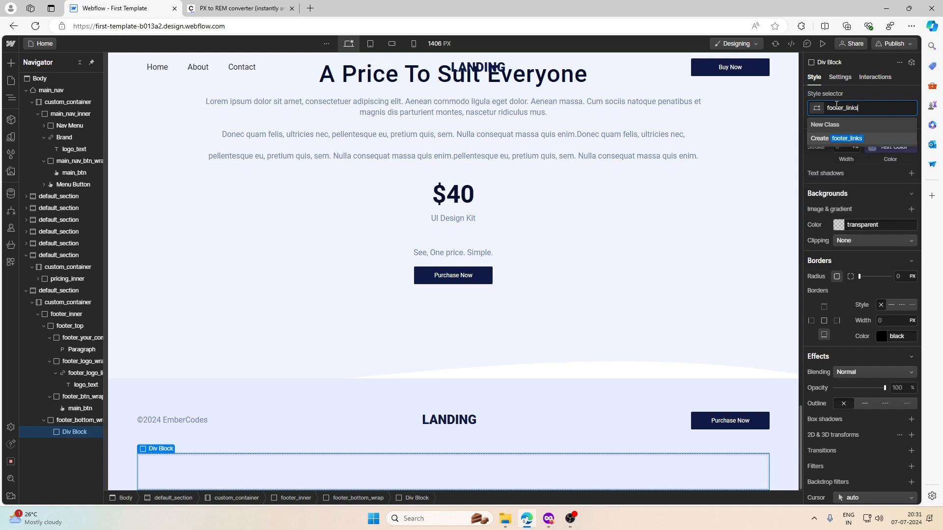
type("_wrap")
key("Return")
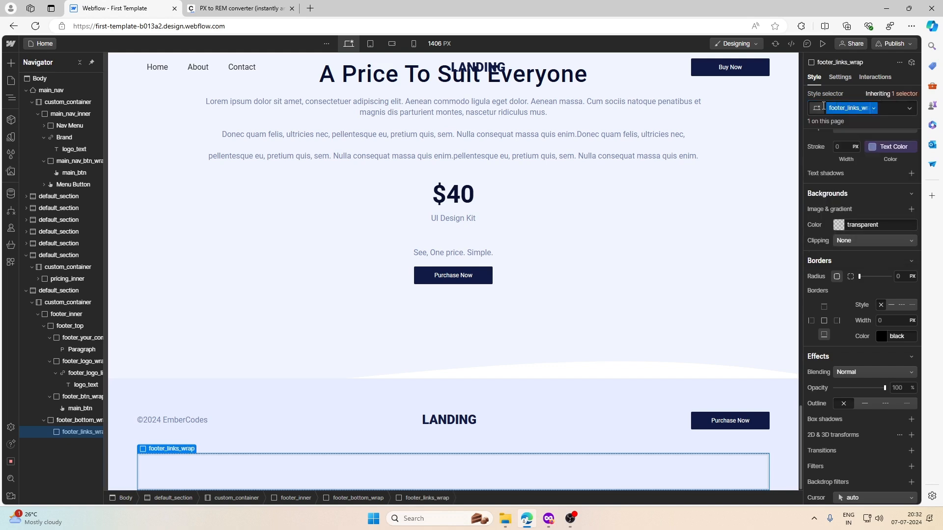
Step: Add a second div block inside footer_bottom_wrap, after footer_links_wrap, with the class footer_socail_wrap
left_click(181, 450)
left_click(181, 439)
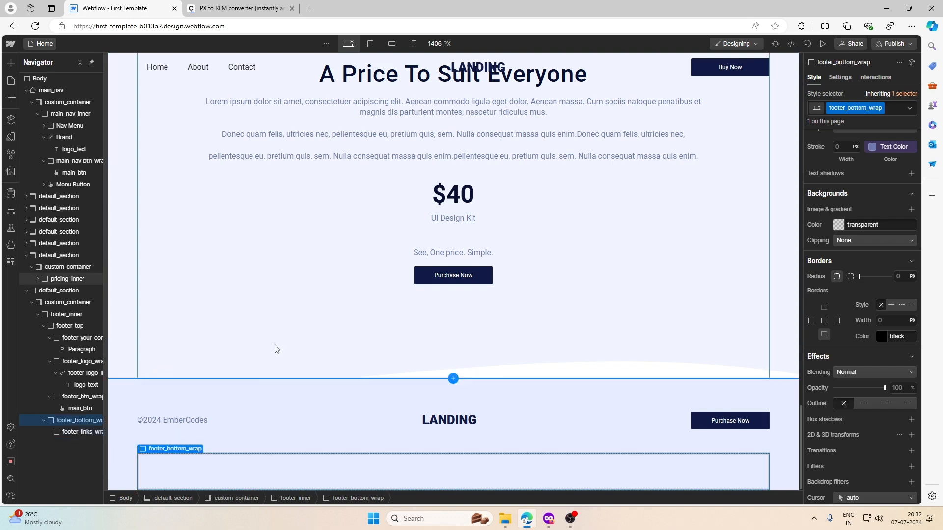
left_click(894, 109)
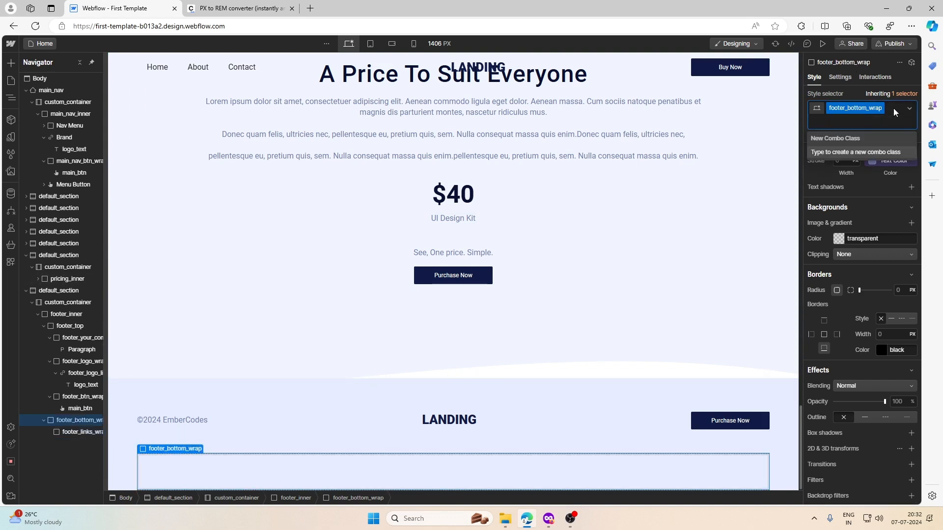
left_click(147, 446)
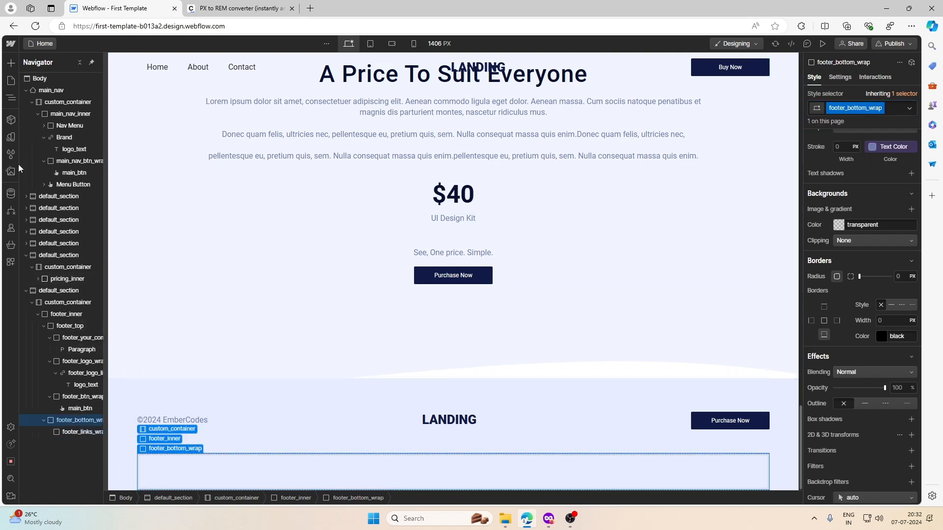
left_click(11, 62)
left_click(39, 279)
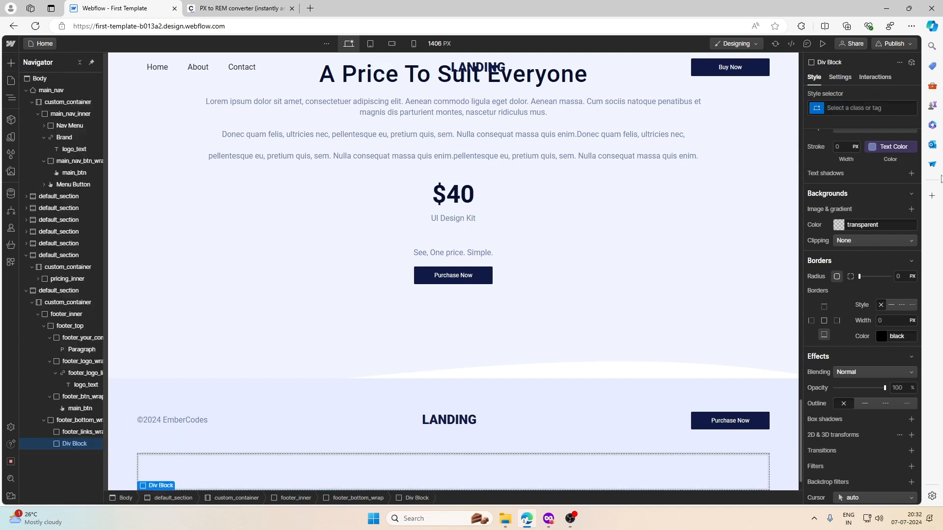
left_click(878, 107)
type("footer_socail")
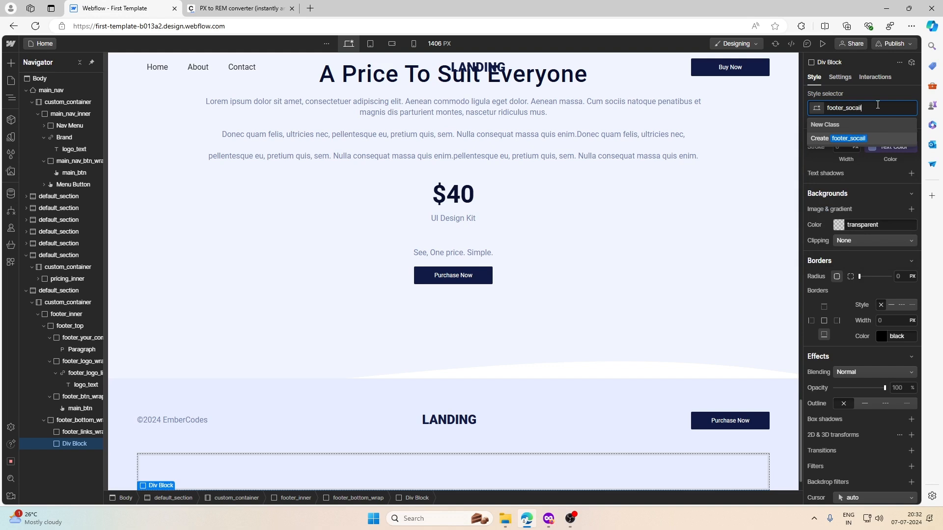
type("_wrap")
key("Return")
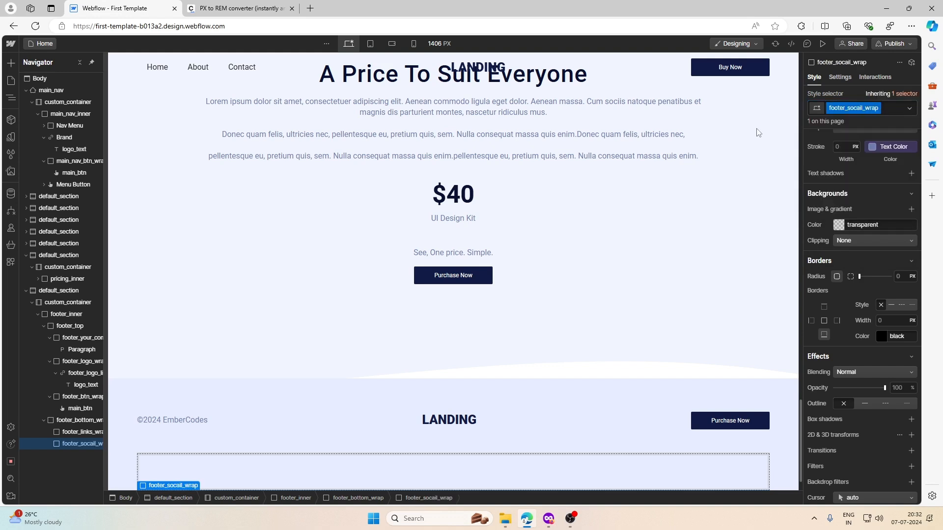
Step: Add a text link inside footer_links_wrap and label it Home, matching the first footer link in Figma
scroll(491, 339, "down", 1)
left_click(284, 428)
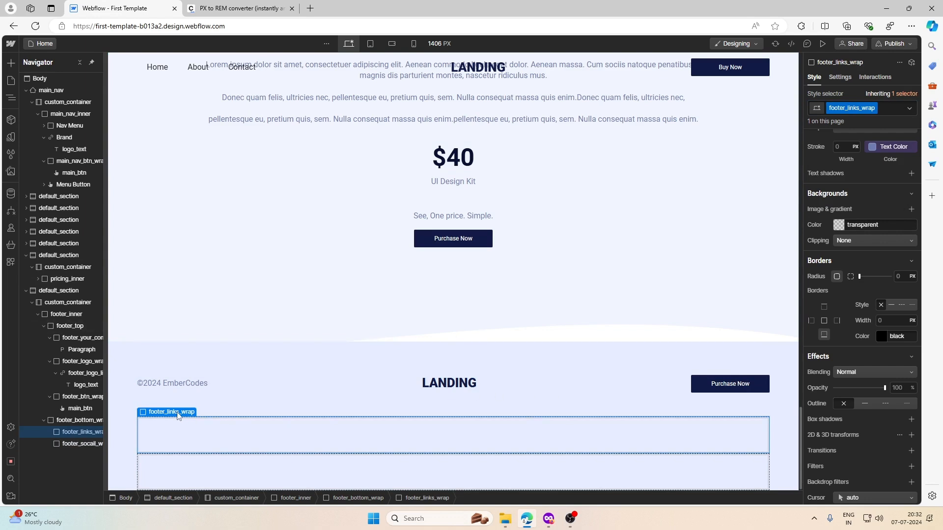
mouse_move(178, 416)
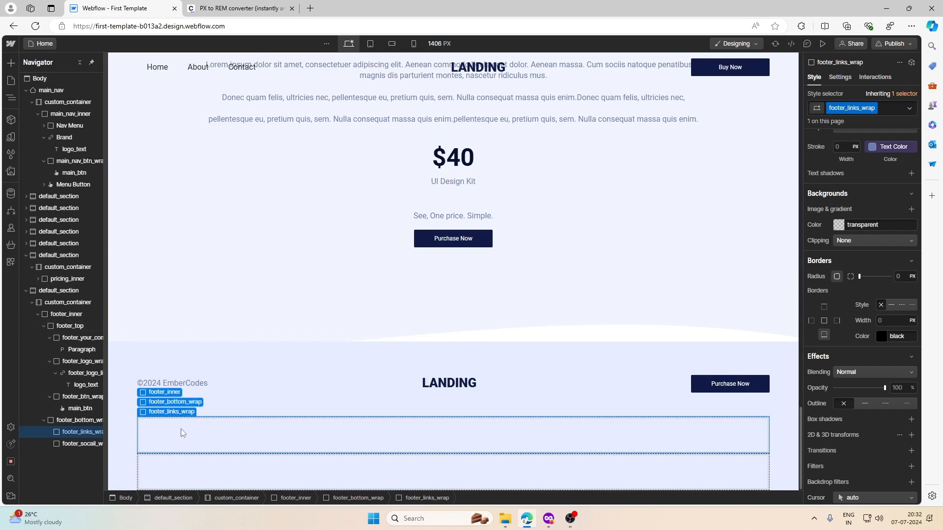
left_click(10, 62)
left_click(115, 368)
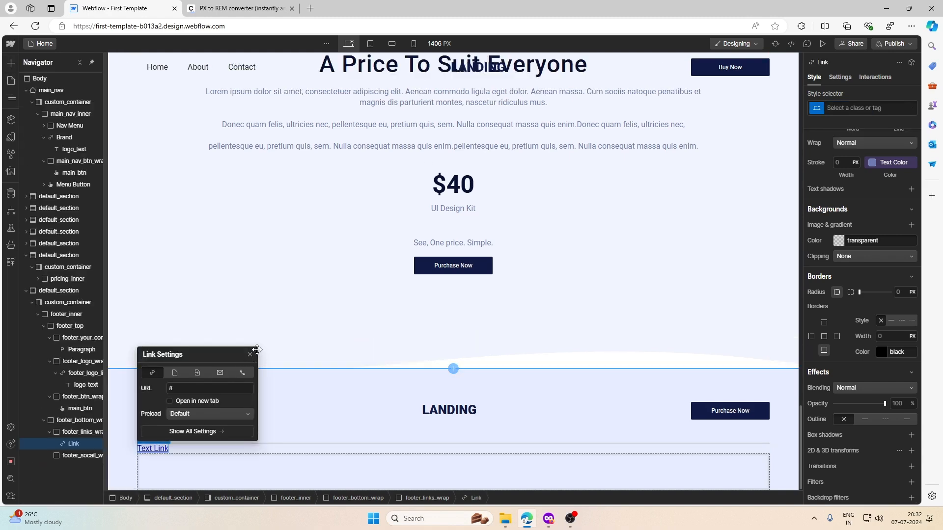
left_click(549, 520)
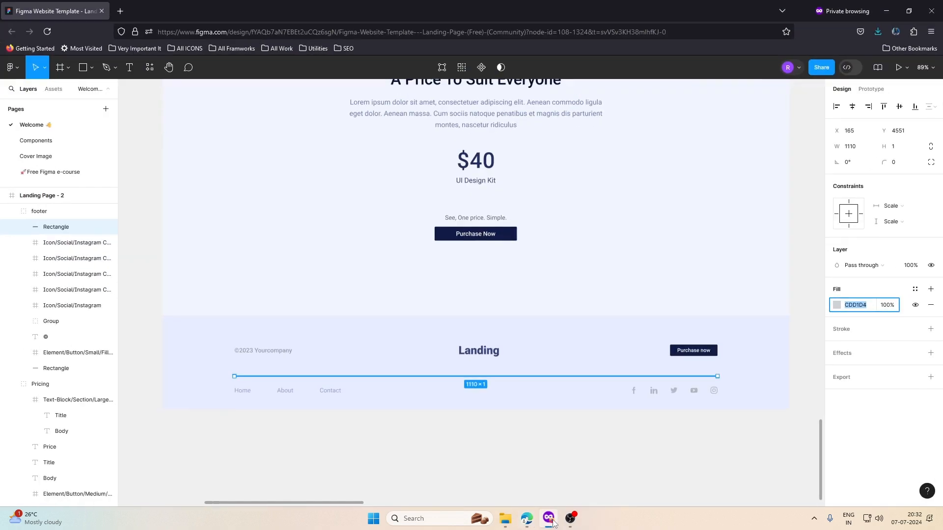
left_click(244, 394)
left_click(244, 396)
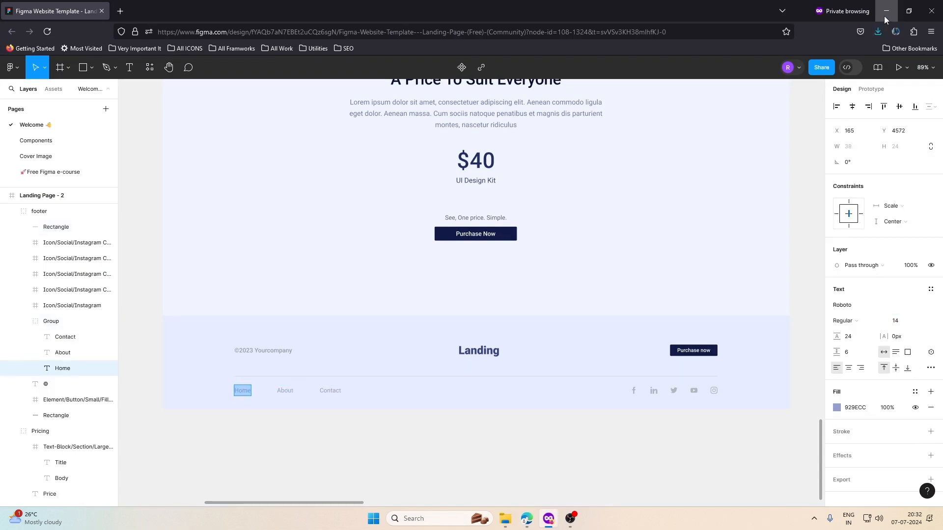
key("alt+Tab")
double_click(151, 450)
type("Home")
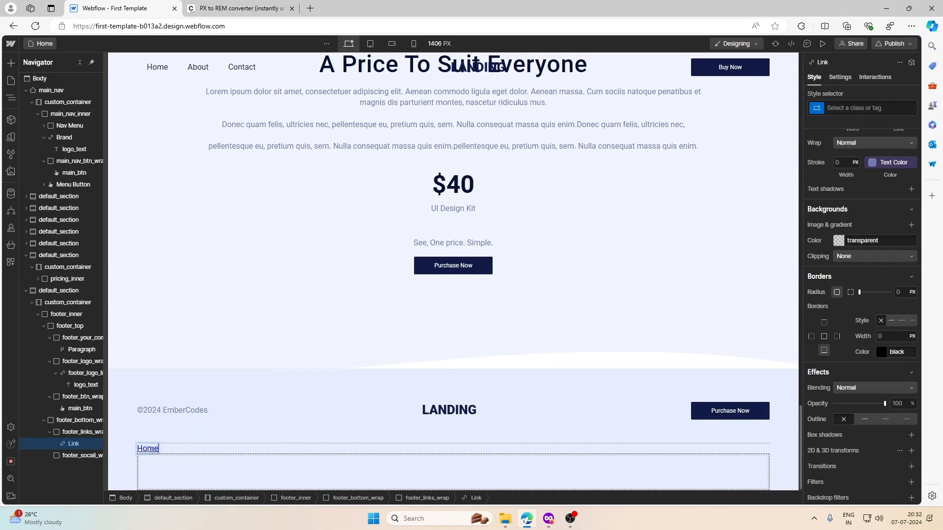
Step: Give the footer's Home link the class footer_nav_links
left_click(183, 449)
left_click(155, 449)
left_click(865, 107)
type("footer")
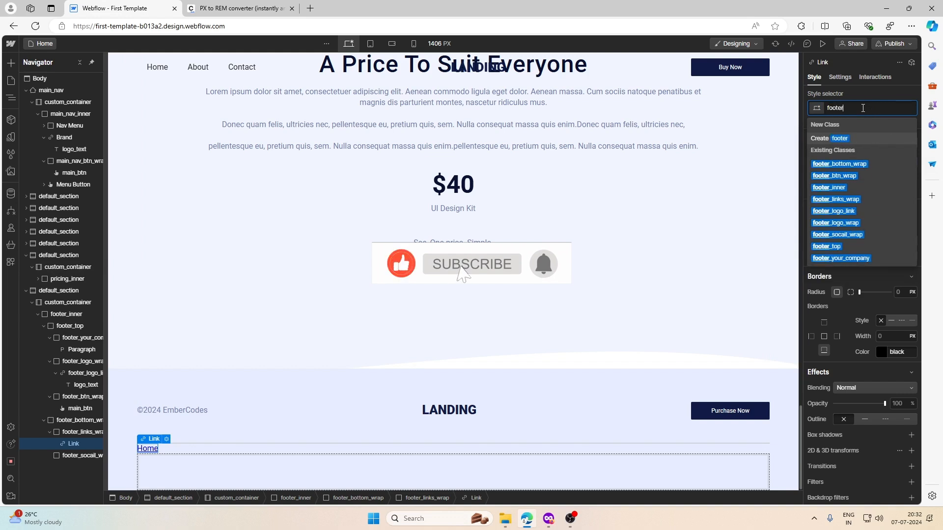
type("_nav_links")
key("Return")
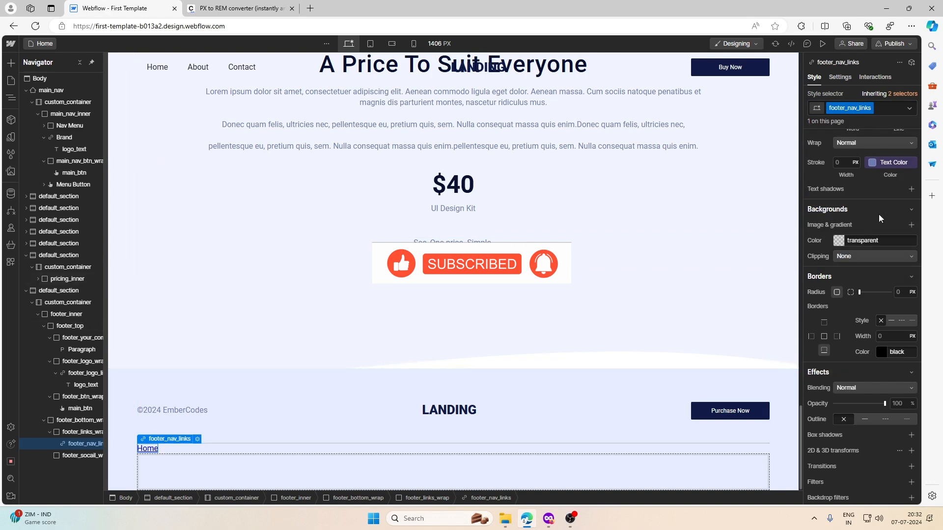
Step: Check the Home link's text style in Figma, return to Webflow and set the footer_nav_links font size to 0.875rem
scroll(877, 214, "up", 5)
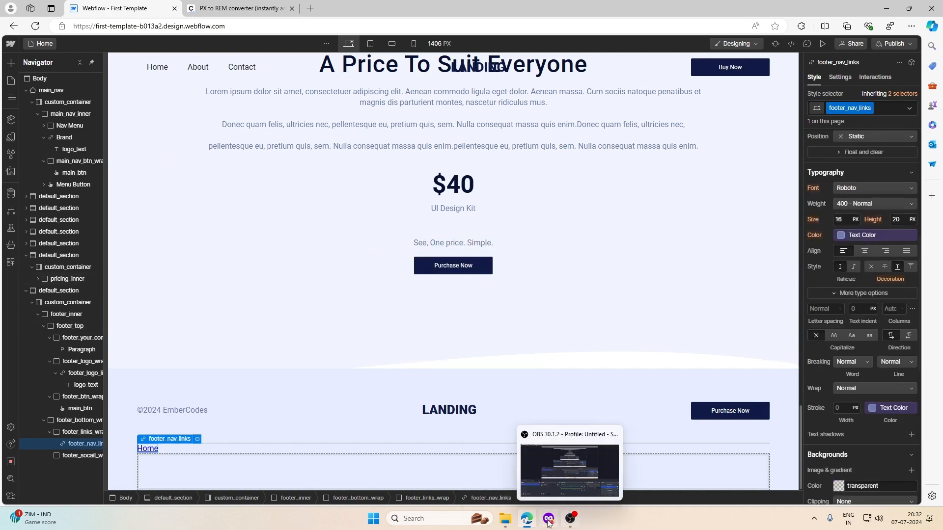
left_click(549, 519)
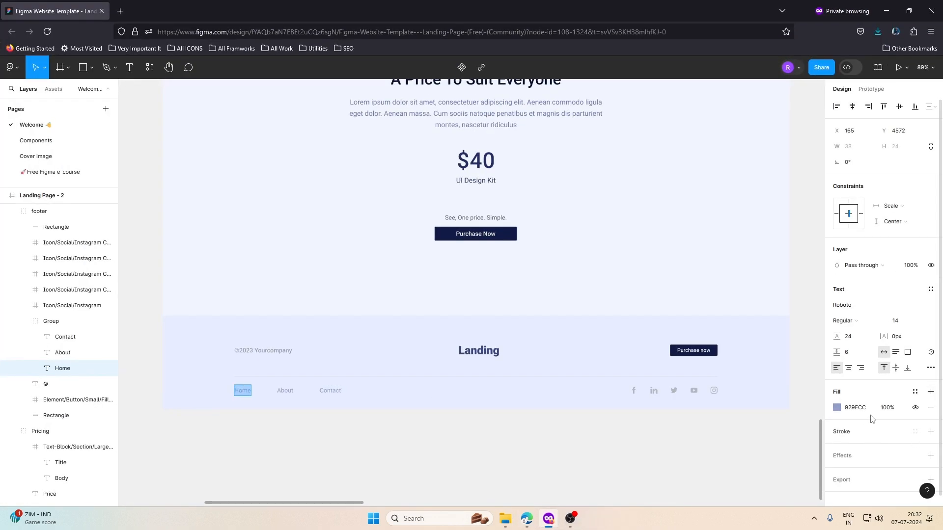
left_click(884, 13)
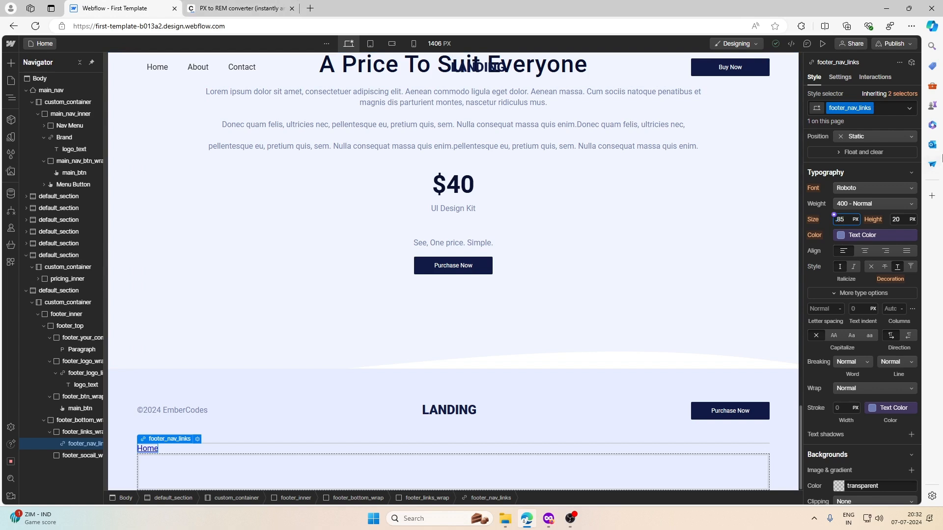
type("m")
key("Return")
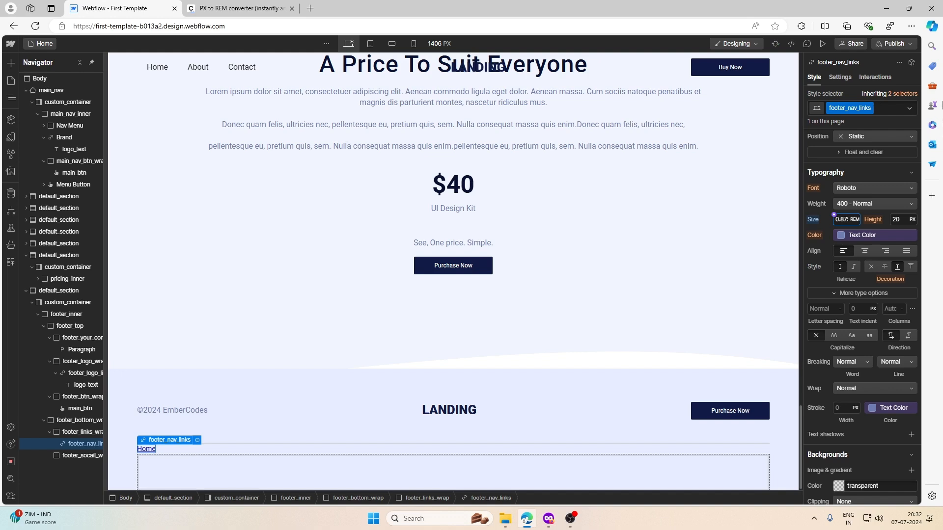
Step: Apply the Text Color swatch to footer_nav_links and remove its underline decoration
left_click(842, 235)
left_click(833, 311)
left_click(871, 267)
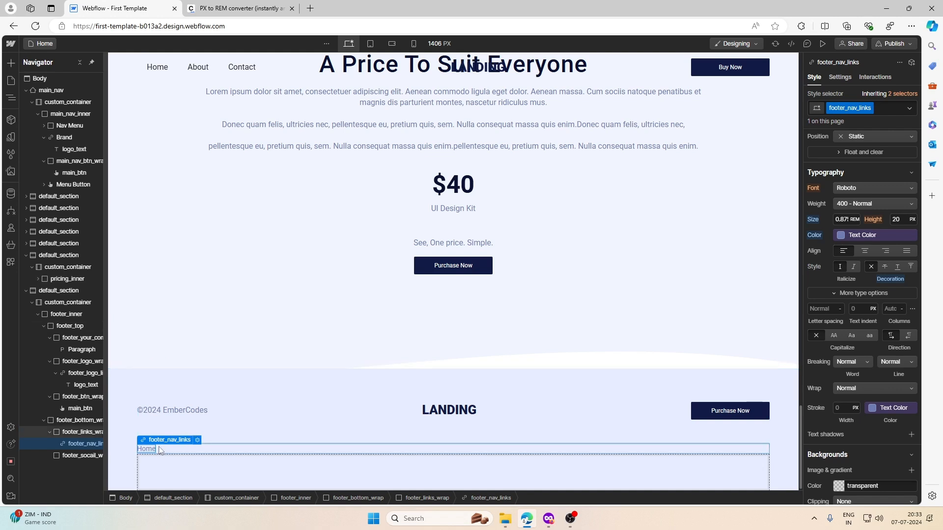
Step: Duplicate the footer's Home link and relabel the copy About, matching the second footer link in Figma
key("ctrl+v")
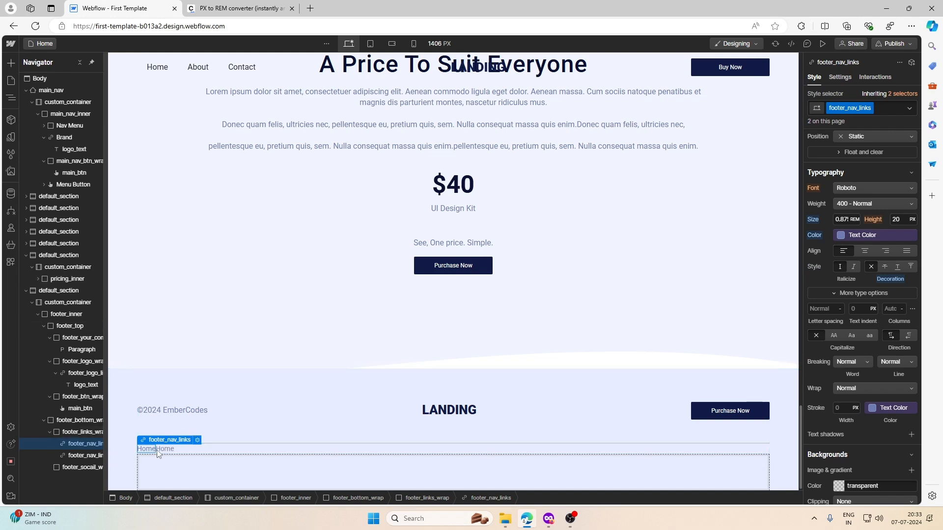
left_click(165, 449)
left_click(549, 521)
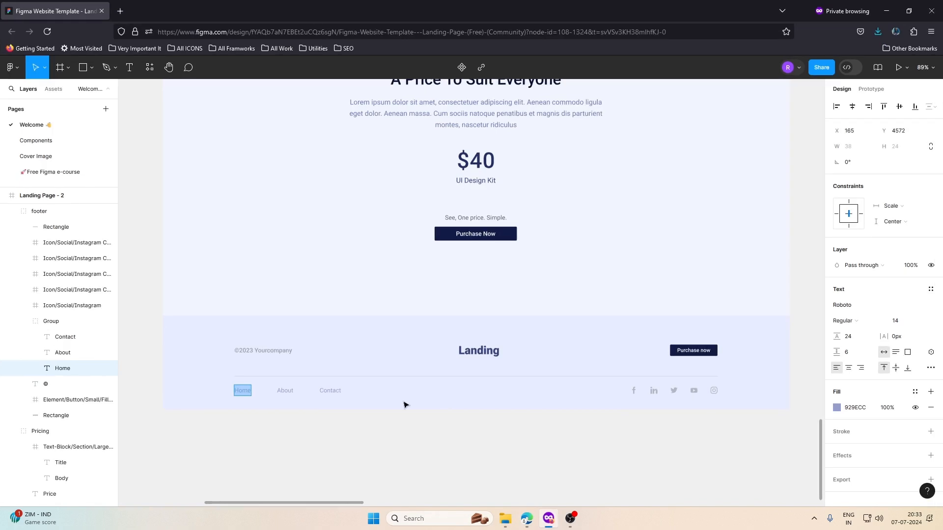
left_click(287, 391)
left_click(886, 11)
double_click(165, 448)
type("About")
key("Escape")
Step: Duplicate the footer's About link and relabel the copy Contact, matching the third footer link in Figma
key("ctrl+c")
key("ctrl+v")
left_click(548, 519)
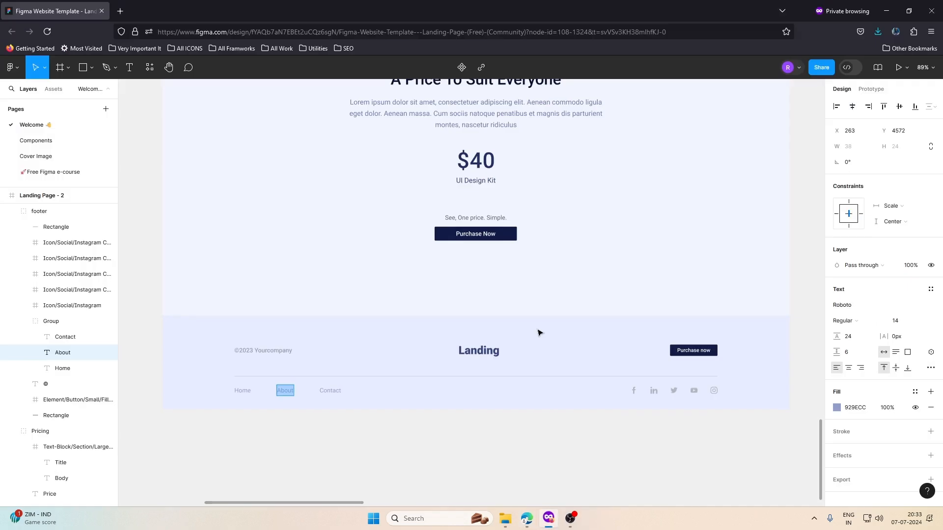
double_click(344, 390)
double_click(344, 391)
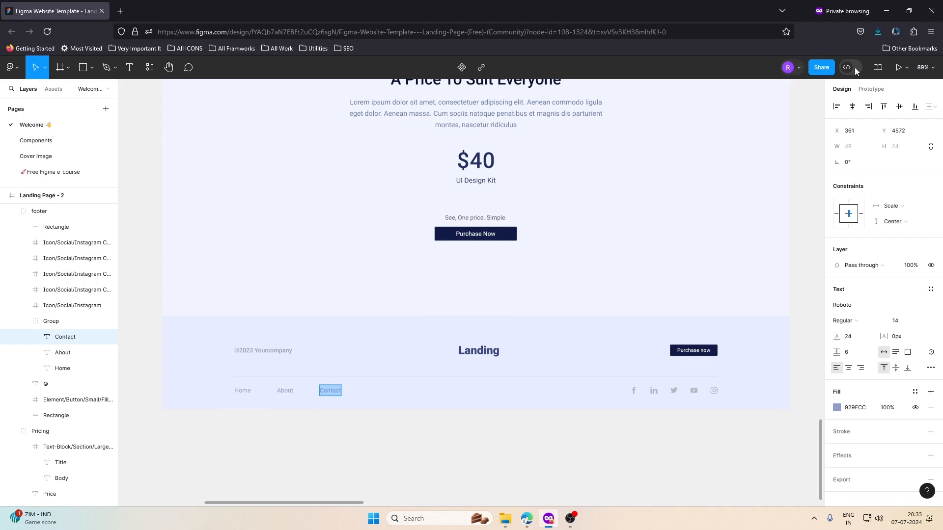
left_click(886, 11)
double_click(183, 449)
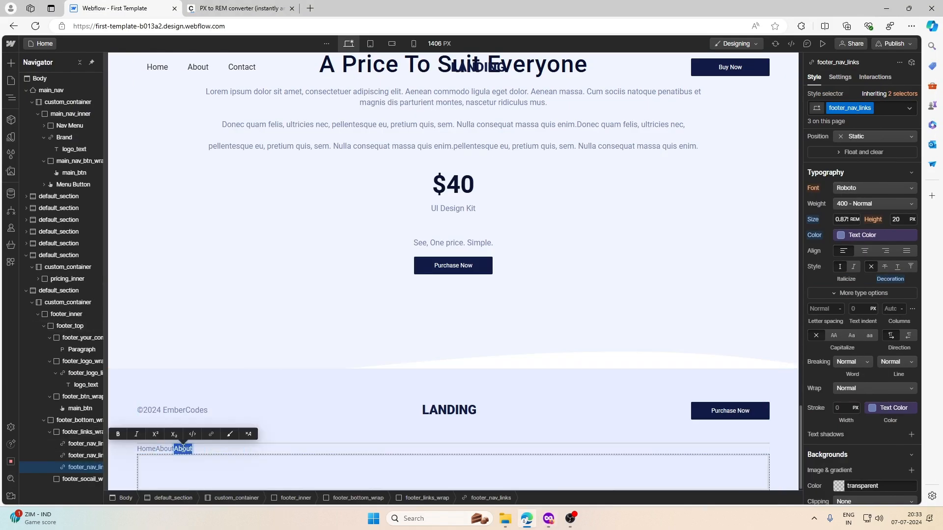
key("ctrl+v")
Step: Set footer_links_wrap to a horizontal Flex layout and add a gap between its links
left_click(219, 451)
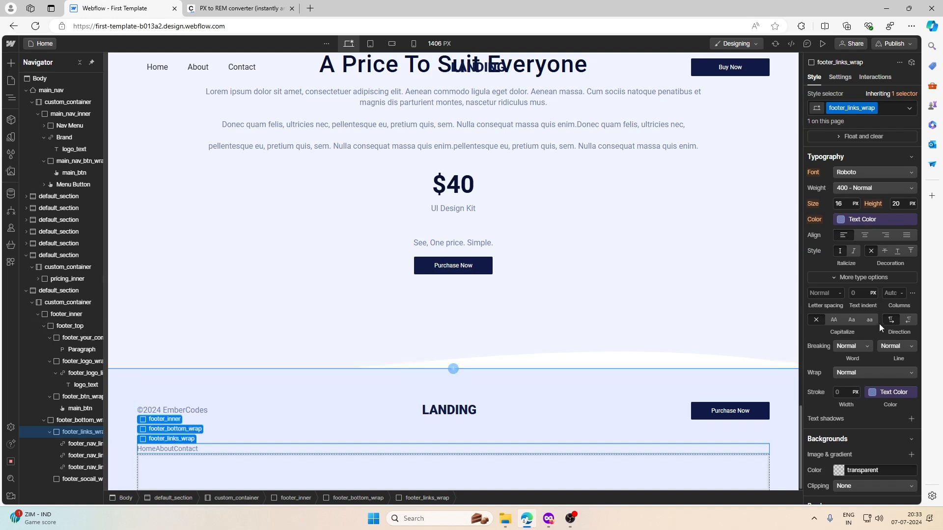
scroll(876, 304, "up", 5)
left_click(859, 156)
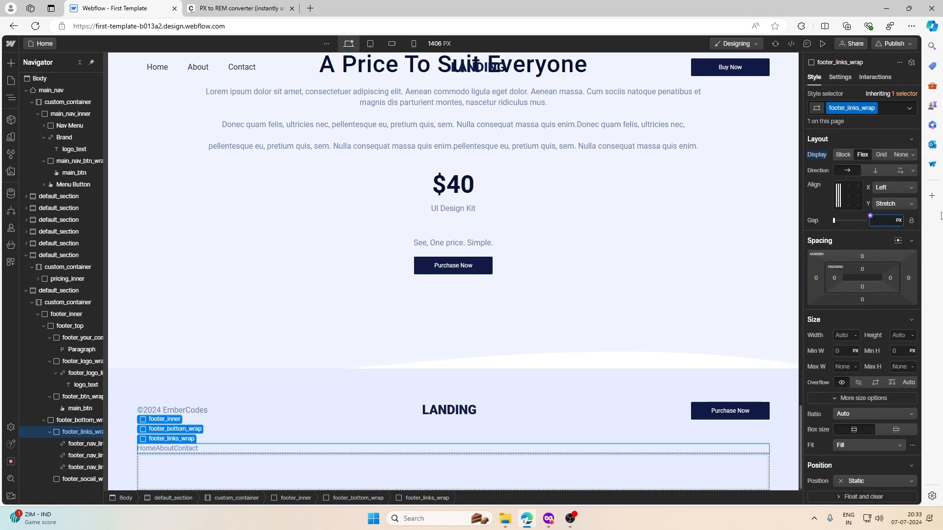
type("m")
key("Return")
Step: Switch to Figma and export the footer's social icons as PNGs at 2x, starting with the Facebook icon
left_click(316, 467)
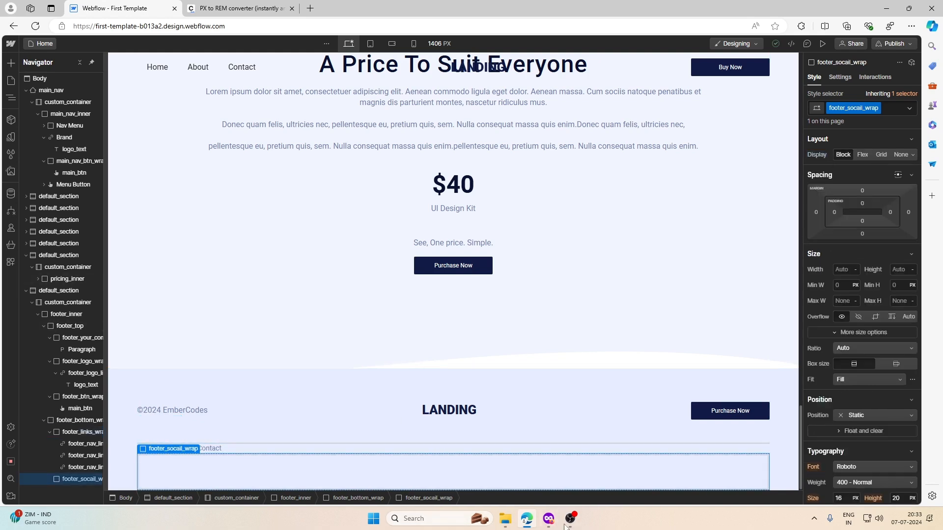
left_click(11, 62)
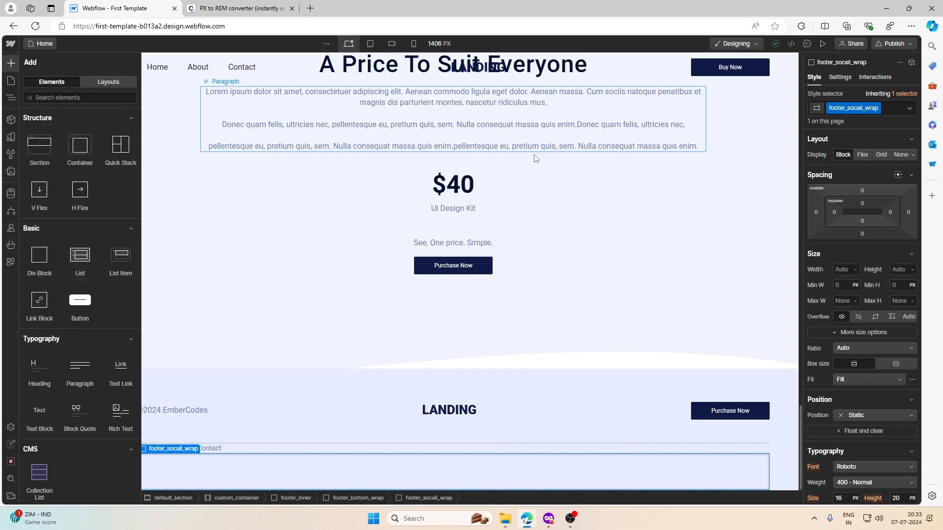
left_click(549, 519)
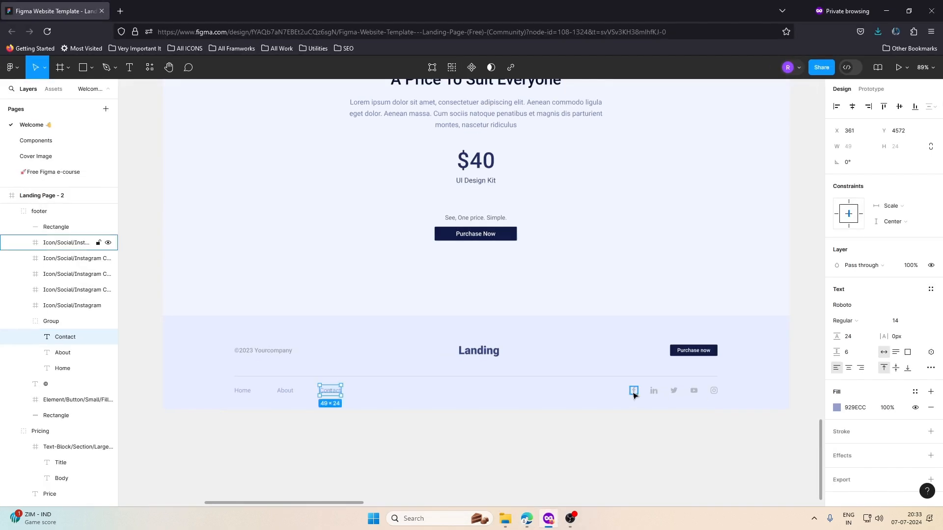
left_click(632, 392)
scroll(874, 462, "down", 5)
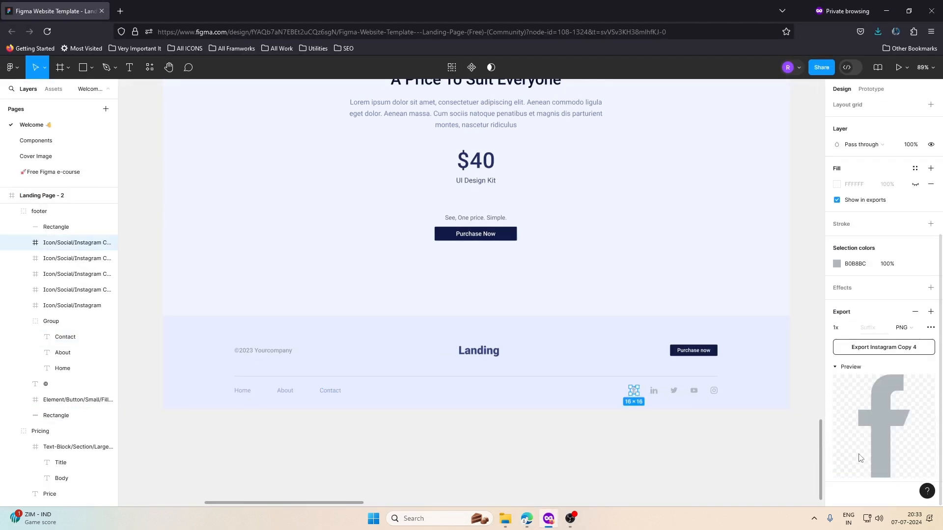
left_click(836, 327)
left_click(841, 355)
left_click(879, 347)
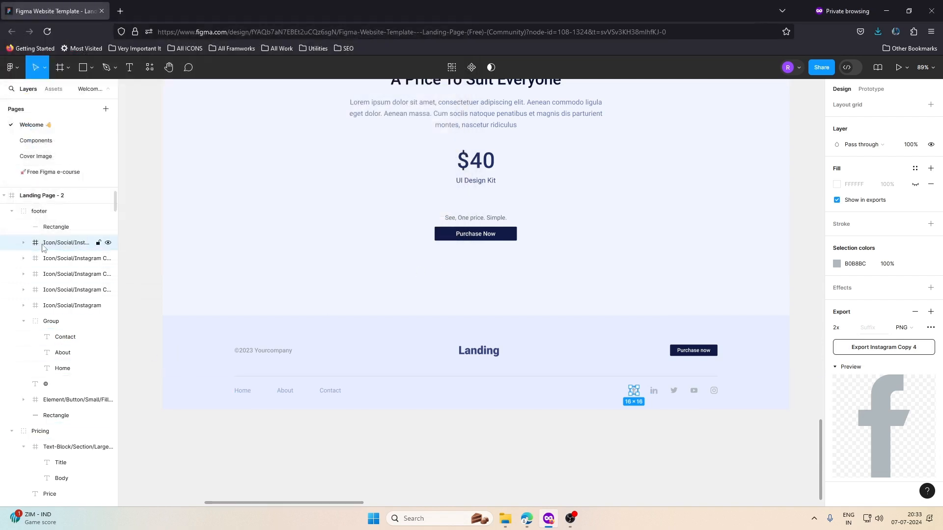
left_click(72, 321)
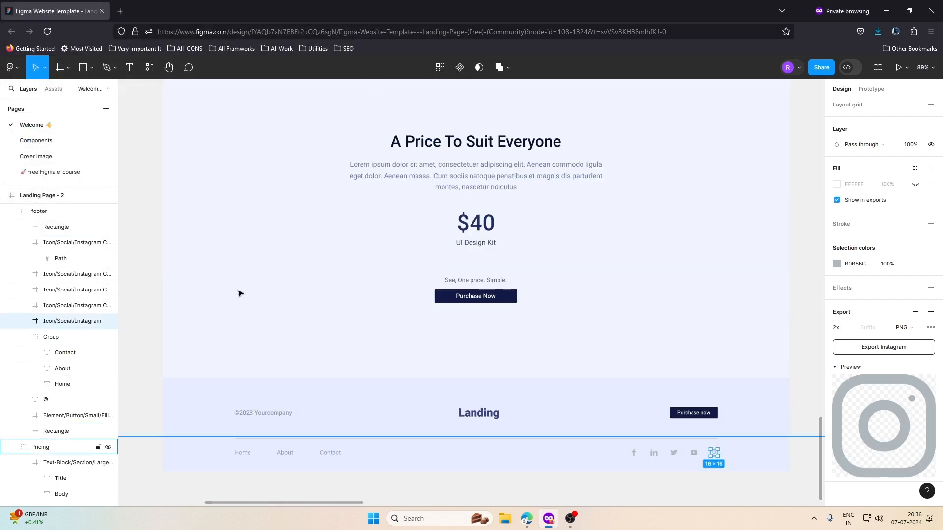
Step: Return to Webflow, add a link block inside footer_socail_wrap and give it the class socail_link_wrap
left_click(527, 519)
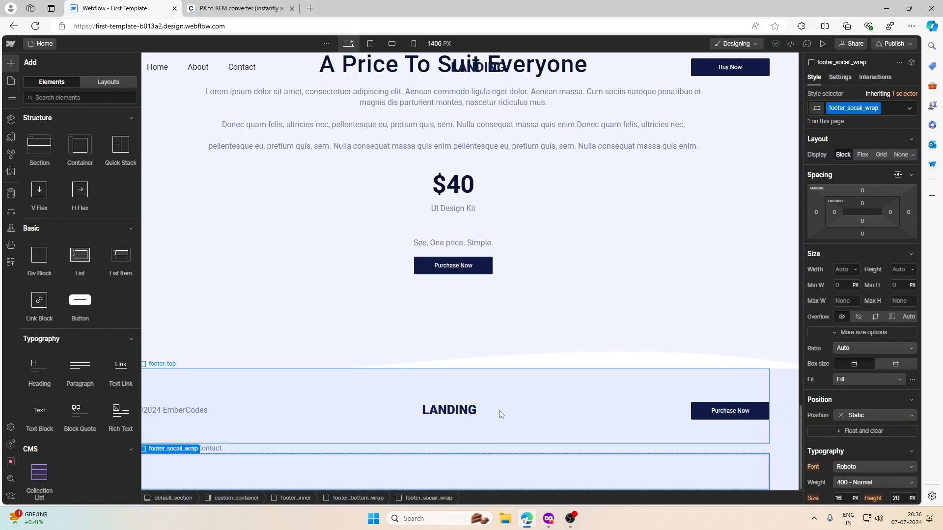
left_click(500, 415)
left_click(304, 474)
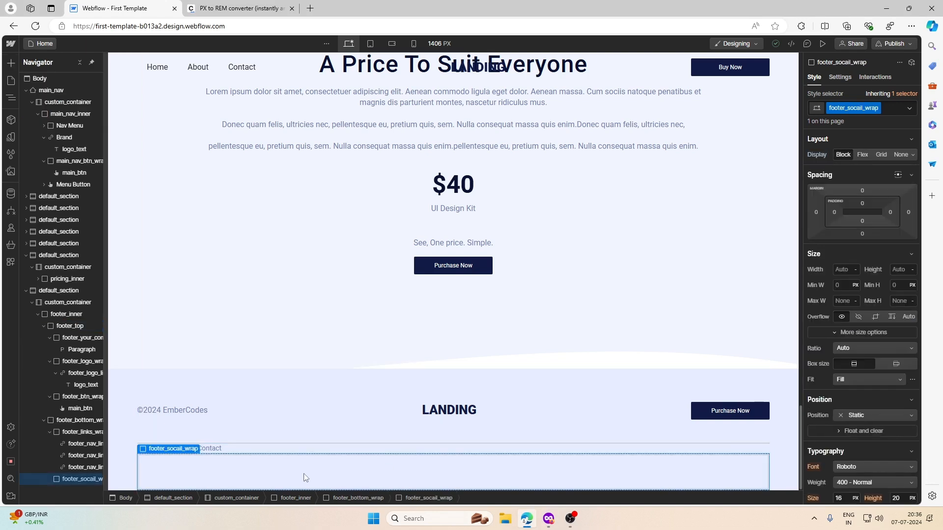
left_click(11, 62)
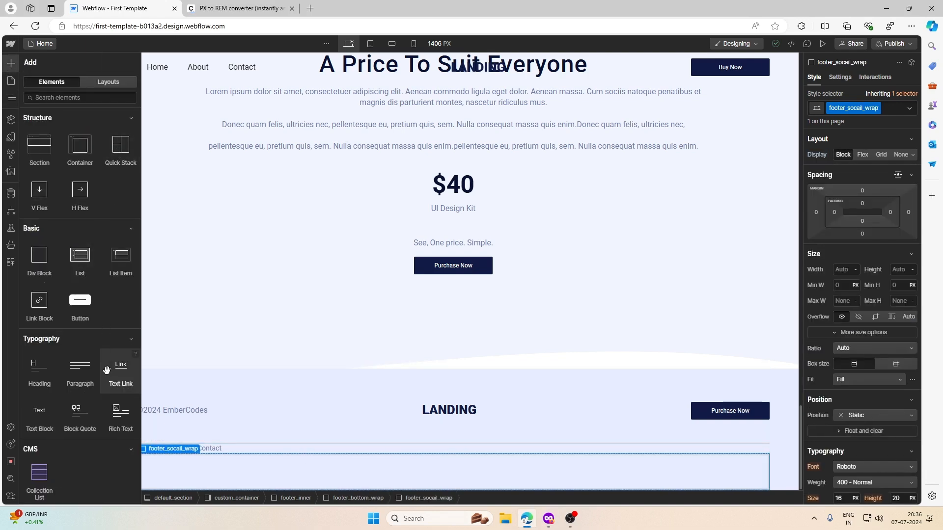
left_click(34, 305)
left_click(857, 108)
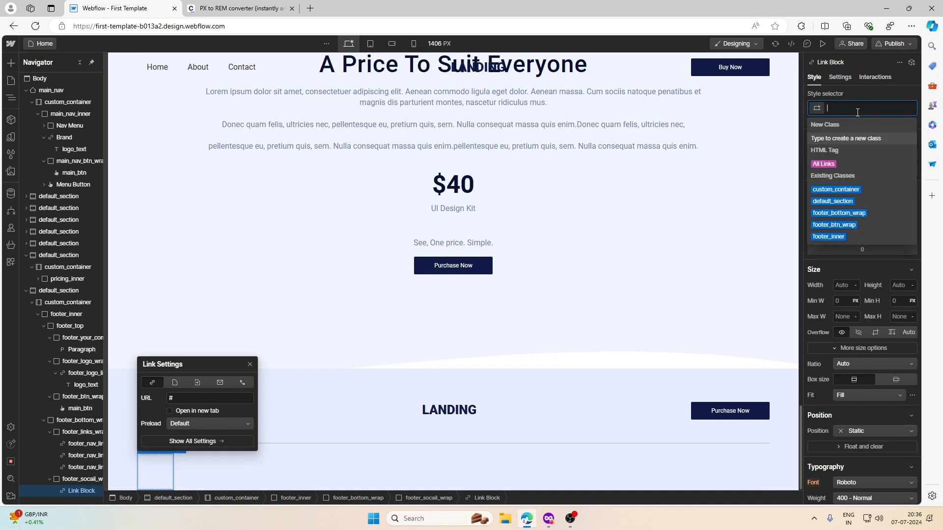
type("socail_link_wrap")
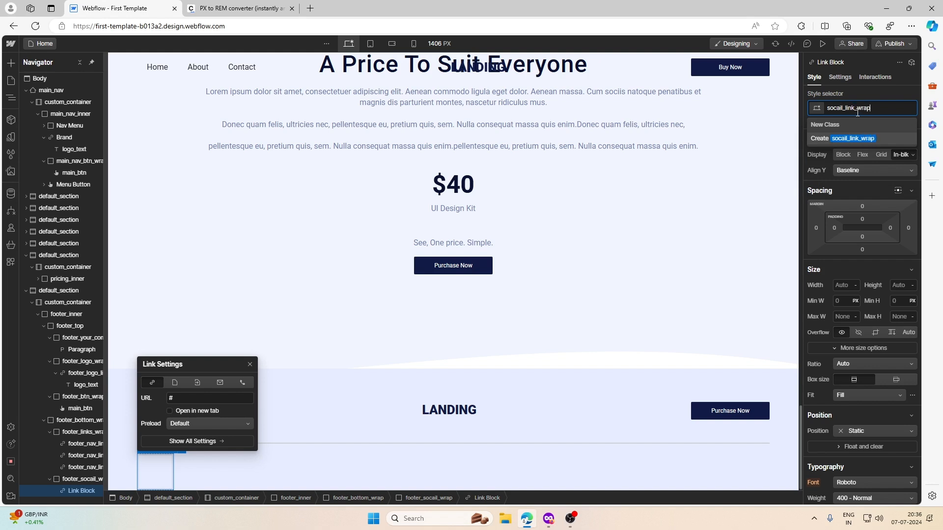
key("Return")
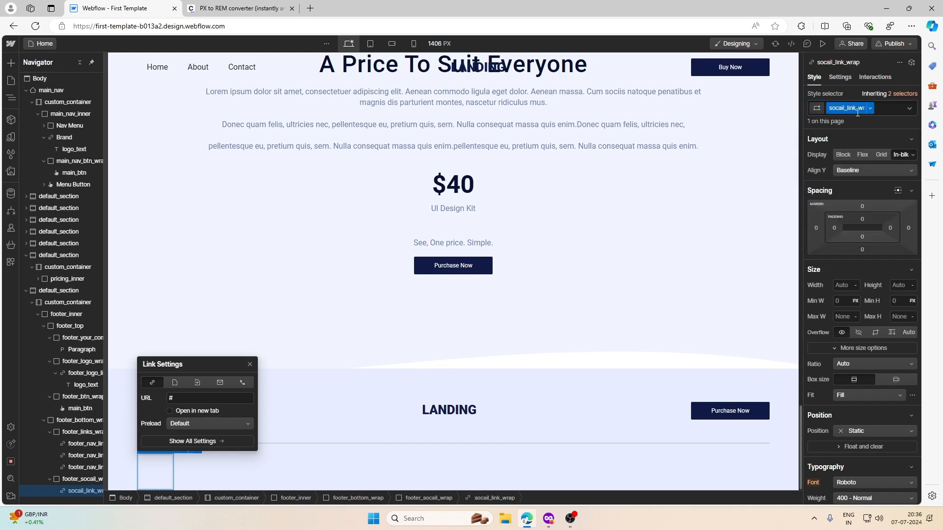
Step: Add an image element inside the socail_link_wrap link block
left_click(10, 63)
scroll(44, 319, "down", 2)
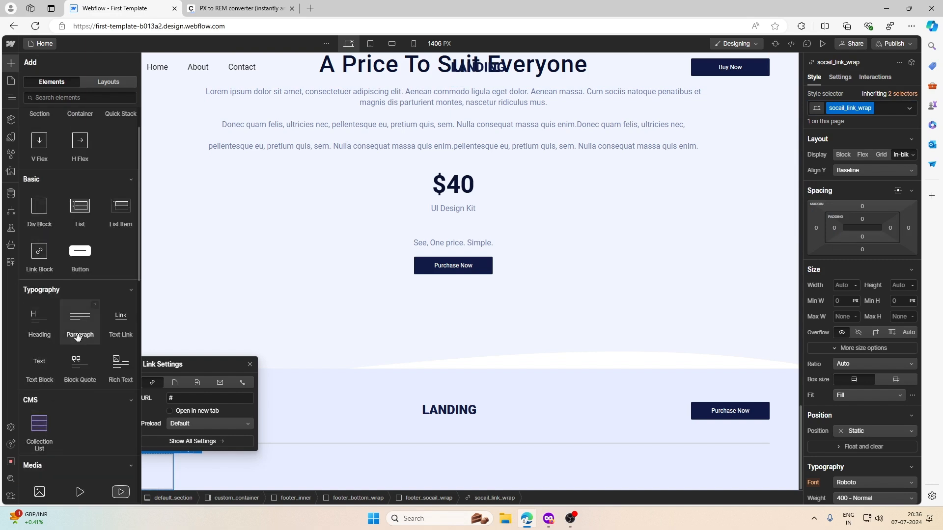
scroll(78, 330, "down", 2)
left_click(38, 392)
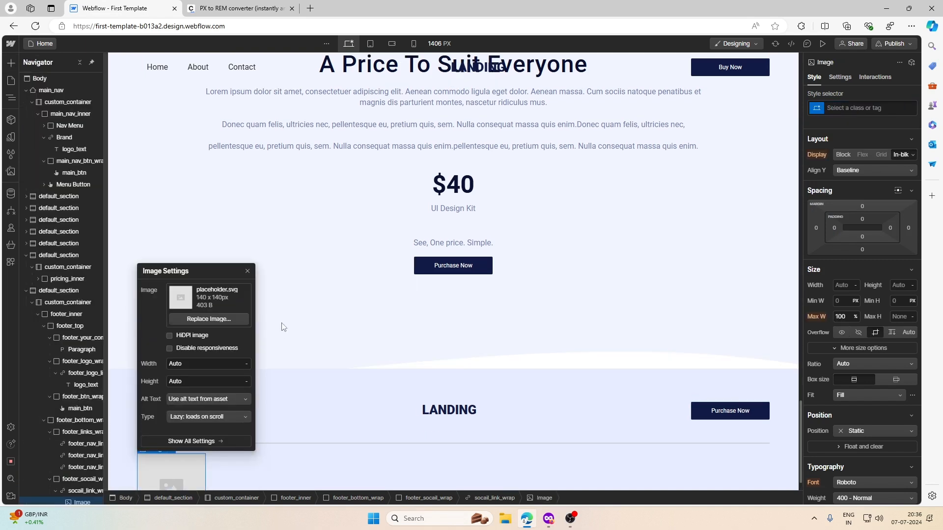
Step: Upload Instagram.png, Instagram Copy.png and Instagram Copy 2, 3 and 4.png to the assets, and use Instagram.png as the new image
left_click(209, 316)
left_click(126, 80)
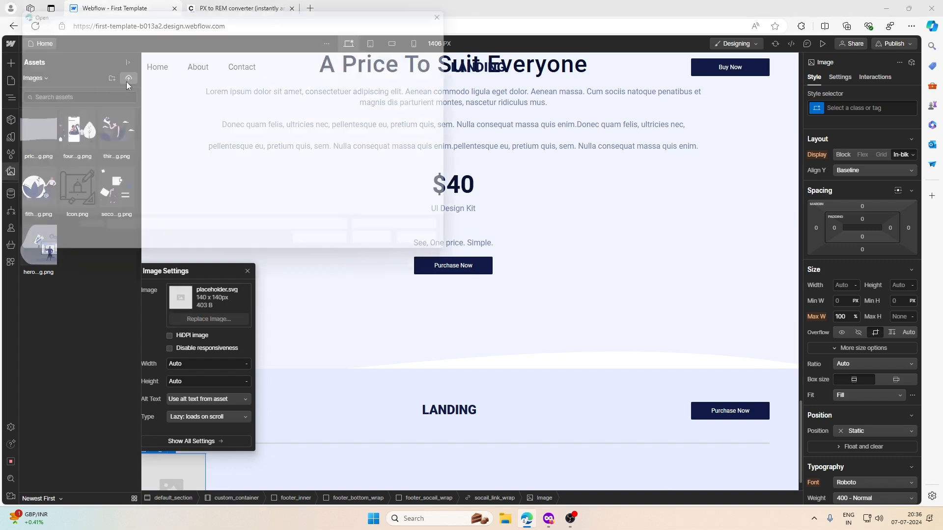
left_click(331, 96)
left_click(384, 108, "ctrl")
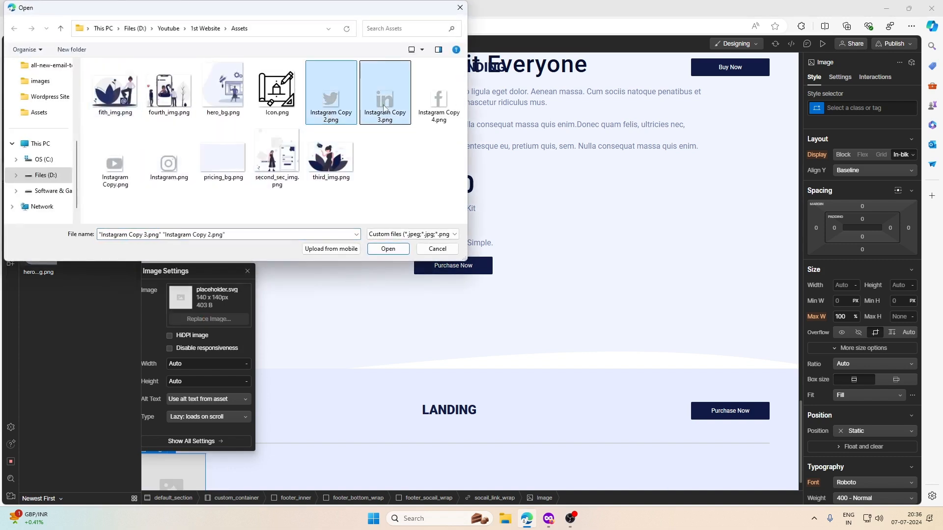
left_click(439, 99, "ctrl")
left_click(163, 164, "ctrl")
left_click(115, 162, "ctrl")
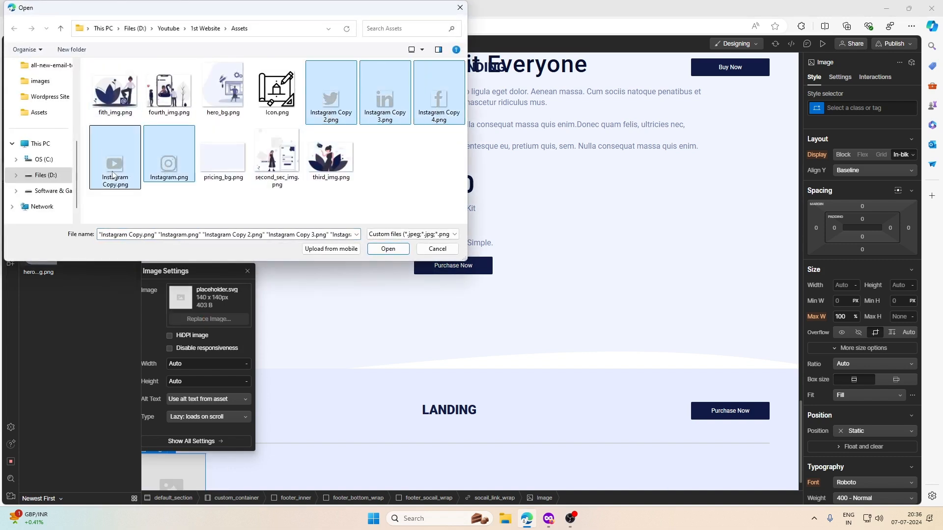
left_click(387, 248)
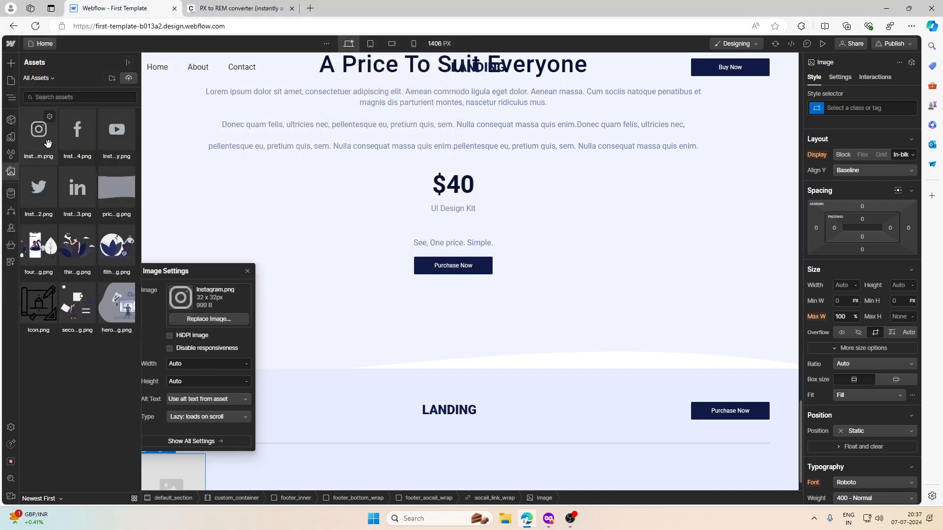
left_click(38, 132)
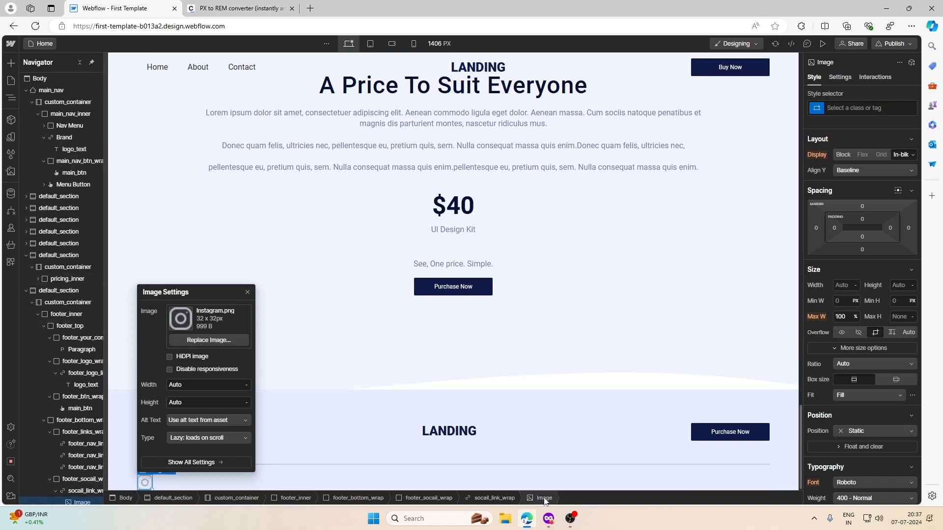
Step: Give the footer's Instagram icon image the class socail_img
left_click(548, 518)
left_click(548, 518)
left_click(321, 321)
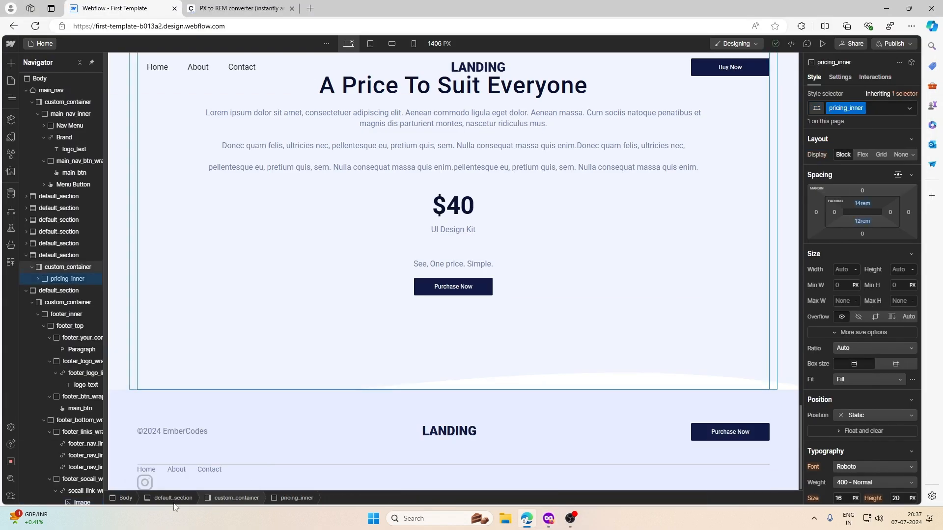
left_click(147, 480)
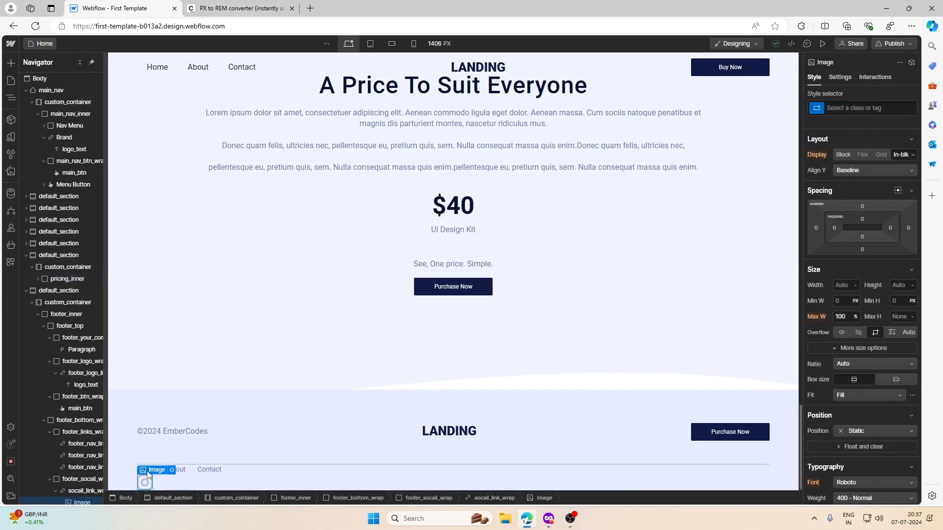
left_click(852, 107)
type("socail")
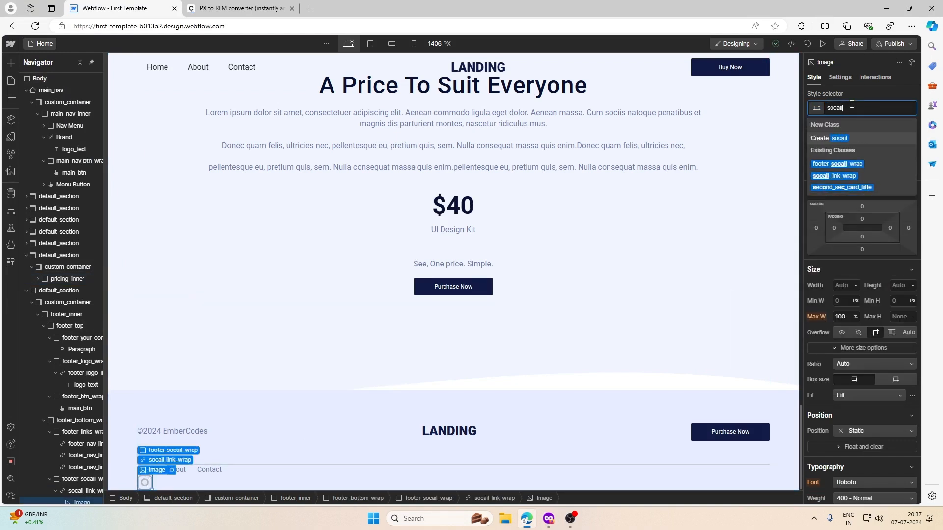
key("BackSpace")
key("BackSpace")
key("BackSpace")
key("BackSpace")
key("BackSpace")
key("BackSpace")
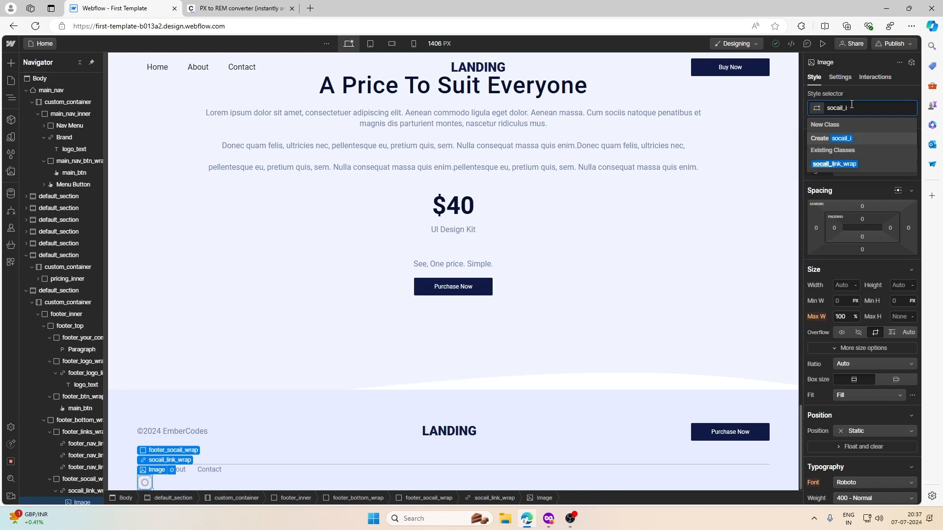
key("Escape")
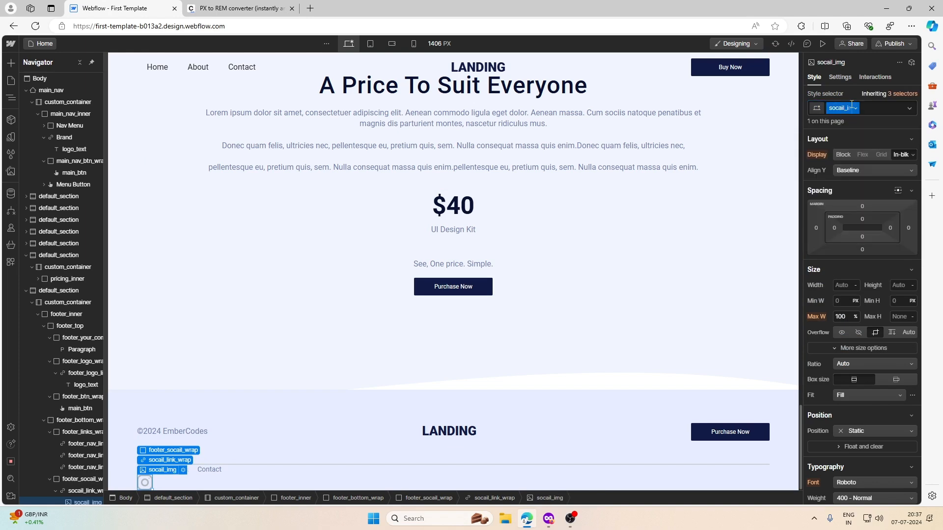
Step: Check the Instagram icon's dimensions in Figma, return to Webflow and set socail_img's width and height to 1rem each
left_click(548, 519)
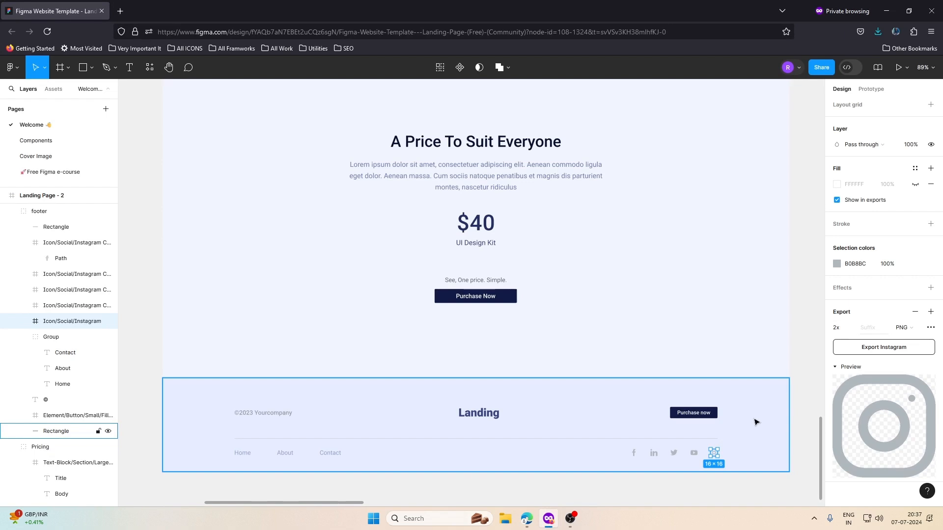
scroll(879, 219, "up", 4)
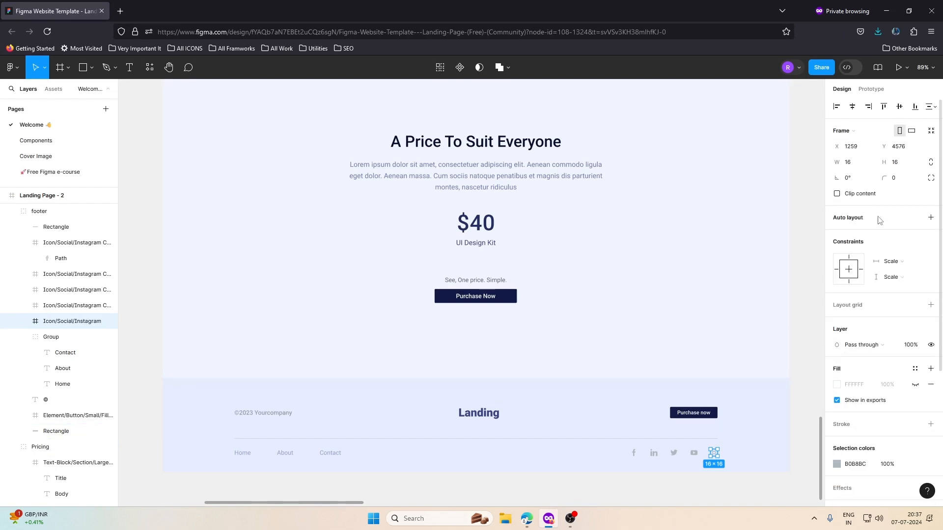
left_click(731, 445)
left_click(714, 456)
left_click(893, 163)
key("alt+Tab")
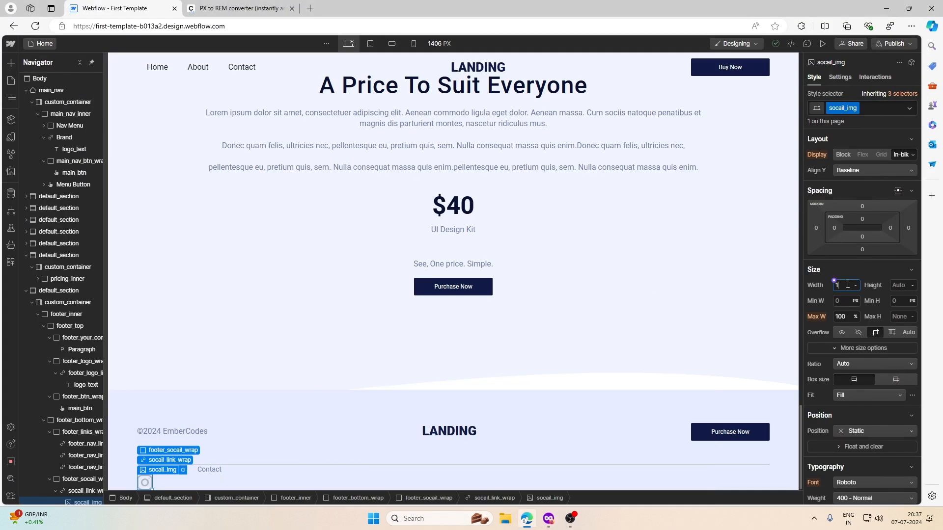
key("Return")
left_click(906, 286)
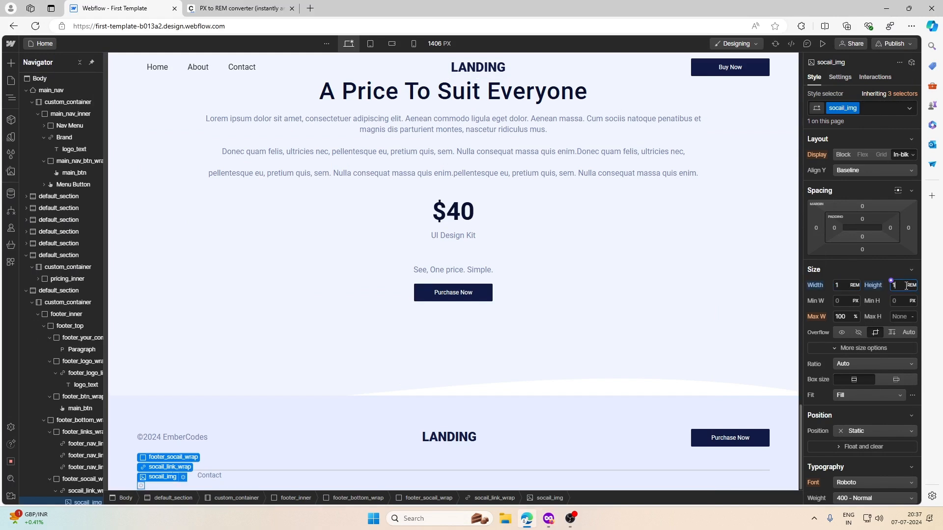
Step: Set the object fit of the socail_img class to Contain
left_click(846, 349)
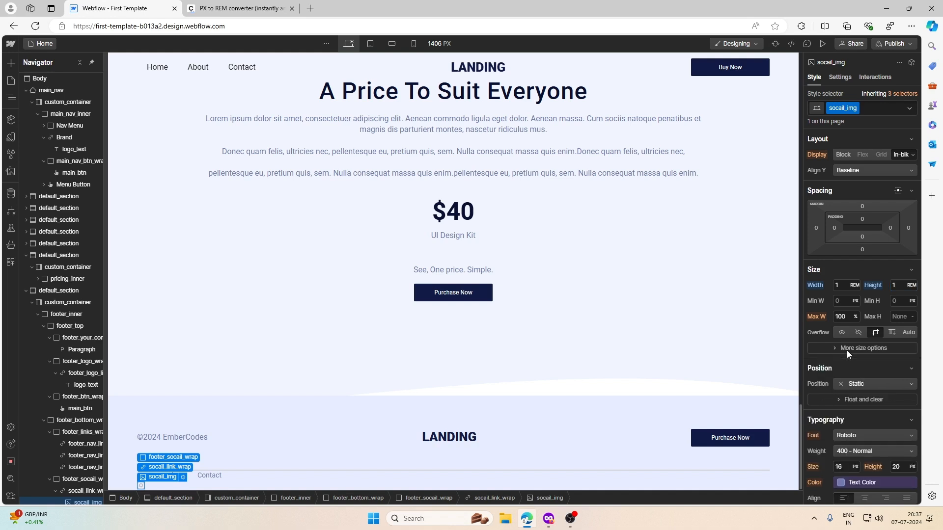
left_click(846, 350)
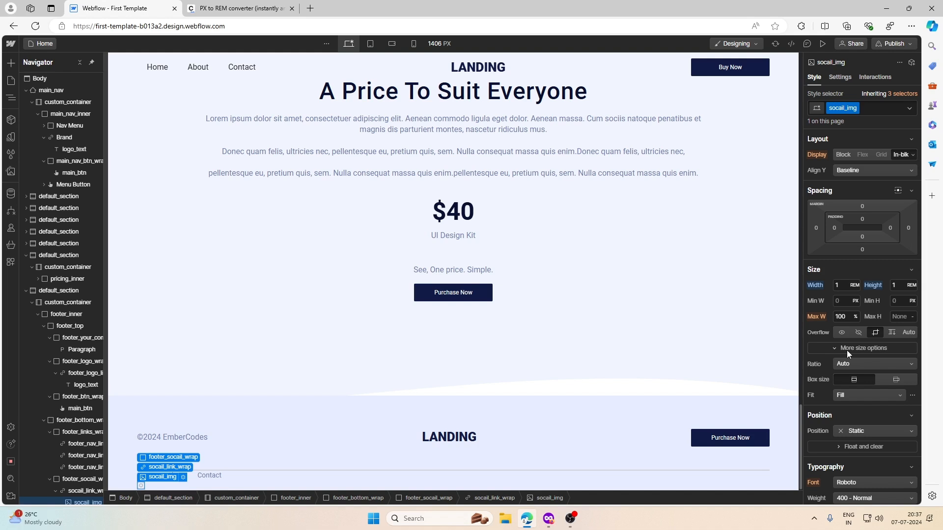
left_click(845, 388)
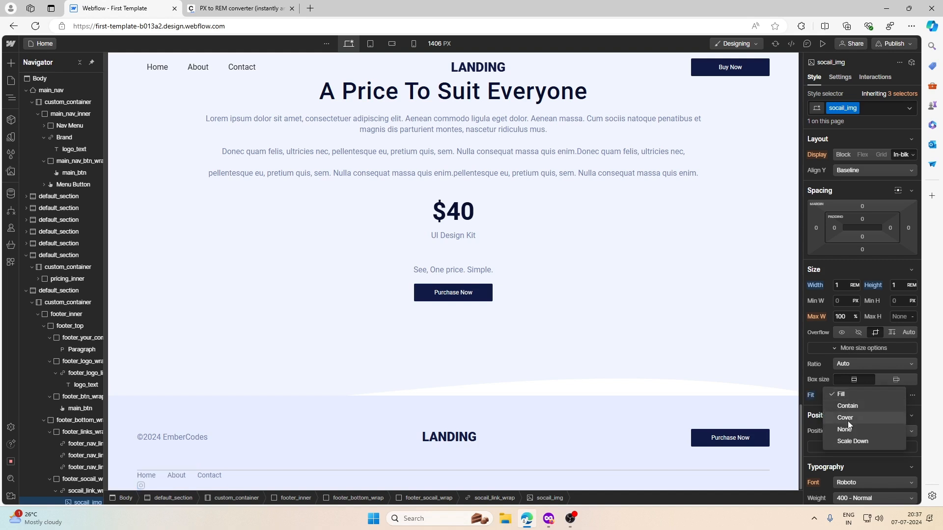
left_click(849, 407)
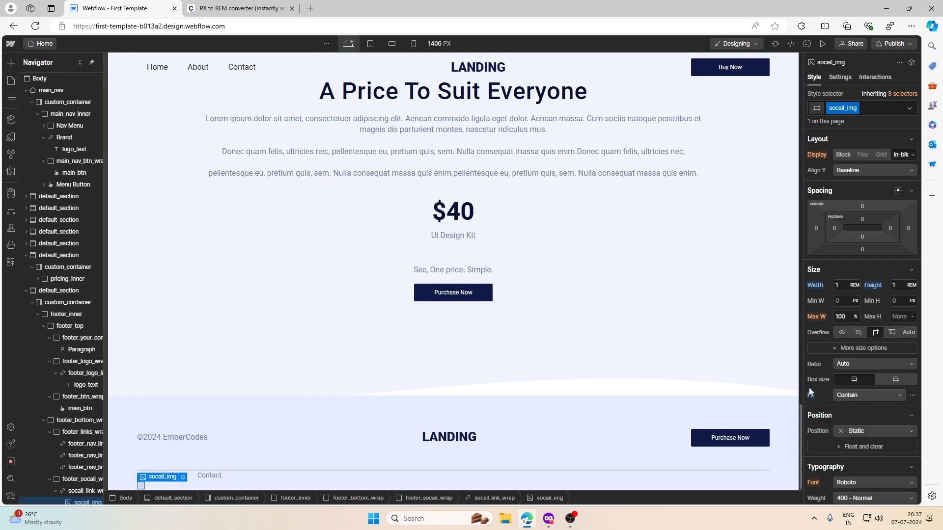
Step: Duplicate the socail_link_wrap link block four times inside footer_socail_wrap
left_click(159, 467)
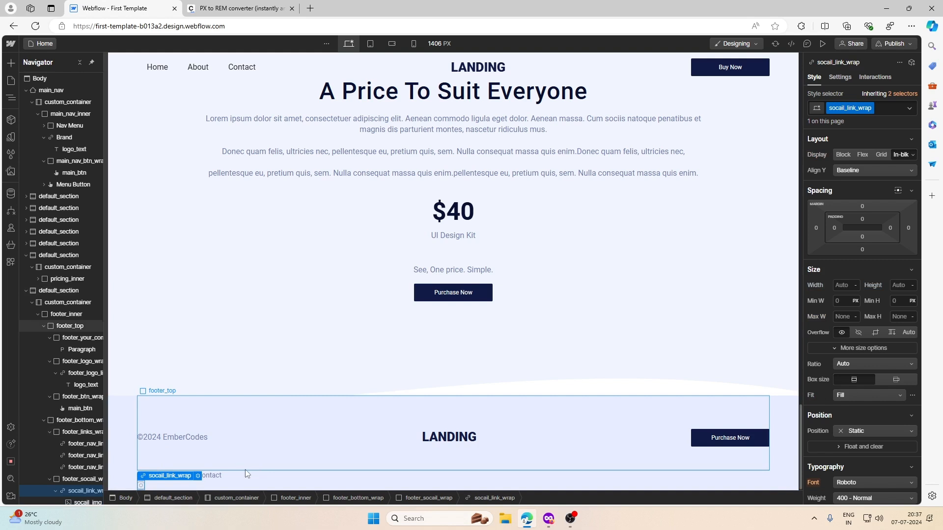
key("ctrl+d")
key("ctrl+d")
key("ctrl+d")
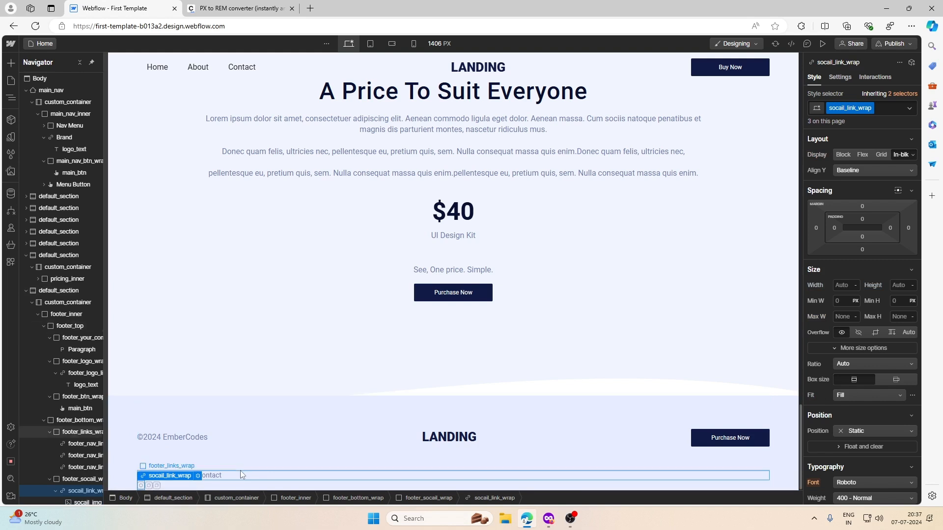
Step: Replace the first social icon's image with the Facebook asset, Instagram Copy 4, and check the icon order in Figma before returning to Webflow
left_click(142, 486)
left_click(182, 477)
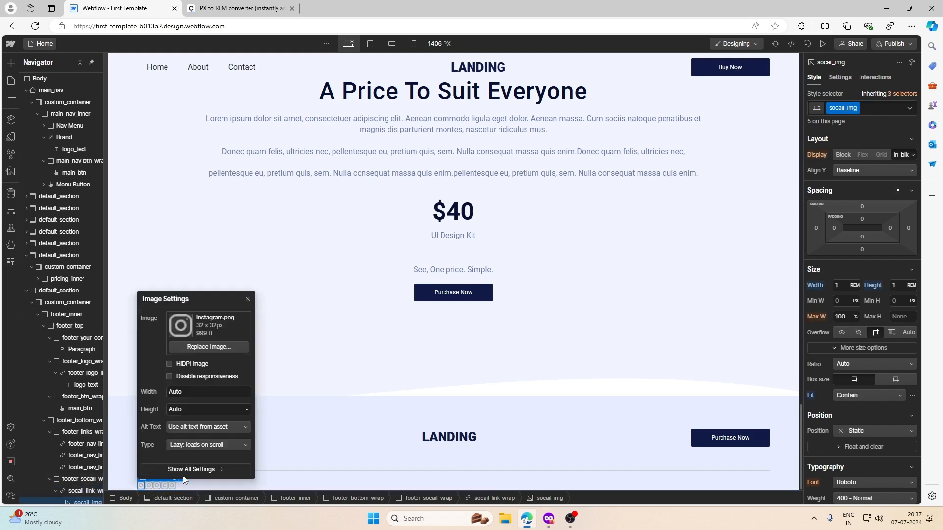
left_click(209, 347)
left_click(77, 129)
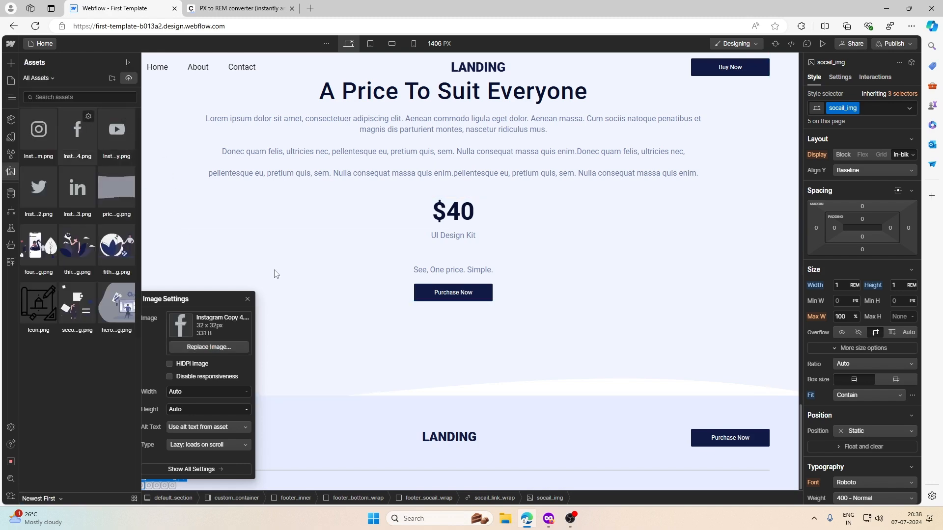
left_click(548, 518)
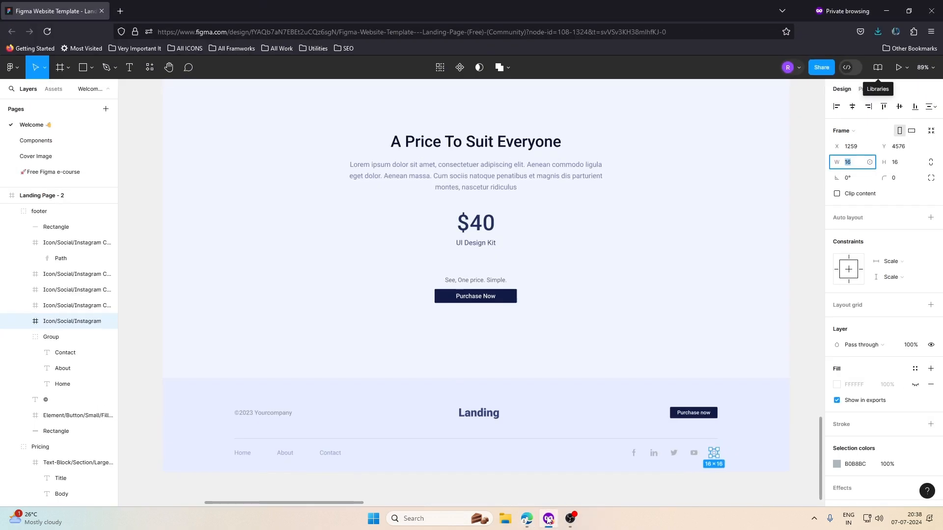
left_click(527, 518)
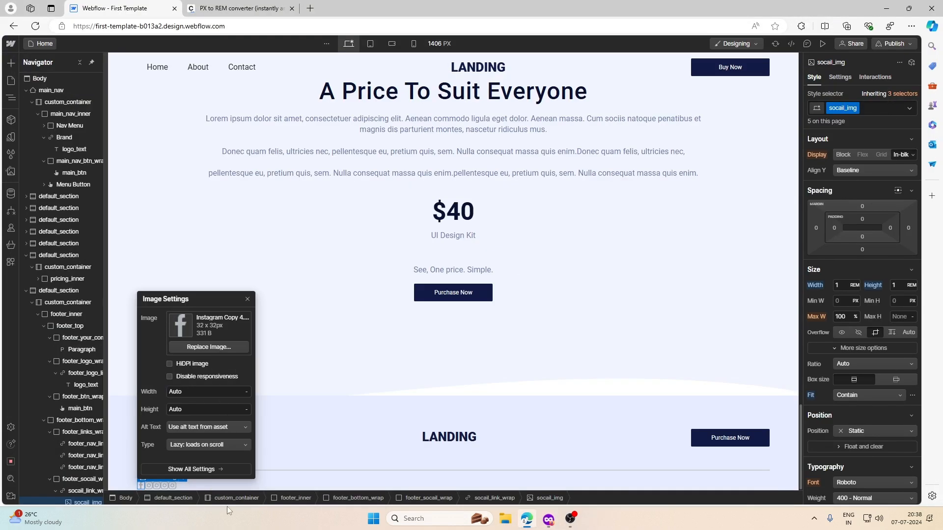
Step: Replace the second social icon's image with the LinkedIn asset, Instagram Copy 3
left_click(149, 485)
left_click(193, 478)
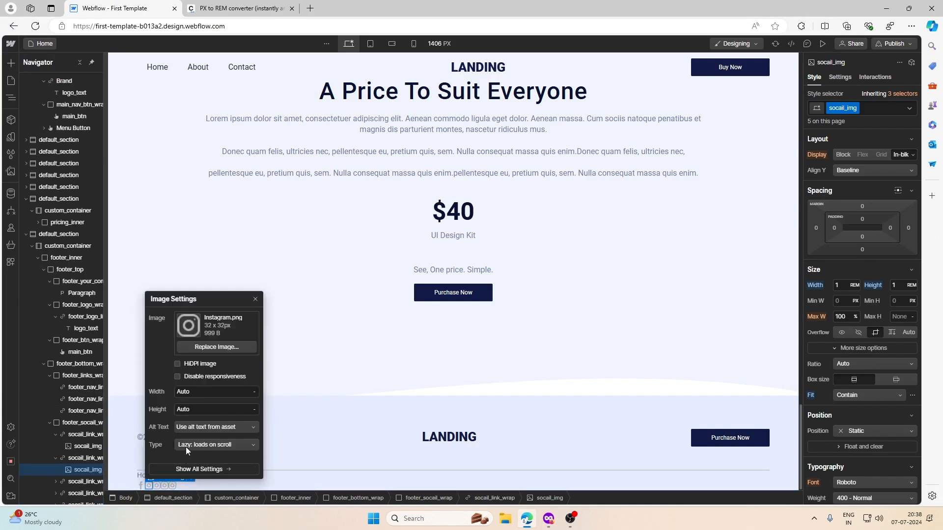
left_click(208, 347)
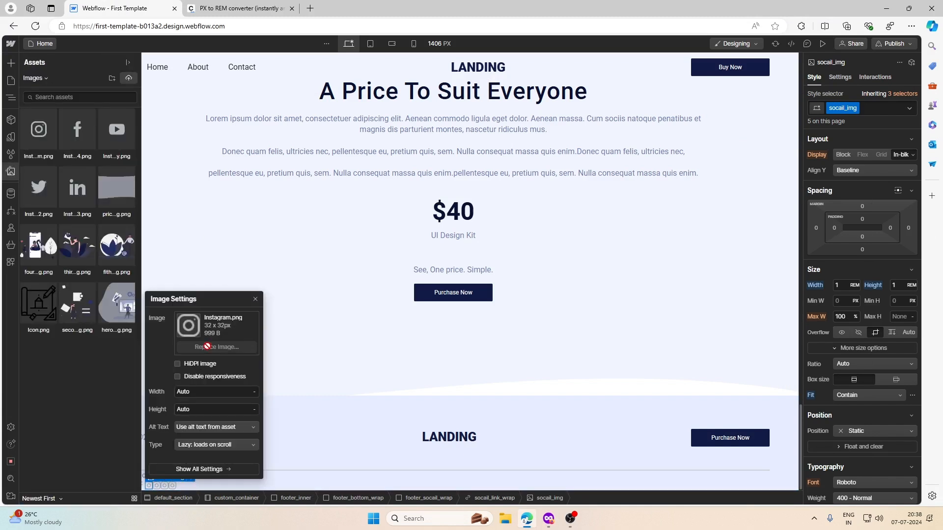
left_click(71, 184)
Step: Replace the third social icon's image with the Twitter asset, Instagram Copy 2, and recheck the icon order in Figma before returning to Webflow
left_click(162, 486)
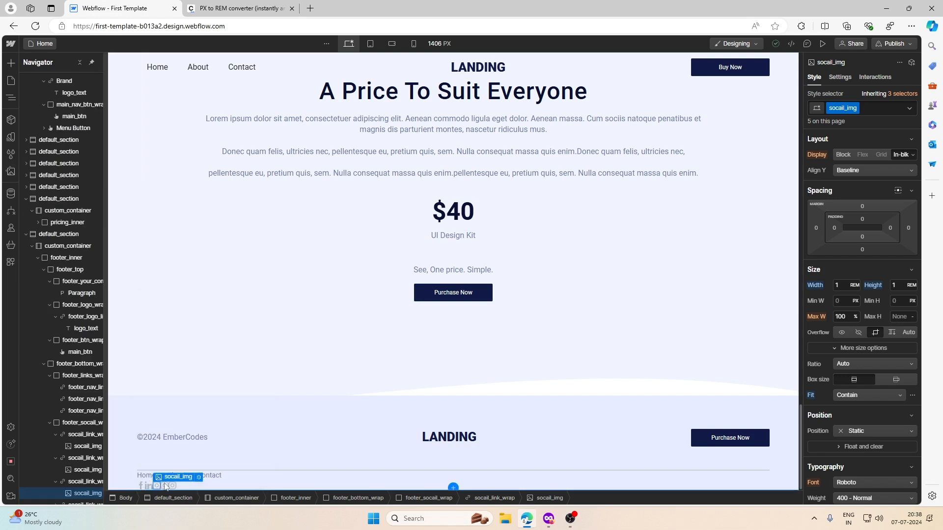
left_click(198, 477)
left_click(209, 348)
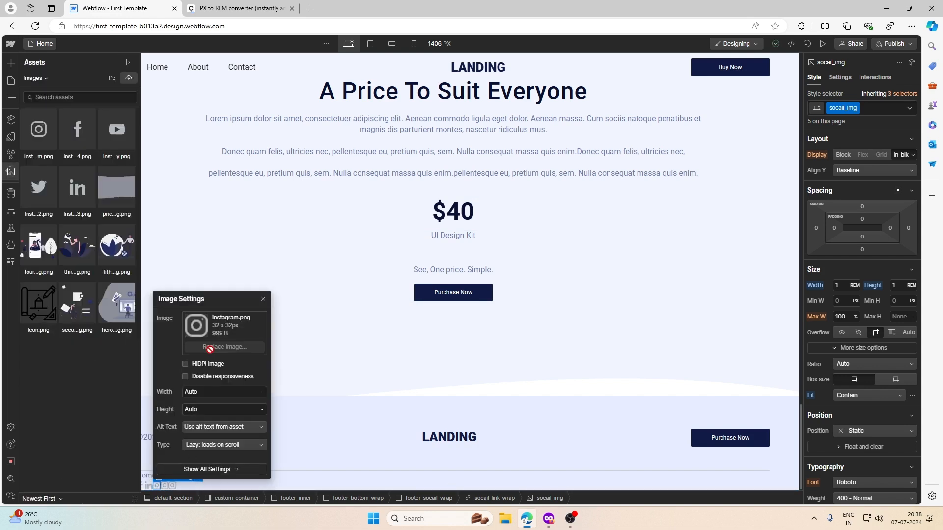
left_click(39, 185)
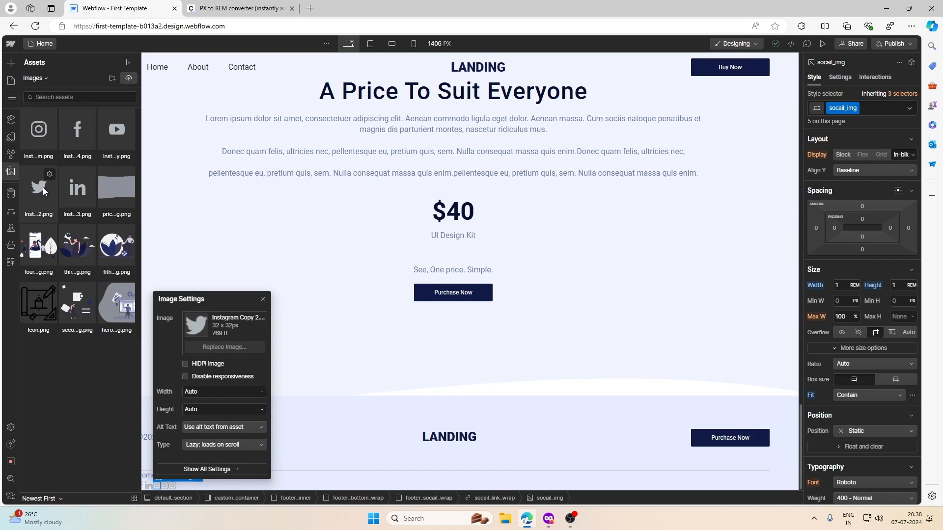
left_click(549, 518)
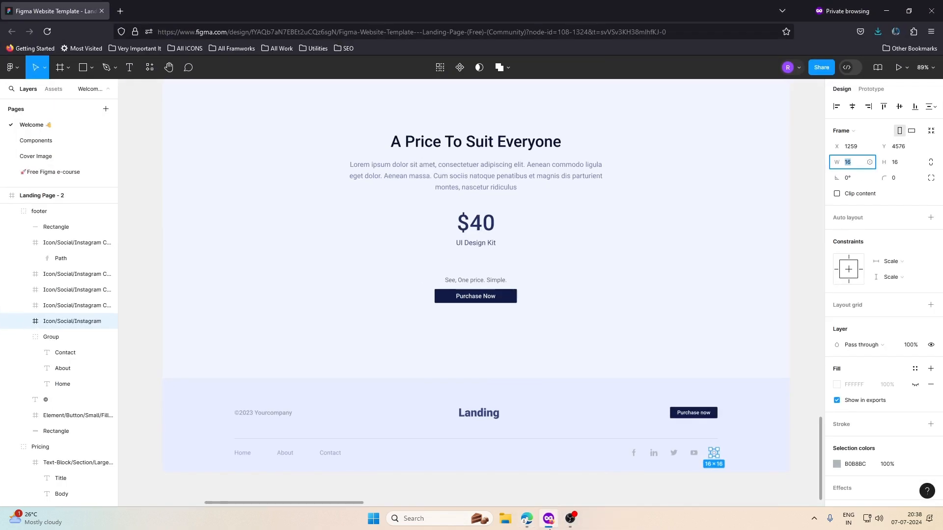
left_click(548, 521)
Step: Replace the fourth social icon's image with the YouTube asset, Instagram Copy.png
left_click(169, 487)
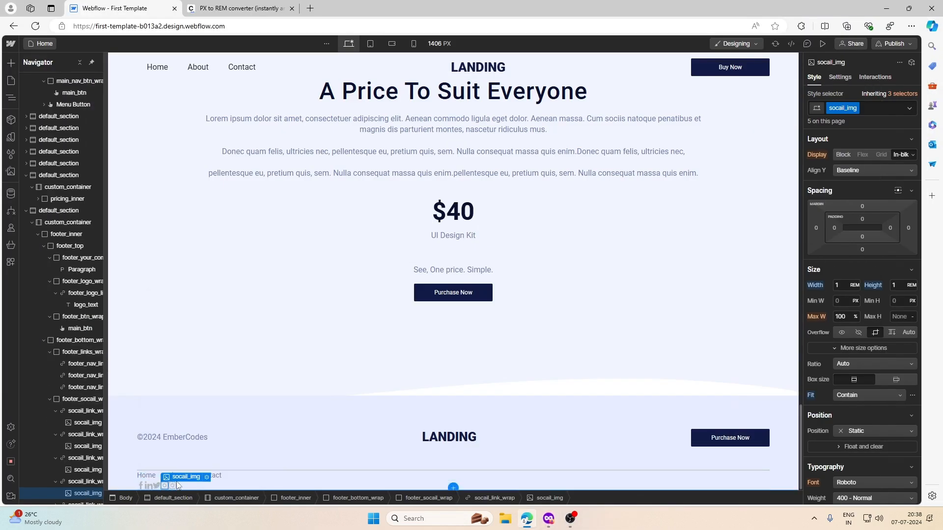
left_click(207, 478)
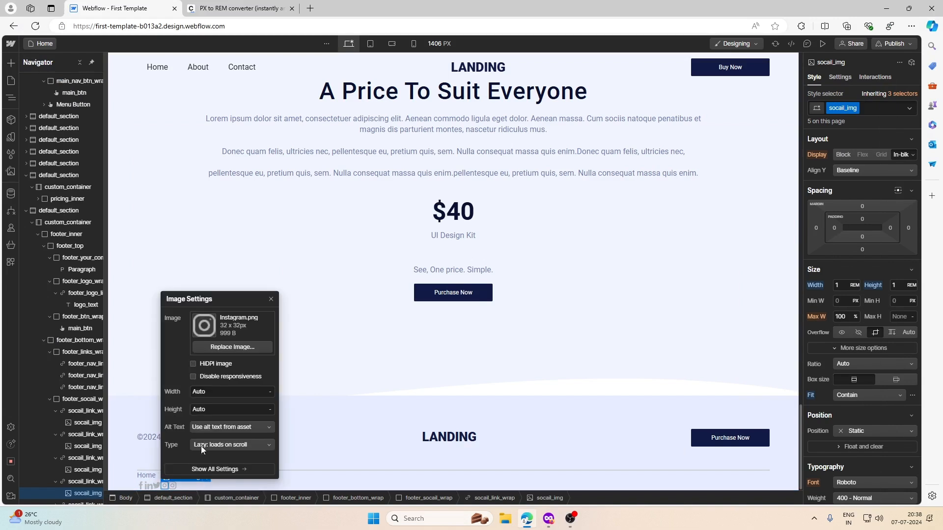
left_click(210, 348)
left_click(109, 136)
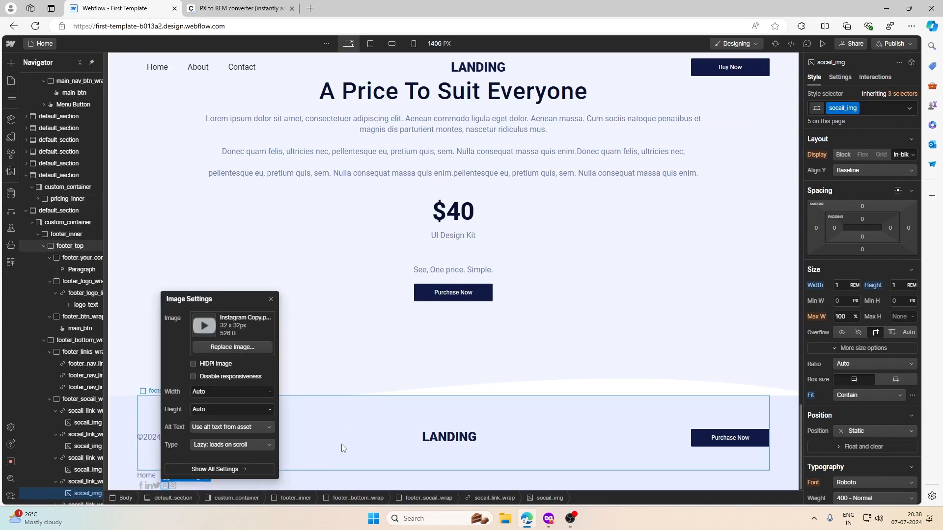
Step: Make footer_socail_wrap a horizontal Flex container aligned Left on X and Center on Y
left_click(265, 488)
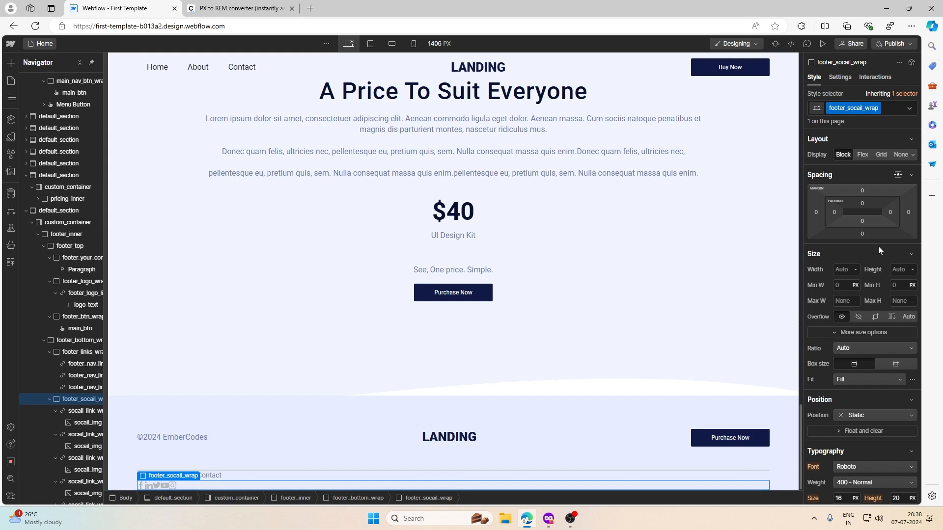
left_click(865, 154)
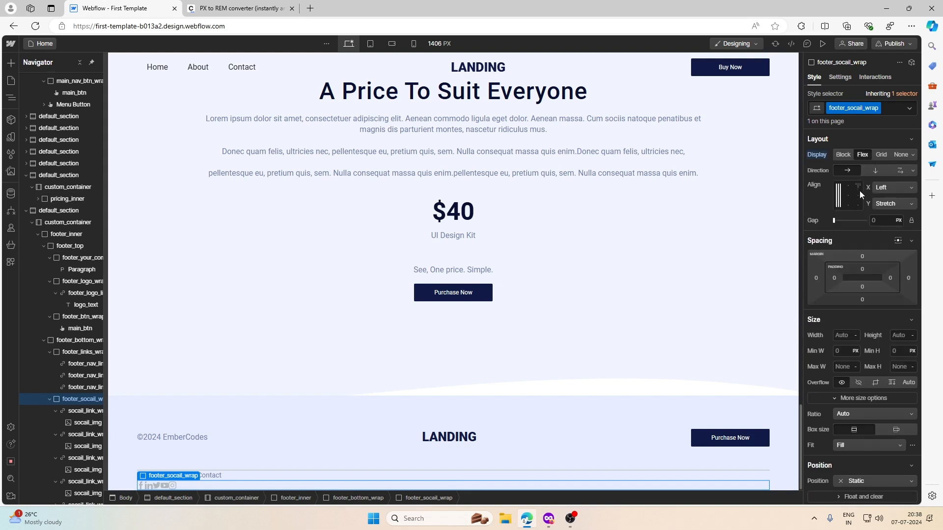
left_click(840, 198)
Step: Check the social icon spacing in Figma, convert 30 px to rem in the converter, and set footer_socail_wrap's gap to 1.875rem in Webflow
left_click(548, 518)
key("alt")
key("alt")
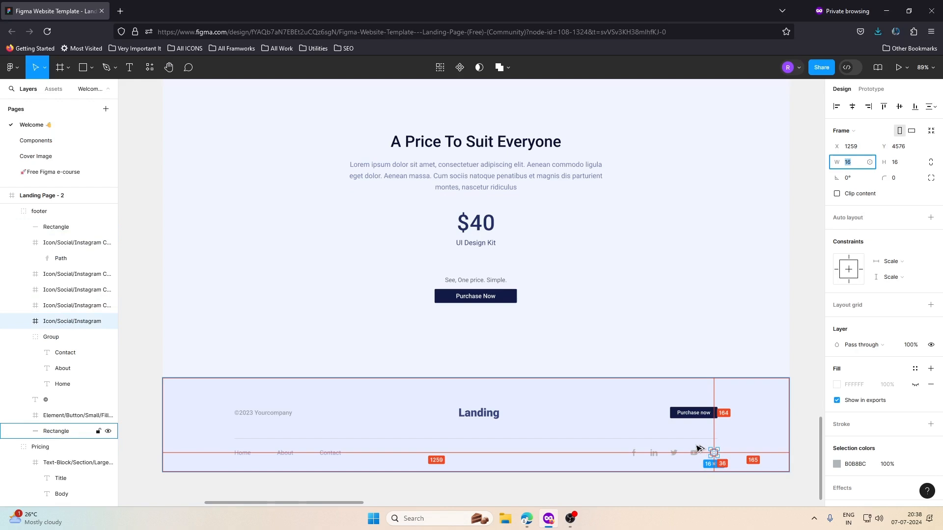
left_click(886, 10)
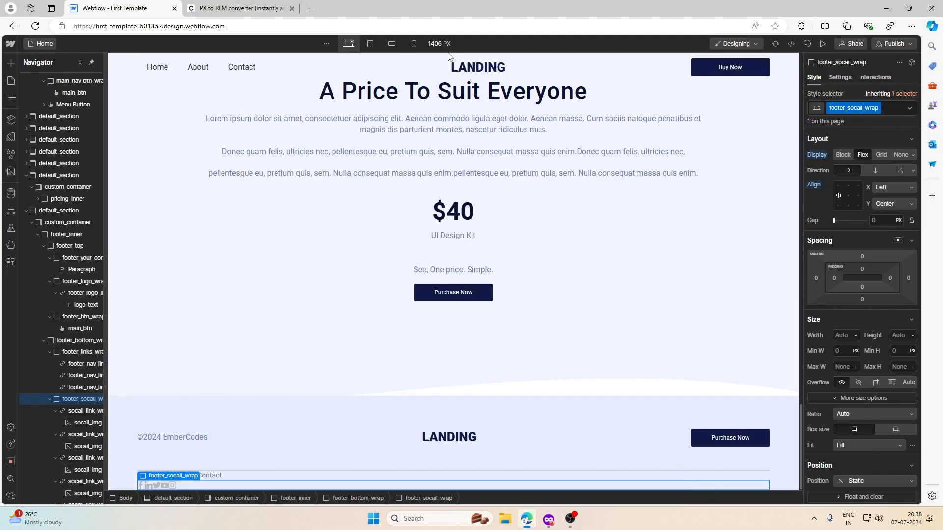
left_click(252, 10)
double_click(344, 175)
type("30")
left_click(113, 9)
left_click(887, 220)
type("1.875rem")
key("Return")
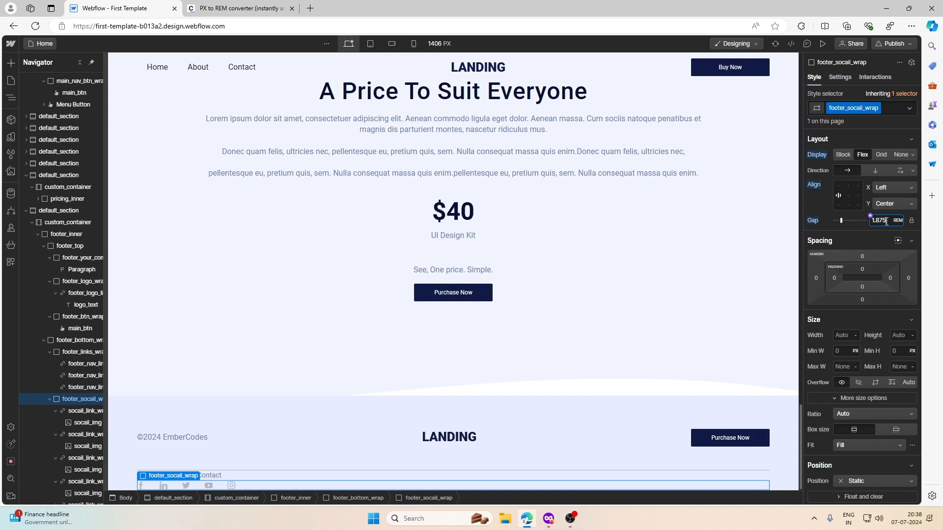
Step: Make footer_bottom_wrap a horizontal Flex container with its X alignment set to Space between
left_click(271, 477)
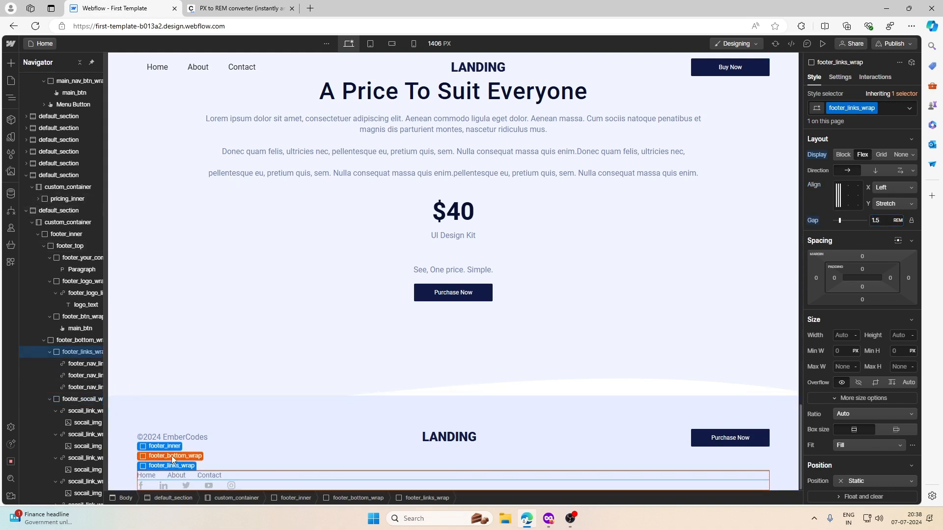
left_click(173, 456)
left_click(862, 155)
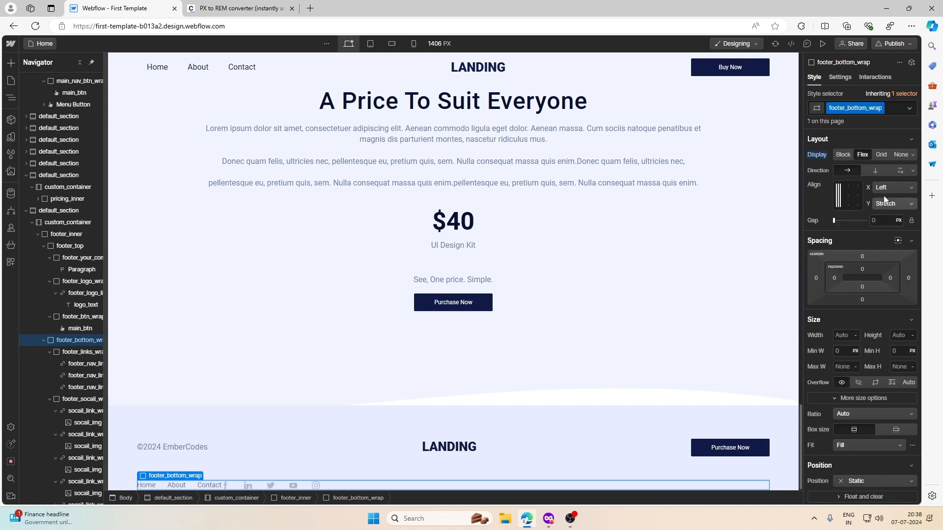
left_click(903, 187)
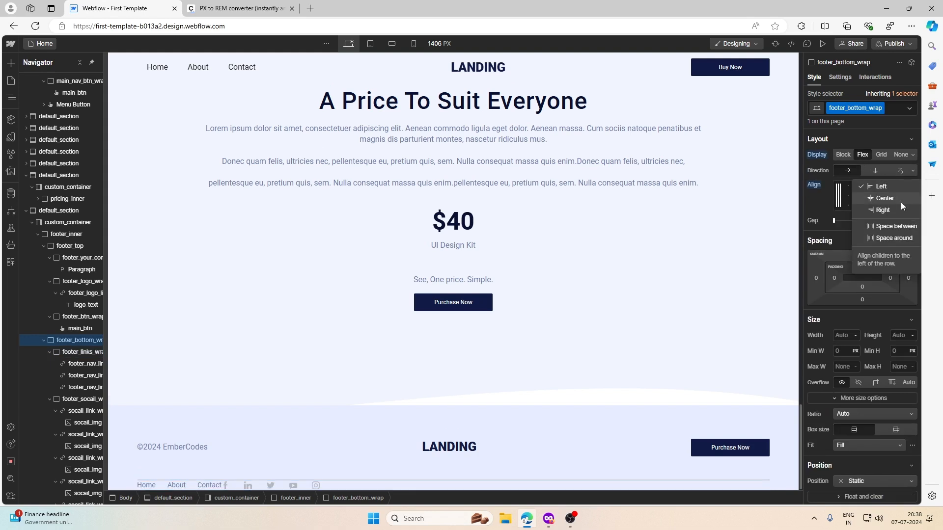
left_click(891, 227)
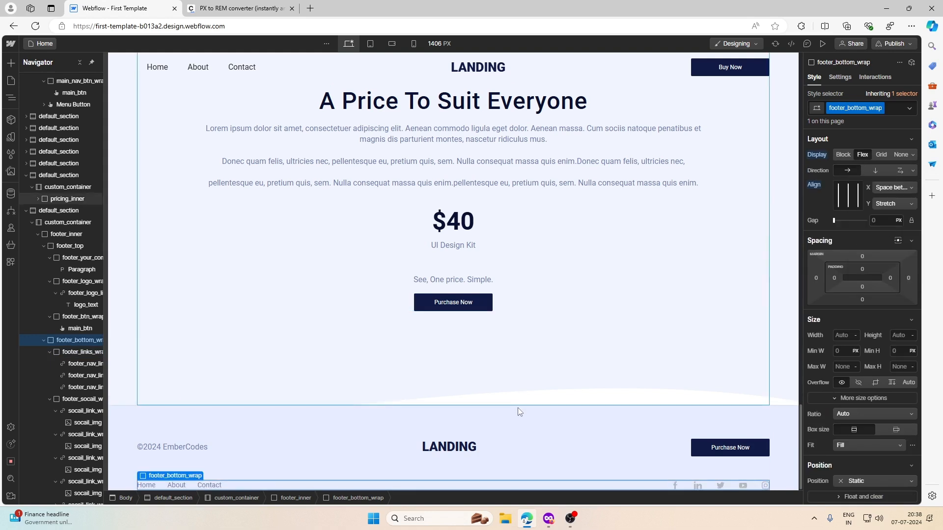
left_click(544, 453)
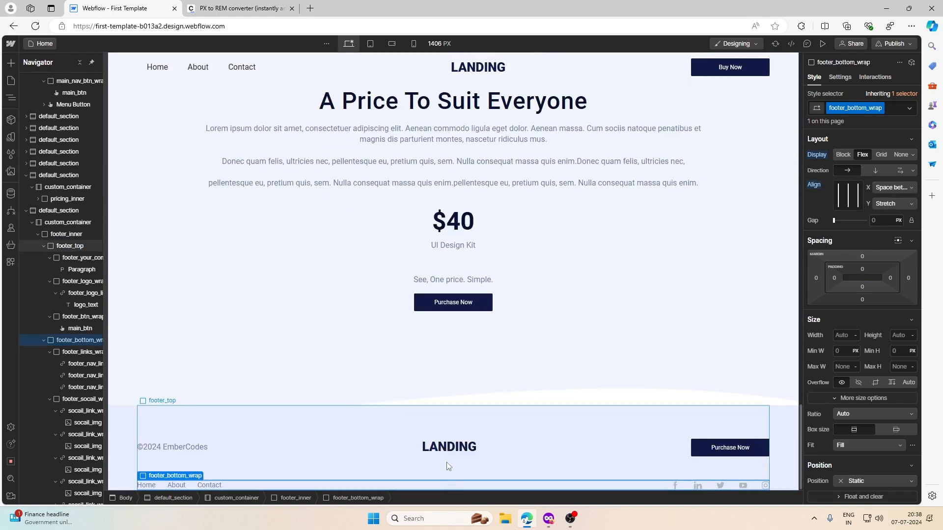
Step: Measure the spacing around the footer's navigation links group in Figma, and convert 20 px to rem in the browser's PX to REM converter
key("alt+Tab")
left_click(337, 455)
key("alt")
left_click(336, 444)
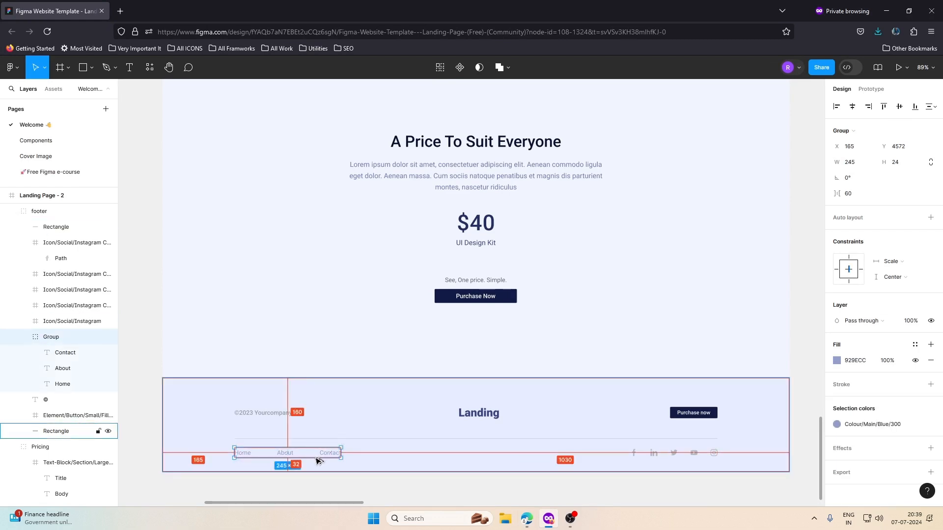
left_click(530, 523)
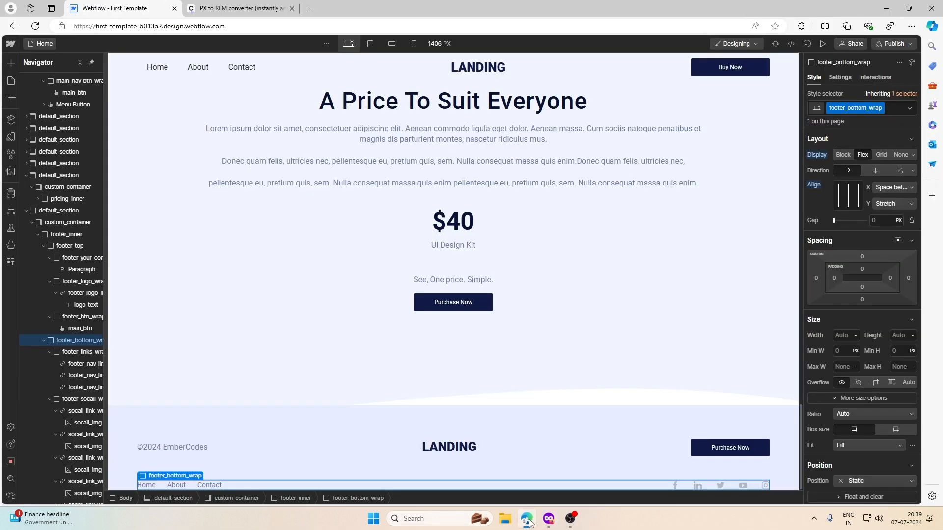
left_click(207, 5)
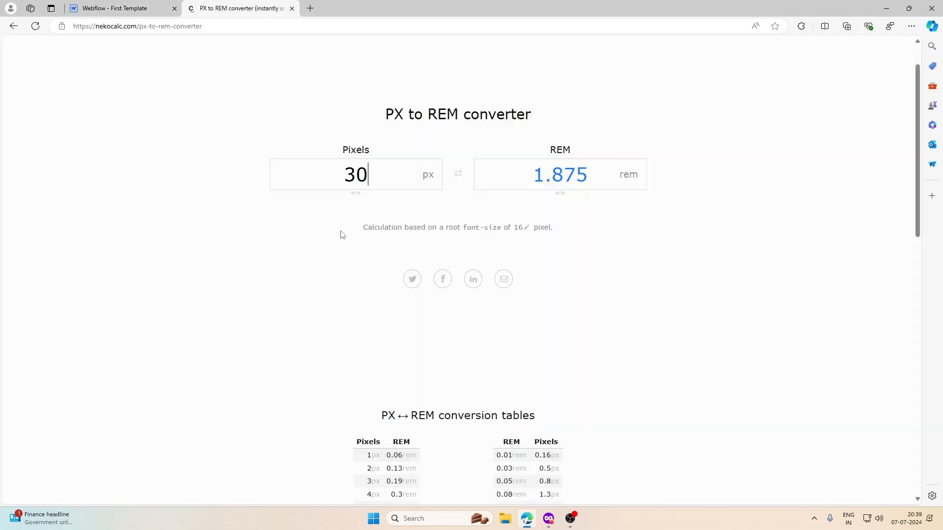
double_click(361, 173)
type("20")
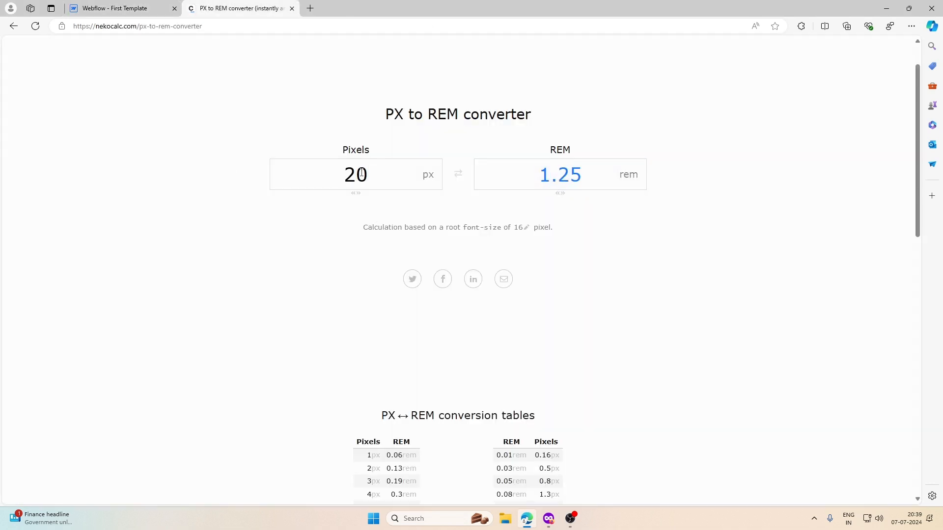
Step: Return to Webflow and set footer_bottom_wrap's top padding to 1.25rem
left_click(145, 6)
left_click(862, 269)
type("10")
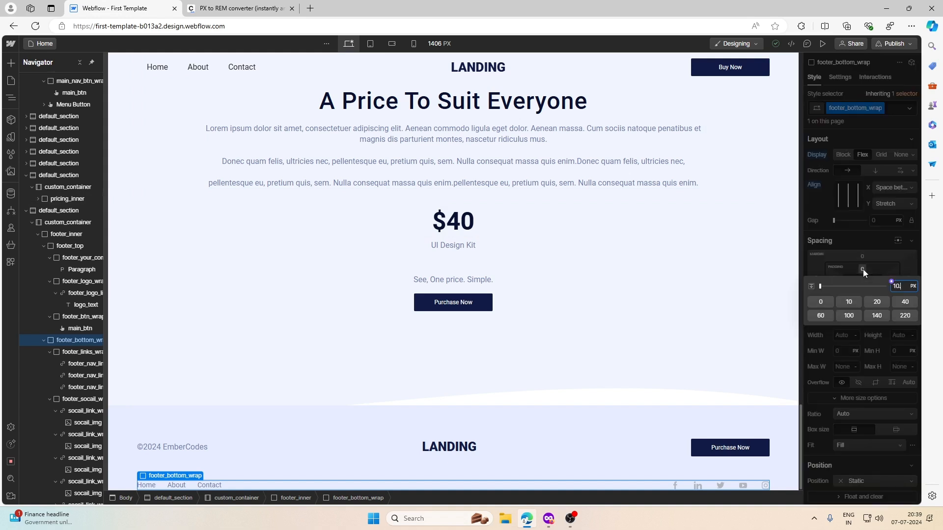
type(".25em")
key("BackSpace")
key("BackSpace")
type("rw")
key("BackSpace")
key("BackSpace")
type("m")
key("Return")
scroll(452, 373, "down", 1)
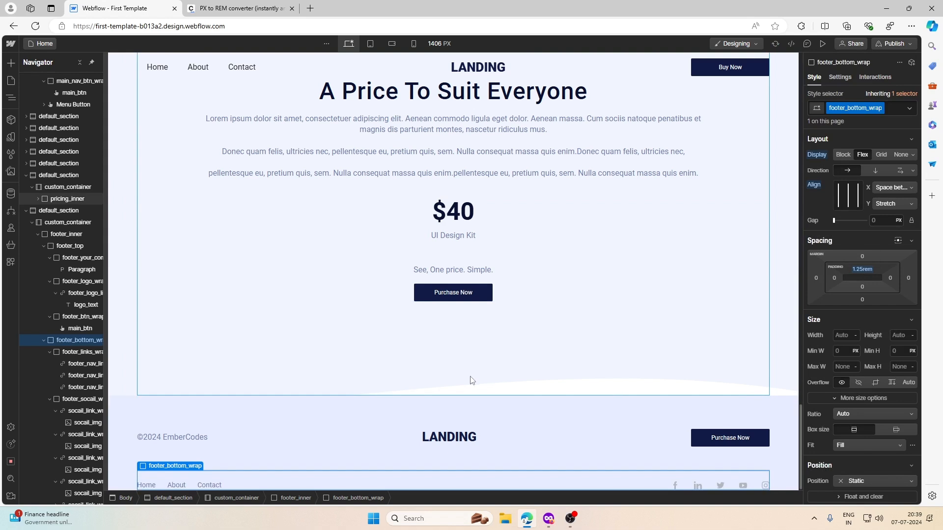
Step: Measure the spacing below the footer's navigation links group in Figma, and convert 32 px to rem in the browser's PX to REM converter
left_click(549, 518)
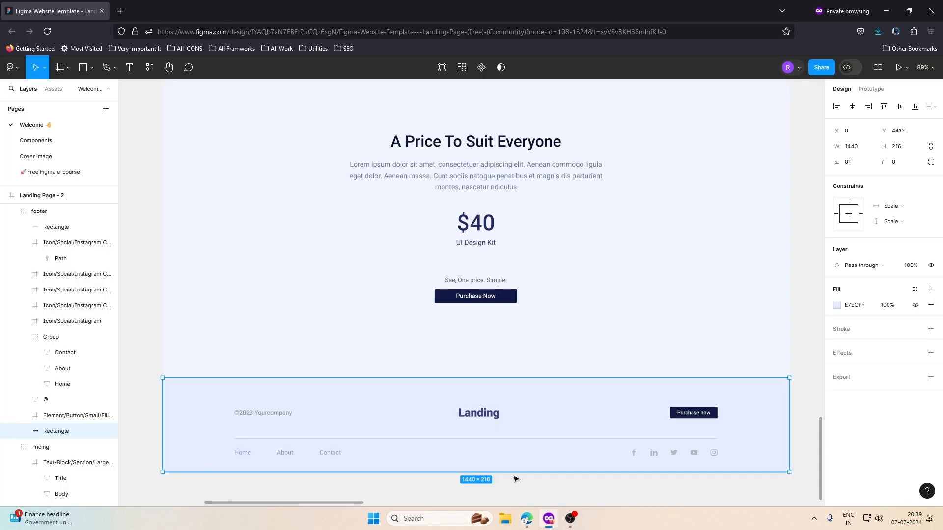
left_click(325, 459)
key("alt")
key("alt")
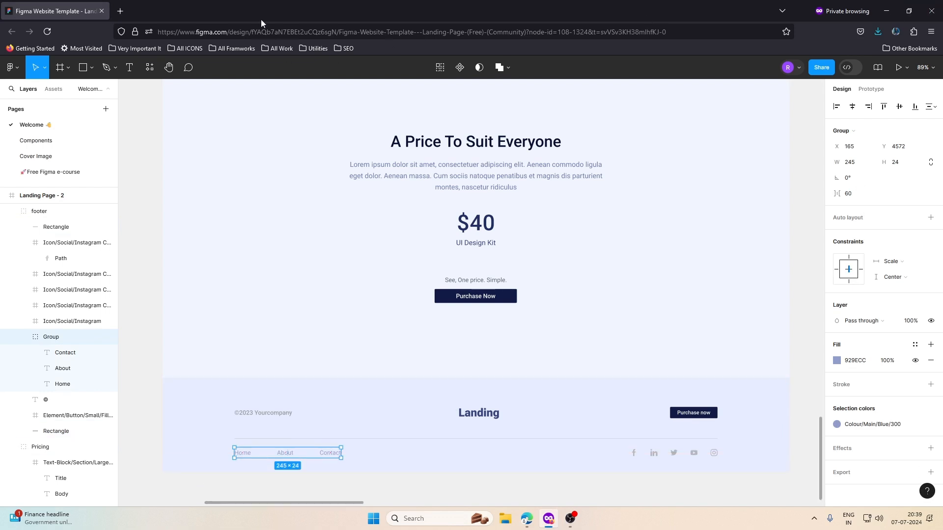
left_click(526, 519)
left_click(238, 8)
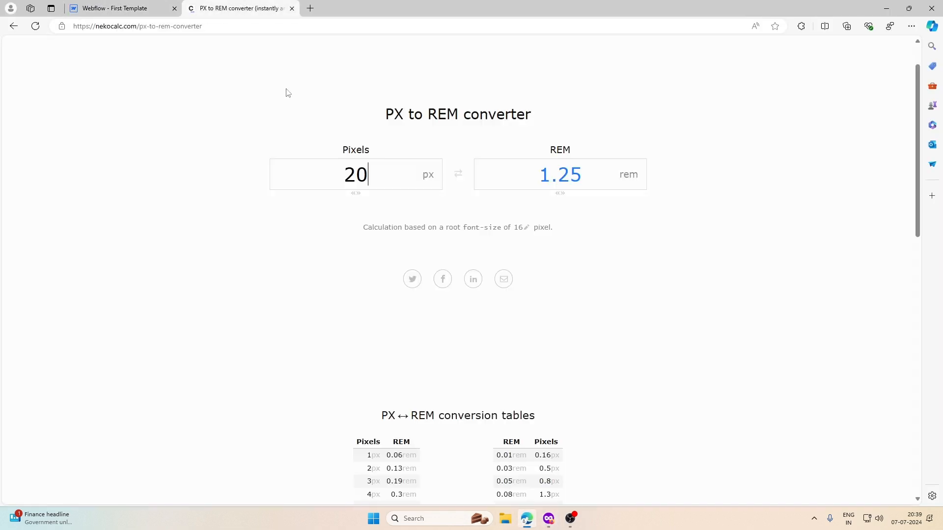
double_click(356, 161)
type("32")
Step: Return to Webflow and set footer_bottom_wrap's bottom padding to 2rem
left_click(887, 8)
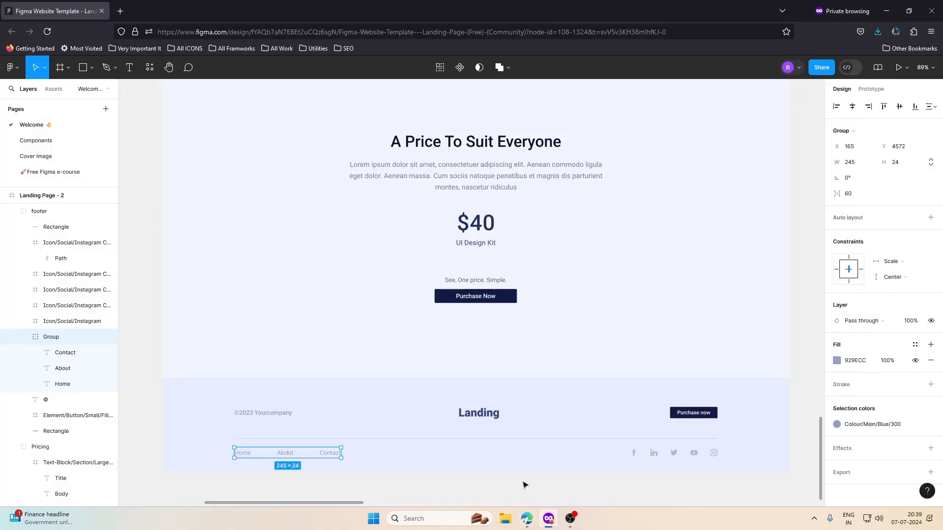
left_click(523, 519)
key("ctrl+shift+Tab")
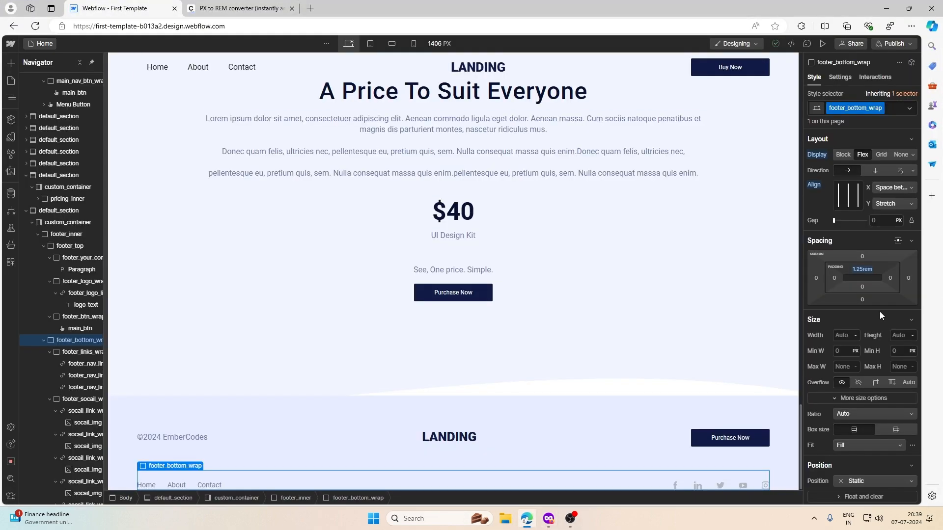
left_click(862, 299)
left_click(862, 287)
left_click(862, 286)
type("2rem")
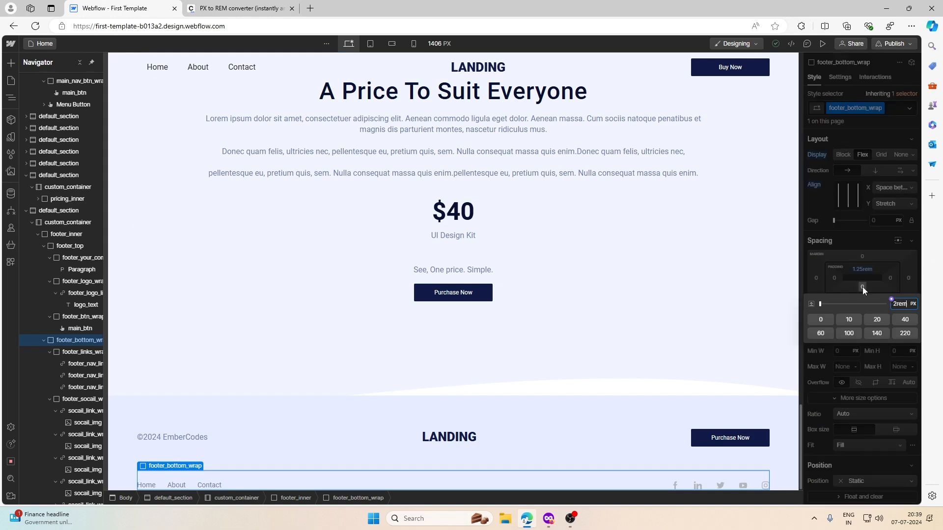
key("Return")
scroll(575, 259, "down", 1)
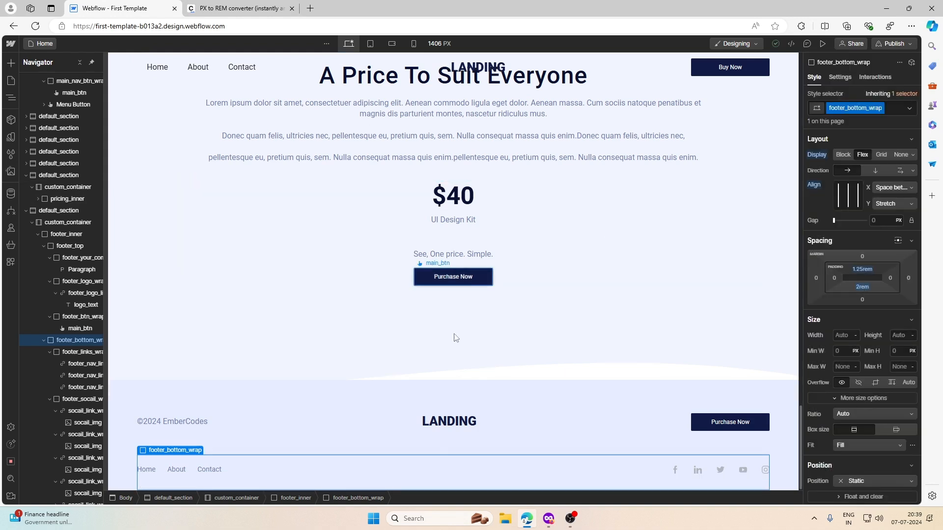
Step: Examine the boundary between the pricing section and the footer, and check pricing_inner's spacing, border and background styles
left_click(591, 432)
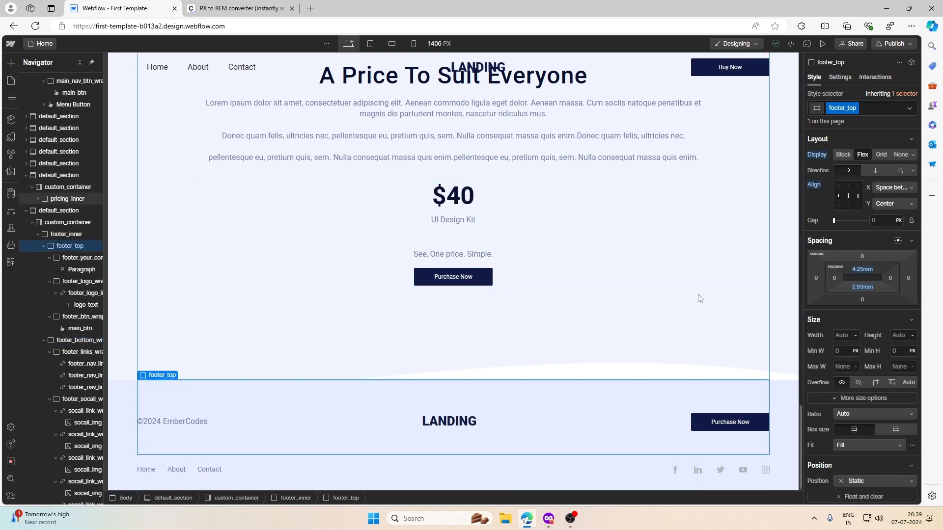
left_click(753, 290)
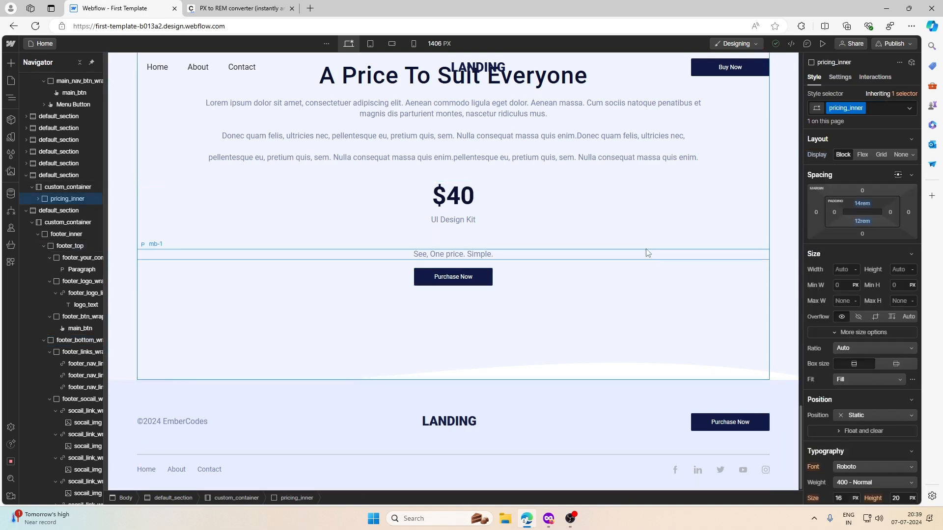
left_click(617, 265)
scroll(617, 265, "up", 3)
scroll(616, 264, "down", 3)
left_click(600, 358)
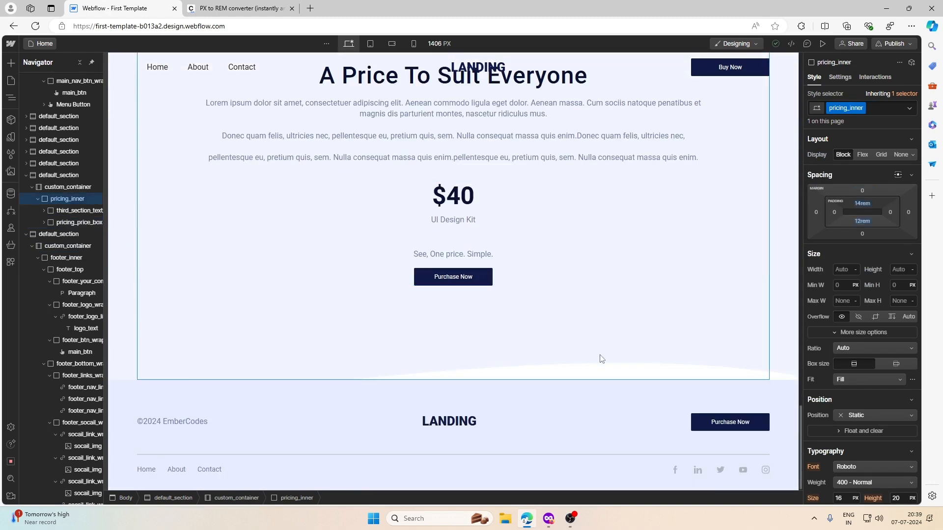
scroll(600, 359, "up", 4)
scroll(598, 359, "down", 3)
scroll(869, 294, "down", 10)
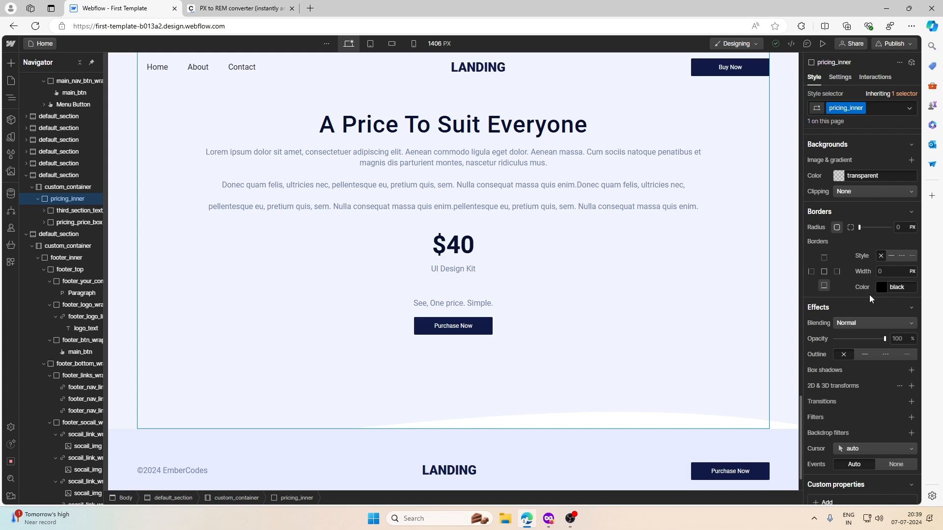
scroll(869, 294, "up", 4)
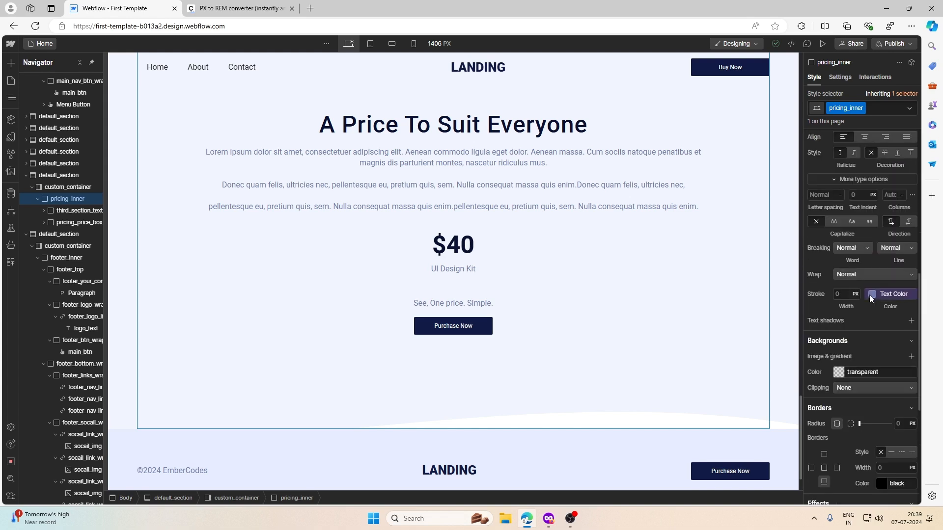
Step: Temporarily fill pricing_inner with the Text Color variable to check its extent, and reset the background color
left_click(834, 367)
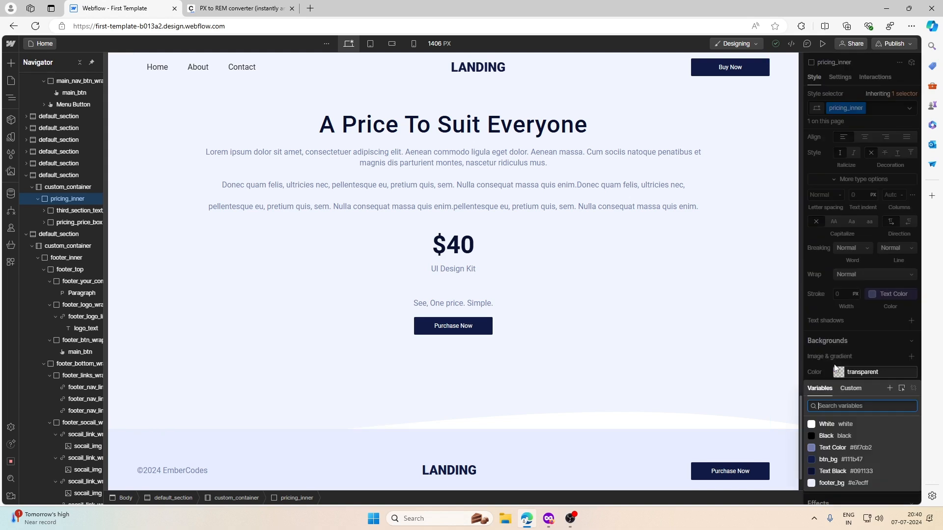
left_click(825, 447)
scroll(703, 368, "up", 3)
scroll(702, 368, "up", 1)
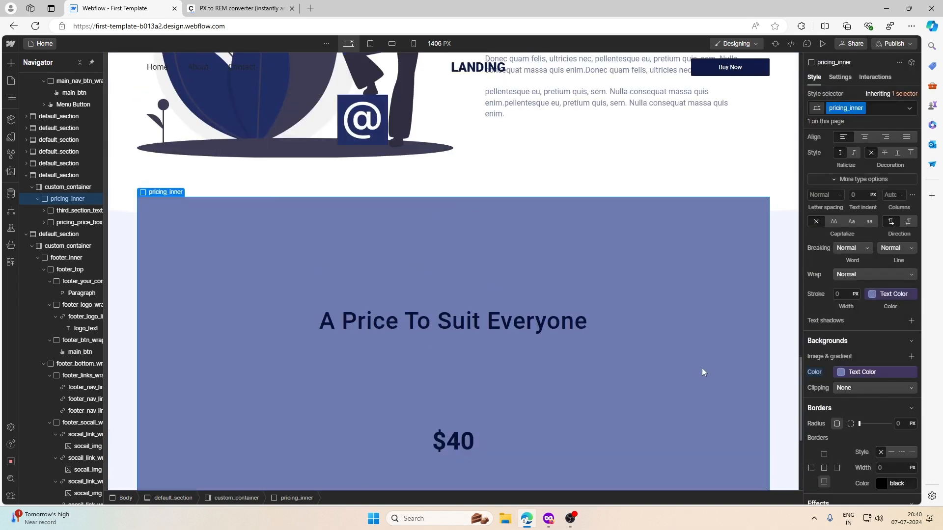
scroll(702, 367, "down", 4)
left_click(812, 372)
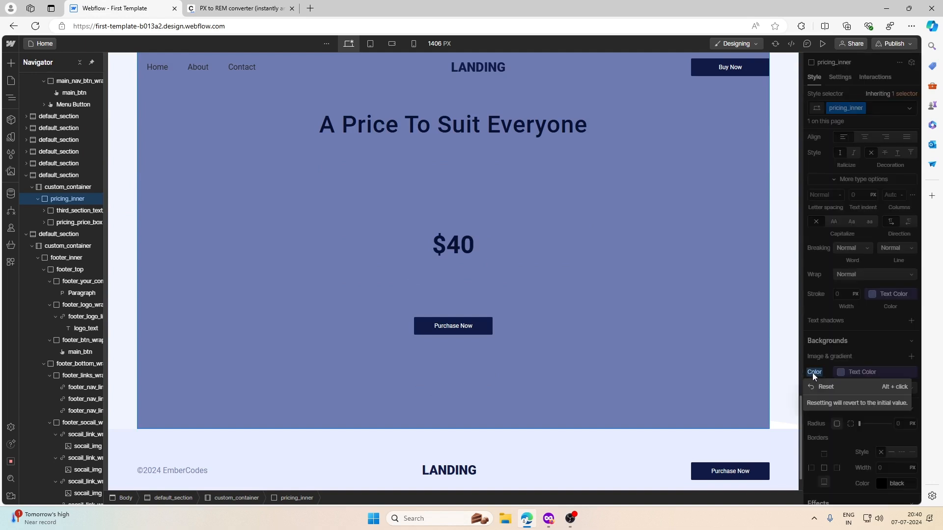
left_click(821, 382)
scroll(737, 354, "down", 1)
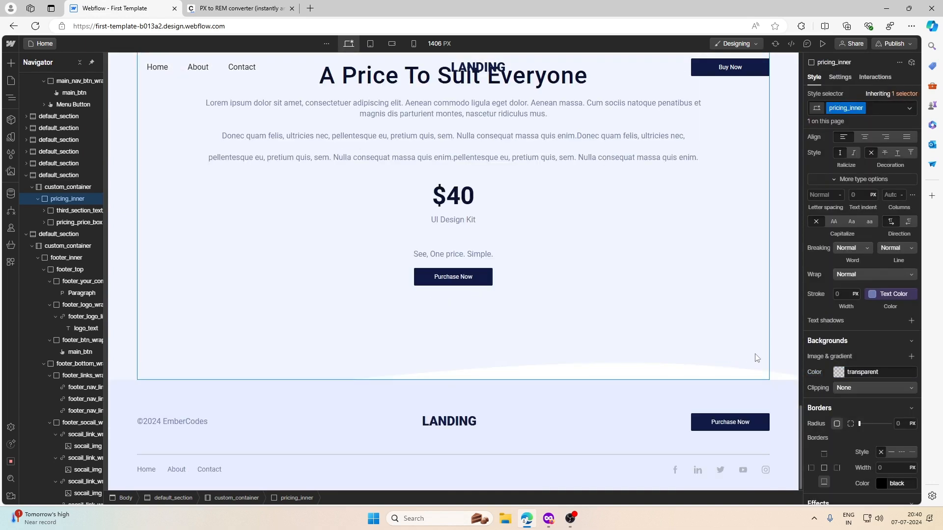
Step: Try the Cover size on pricing_section's pricing_bg.png background image, and set its size to Custom with Auto width
left_click(782, 355)
scroll(784, 356, "up", 3)
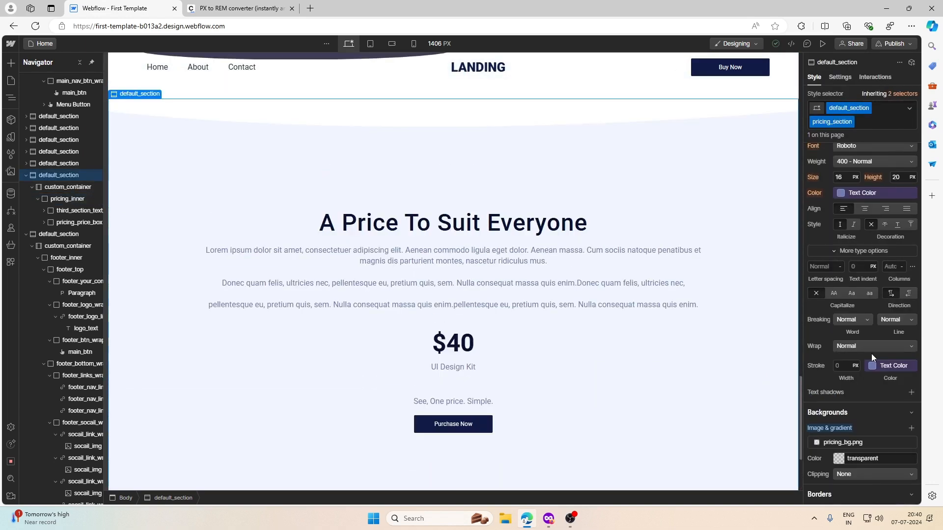
scroll(878, 300, "down", 4)
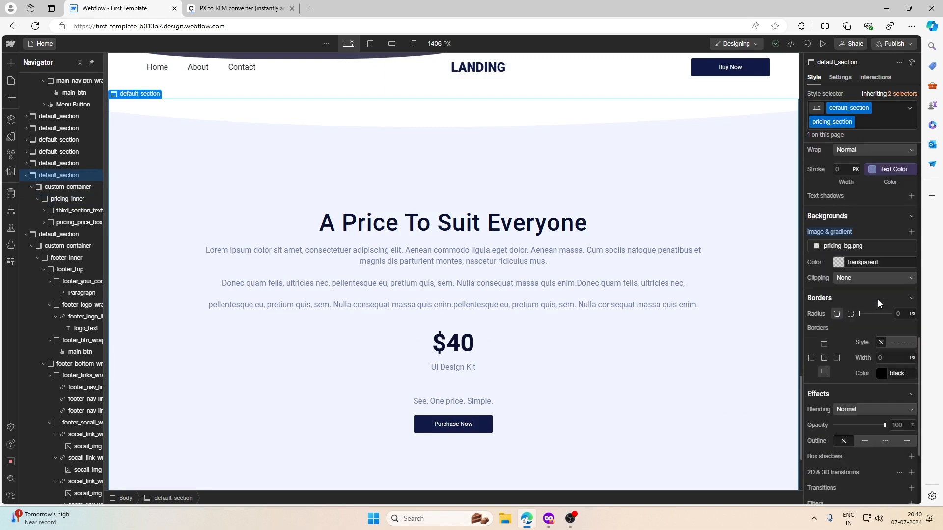
left_click(861, 246)
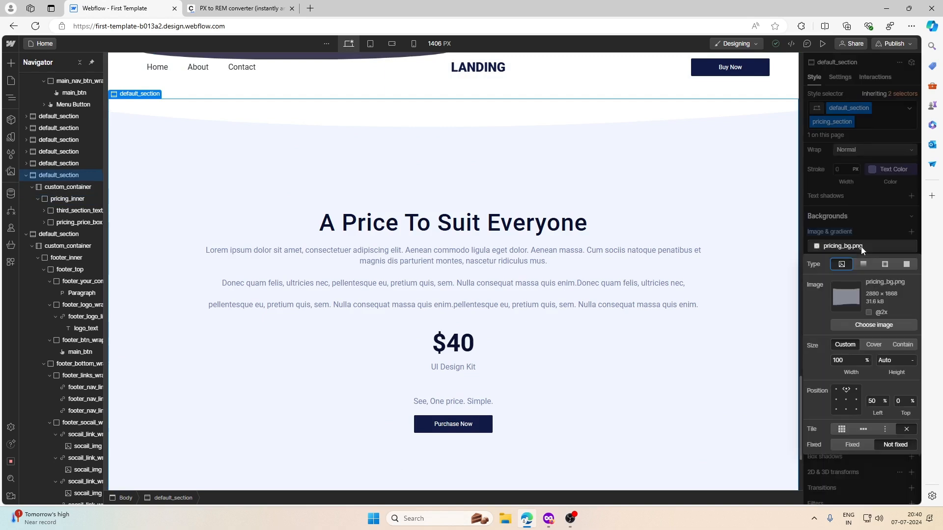
left_click(868, 344)
scroll(611, 353, "down", 3)
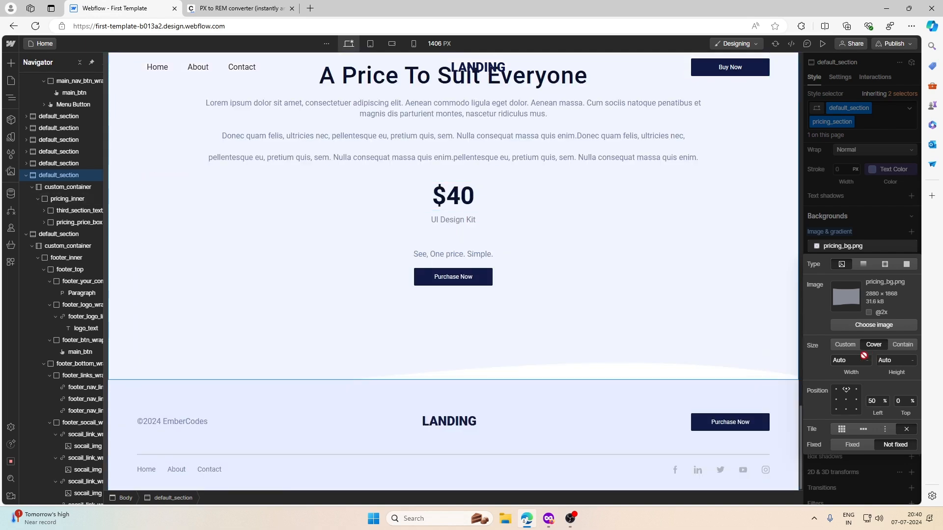
scroll(726, 339, "up", 4)
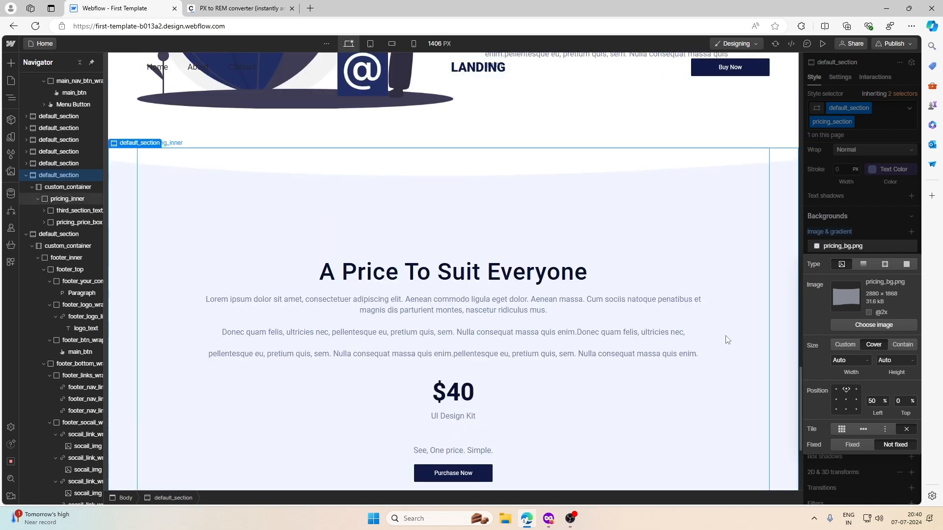
scroll(728, 339, "down", 4)
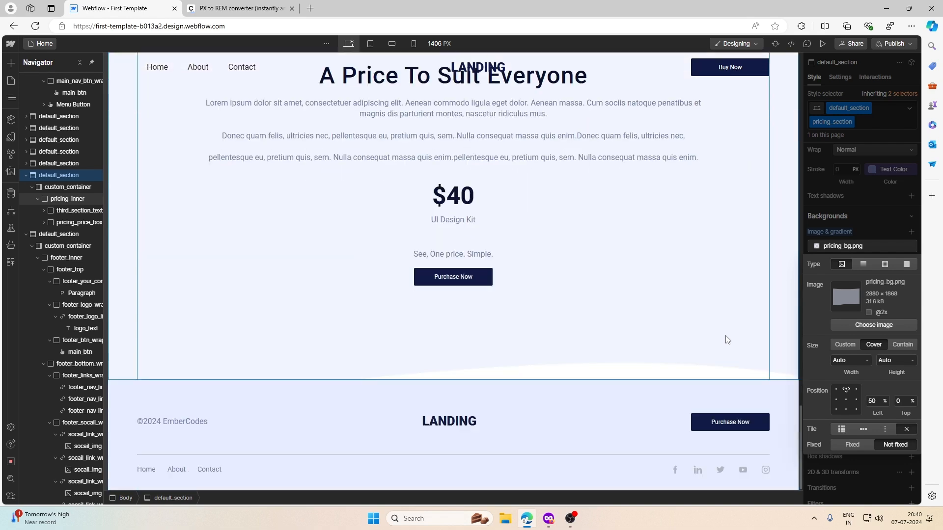
left_click(845, 344)
scroll(643, 323, "up", 3)
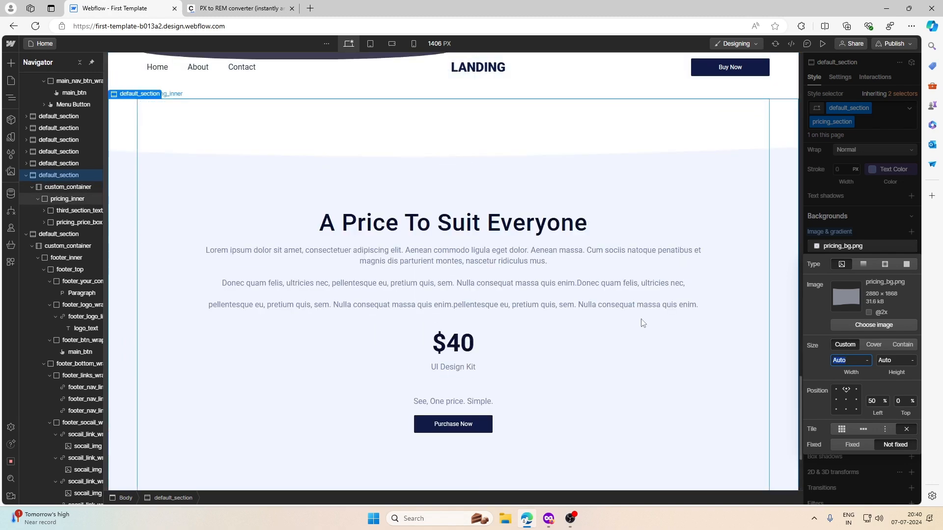
scroll(642, 322, "down", 3)
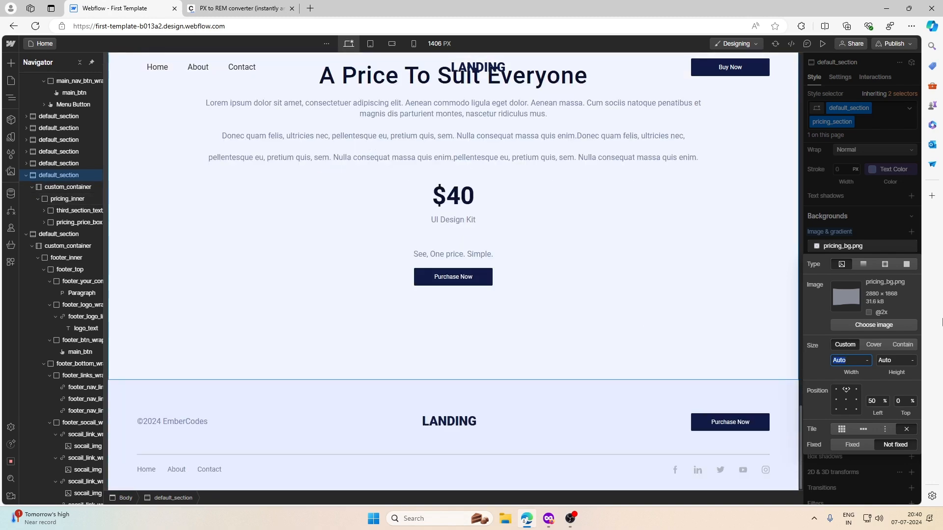
left_click(882, 228)
Step: Publish the site to the first-template-b013a2.webflow.io staging domain
scroll(650, 251, "up", 6)
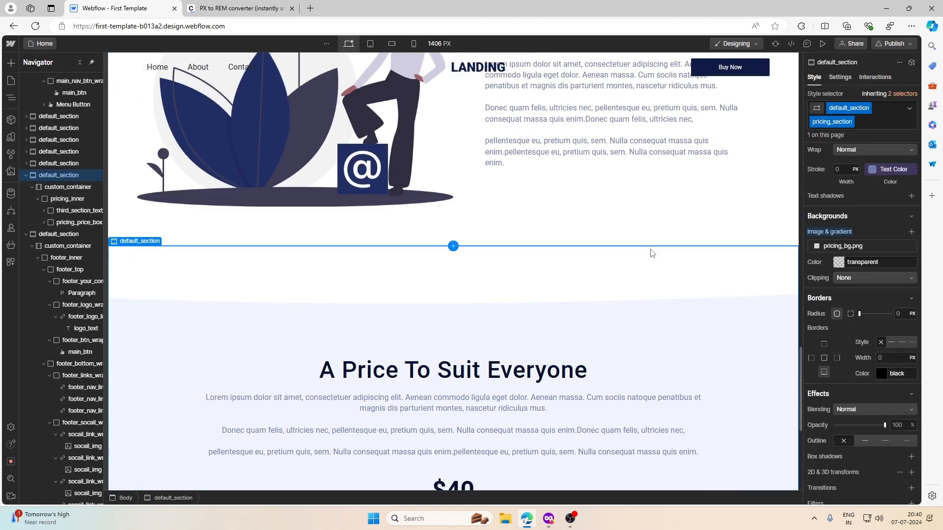
left_click(650, 251)
scroll(652, 253, "up", 15)
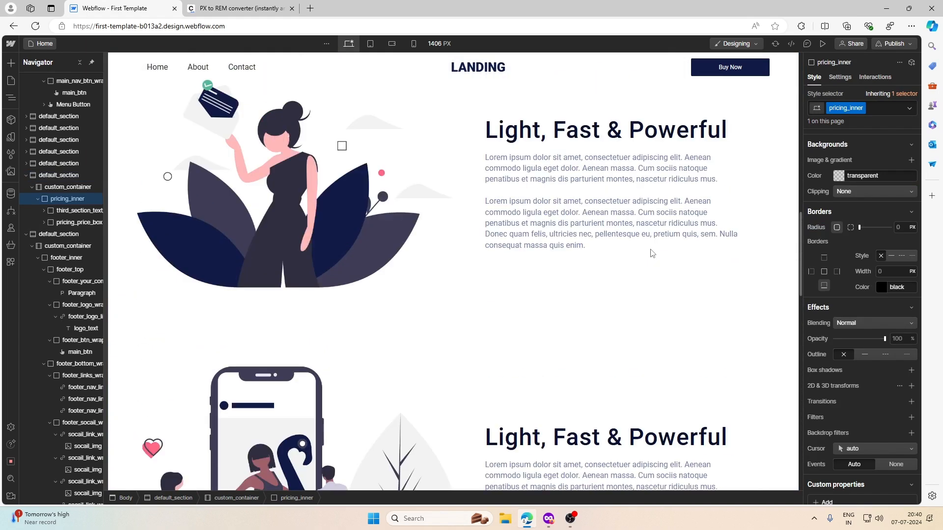
scroll(650, 249, "up", 3)
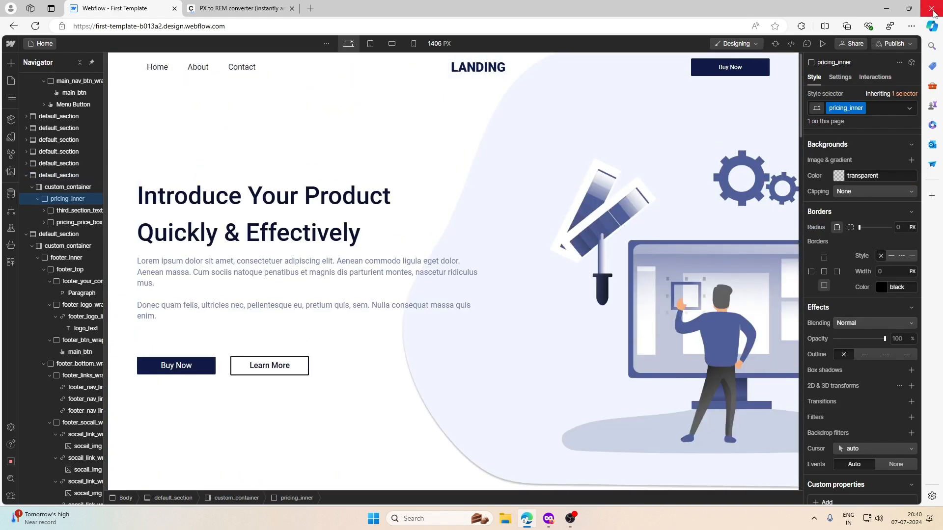
left_click(892, 44)
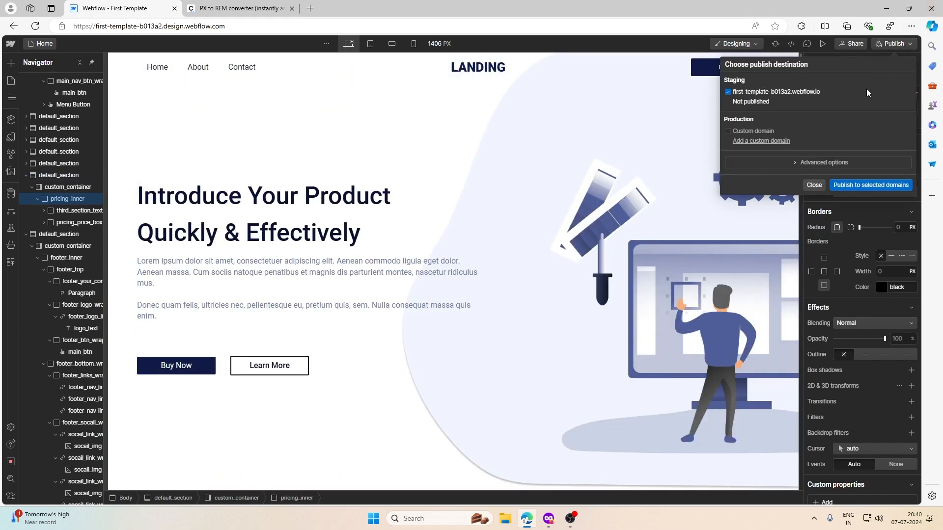
left_click(866, 185)
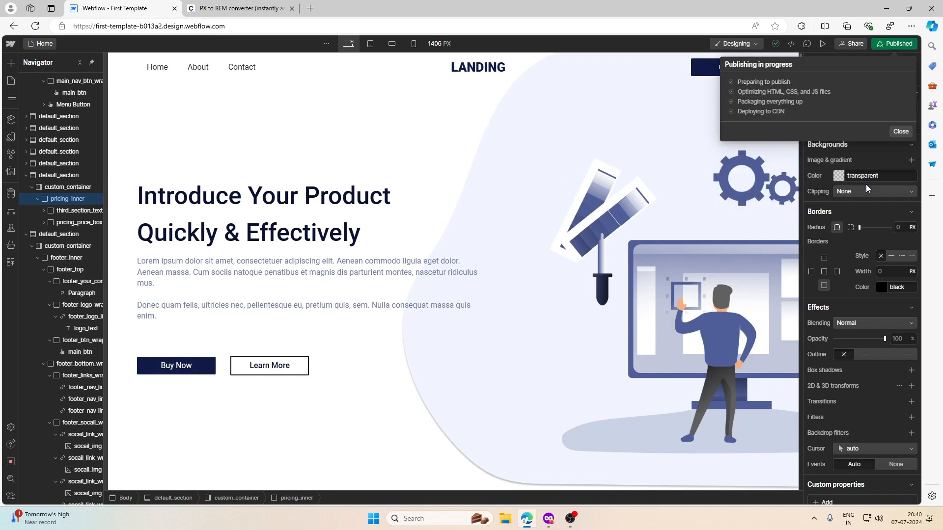
Step: Open the published staging site and review the whole landing page from the hero section to the footer
left_click(828, 92)
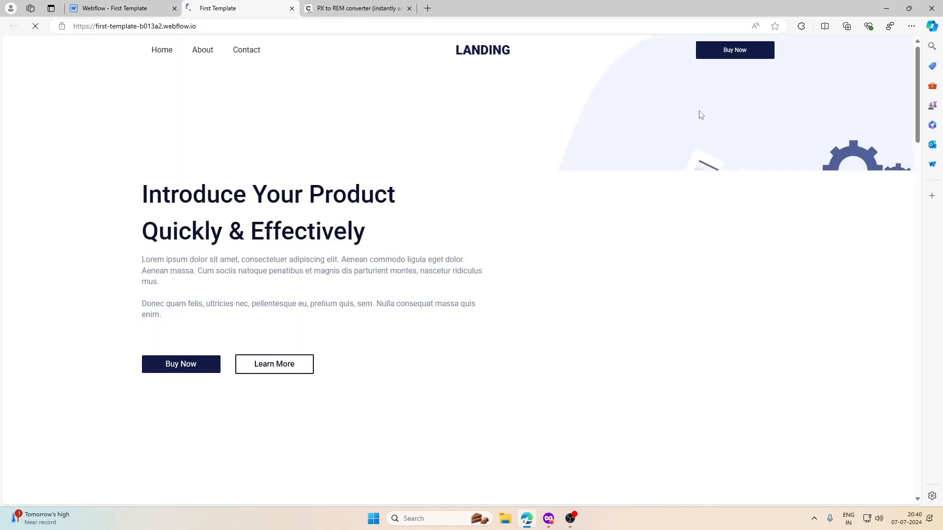
scroll(665, 142, "down", 9)
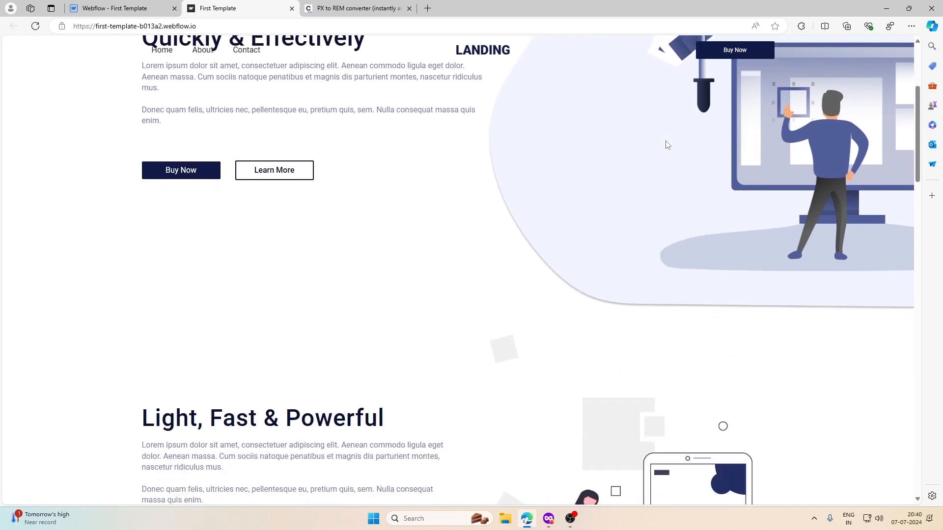
scroll(668, 145, "down", 15)
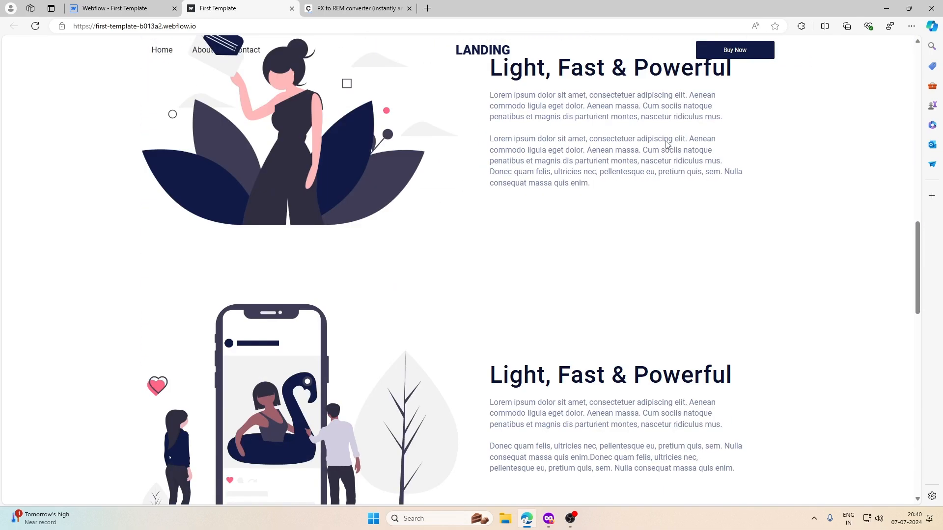
scroll(668, 145, "down", 8)
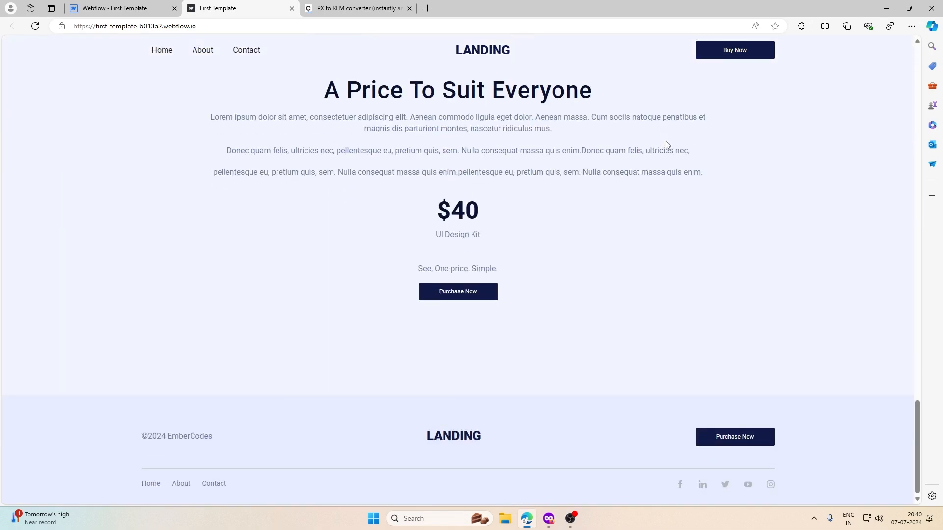
scroll(668, 145, "up", 5)
scroll(667, 144, "up", 15)
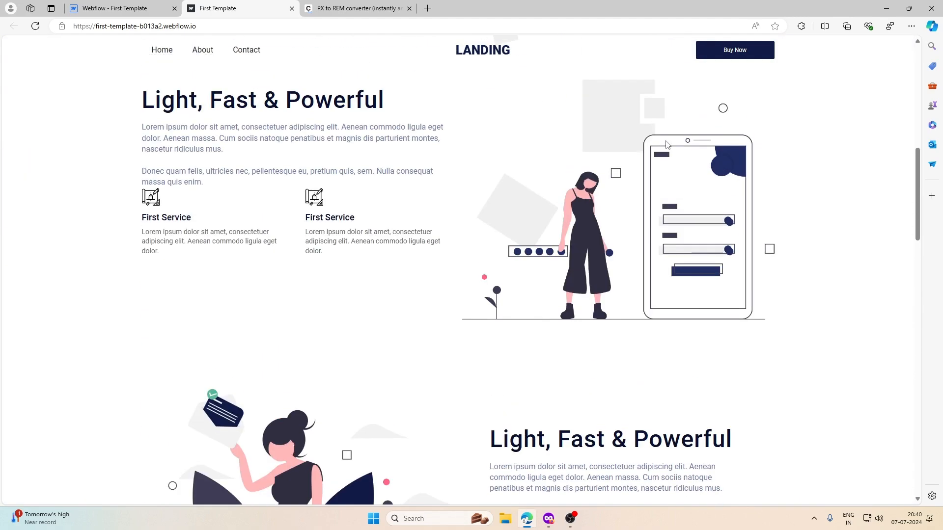
scroll(667, 145, "up", 8)
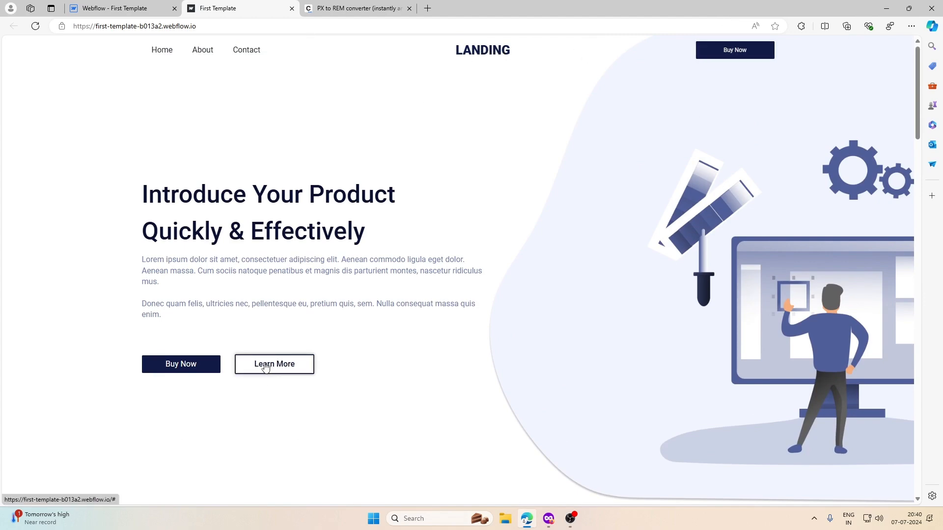
Step: Compare the published page with the Figma design, examining the Purchase Now button in the last Light, Fast & Powerful section
scroll(543, 353, "down", 10)
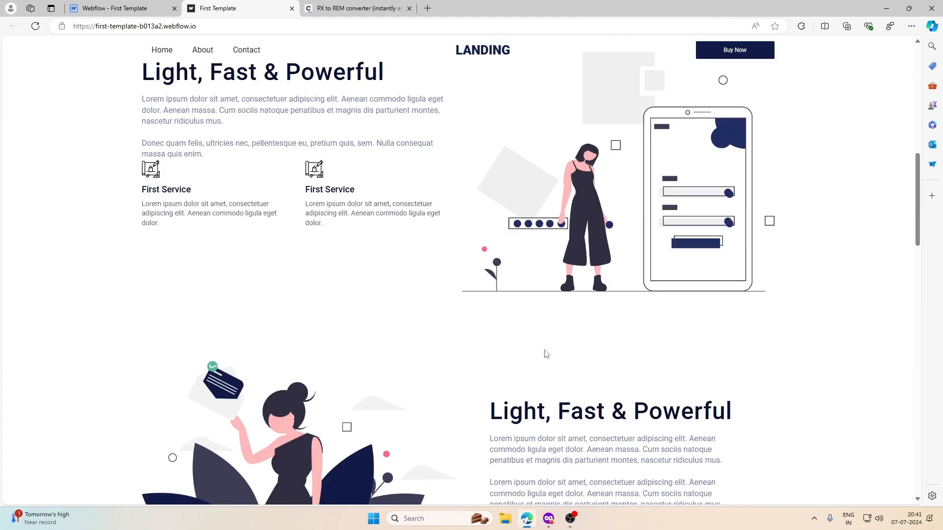
scroll(546, 354, "down", 10)
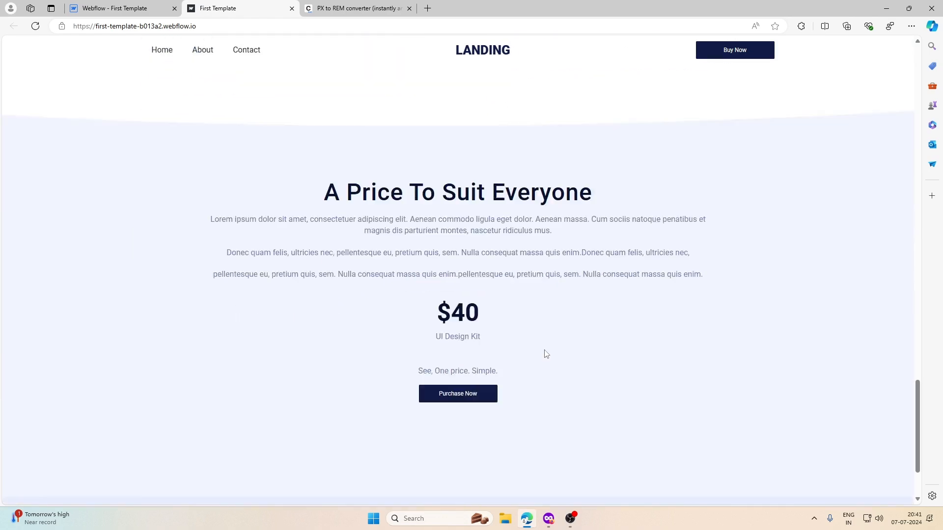
scroll(546, 353, "up", 4)
scroll(546, 353, "up", 5)
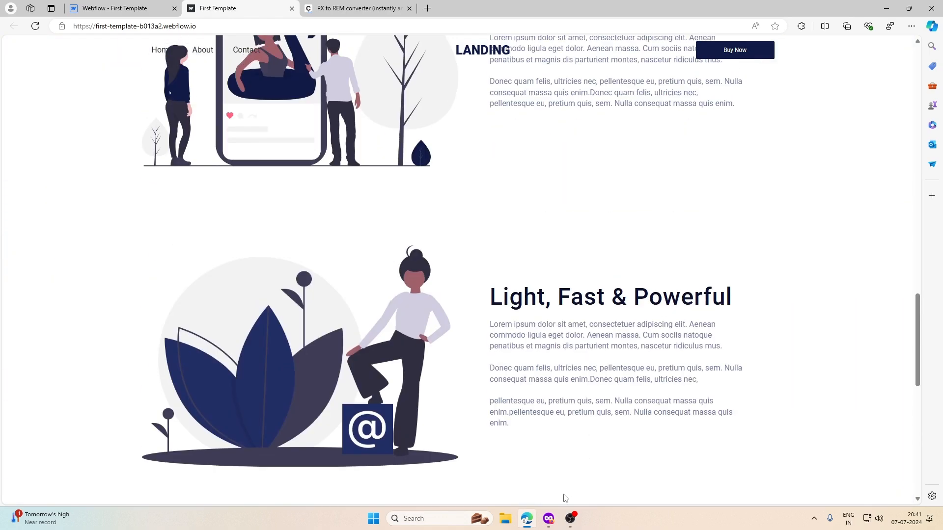
left_click(549, 517)
scroll(642, 388, "up", 6)
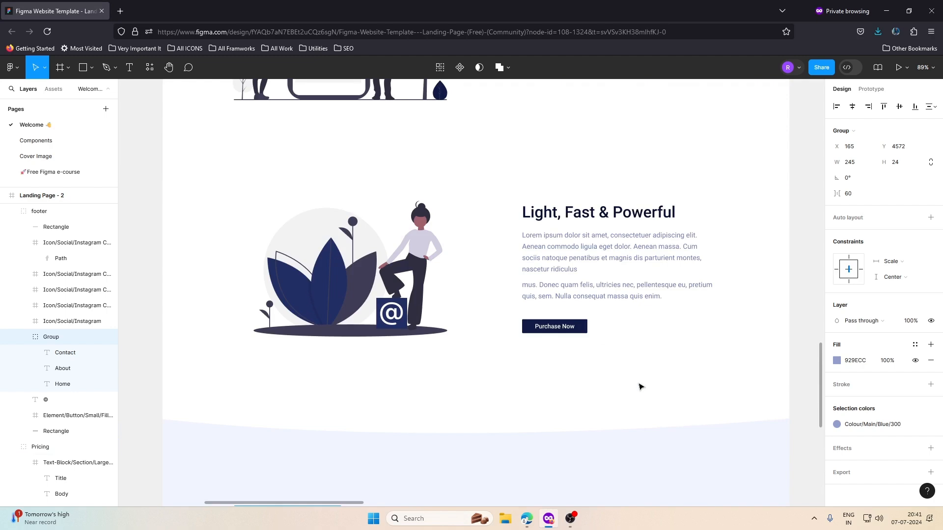
left_click(564, 326)
double_click(564, 328)
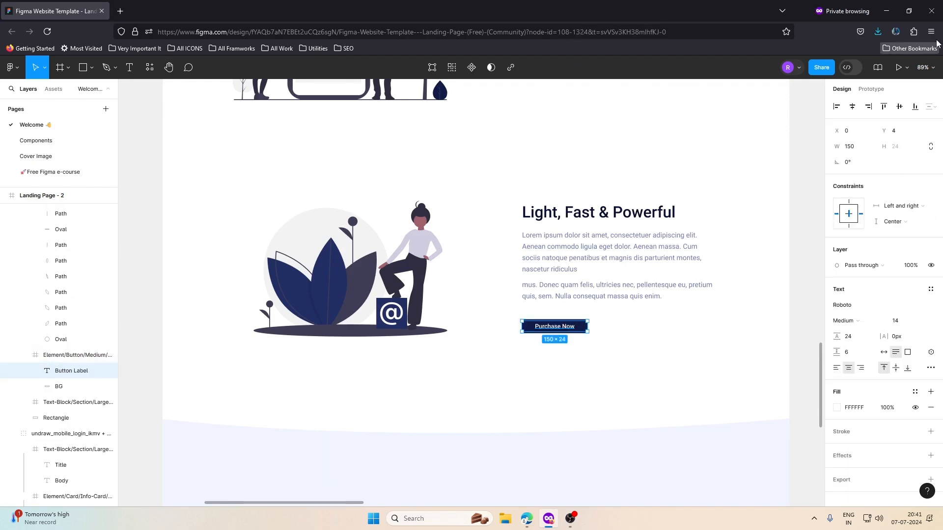
left_click(886, 11)
scroll(418, 273, "up", 6)
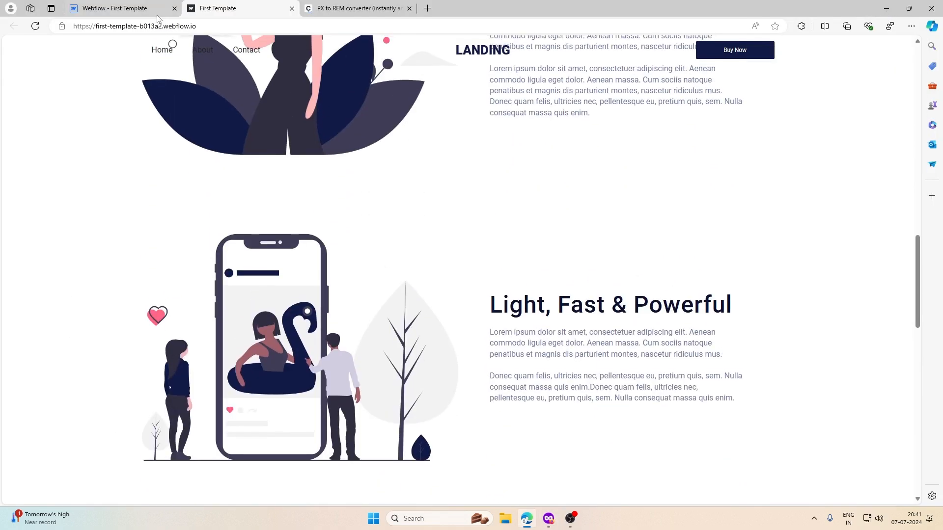
Step: In the Webflow Designer, copy the pricing section's Purchase Now button below the paragraph of the last Light, Fast & Powerful section
left_click(98, 7)
left_click(576, 236)
scroll(569, 239, "down", 10)
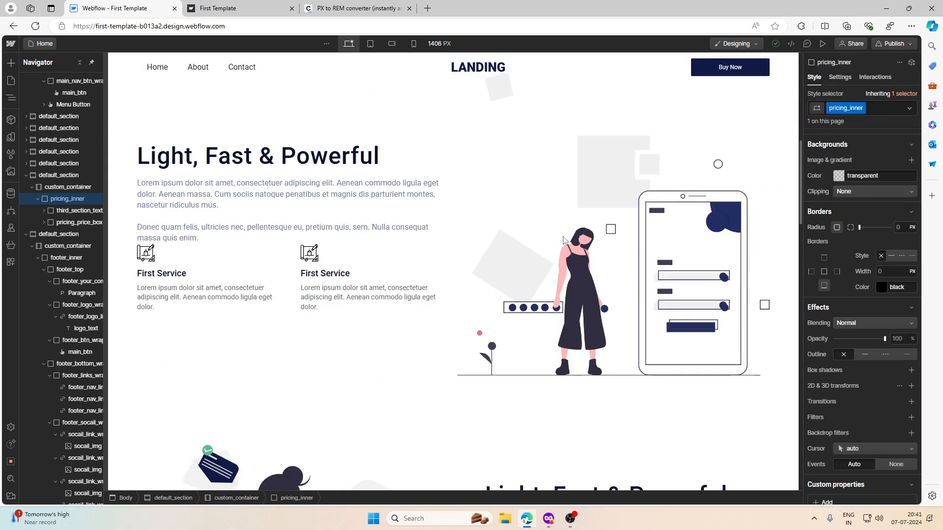
scroll(563, 238, "down", 5)
left_click(582, 201)
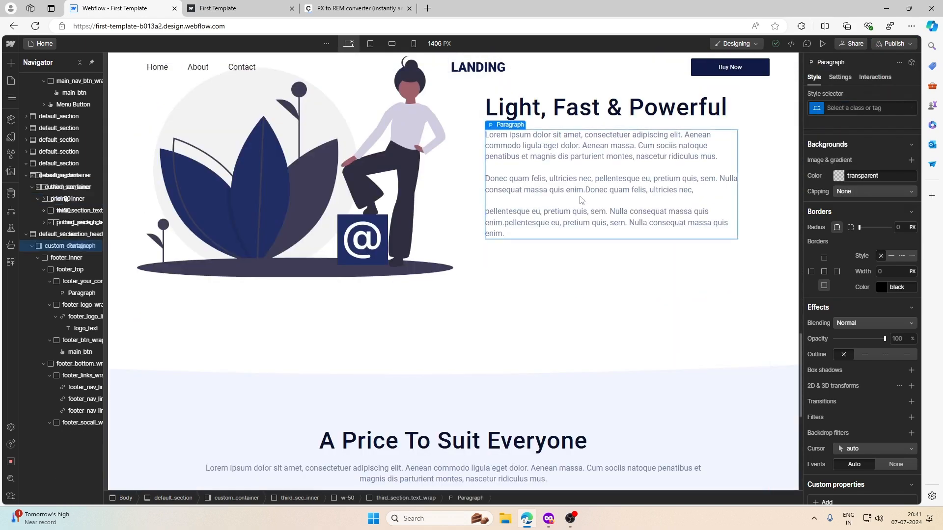
scroll(579, 201, "down", 7)
left_click(445, 280)
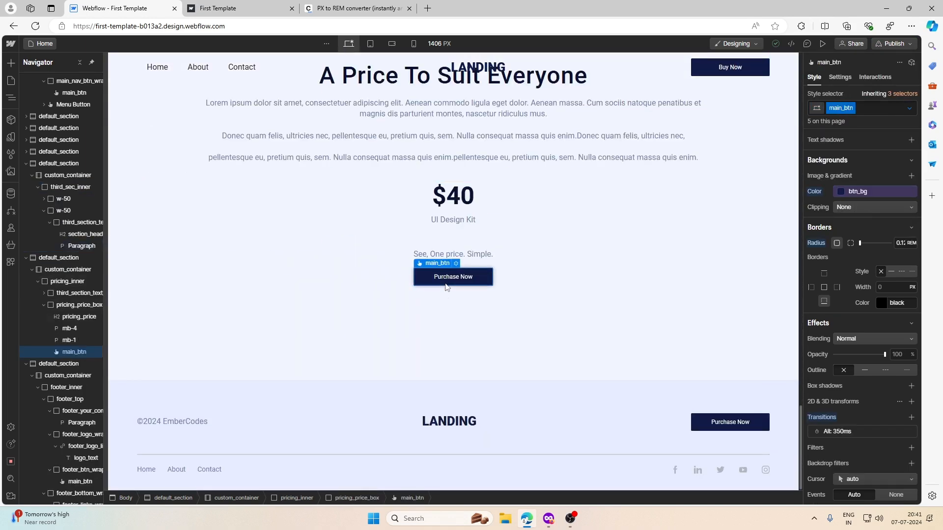
scroll(604, 276, "up", 8)
left_click(583, 258)
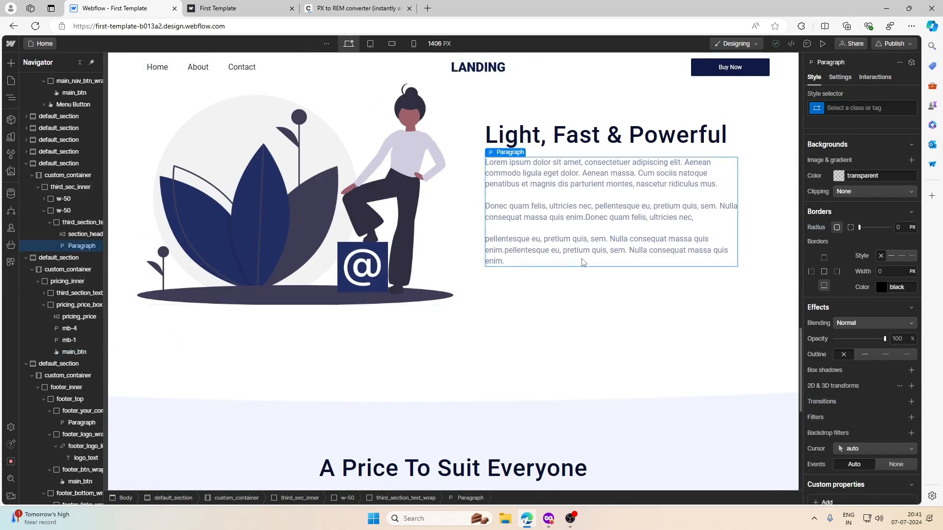
key("ctrl+v")
Step: Apply the existing mb-2 class to the paragraph above the new Purchase Now button
left_click(865, 107)
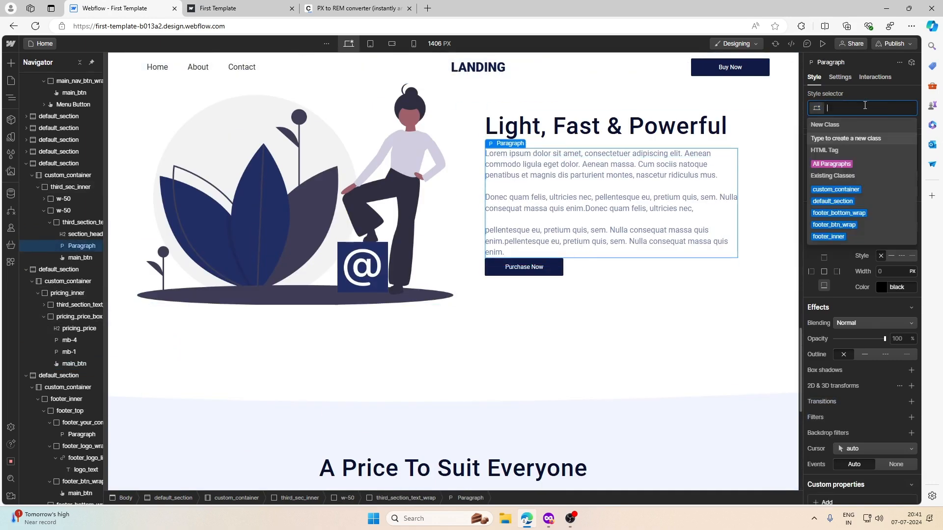
type("mb")
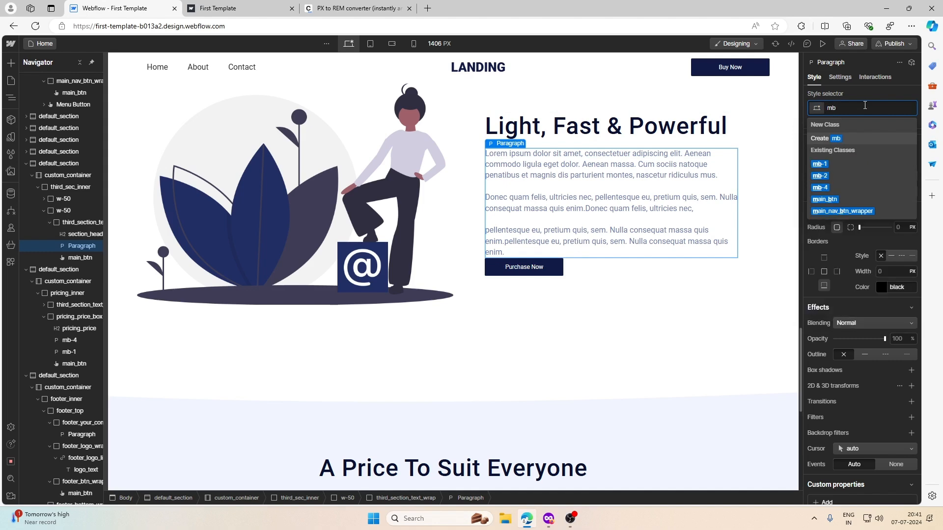
left_click(834, 177)
left_click(712, 269)
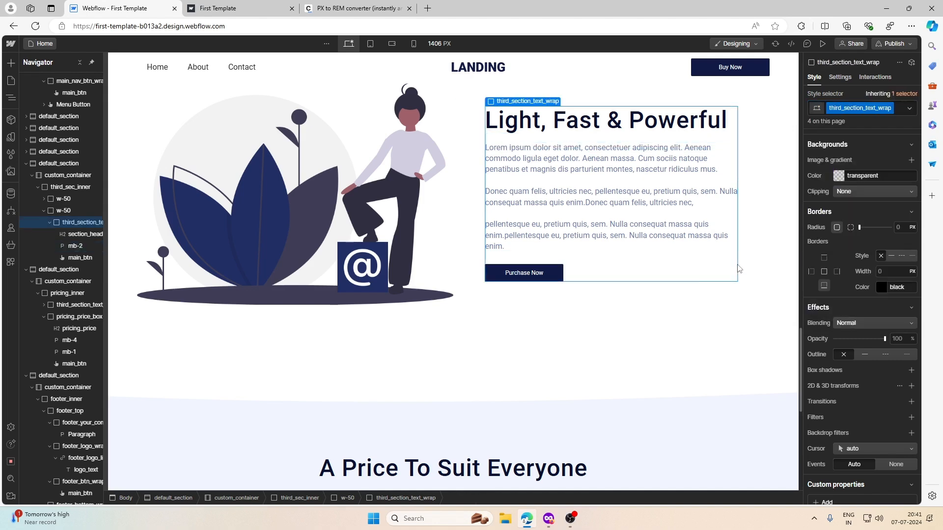
scroll(700, 301, "up", 4)
left_click(720, 236)
scroll(720, 236, "down", 4)
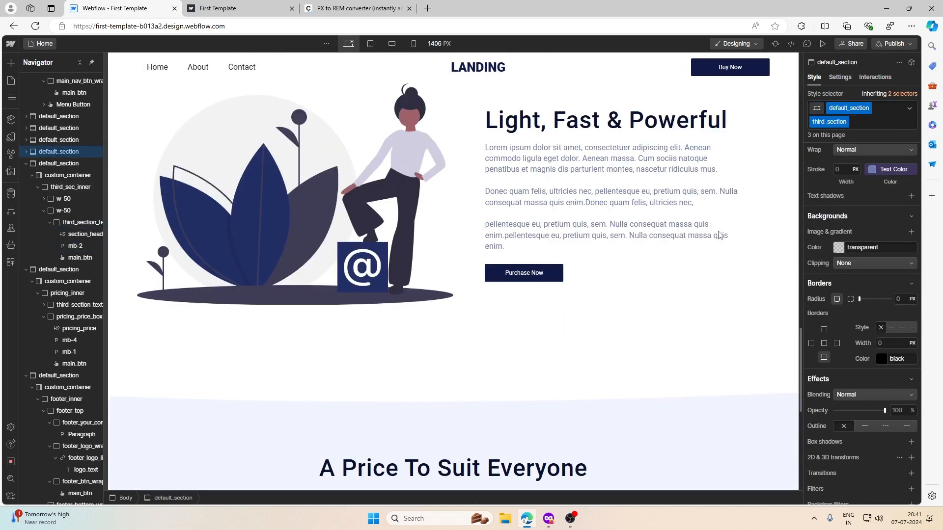
Step: Try adding a While page is scrolling page trigger with main_nav selected, and delete that trigger
scroll(720, 236, "up", 20)
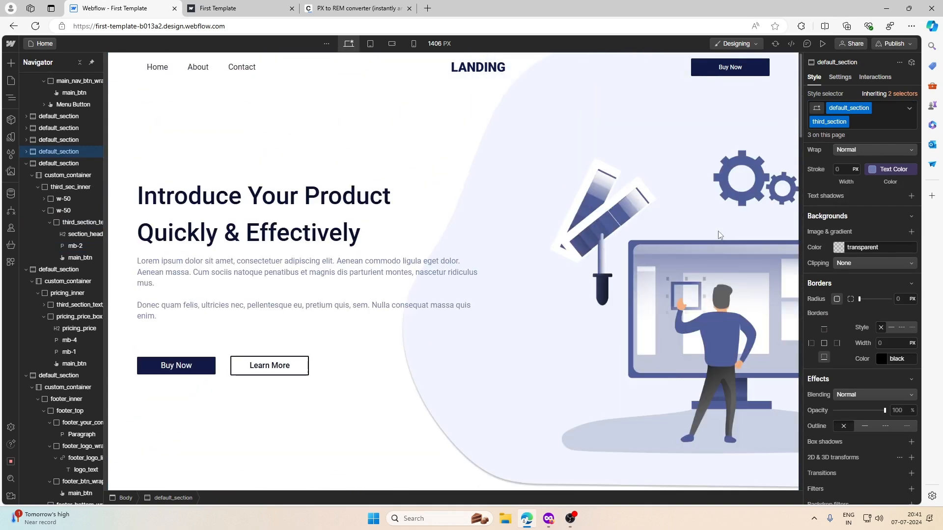
left_click(530, 67)
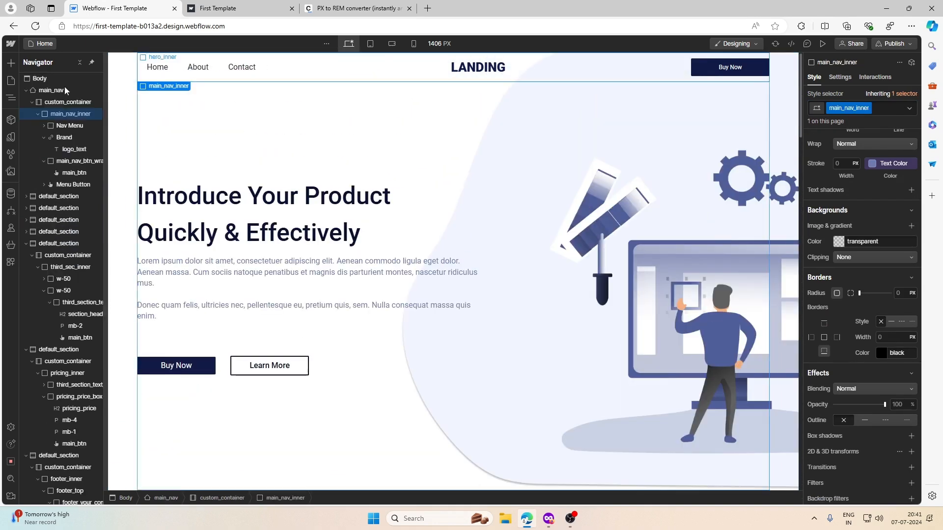
left_click(112, 85)
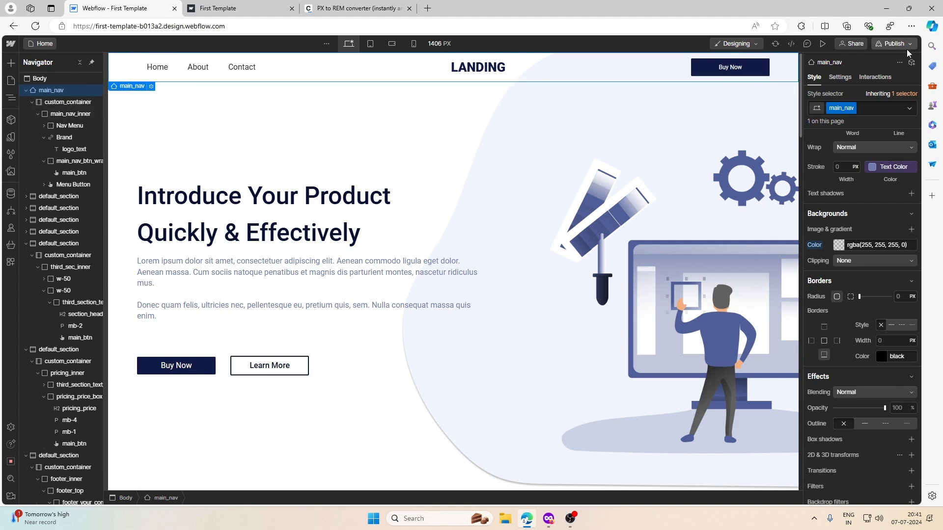
left_click(874, 78)
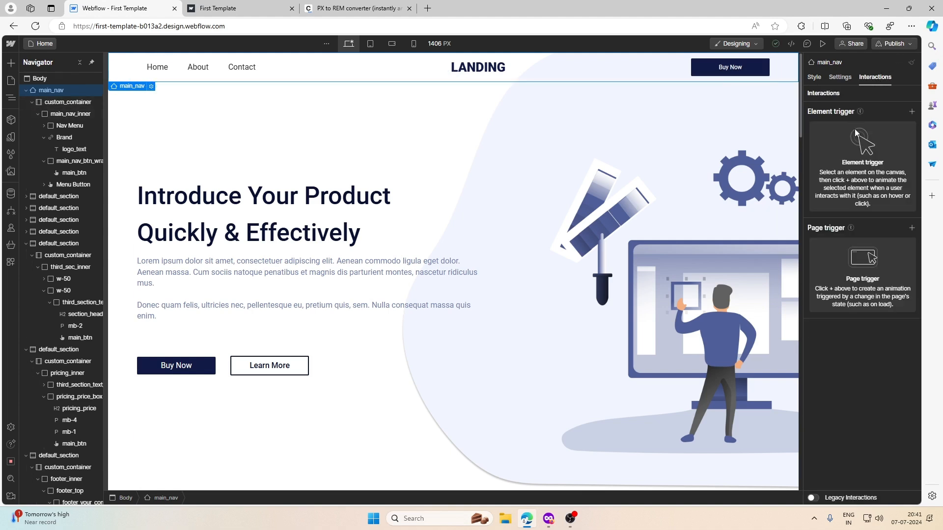
left_click(911, 113)
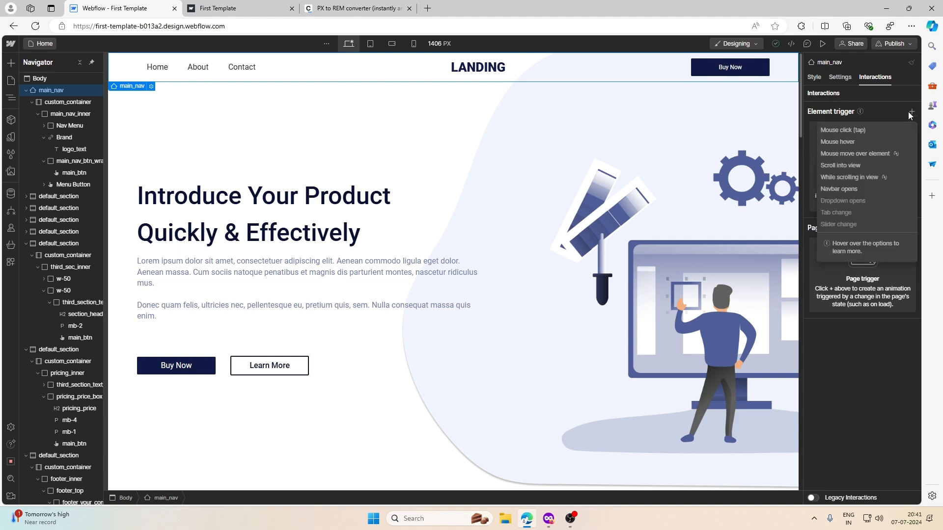
left_click(909, 113)
left_click(909, 228)
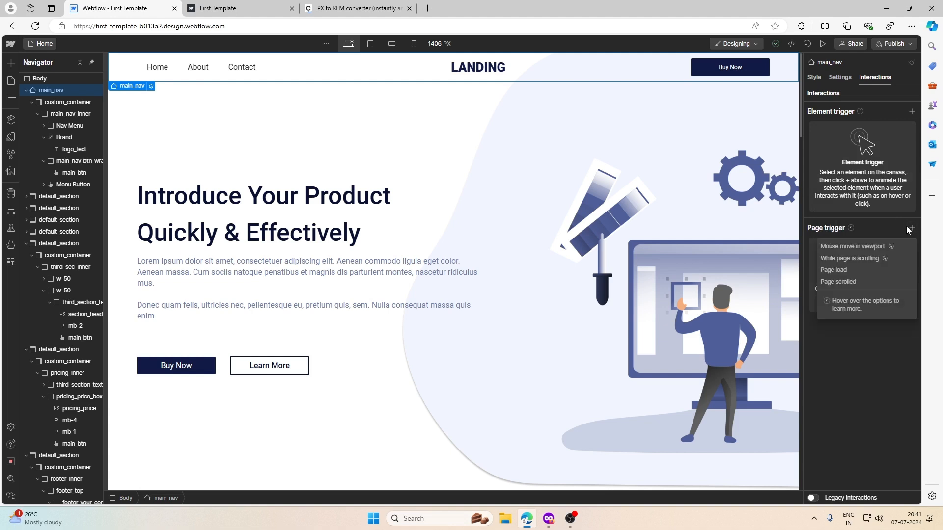
left_click(866, 260)
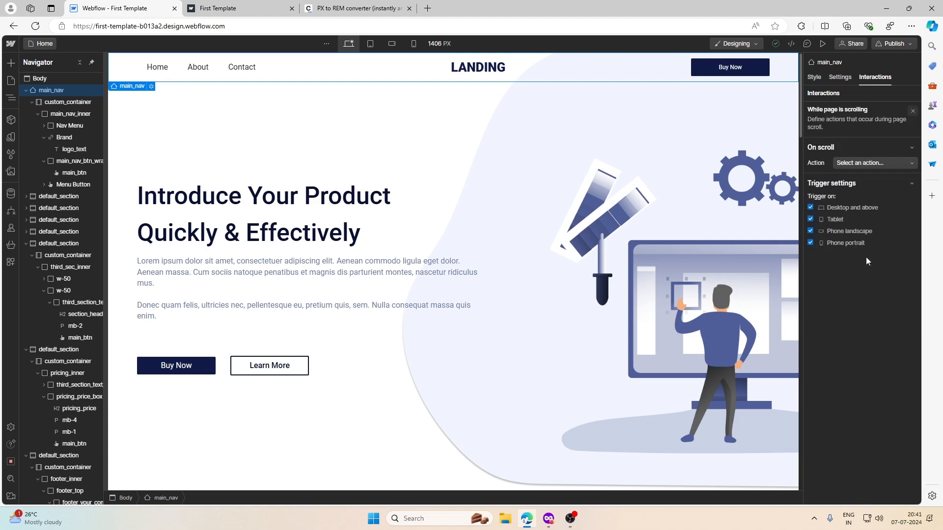
left_click(914, 112)
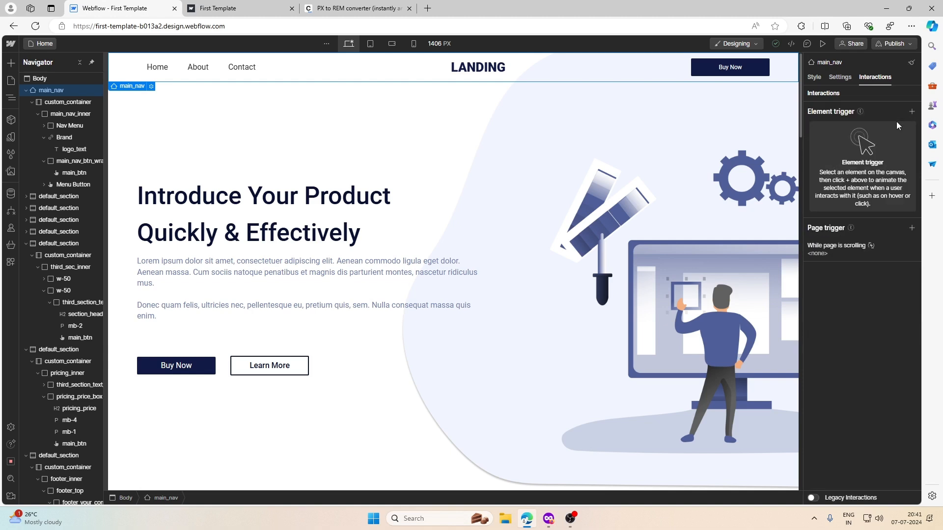
left_click(914, 246)
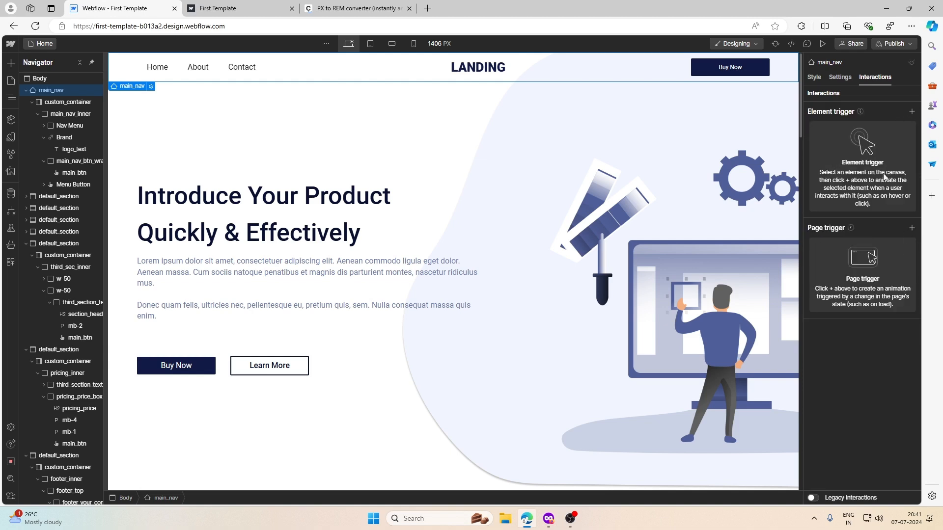
Step: Return to the style settings and republish the updated site to the first-template-b013a2.webflow.io staging domain
left_click(814, 78)
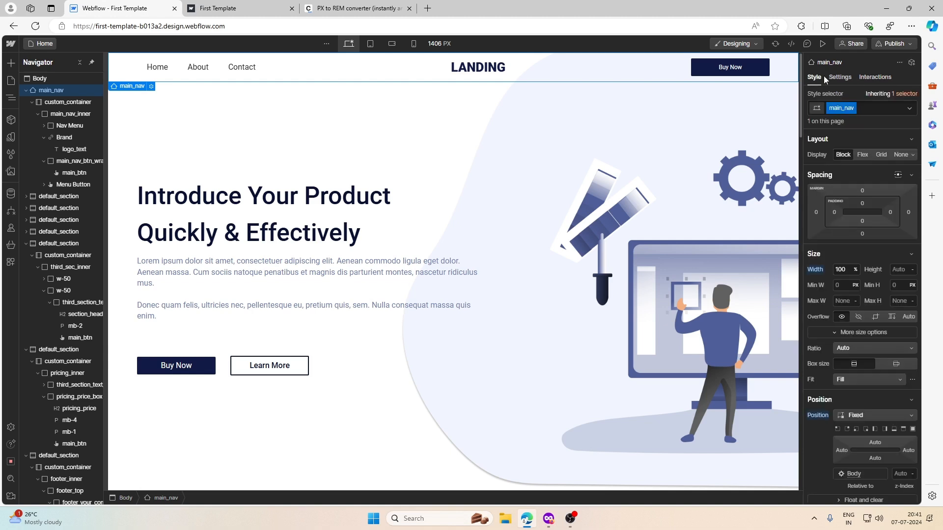
left_click(362, 169)
scroll(362, 168, "down", 5)
scroll(363, 169, "up", 5)
left_click(884, 45)
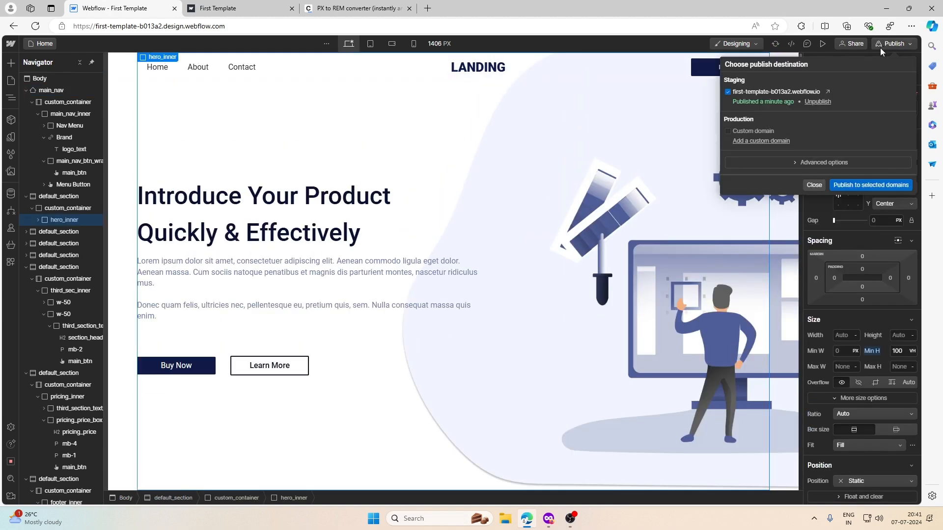
left_click(869, 185)
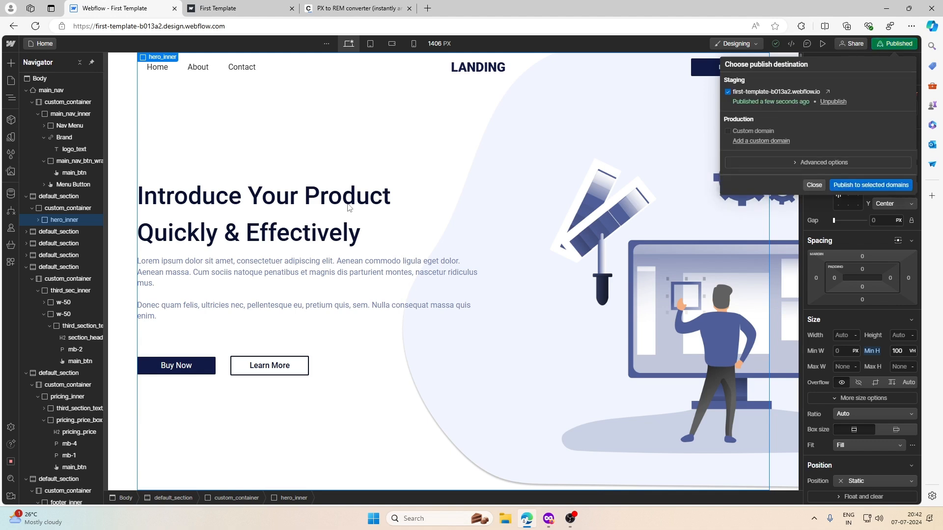
Step: Review the republished staging page from the hero section down to the footer and back
left_click(201, 6)
scroll(126, 225, "up", 20)
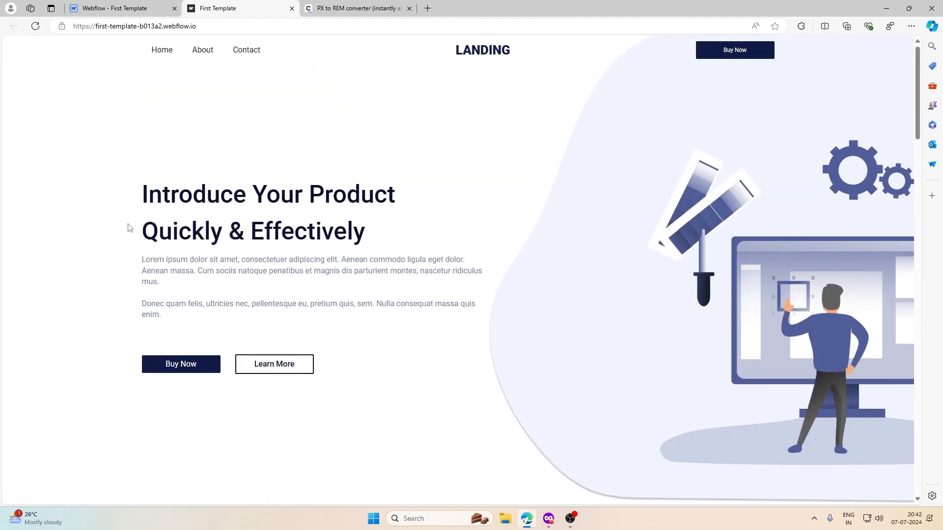
scroll(128, 227, "down", 20)
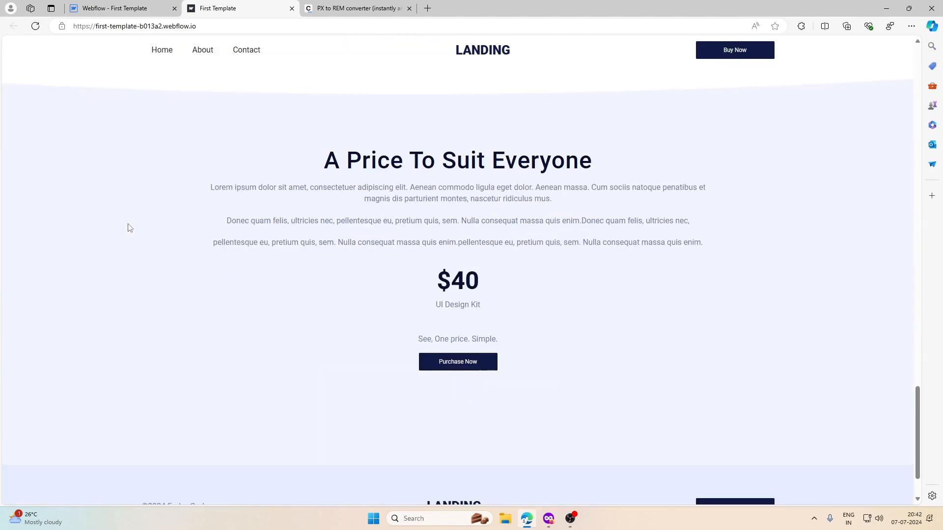
scroll(130, 228, "down", 2)
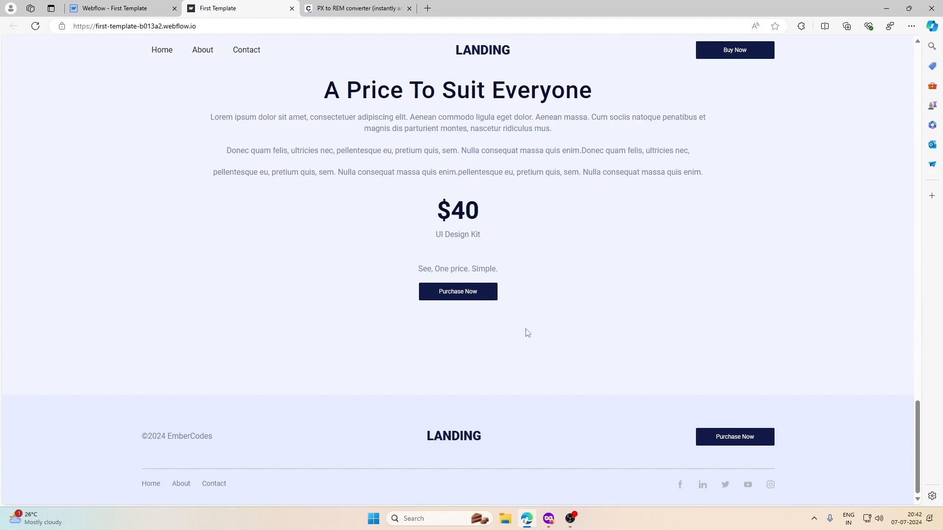
scroll(528, 330, "up", 20)
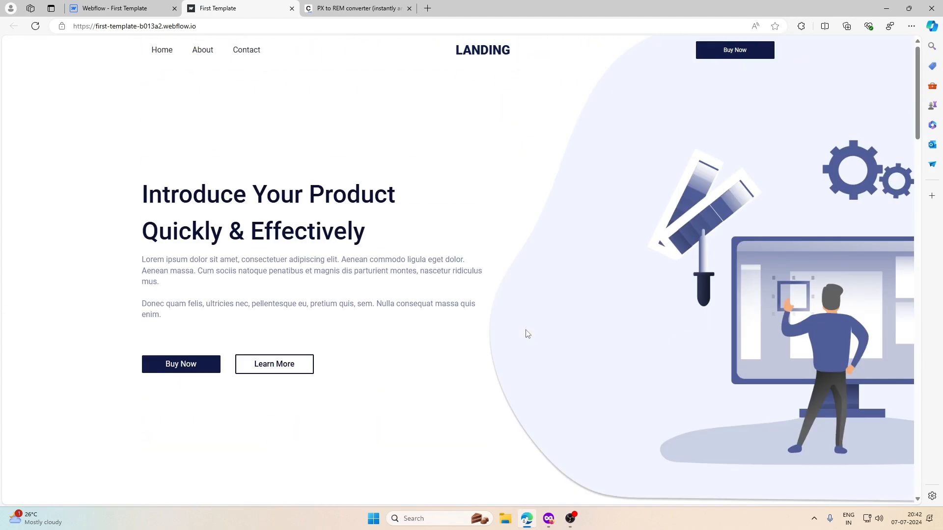